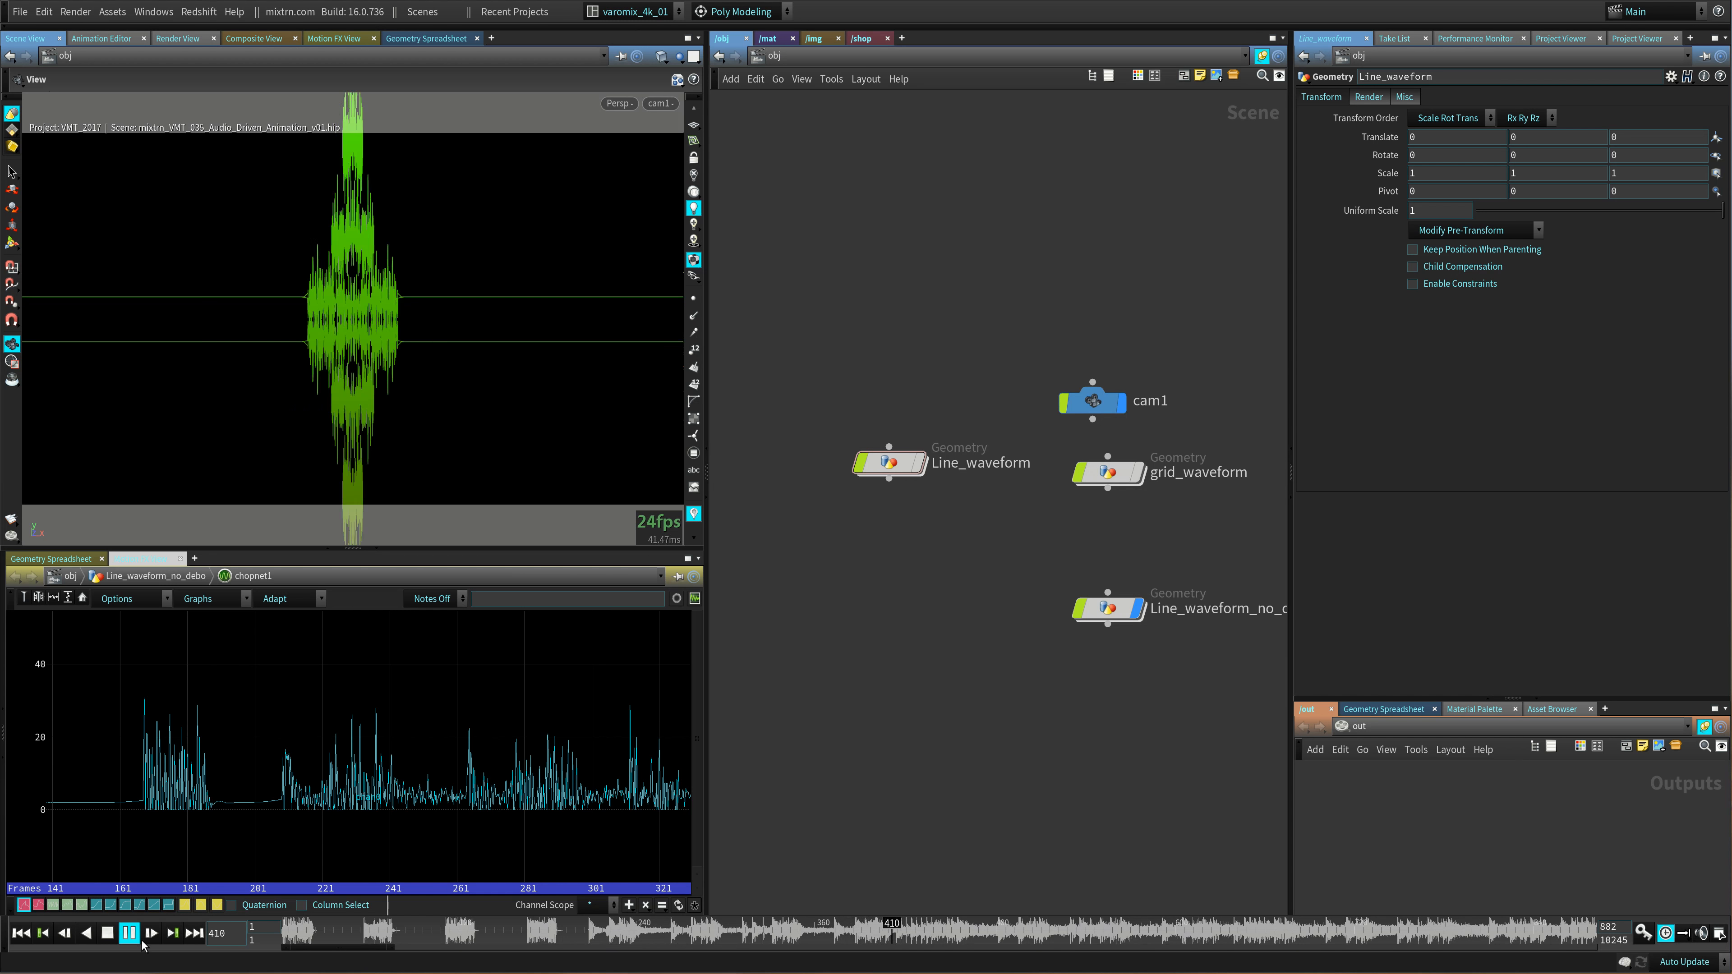
- Stop playback, reposition the Line_waveform_no_debo object and open the chopnet1 network inside it
left_click(107, 933)
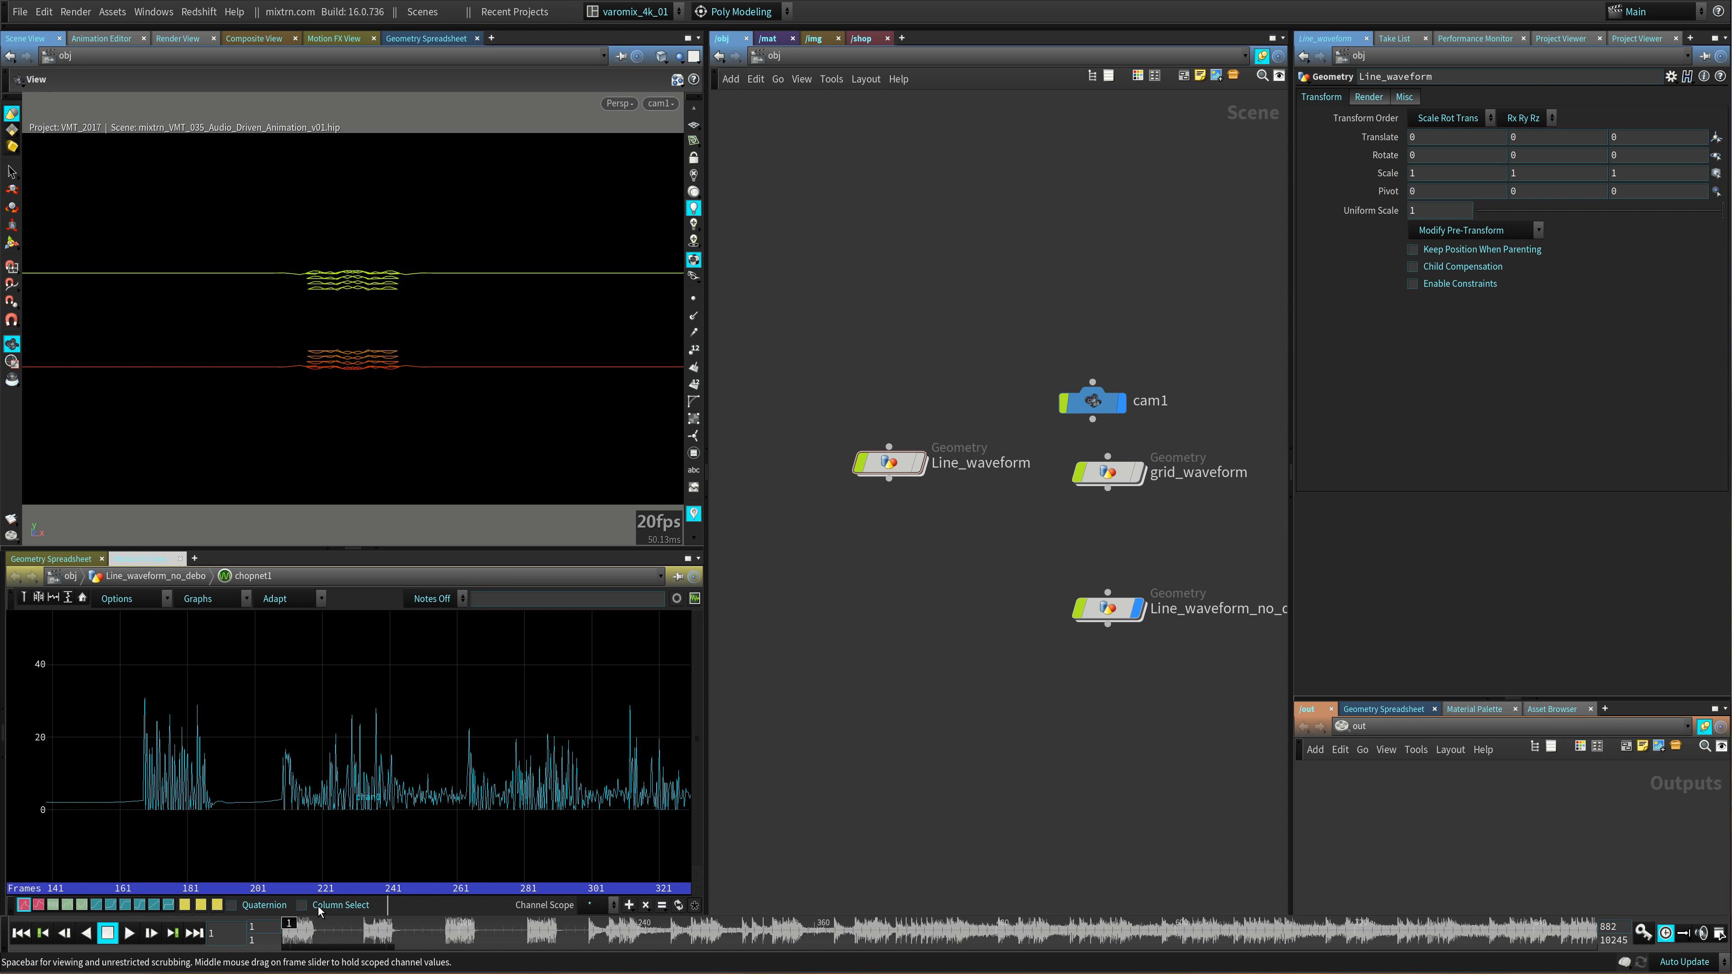
left_click_drag(1109, 607, 1018, 580)
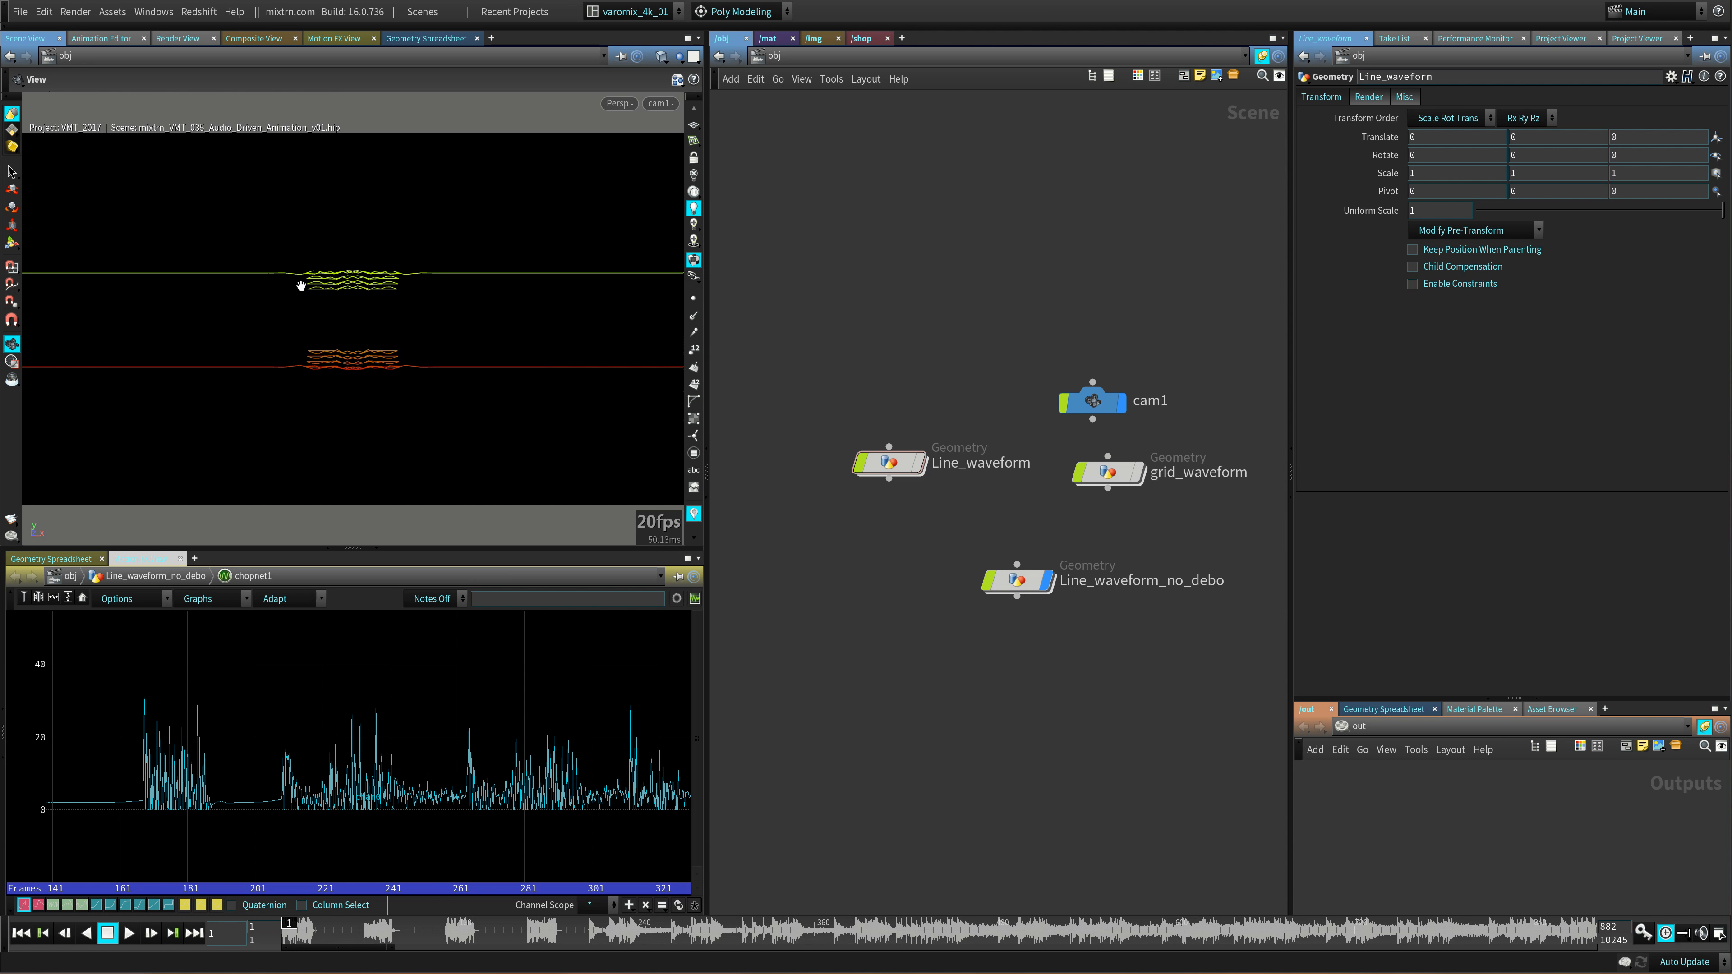
left_click_drag(1043, 598, 1010, 588)
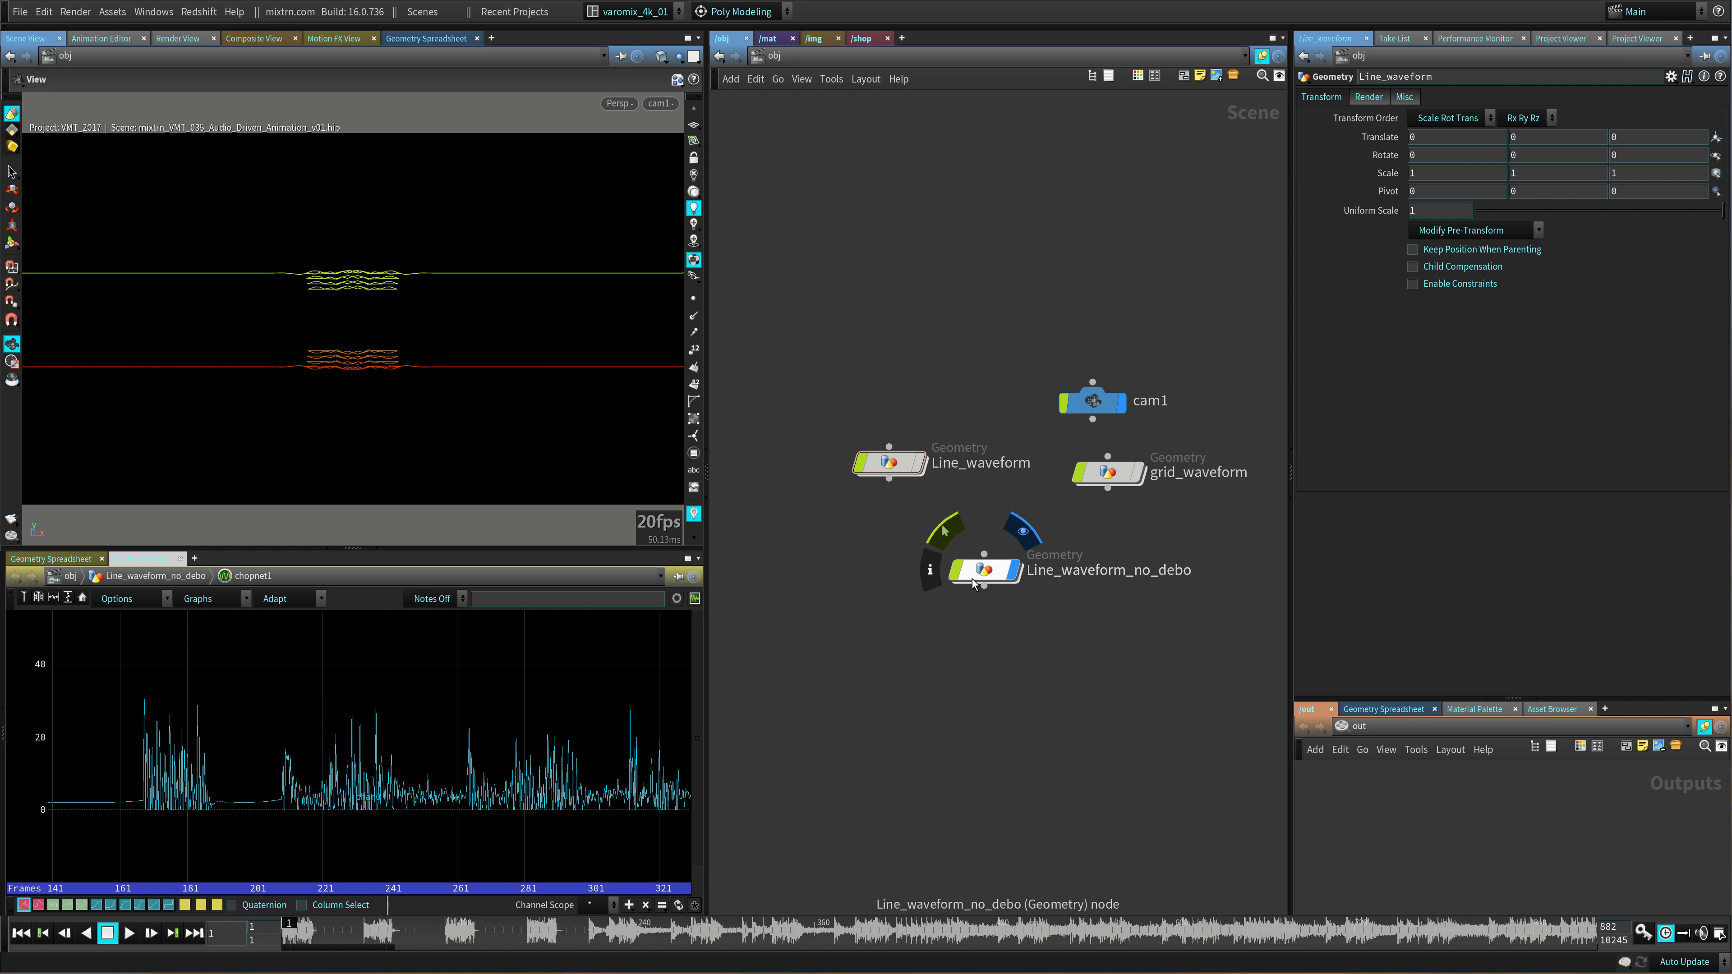
double_click(984, 572)
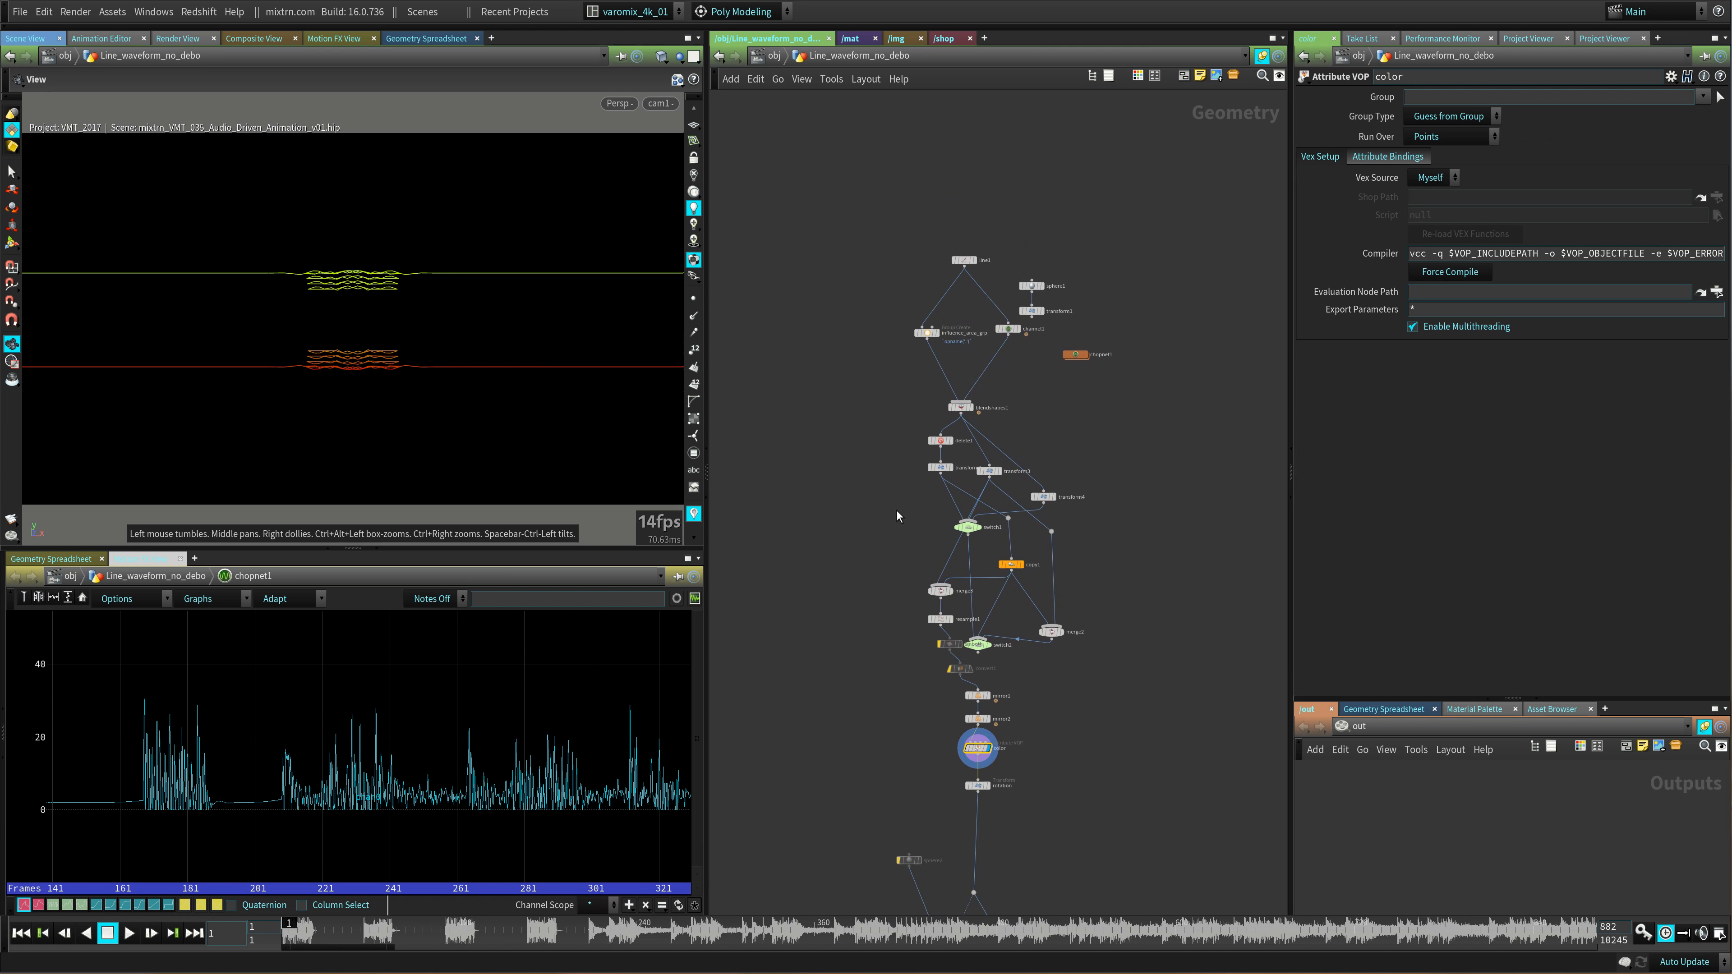
double_click(1009, 456)
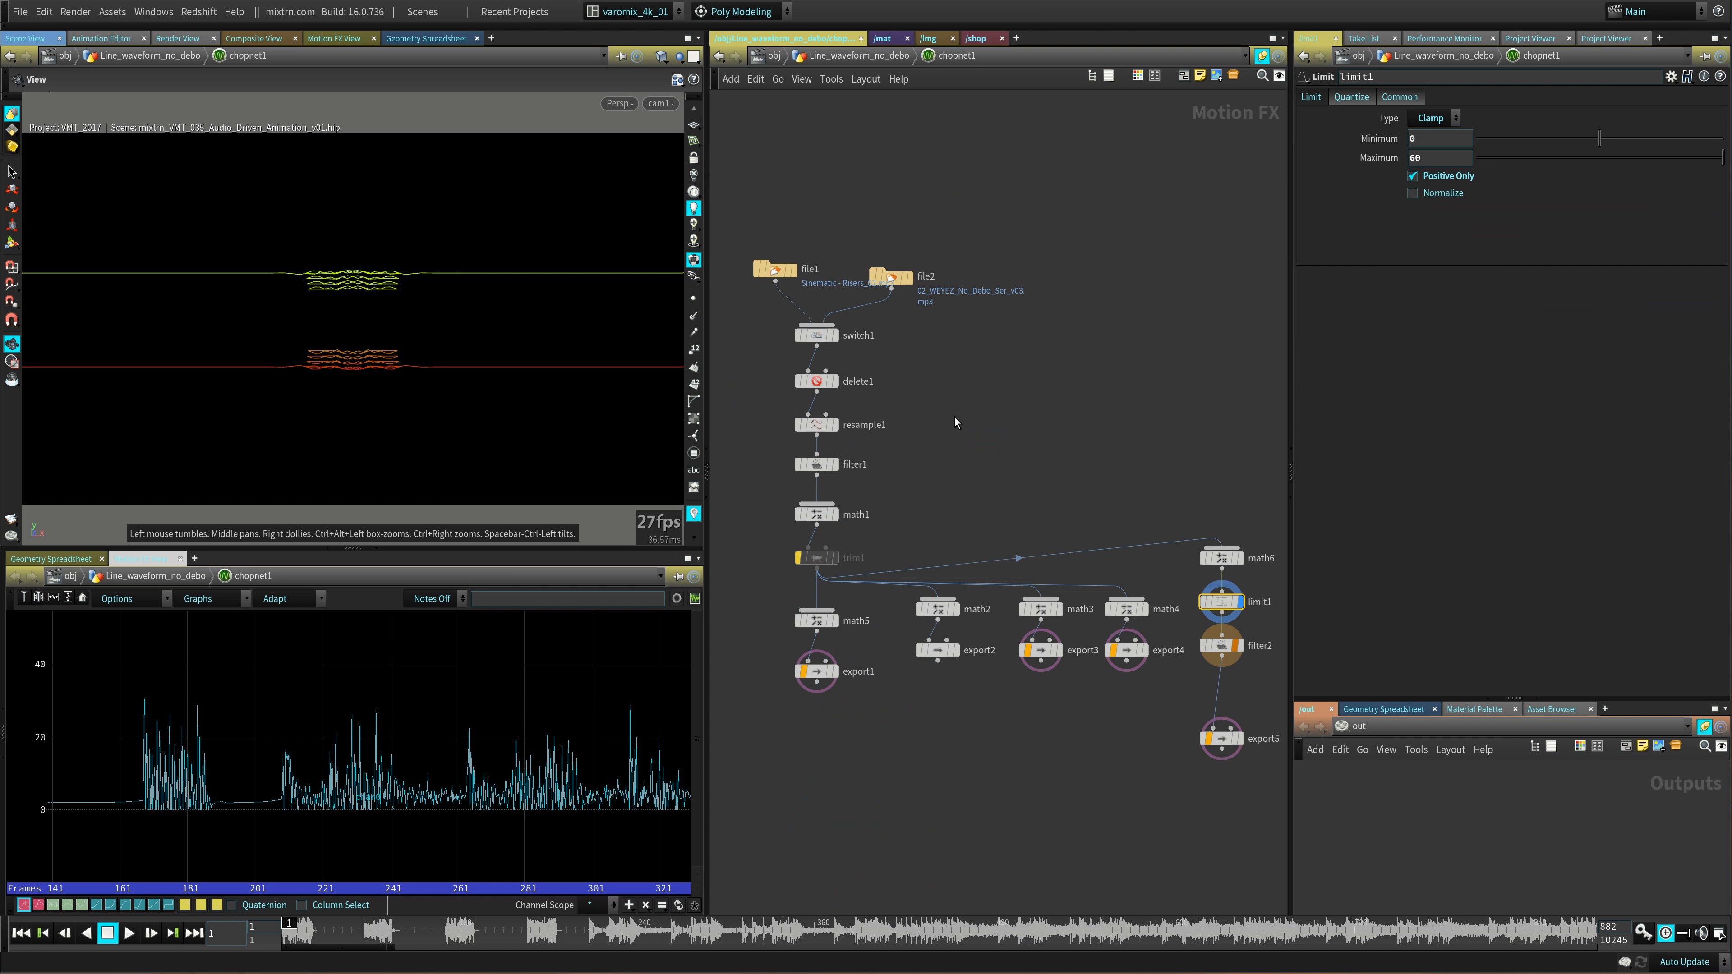
- Inspect the audio file path assigned to the file2 node
middle_click_drag(954, 416, 1022, 476)
scroll(1022, 476, "up", 1)
left_click(955, 333)
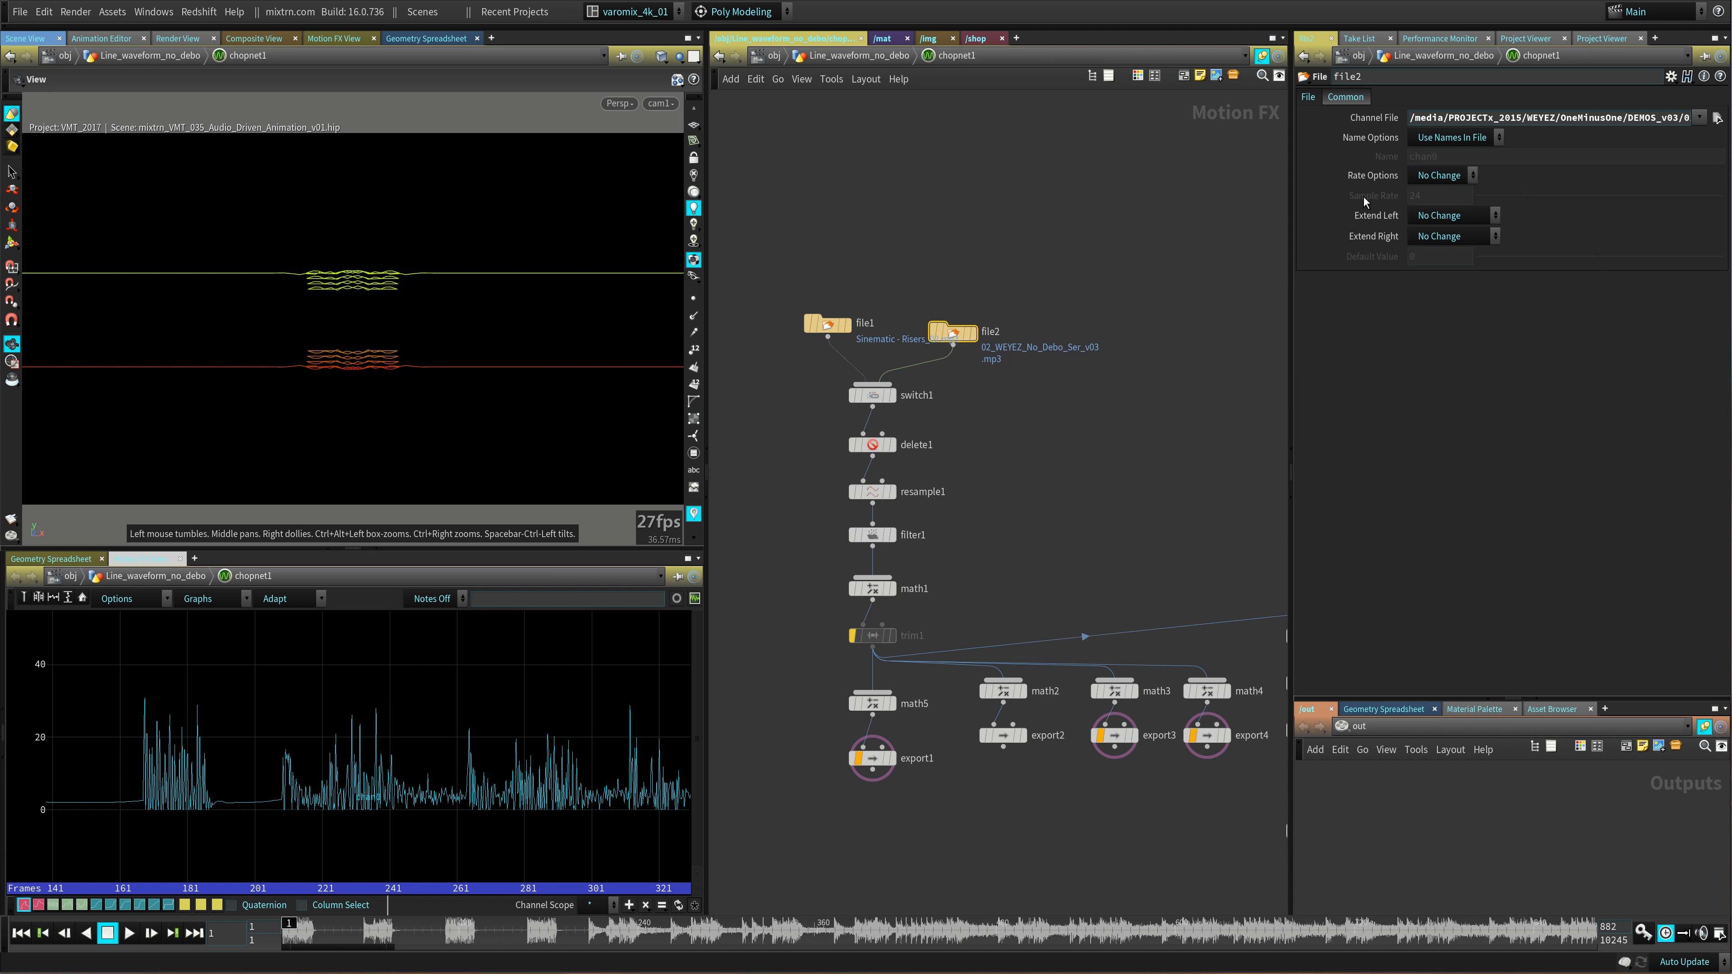
left_click_drag(1558, 119, 1722, 118)
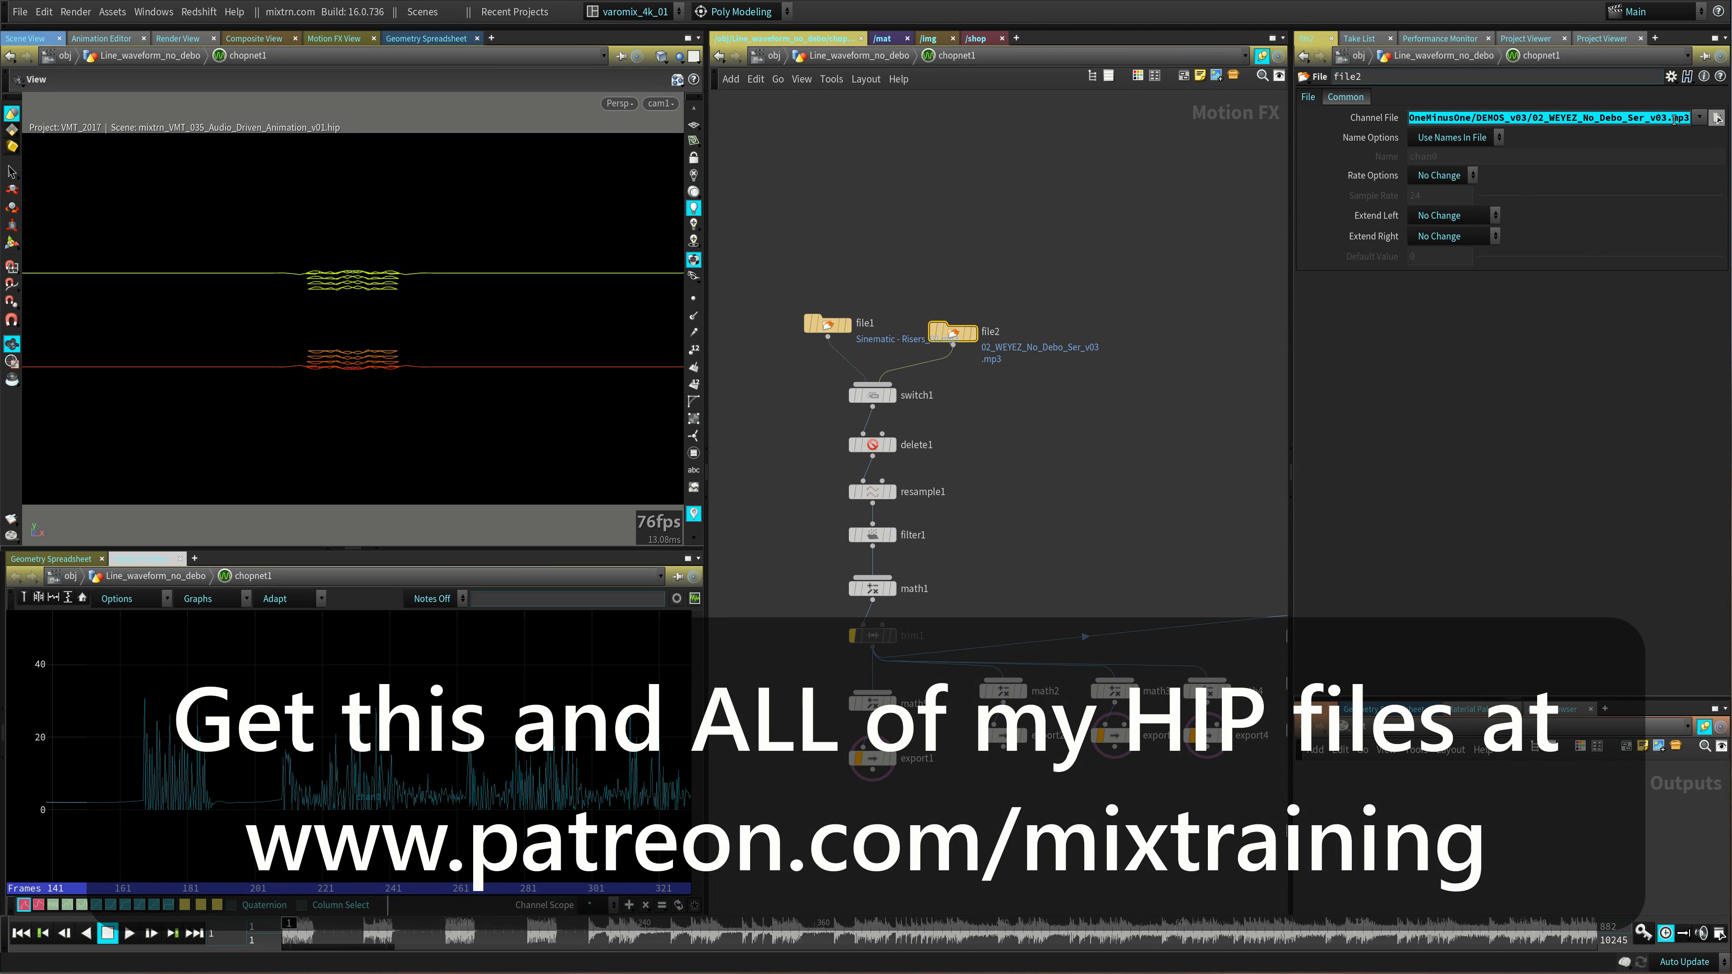
left_click(1684, 119)
key("Return")
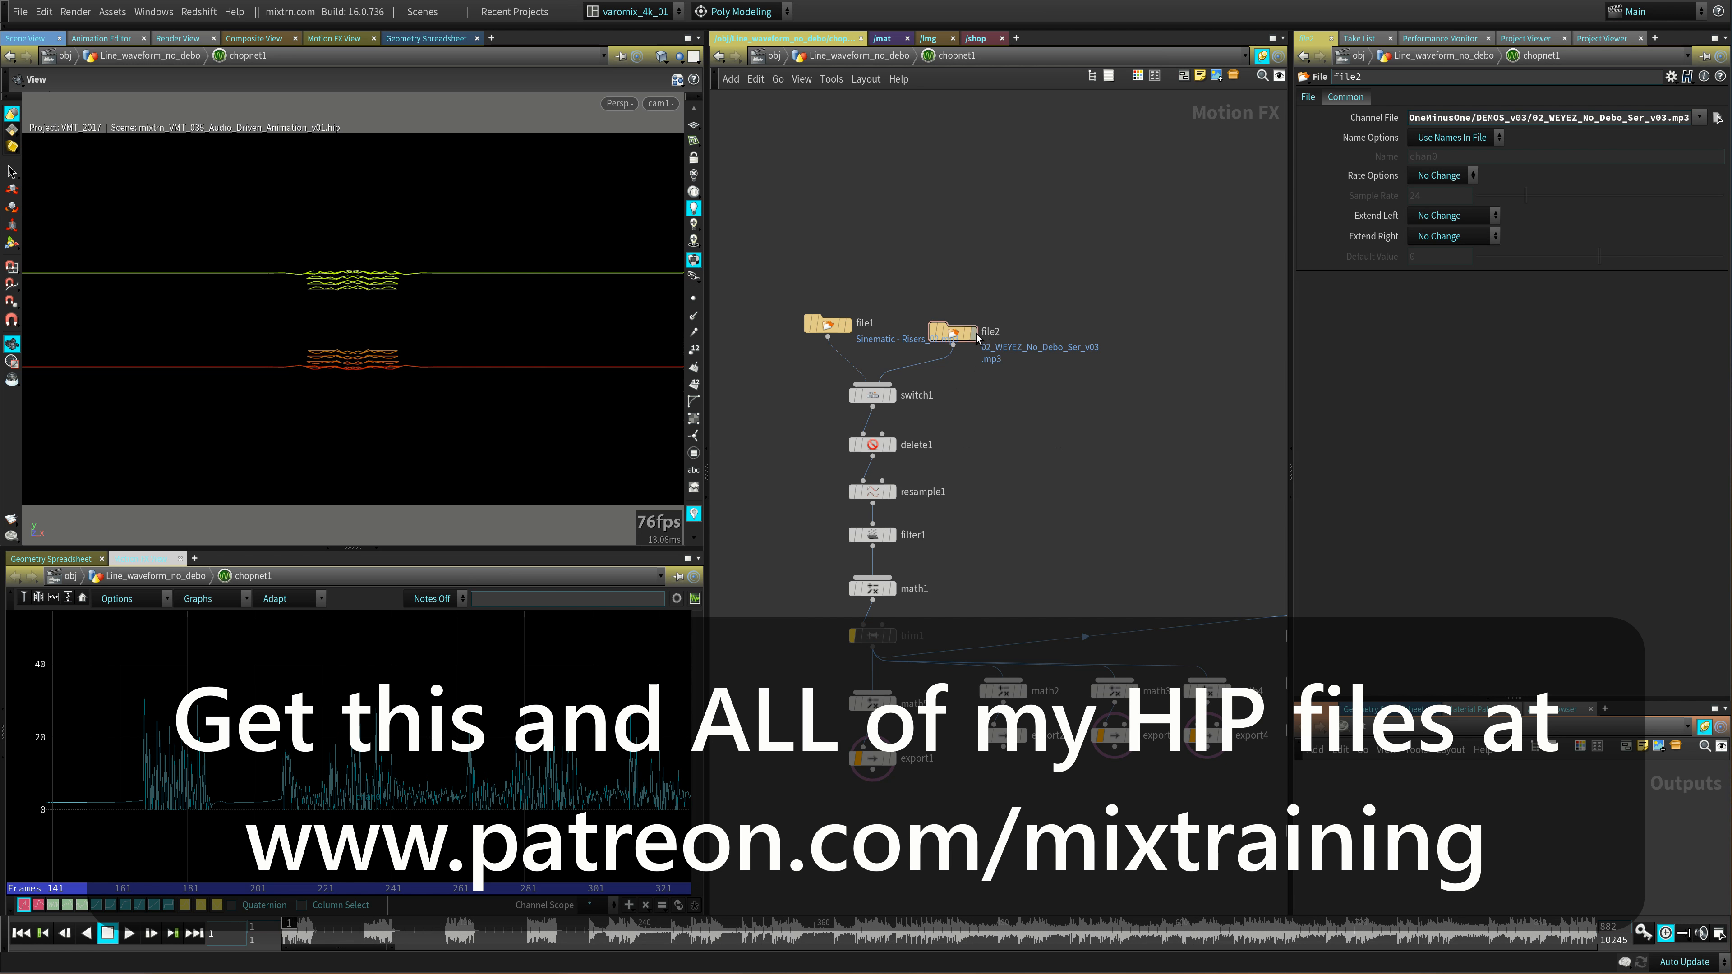
- Examine the file2 node's audio channels in the large Motion FX graph
left_click(340, 41)
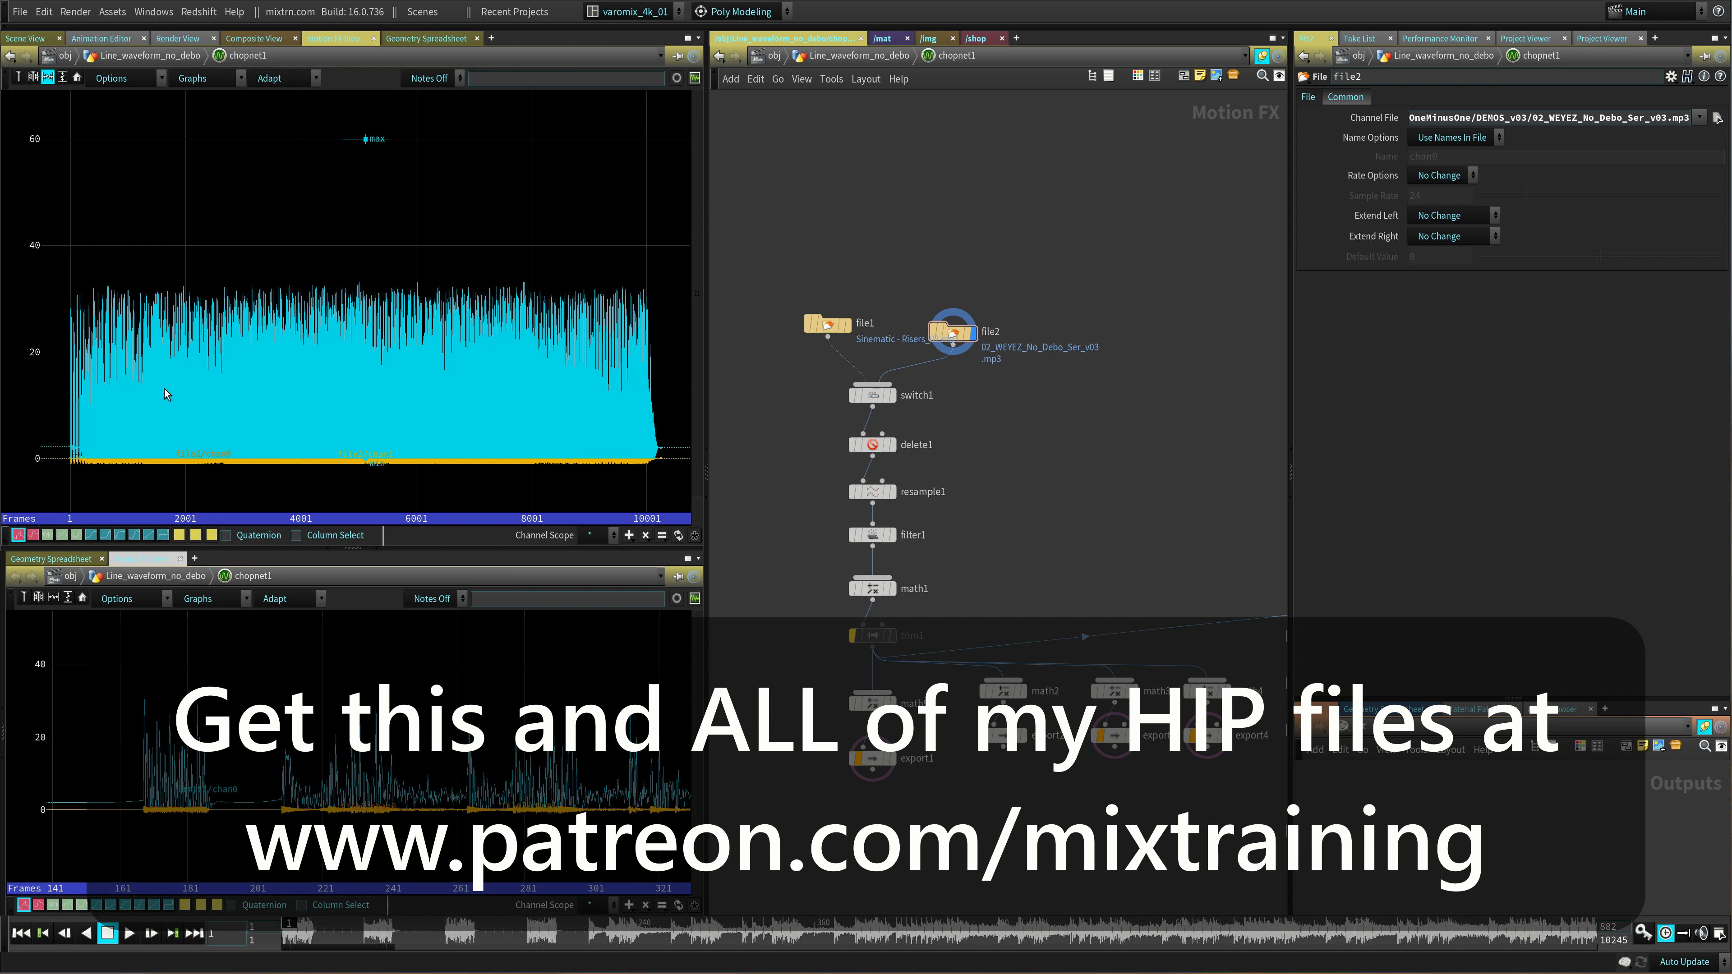
middle_click_drag(164, 389, 240, 377)
right_click_drag(240, 376, 542, 510)
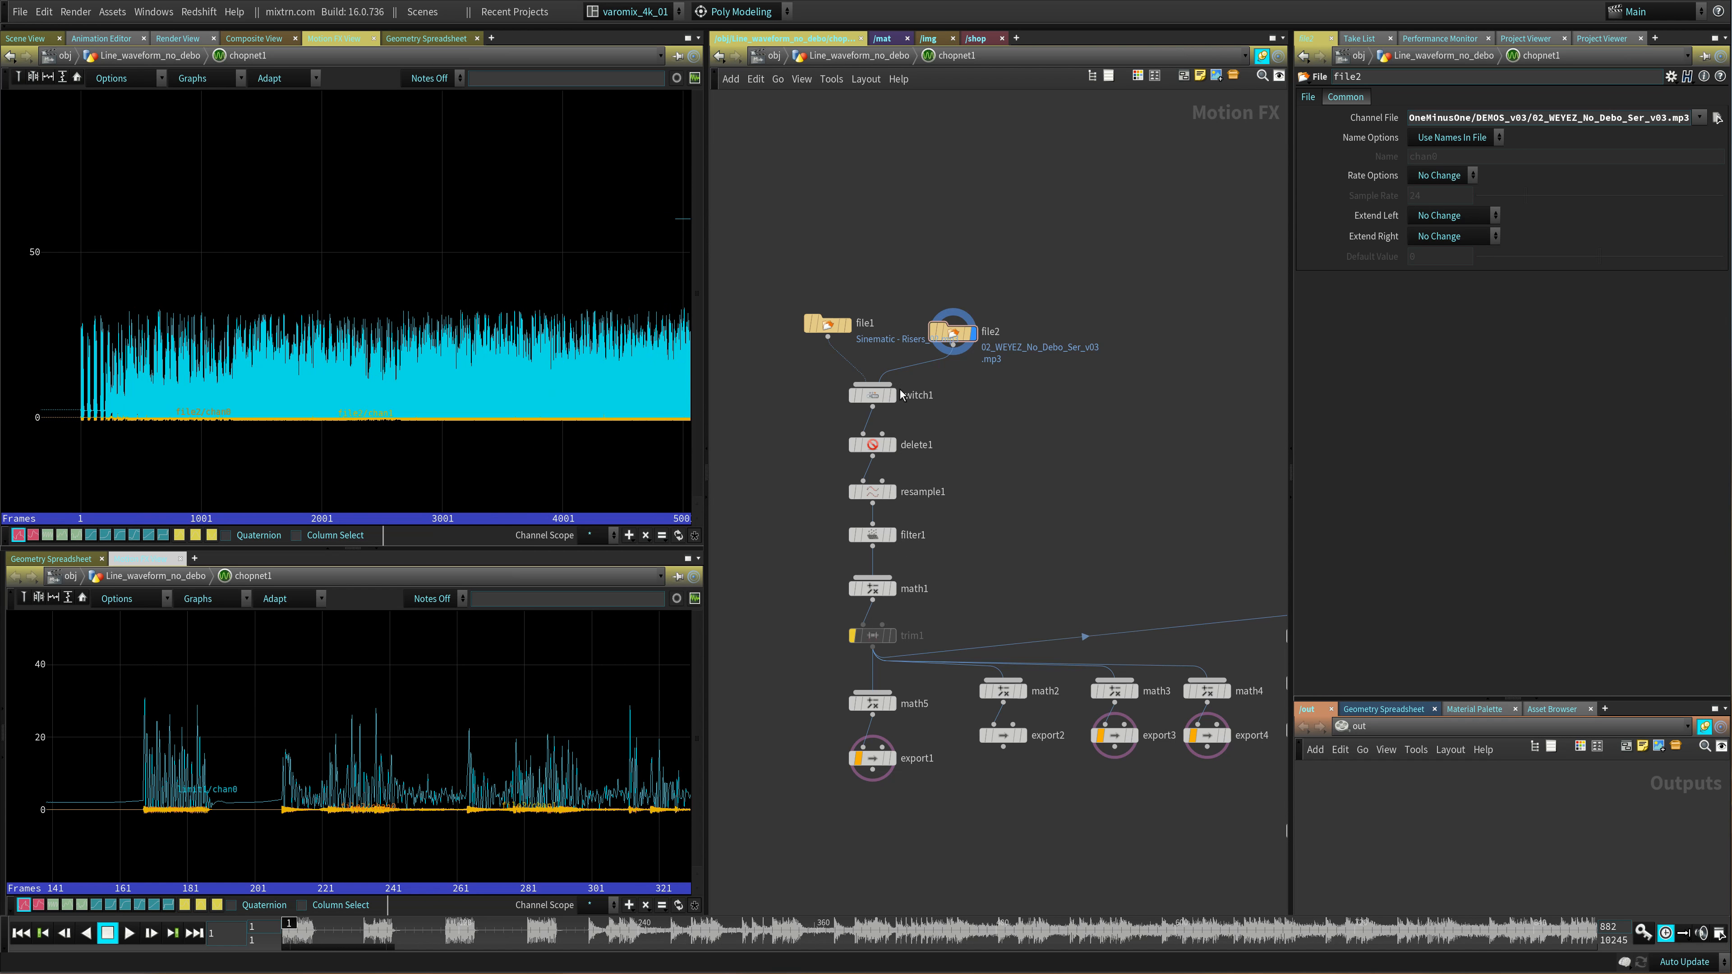
right_click_drag(224, 429, 255, 158)
right_click_drag(412, 358, 677, 355)
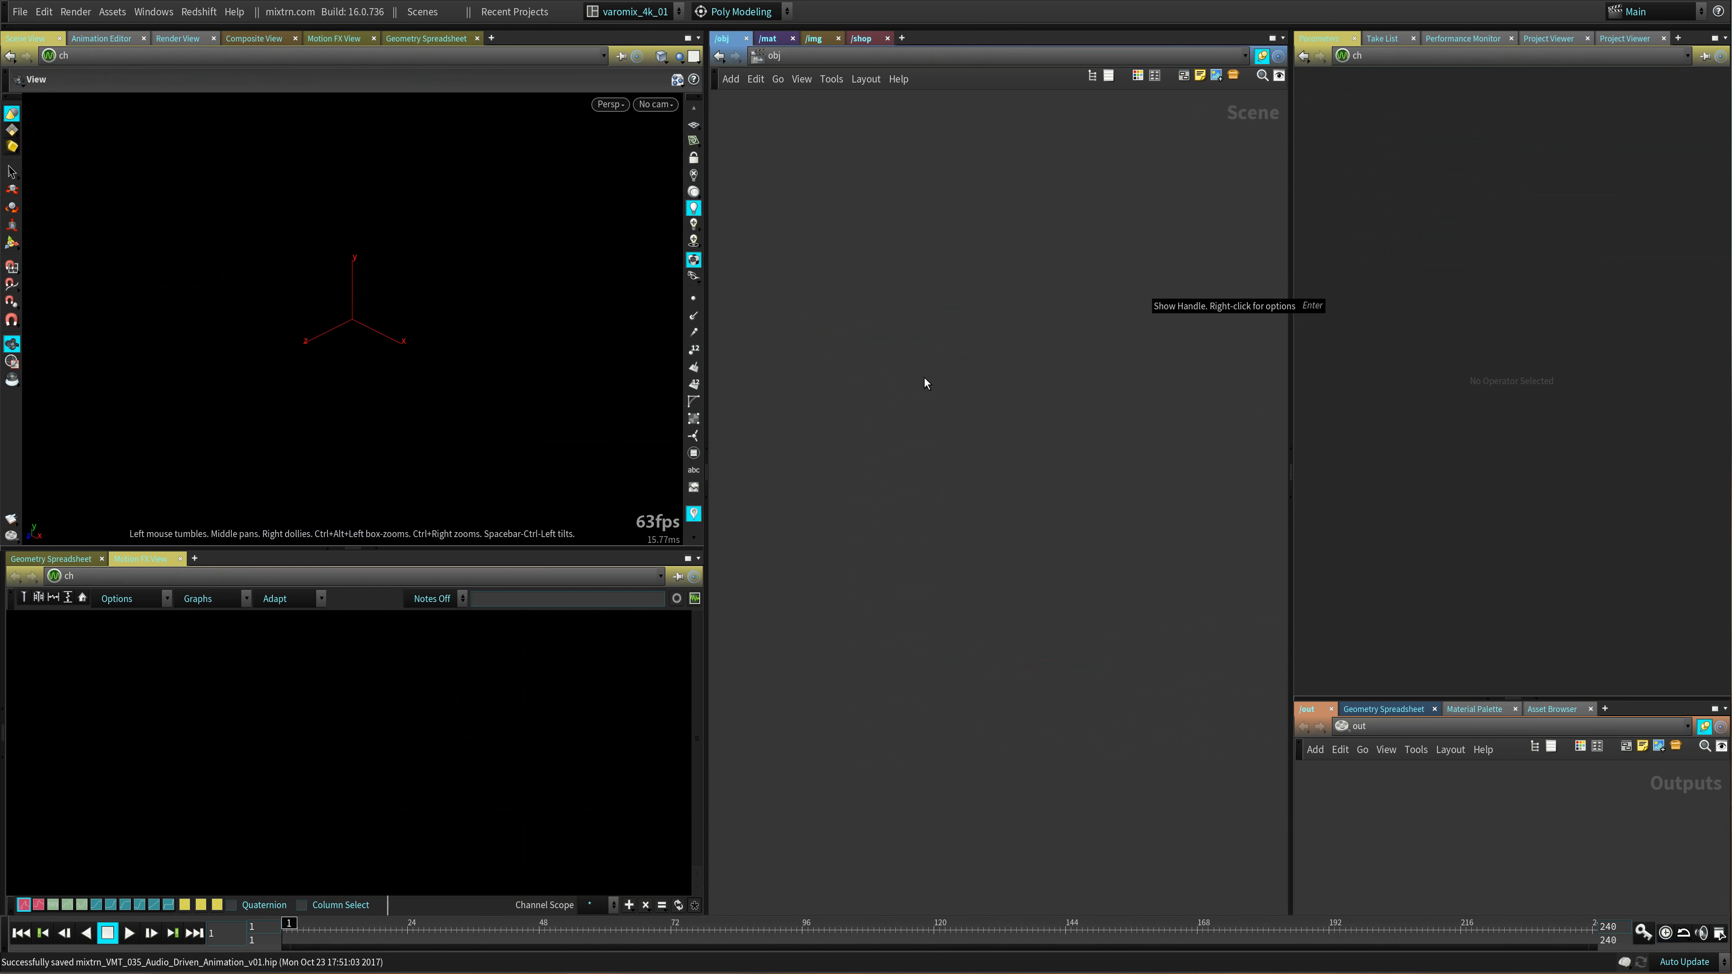
- Add a sphere object to the empty scene and enlarge the 3D viewport
key("Tab")
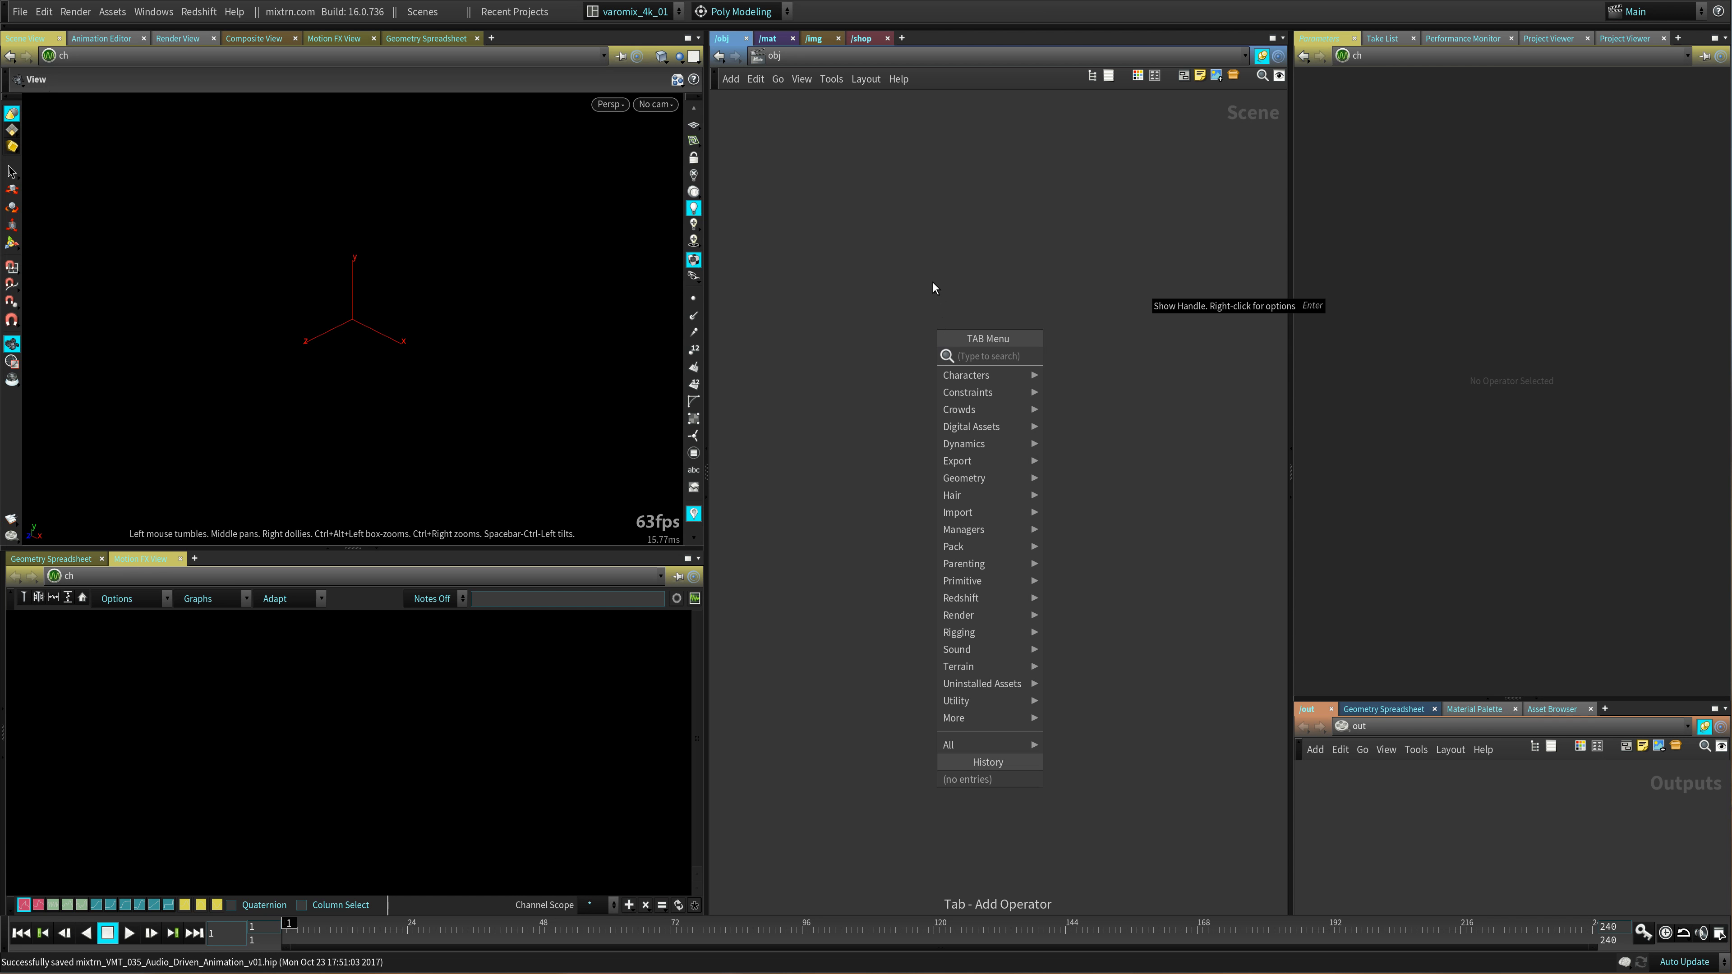
type("sph")
key("Return")
left_click(932, 283)
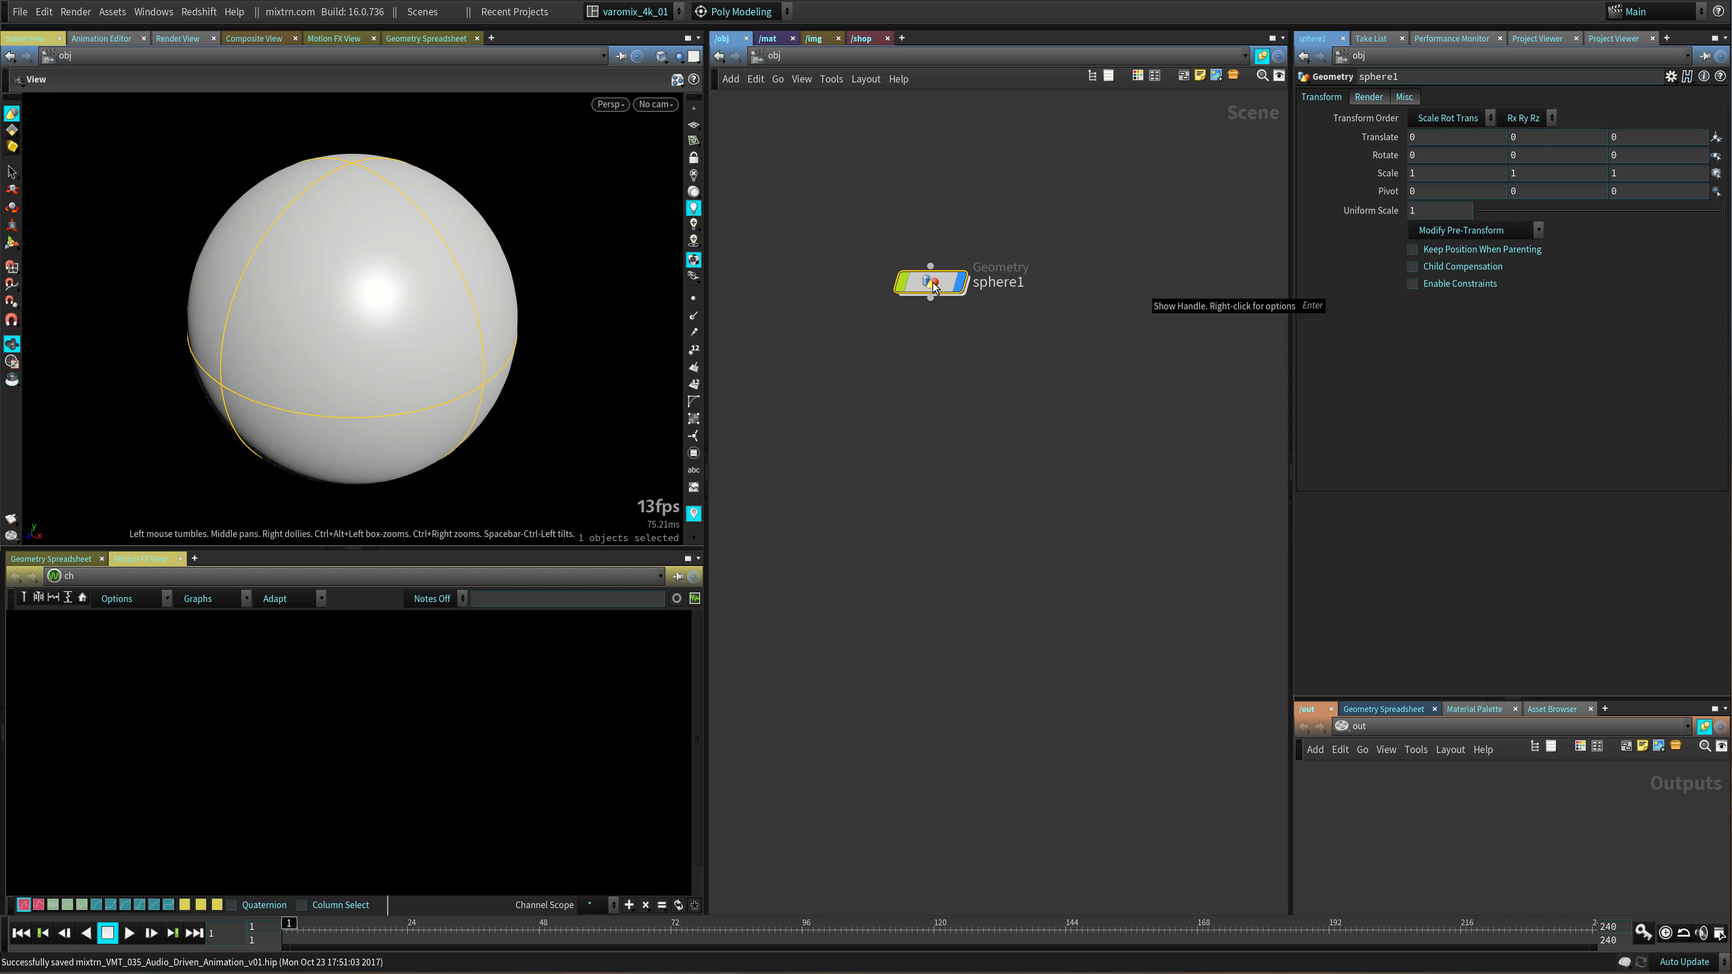
left_click_drag(933, 283, 993, 261)
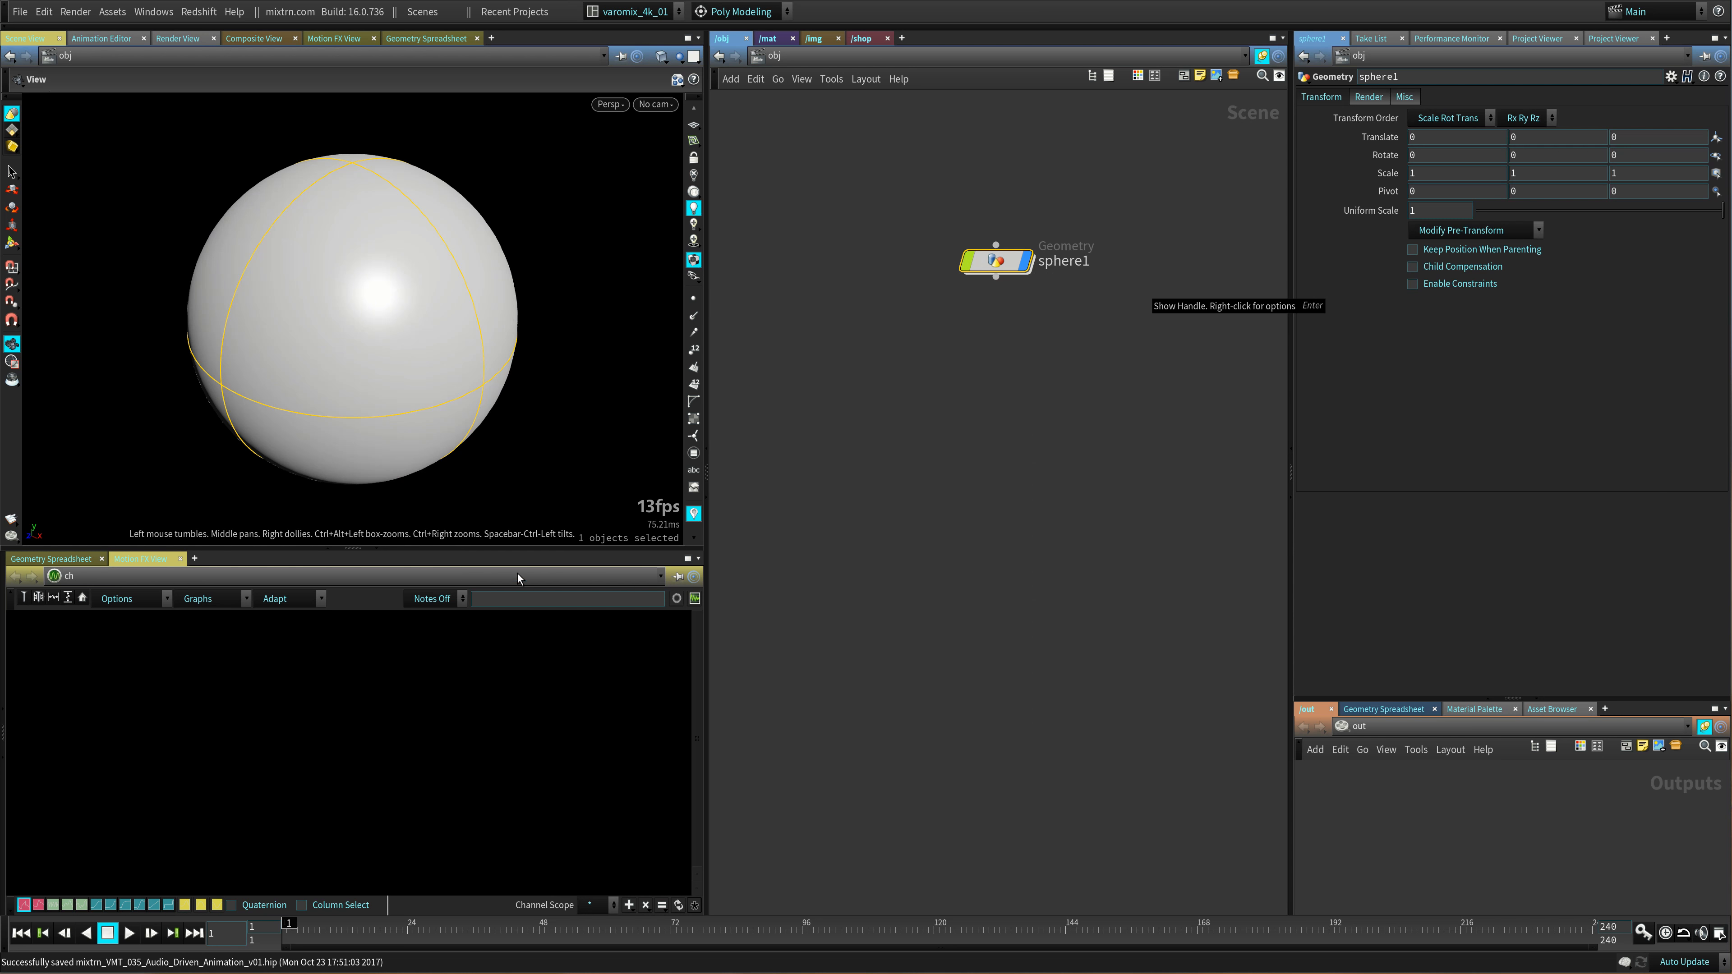
left_click_drag(517, 550, 518, 605)
left_click_drag(1003, 273, 984, 265)
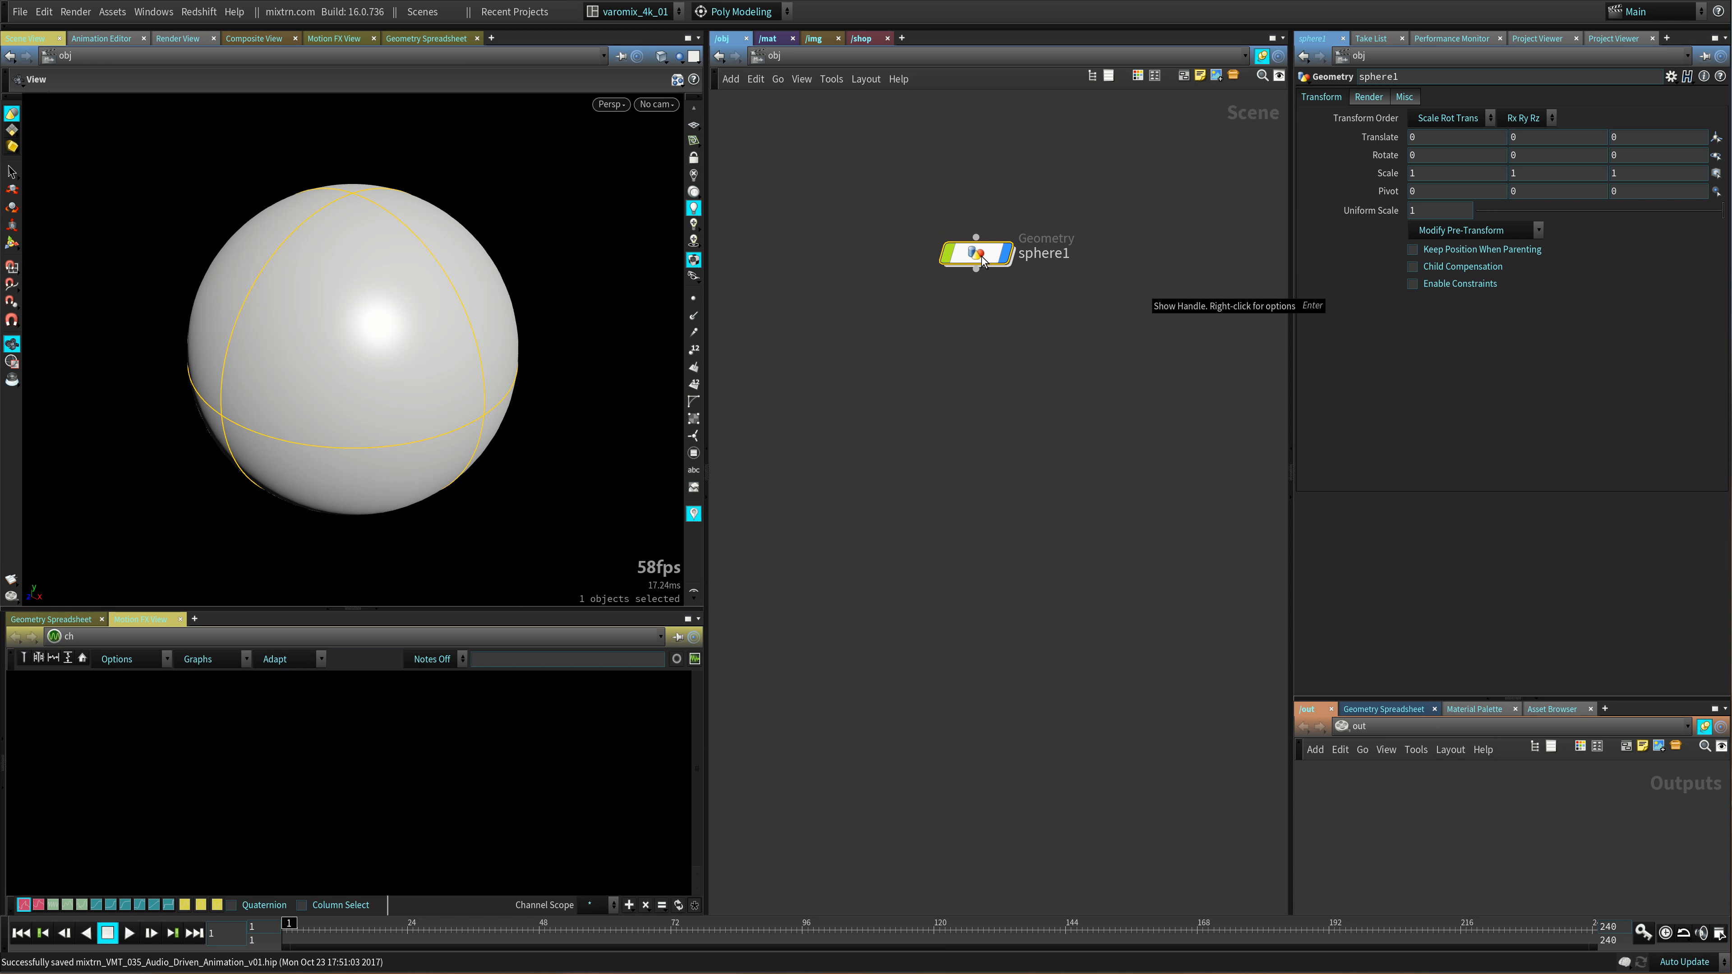
- Open the sphere object's geometry network and add a Transform node after the sphere
double_click(982, 260)
left_click_drag(963, 362, 947, 239)
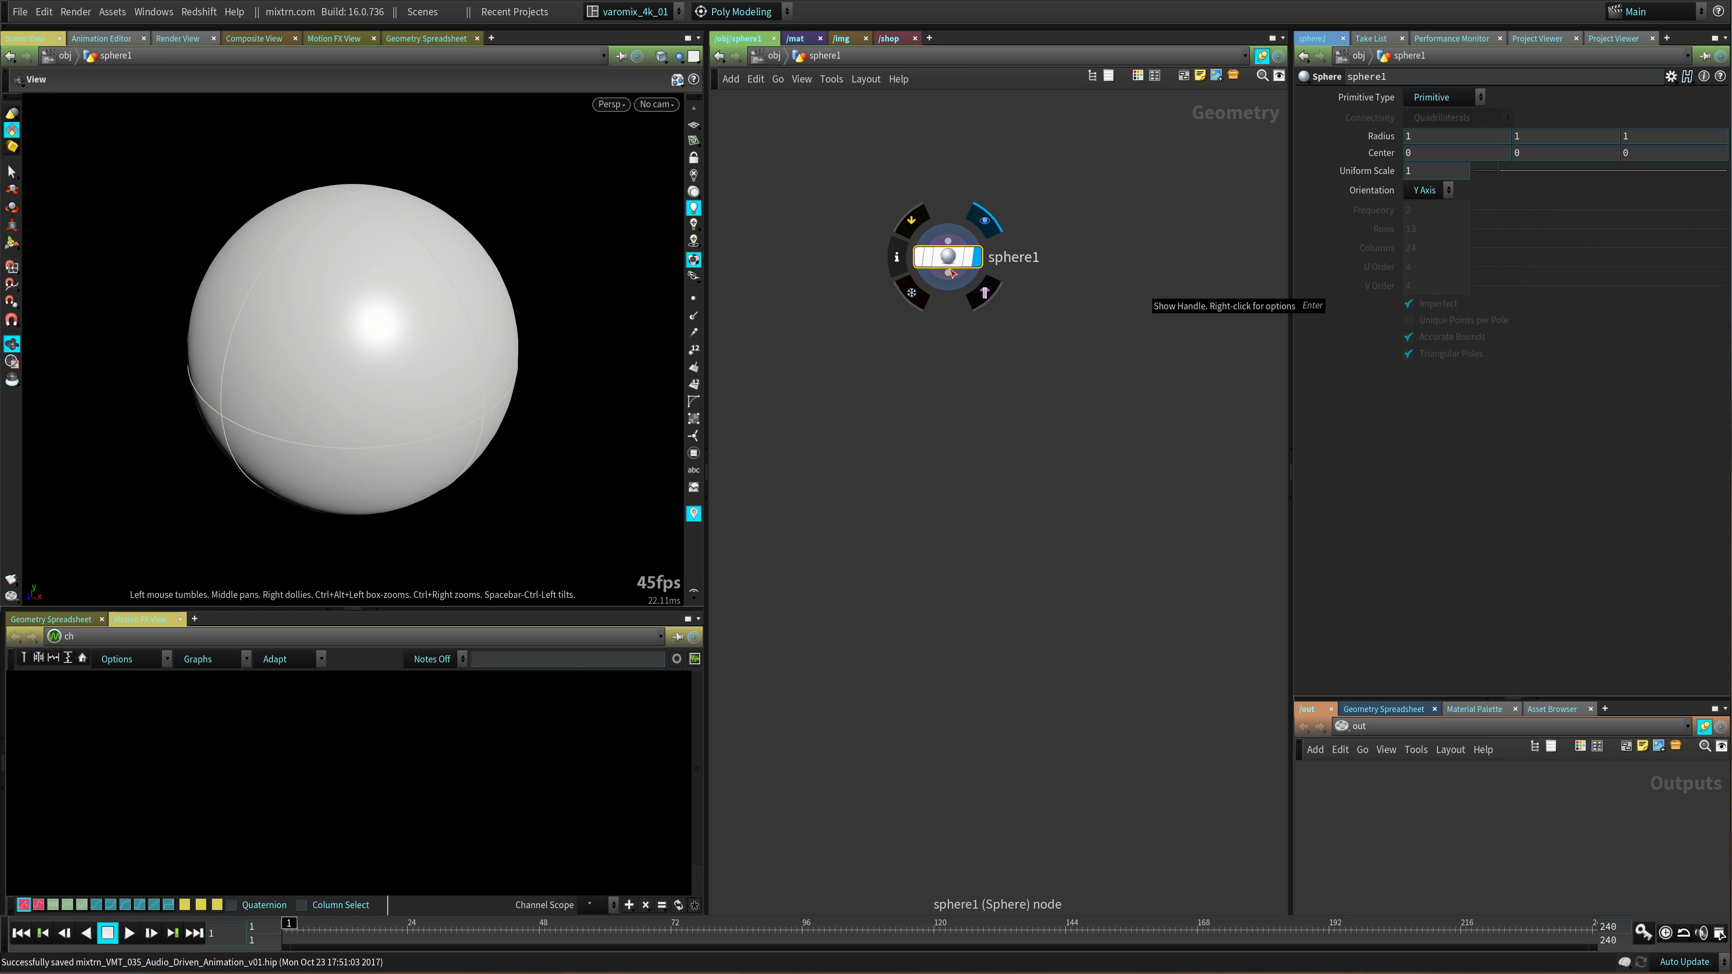
key("Tab")
type("tra")
key("Down")
key("Down")
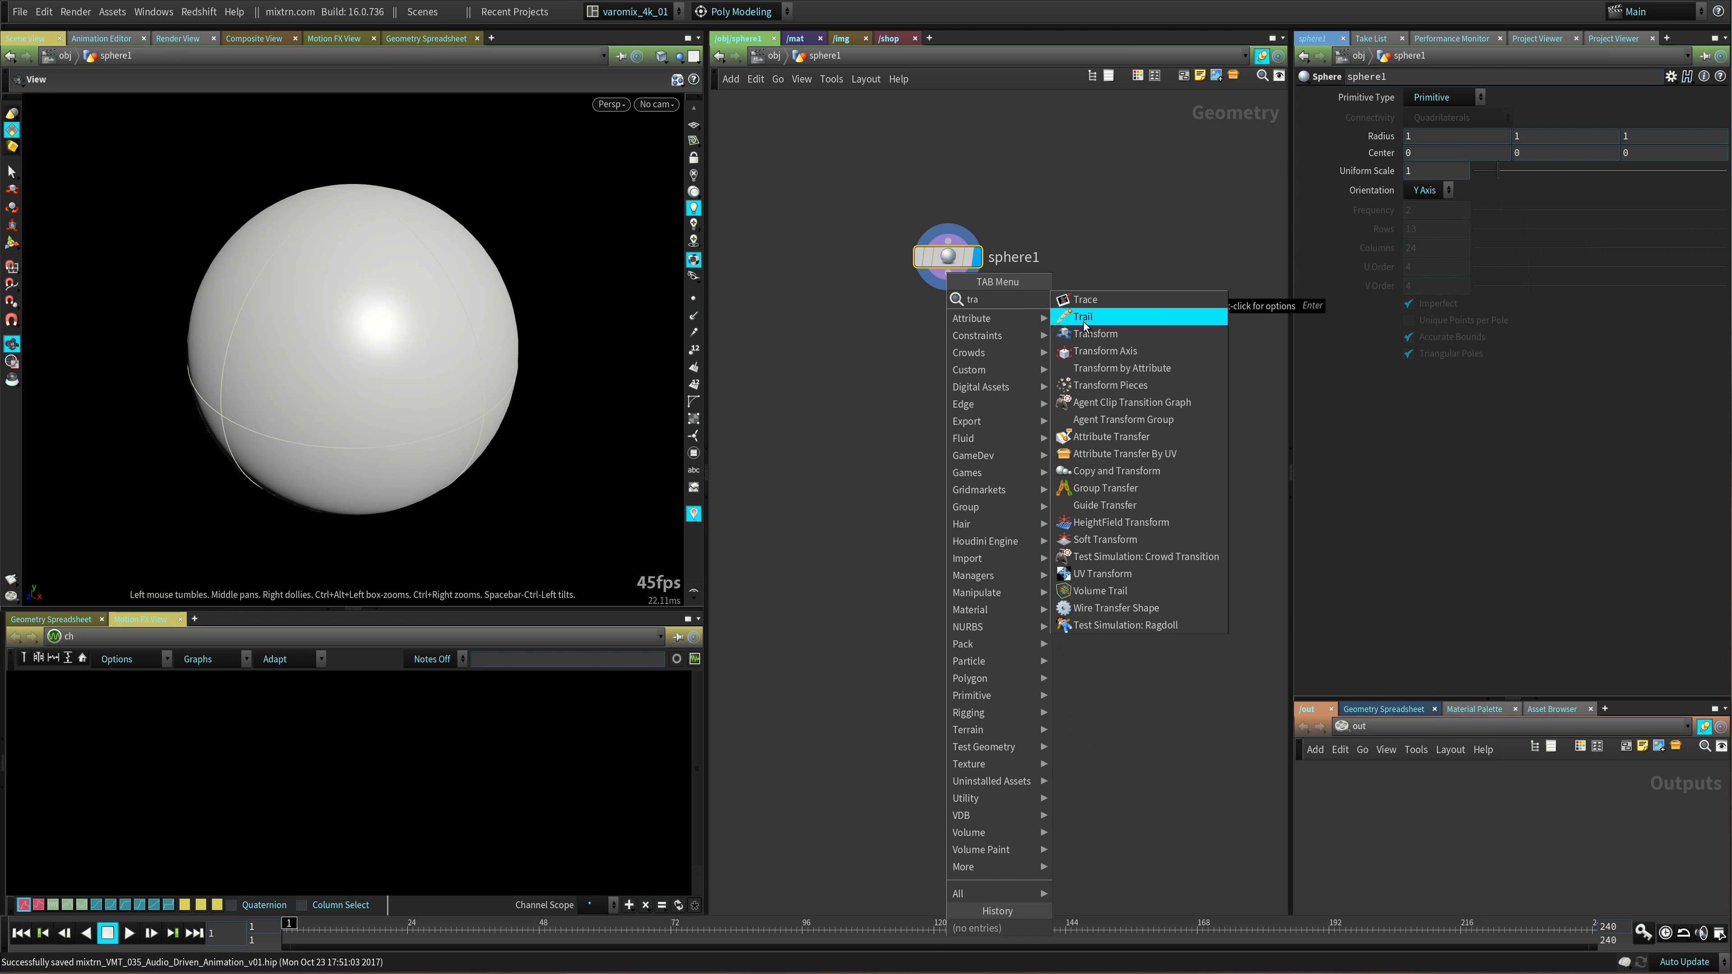
key("Return")
left_click(949, 319)
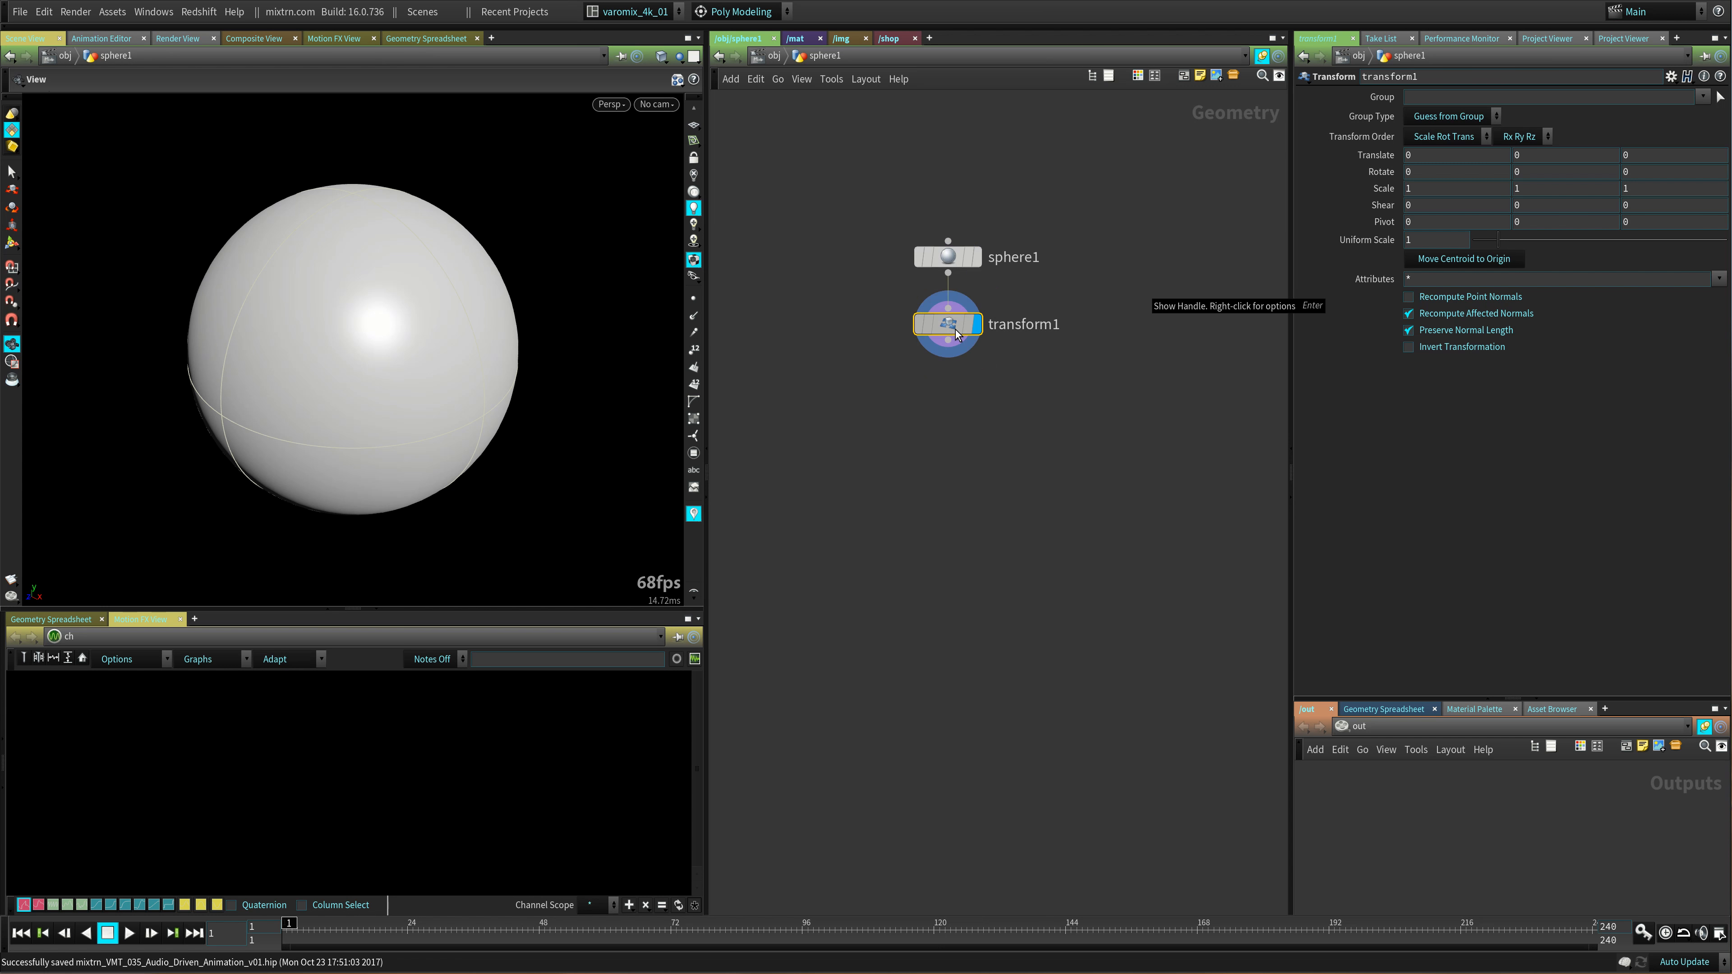
- Try moving the sphere in the viewport with the Transform node's handle
left_click_drag(444, 398, 456, 440)
right_click_drag(456, 441, 382, 417)
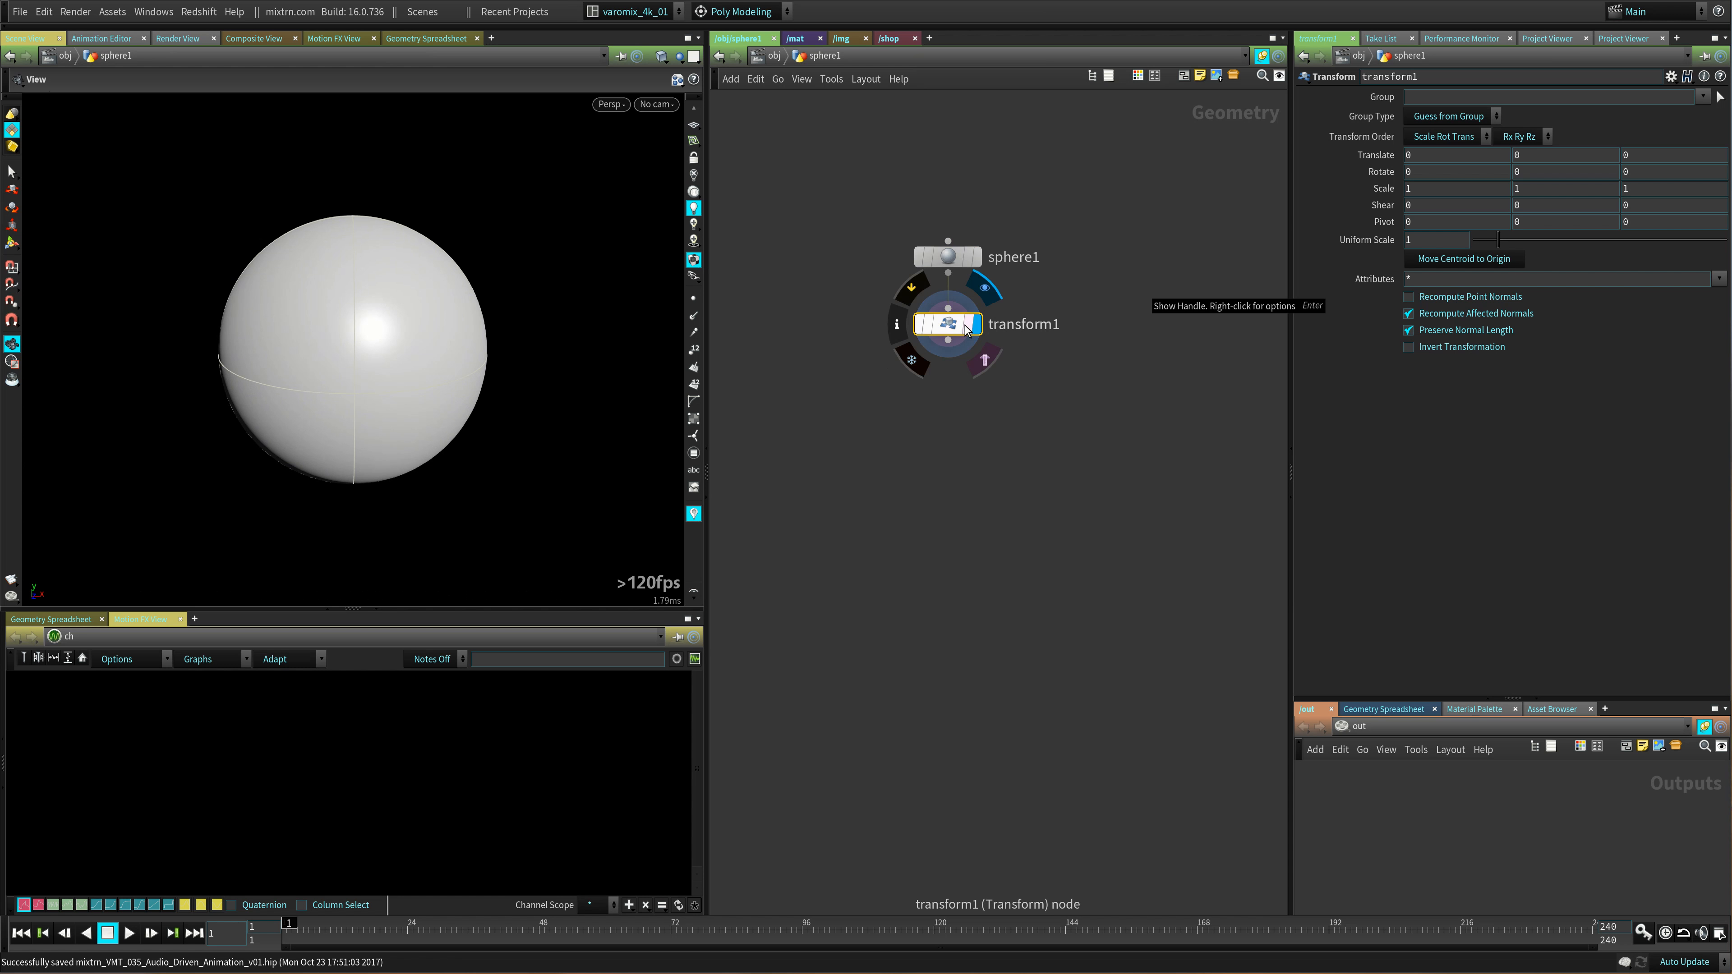
left_click(16, 243)
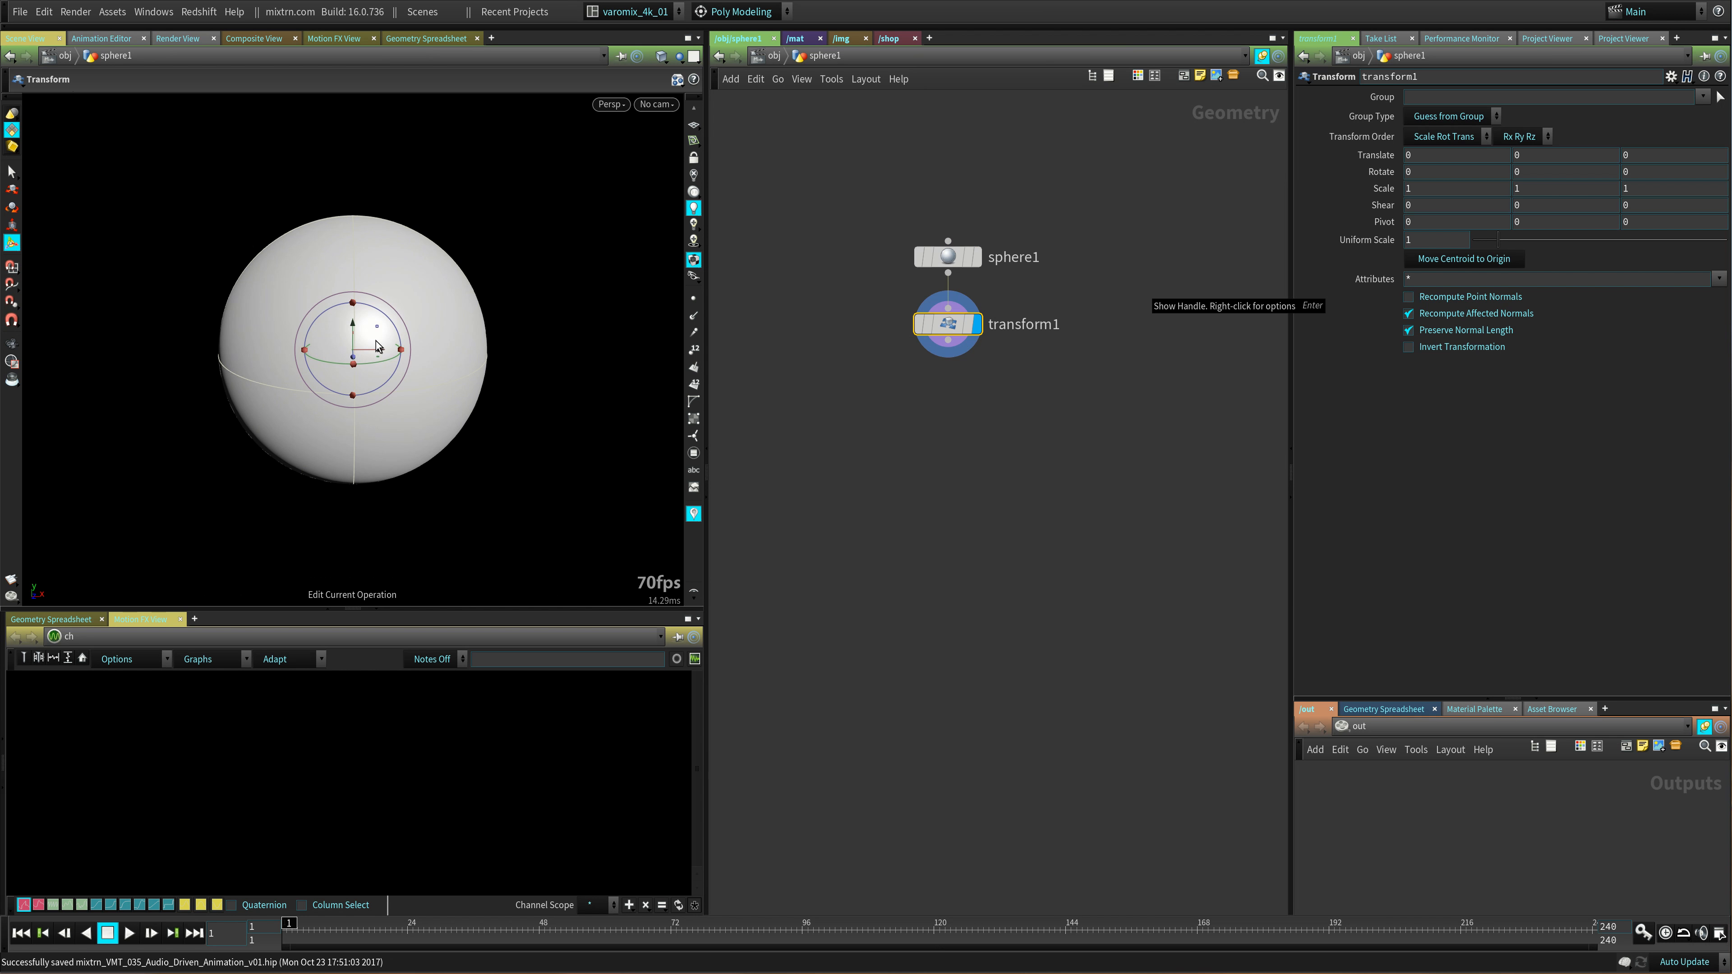
left_click_drag(377, 328, 371, 394)
key("ctrl+z")
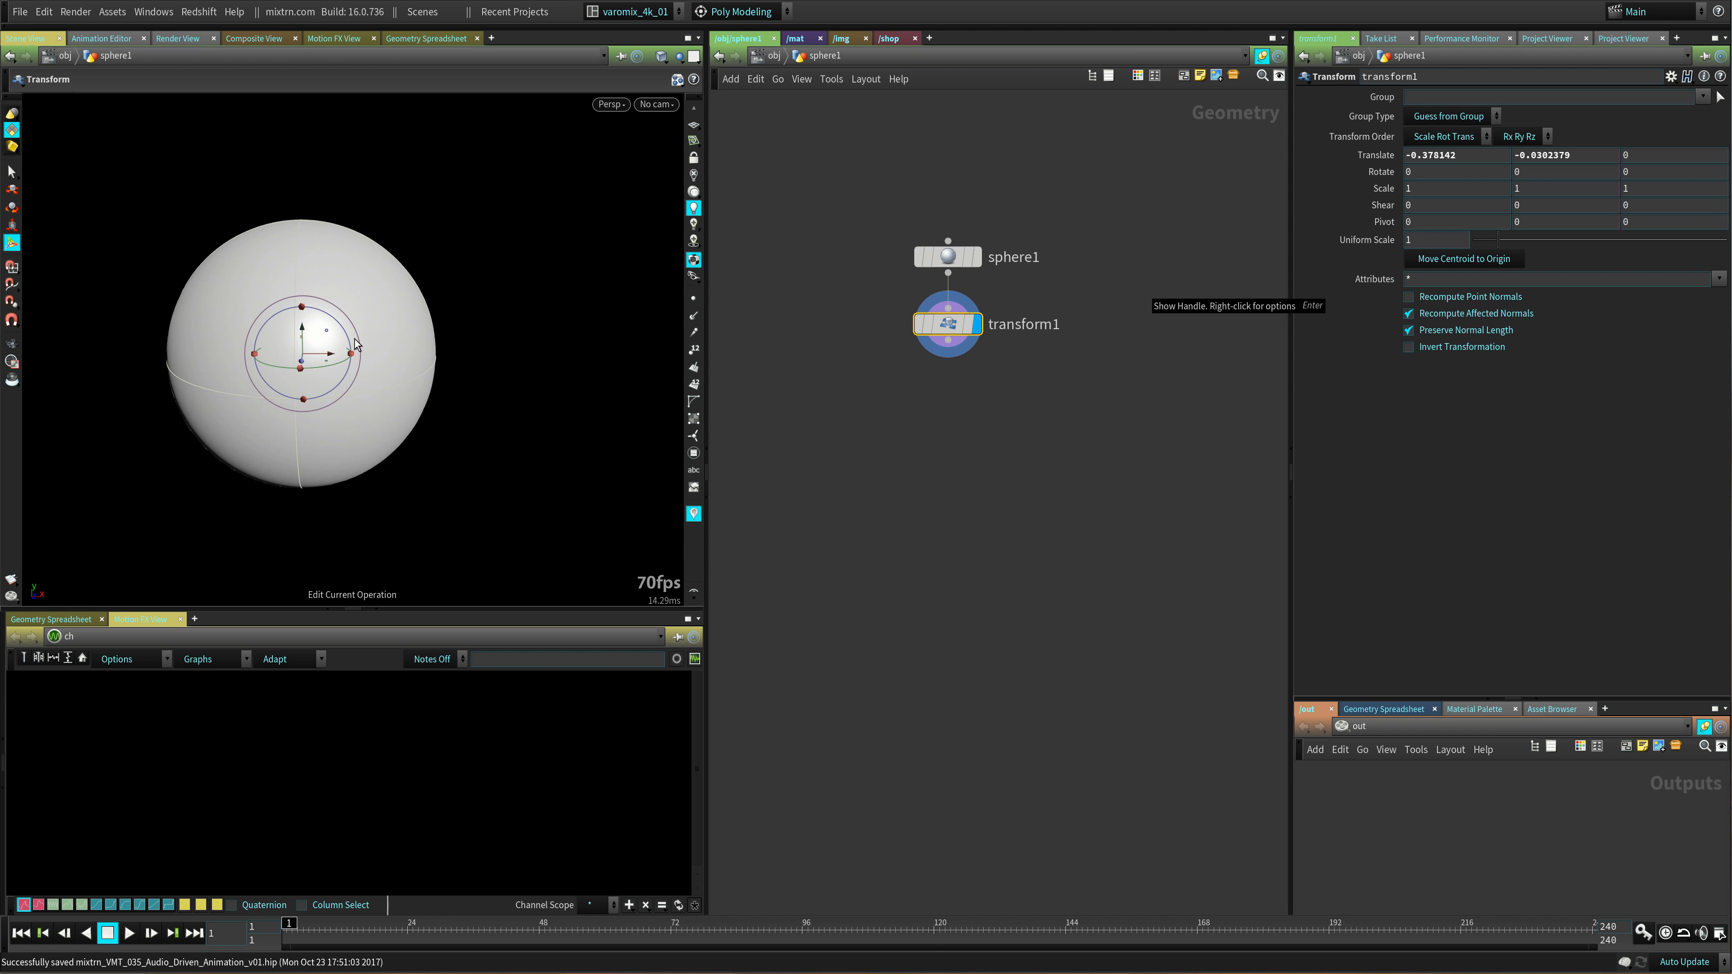
- Add a CHOP Network beside the Transform node and open it
middle_click_drag(1079, 322, 1001, 355)
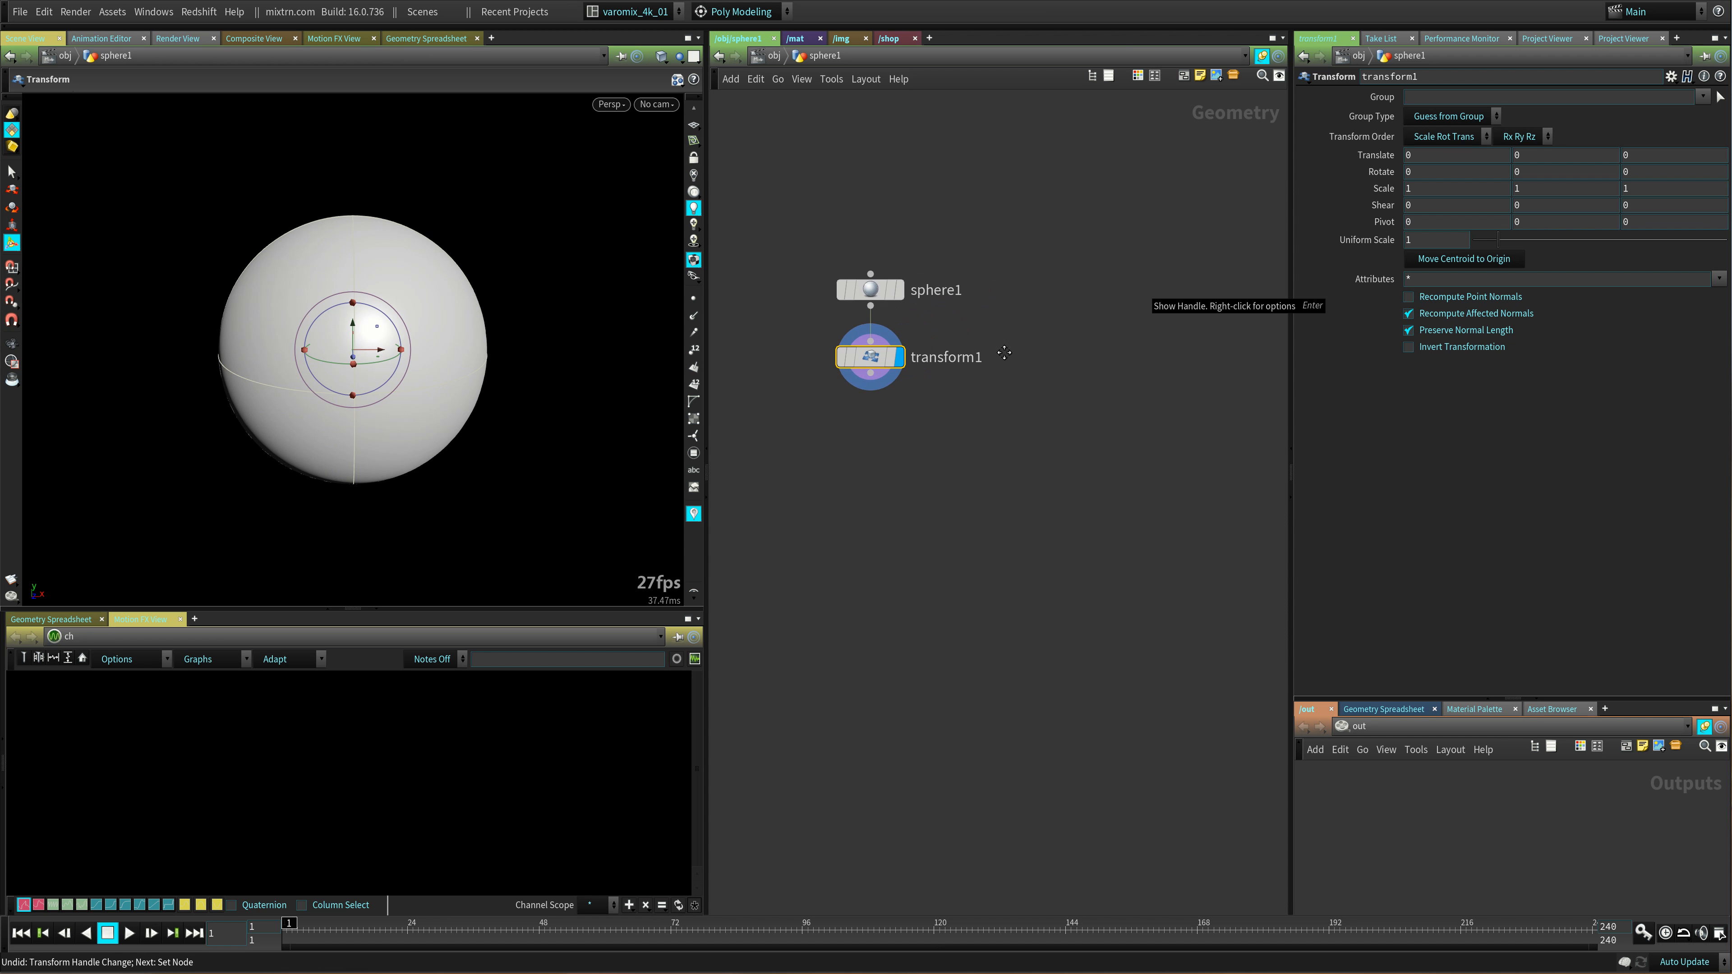
key("Tab")
type("chop")
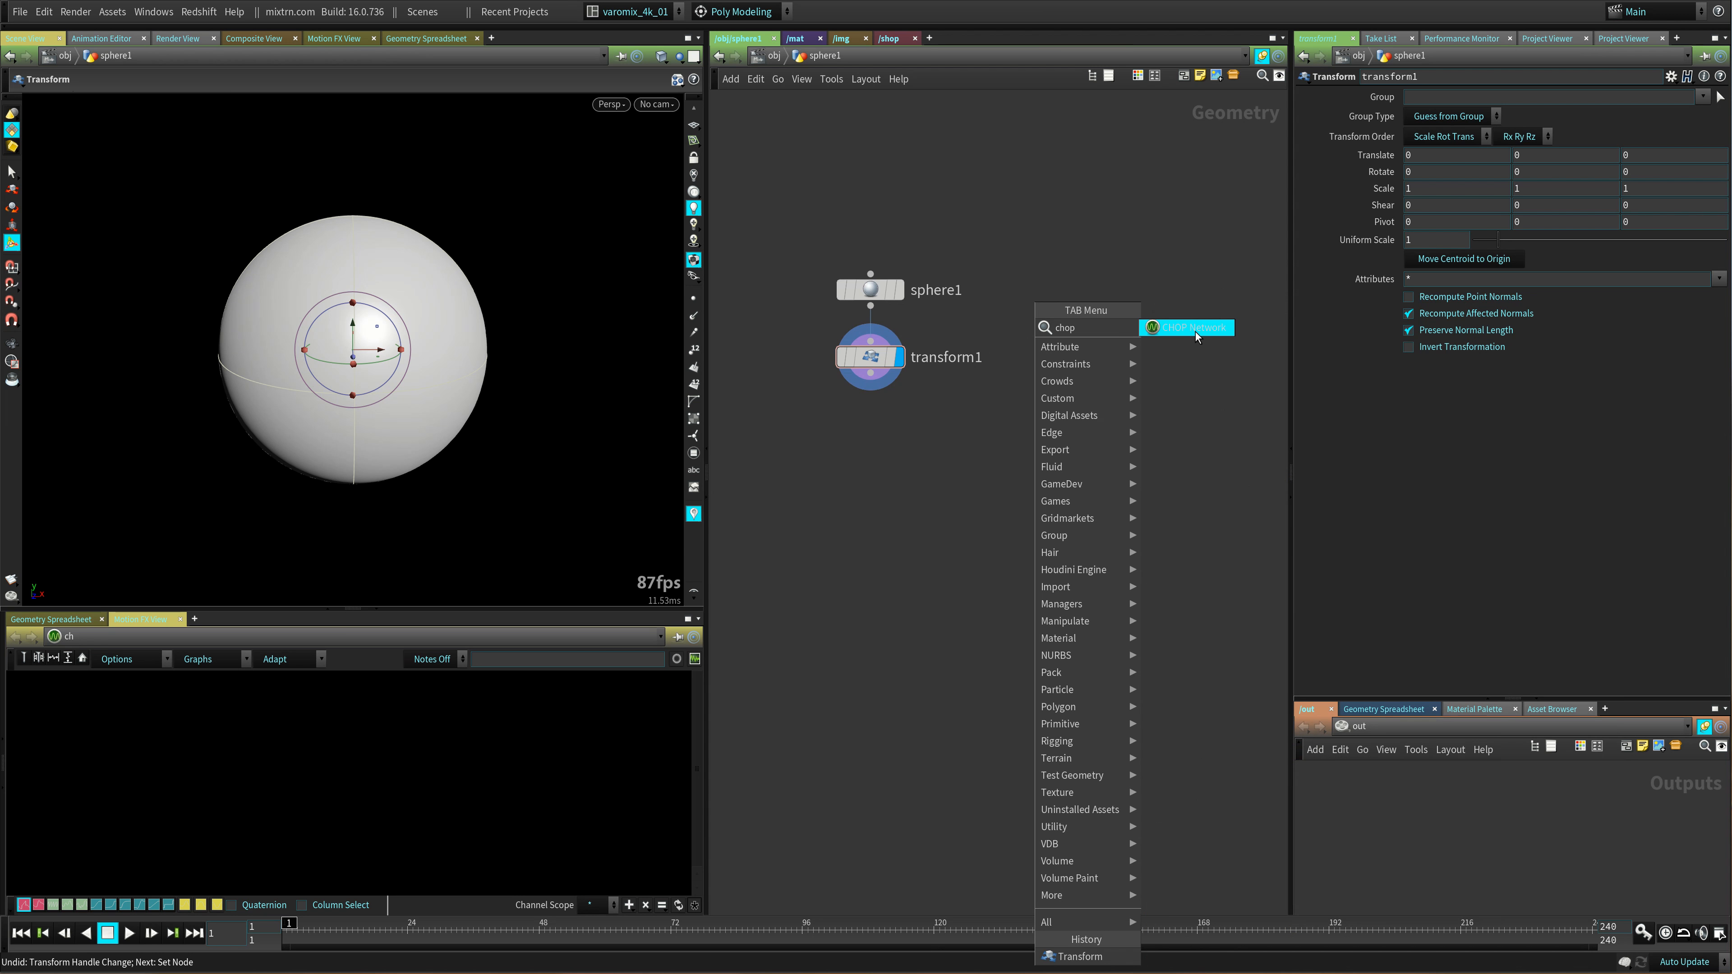
left_click(1195, 328)
left_click(1080, 295)
double_click(1080, 292)
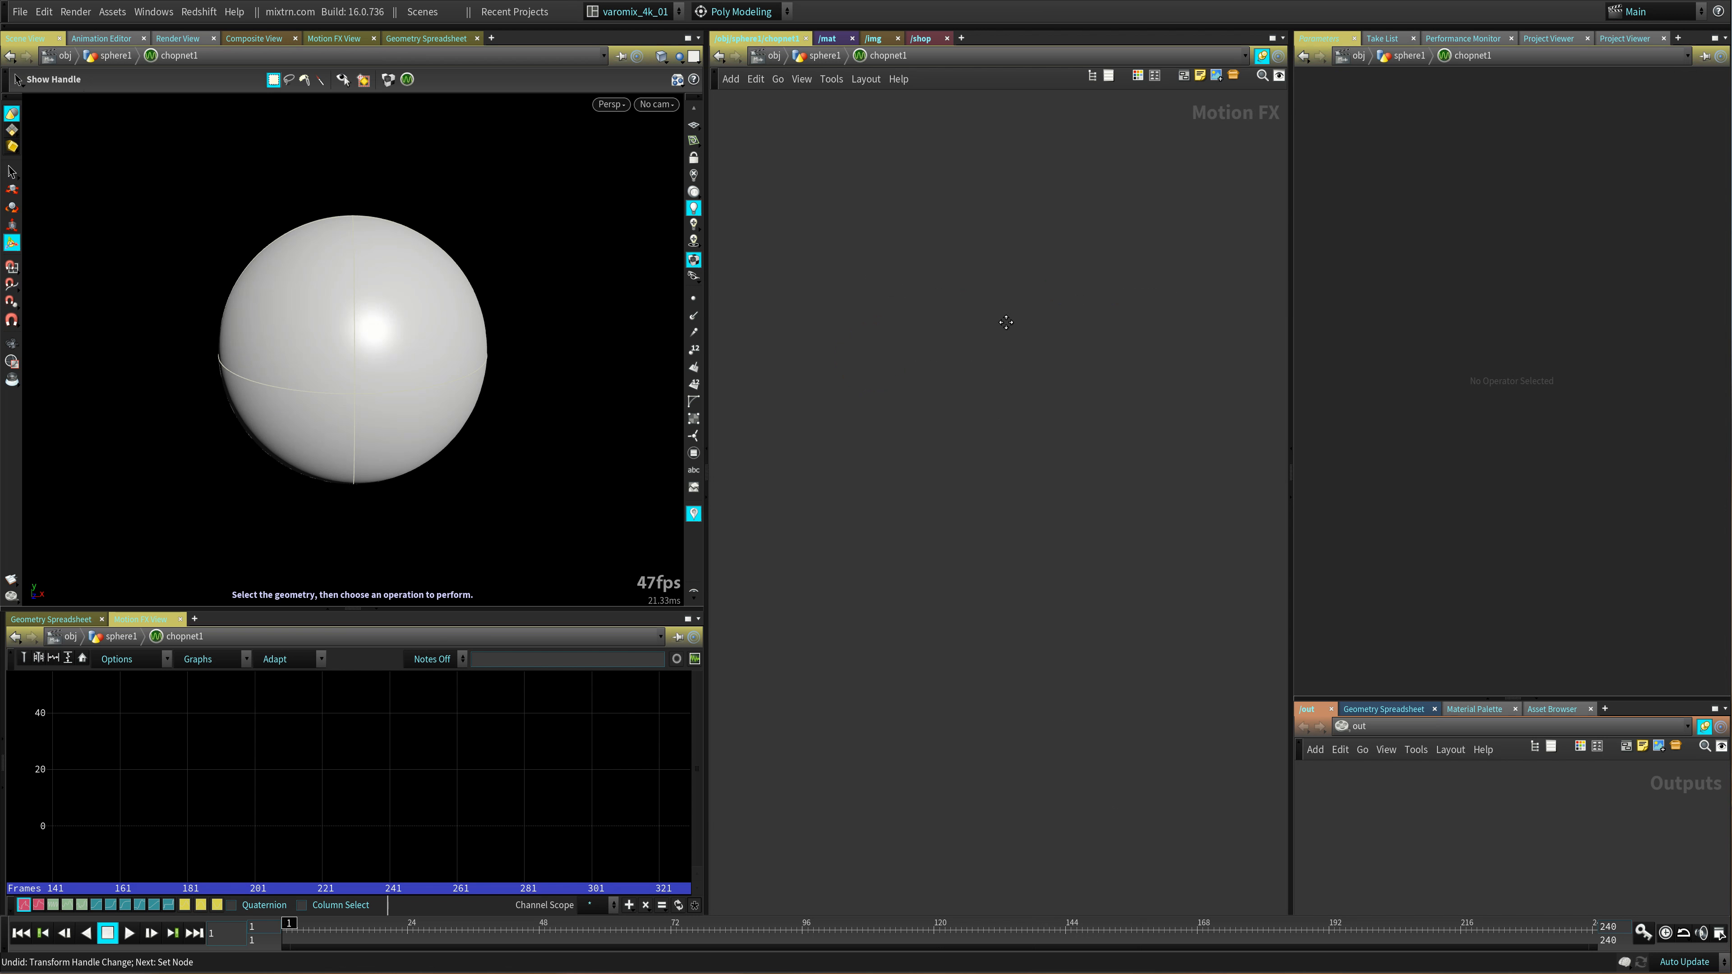
- Add a File node to the empty CHOP network
key("Tab")
type("file")
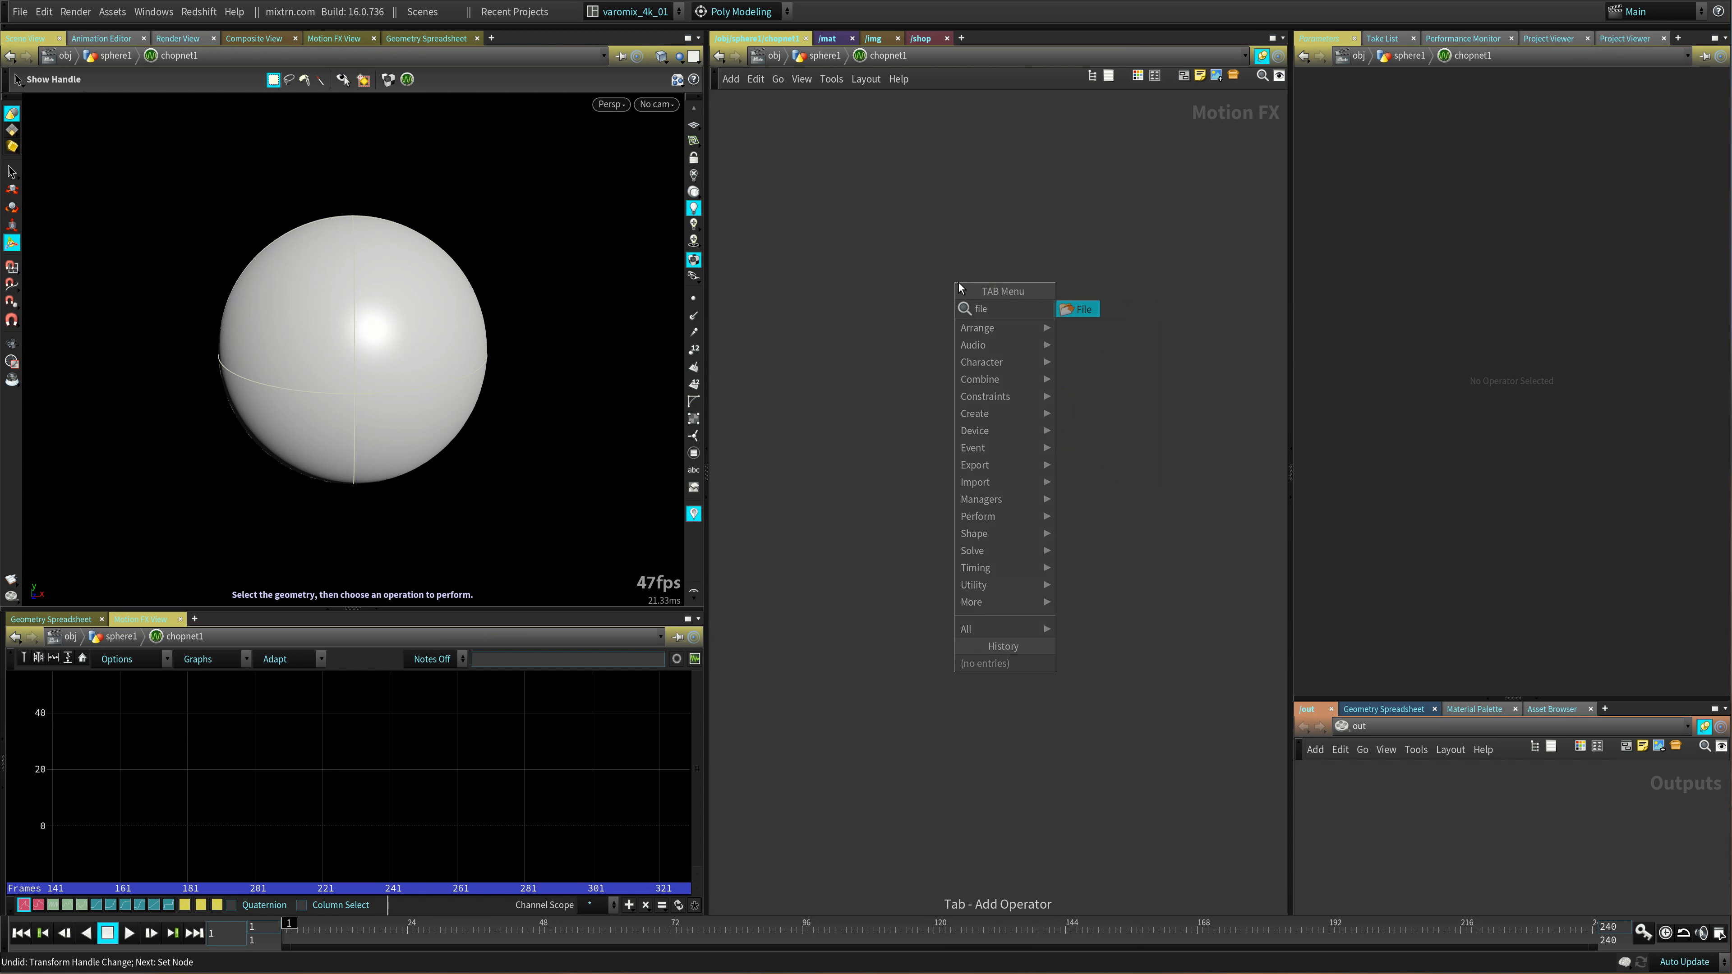
key("Return")
left_click(958, 283)
left_click_drag(958, 283, 974, 309)
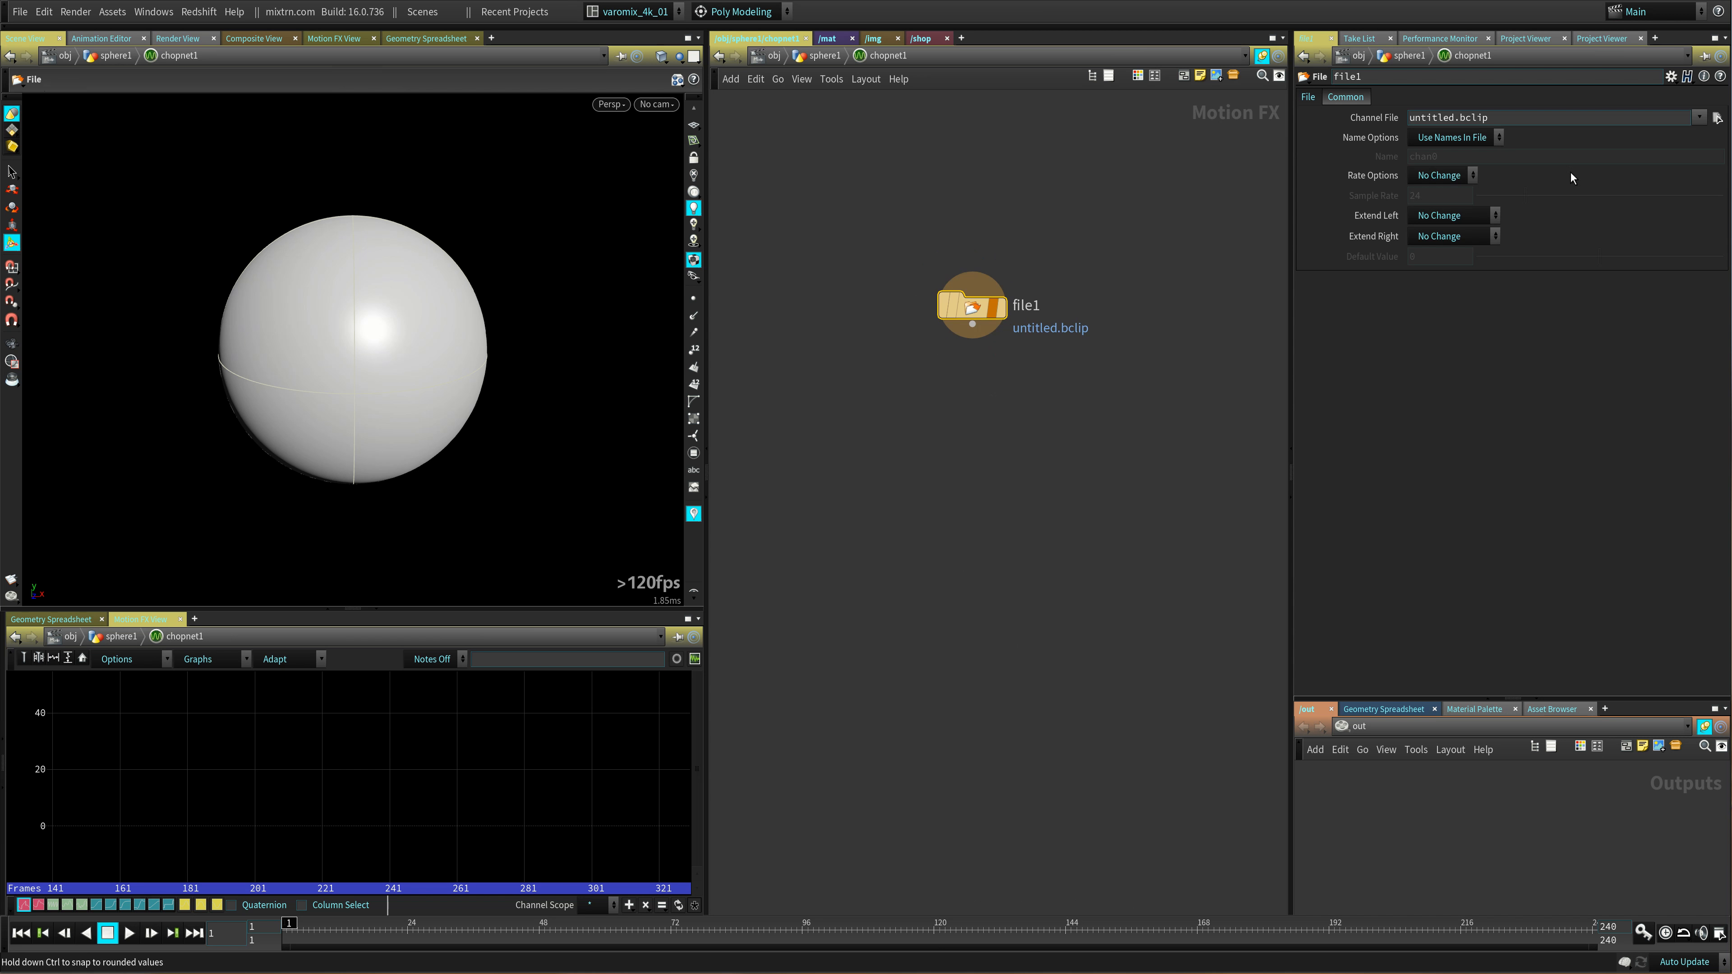
- Load $HIP/Music/Sinematic - Risers_02.mp3 as the File node's channel file and turn on the node's display
left_click(1716, 118)
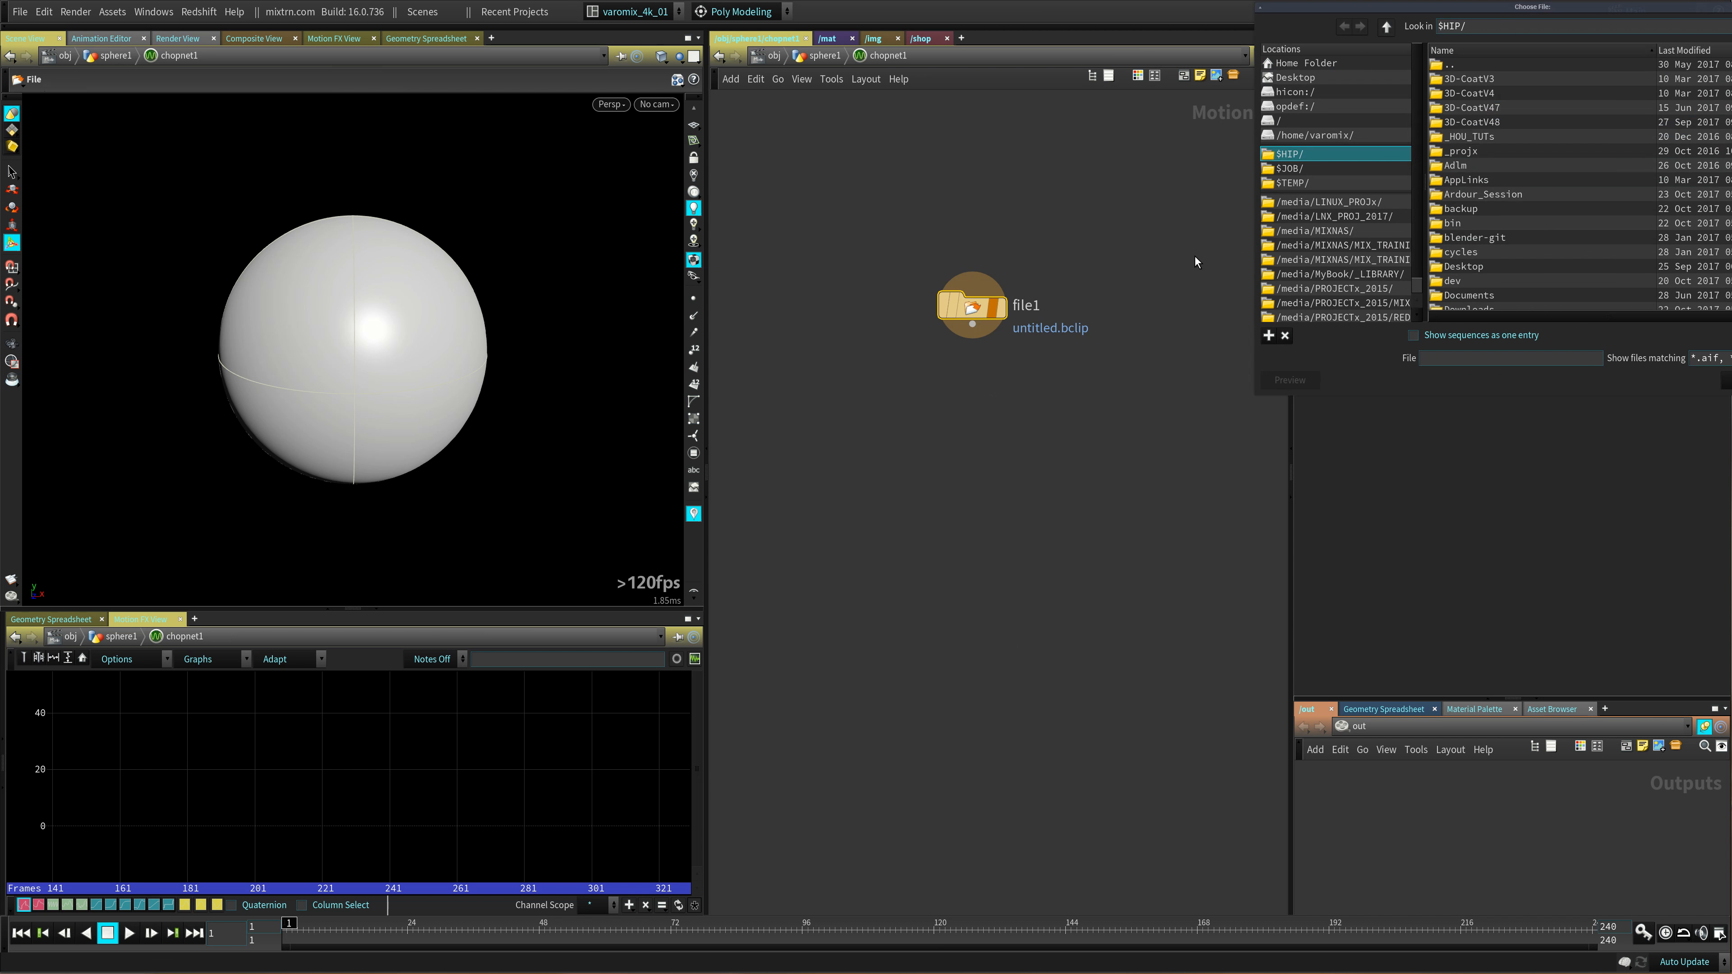
scroll(1519, 216, "down", 5)
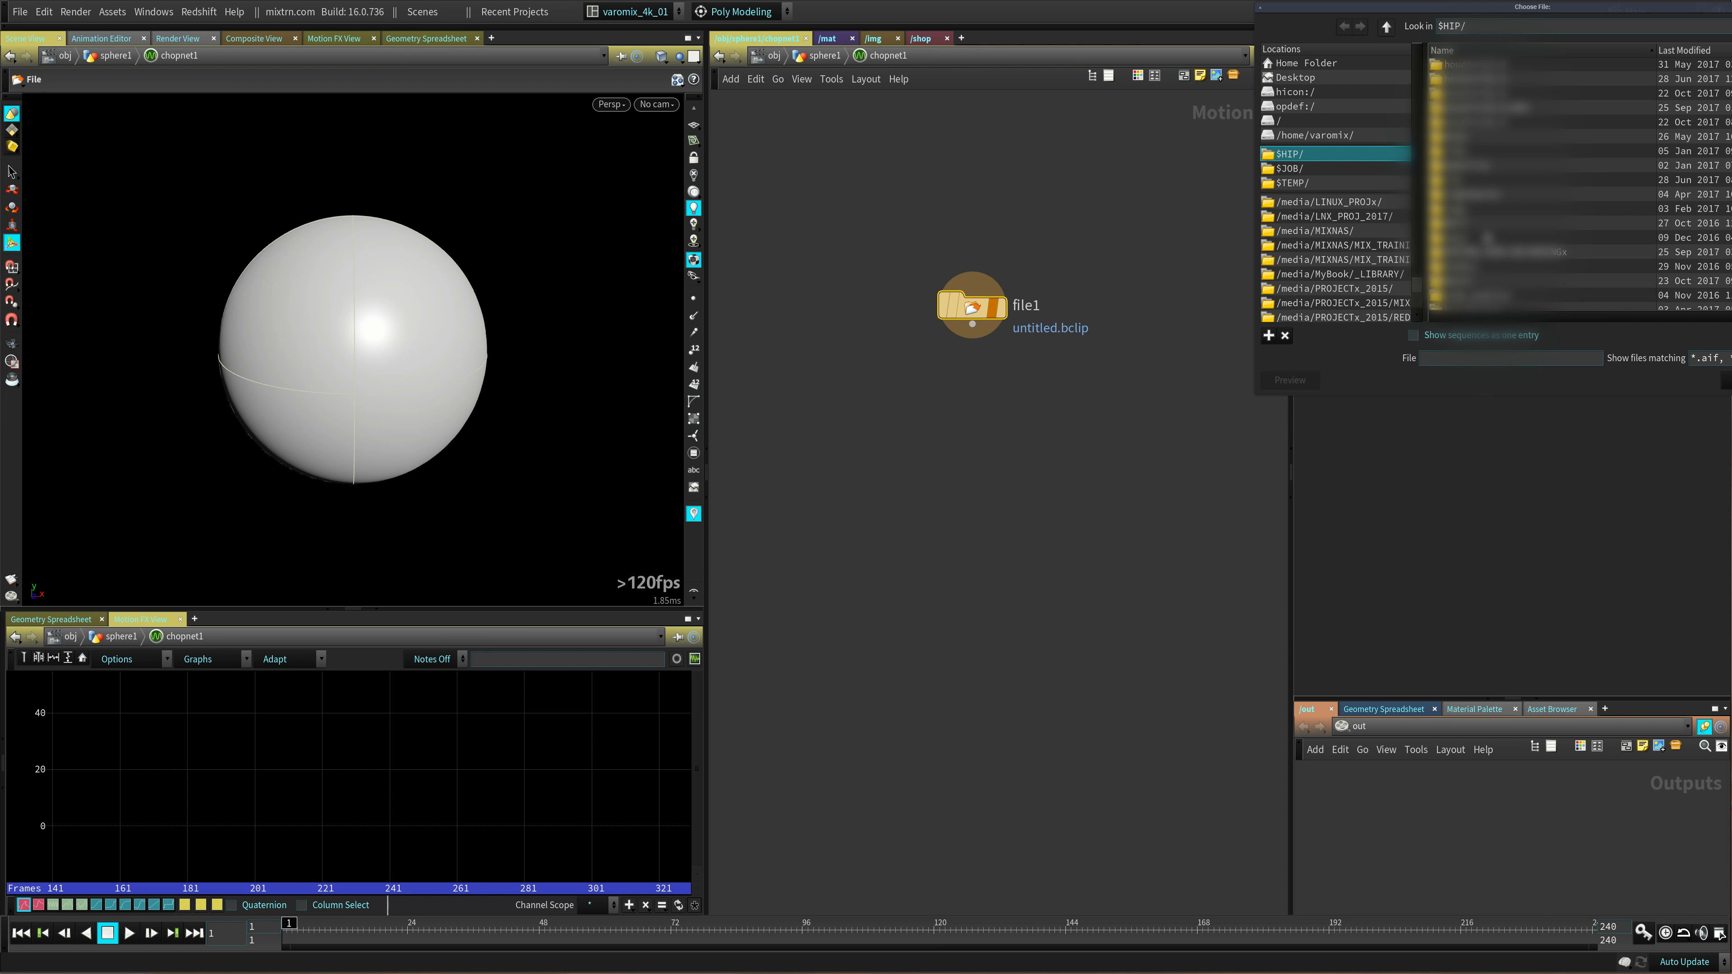
double_click(1463, 223)
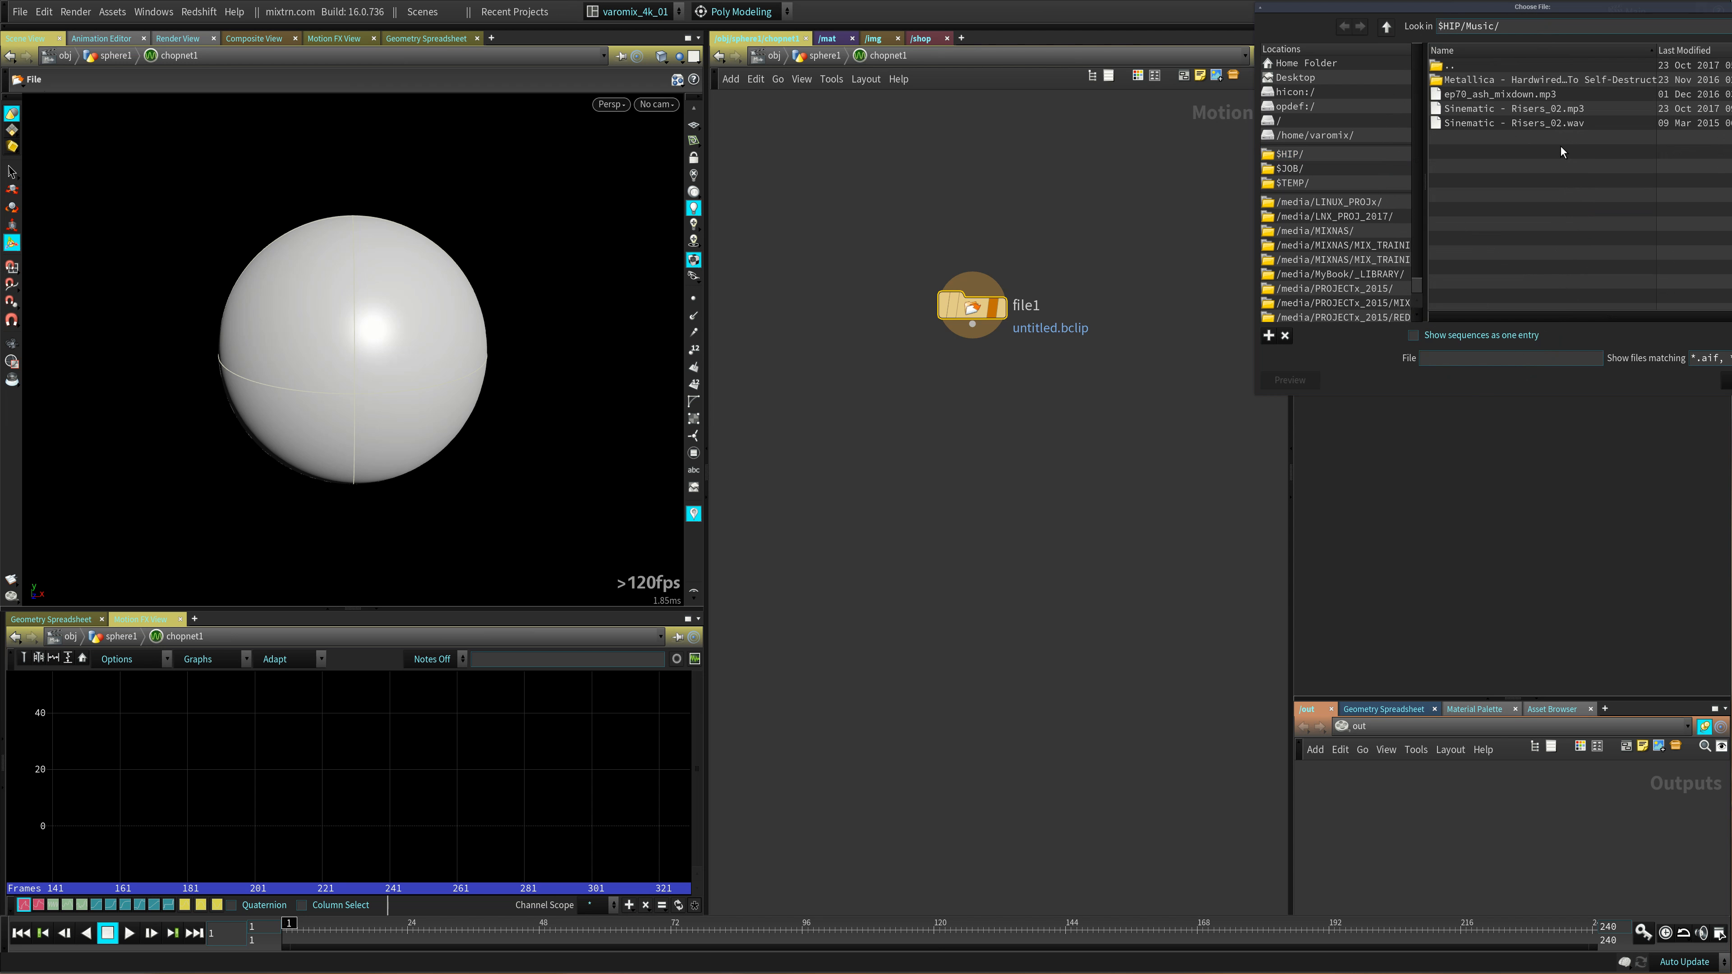
left_click(1570, 110)
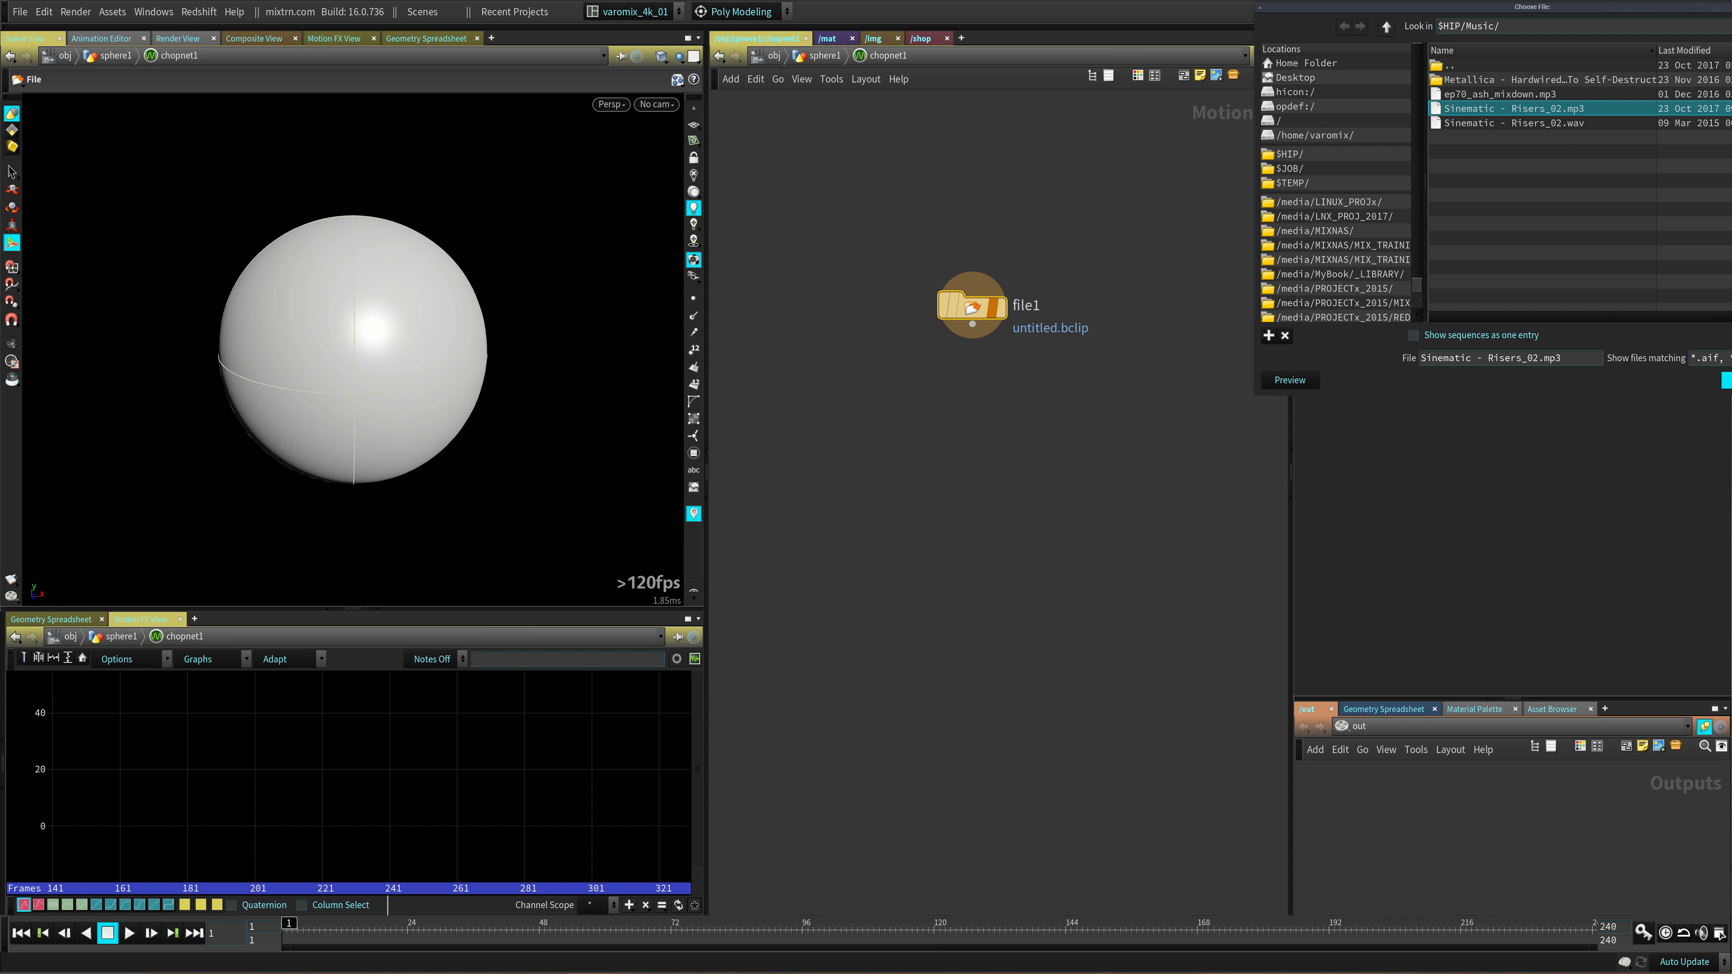
left_click(1727, 380)
left_click(1000, 309)
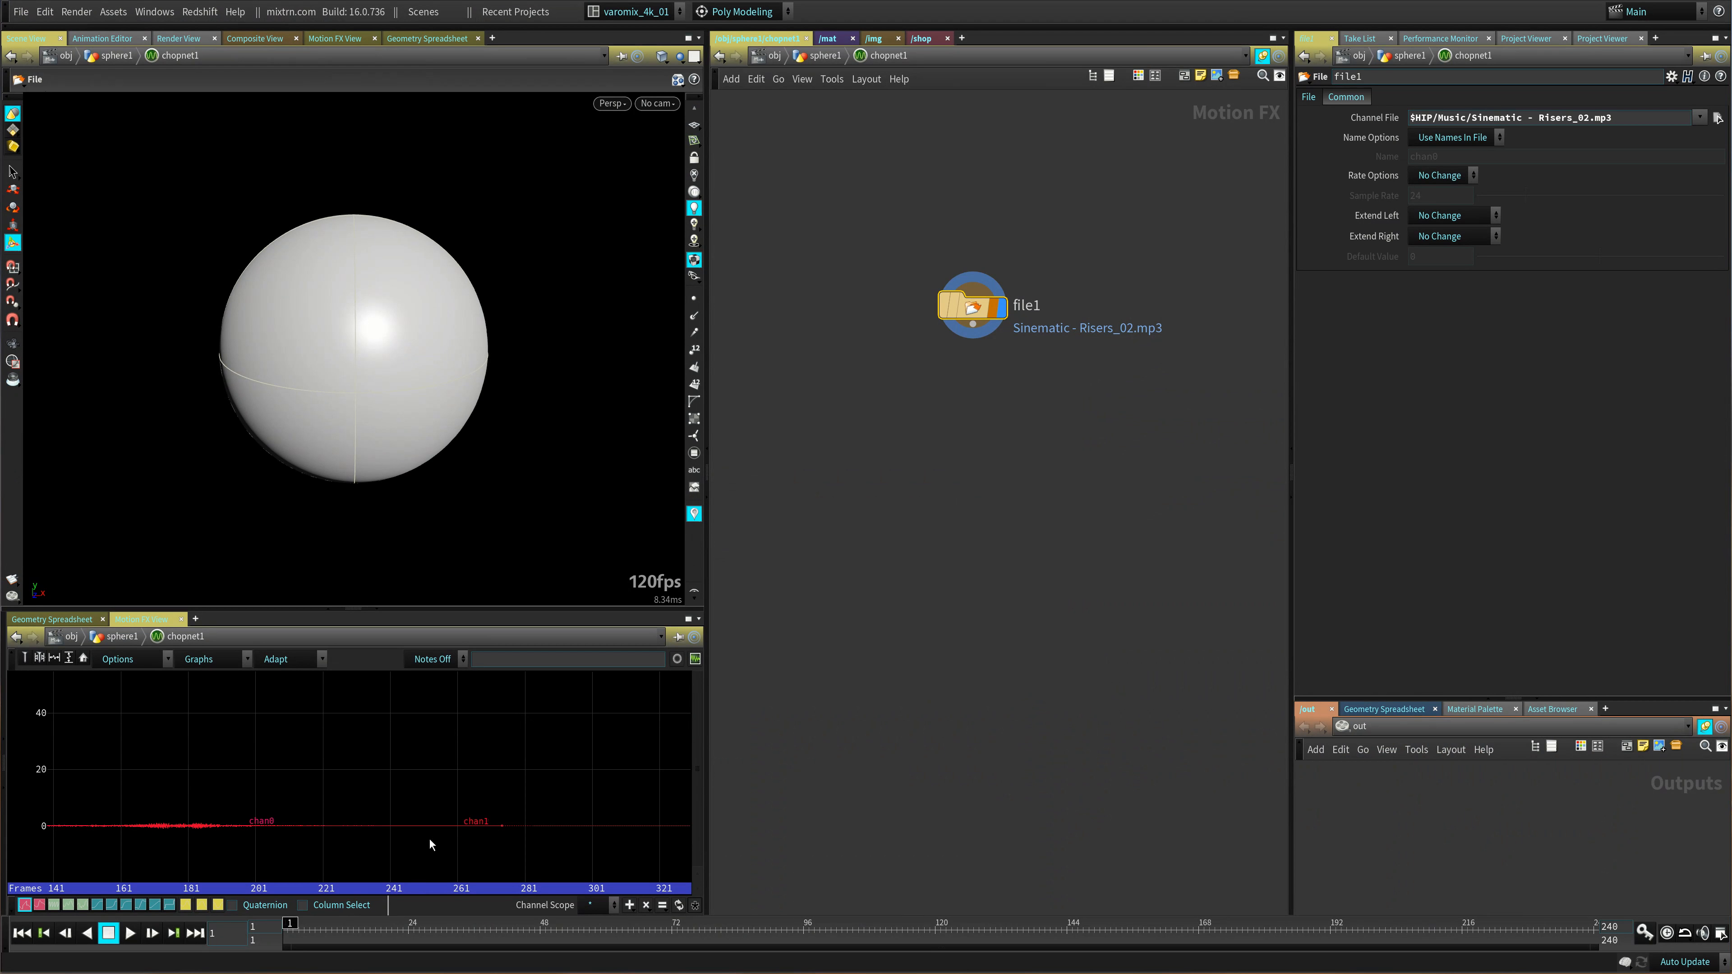
- Examine the loaded audio's waveform over its full length in the Motion FX graph
right_click_drag(296, 817, 227, 768)
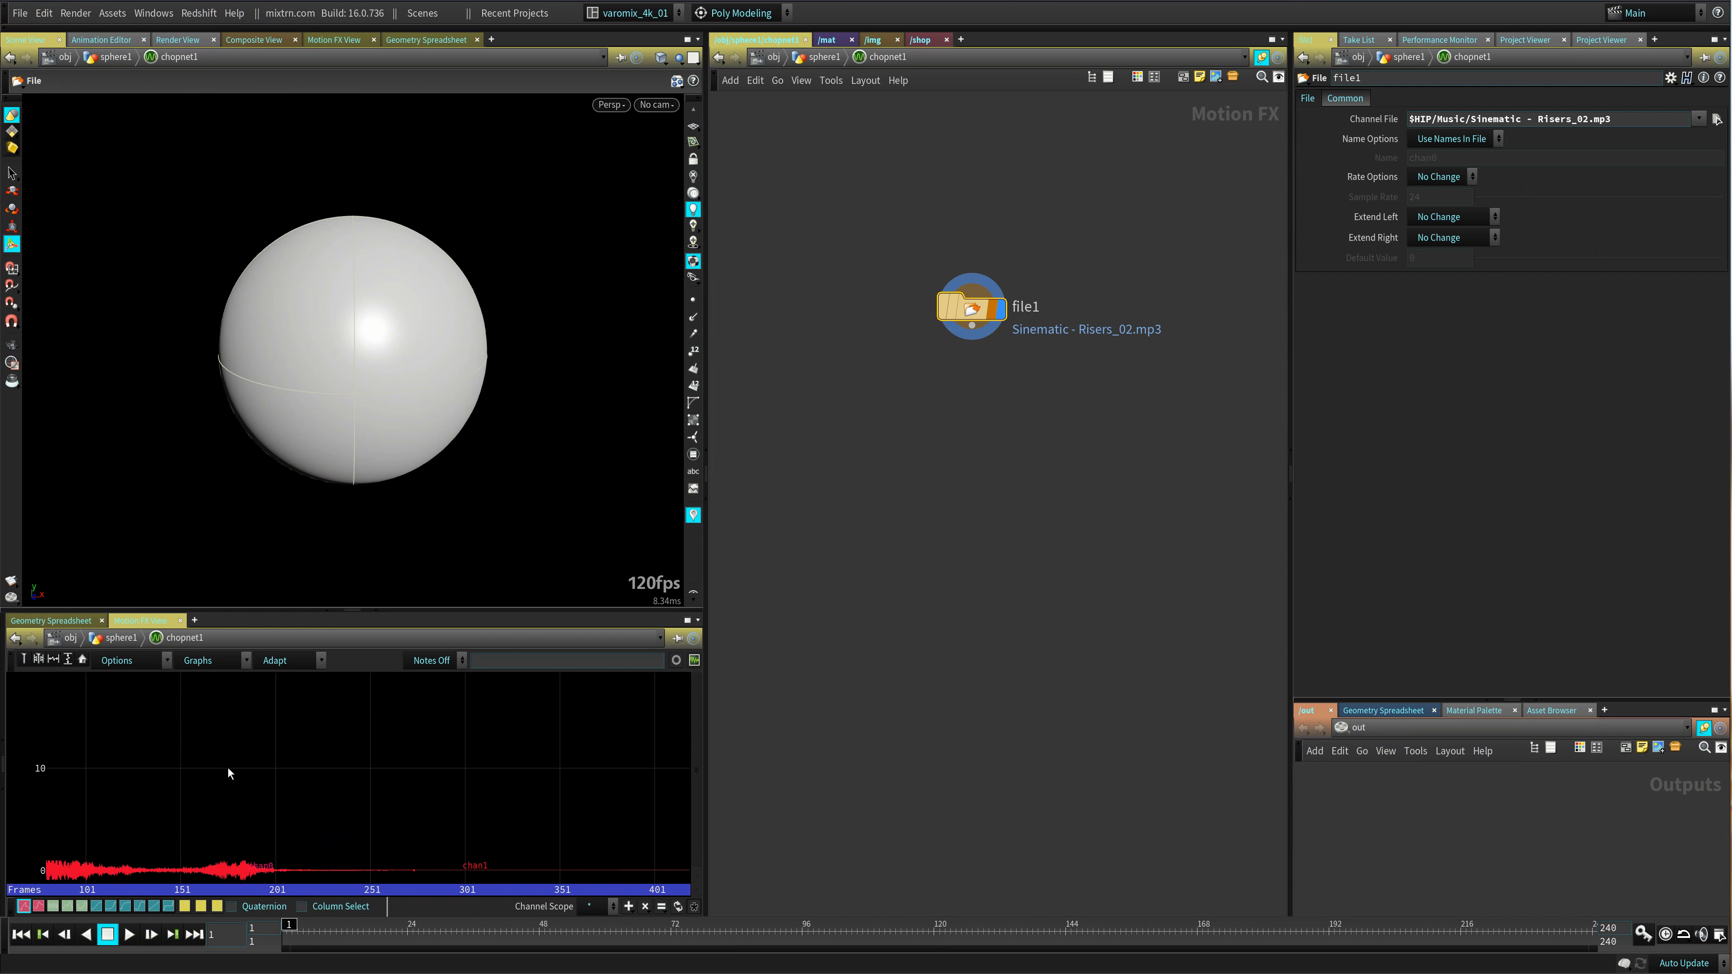
middle_click_drag(227, 768, 607, 692)
right_click_drag(470, 734, 366, 441)
left_click(334, 40)
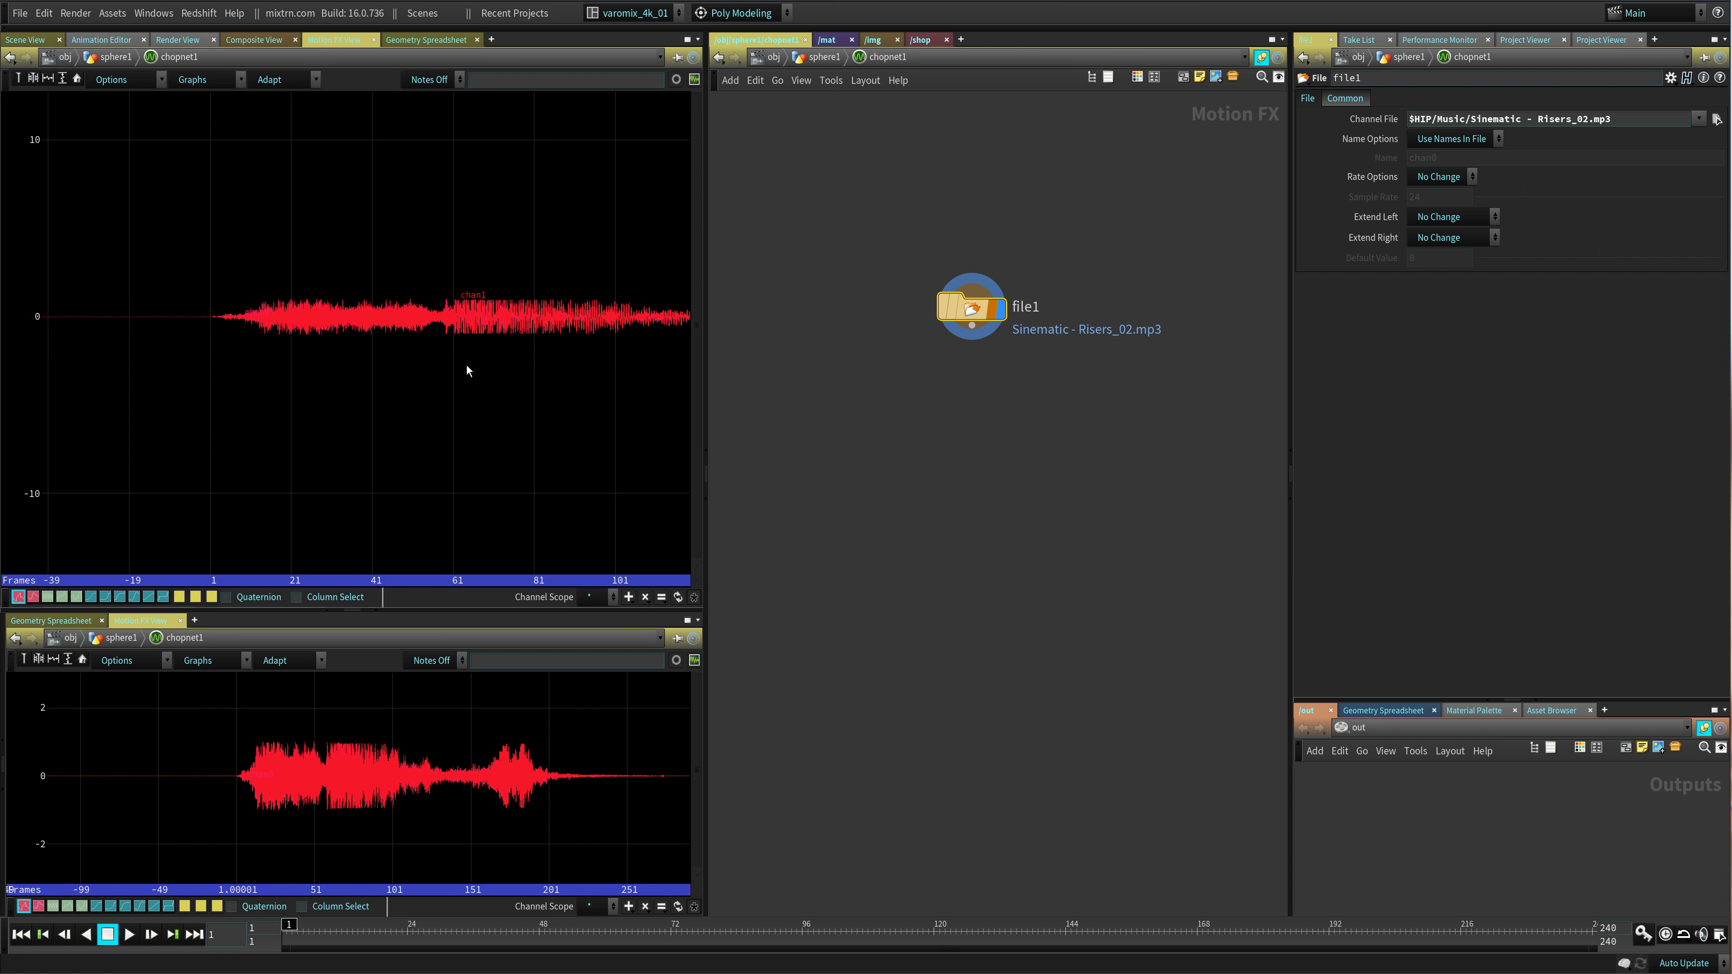
left_click(25, 40)
right_click_drag(455, 771, 560, 769)
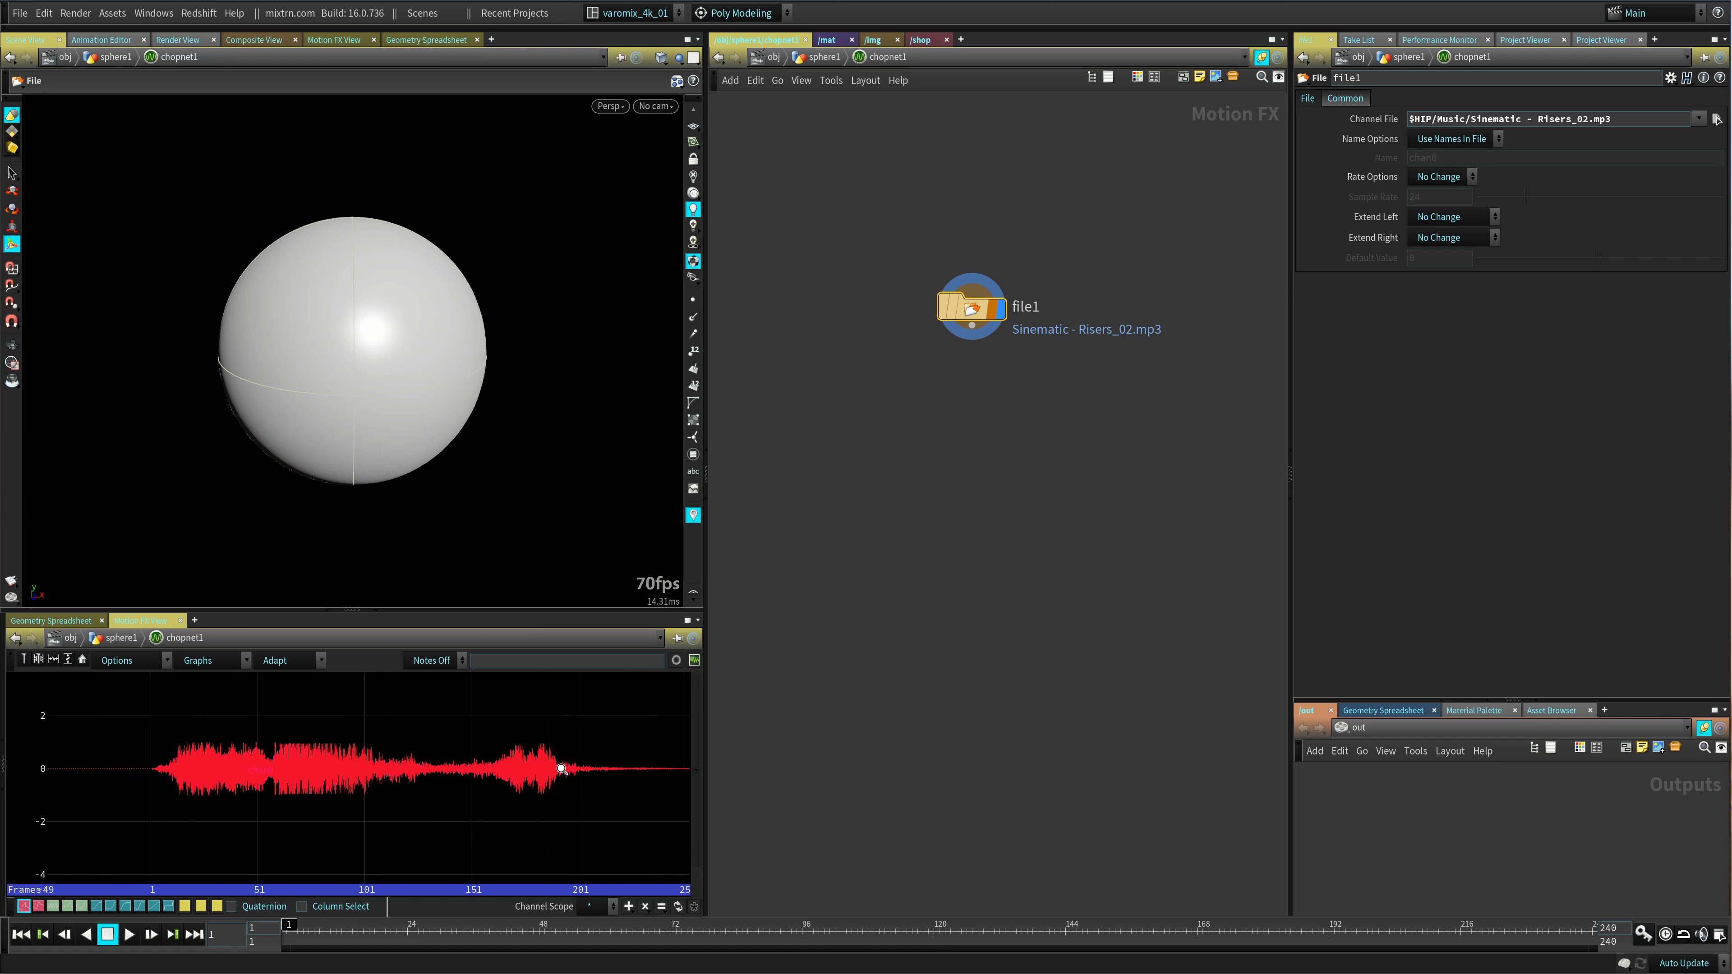
middle_click_drag(515, 760, 499, 805)
right_click_drag(499, 805, 523, 834)
left_click(41, 660)
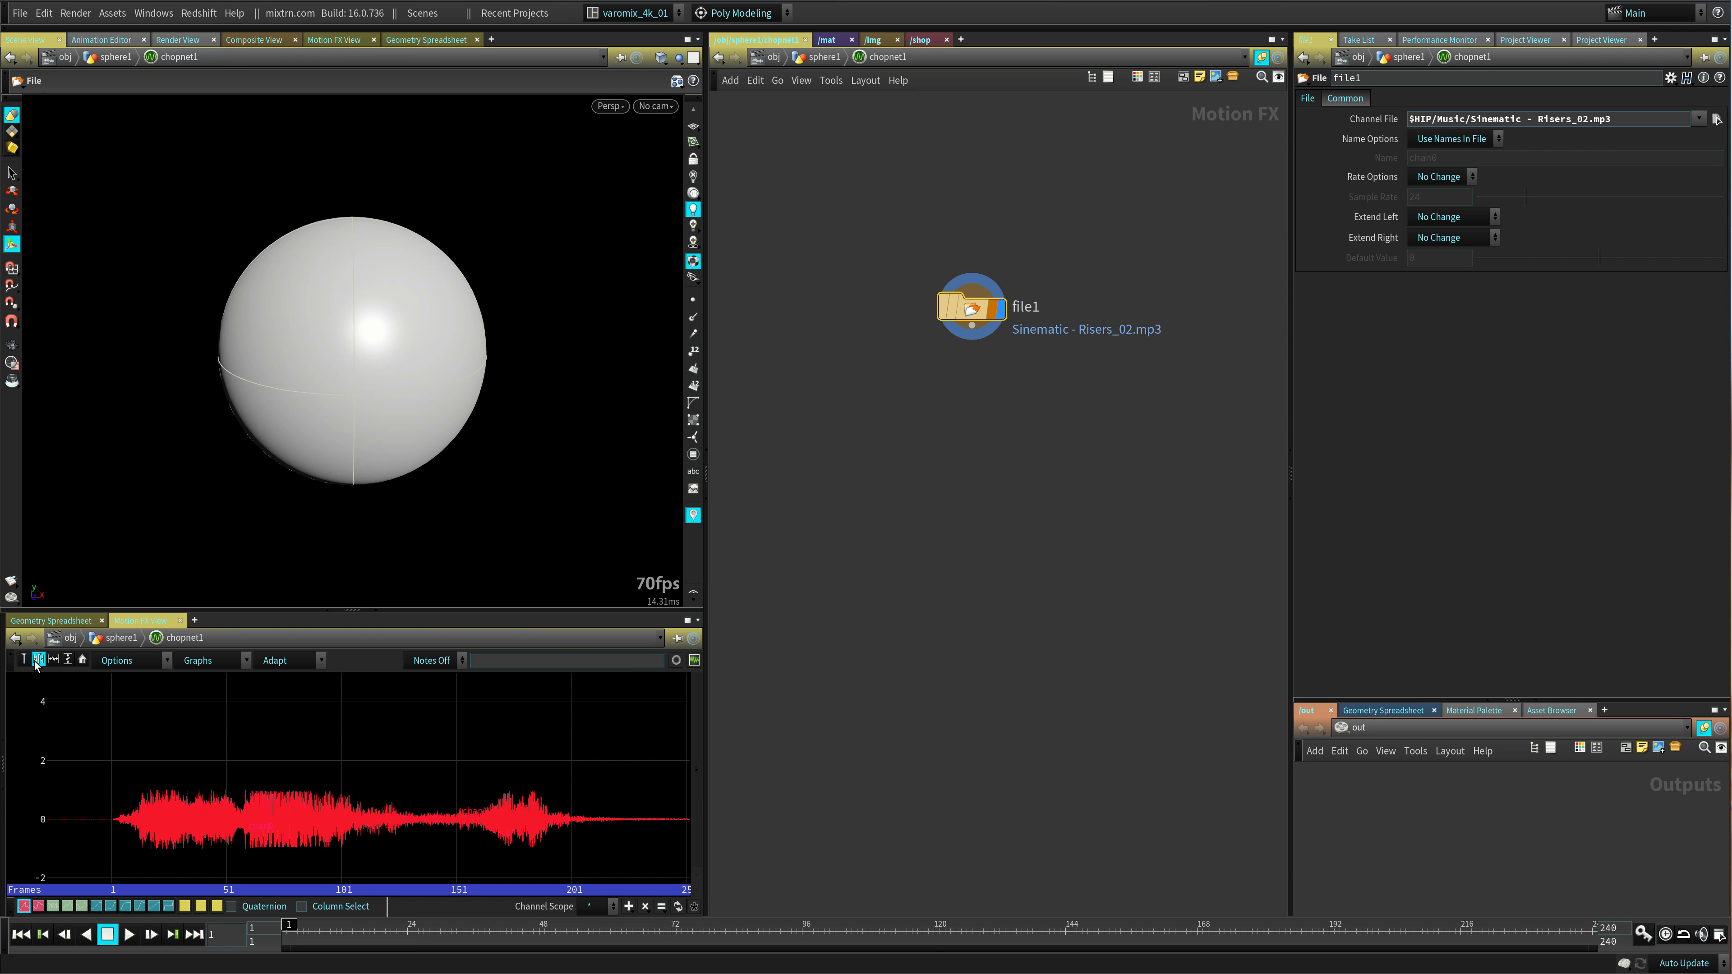
- Fit the waveform graph to its full range in both directions and play the timeline to preview it
left_click(25, 660)
left_click(54, 660)
left_click(69, 660)
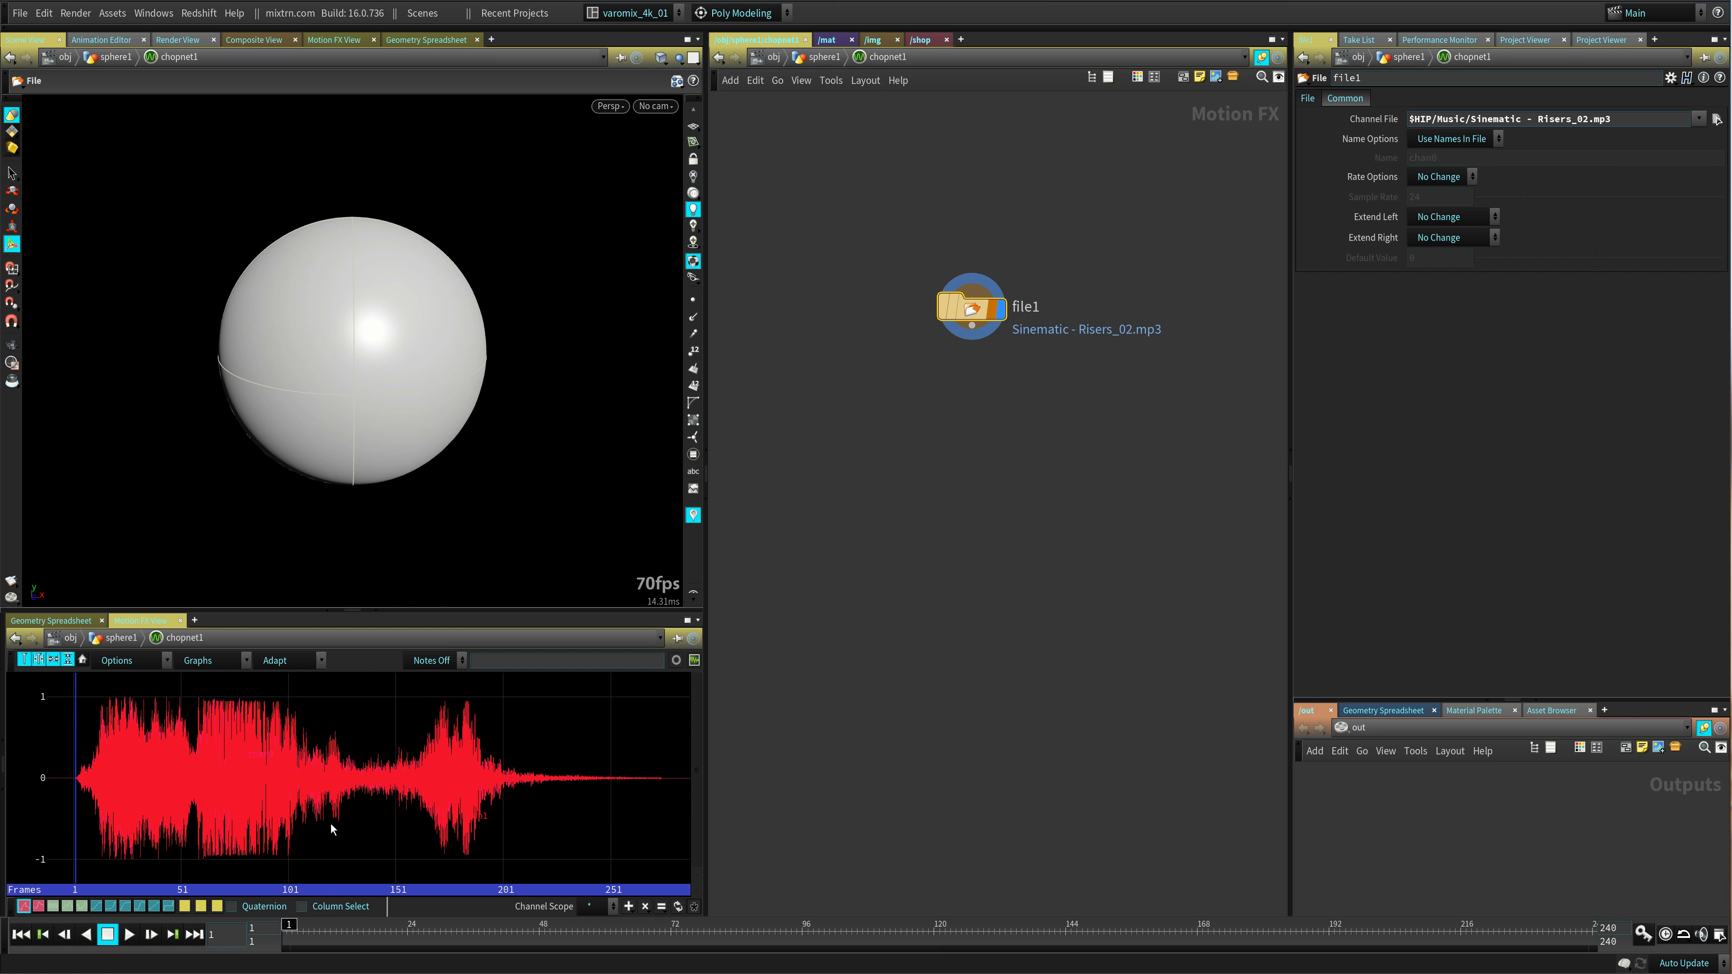
left_click(129, 935)
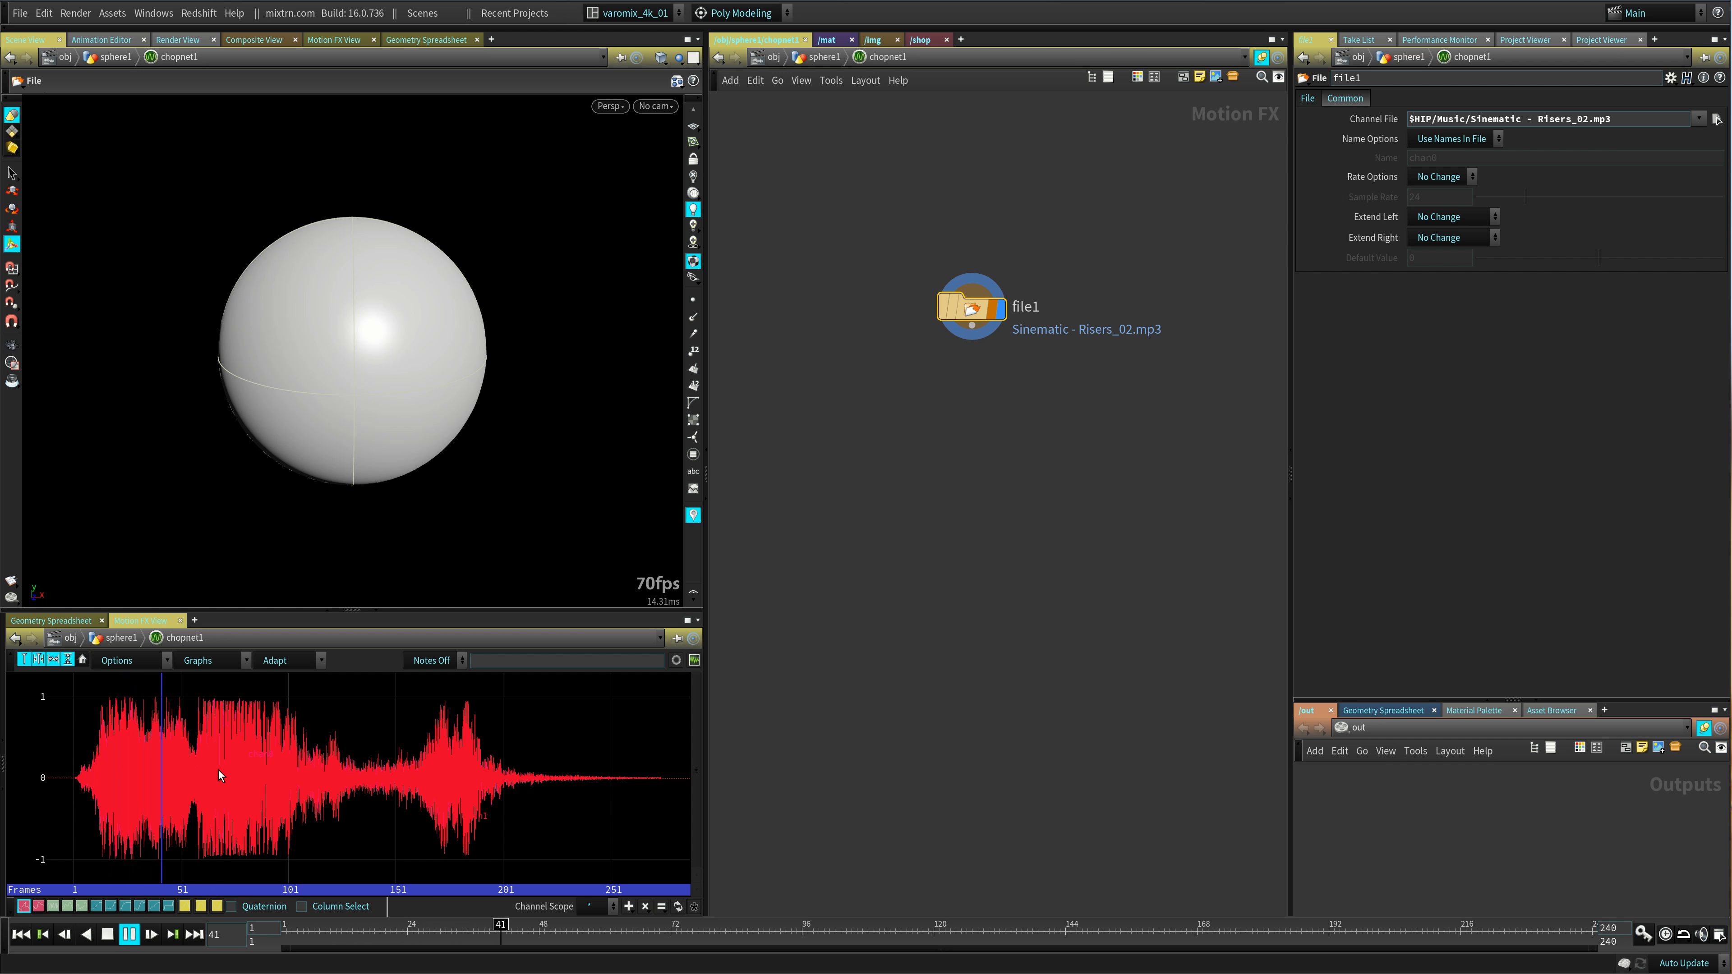
left_click(129, 936)
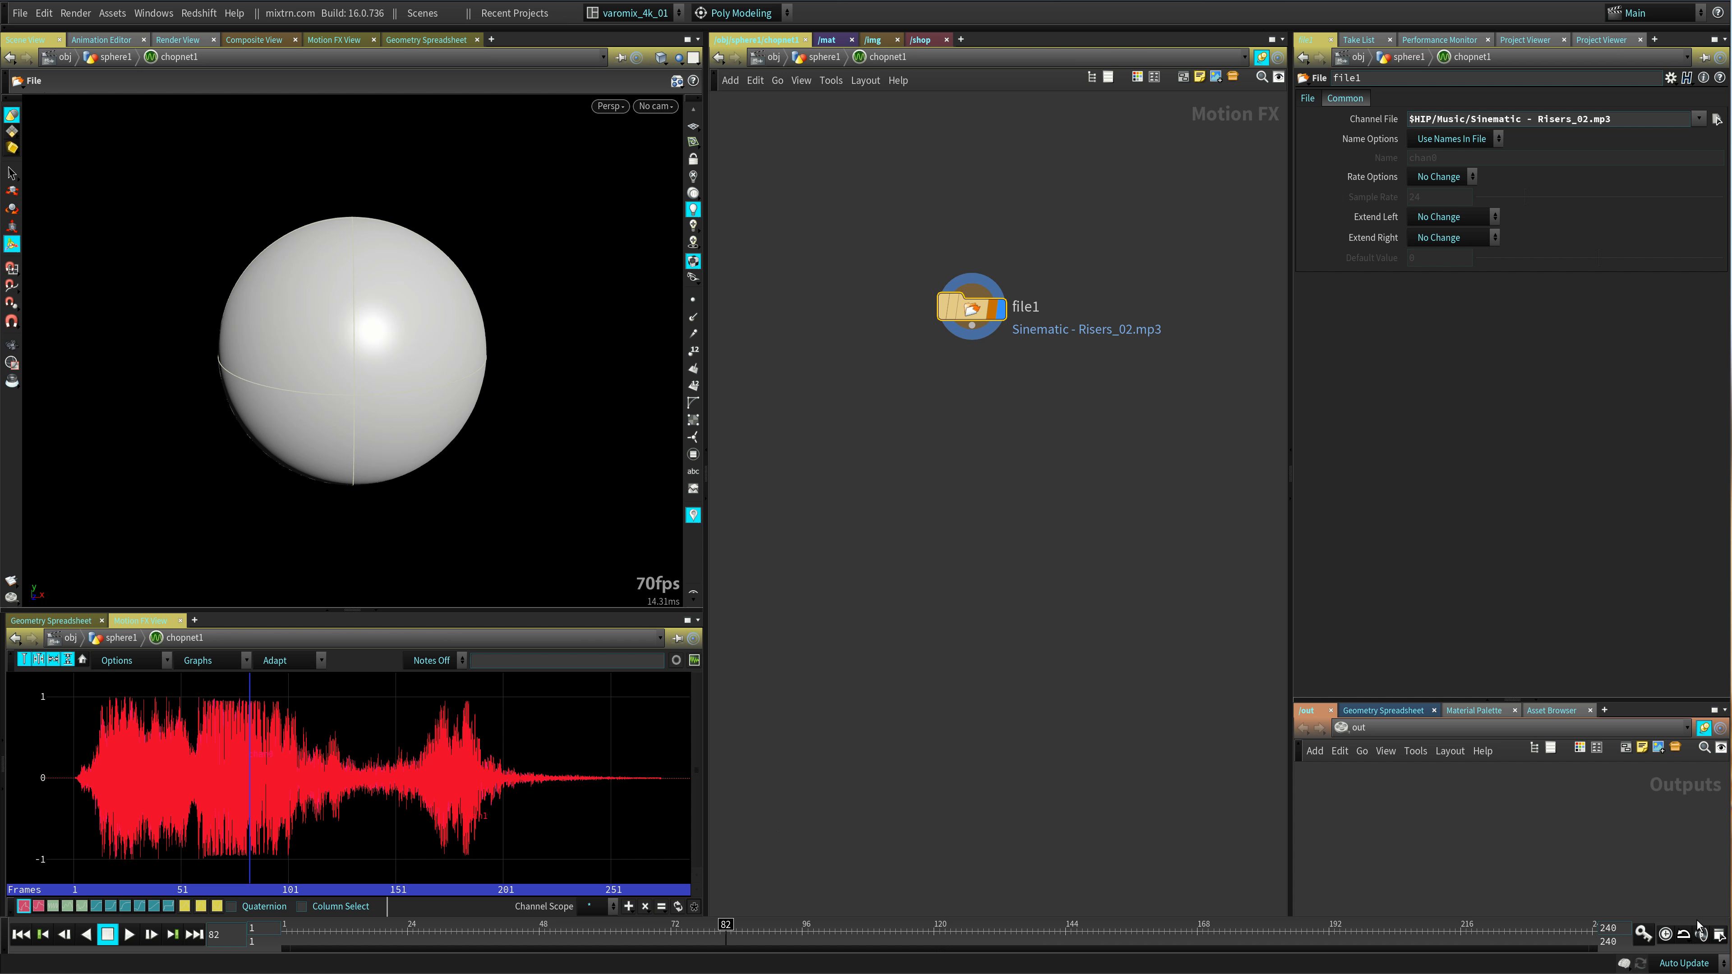
- Open the Audio Panel, enable Scrub mode and use $HIP/Music/Sinematic - Risers_02.mp3 as the file source
left_click(1700, 934)
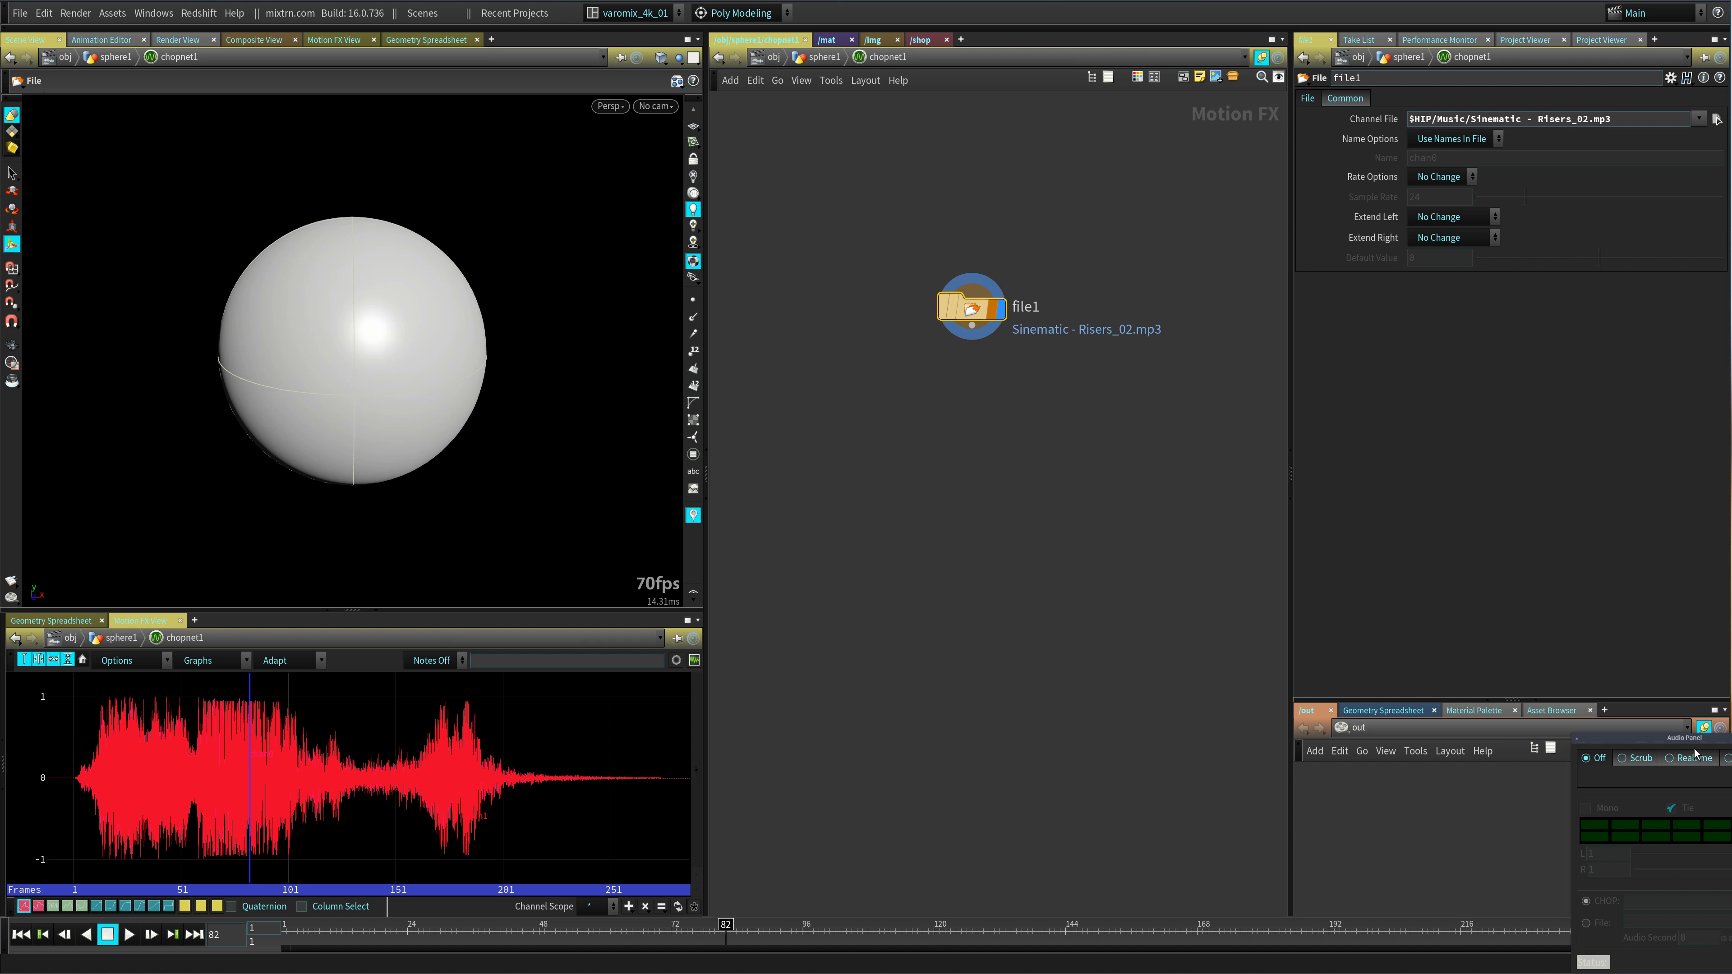
left_click_drag(1691, 739, 1104, 428)
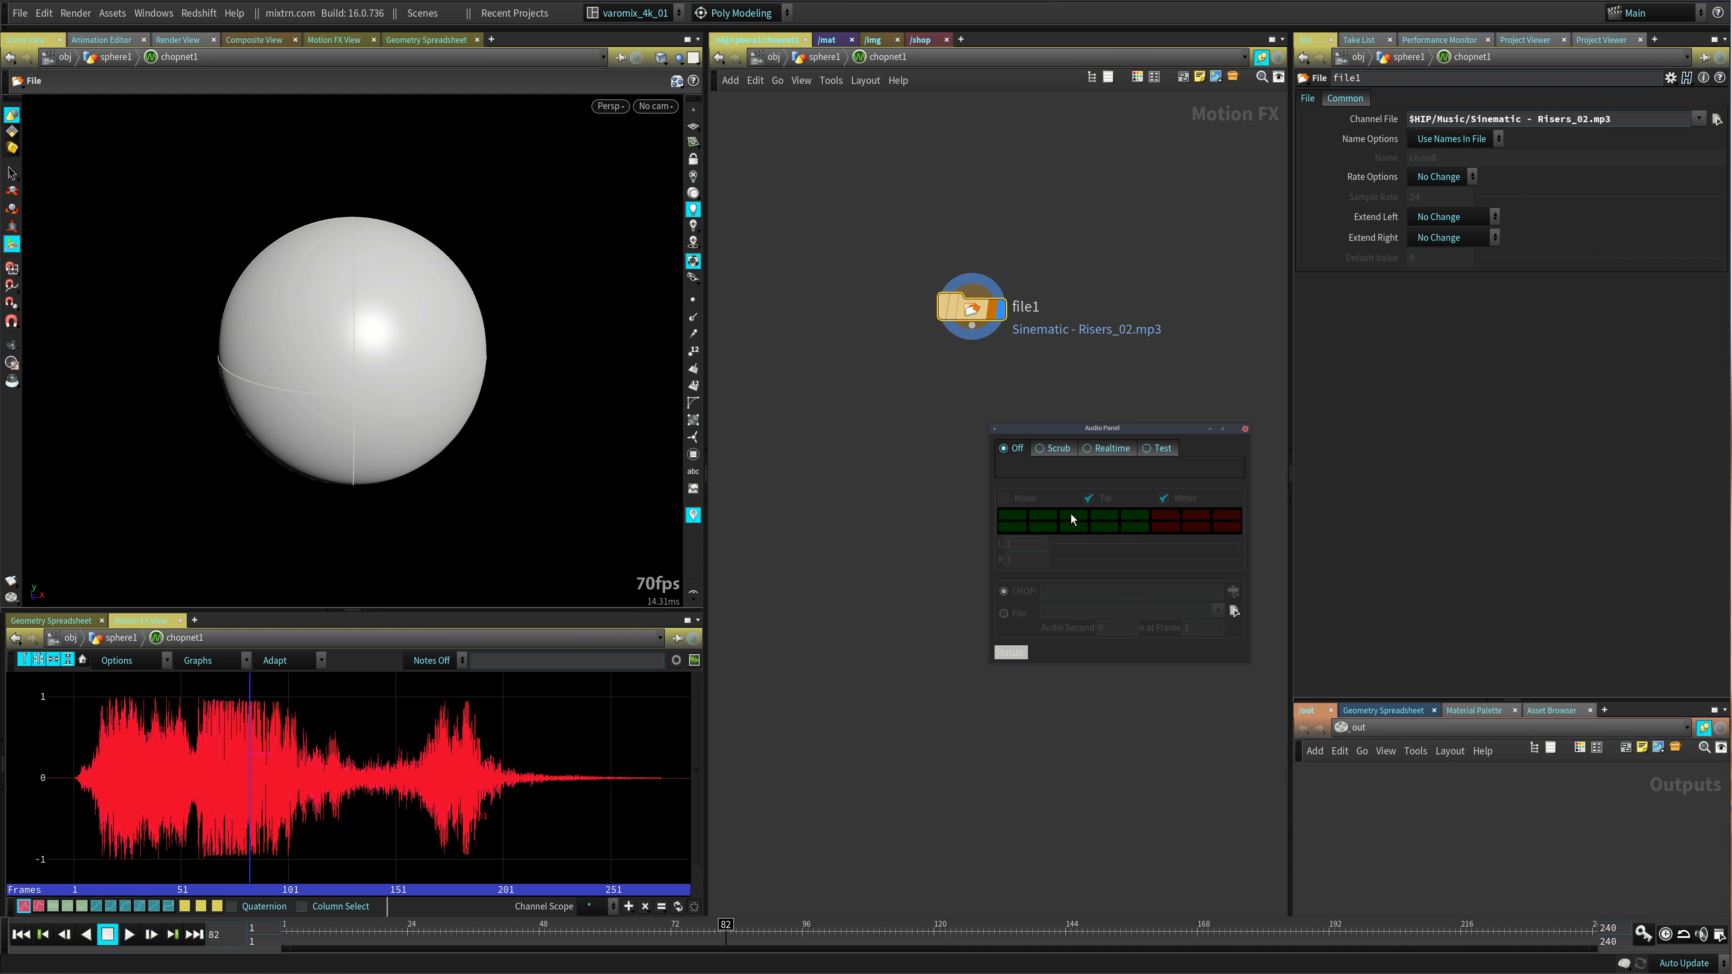
left_click(1057, 449)
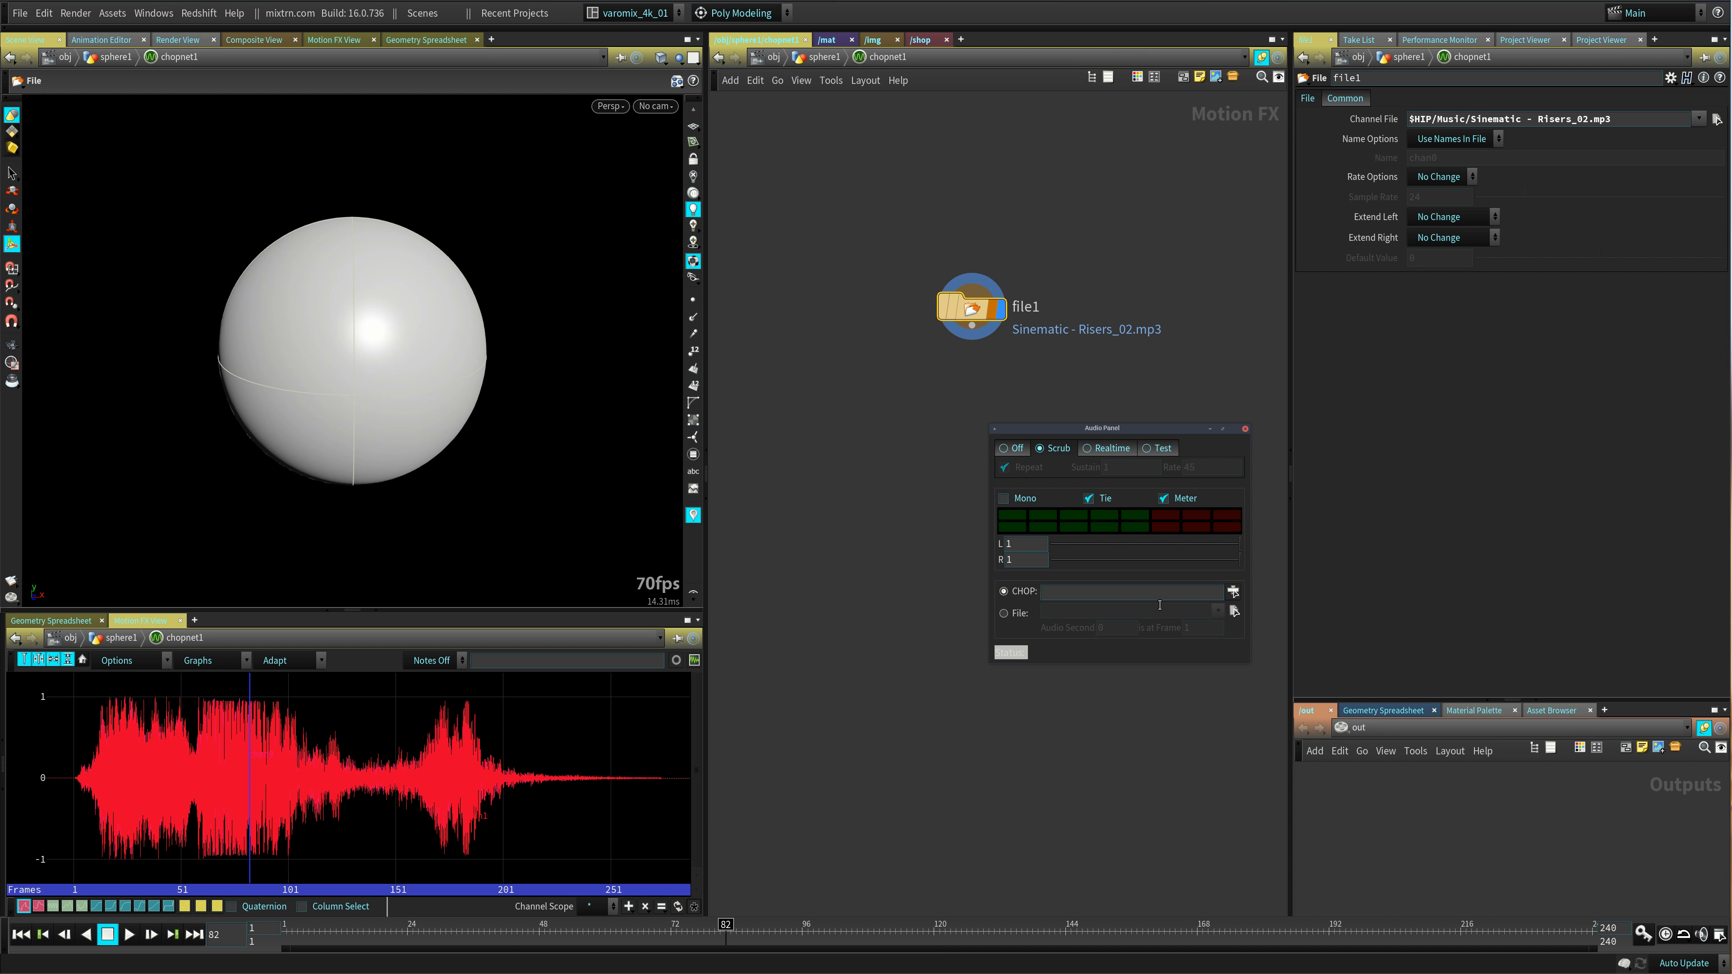
left_click(1003, 613)
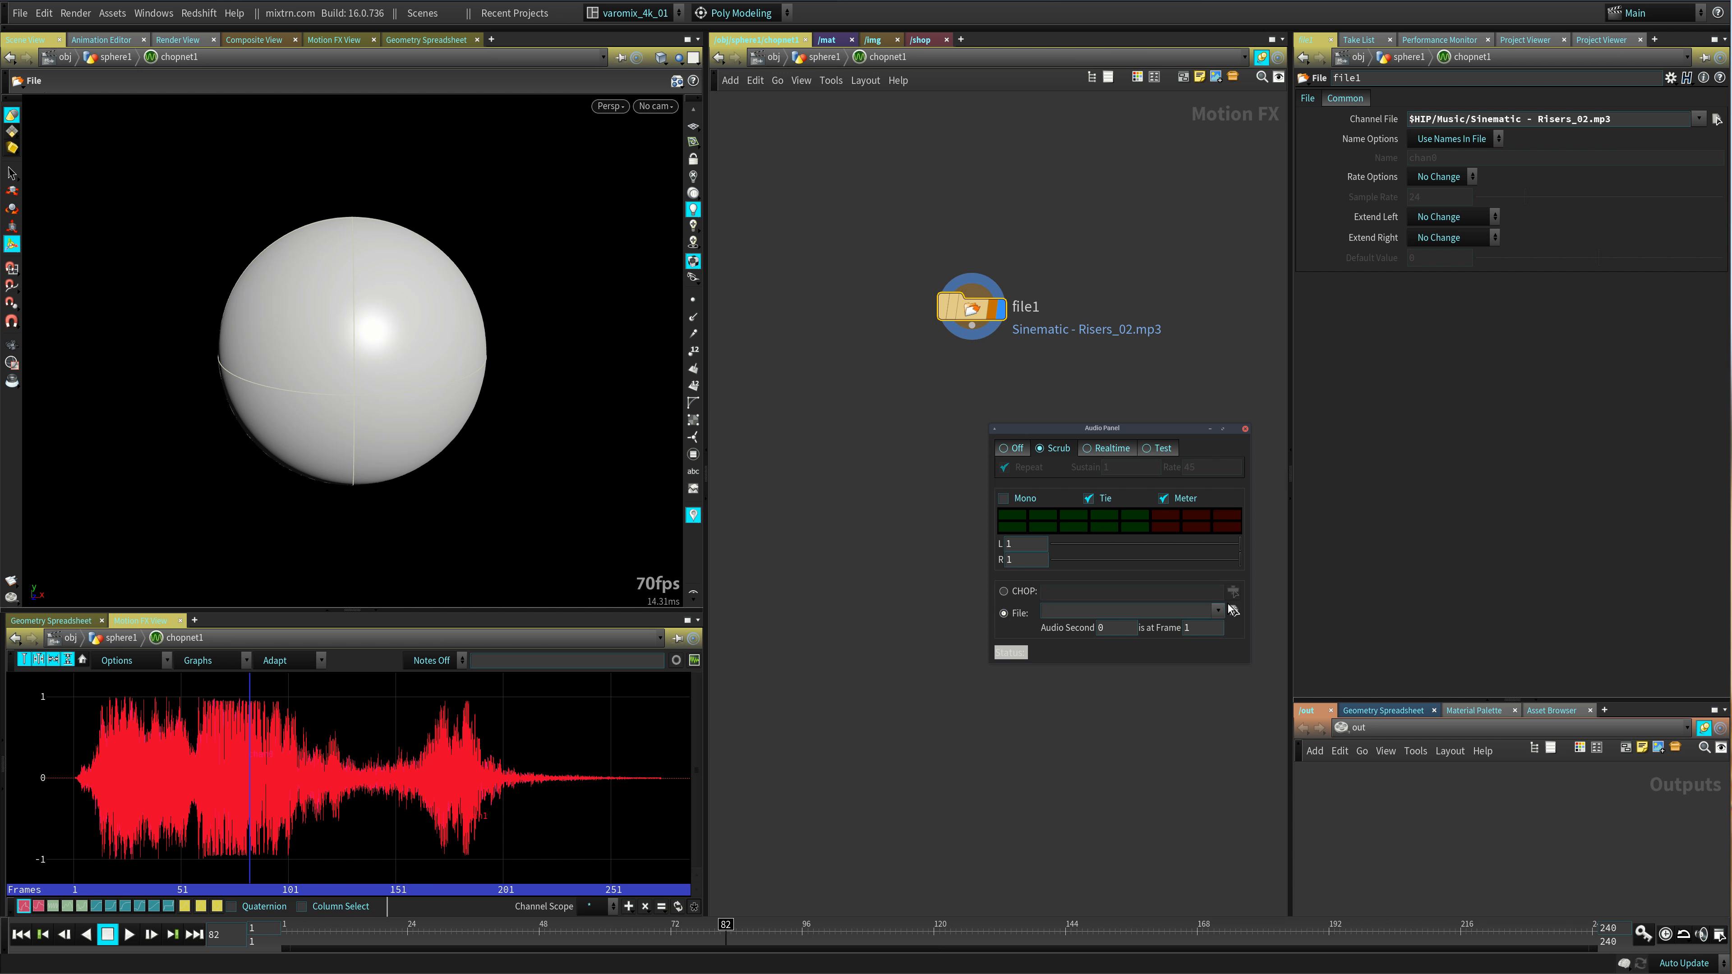
left_click(1217, 611)
left_click(1201, 628)
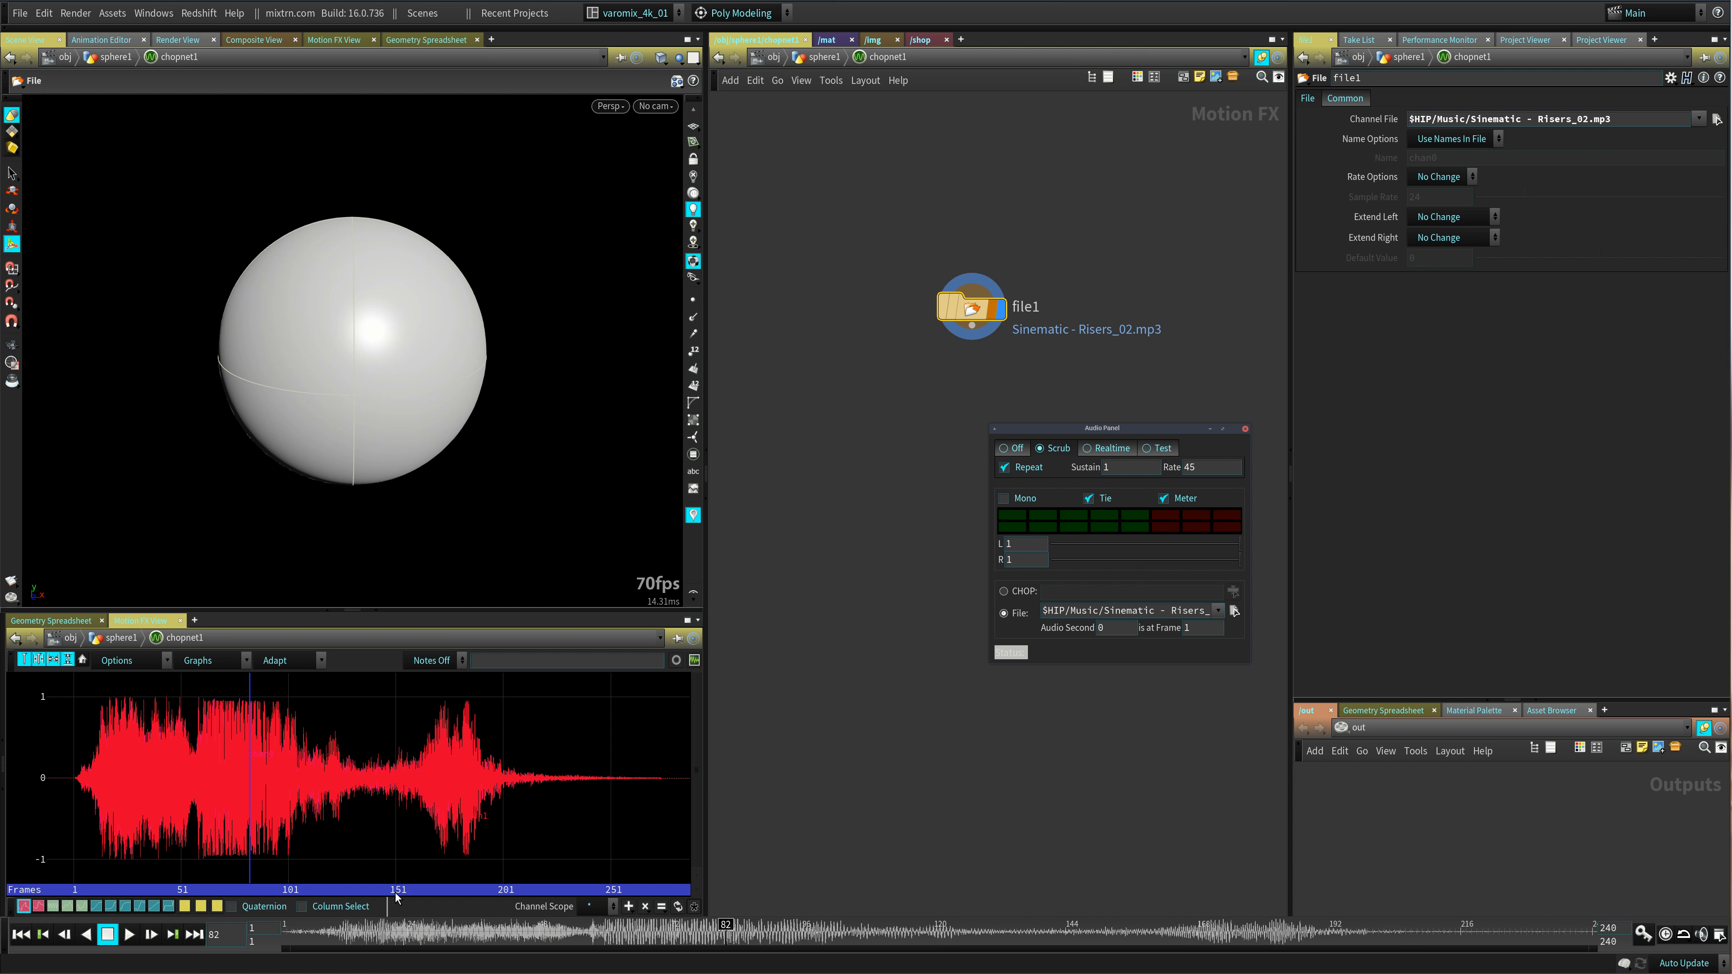
- Play the timeline from the first frame to check the audio in Scrub mode
left_click(21, 934)
left_click(129, 935)
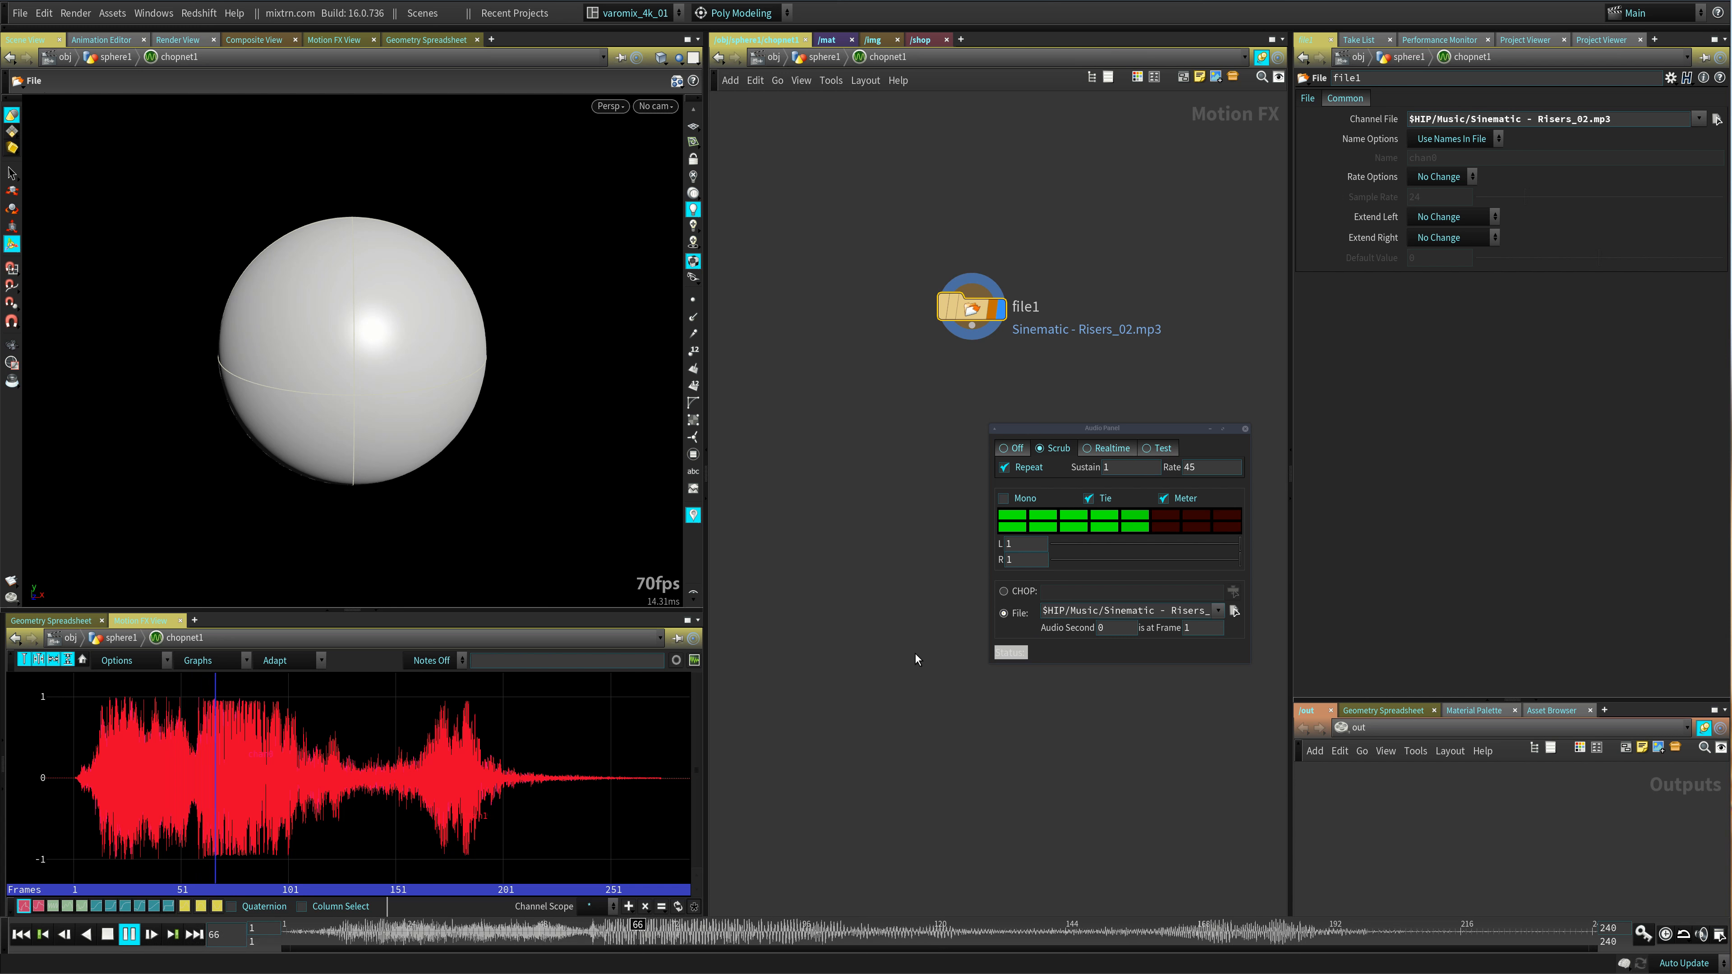
left_click(130, 934)
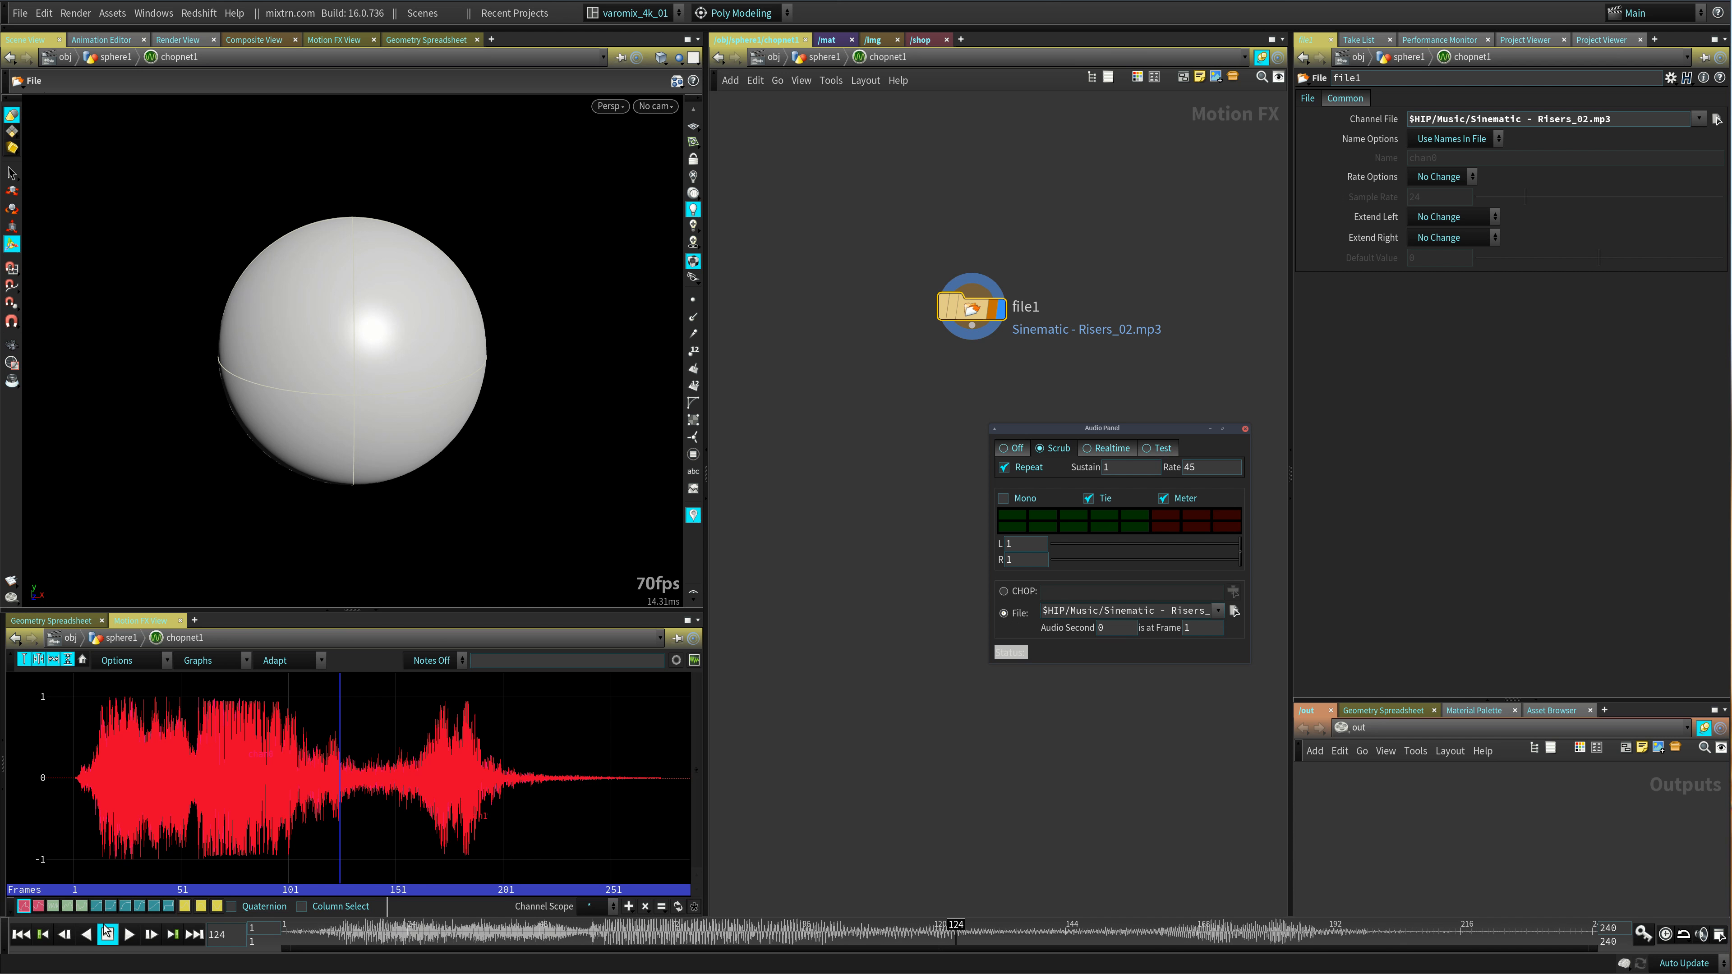
- Try the Realtime audio mode during playback from the first frame, rewind and return to Scrub mode
left_click(20, 934)
left_click(129, 934)
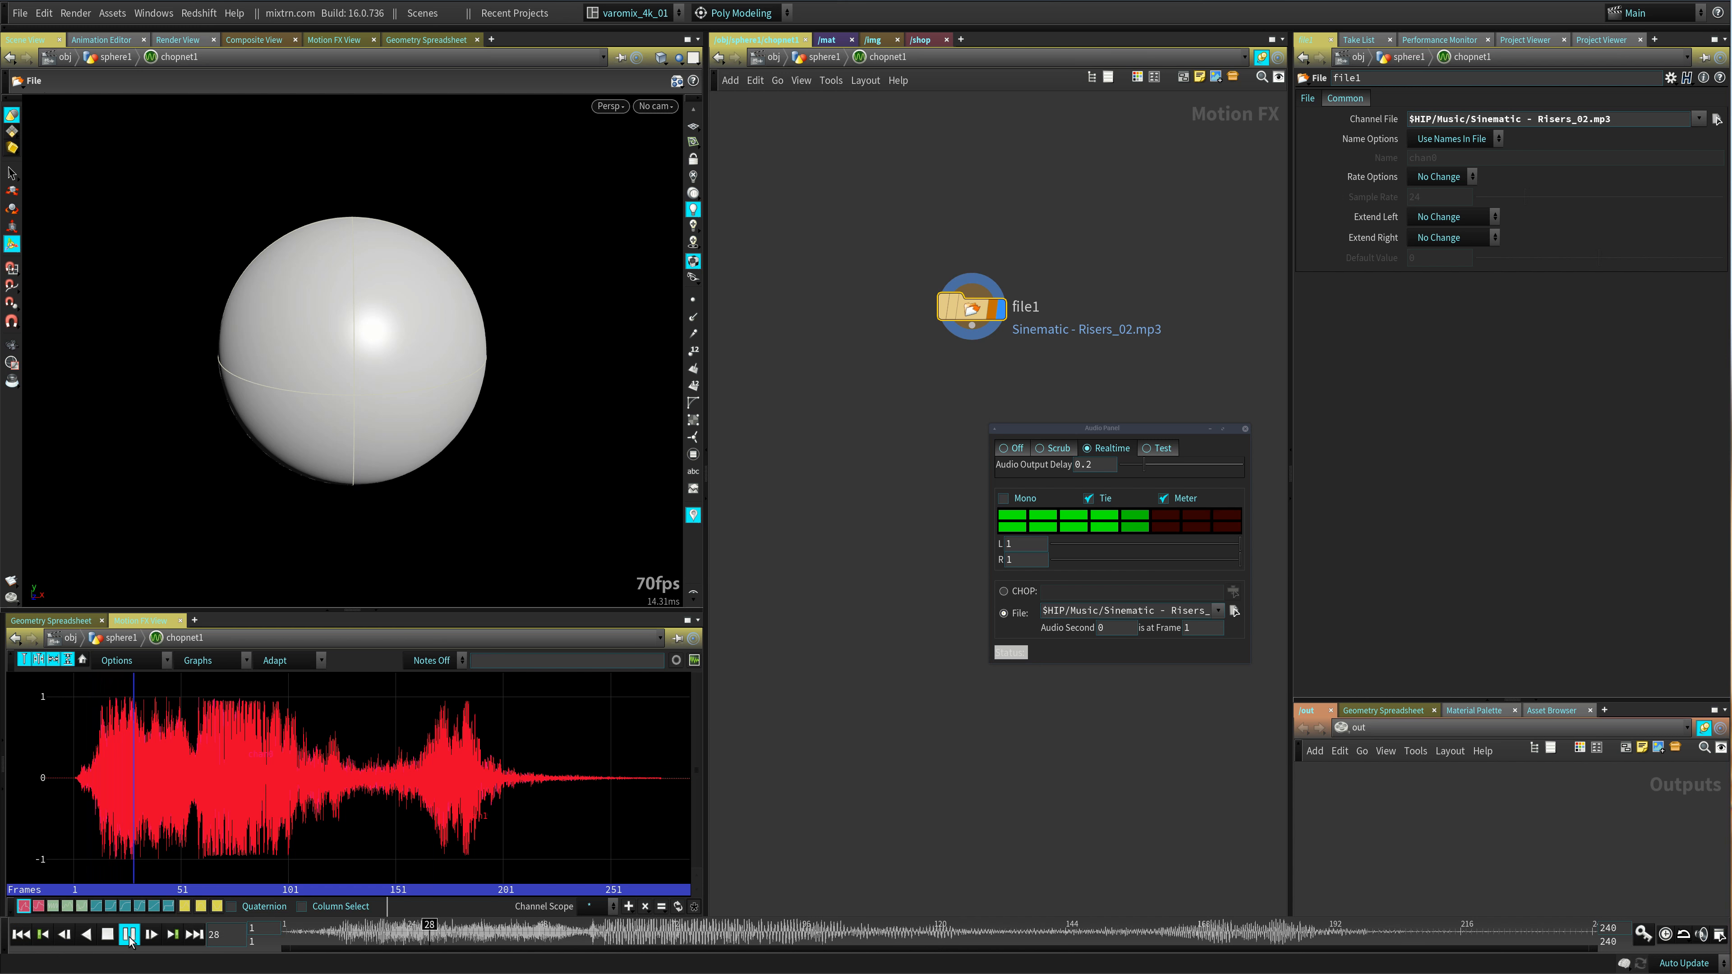
left_click(107, 934)
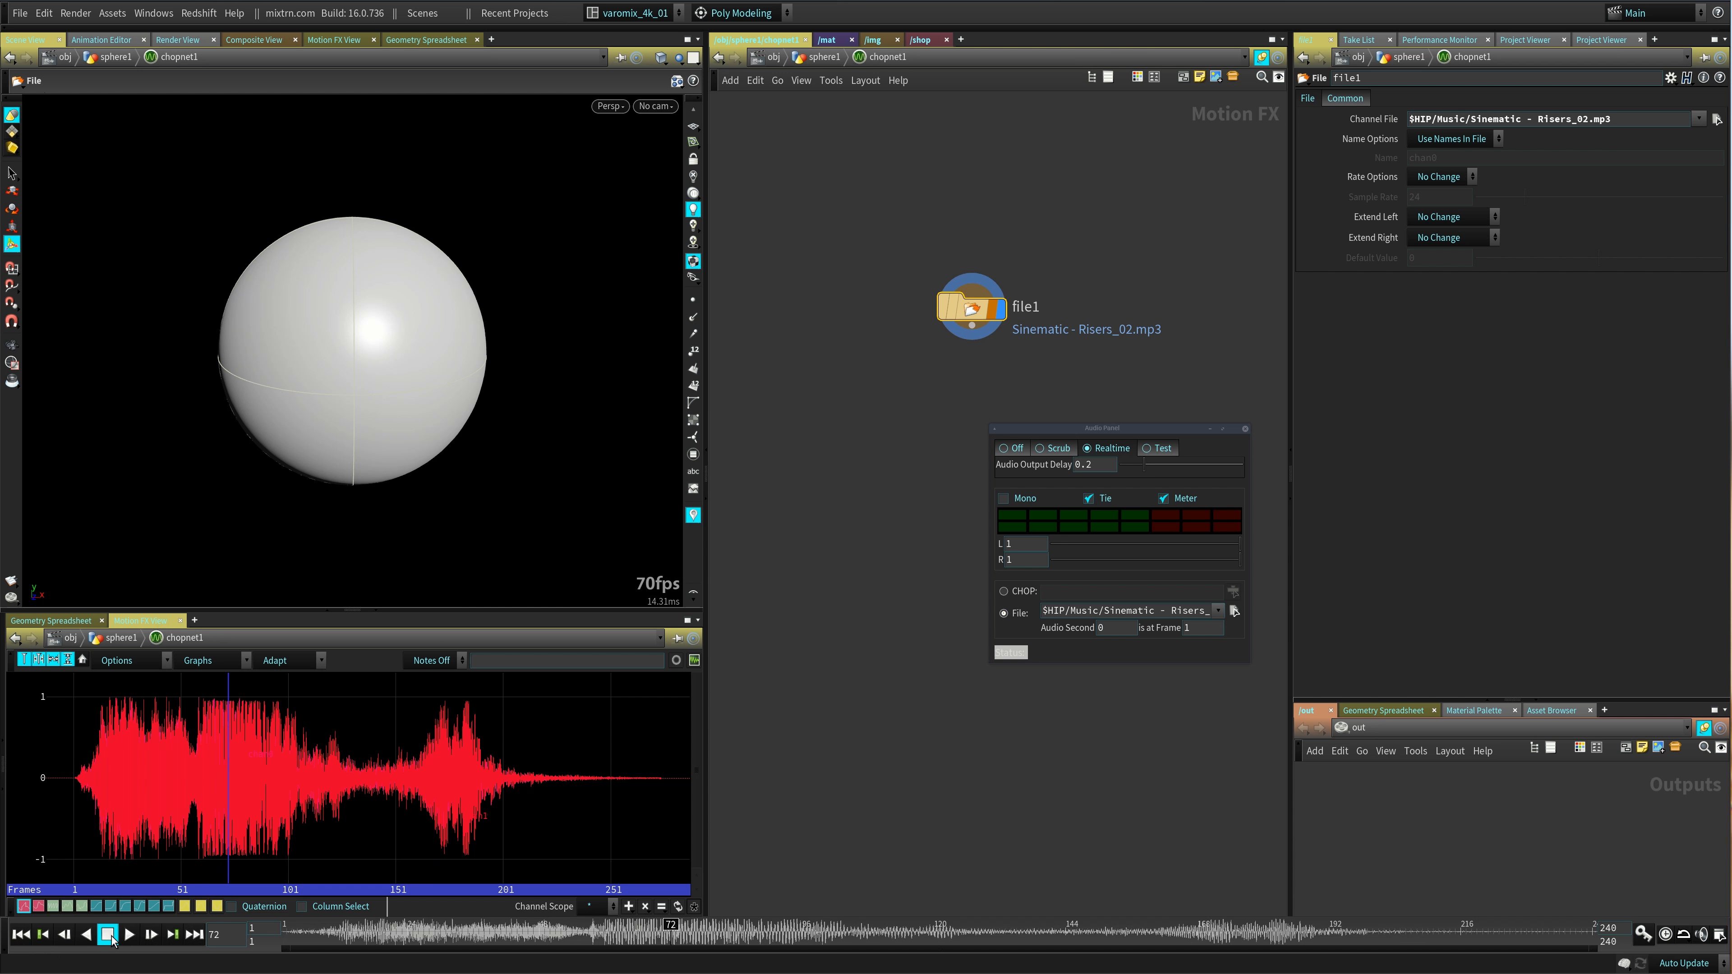
left_click(20, 934)
left_click(1054, 448)
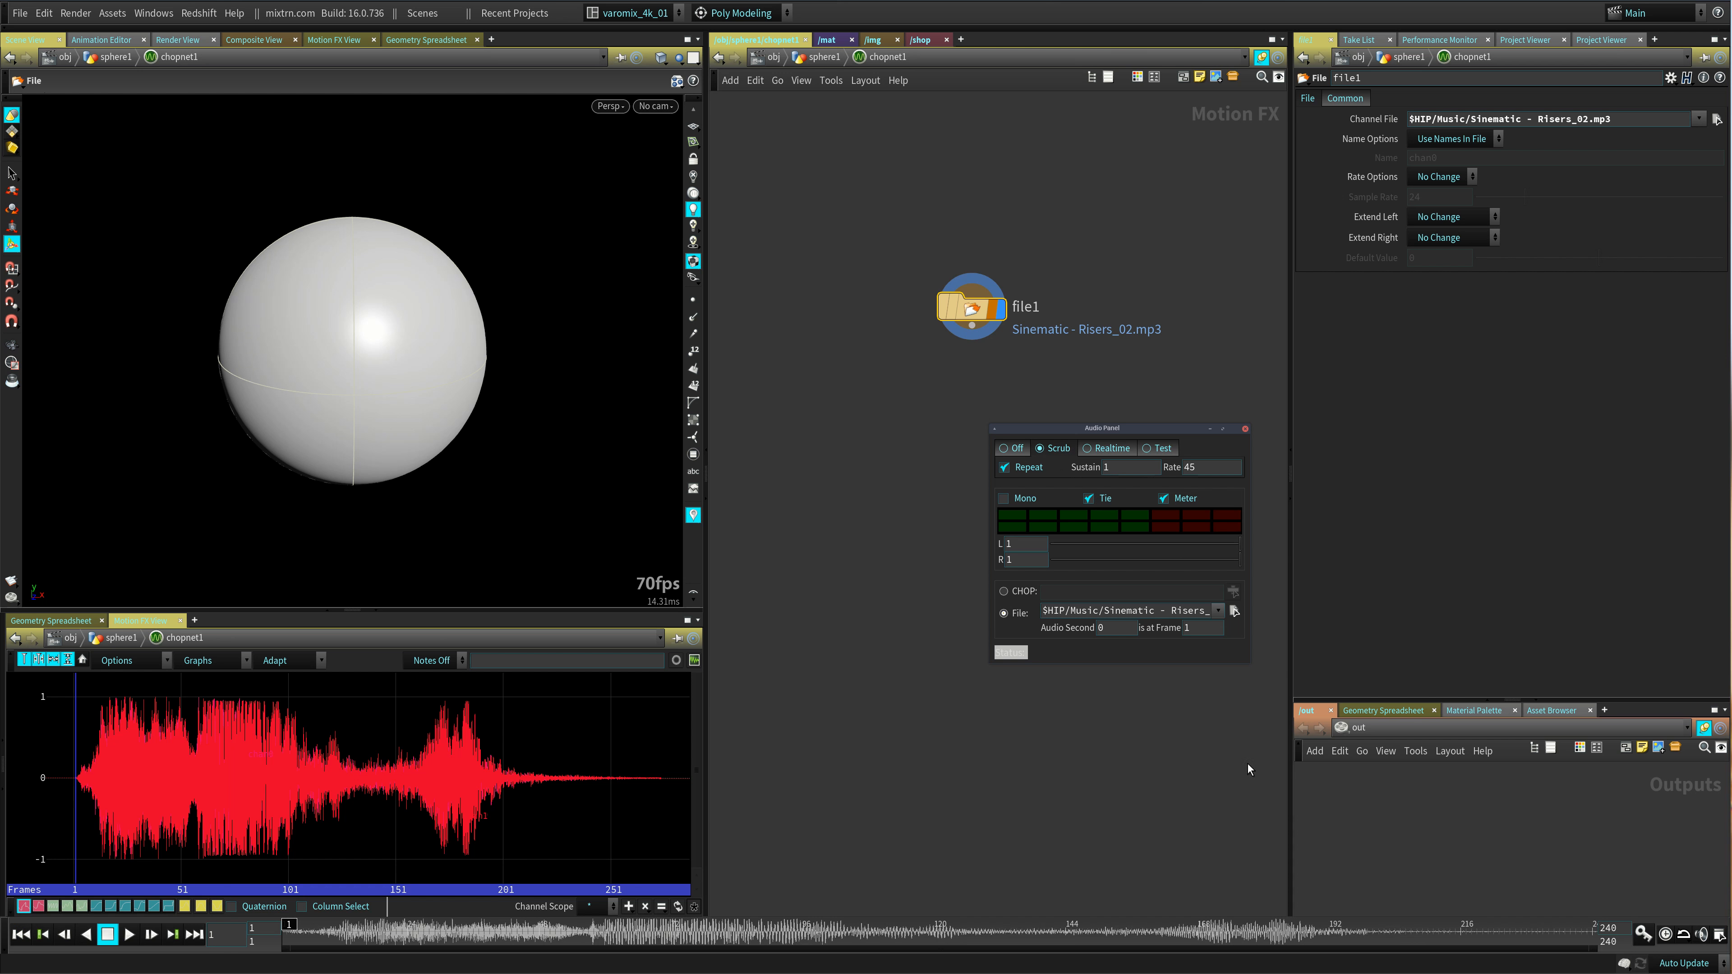
- Turn on real-time playback, play the timeline with sound, and move the Audio Panel clear of the network
left_click(1669, 934)
left_click(128, 936)
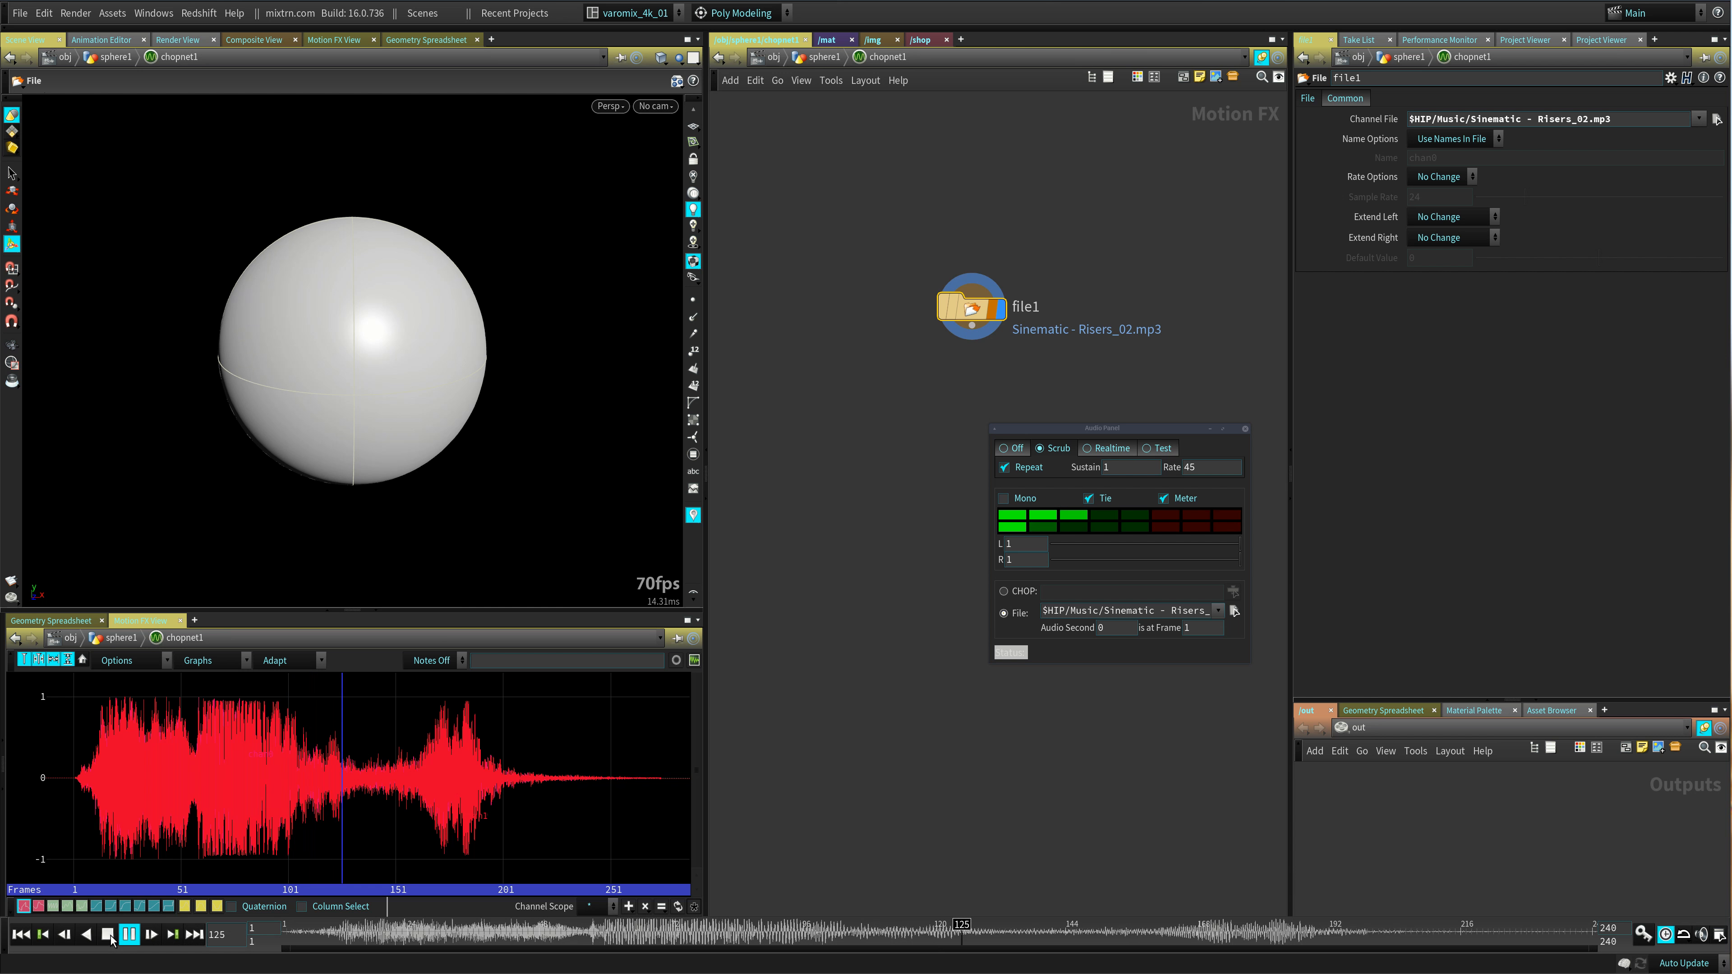
key("Escape")
left_click_drag(1236, 436, 1552, 461)
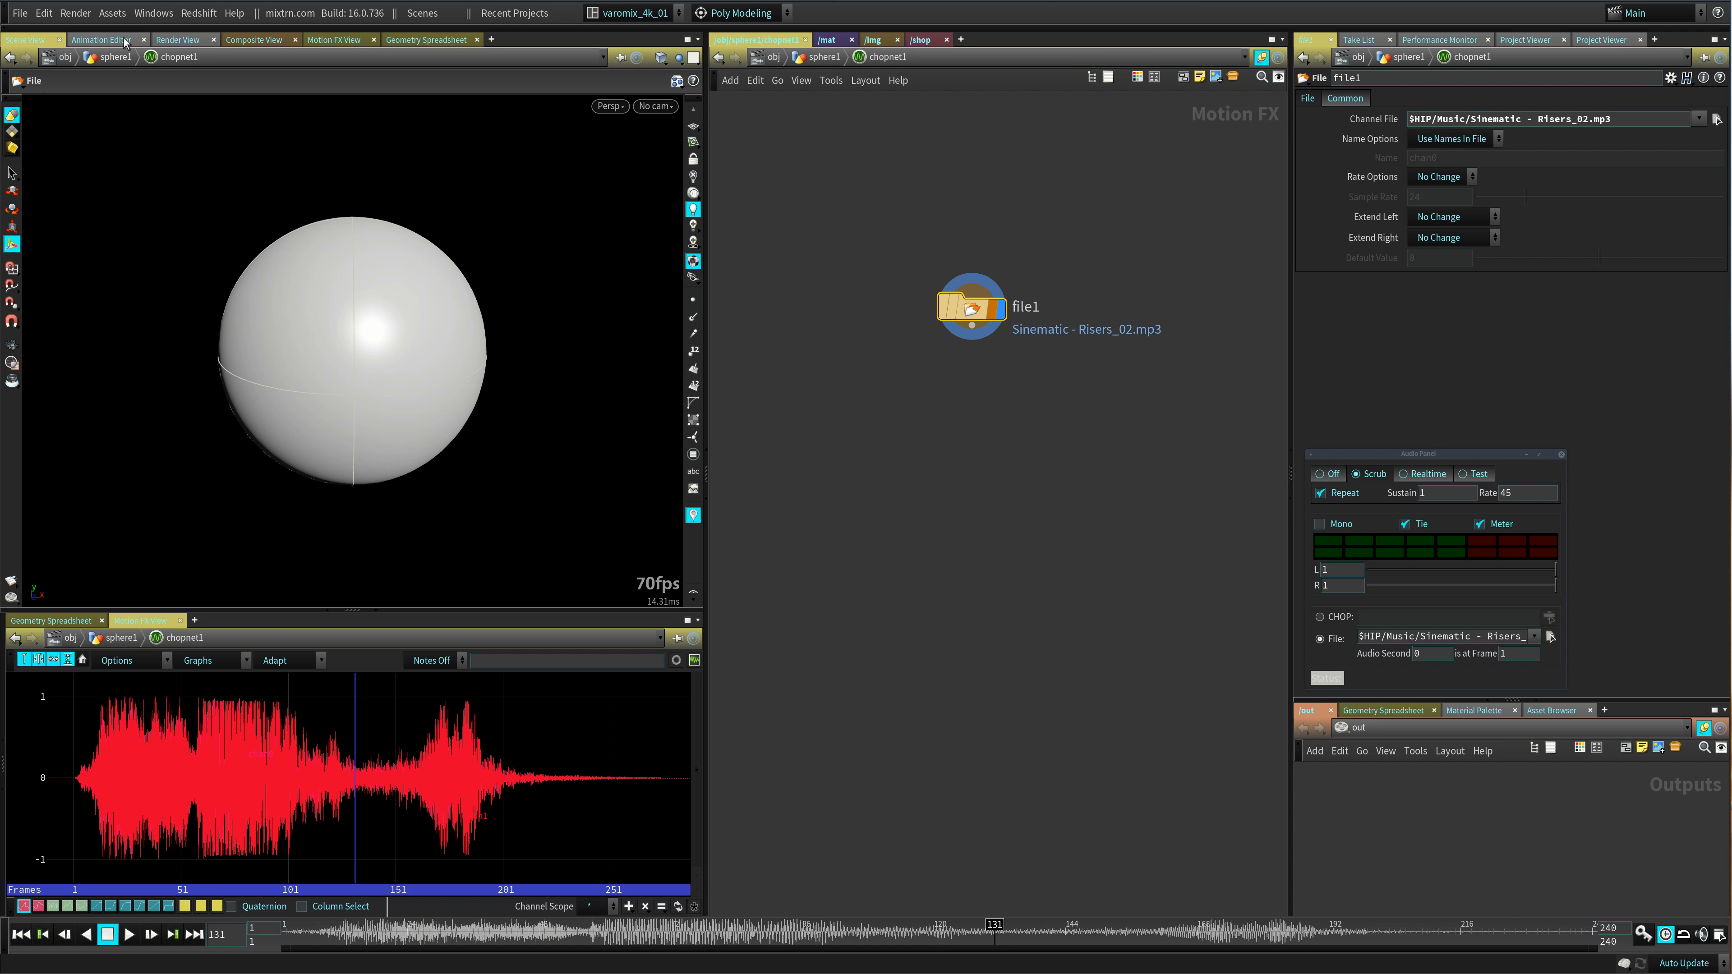
- Show the Motion FX View in place of the viewport and widen its pane
left_click(324, 41)
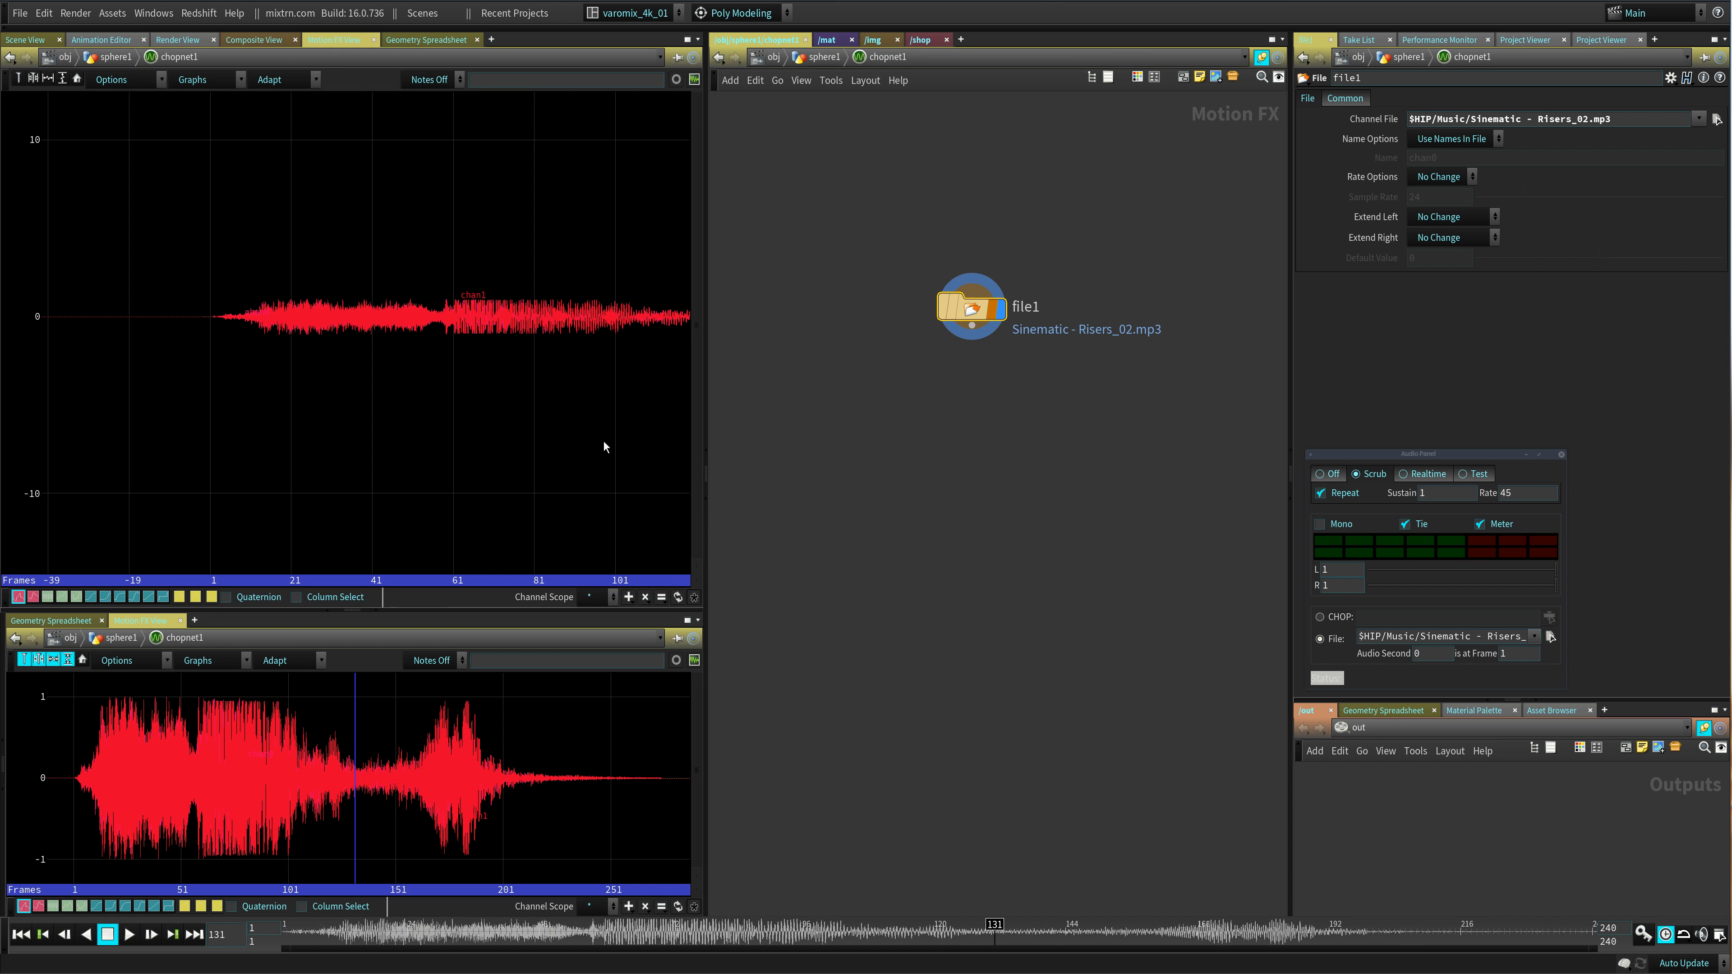
left_click_drag(711, 437, 1009, 205)
right_click_drag(1008, 177, 1009, 164)
- Examine the waveform's detail up close around frame 17 and check the File node's channel information
middle_click_drag(641, 324, 769, 371)
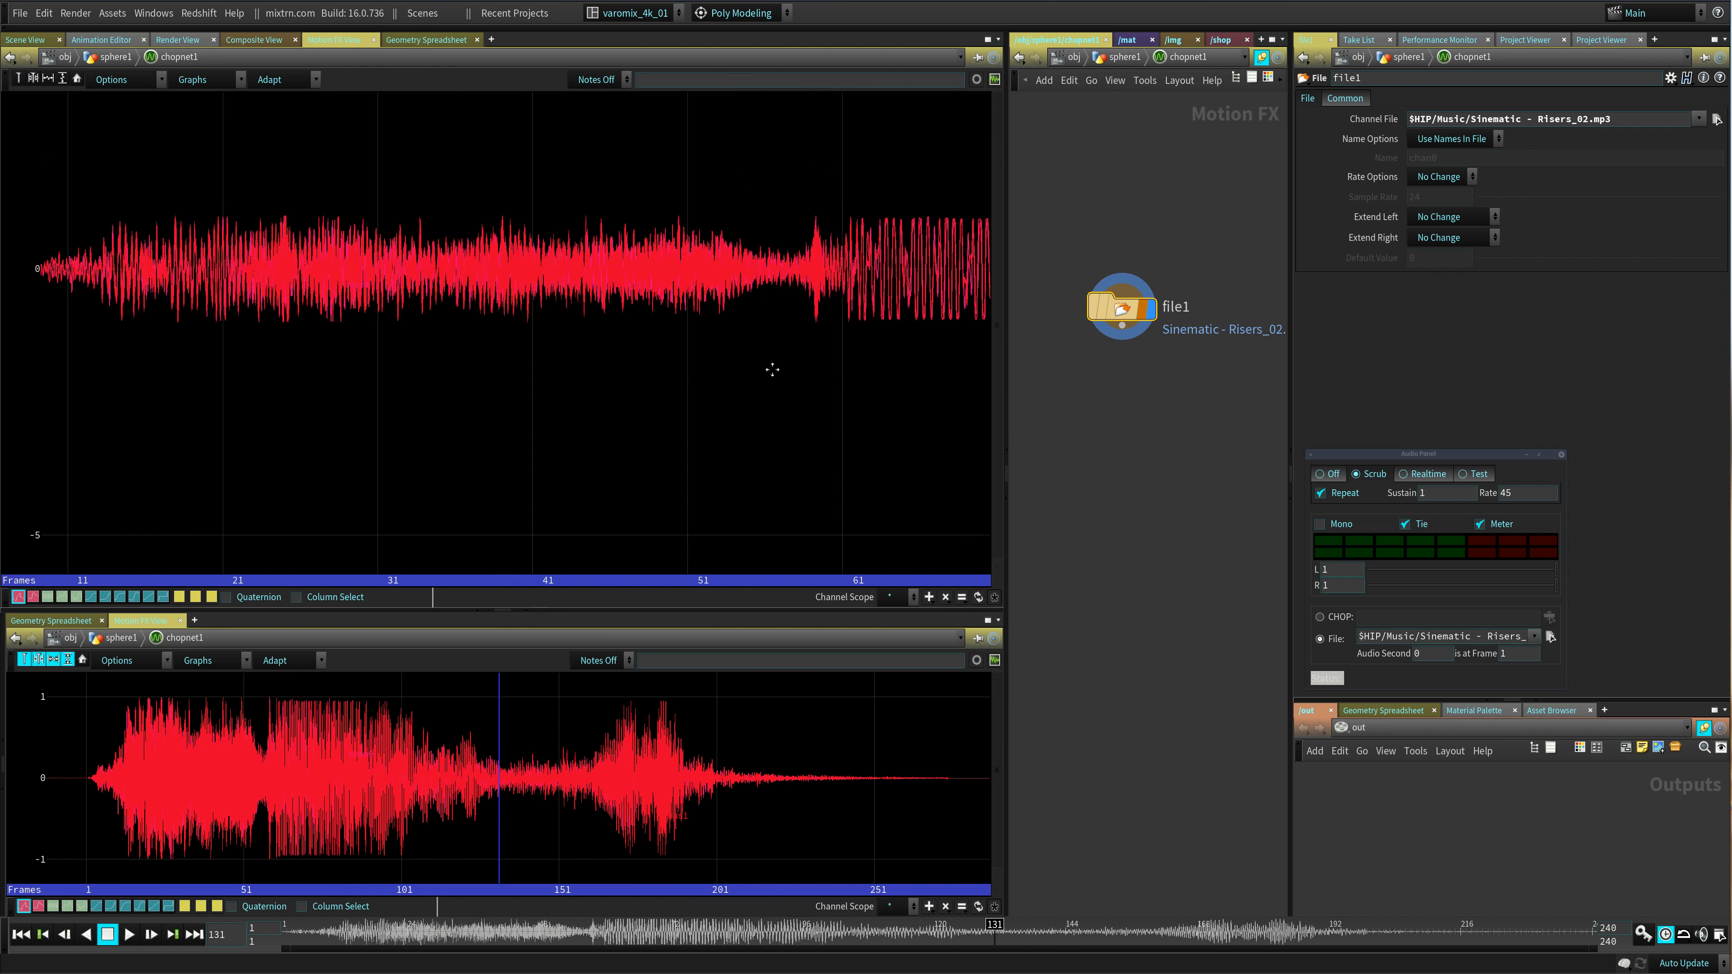
right_click_drag(689, 300, 886, 174)
middle_click_drag(477, 265, 865, 203)
right_click_drag(865, 202, 1012, 75)
right_click_drag(437, 382, 859, 163)
middle_click_drag(422, 398, 862, 333)
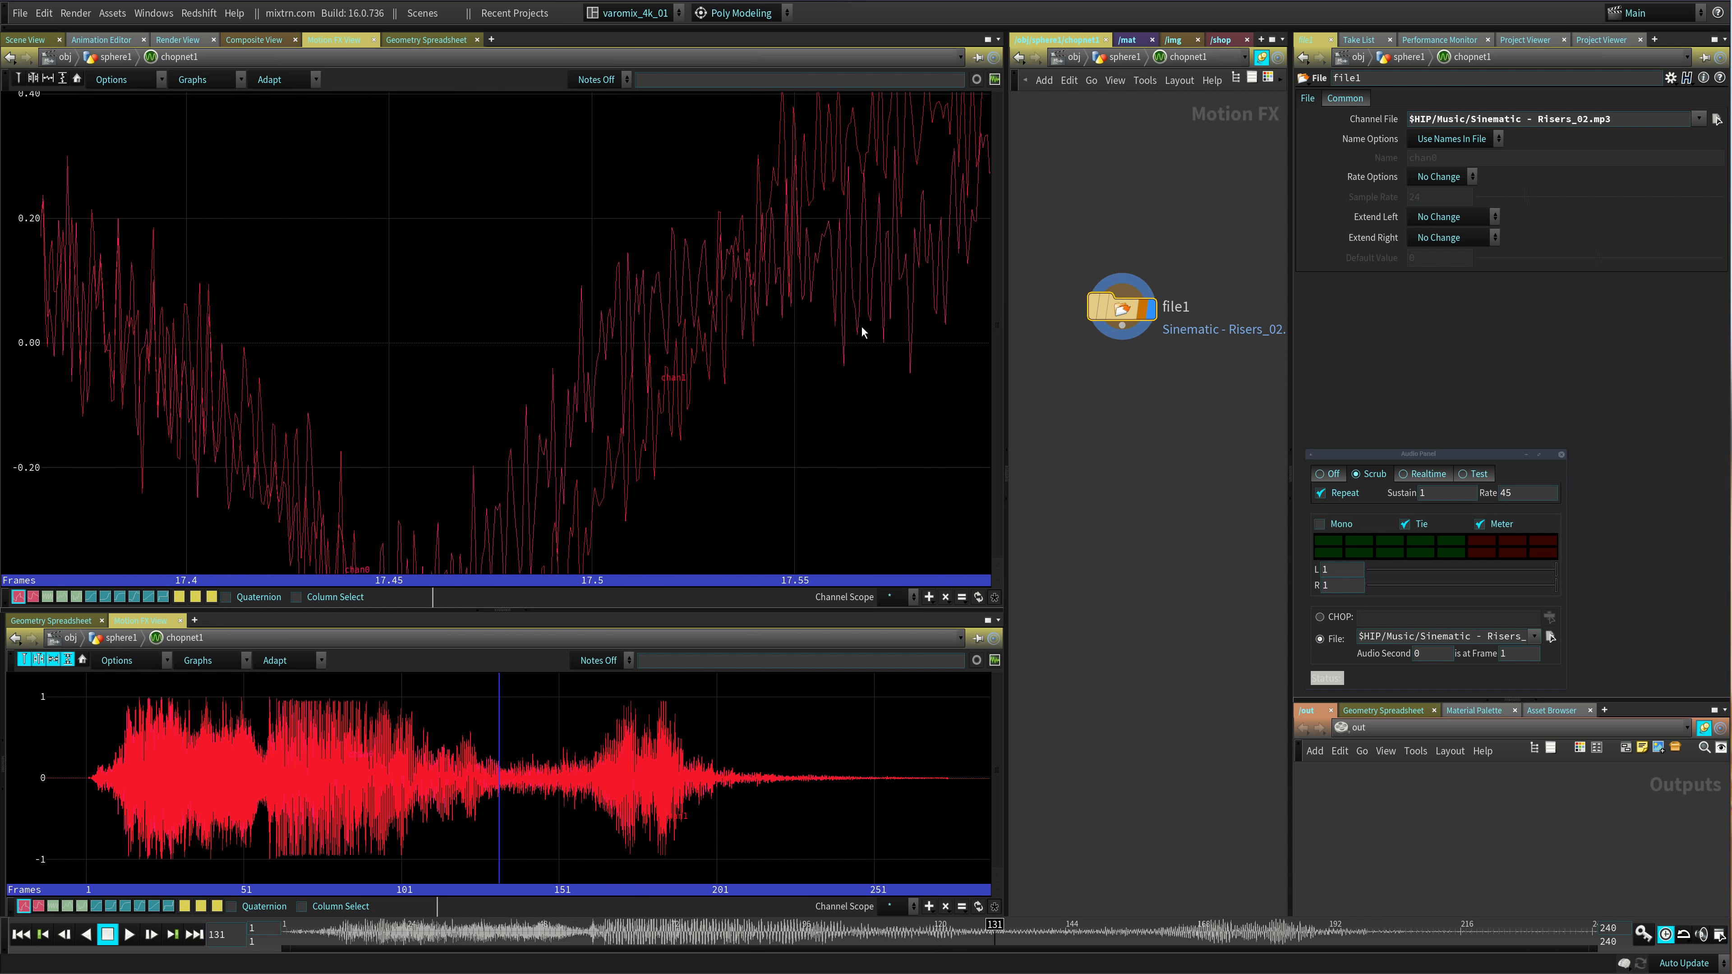
right_click_drag(862, 333, 468, 440)
middle_click_drag(468, 441, 820, 400)
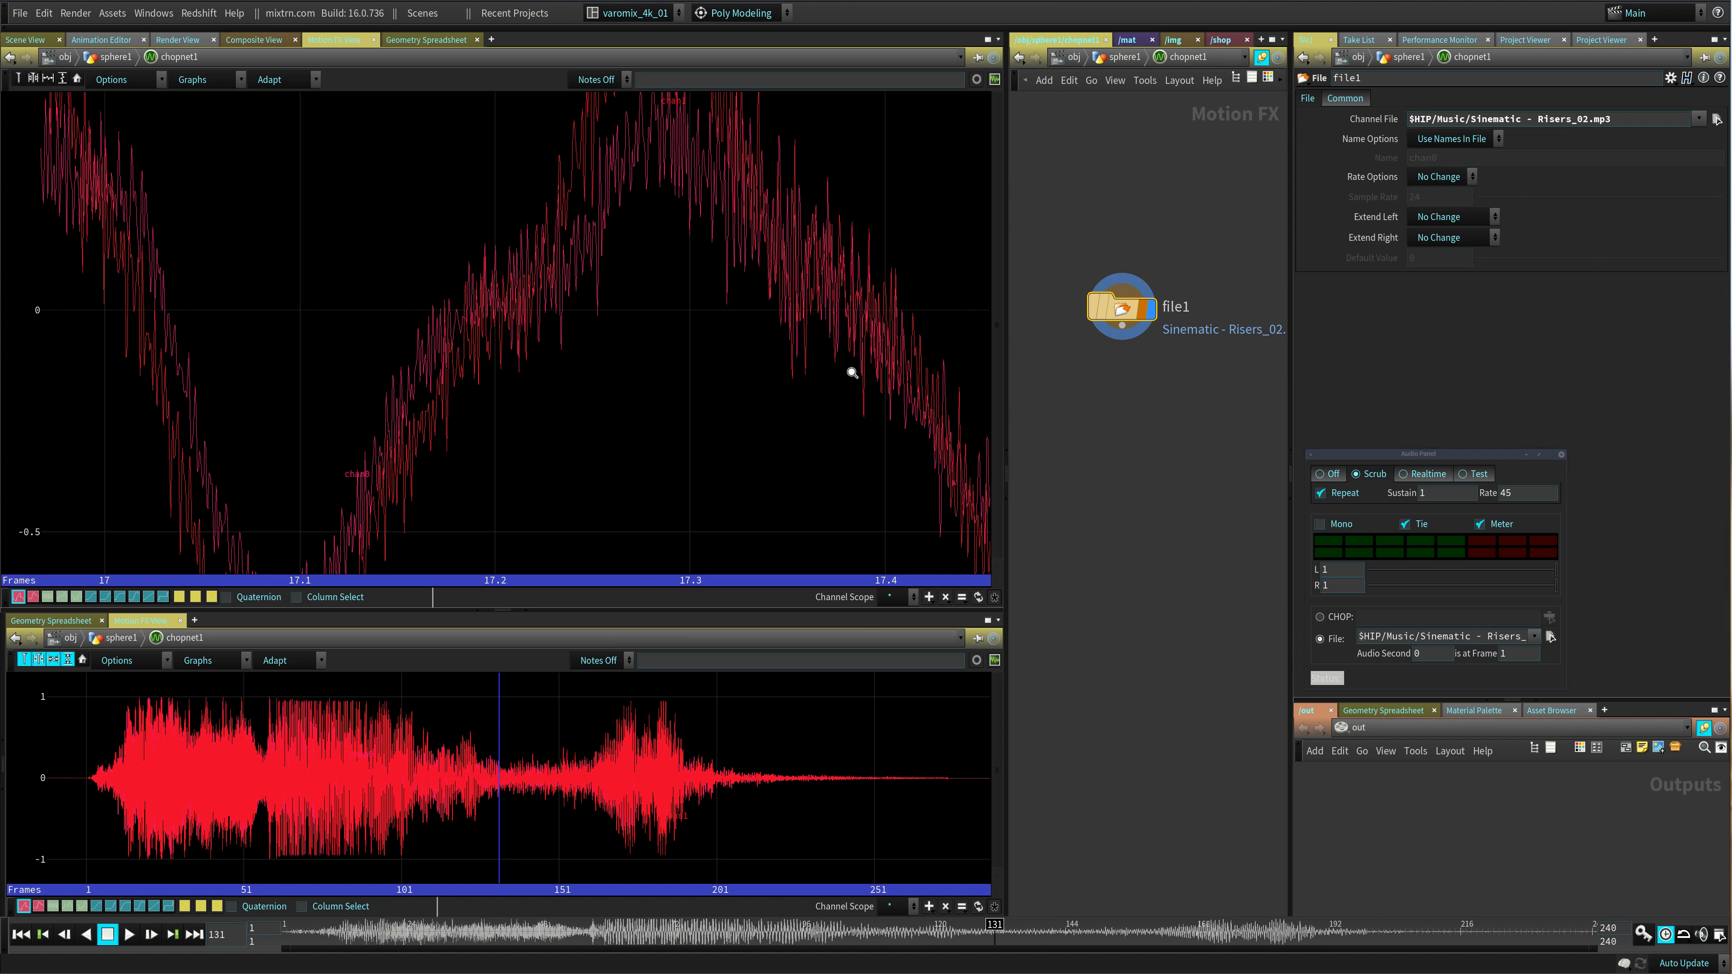
right_click_drag(853, 372, 433, 470)
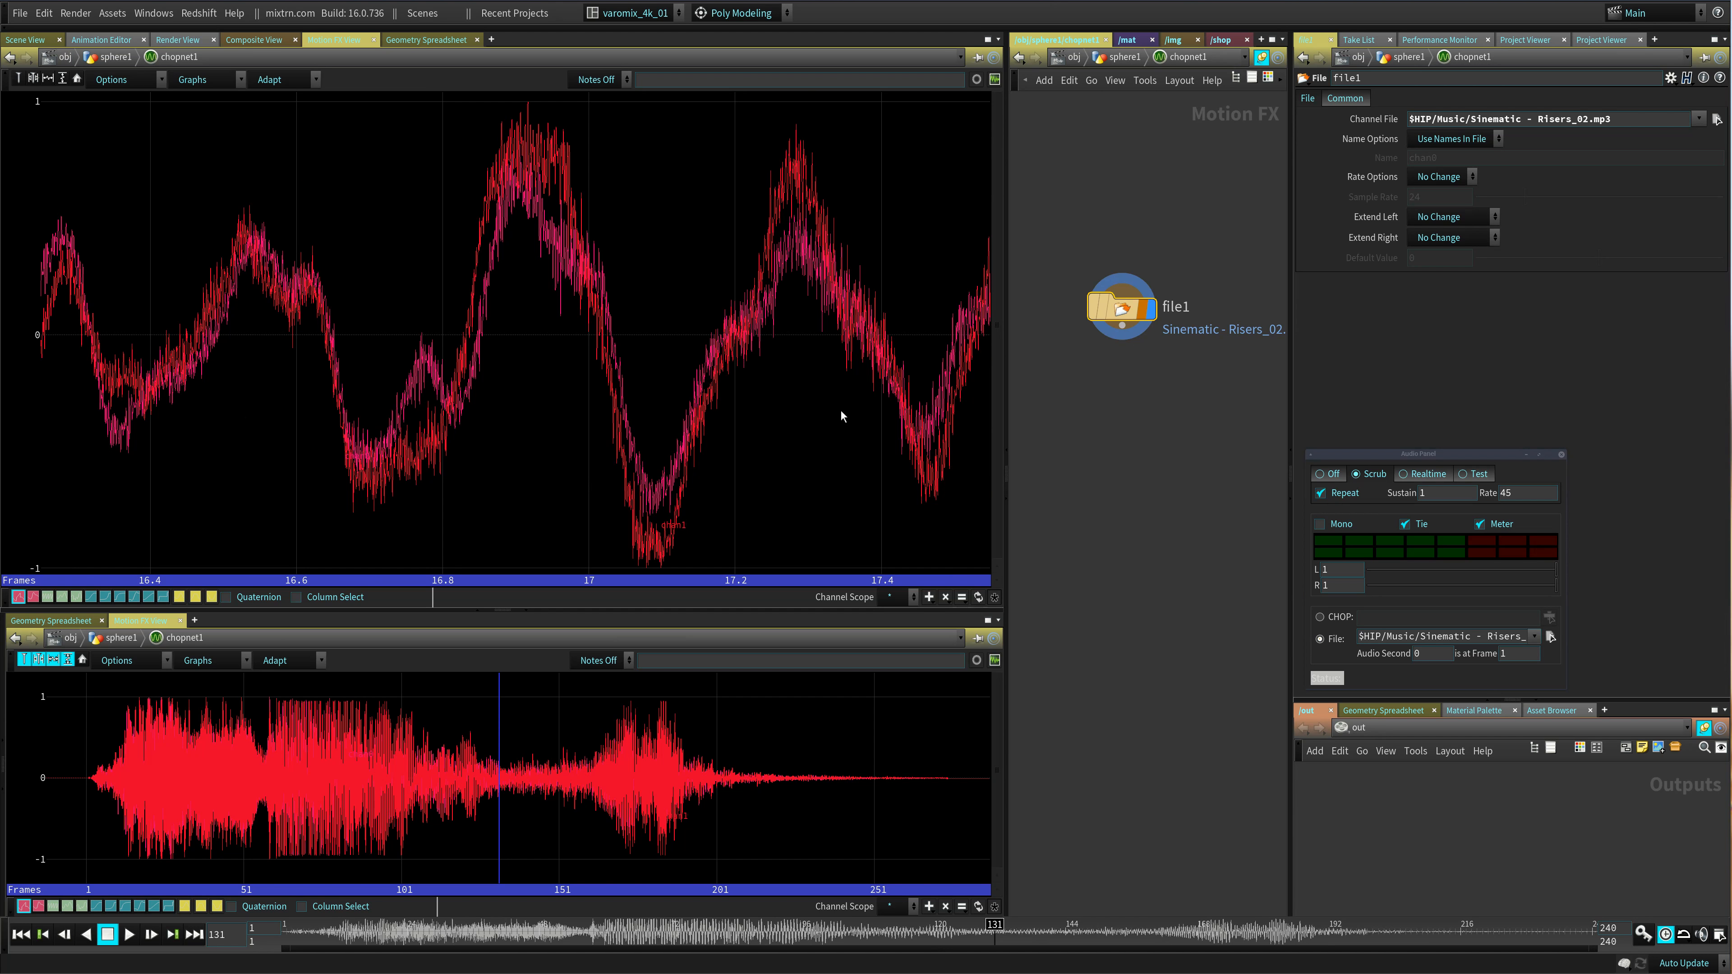
middle_click(1129, 296)
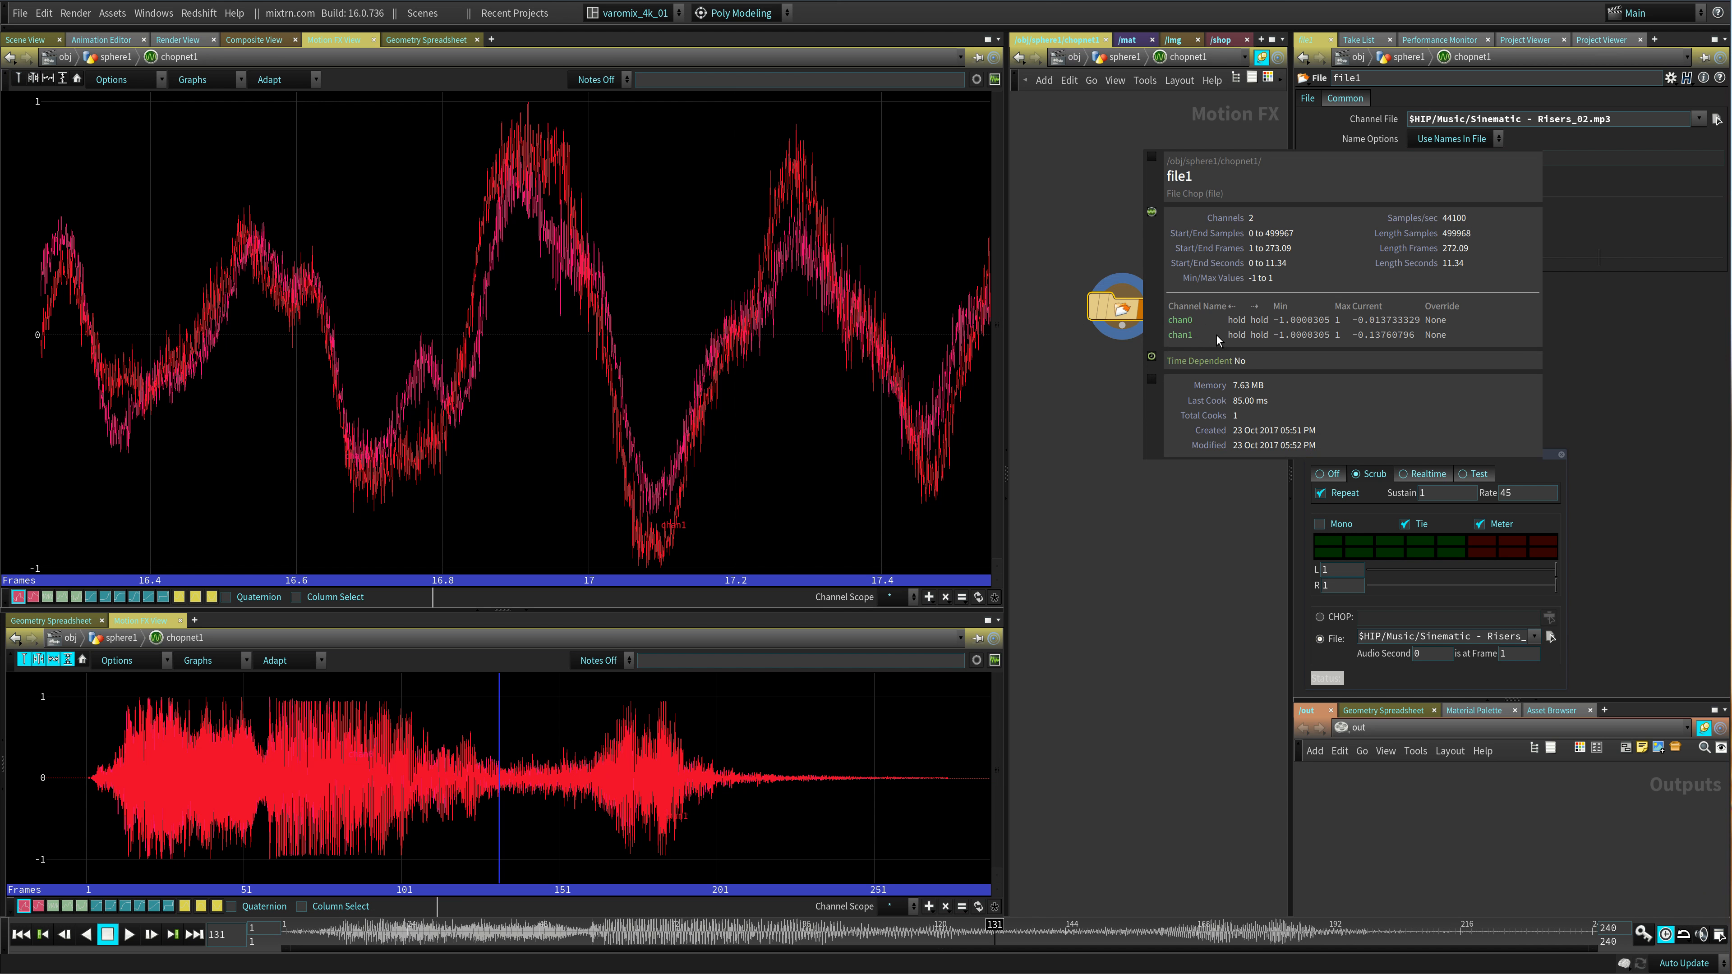
- Add a Delete node below the File node, connected to its output
key("Tab")
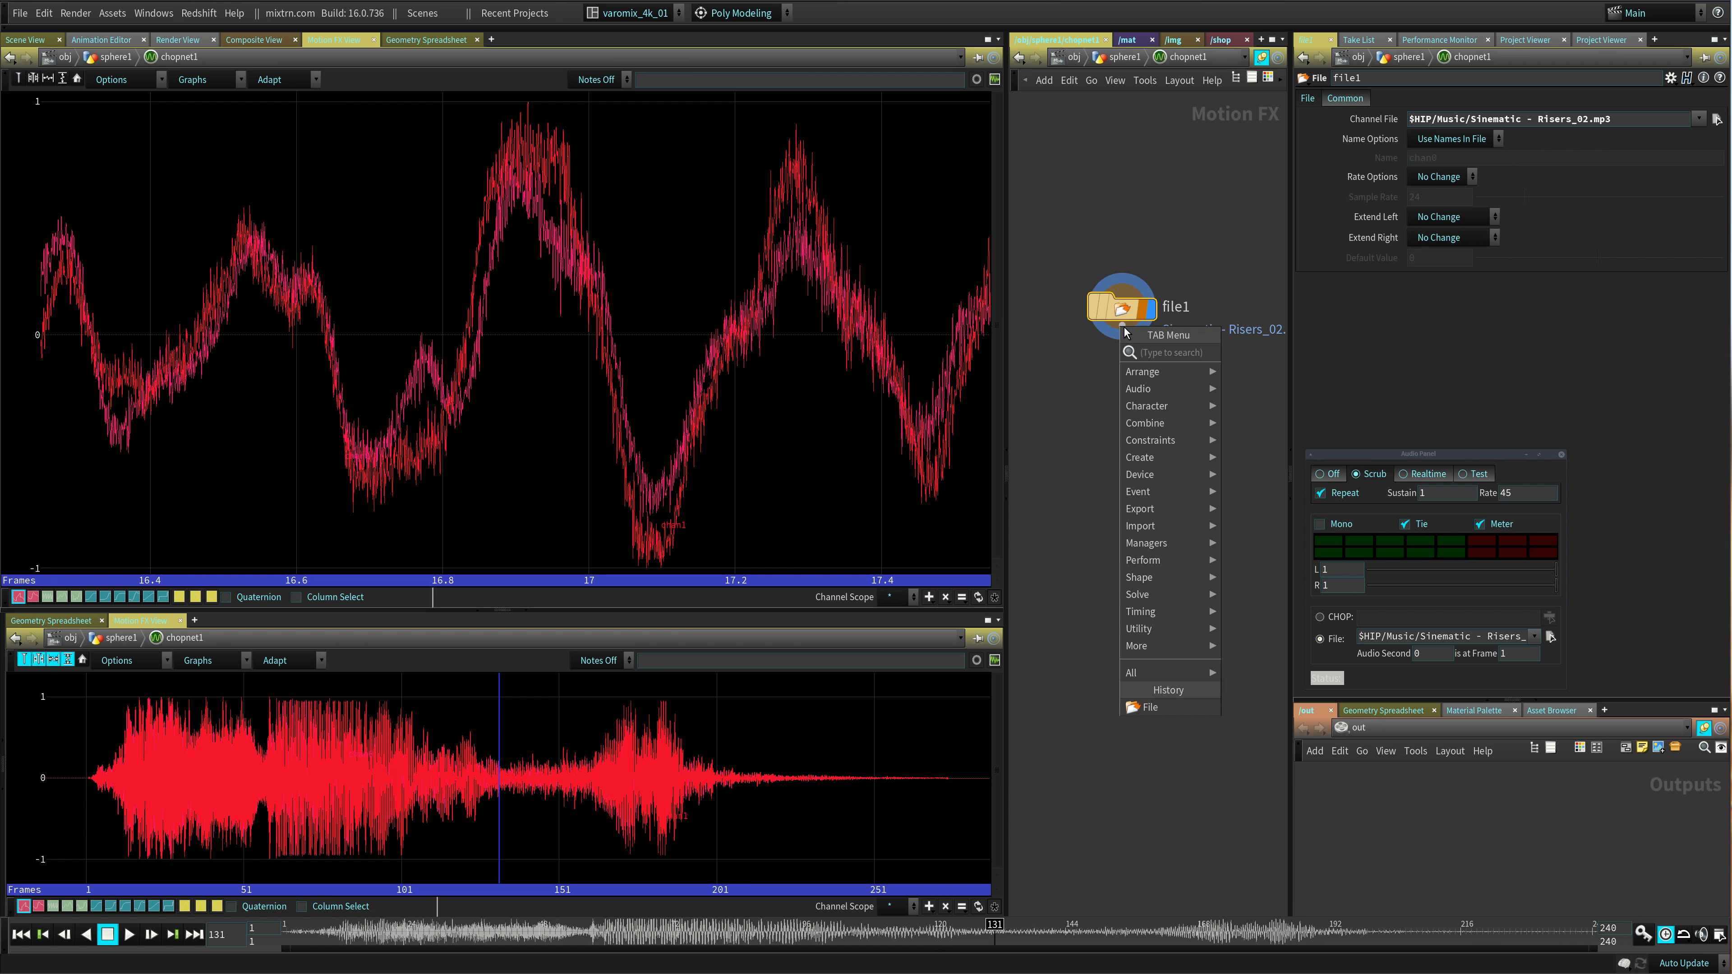
type("del")
key("Return")
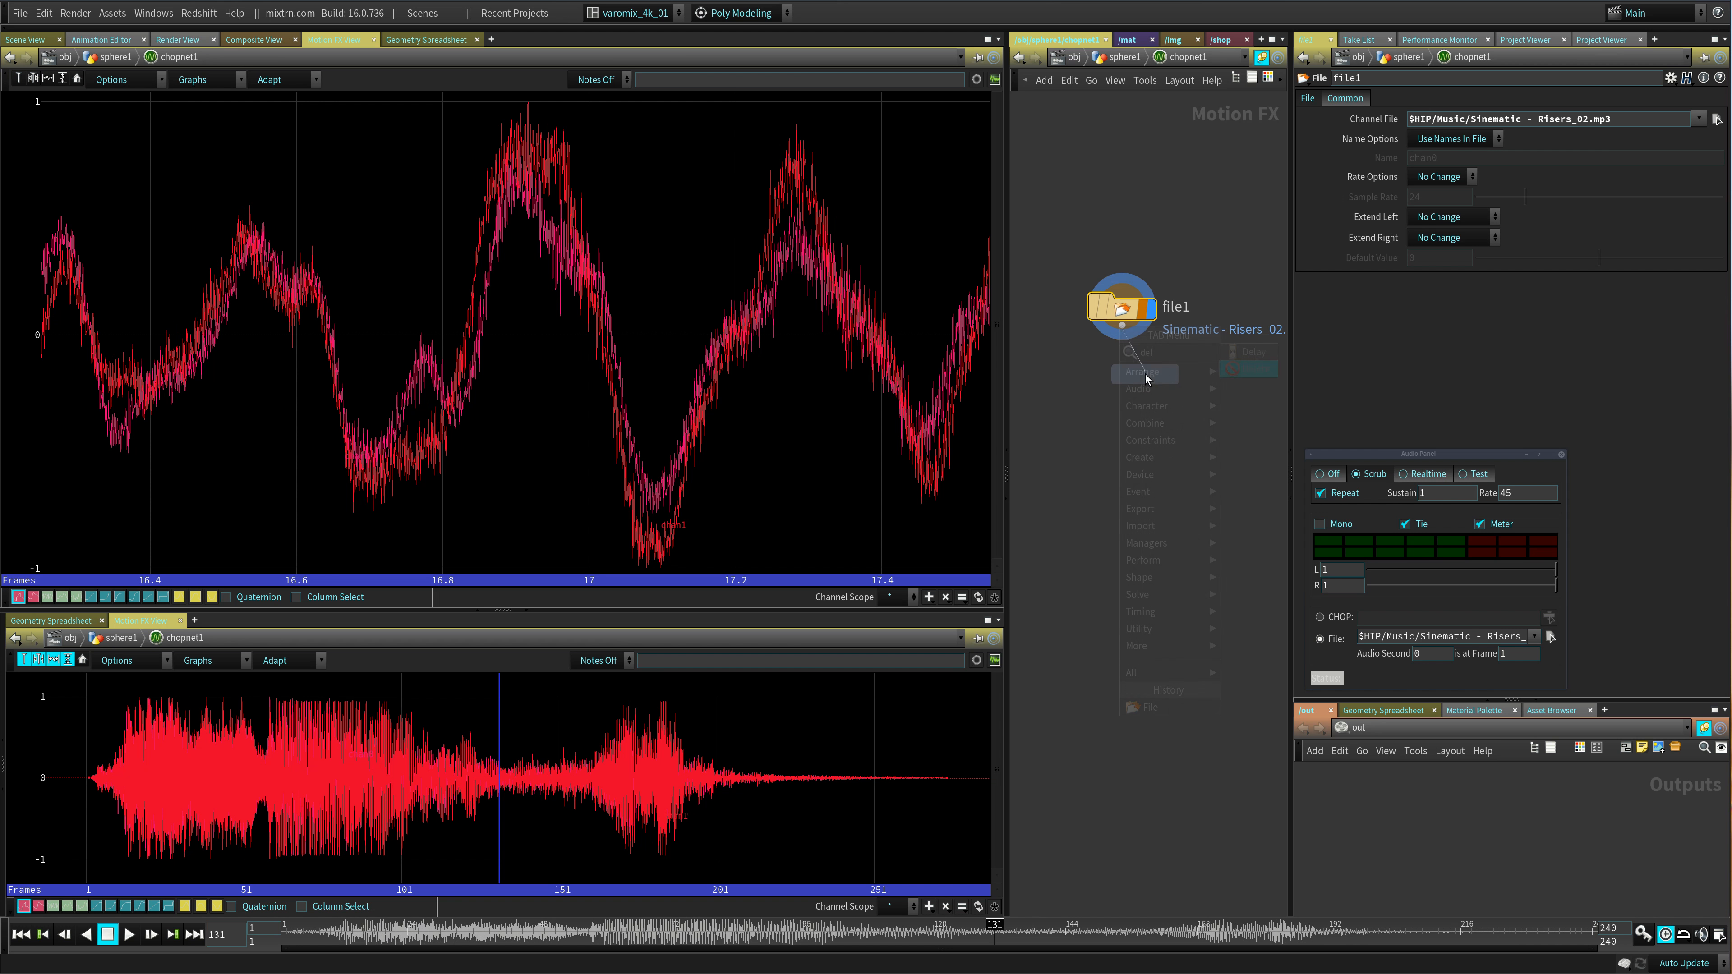
left_click(1140, 375)
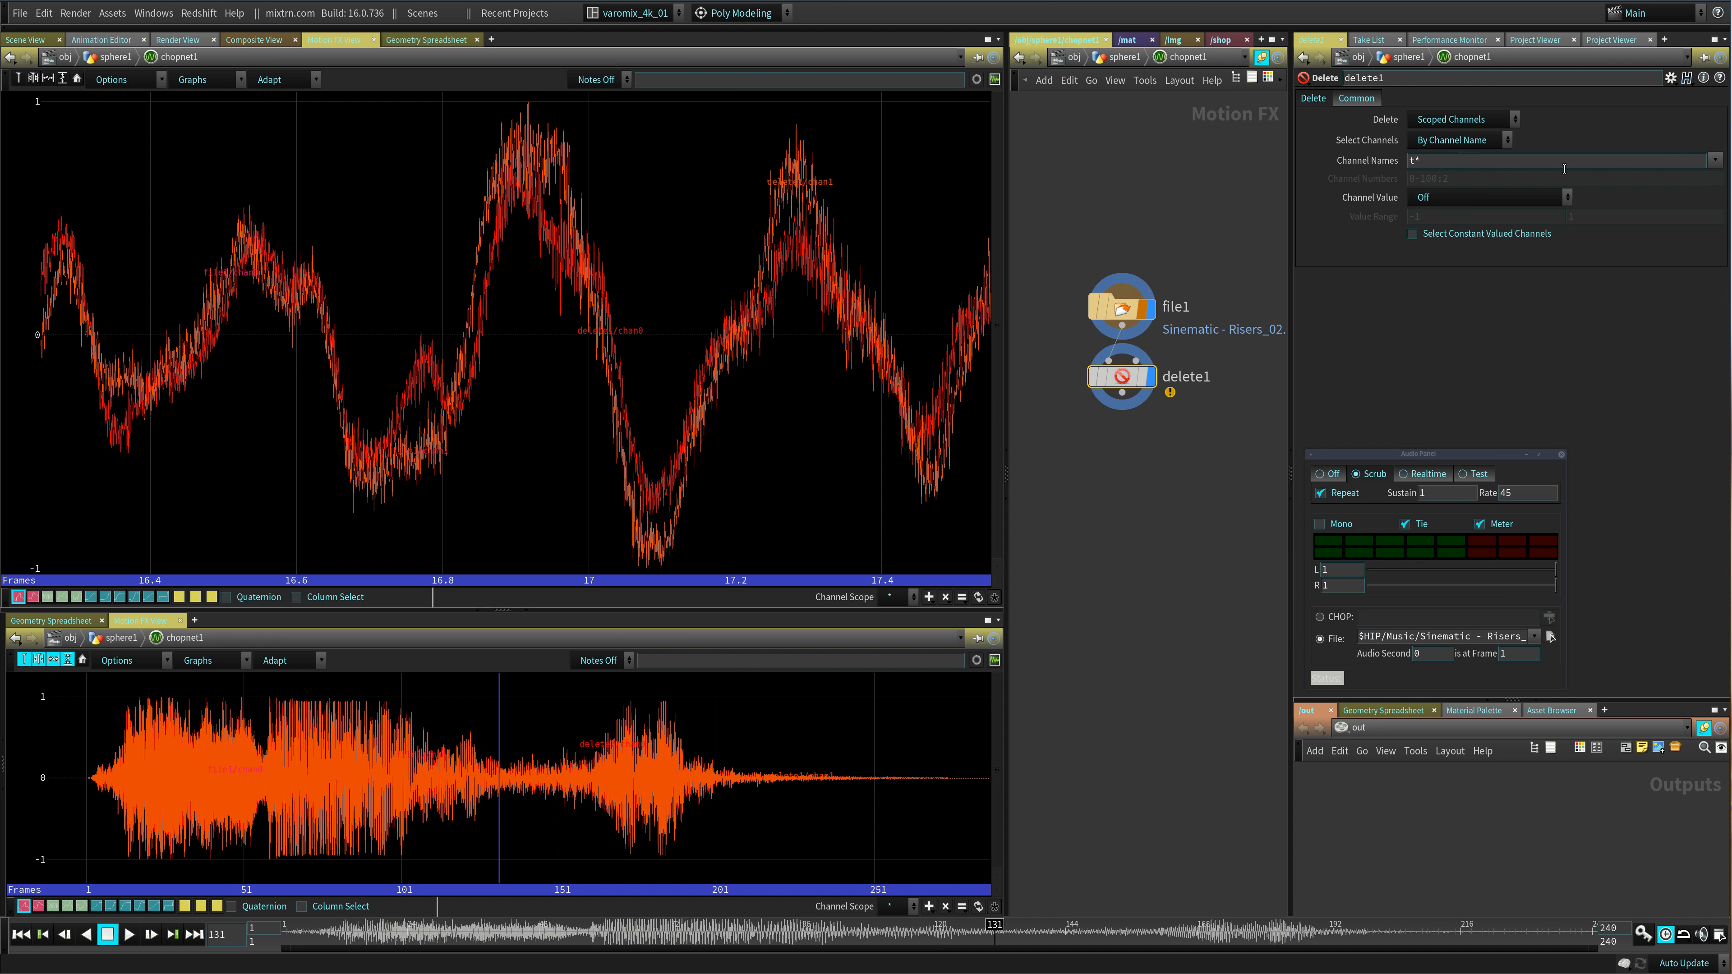
- Set the Delete node's channel names to chan0 and turn off the File node's display
left_click(1714, 160)
left_click(1719, 171)
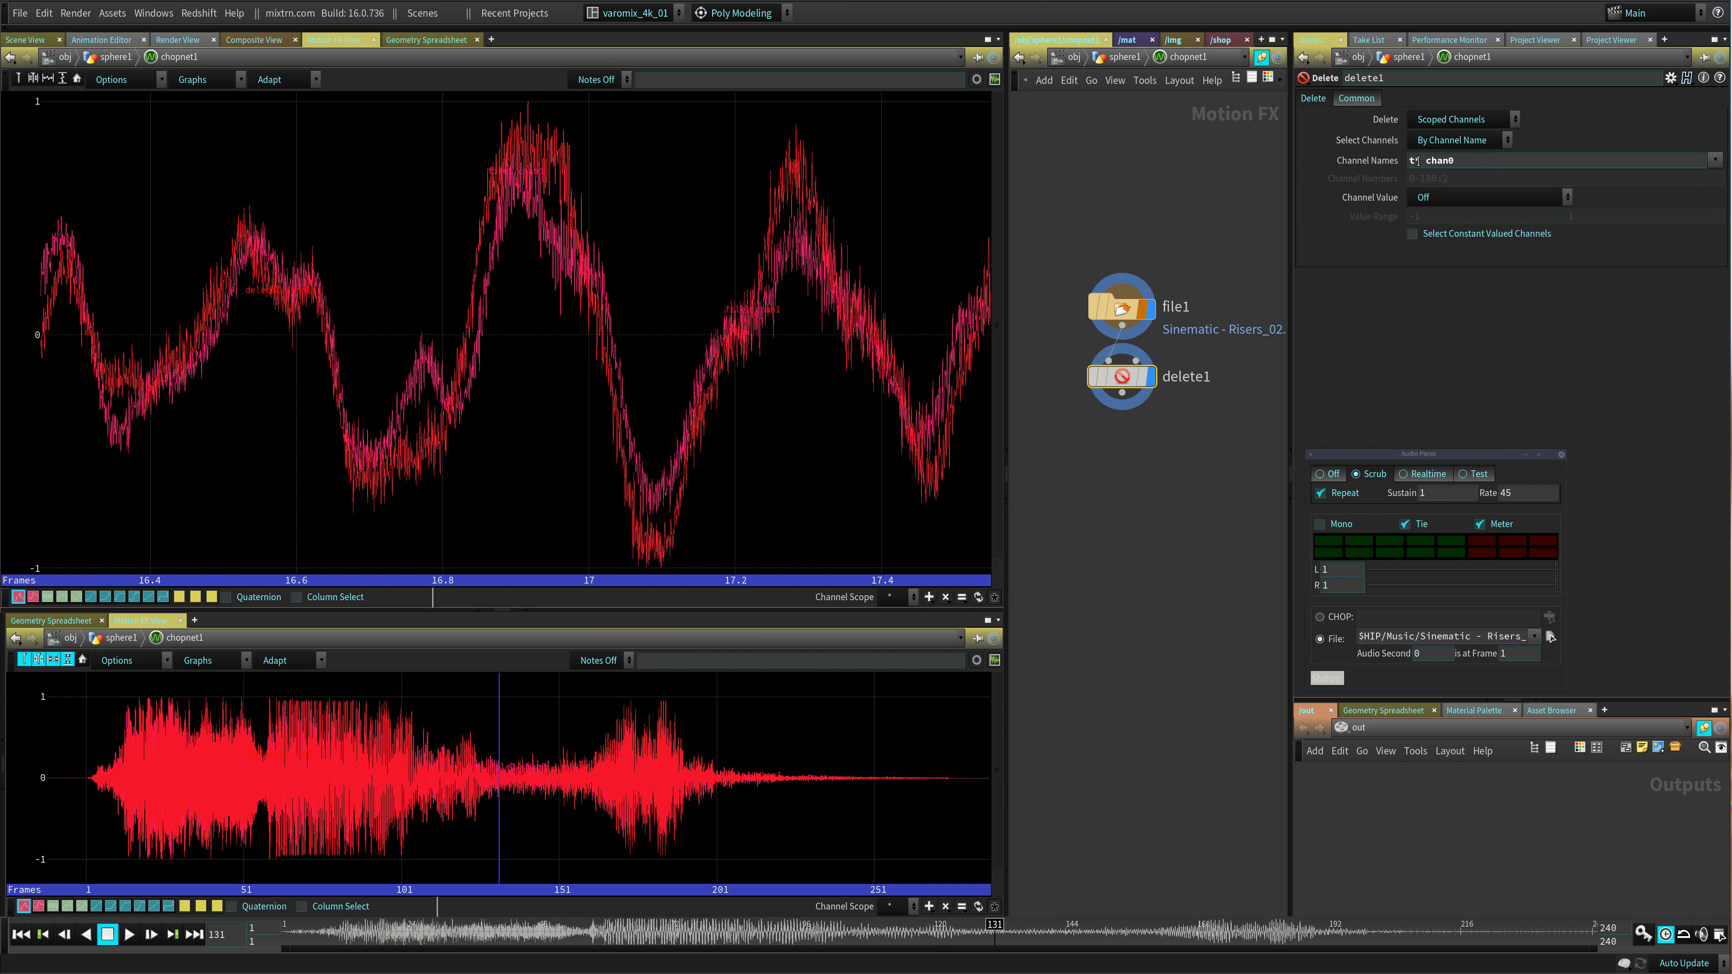
key("BackSpace")
key("BackSpace")
key("BackSpace")
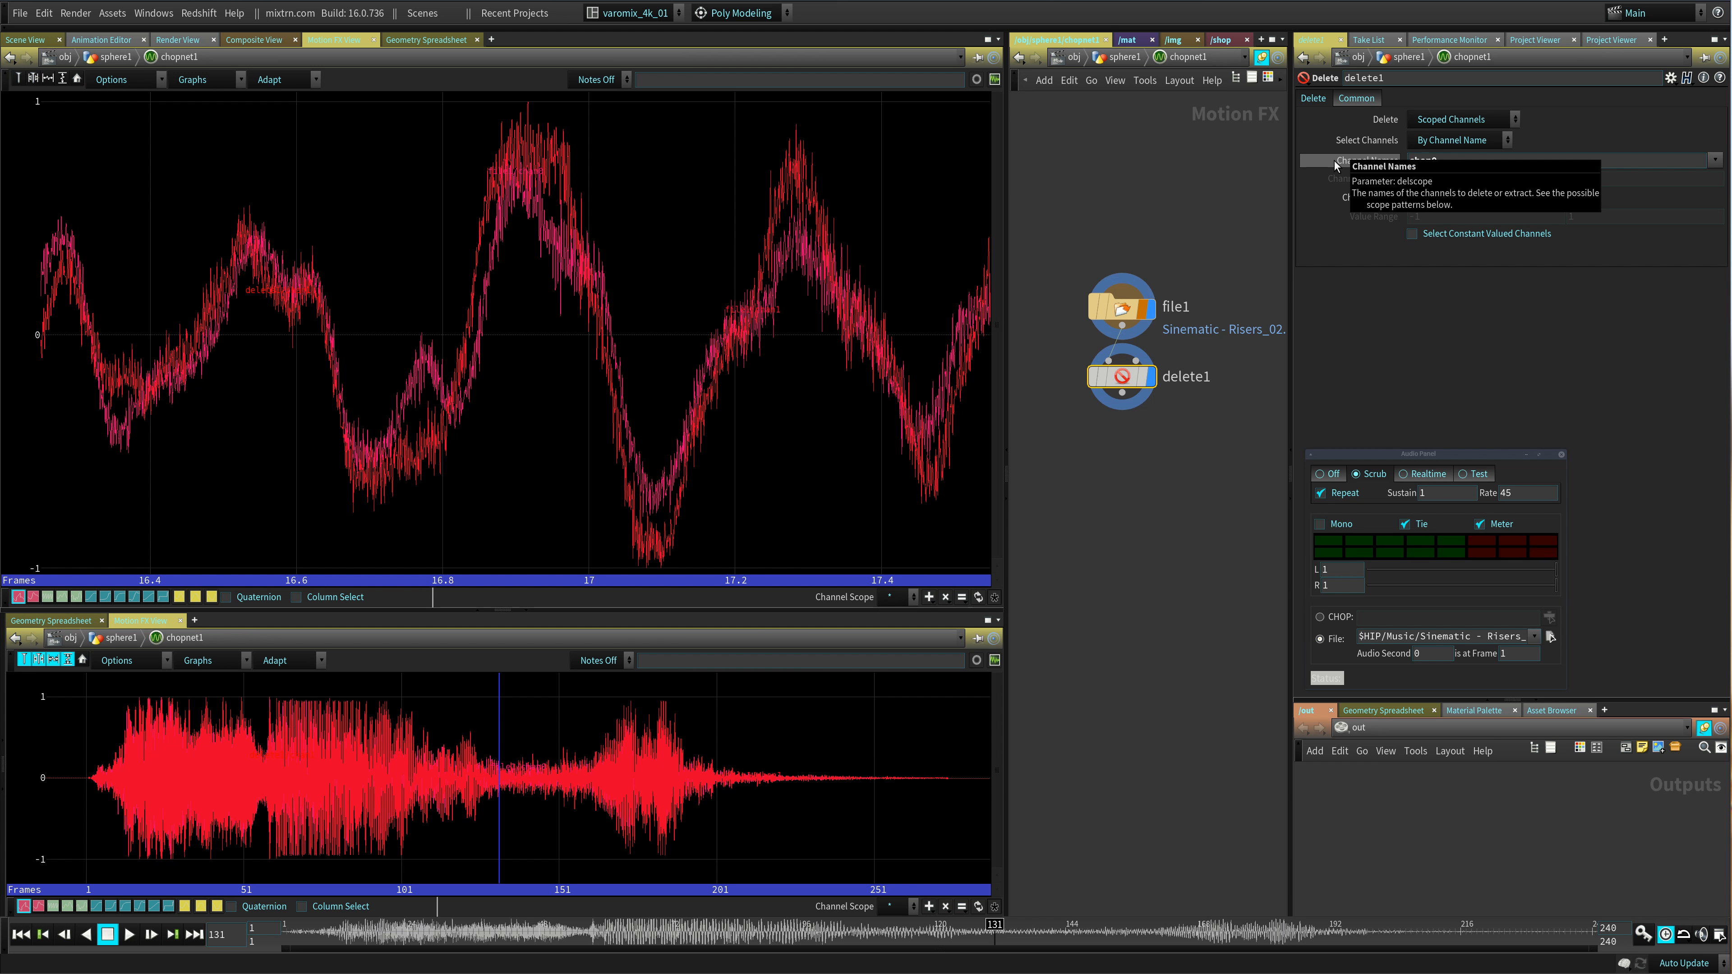
left_click(1152, 307)
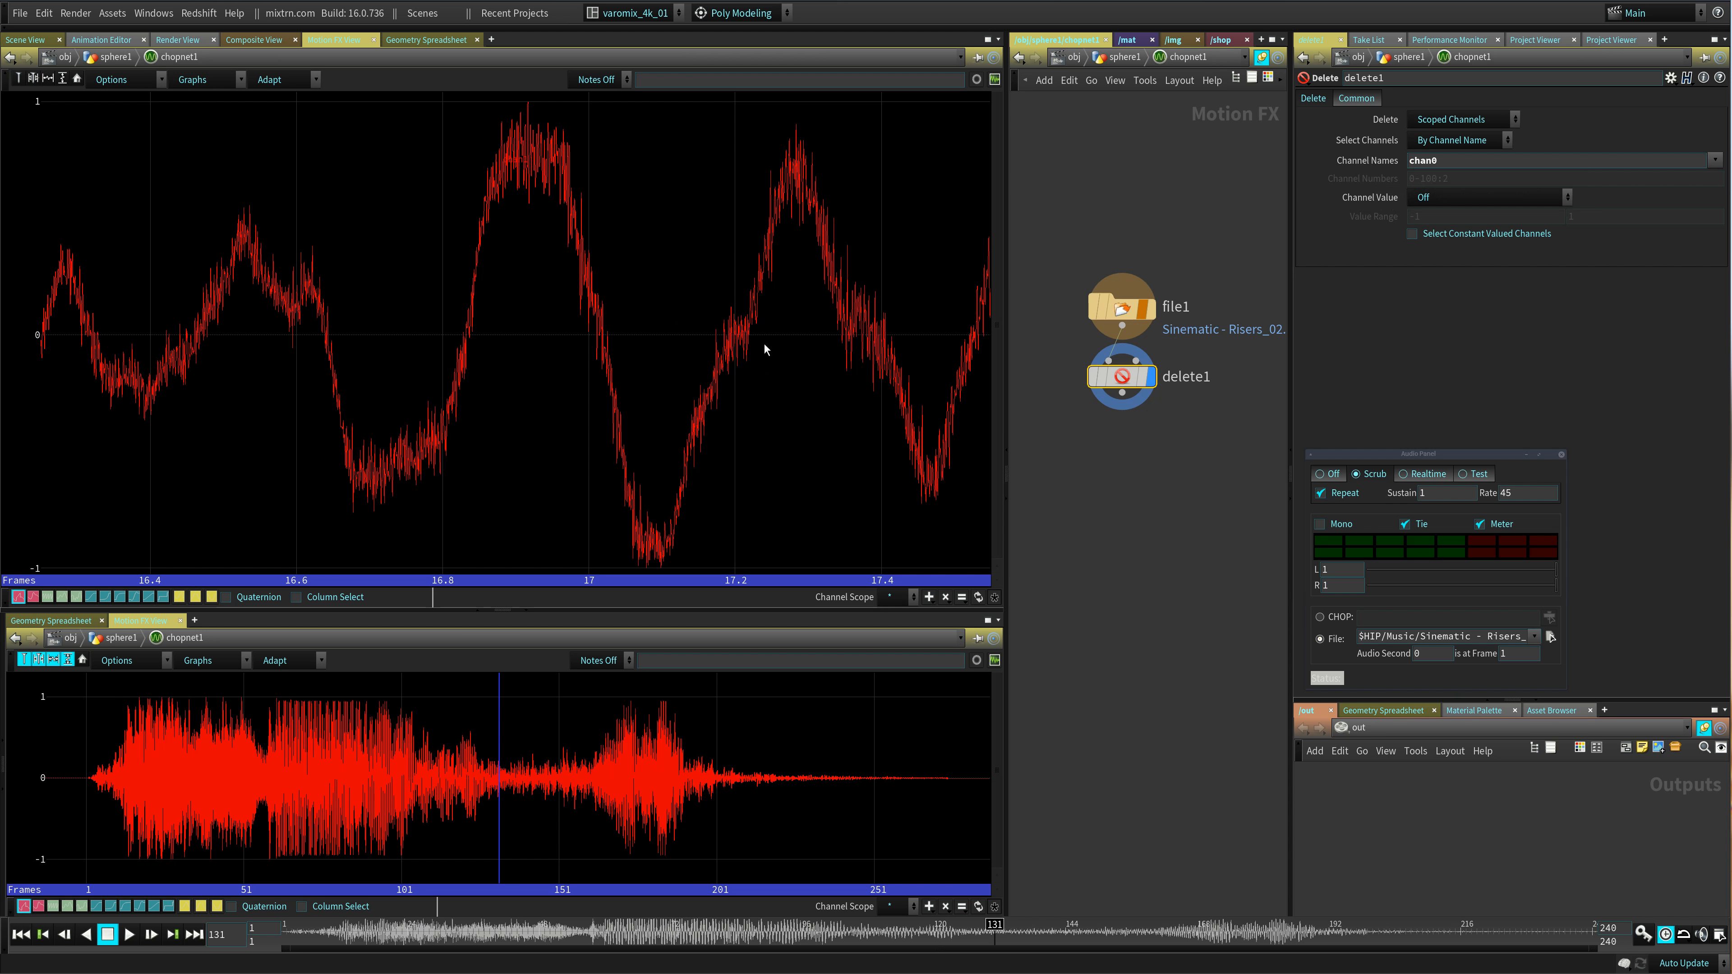
- Add a Resample node after the Delete node and turn off the Delete node's display
left_click(1123, 394)
type("res")
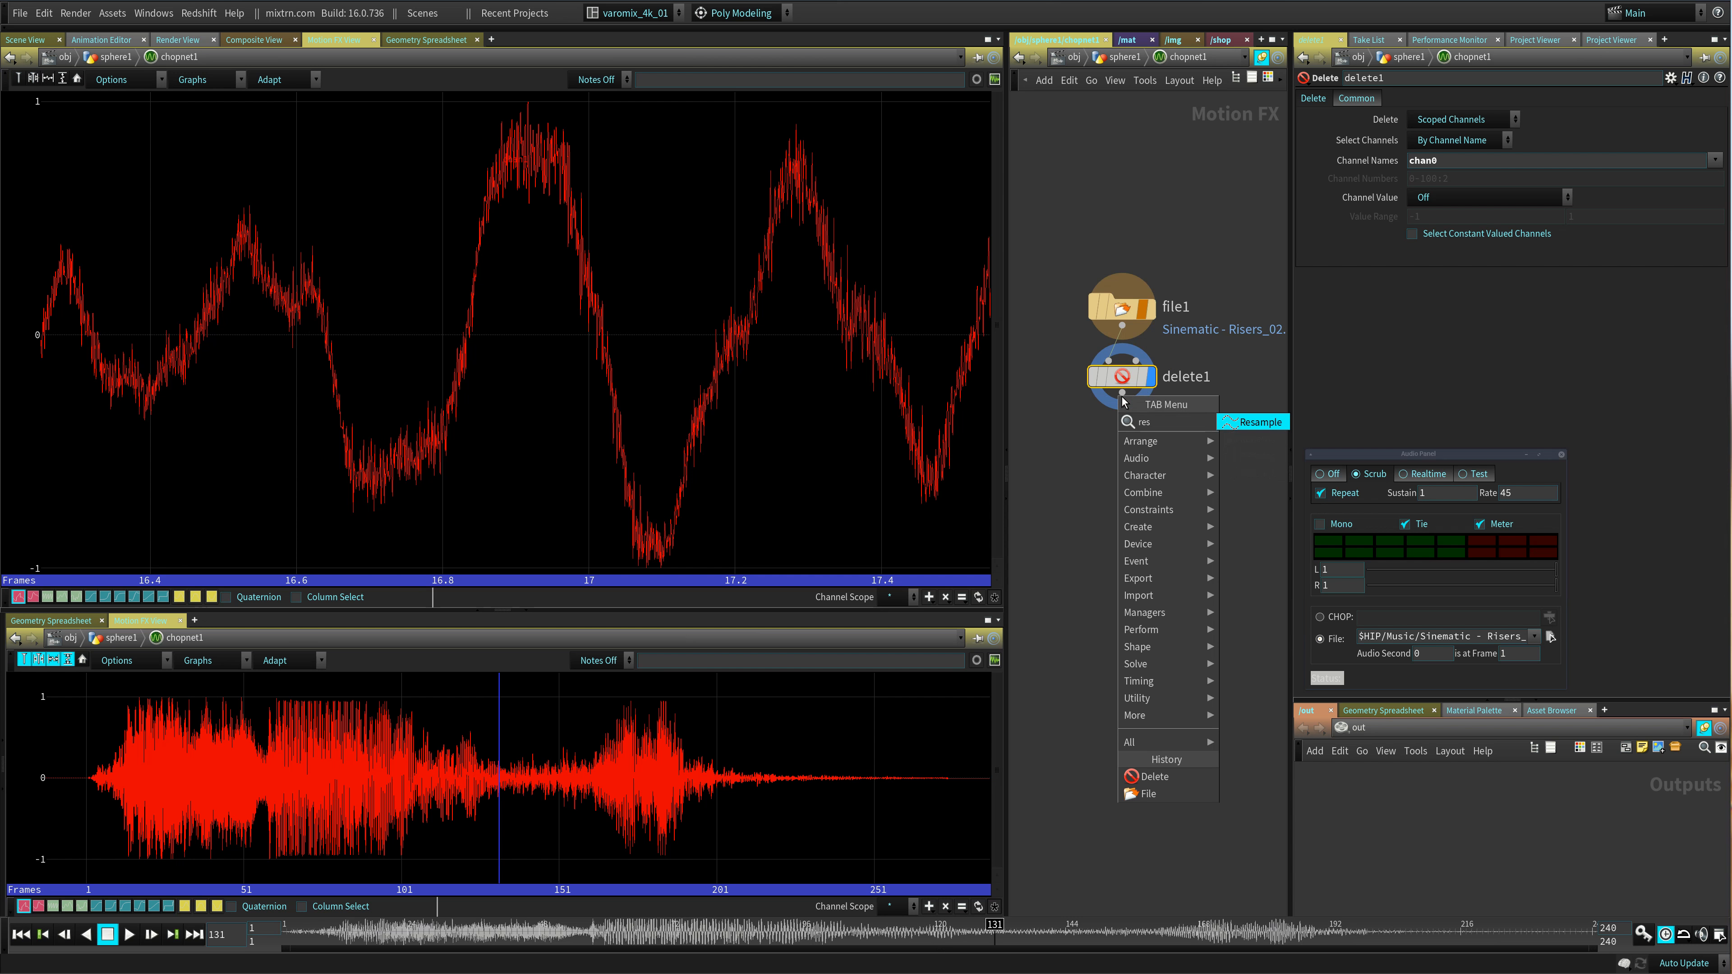
key("Return")
left_click(1126, 437)
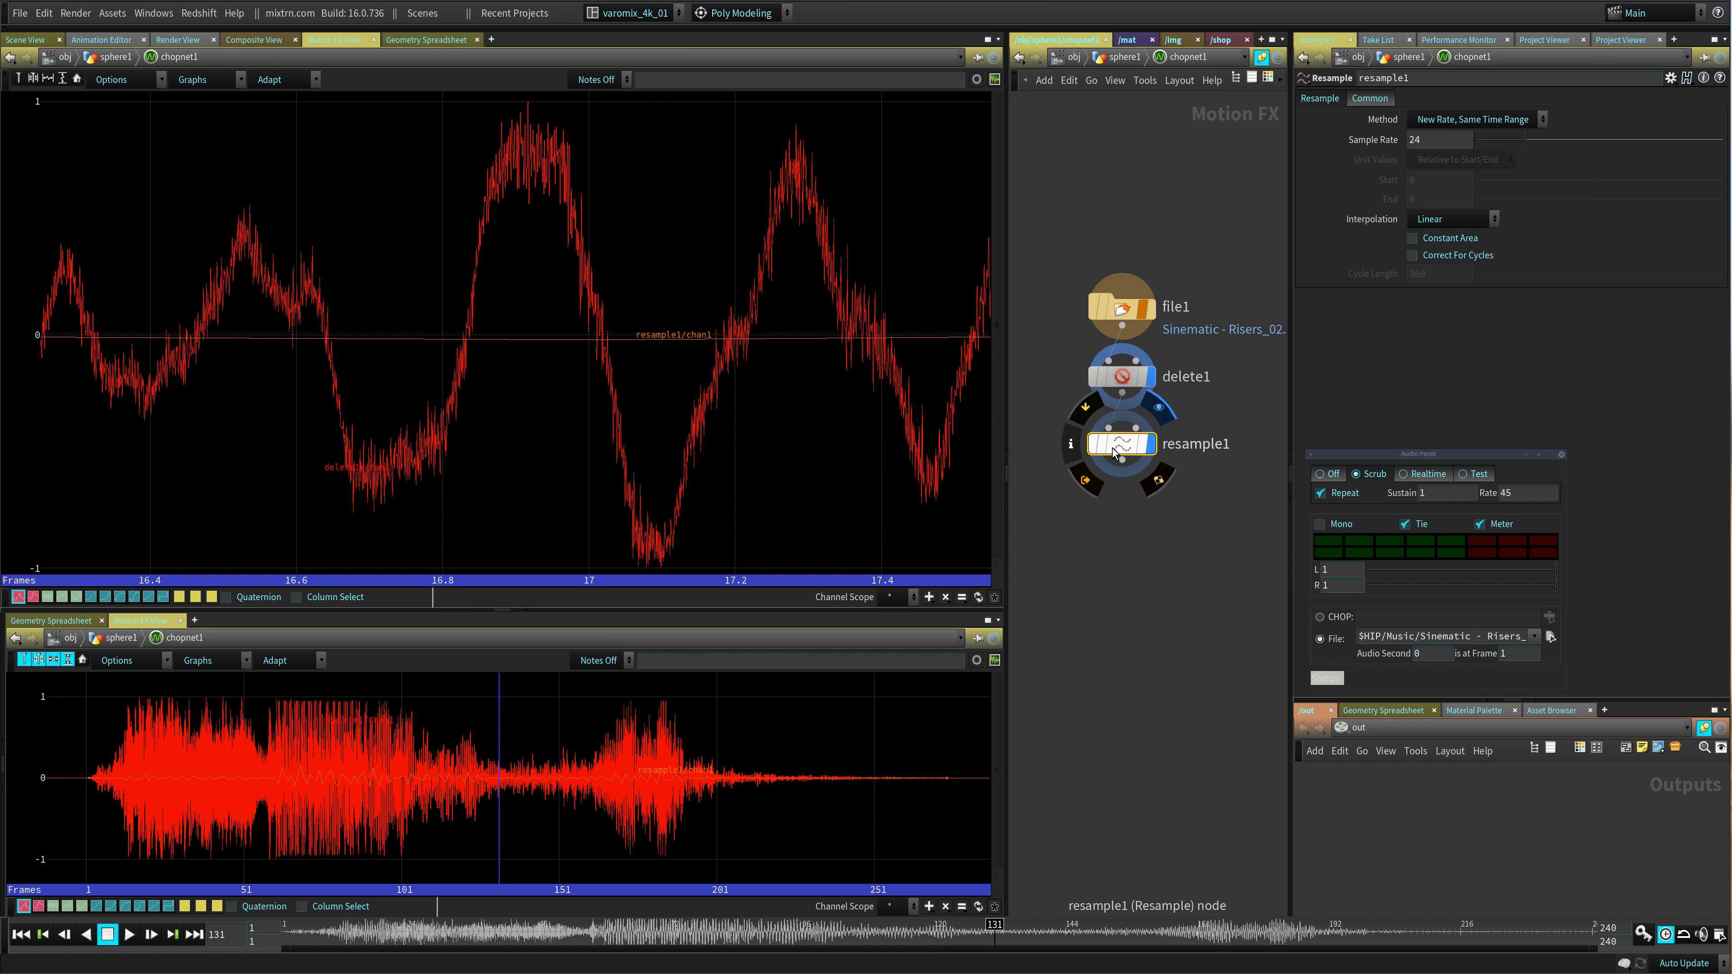
left_click(1151, 376)
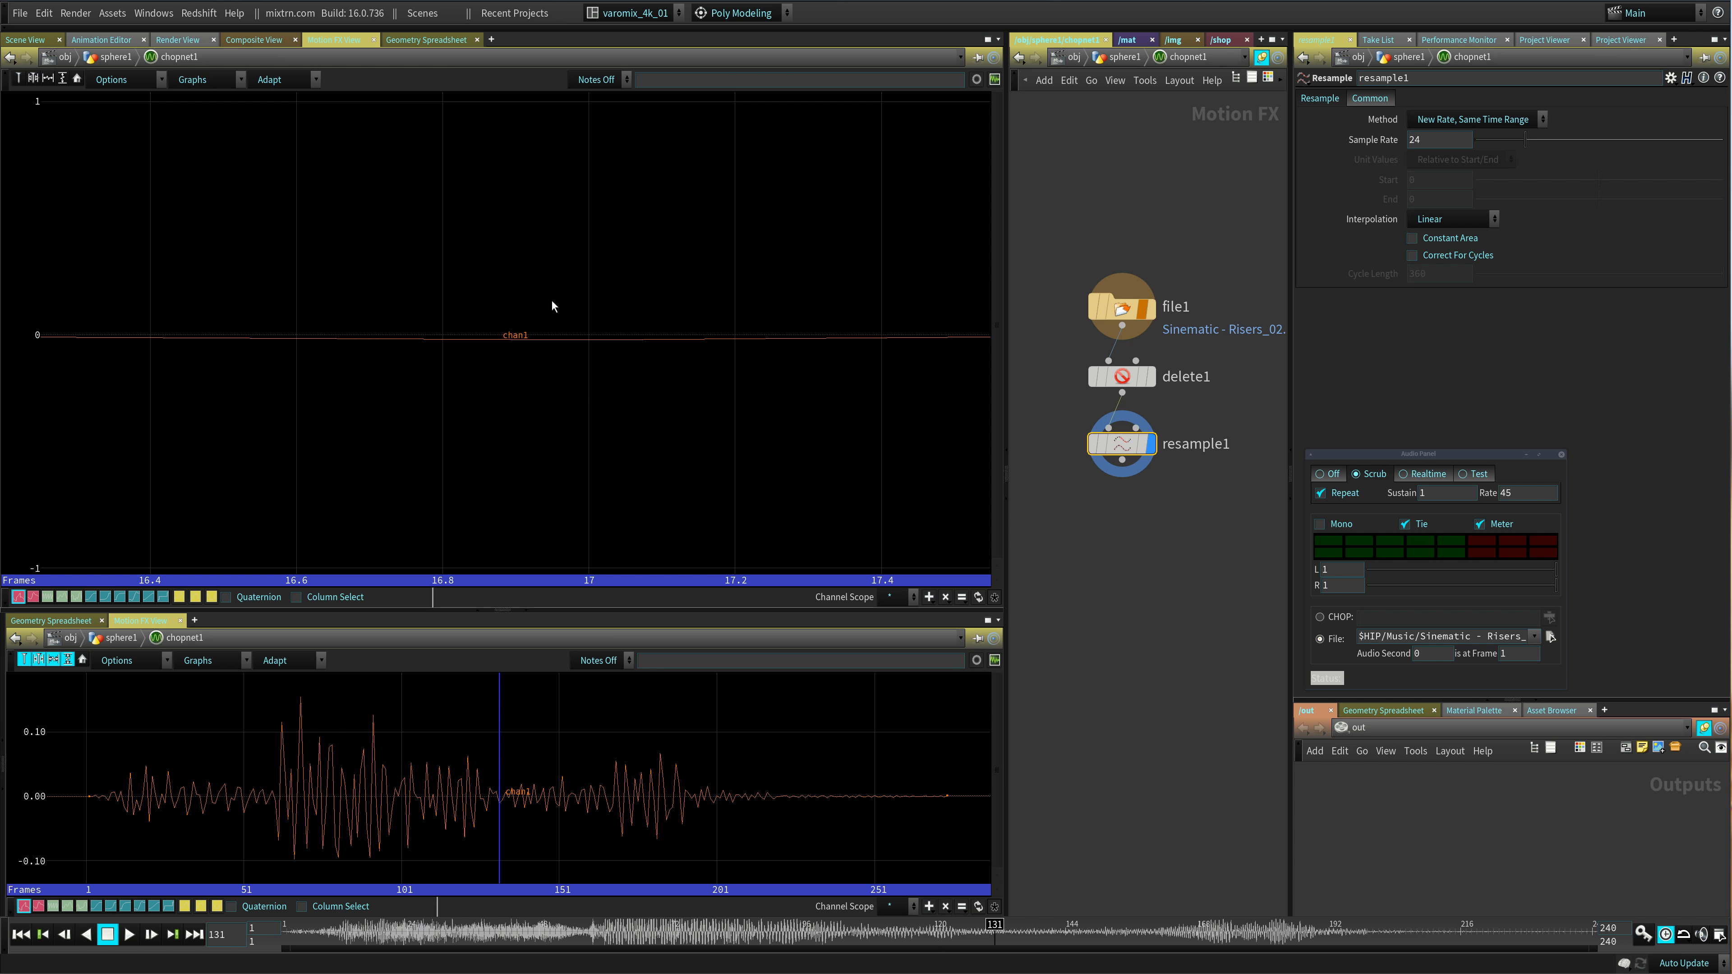
- Set the Resample node's sample rate to 120 and its interpolation to Pulse Preserve
right_click_drag(811, 357, 629, 349)
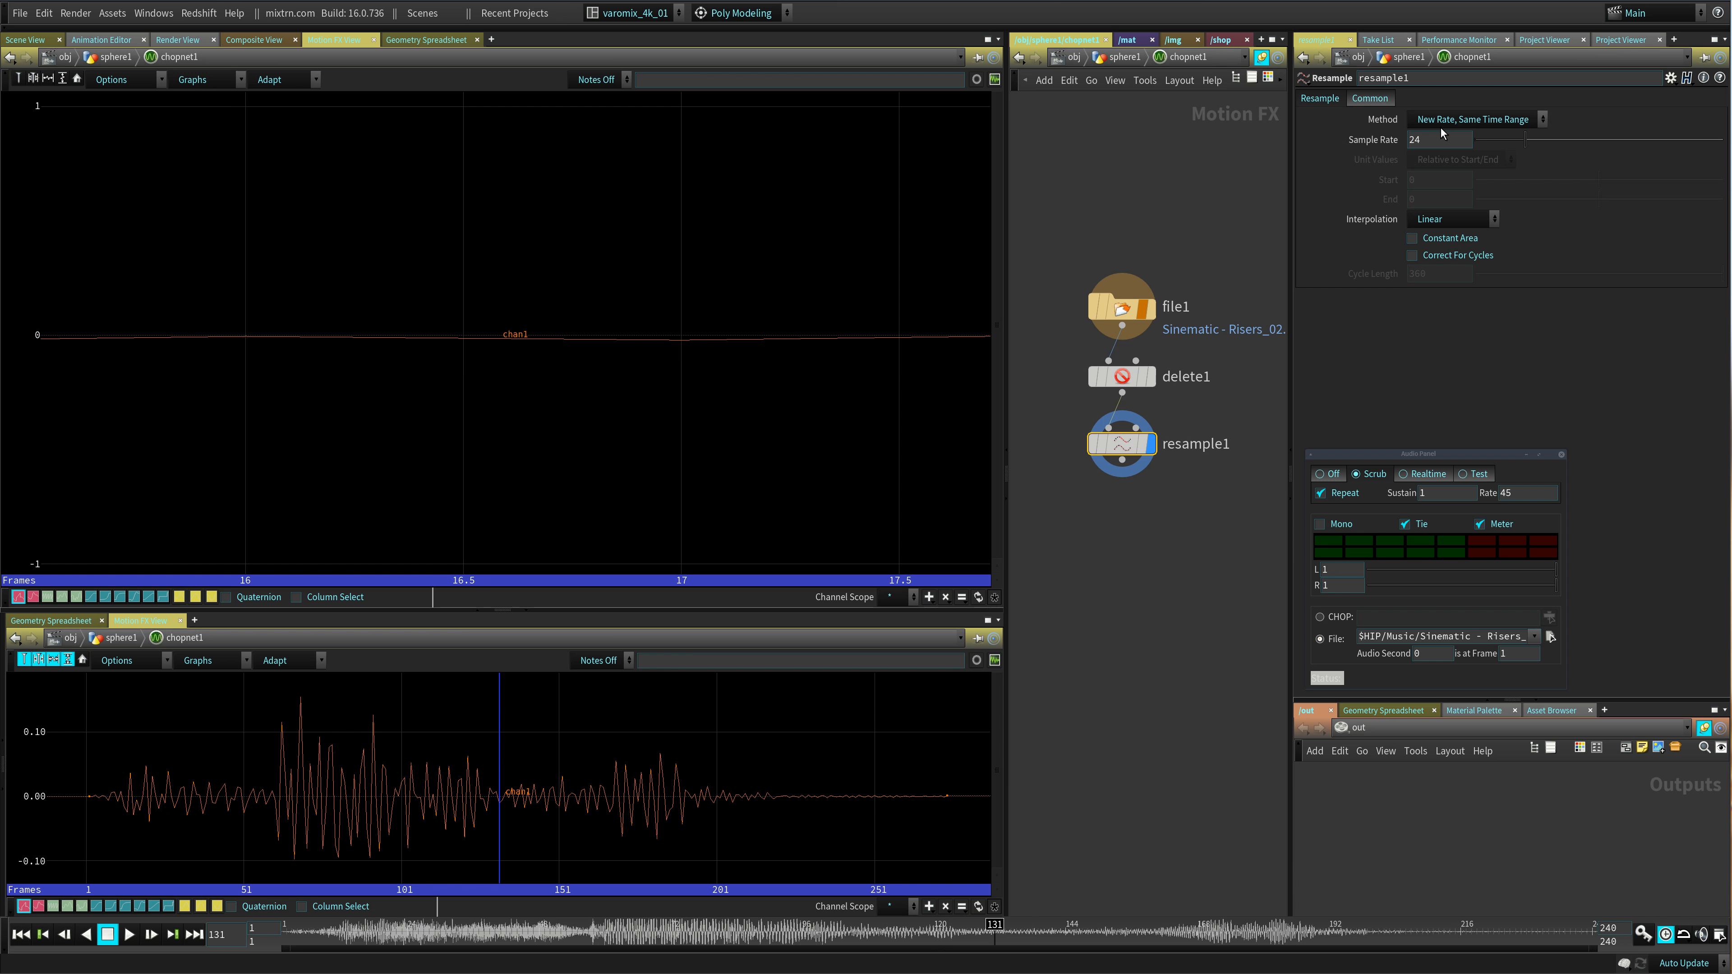
left_click_drag(1525, 139, 1724, 140)
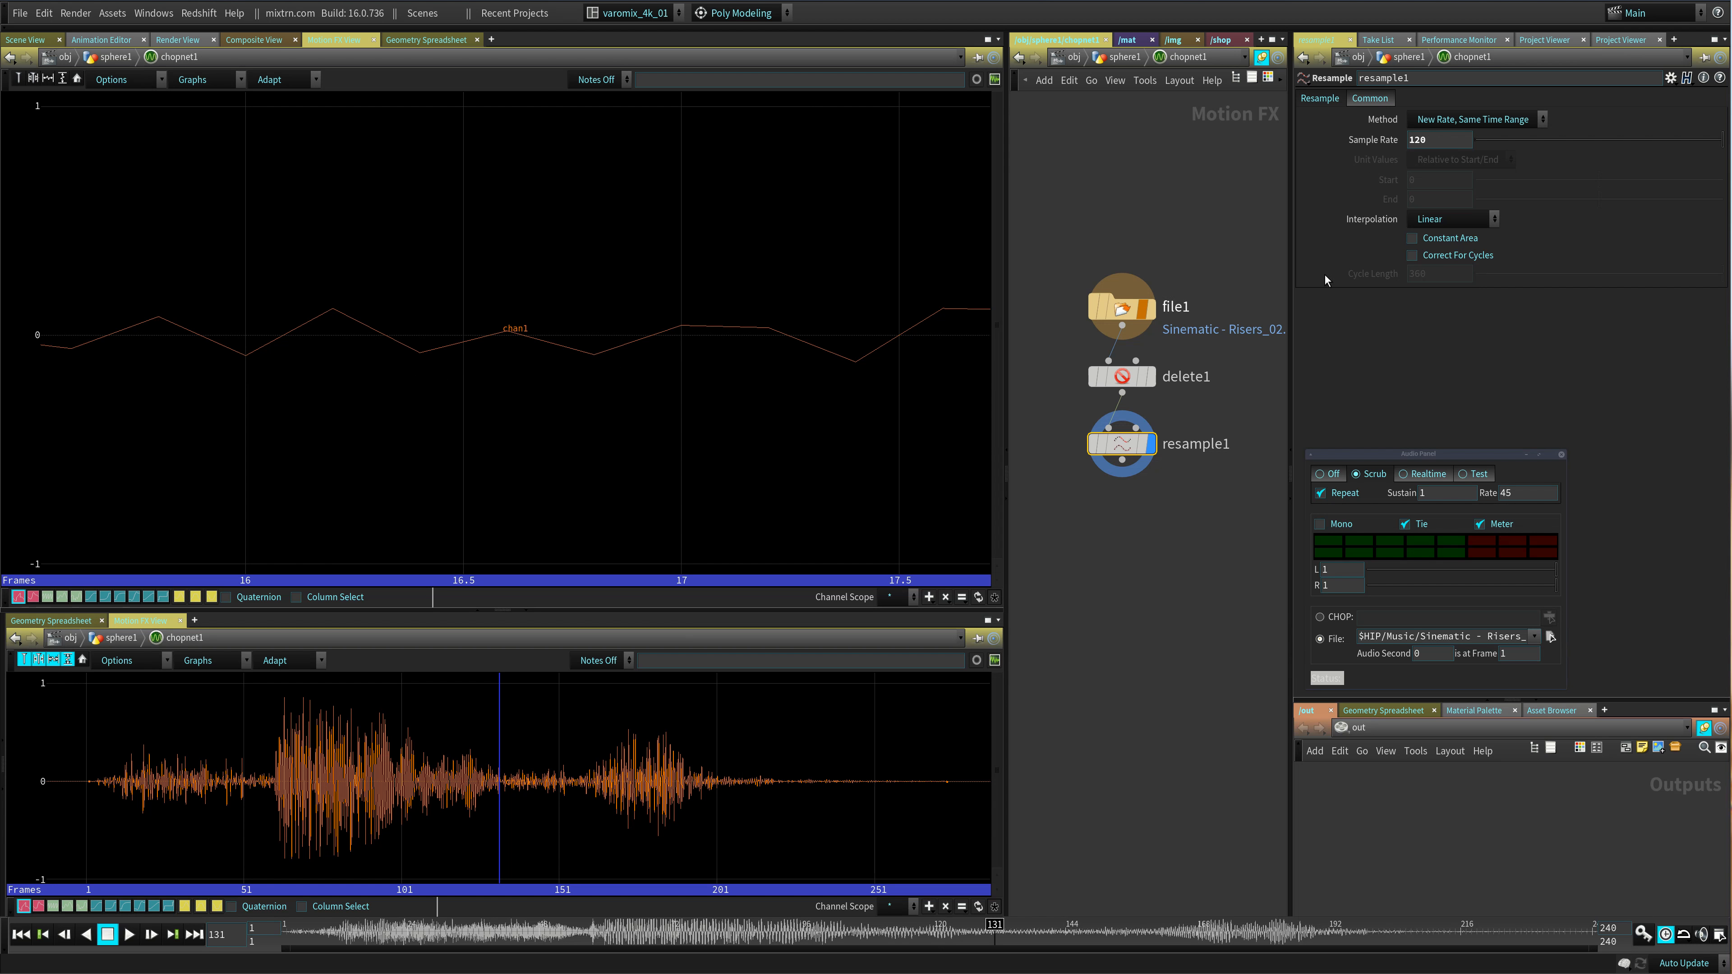
left_click(1445, 219)
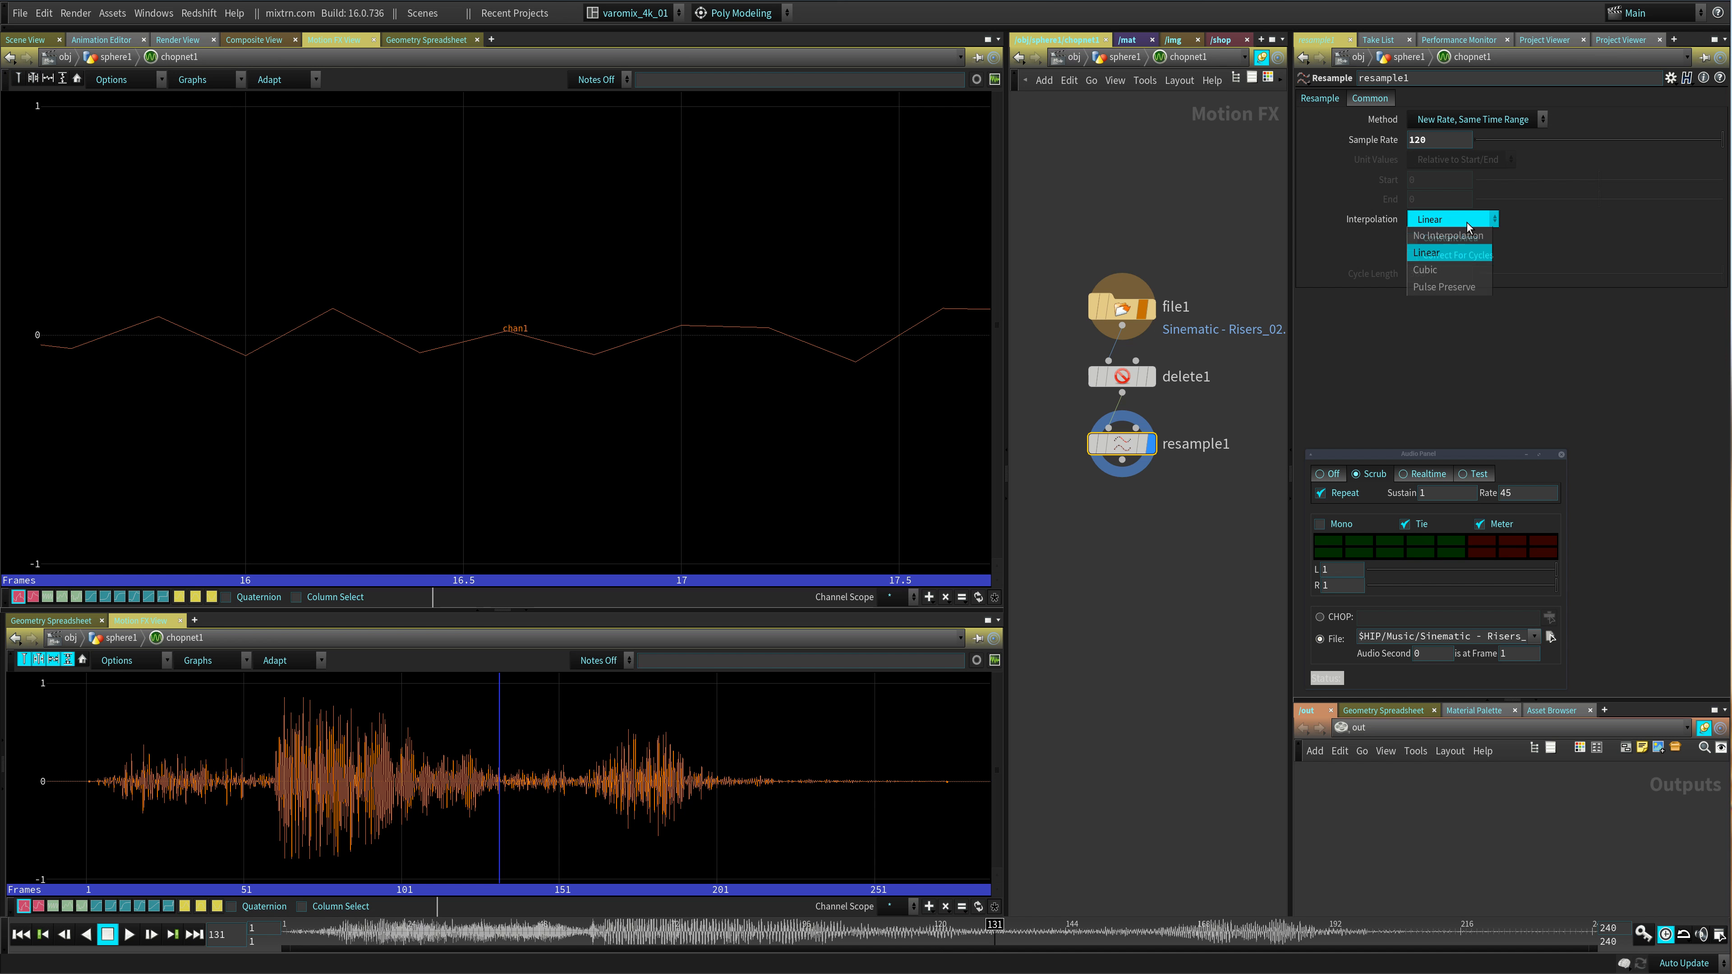
left_click(1447, 288)
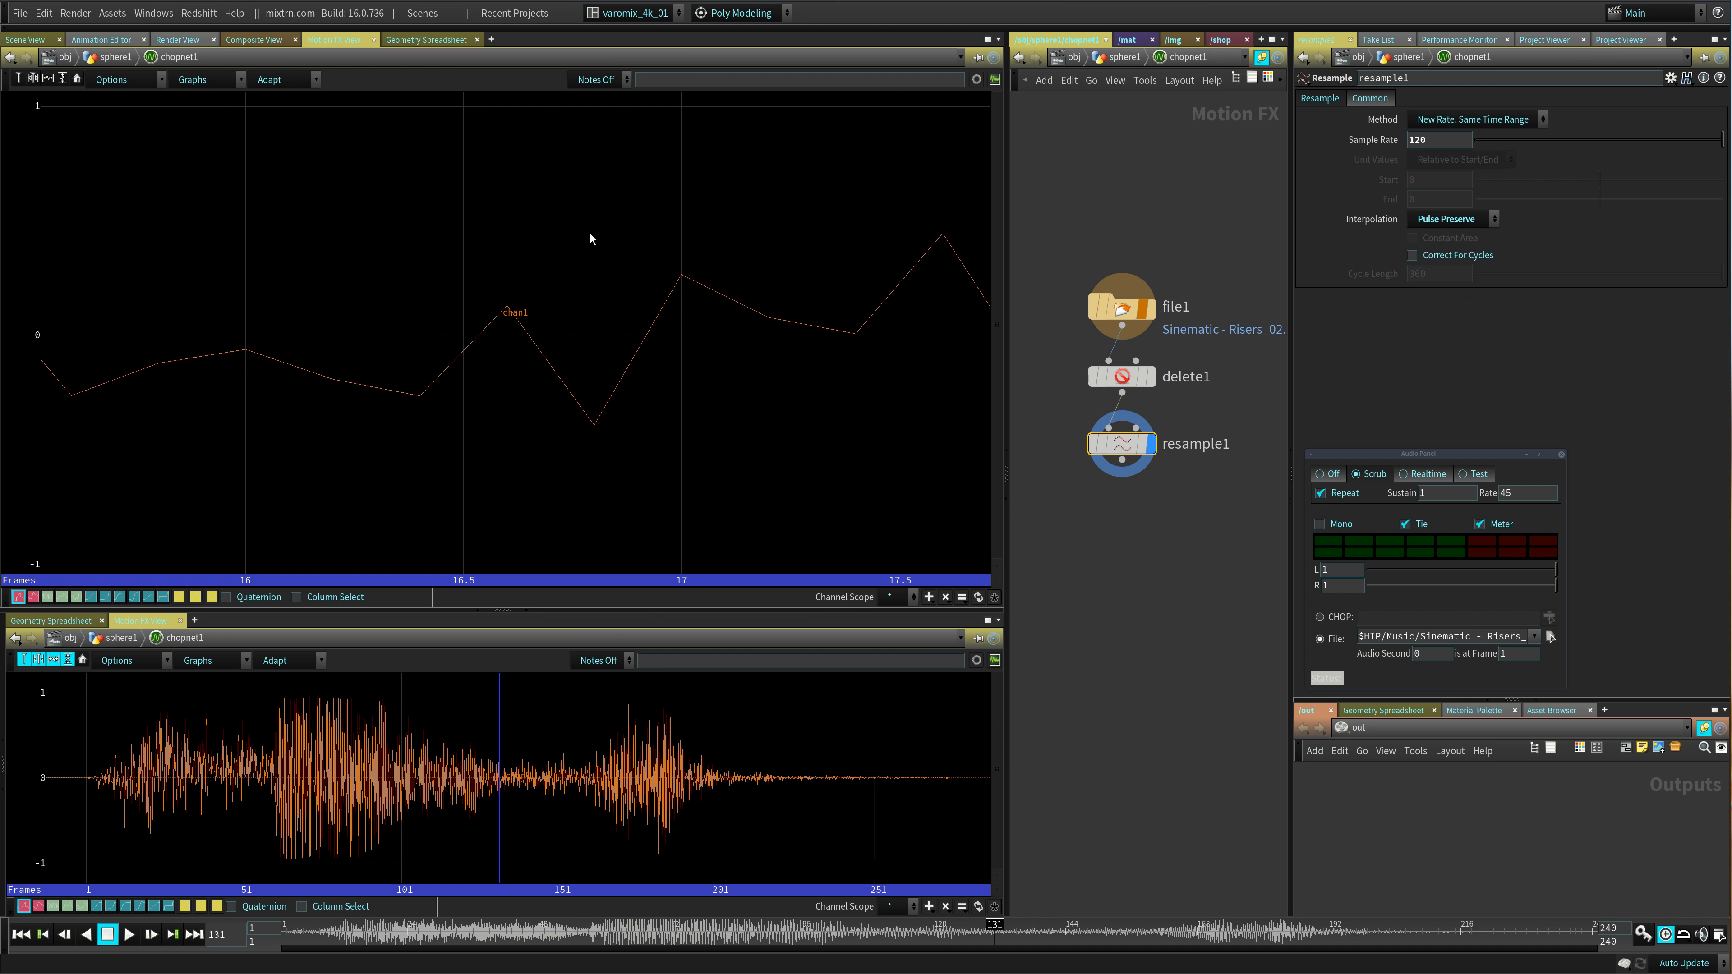
right_click_drag(820, 360, 480, 398)
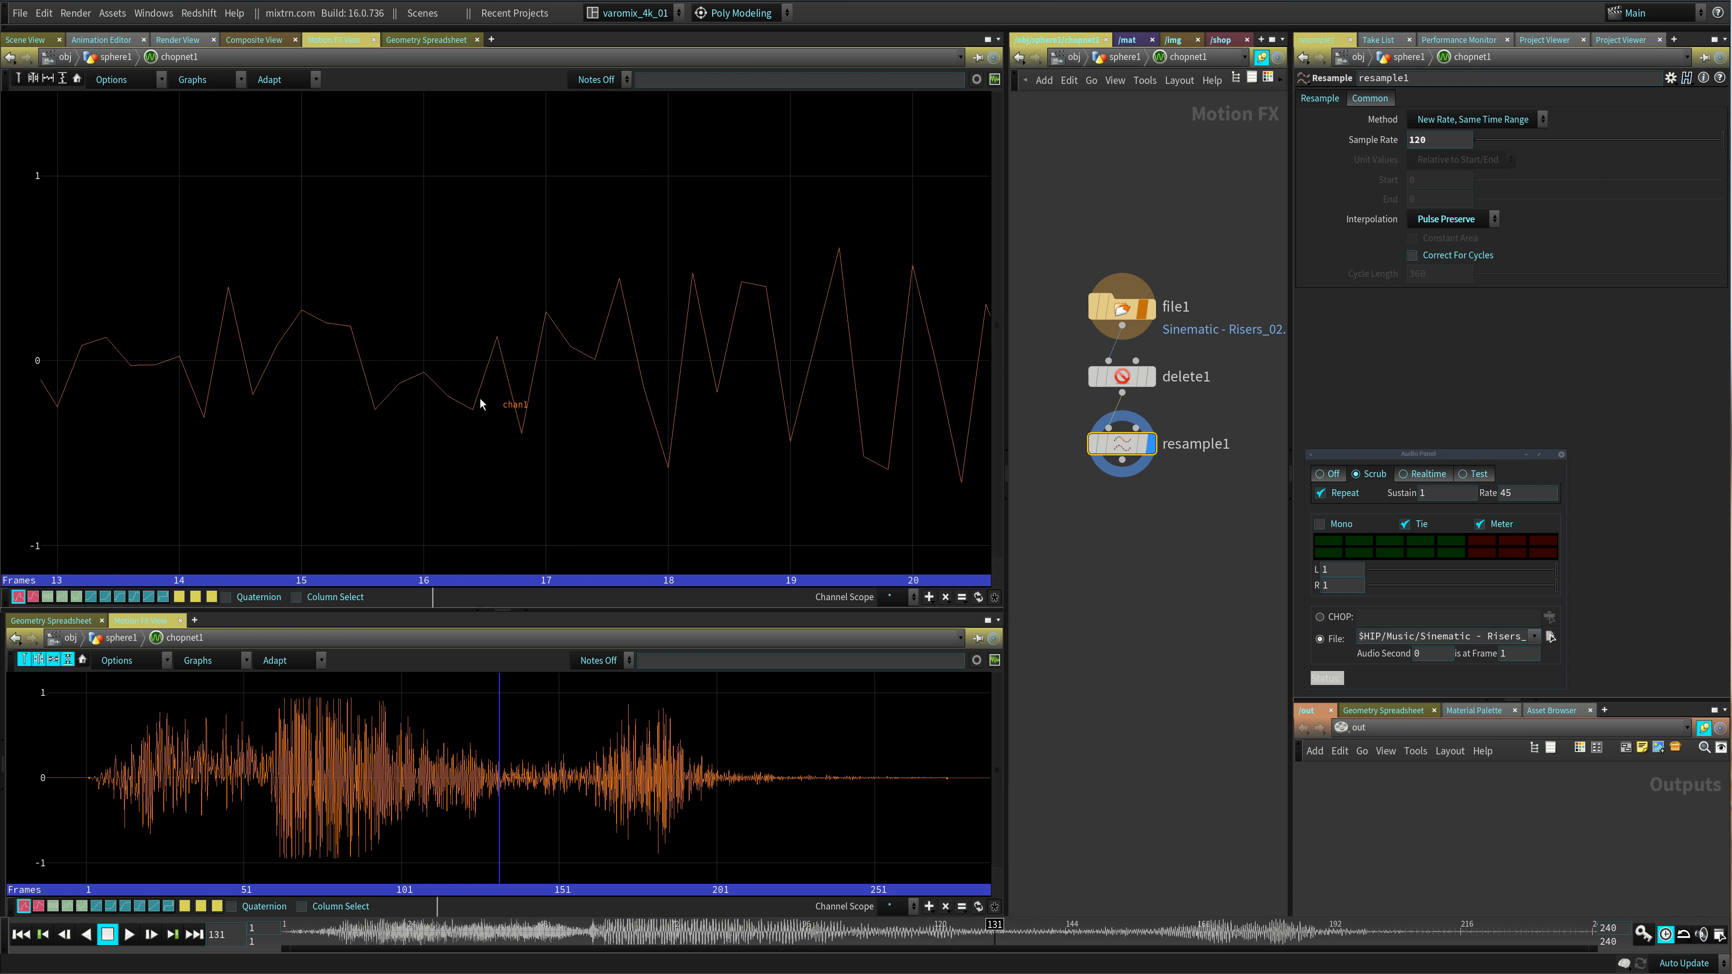
- Turn on the Delete node's display and compare its waveform with the Resample node's curve
left_click(1151, 379)
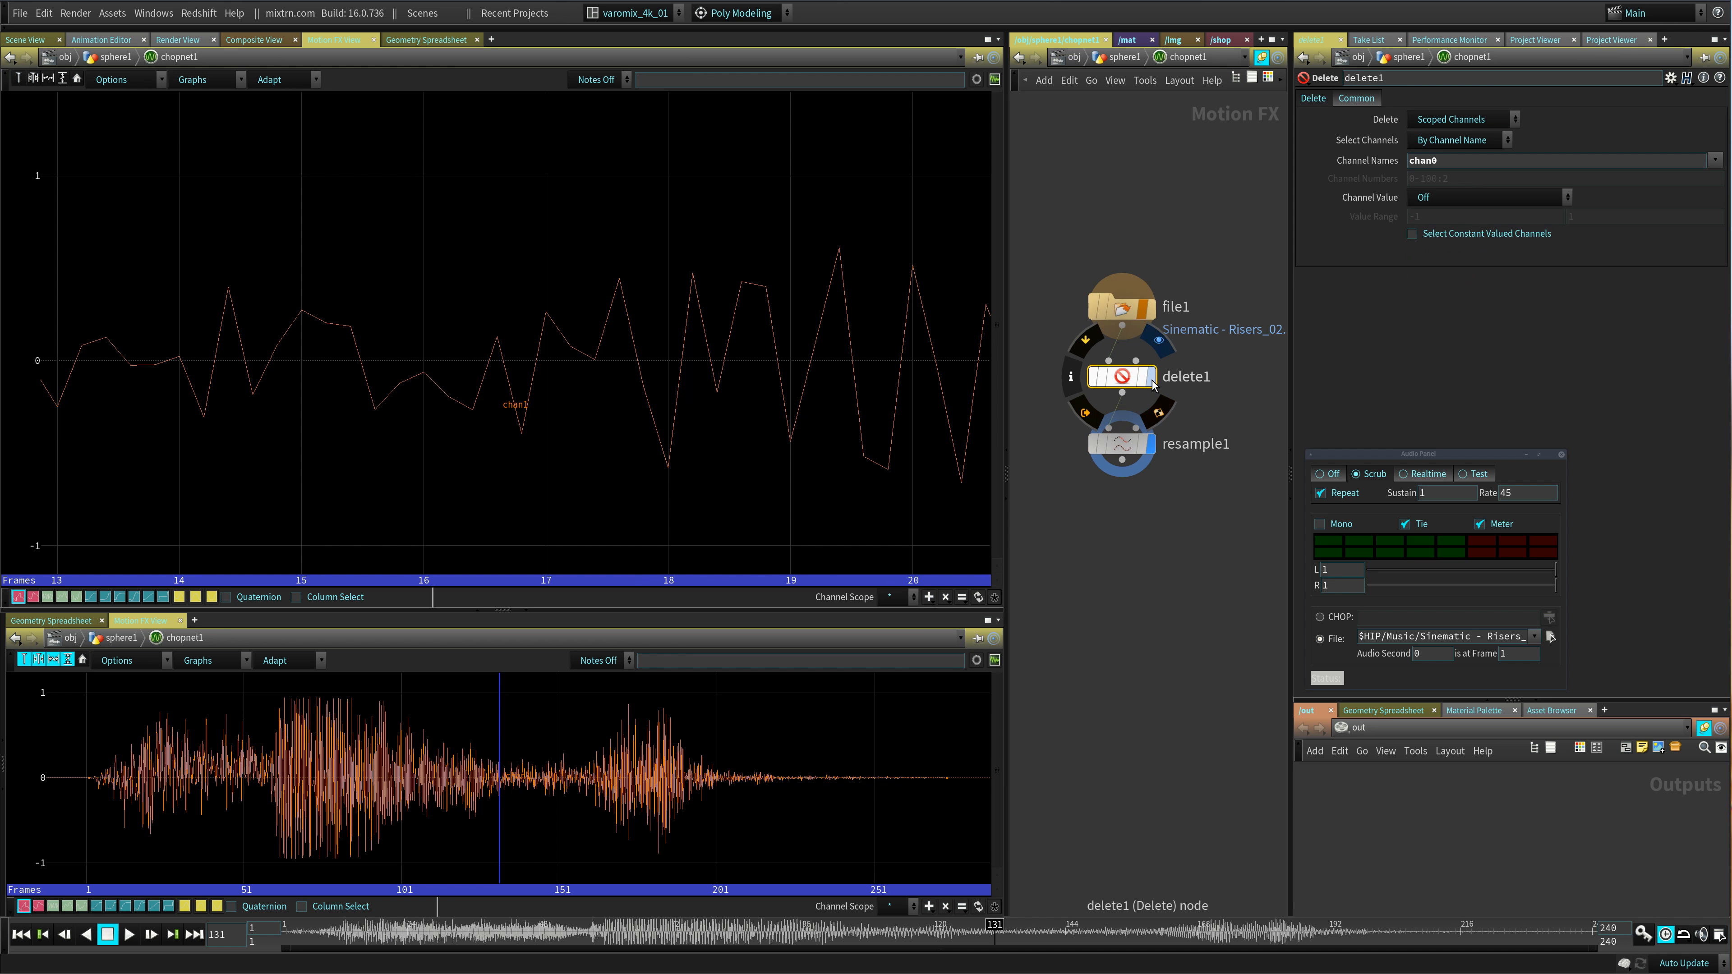
right_click_drag(497, 387, 666, 308)
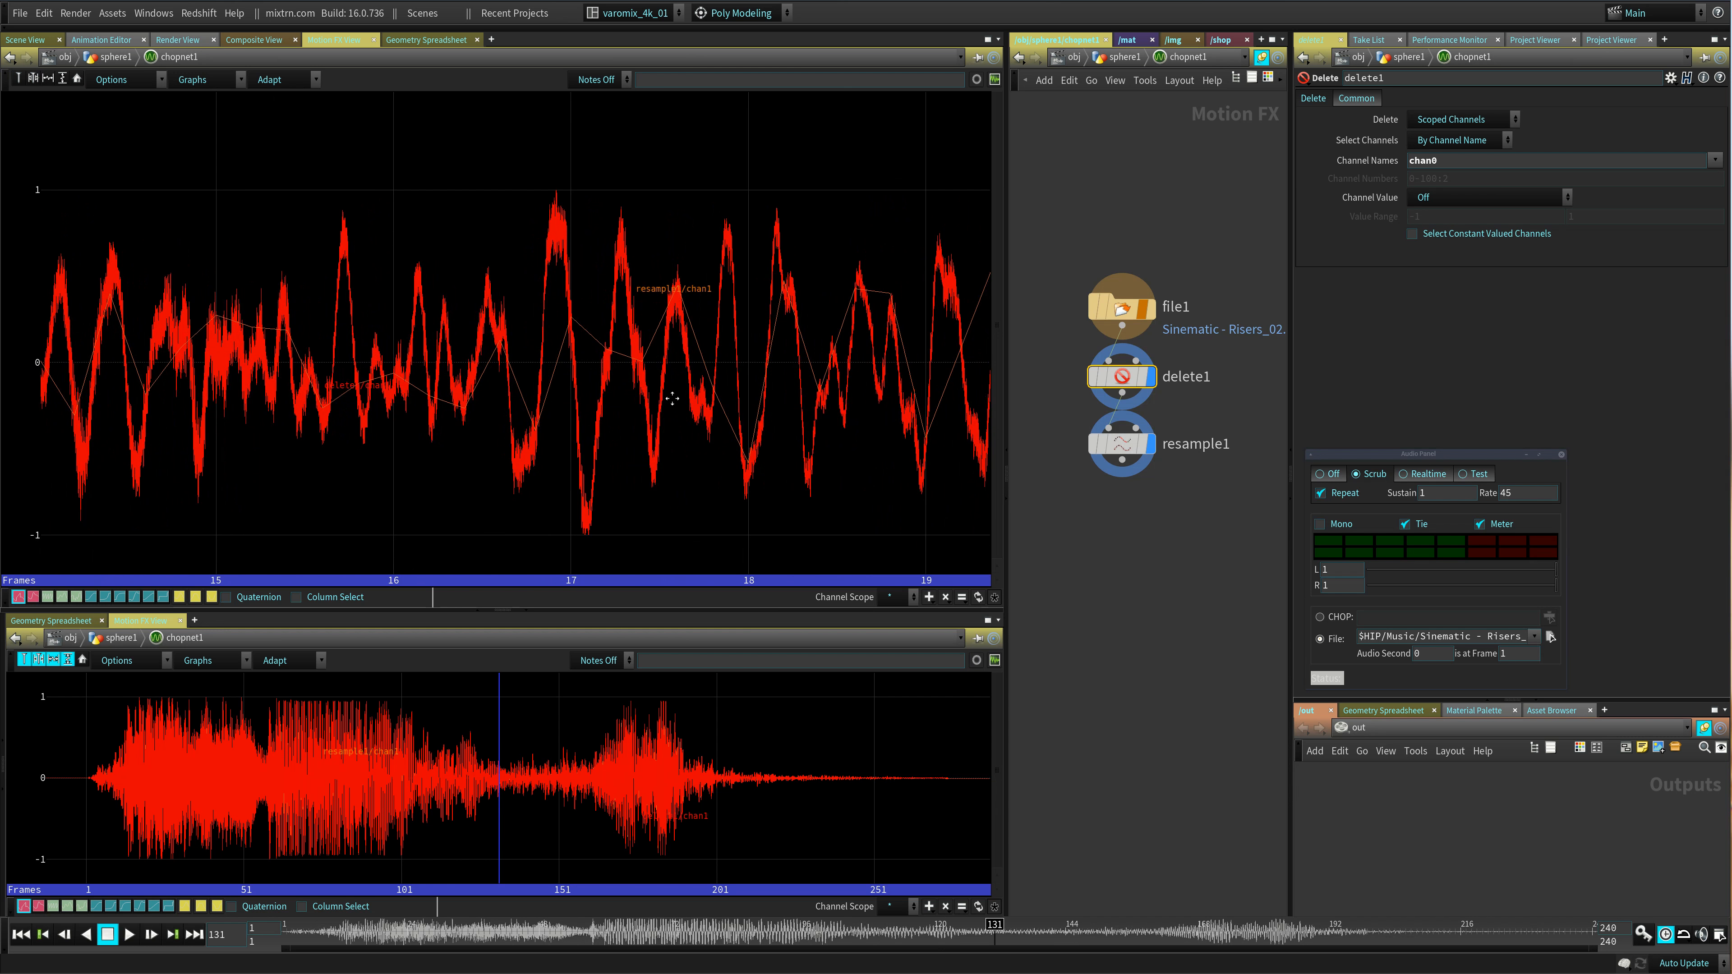
middle_click_drag(666, 307, 585, 288)
right_click_drag(639, 414, 644, 365)
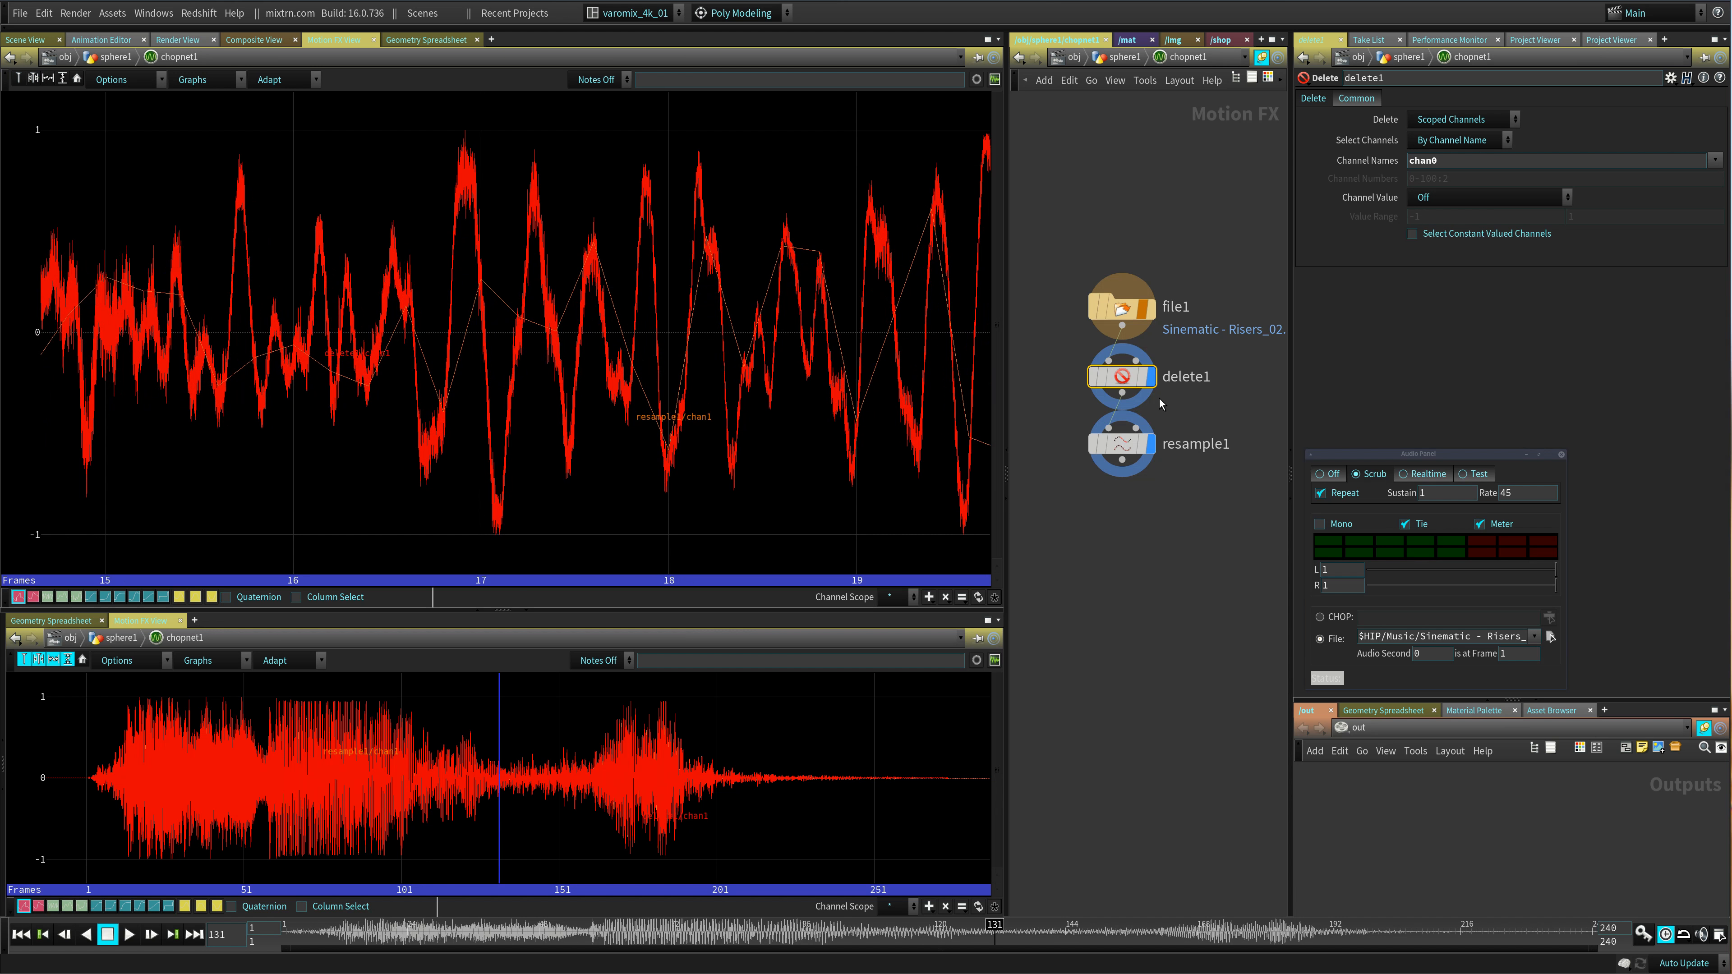
- Set the Resample node's sample rate to 500 and turn off the Delete node's display
left_click(1122, 444)
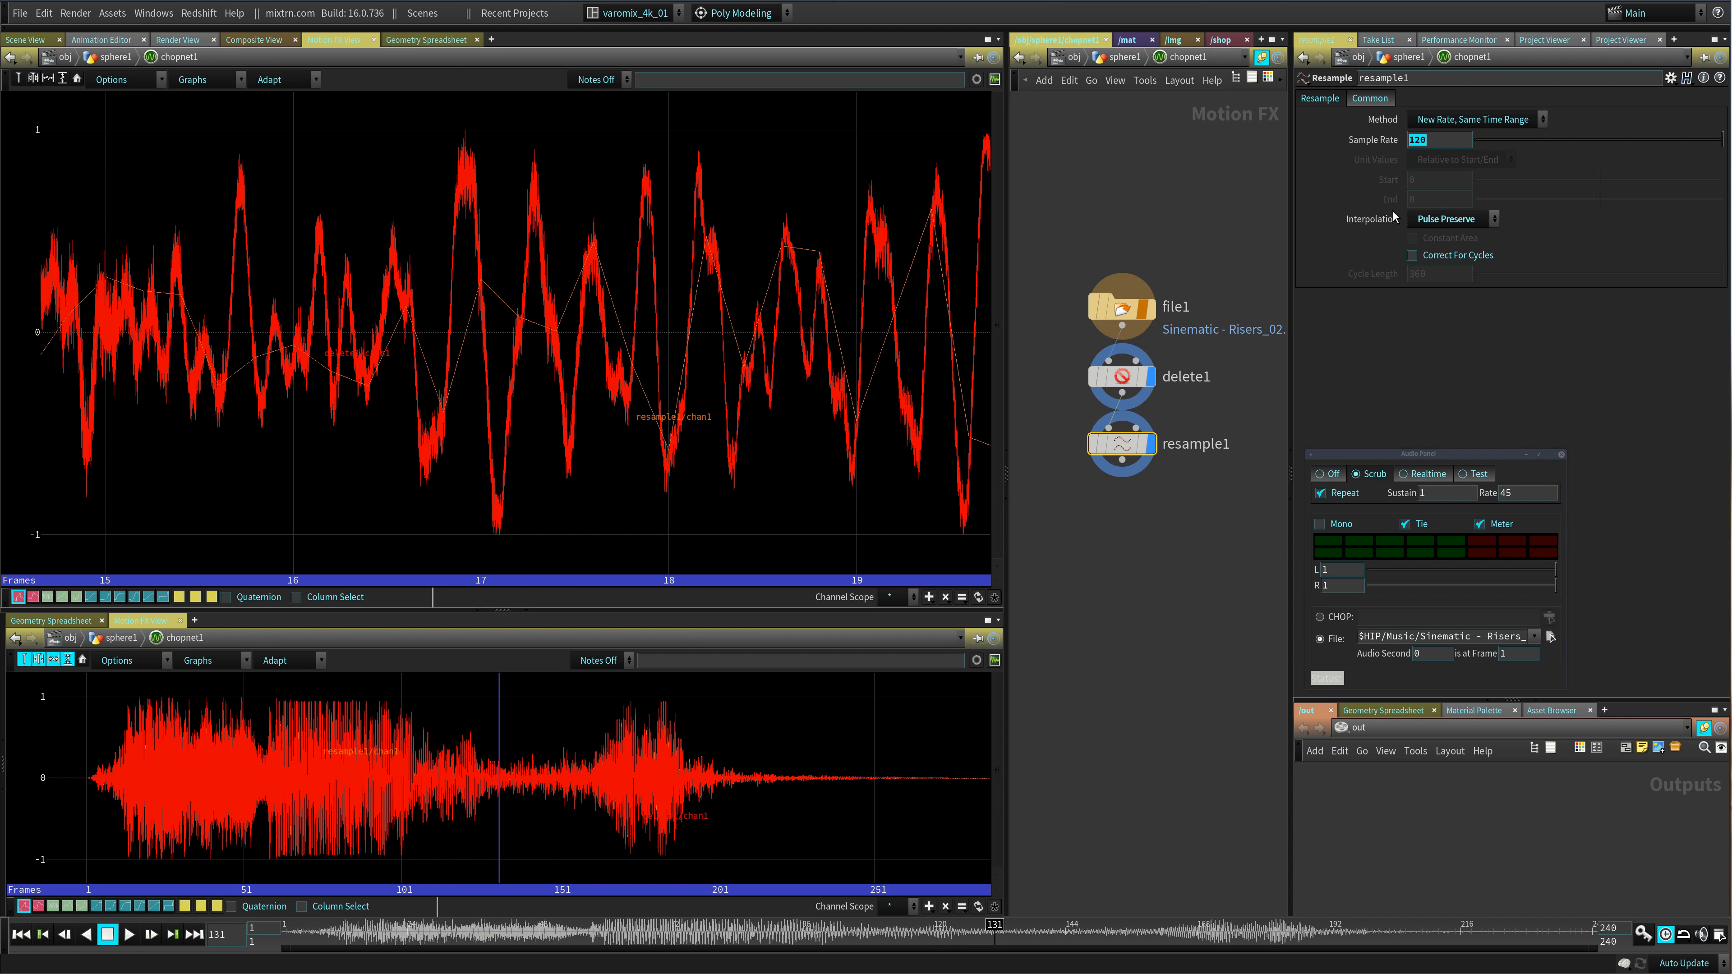
middle_click(1124, 377)
left_click(1448, 144)
type("500")
key("Return")
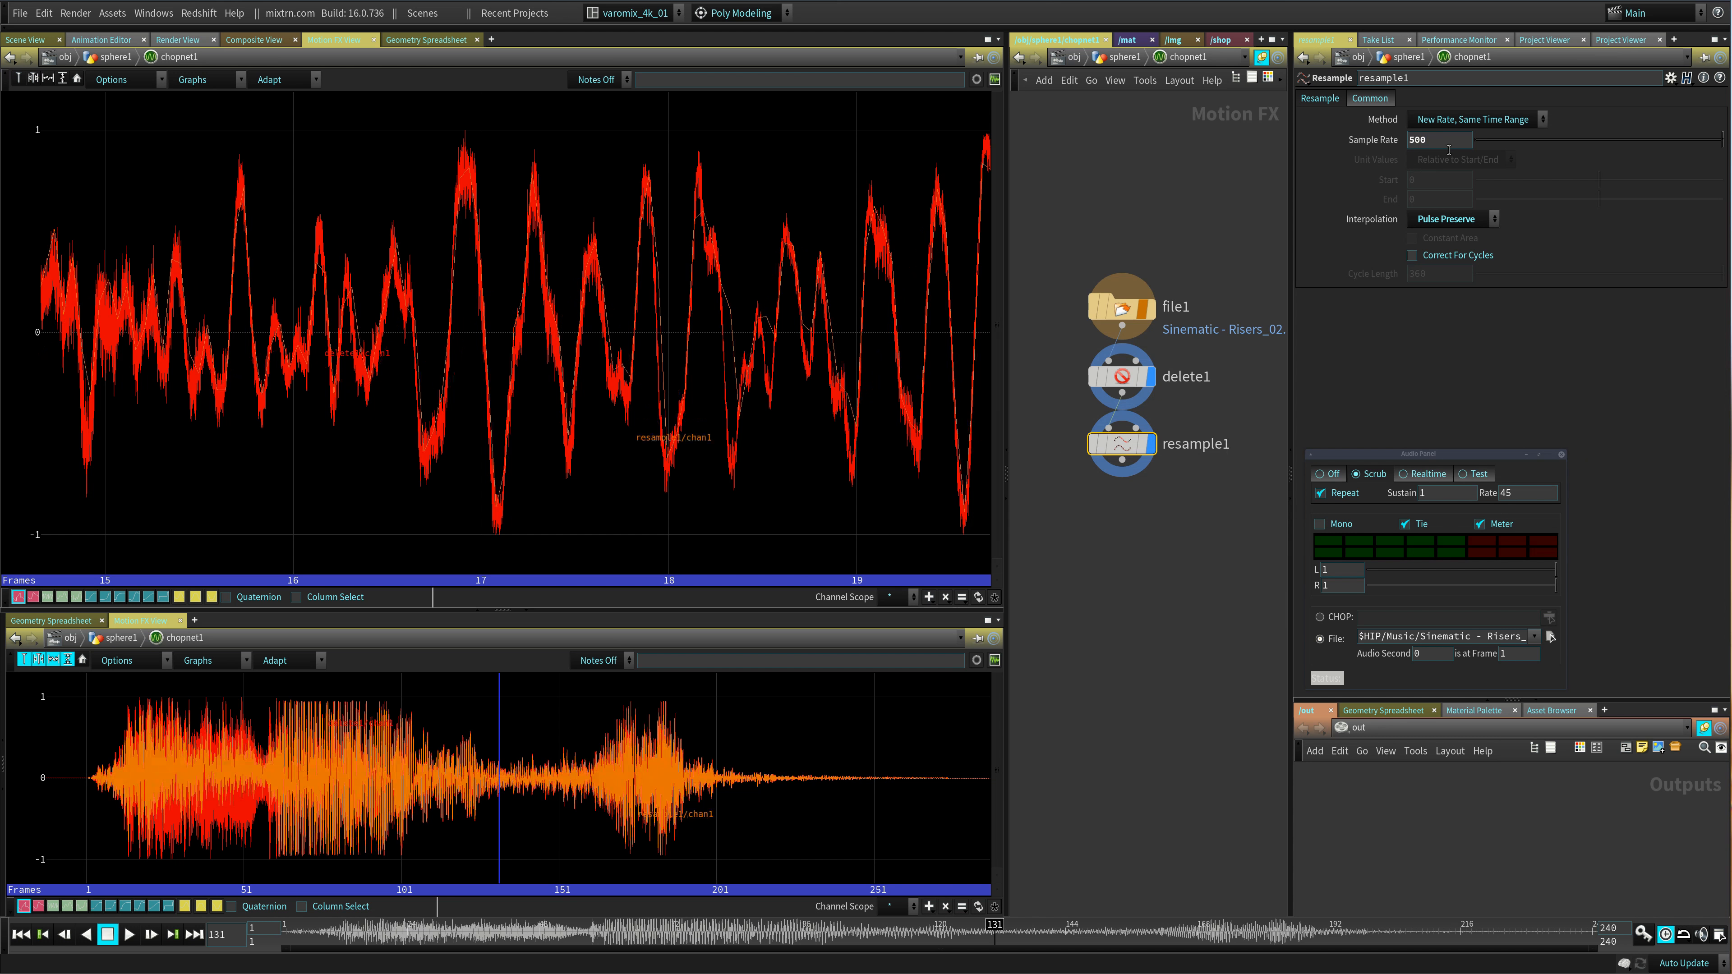
left_click(1151, 377)
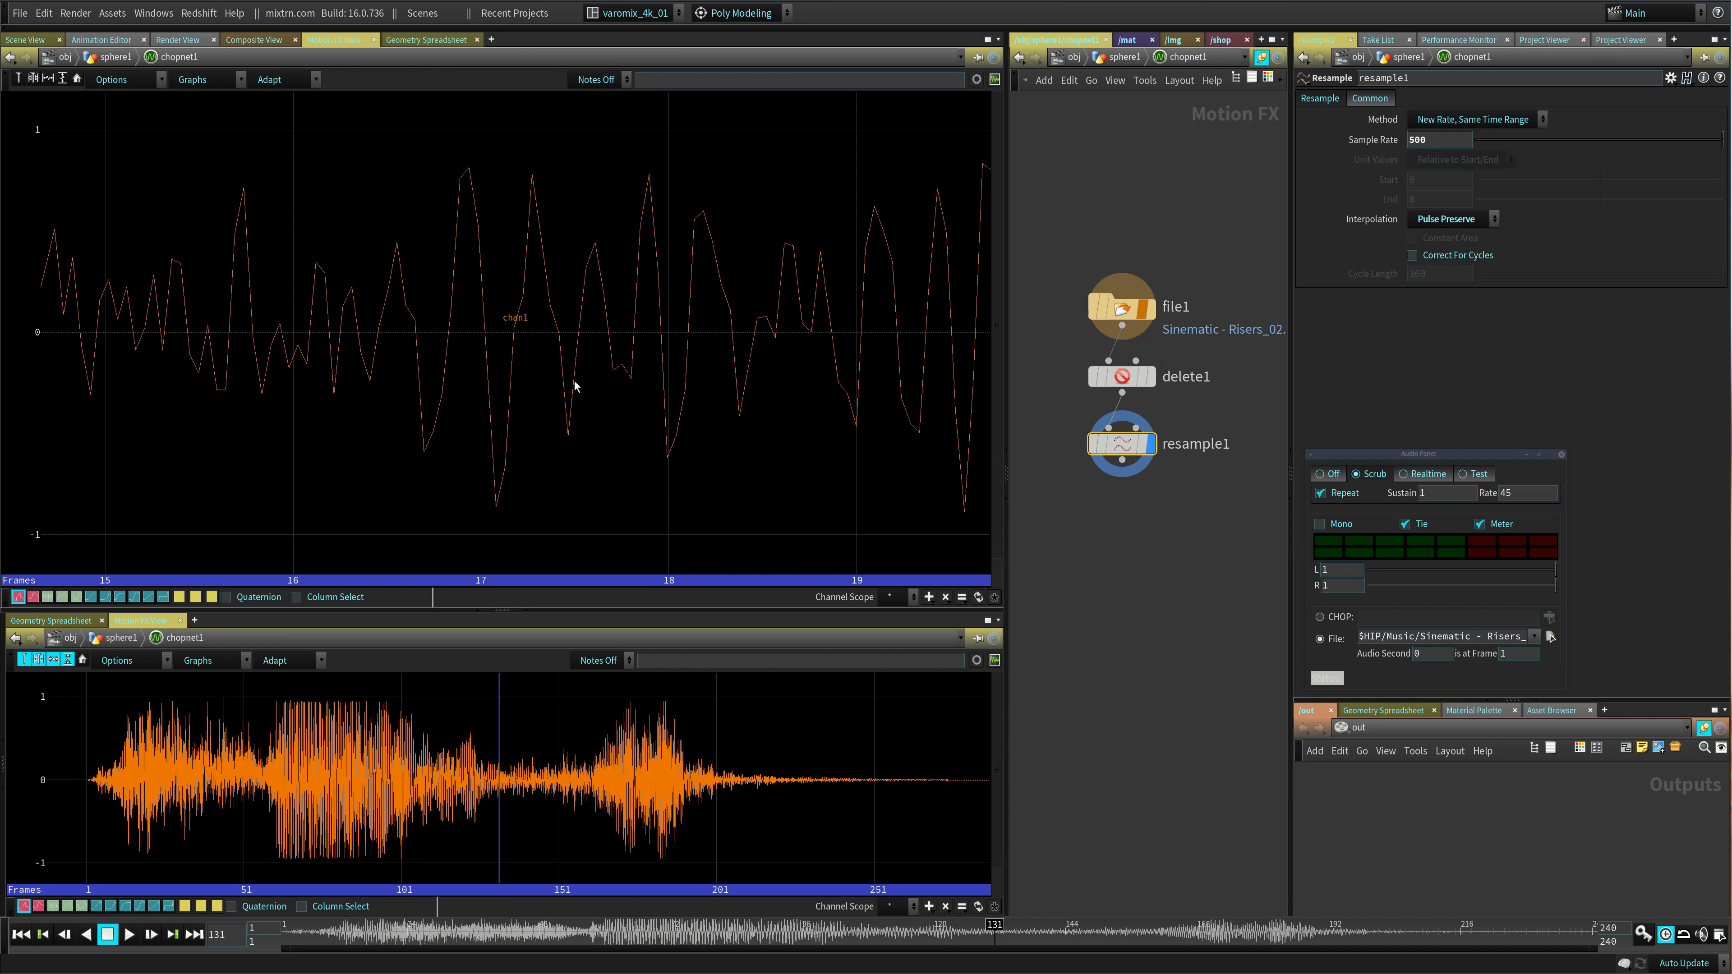
- Examine the resampled curve and compare the sample information of the Resample and Delete nodes
right_click_drag(644, 375, 432, 419)
right_click_drag(853, 355, 682, 403)
middle_click_drag(677, 406, 321, 459)
right_click_drag(716, 412, 382, 468)
mouse_move(886, 450)
middle_mouse_down()
mouse_move(481, 456)
mouse_move(913, 451)
middle_mouse_up()
right_click_drag(665, 449, 852, 426)
middle_click_drag(905, 425, 567, 437)
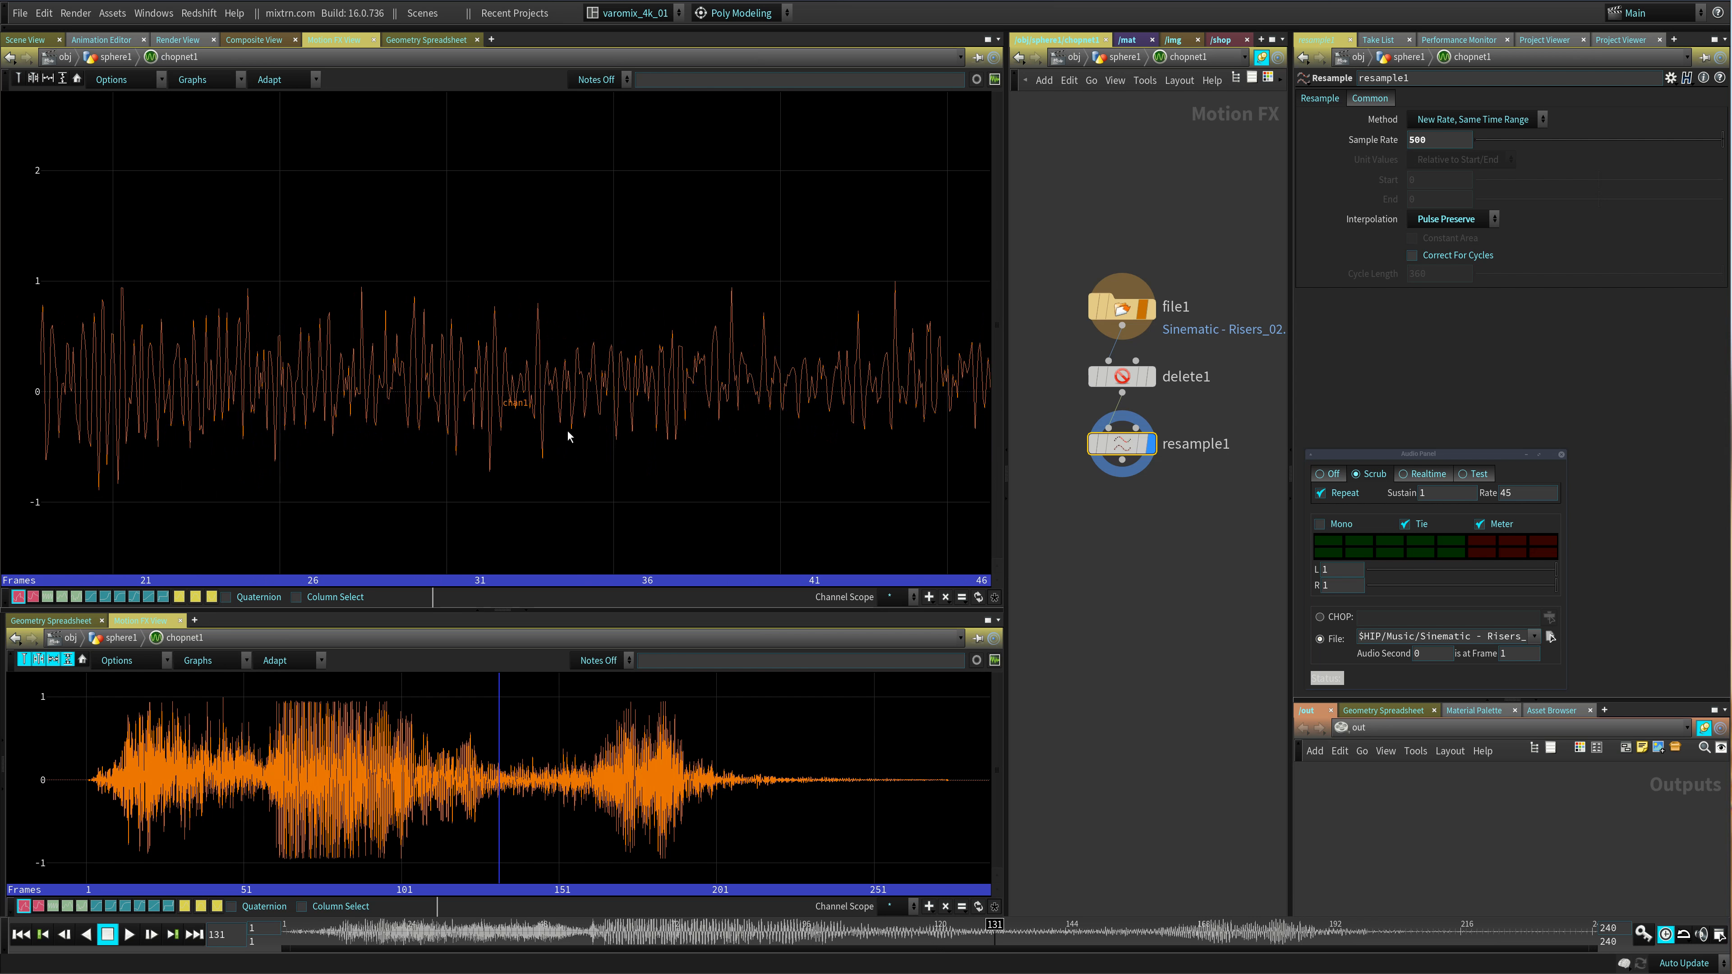
middle_click(1126, 449)
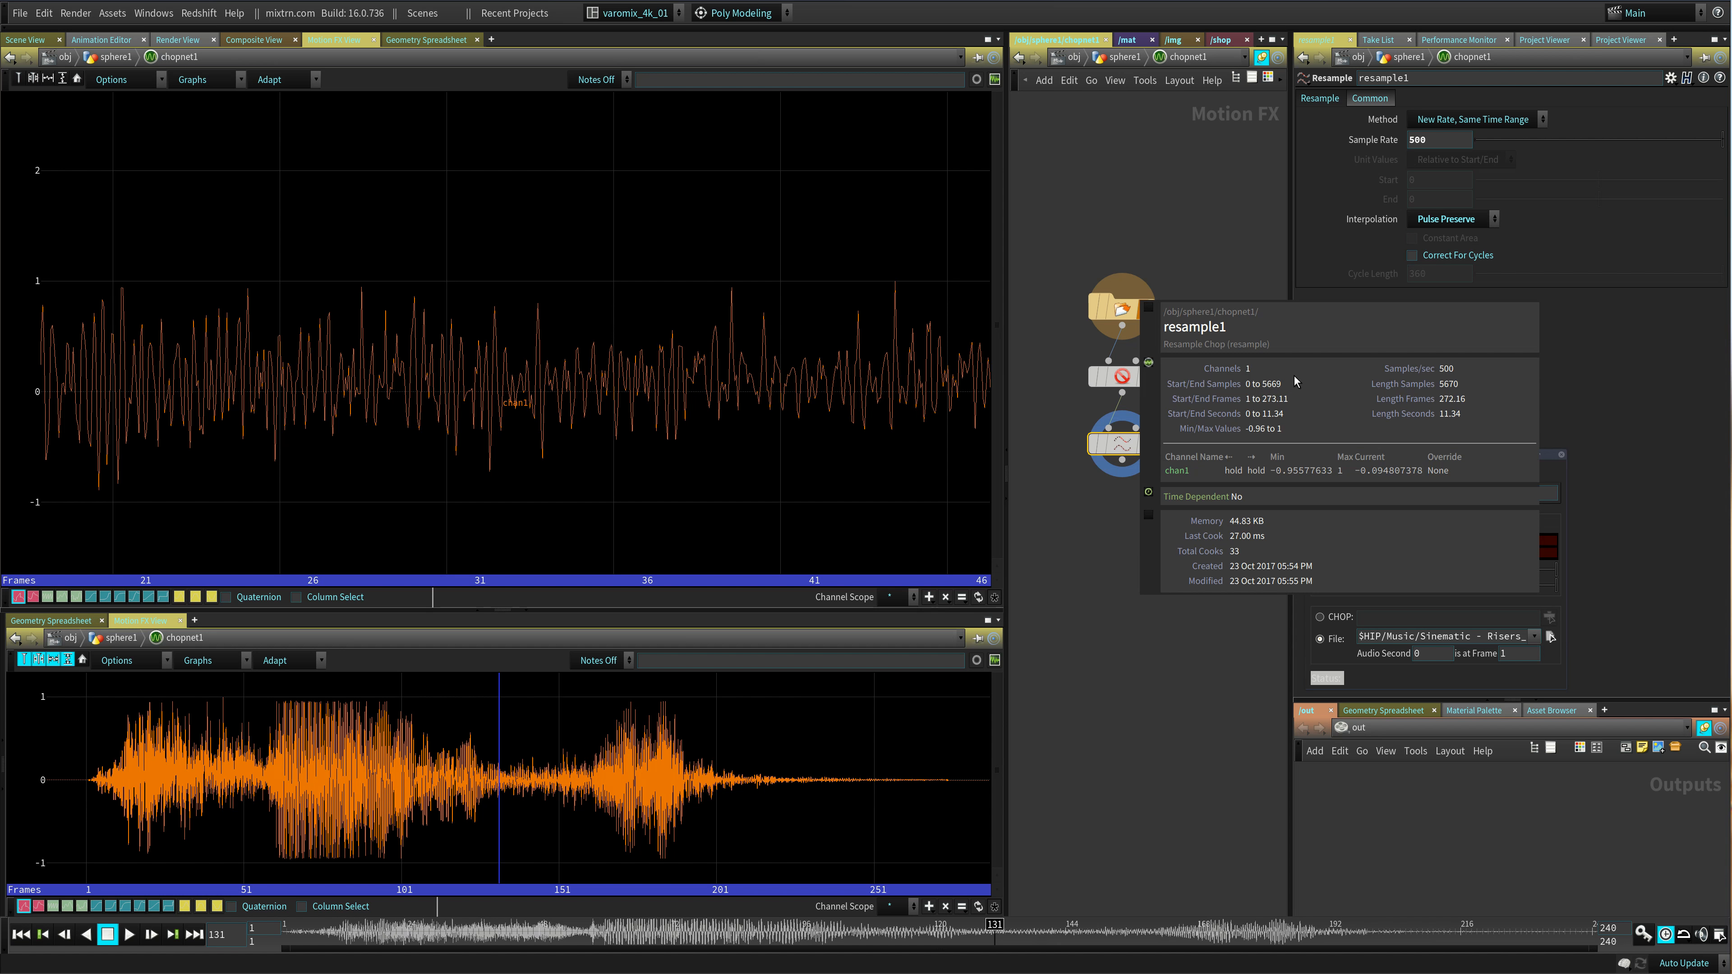
left_click(1130, 386)
middle_click(1132, 385)
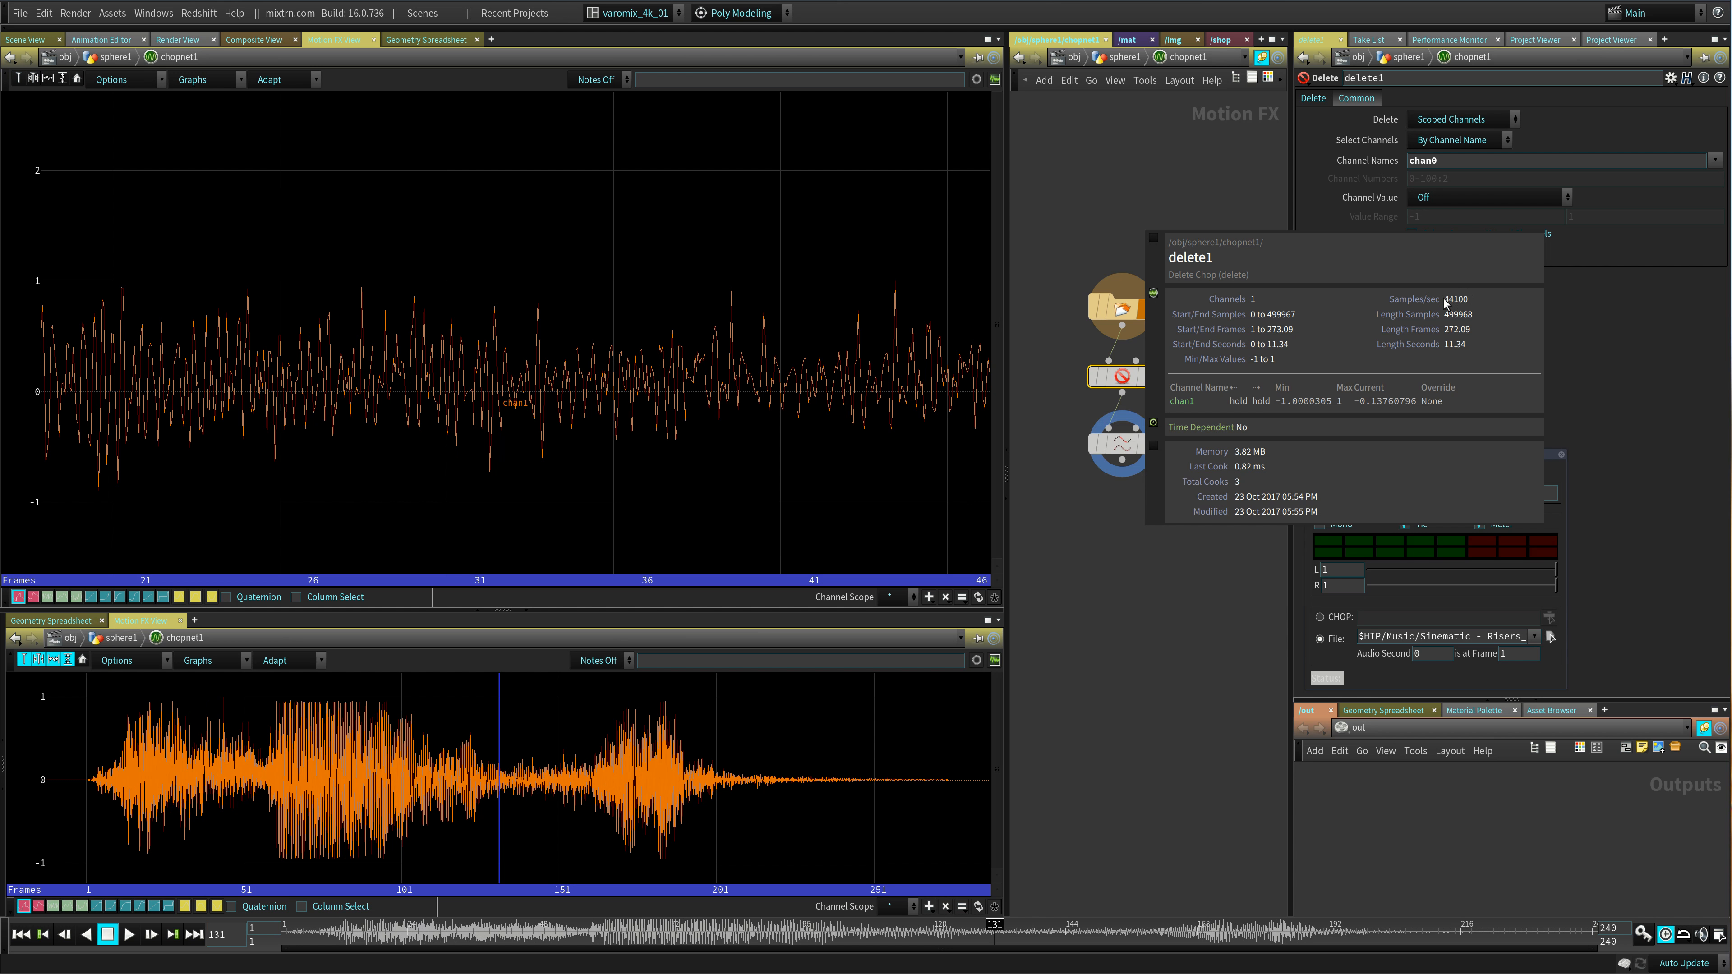
middle_click(1122, 443)
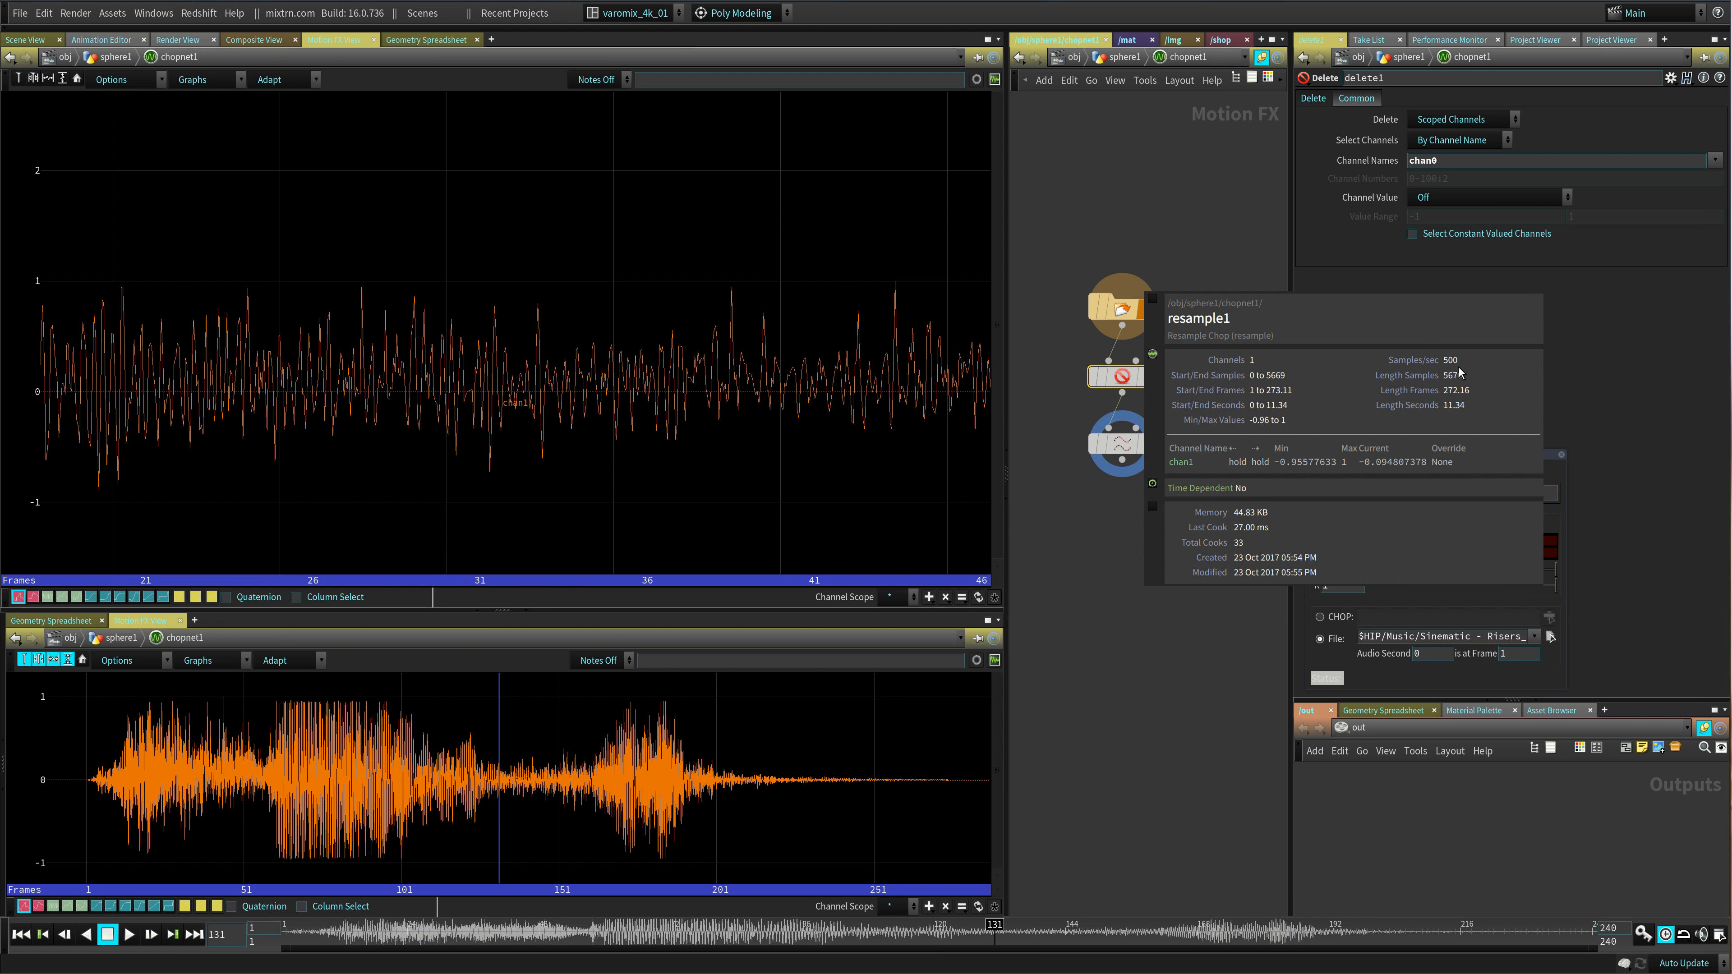
- Set the Resample node's sample rate to 200
left_click(1191, 447)
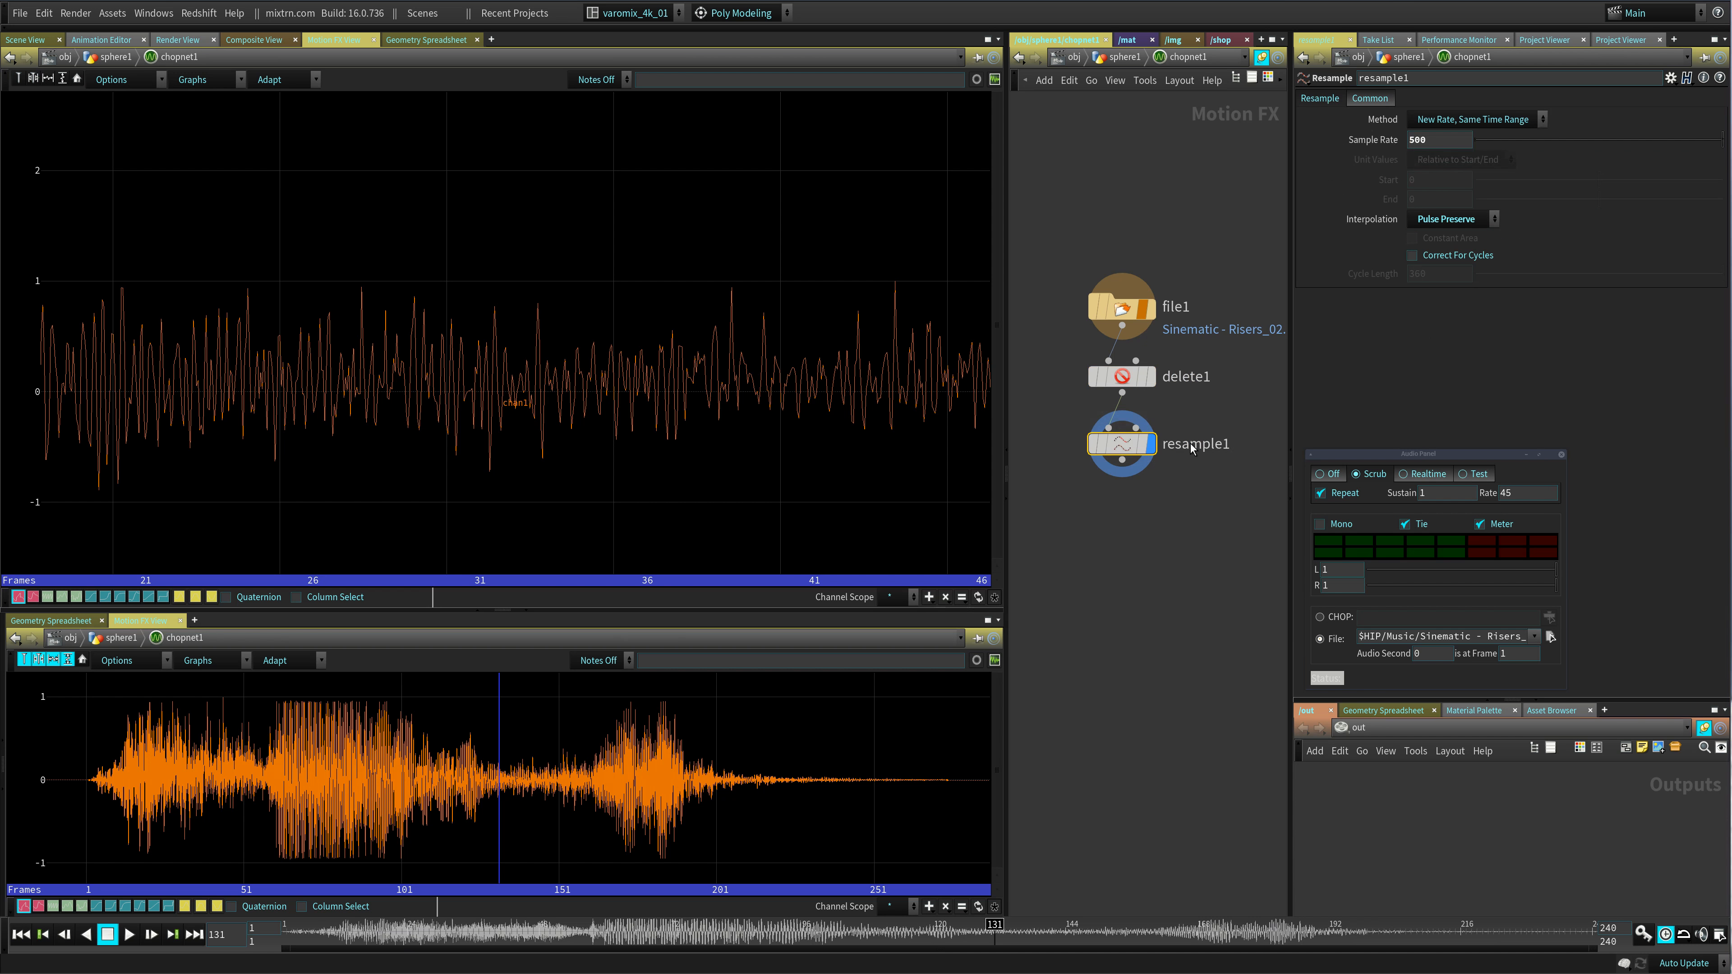
double_click(1440, 139)
type("200")
key("Return")
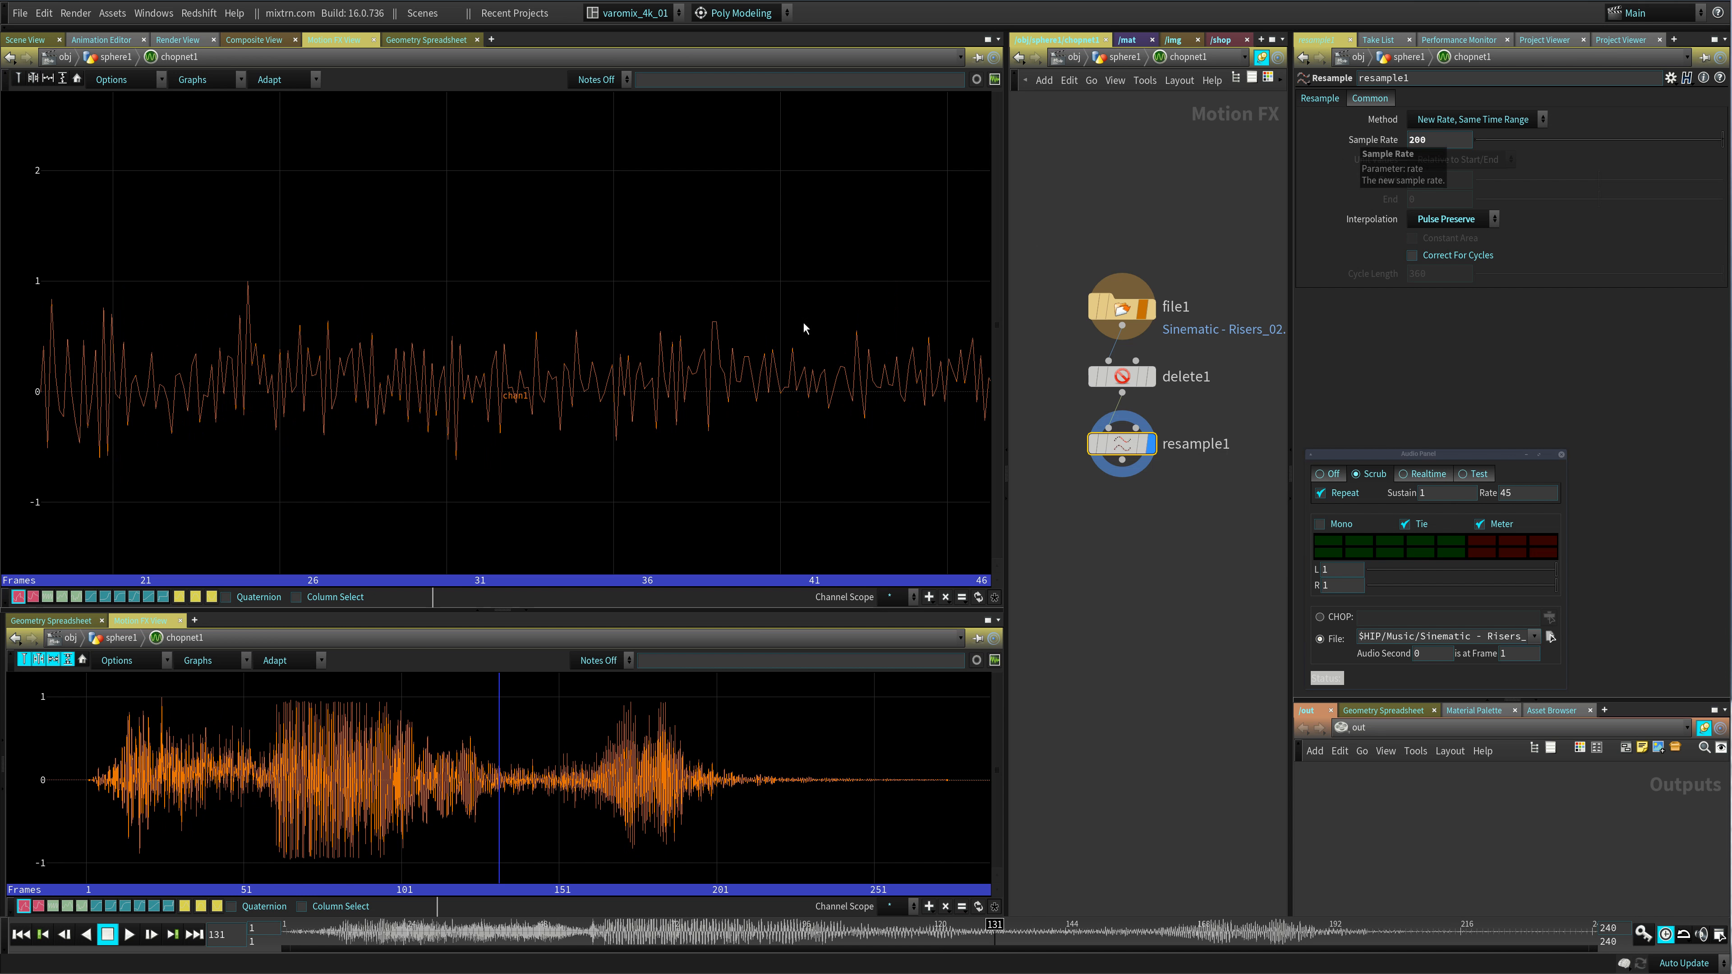
- Examine the resampled waveform at several zoom levels, from its start through the louder section
right_click_drag(628, 382, 138, 460)
middle_click_drag(586, 420, 623, 462)
right_click_drag(622, 462, 665, 459)
middle_click_drag(665, 459, 551, 450)
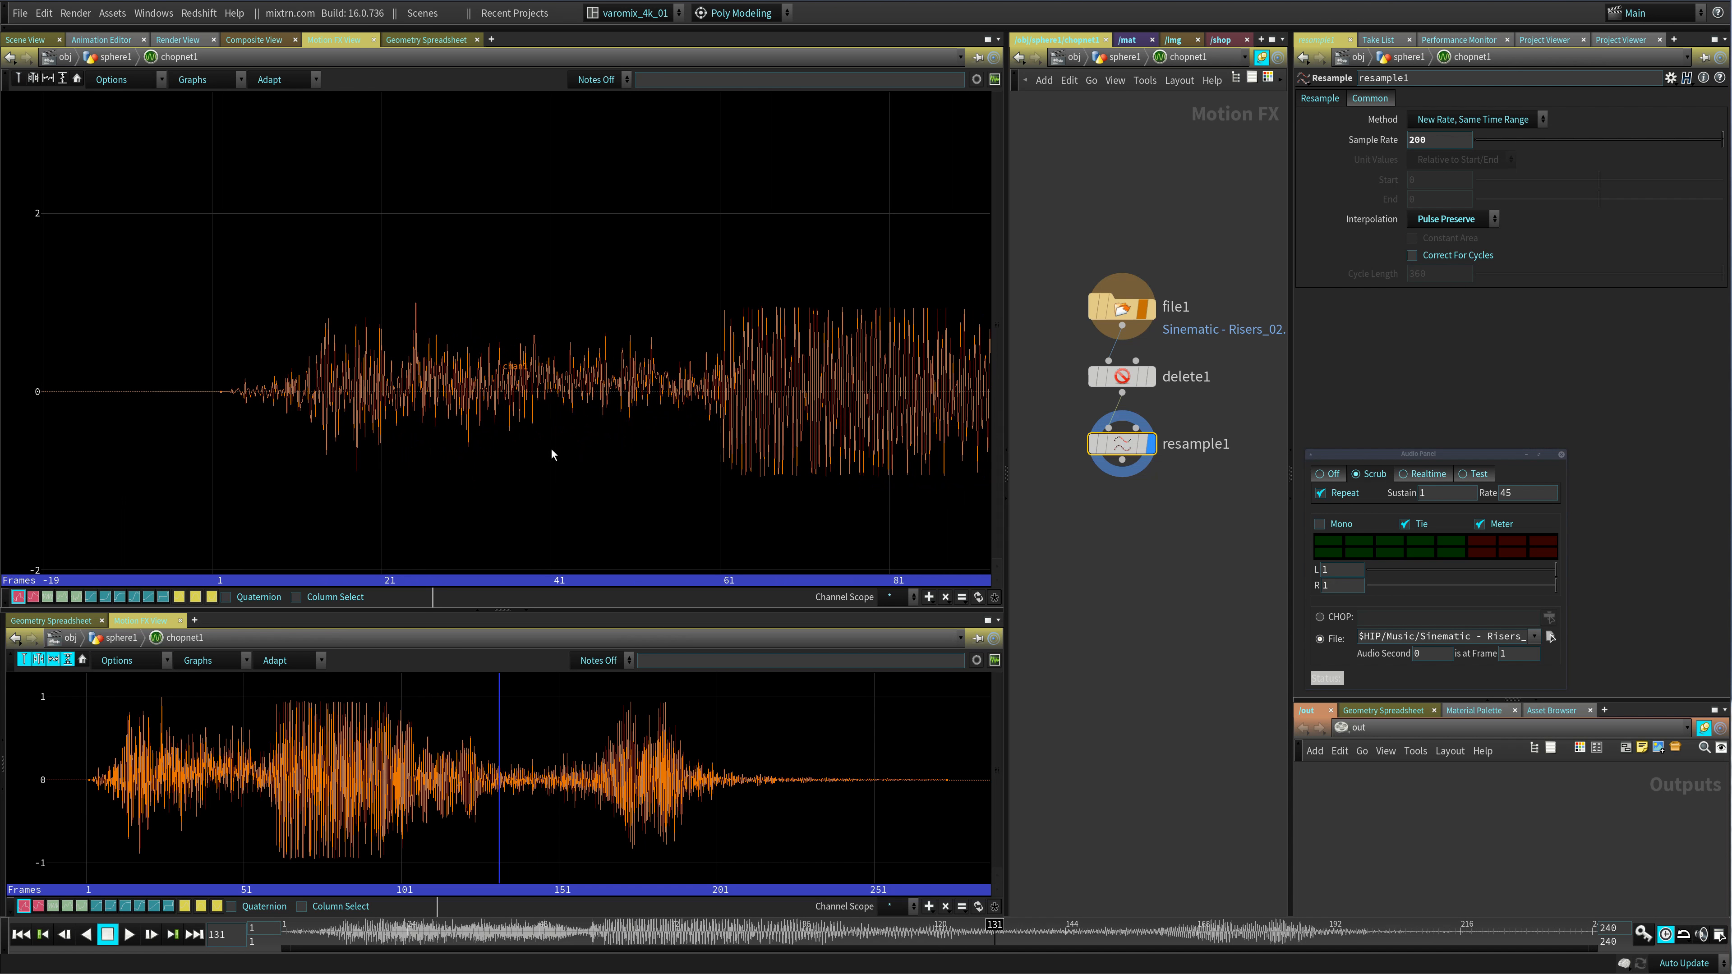
right_click_drag(430, 438, 965, 410)
middle_click_drag(341, 403, 459, 398)
right_click_drag(458, 398, 613, 423)
mouse_move(1115, 447)
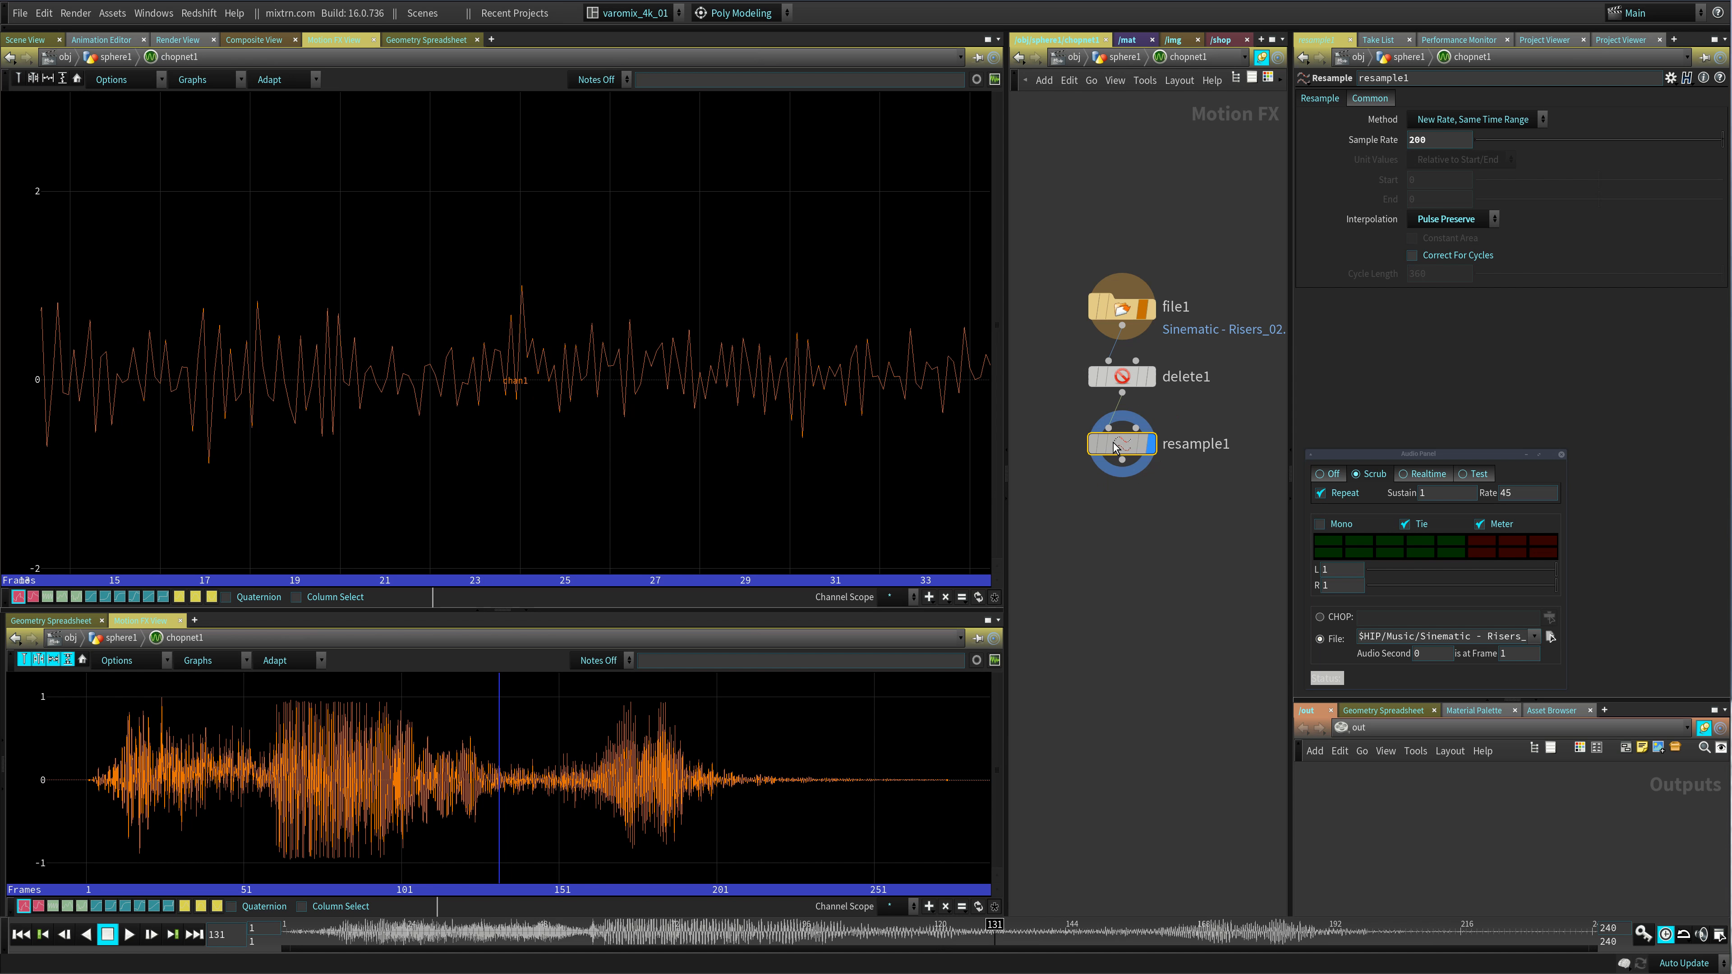
- Widen the network editor, add an Export node after the Resample node, and move the display from Resample to Export
middle_click_drag(1128, 530, 1157, 416)
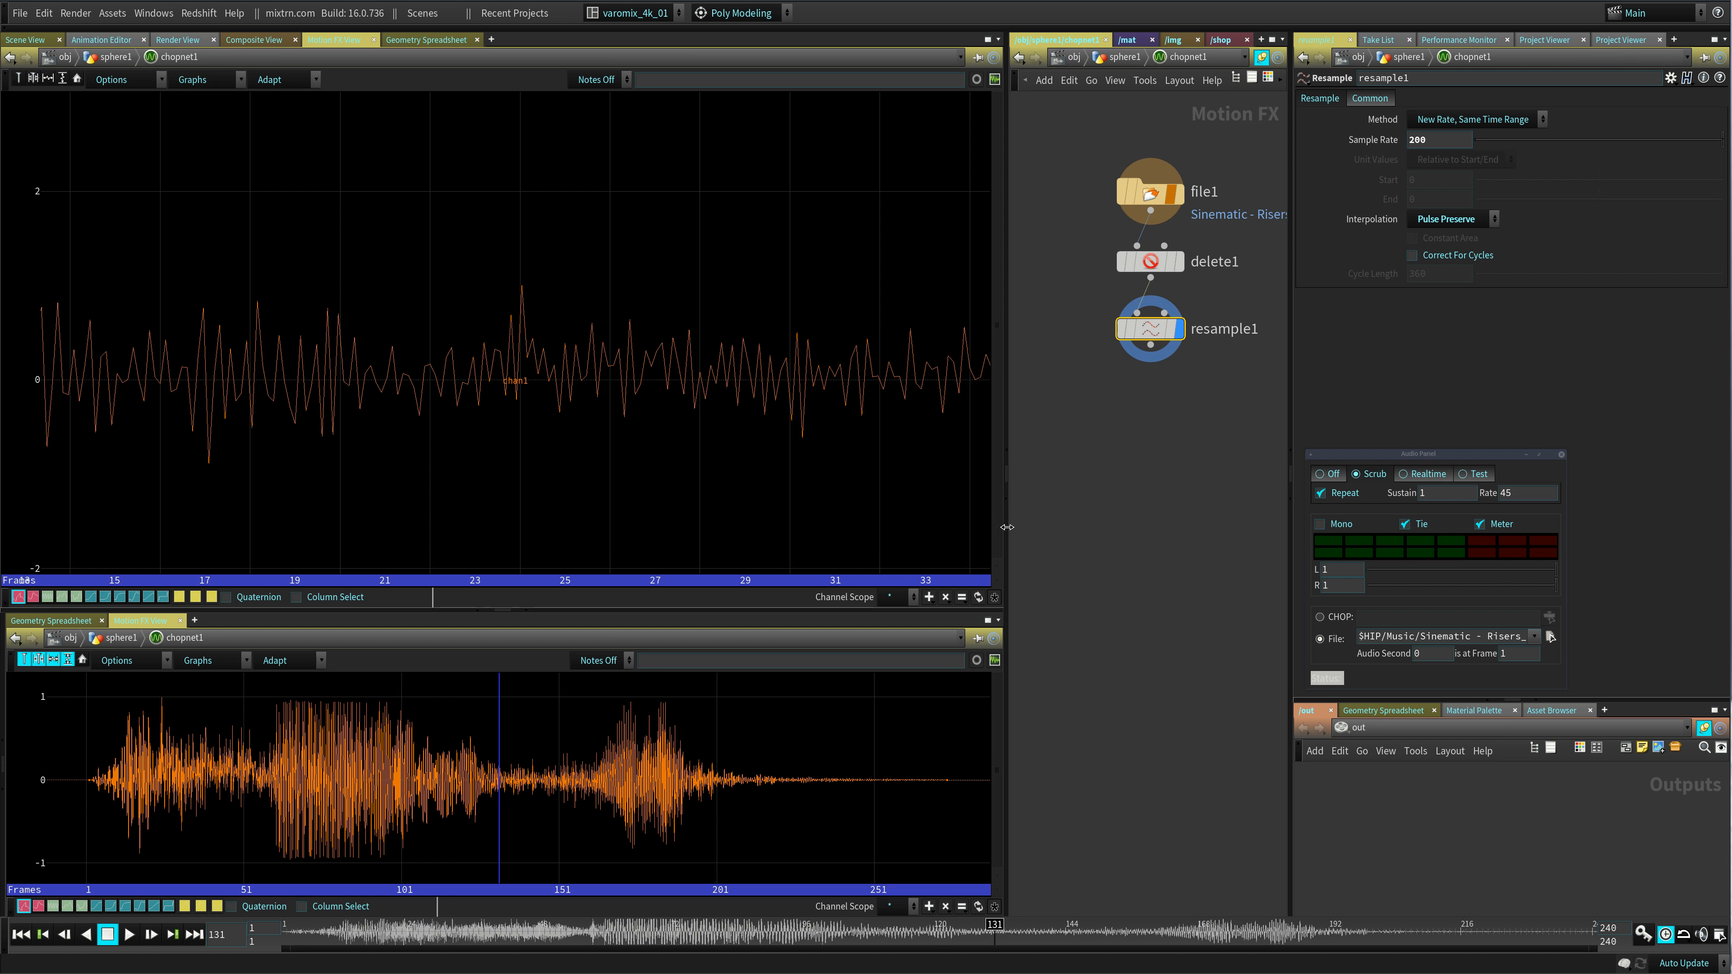
left_click_drag(1007, 527, 893, 478)
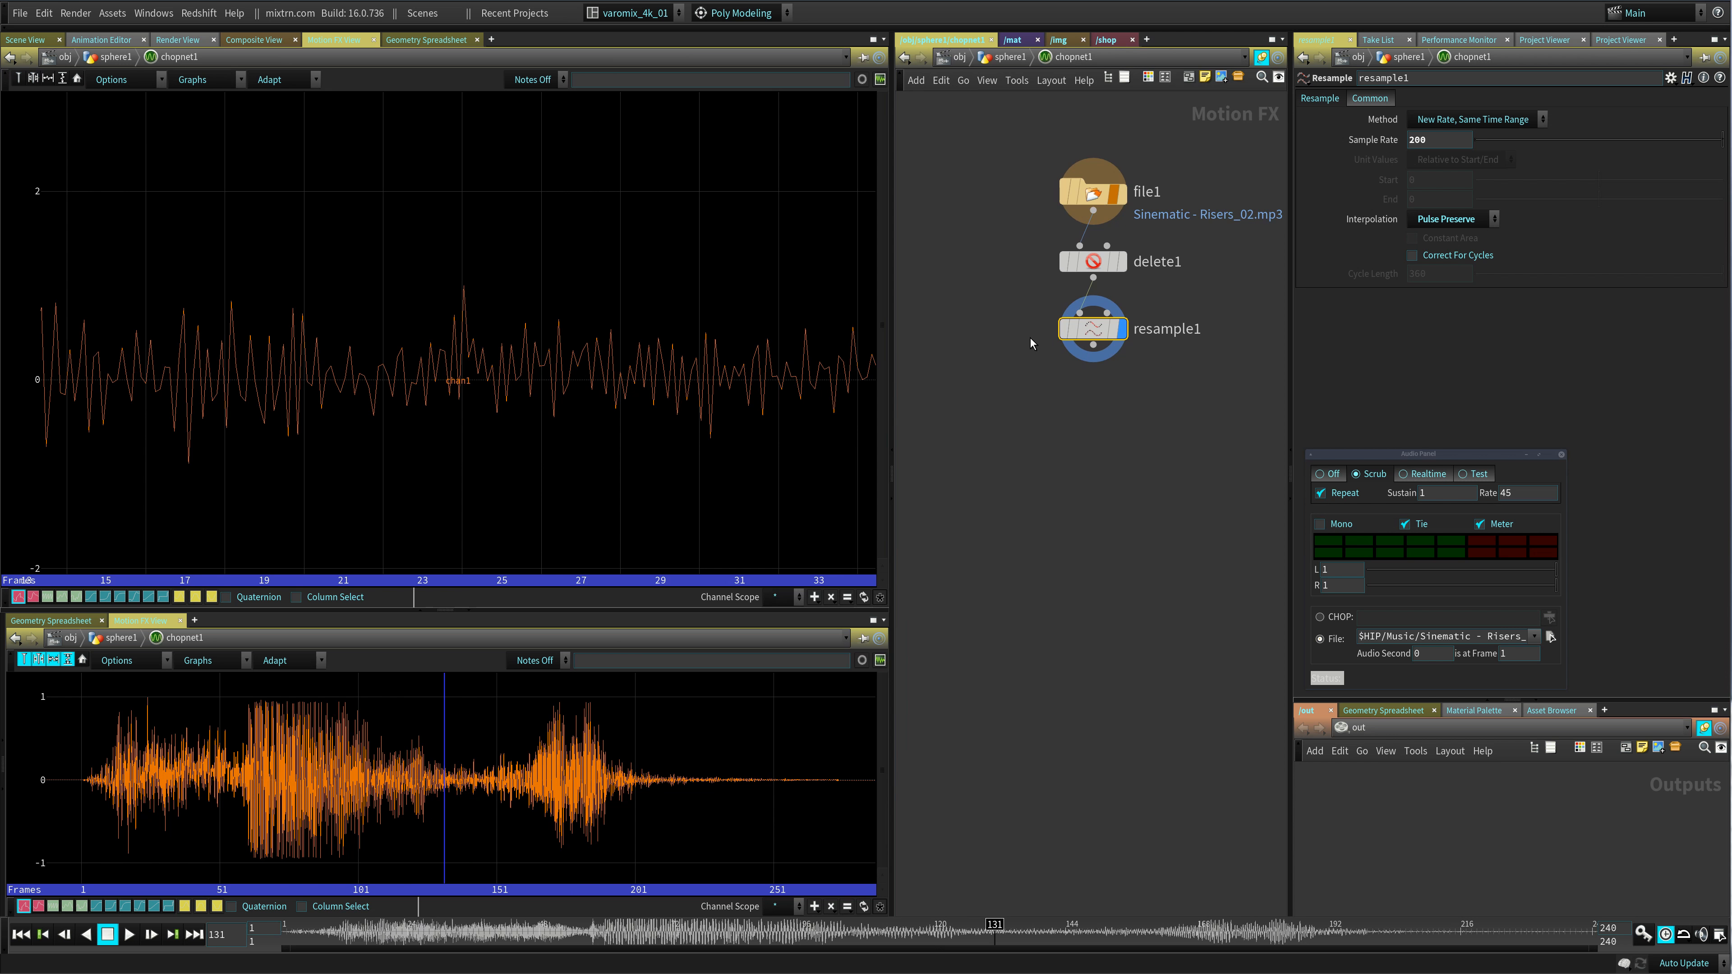
middle_click_drag(1081, 441, 1046, 476)
left_click(1048, 475)
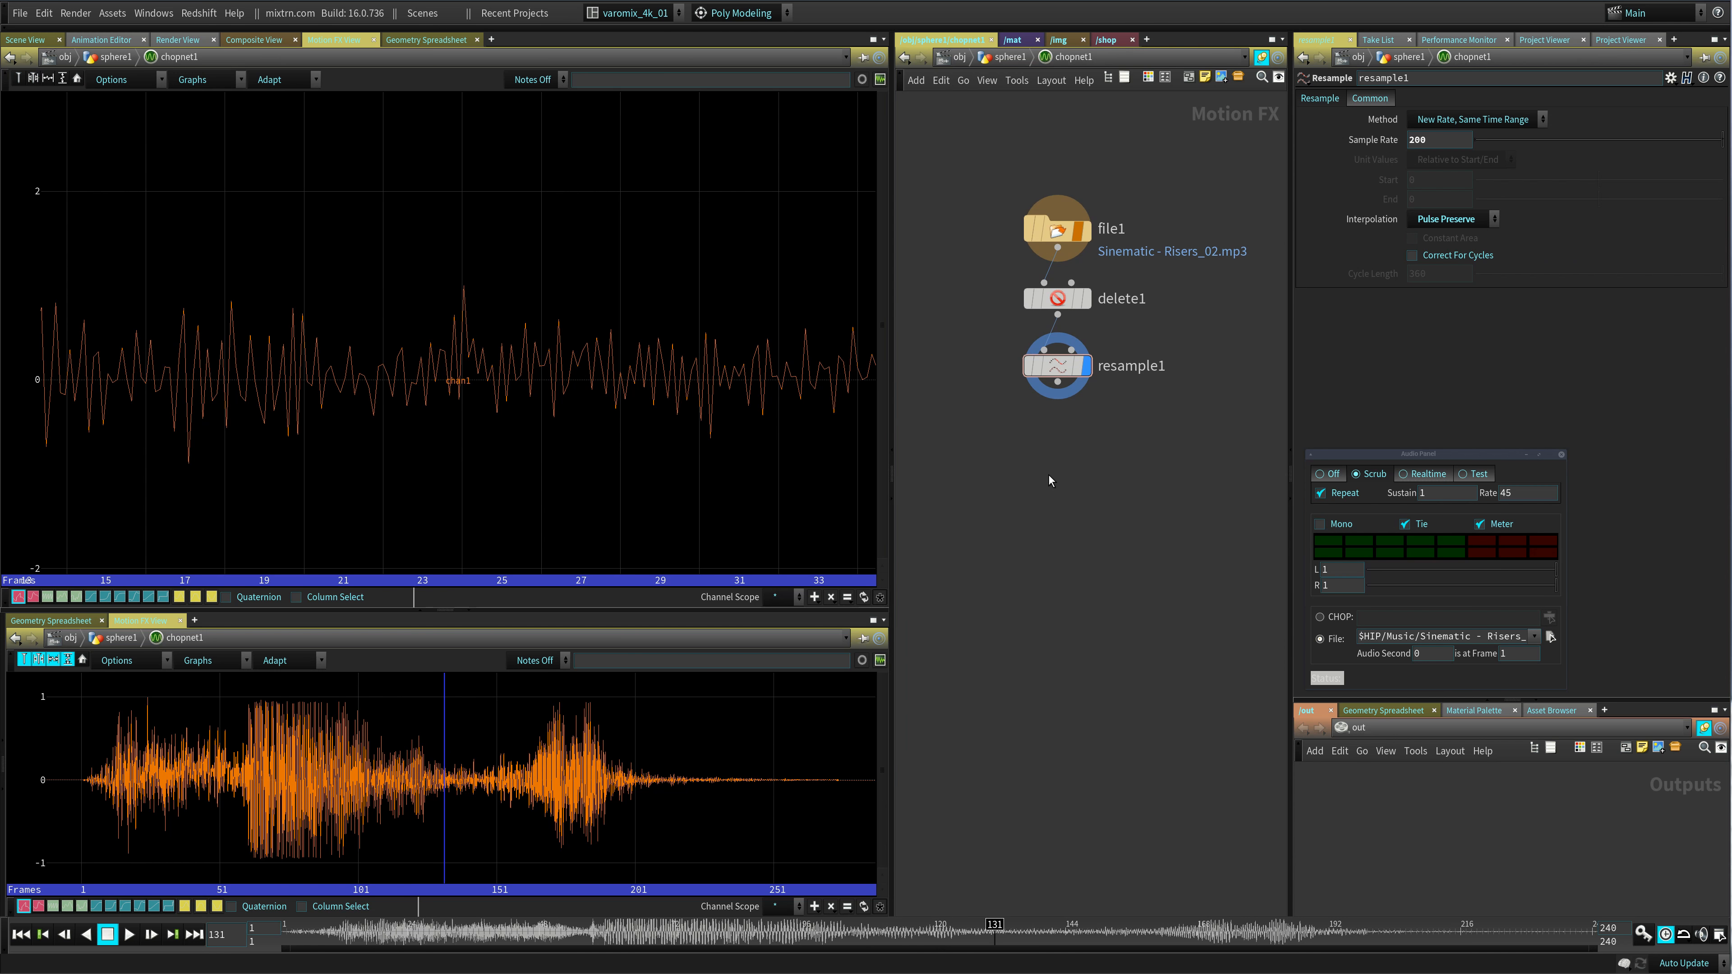
key("Tab")
type("expo")
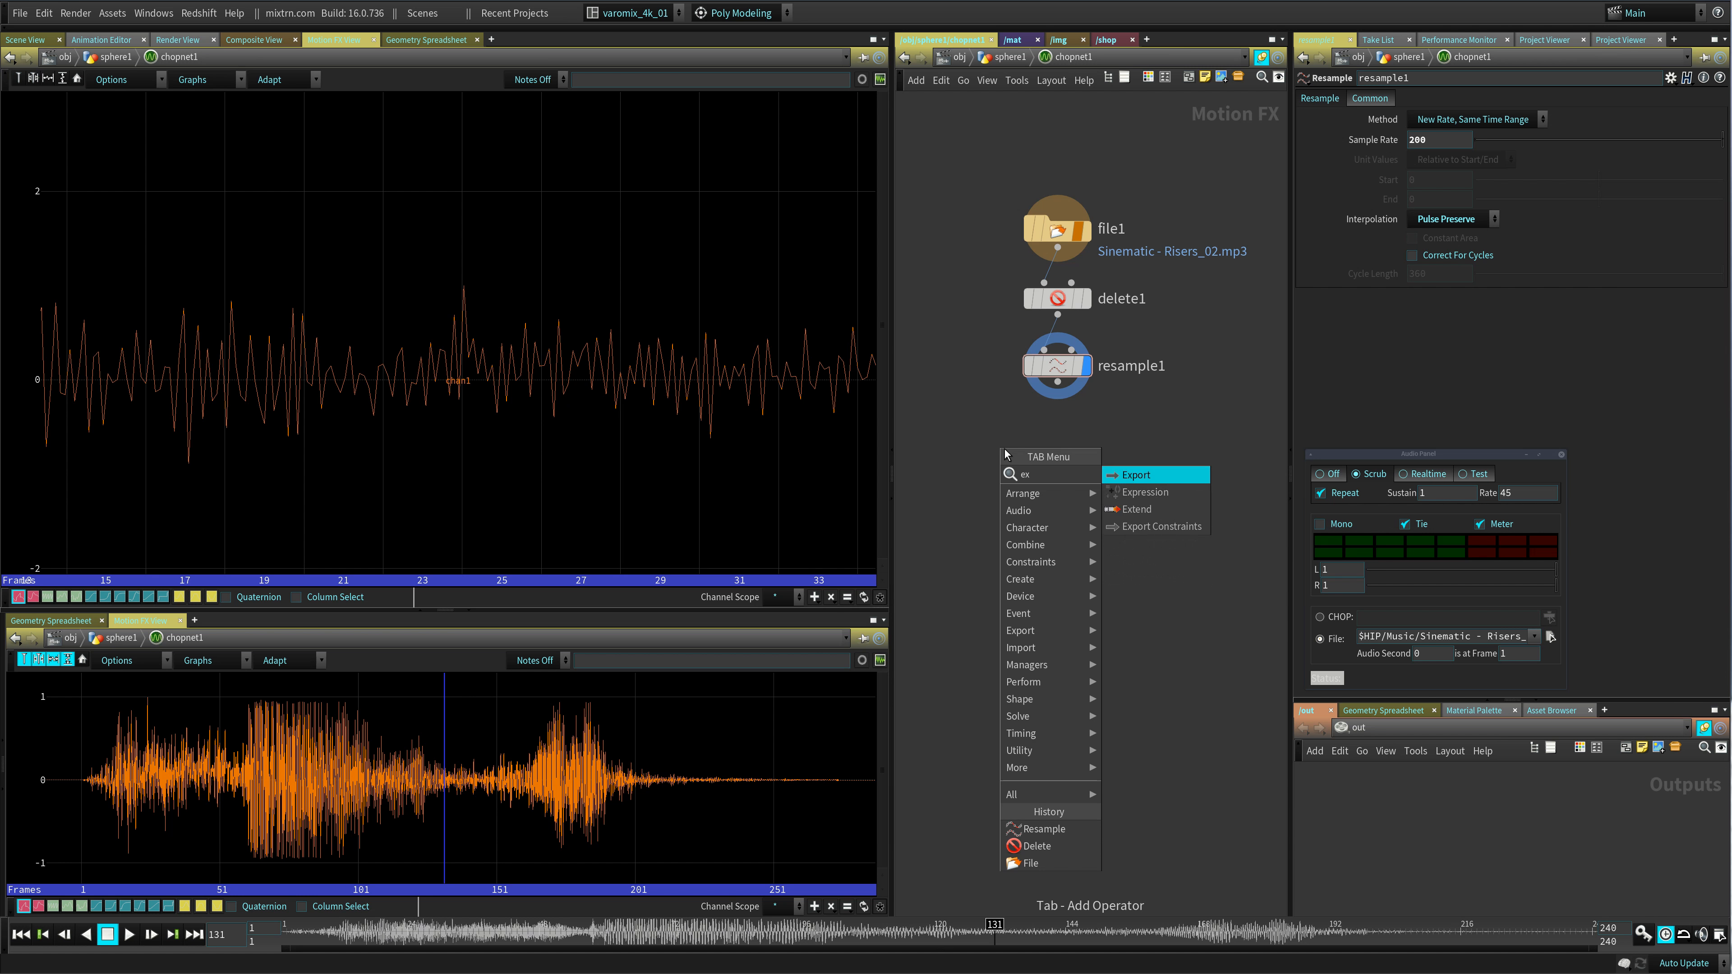
left_click(1124, 474)
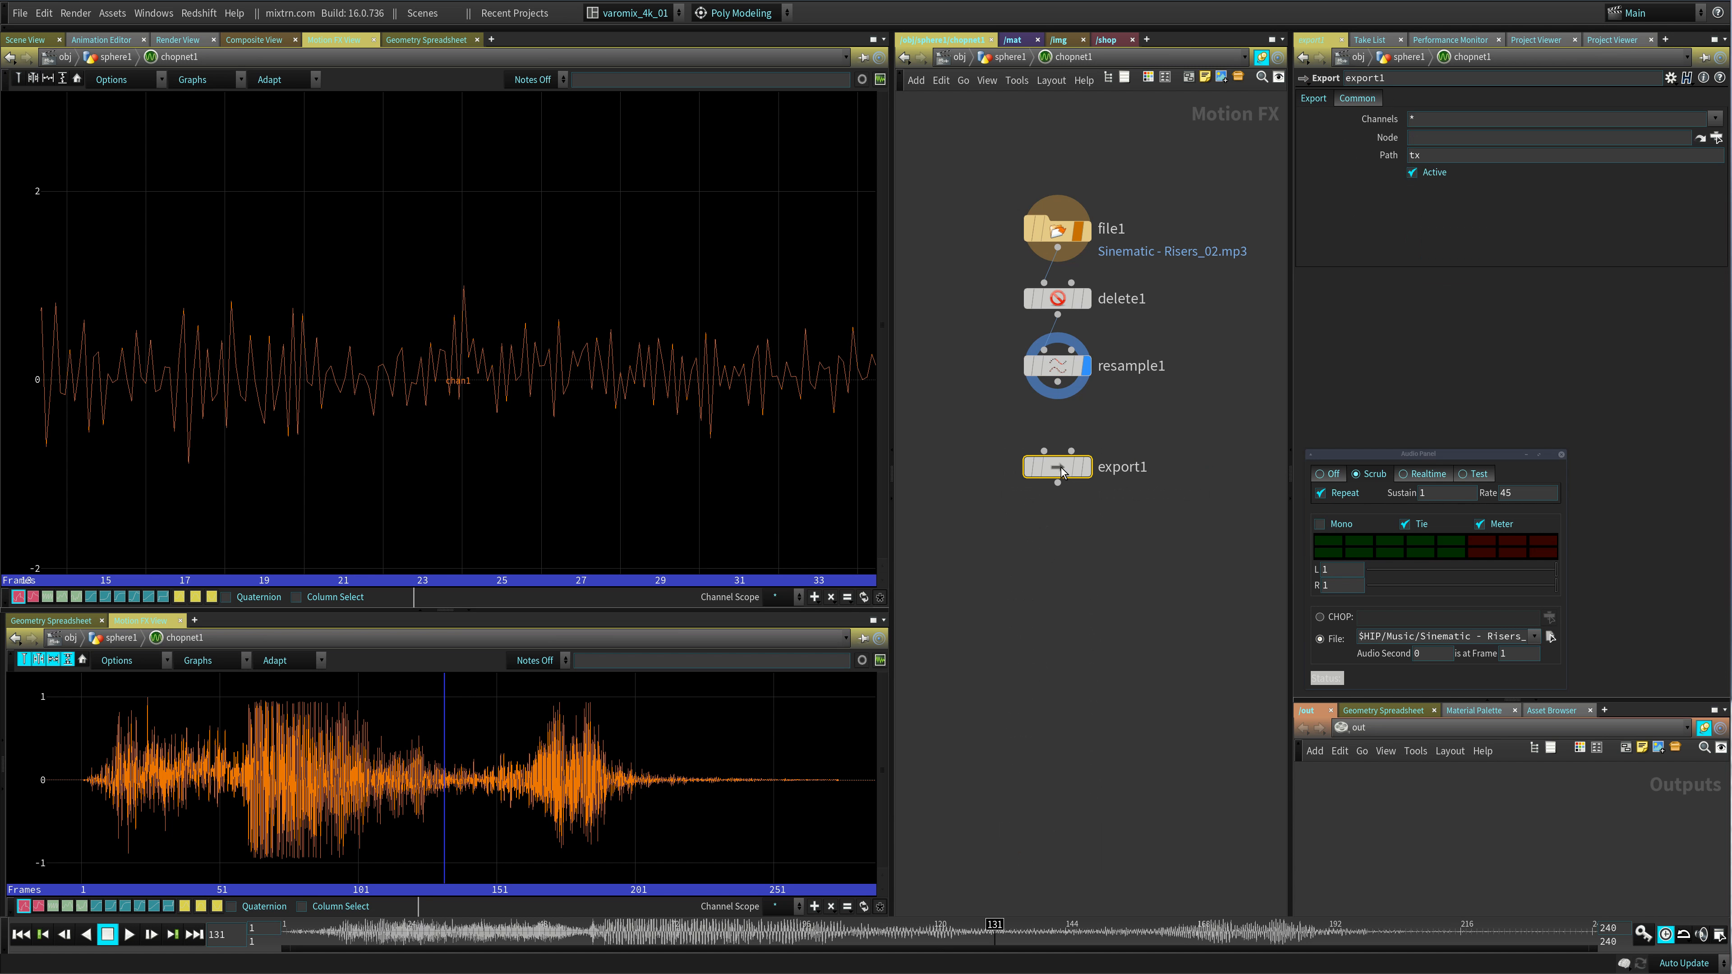
left_click(1058, 447)
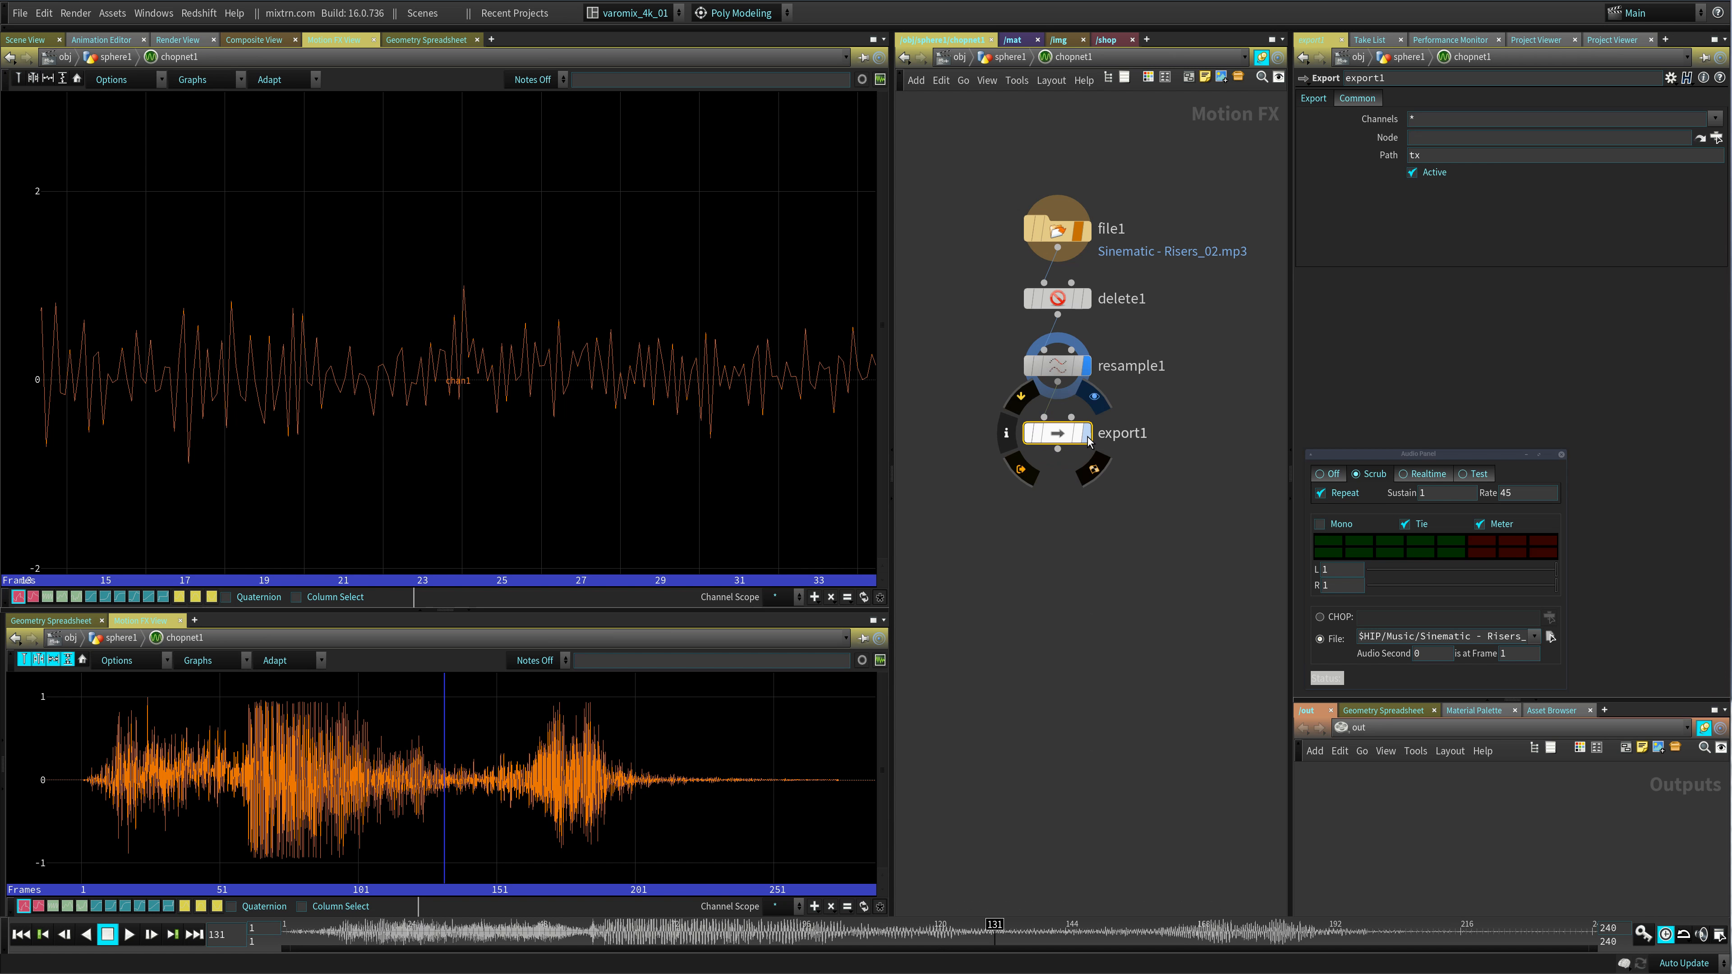
left_click(1086, 434)
left_click(1086, 367)
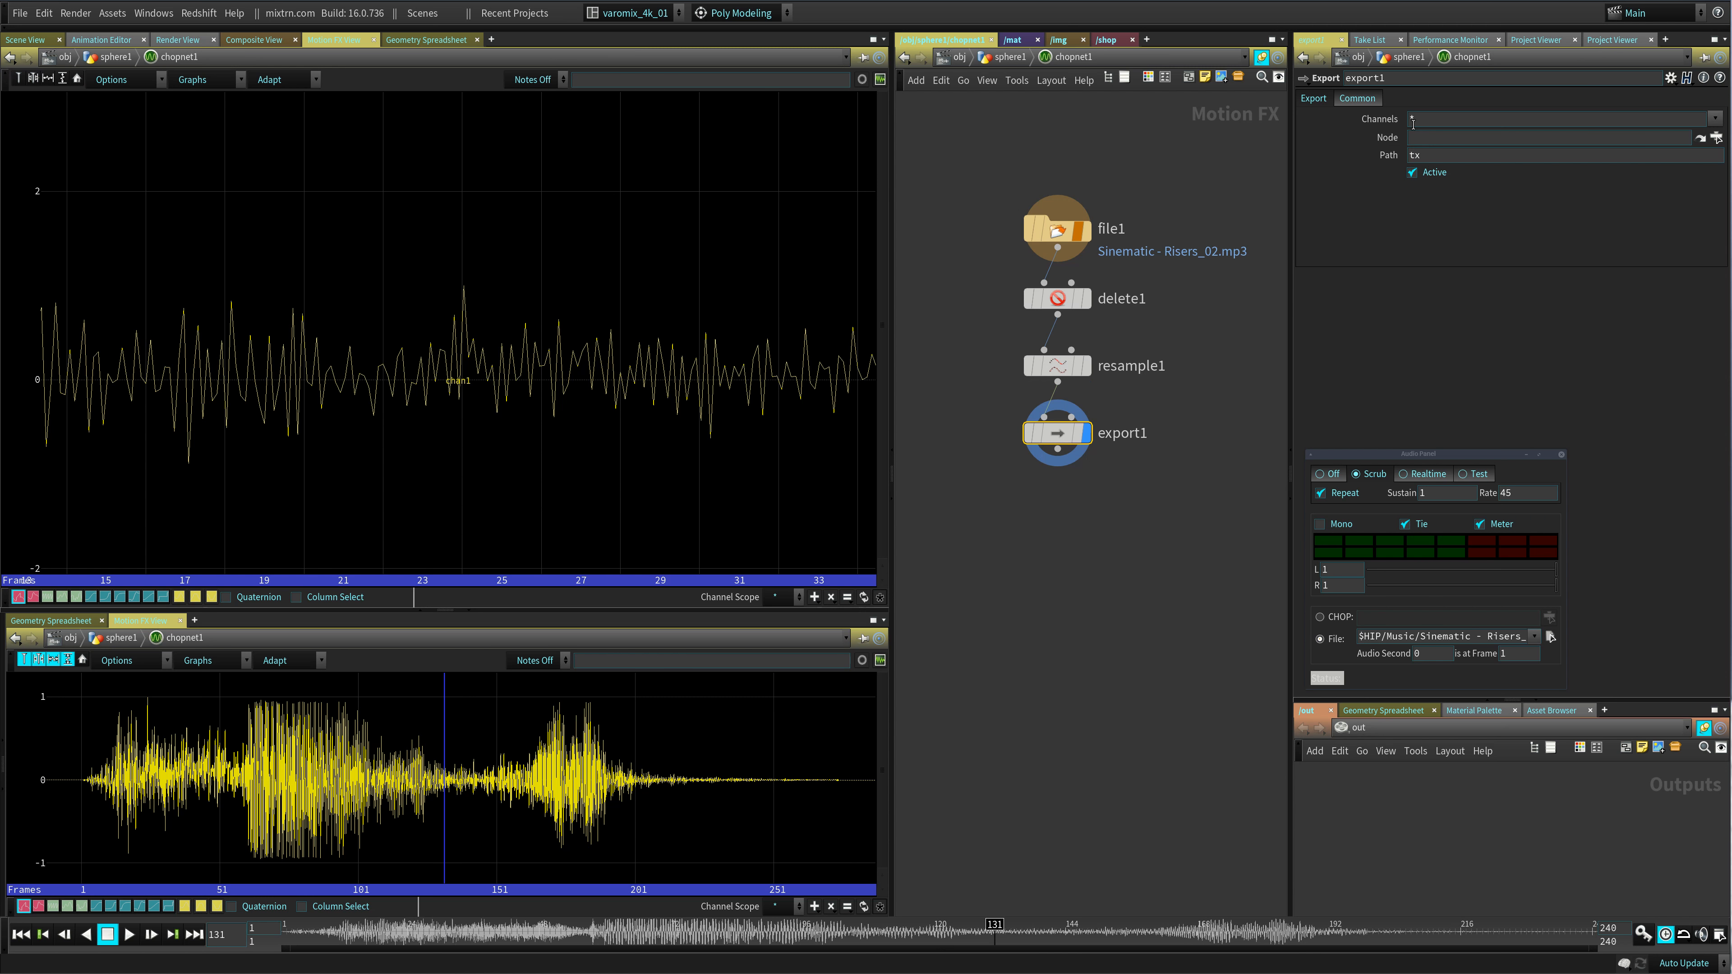
- Set the Export node's target node to /obj/sphere1/transform1
left_click(1717, 138)
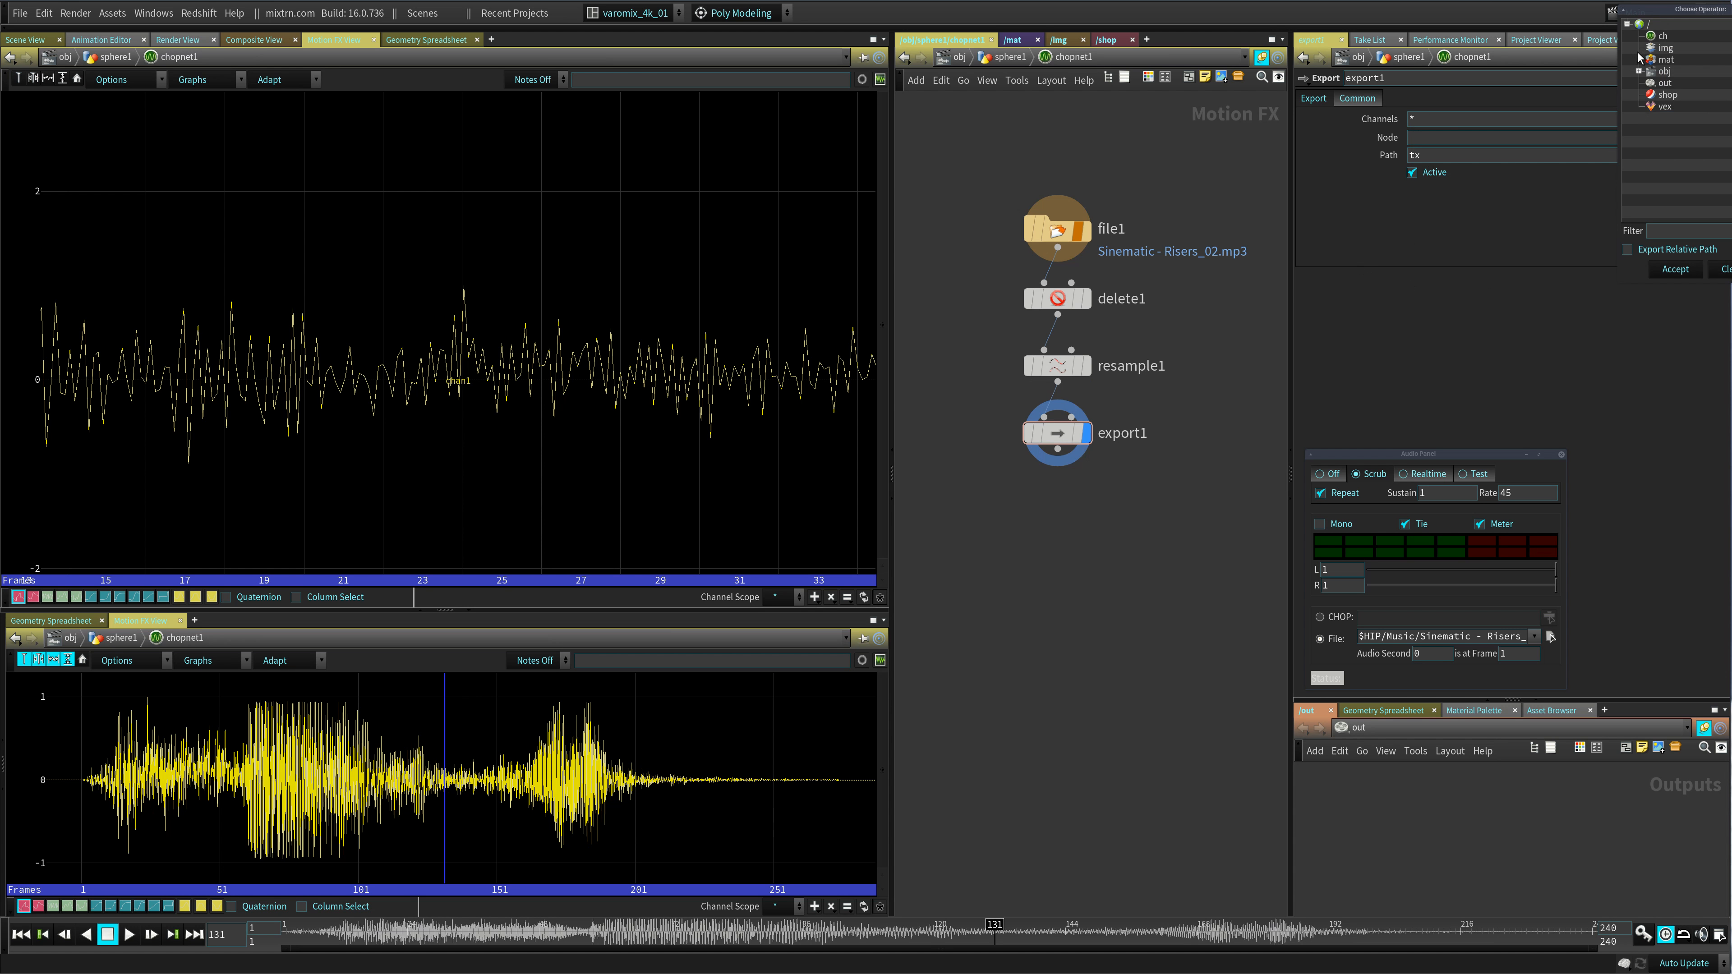
left_click_drag(1668, 14, 1420, 95)
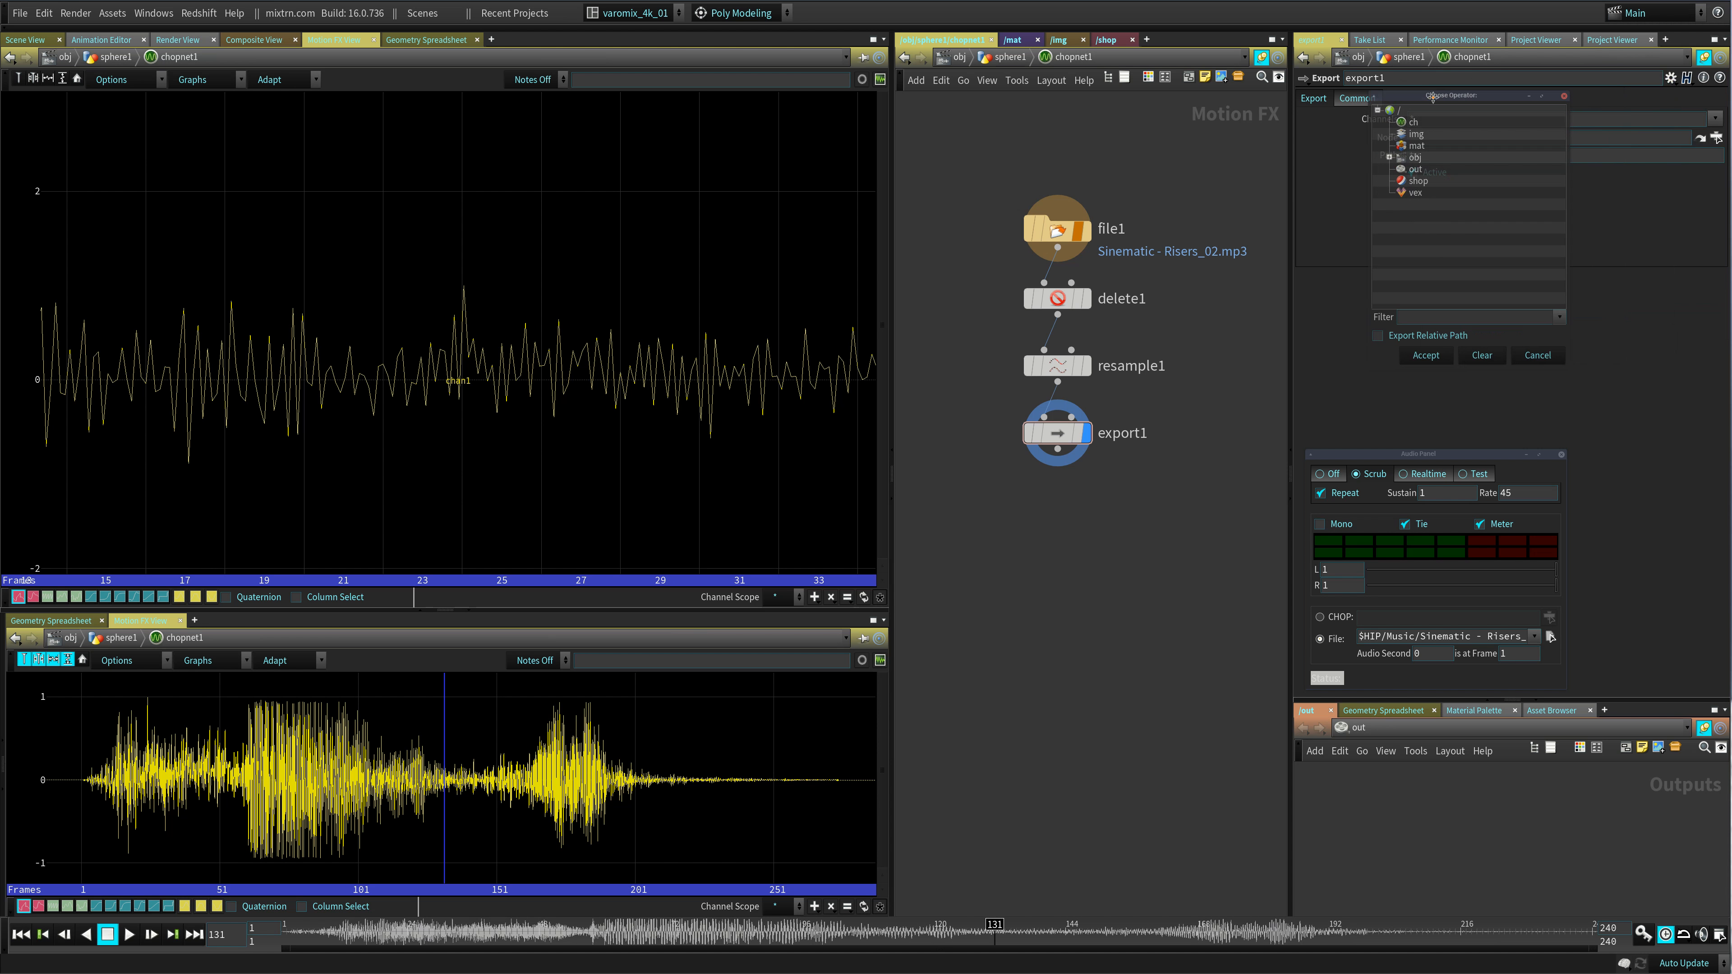
left_click(1387, 157)
left_click(1399, 169)
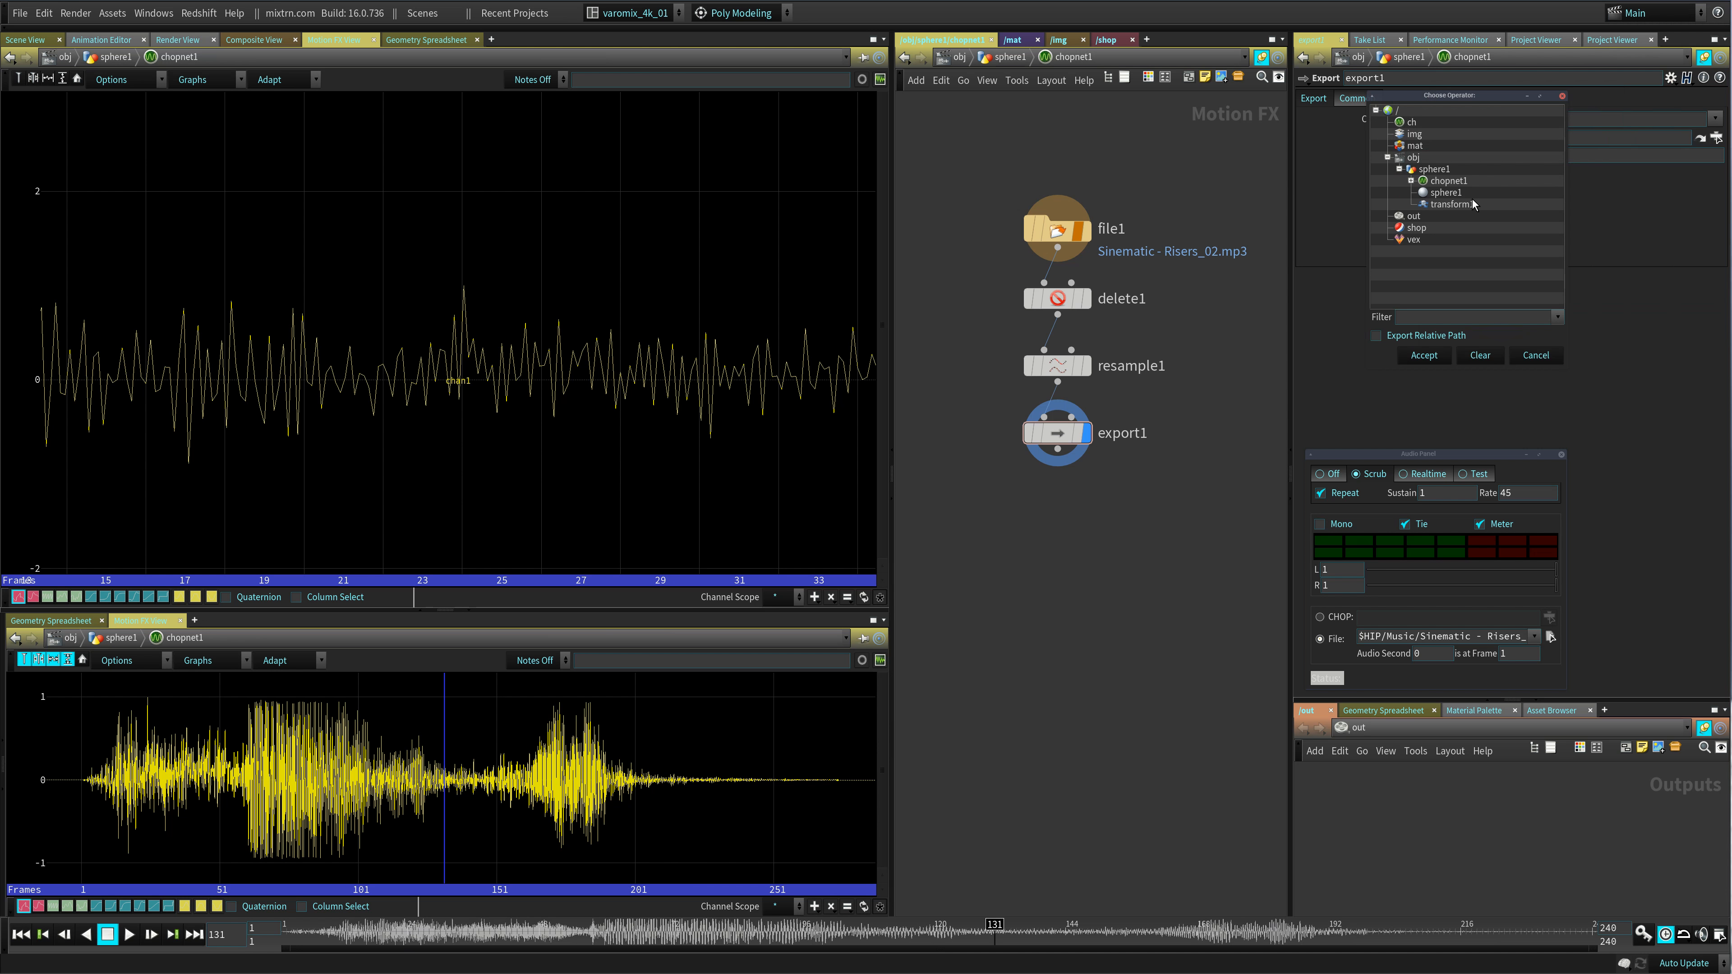
left_click(1438, 206)
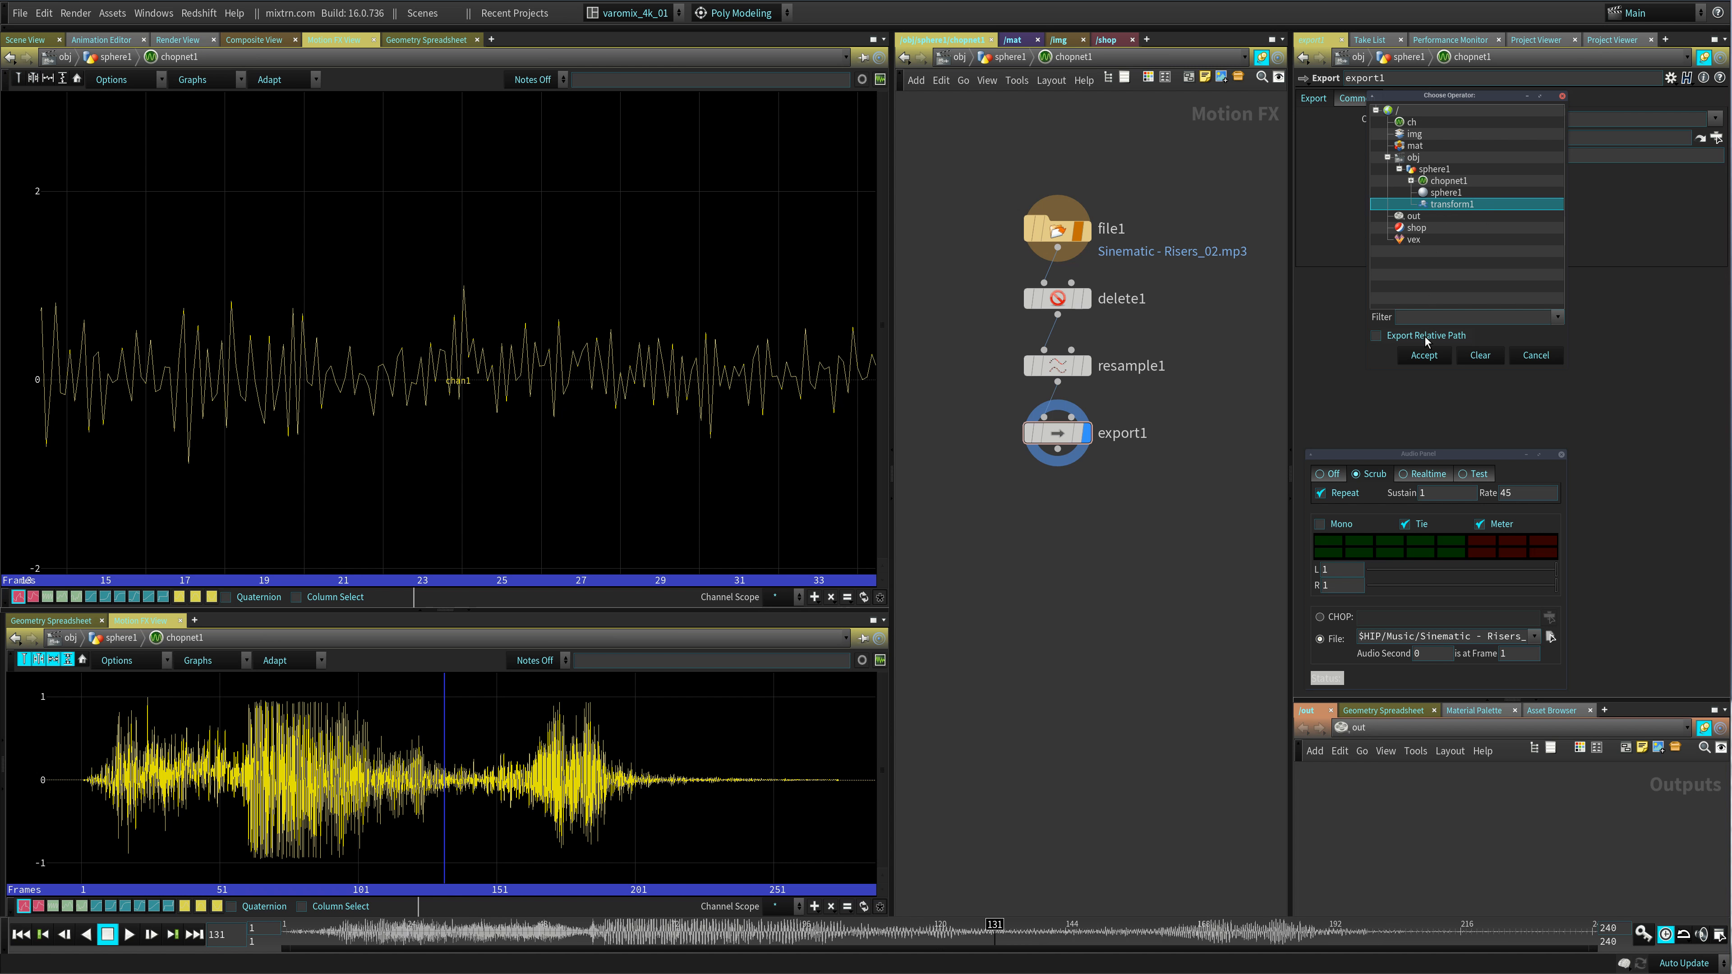
left_click(1424, 355)
- Check the Export node's tx path against the translate parameters of the sphere's Transform node
left_click(1472, 157)
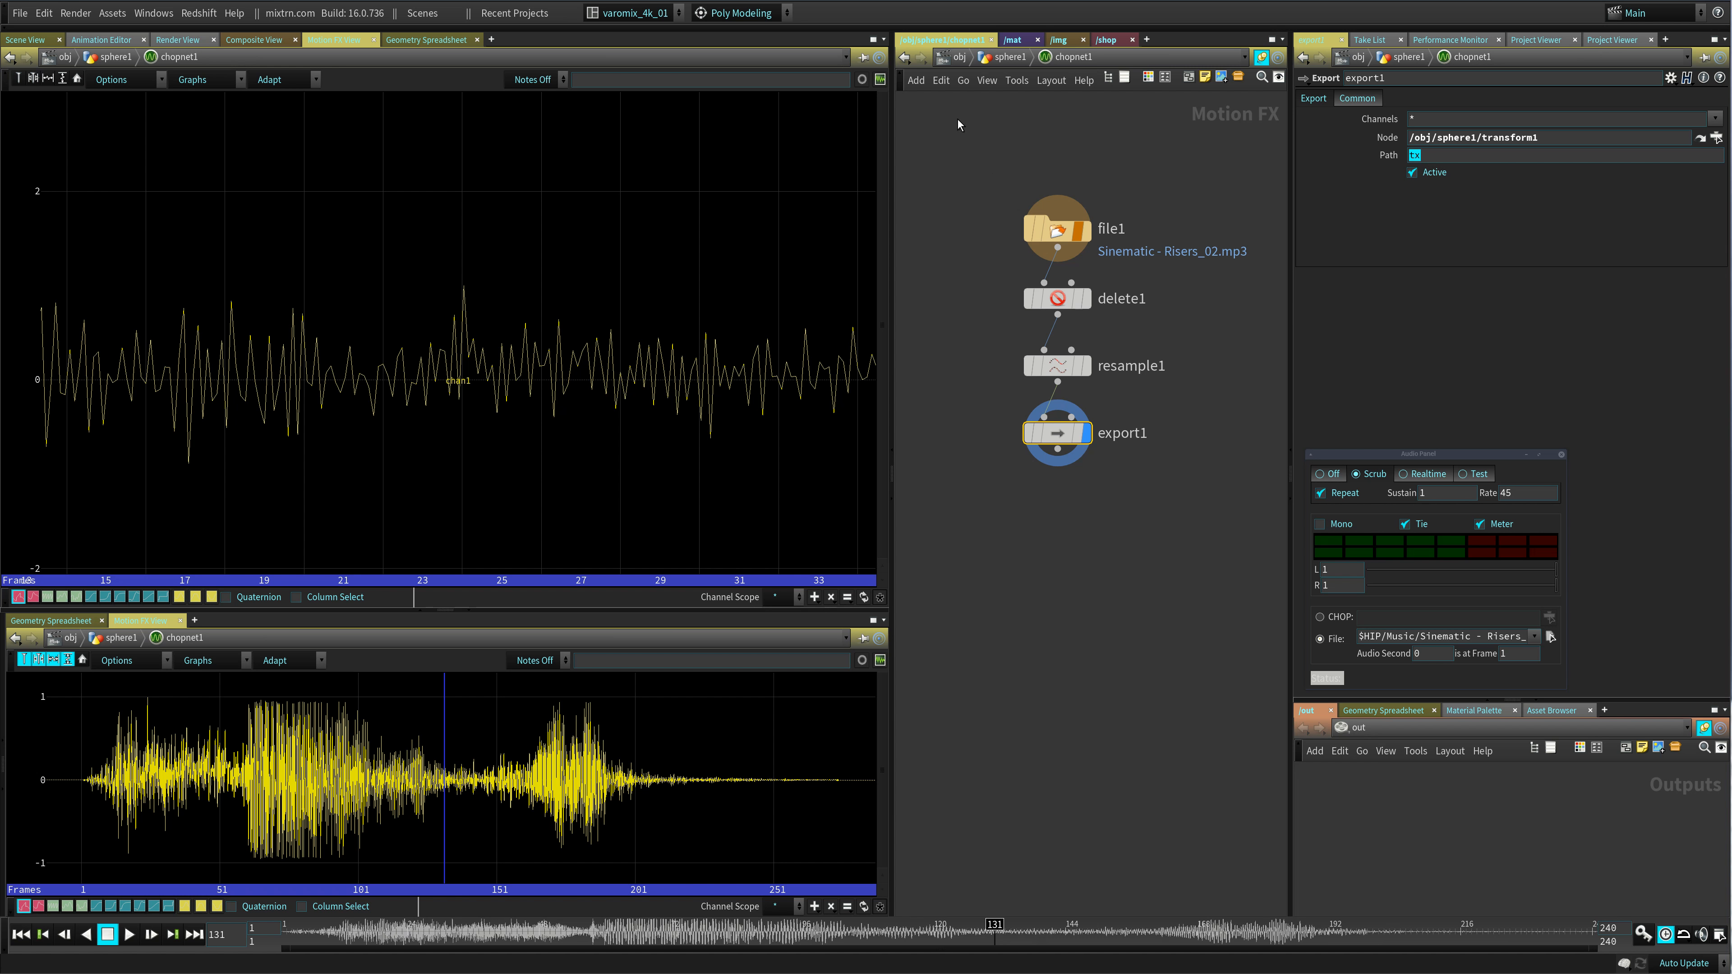
left_click(956, 57)
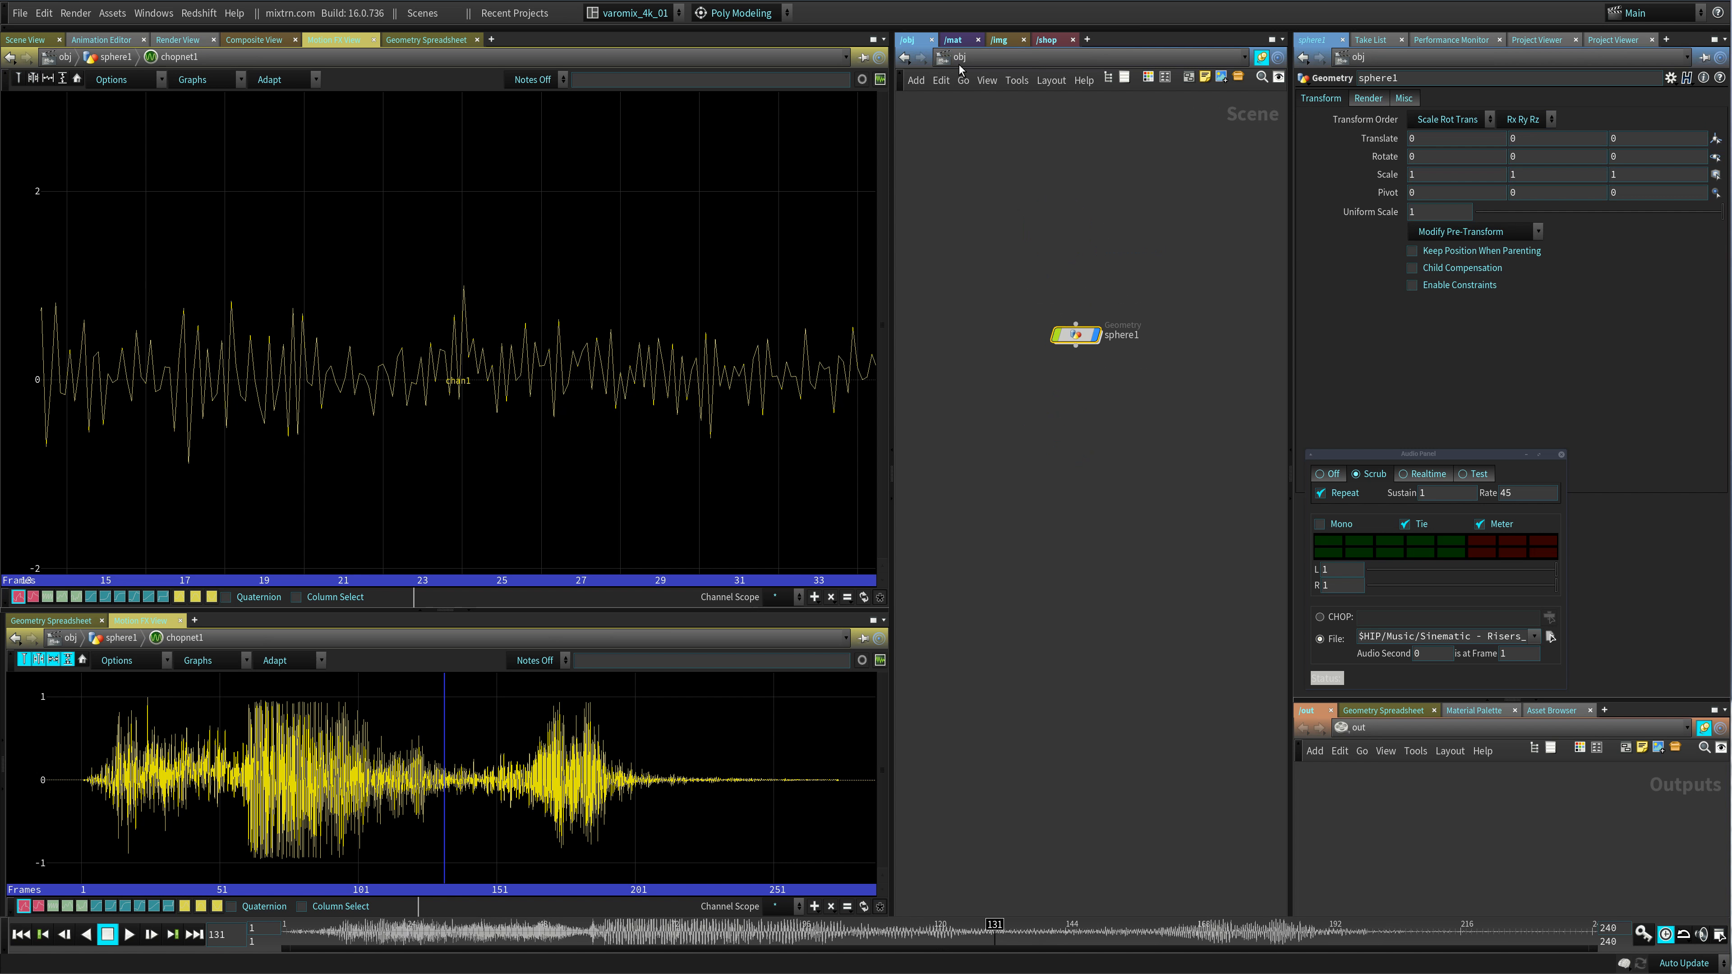
double_click(1079, 335)
left_click(1062, 371)
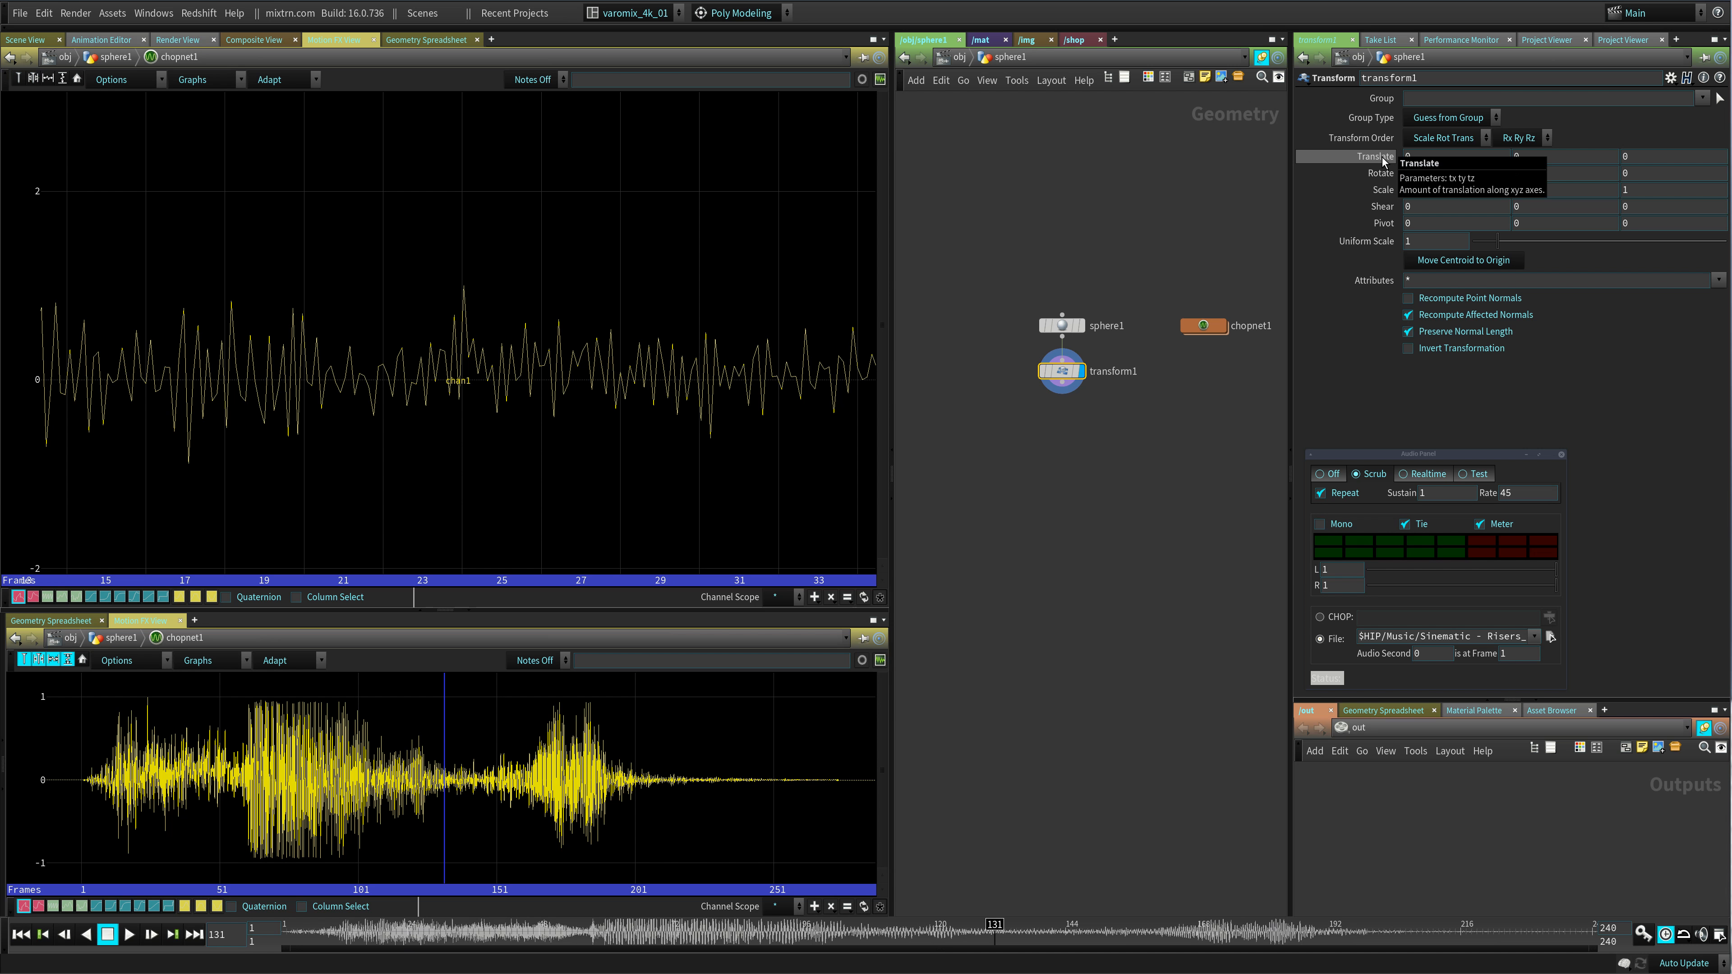
- Return to the CHOP network inside sphere1 and turn on the Export node's export flag
double_click(1208, 326)
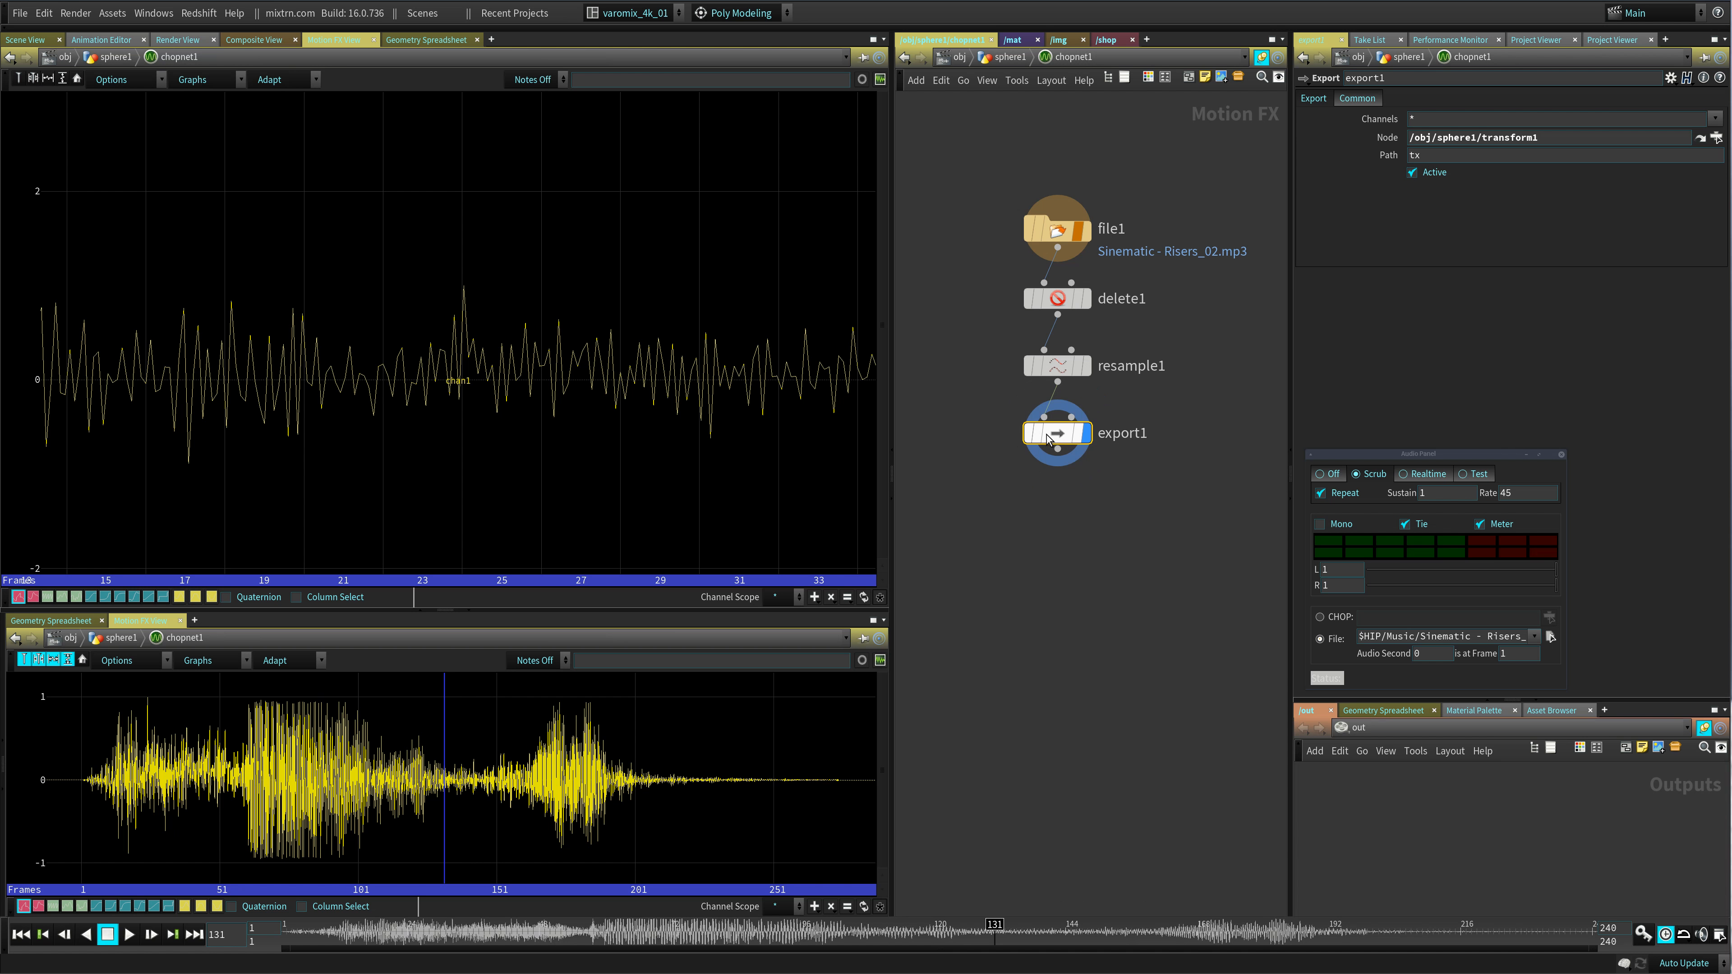
mouse_move(1036, 435)
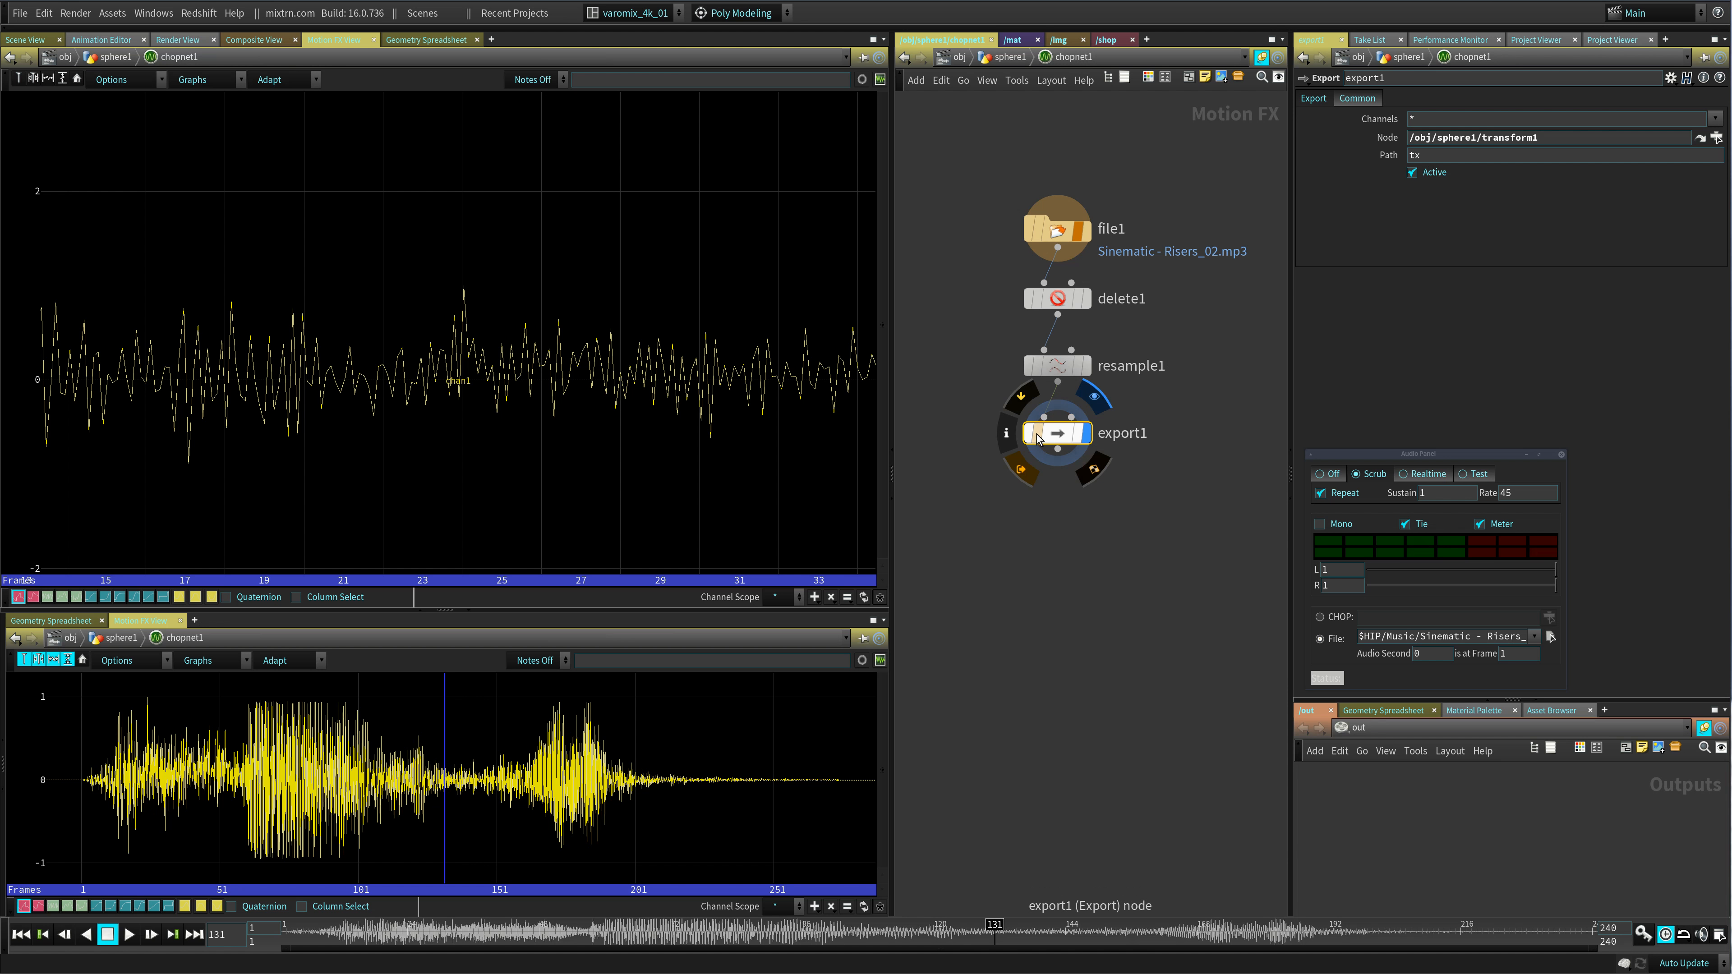
left_click(1037, 435)
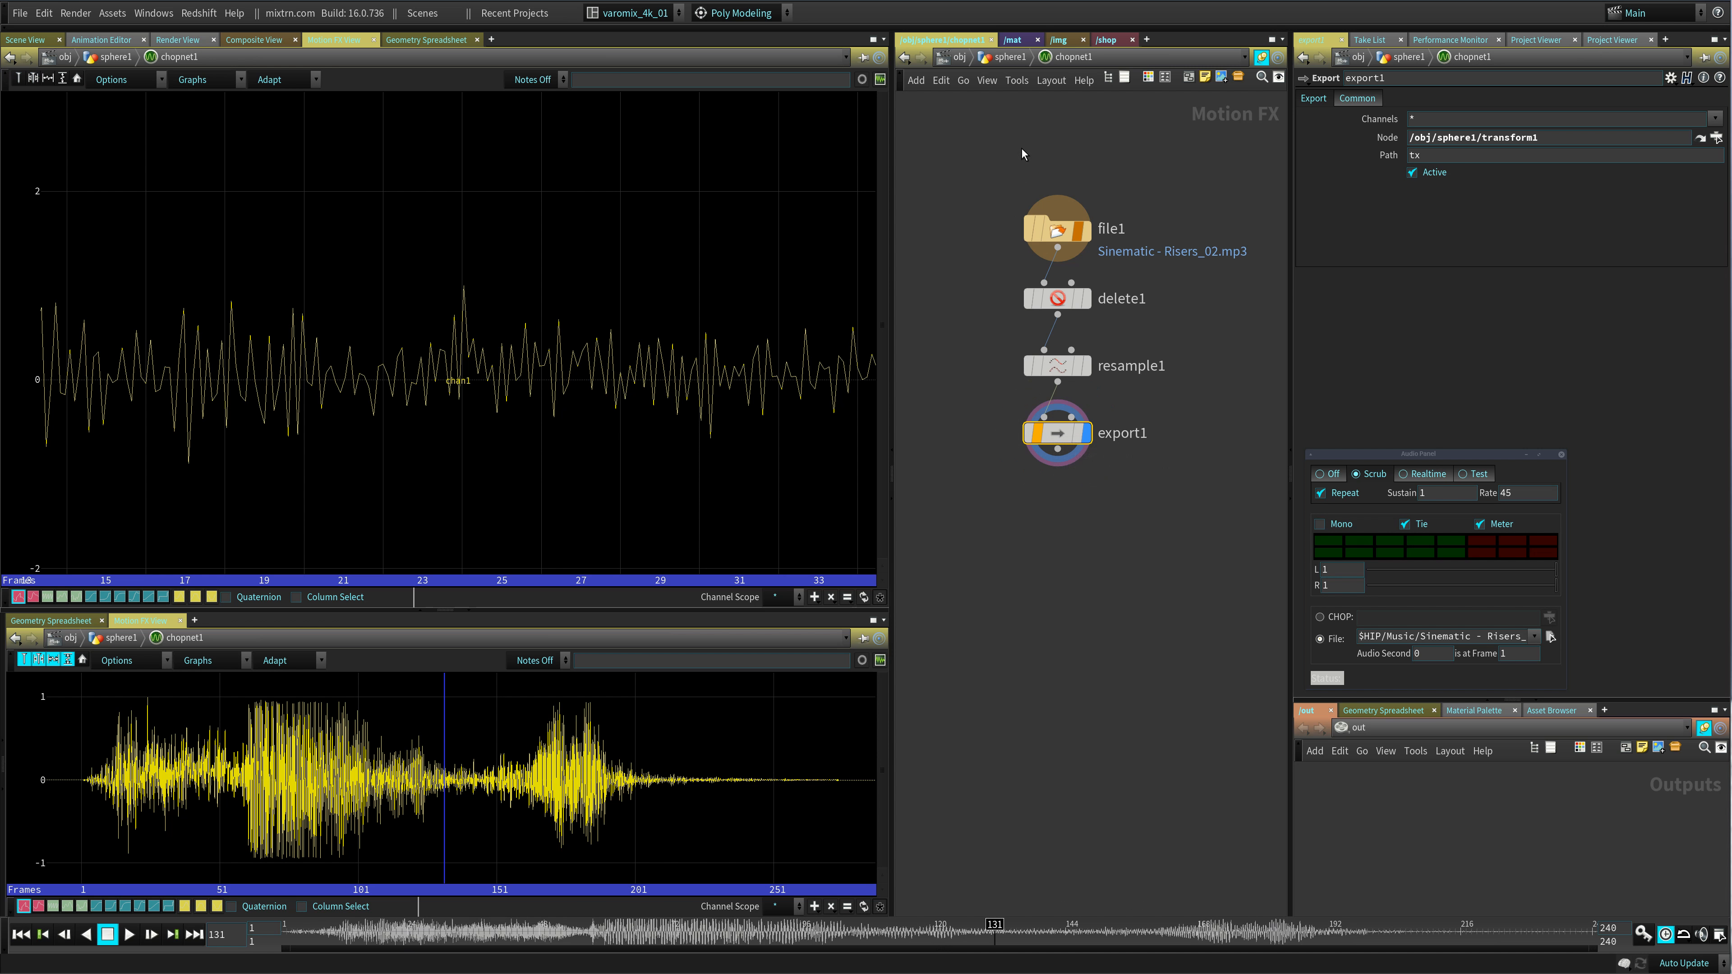
- Inspect the X translate of the sphere's Transform node, switching between its override source and its value
left_click(1009, 58)
left_click(1062, 370)
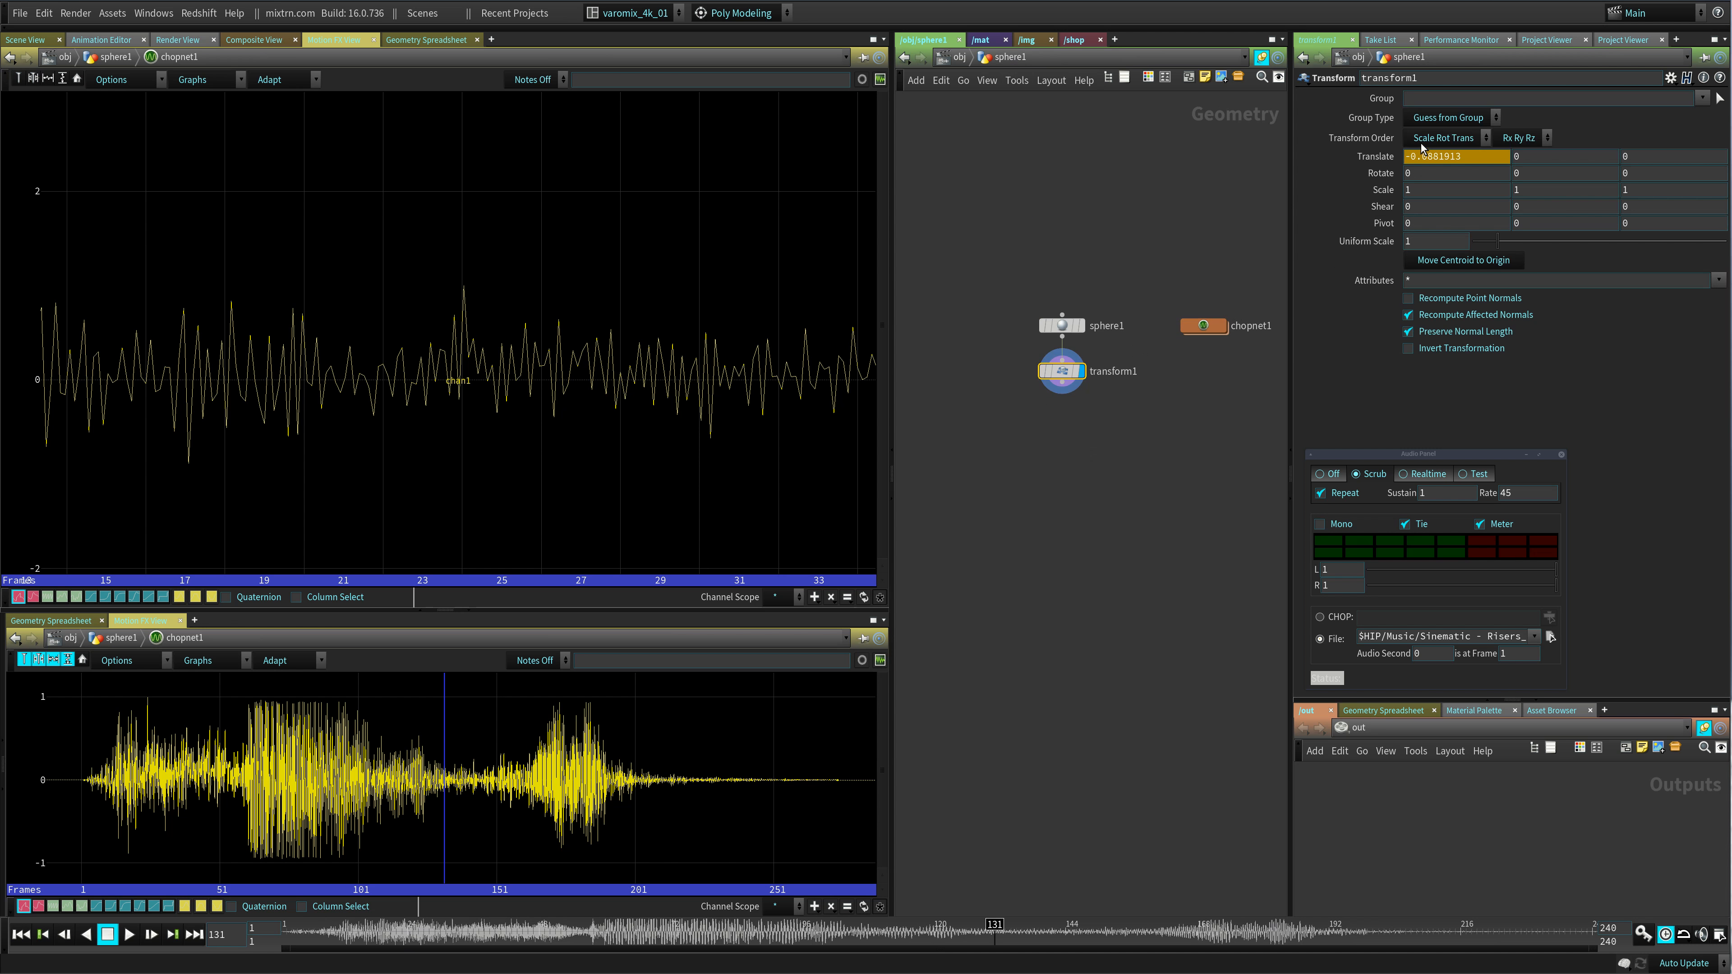
left_click(1475, 156)
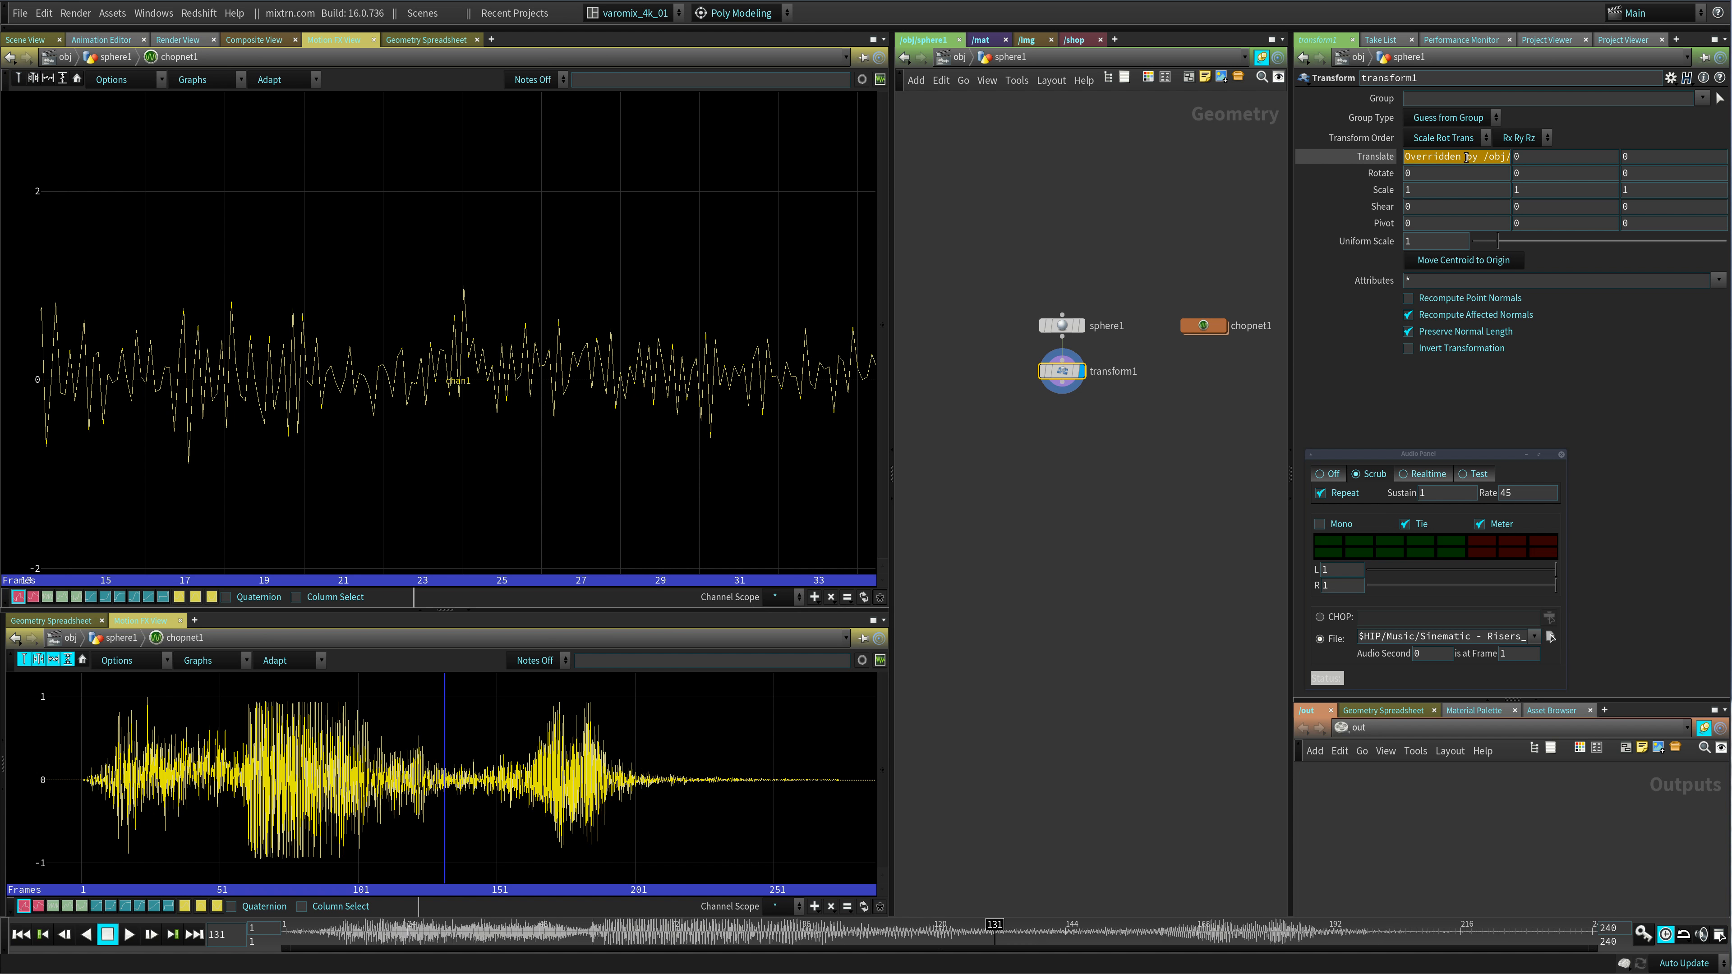
left_click_drag(1466, 157, 1515, 157)
left_click(1565, 157)
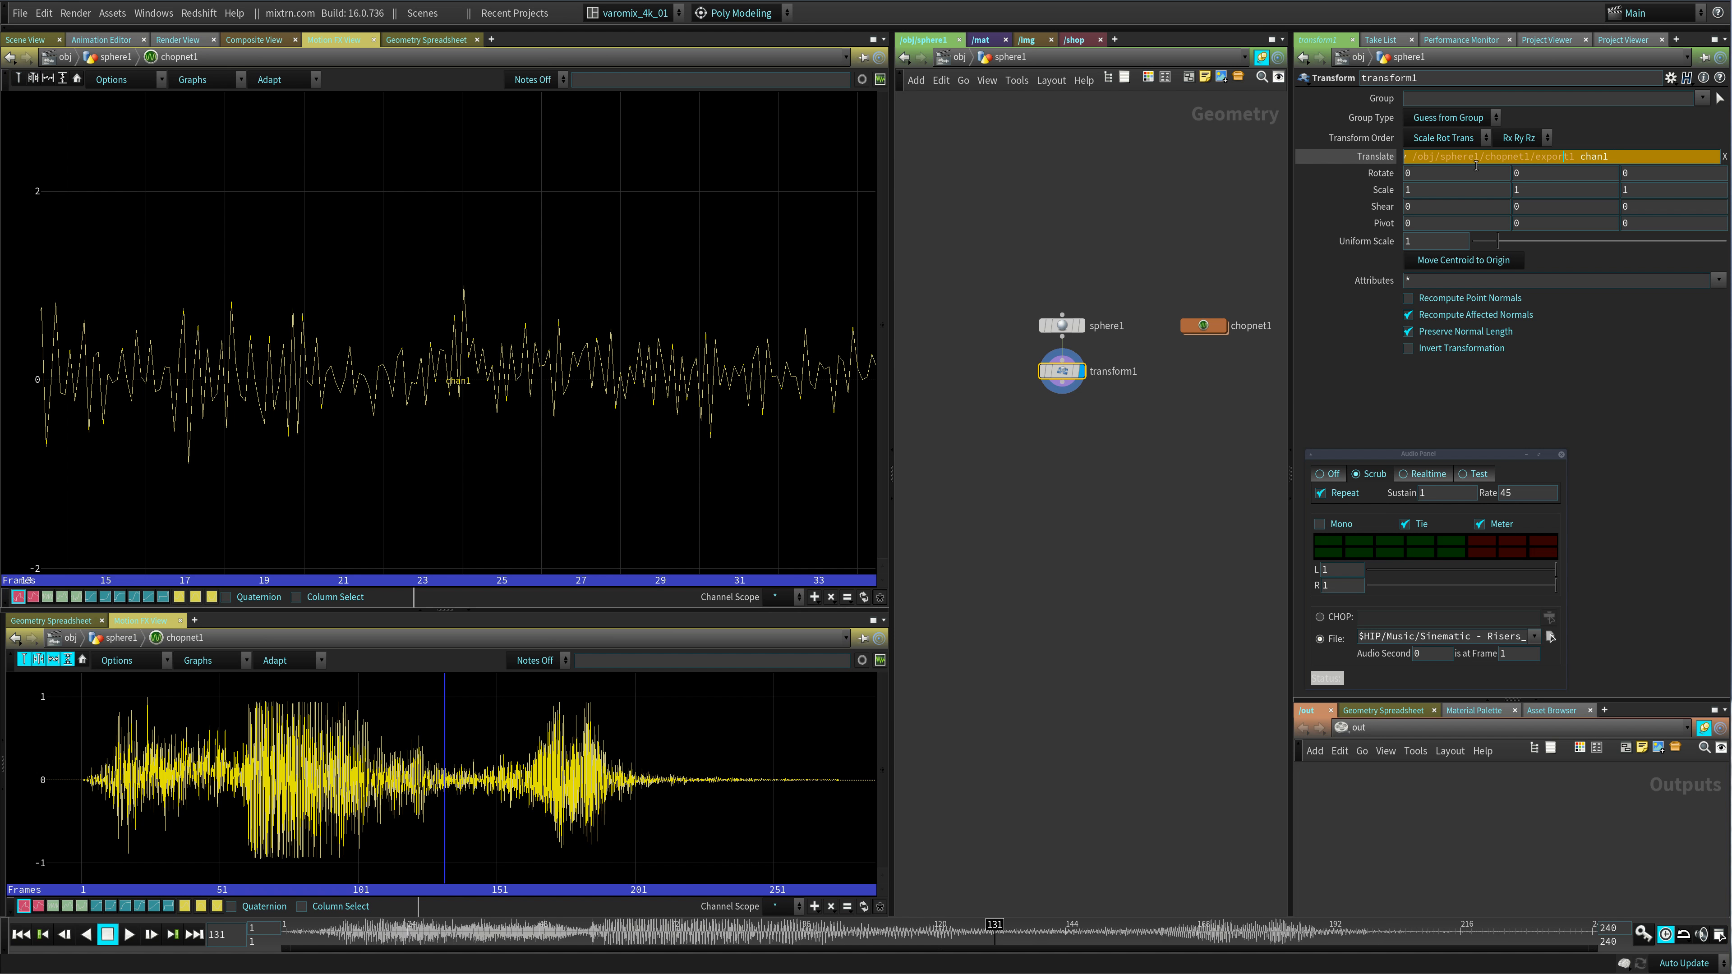
left_click(1393, 155)
left_click(1394, 155)
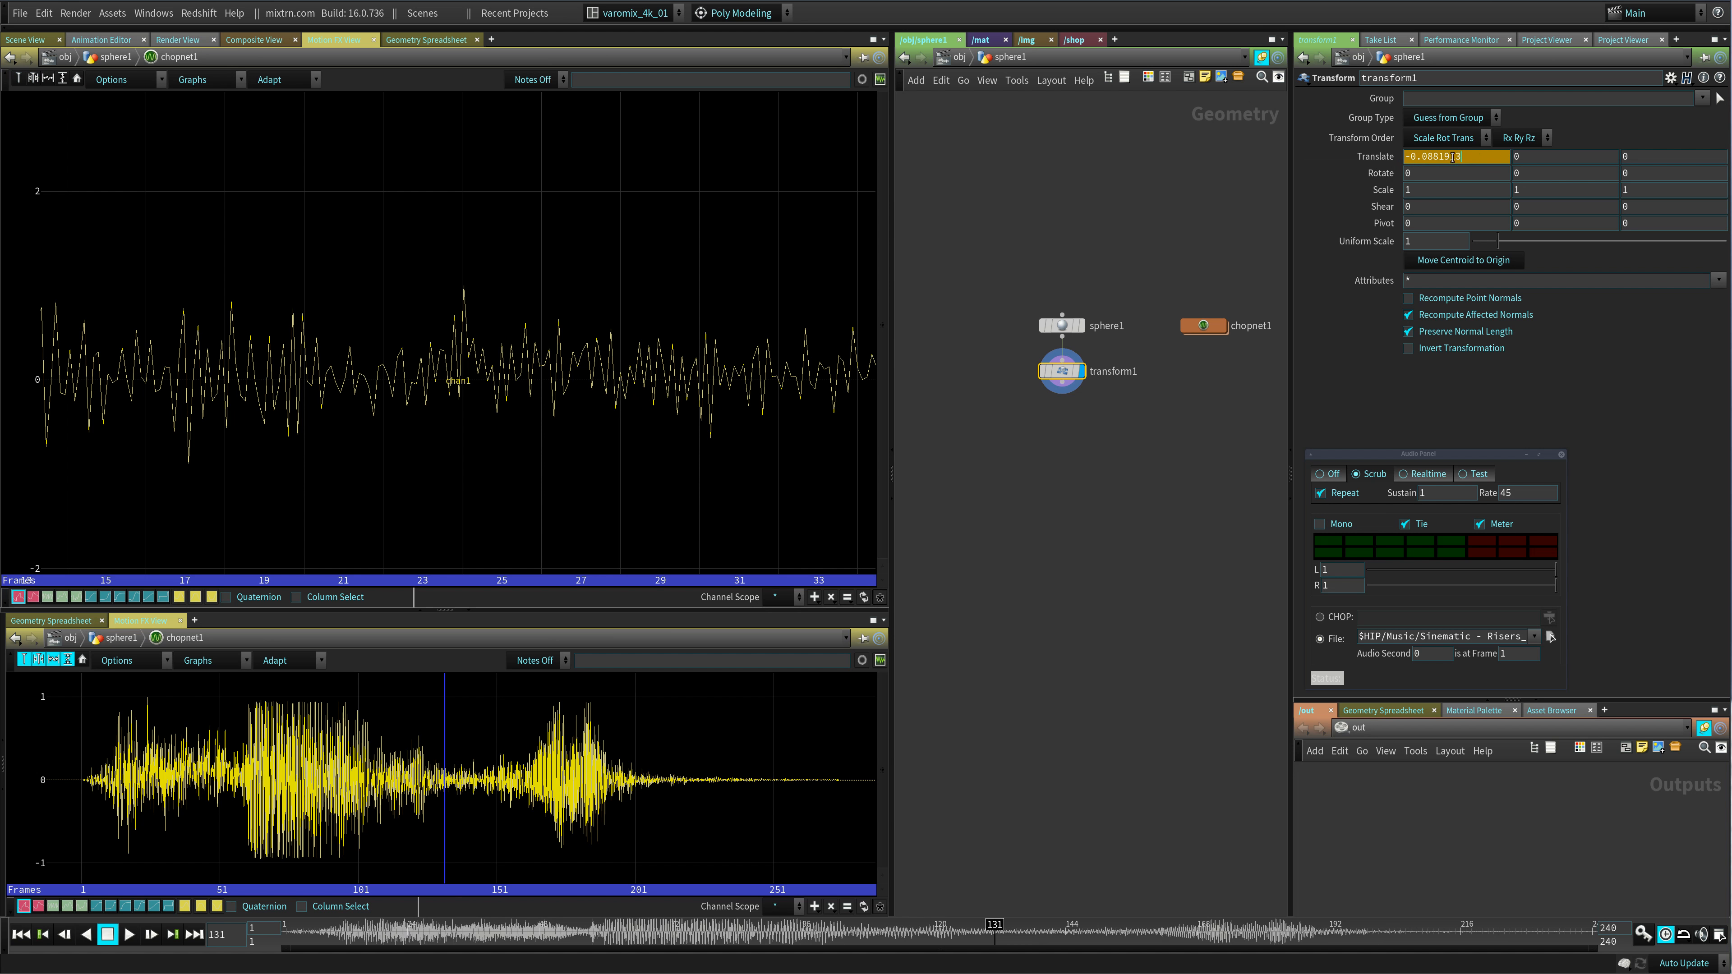
- Switch from the motion graph to the 3D scene view and play the animation to check the sphere's X movement
double_click(1453, 157)
left_click(27, 40)
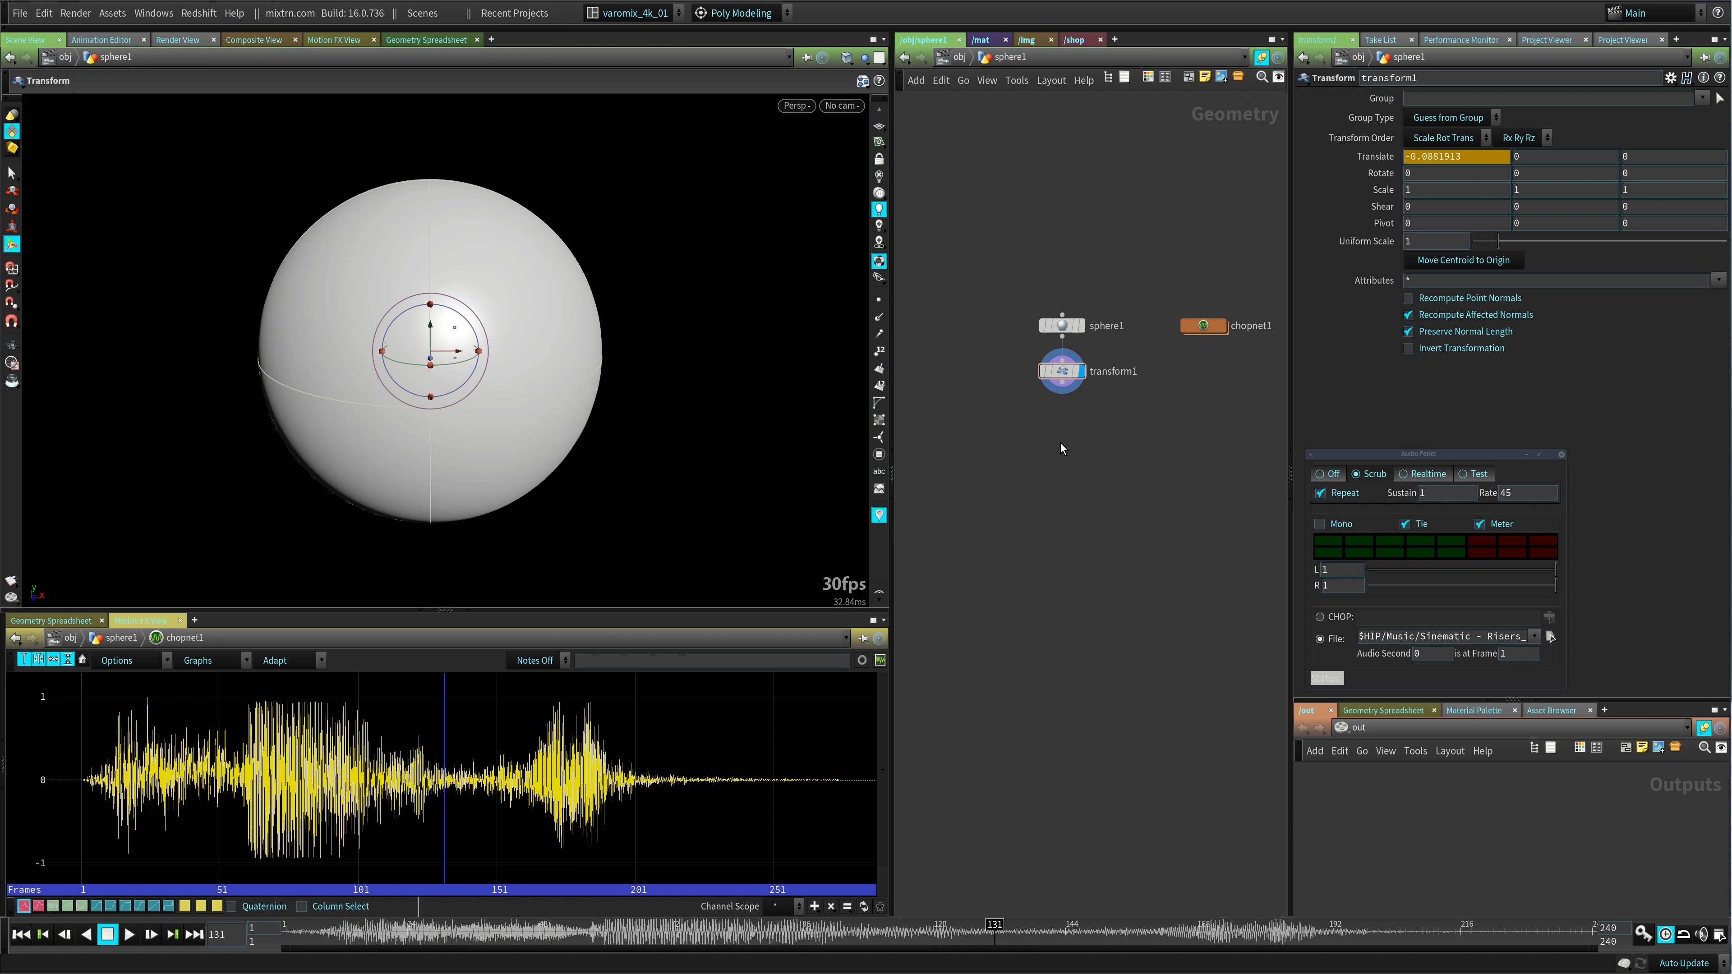
key("ctrl+Up")
key("Up")
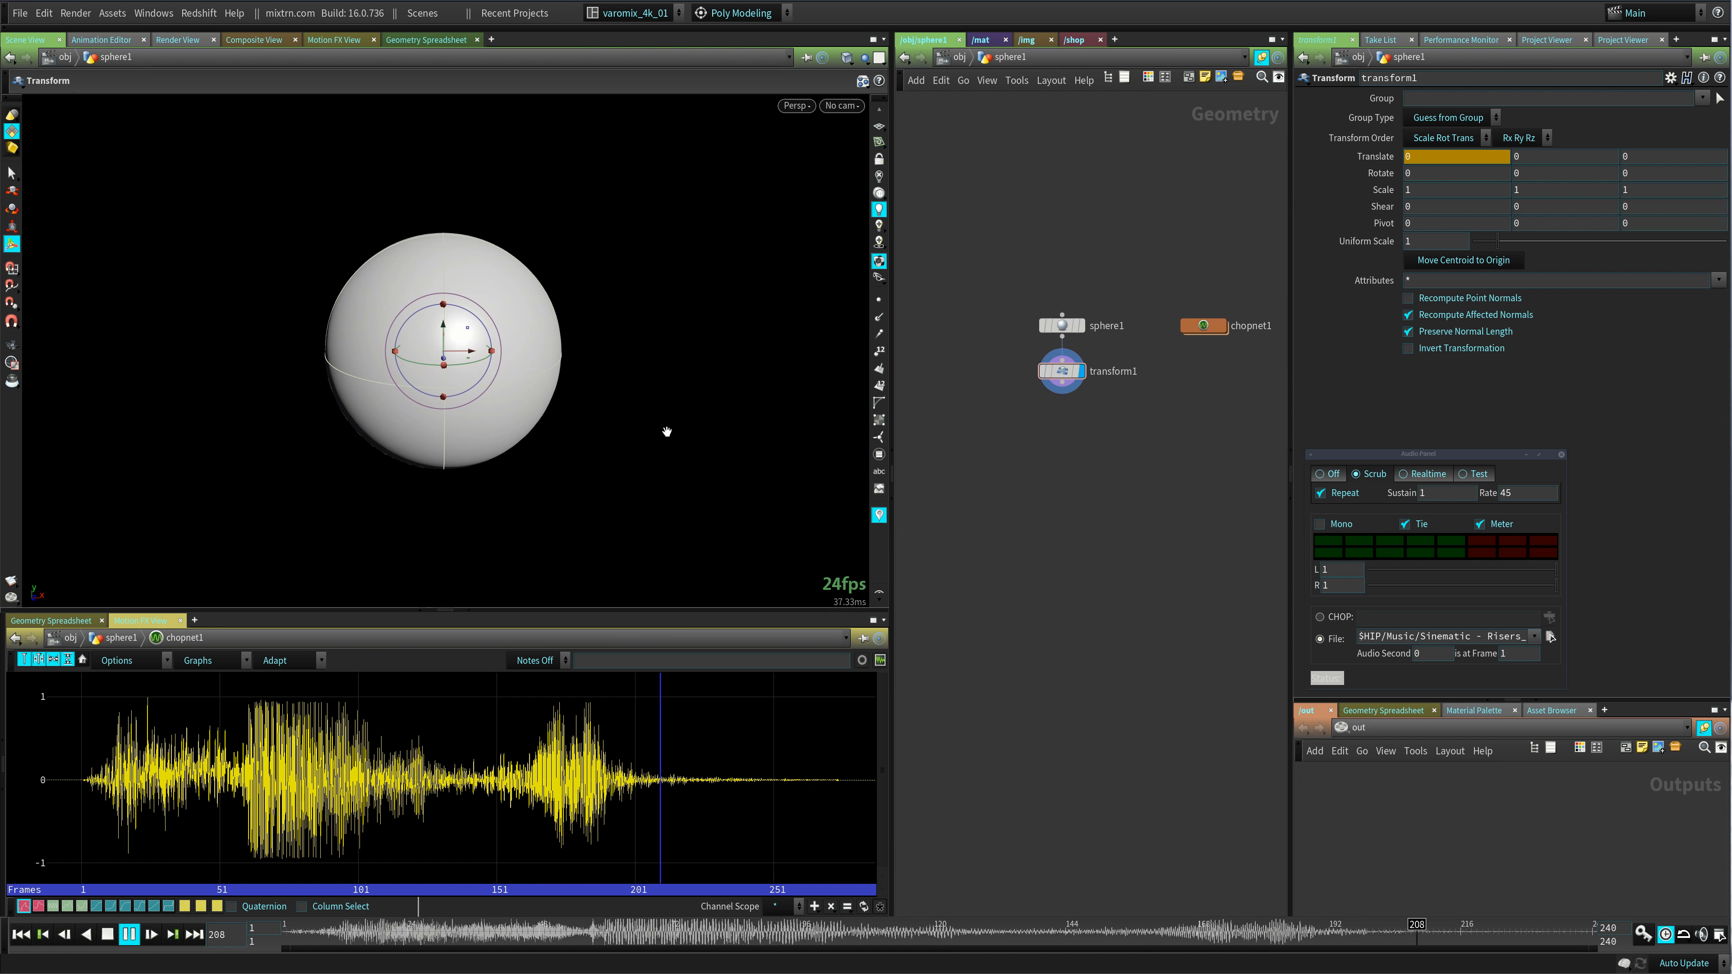
key("Escape")
key("Return")
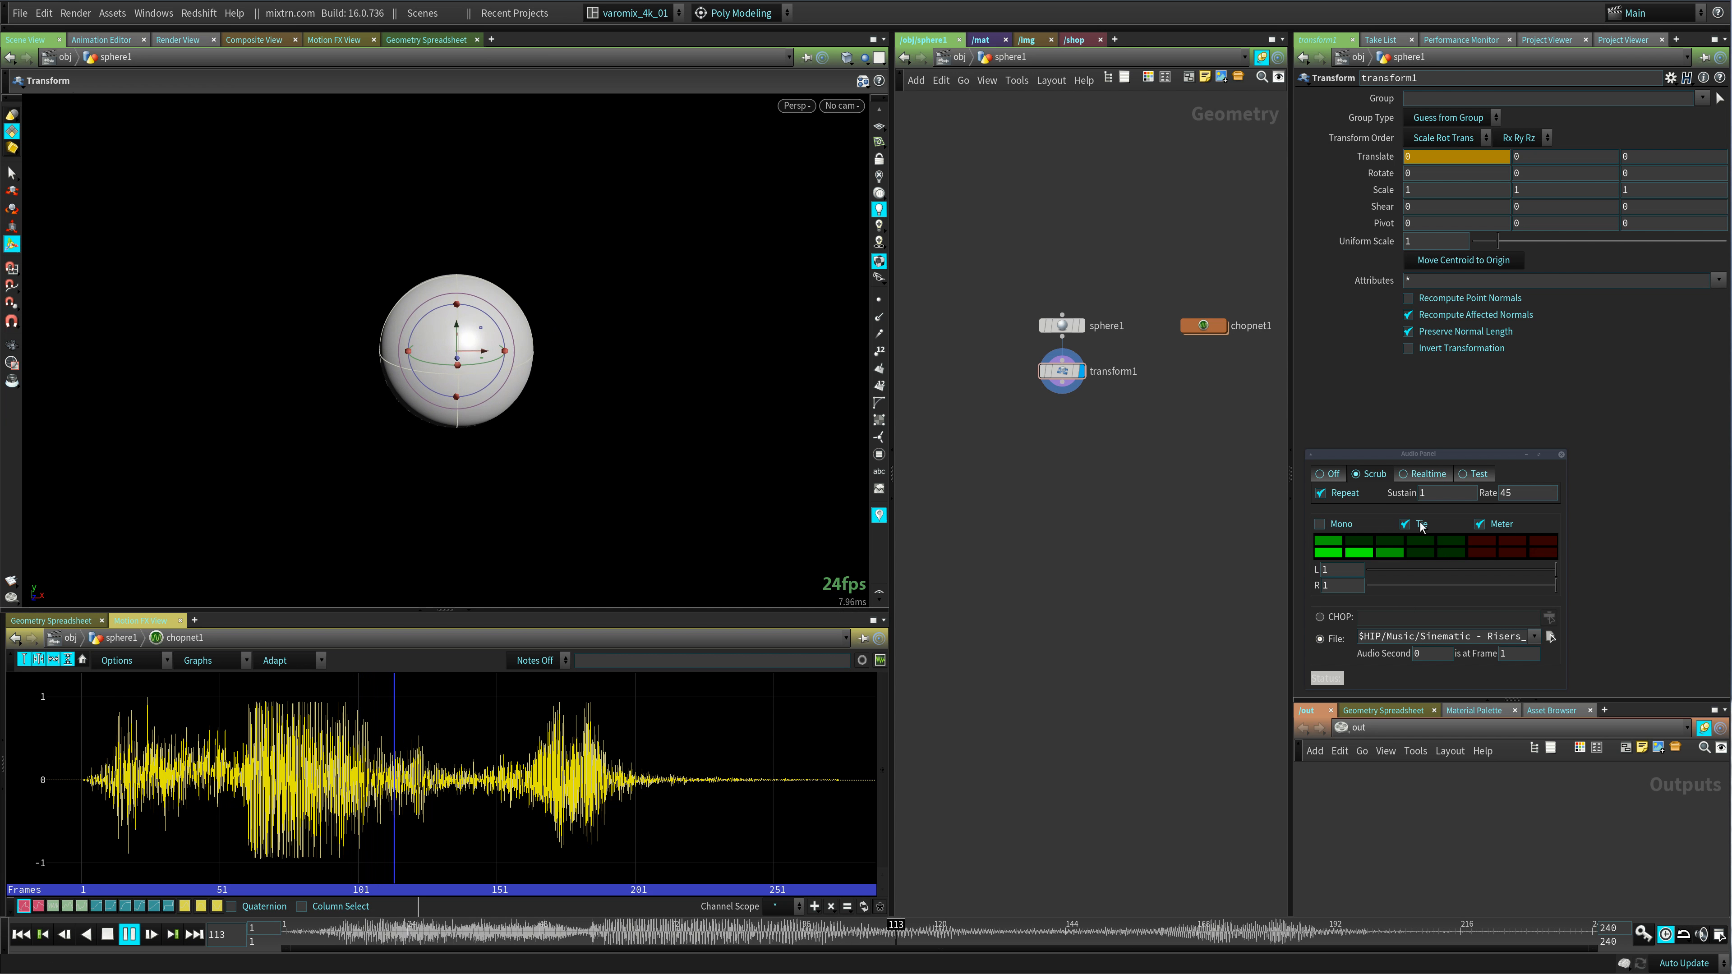
key("Escape")
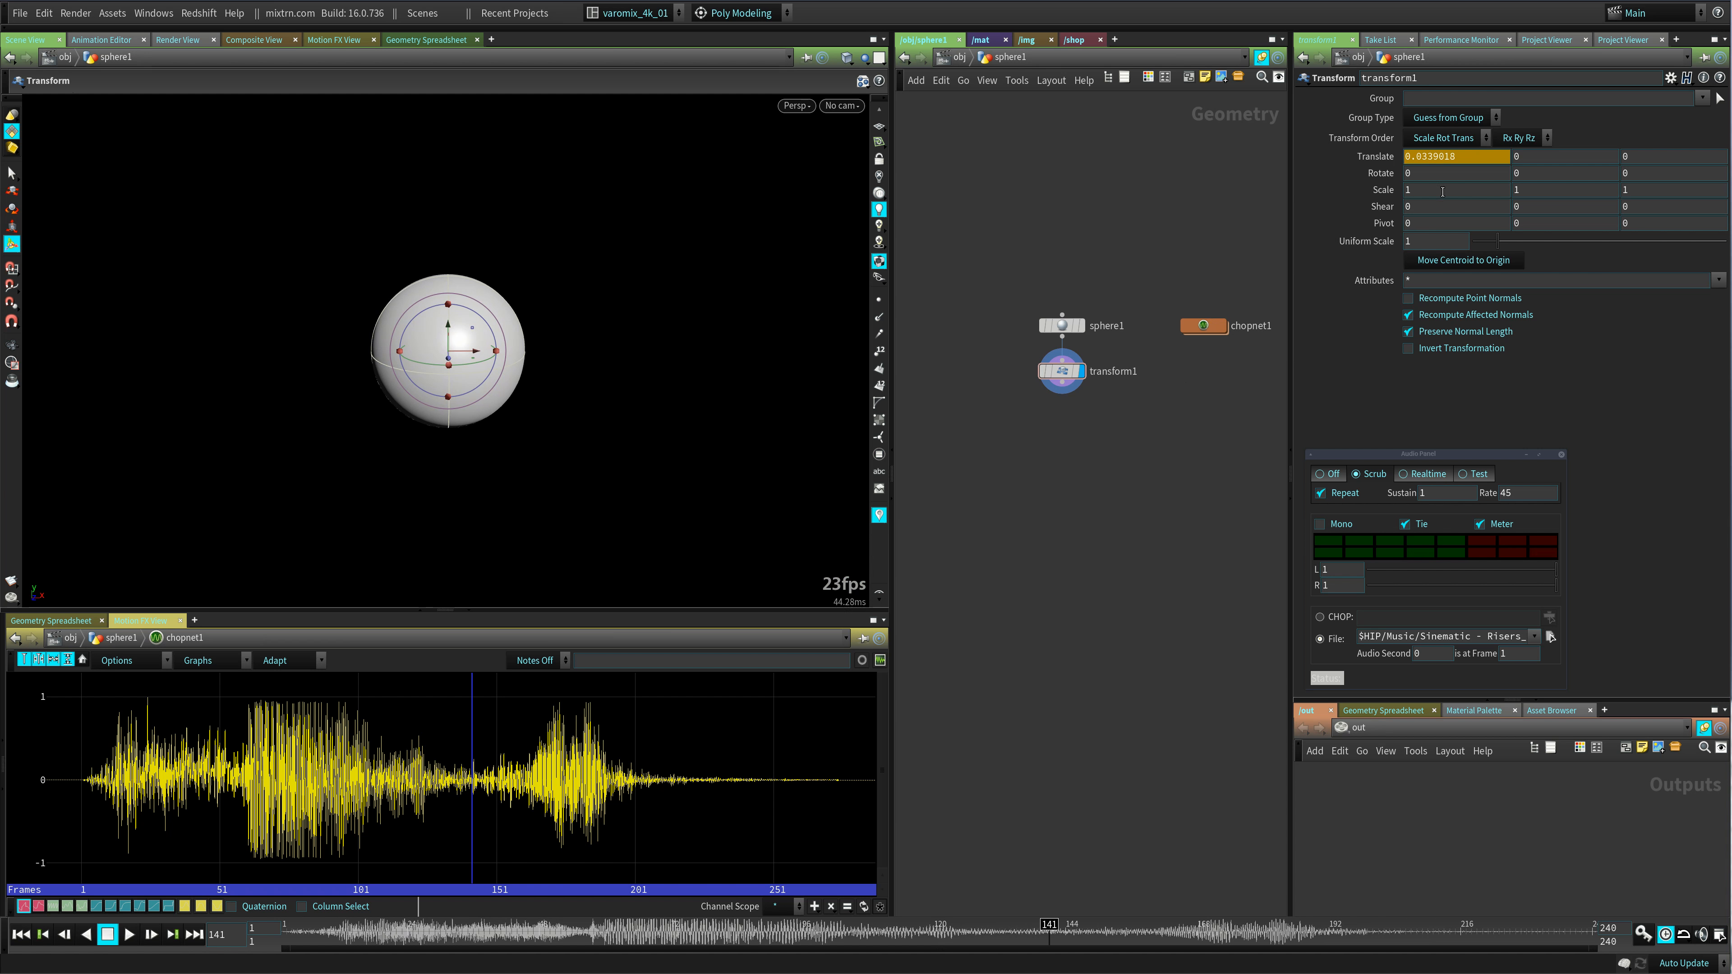
- Set the Export node's path to ty inside the CHOP network and return to the sphere's geometry network
double_click(1204, 326)
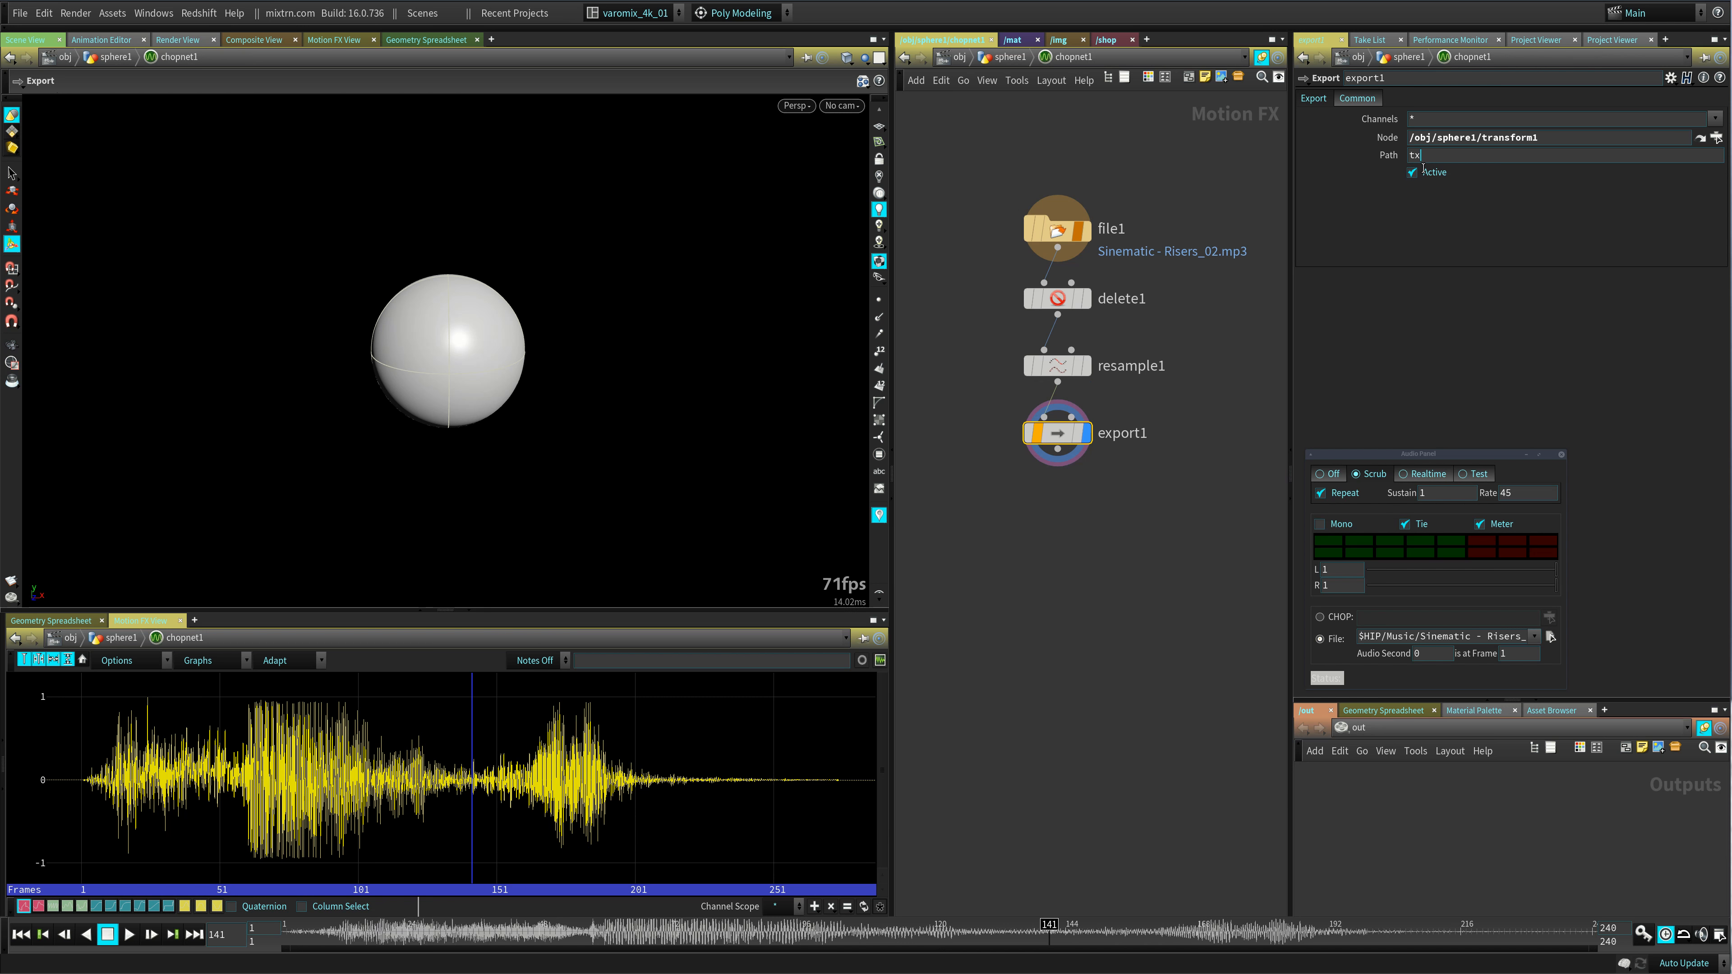
key("Return")
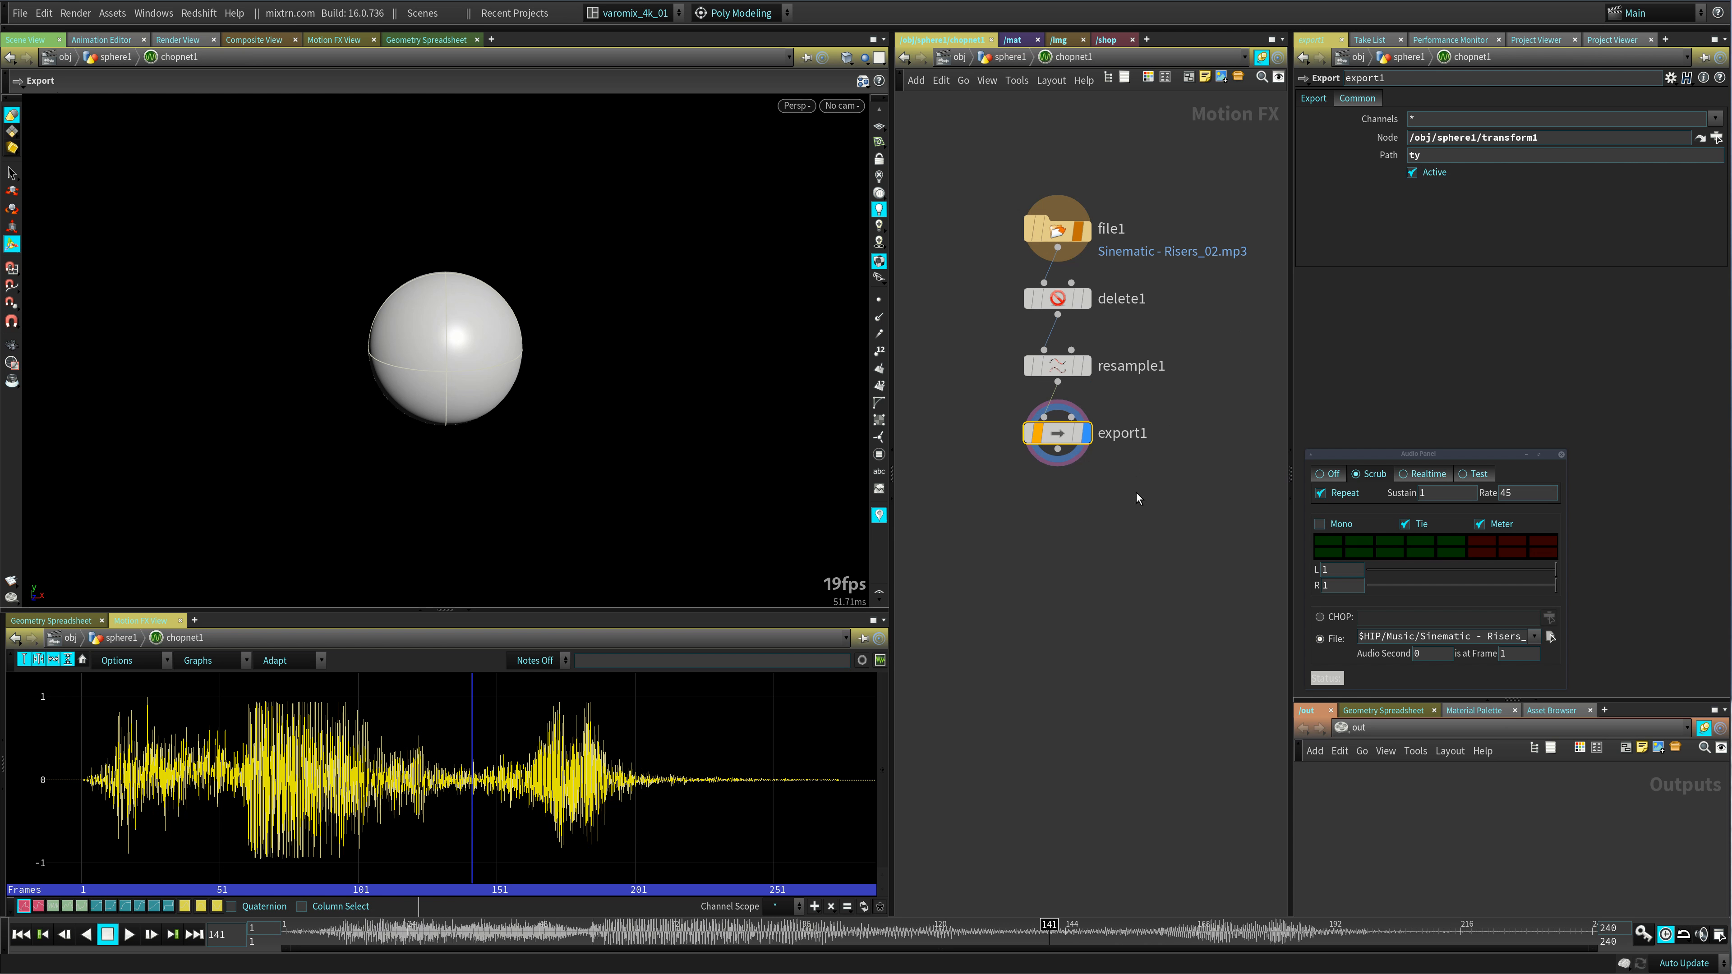
key("u")
- Play the animation from the start and scrub through the loud part of the waveform to check the sphere's vertical movement
key("ctrl+Left")
key("Up")
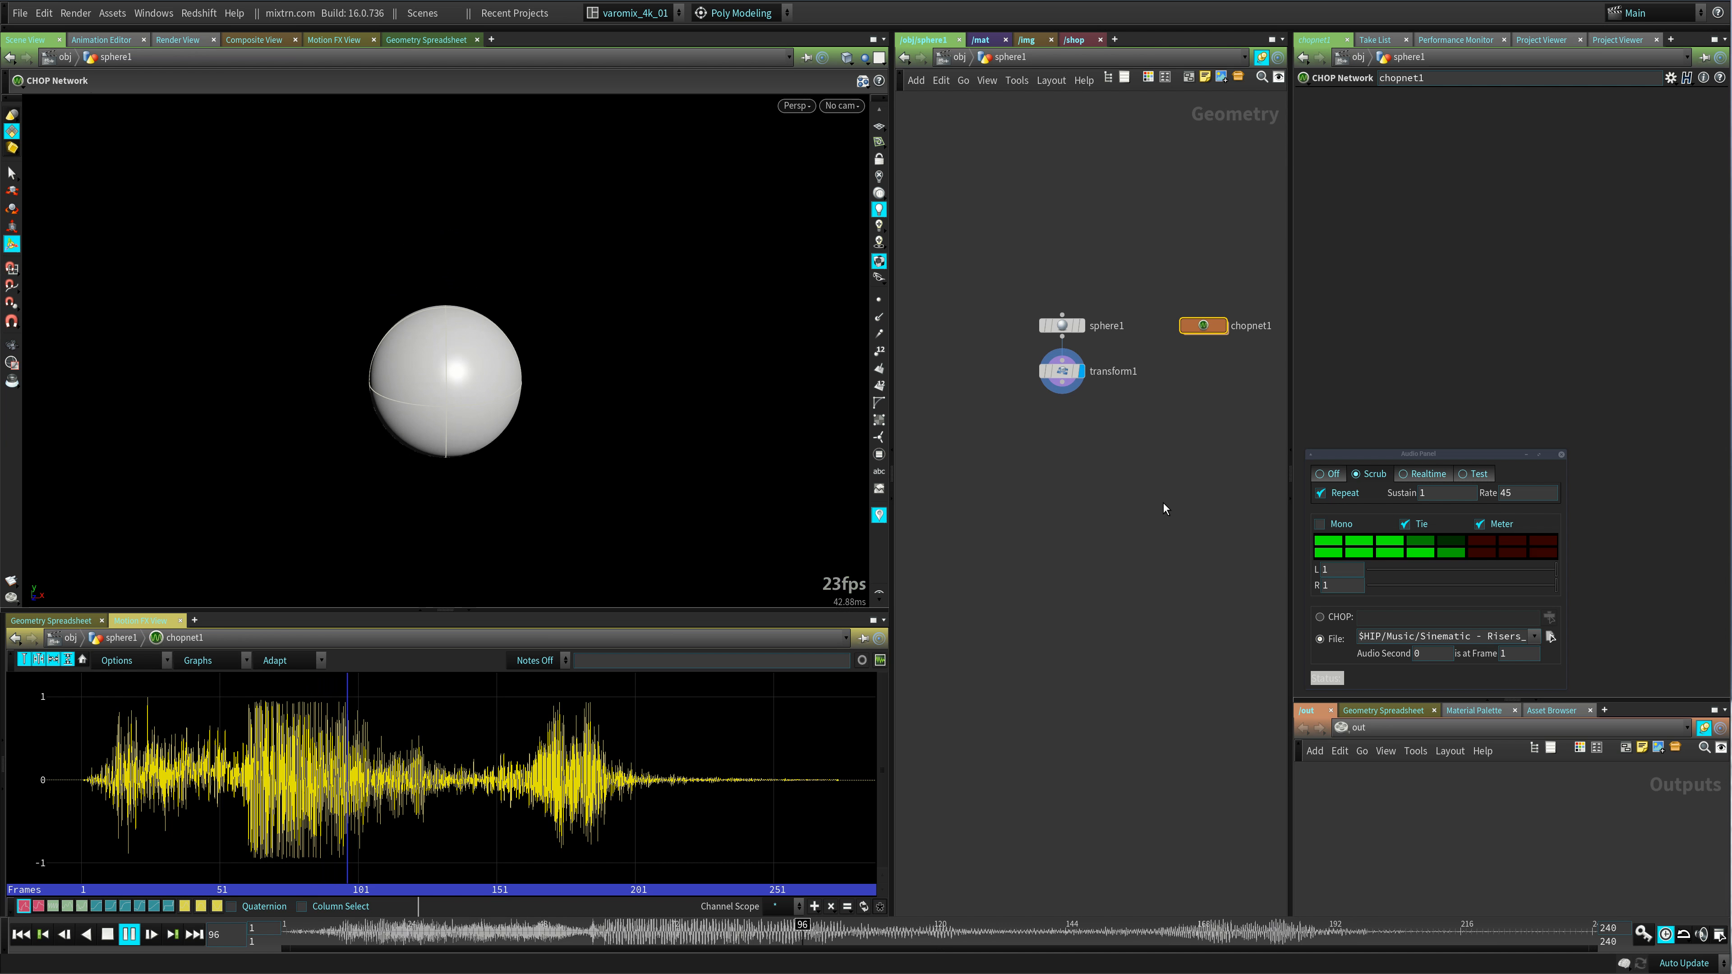
key("Down")
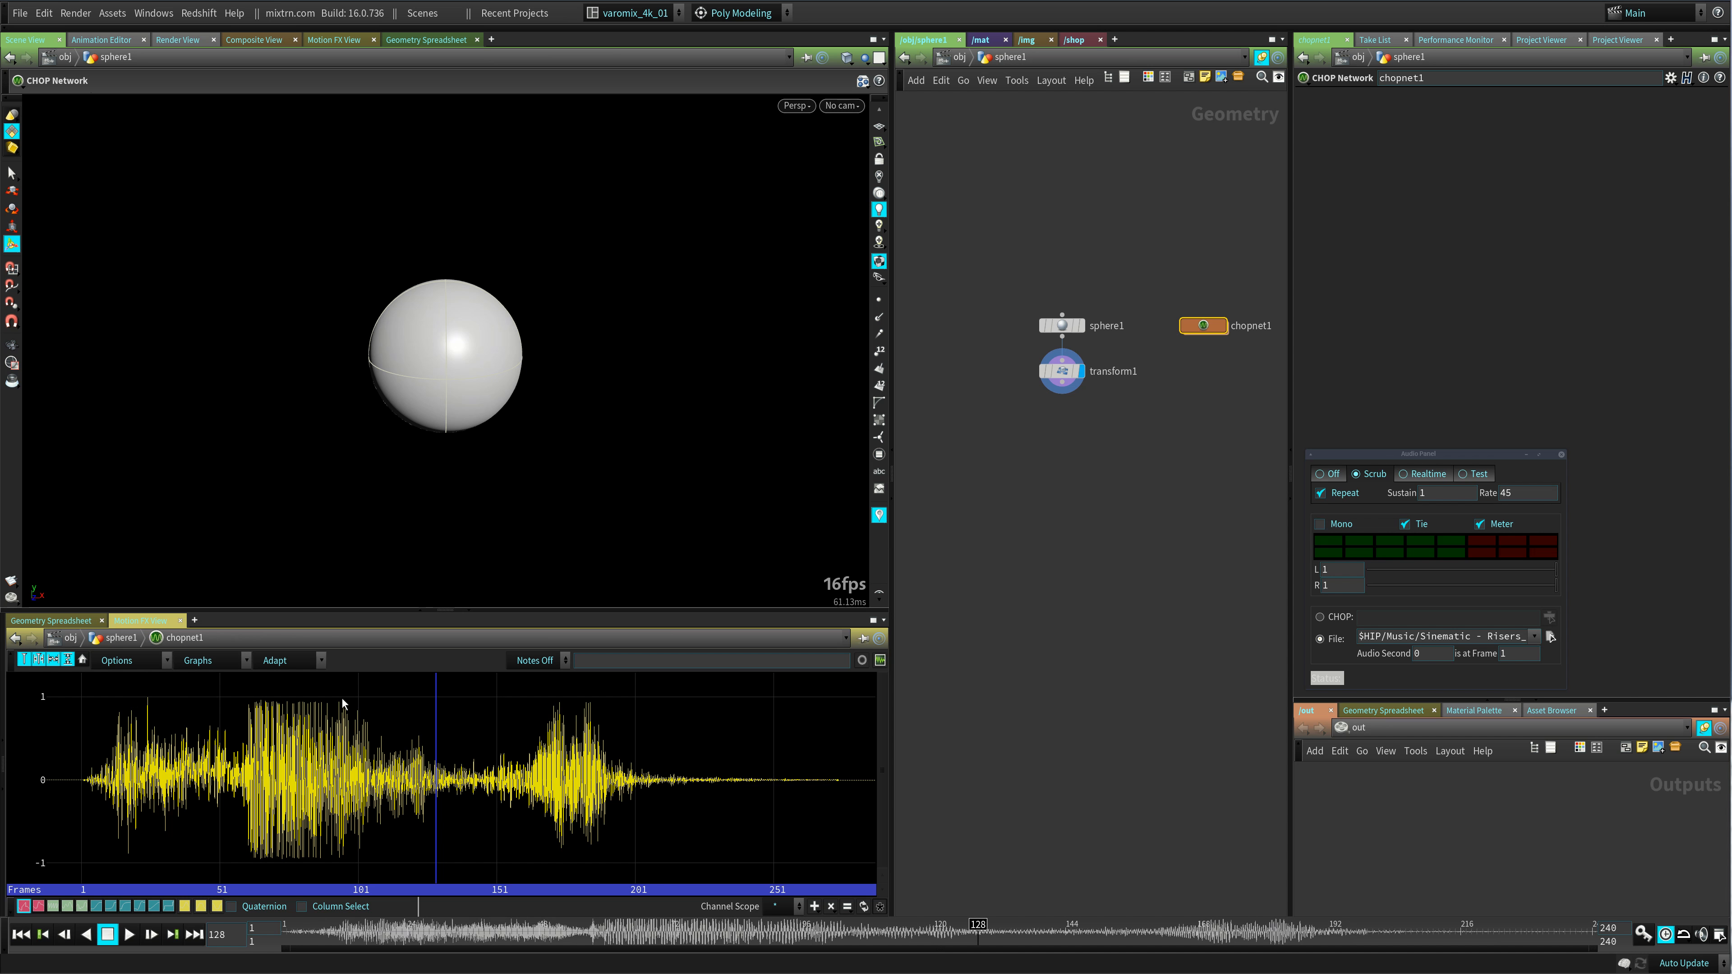
left_click_drag(437, 701, 289, 709)
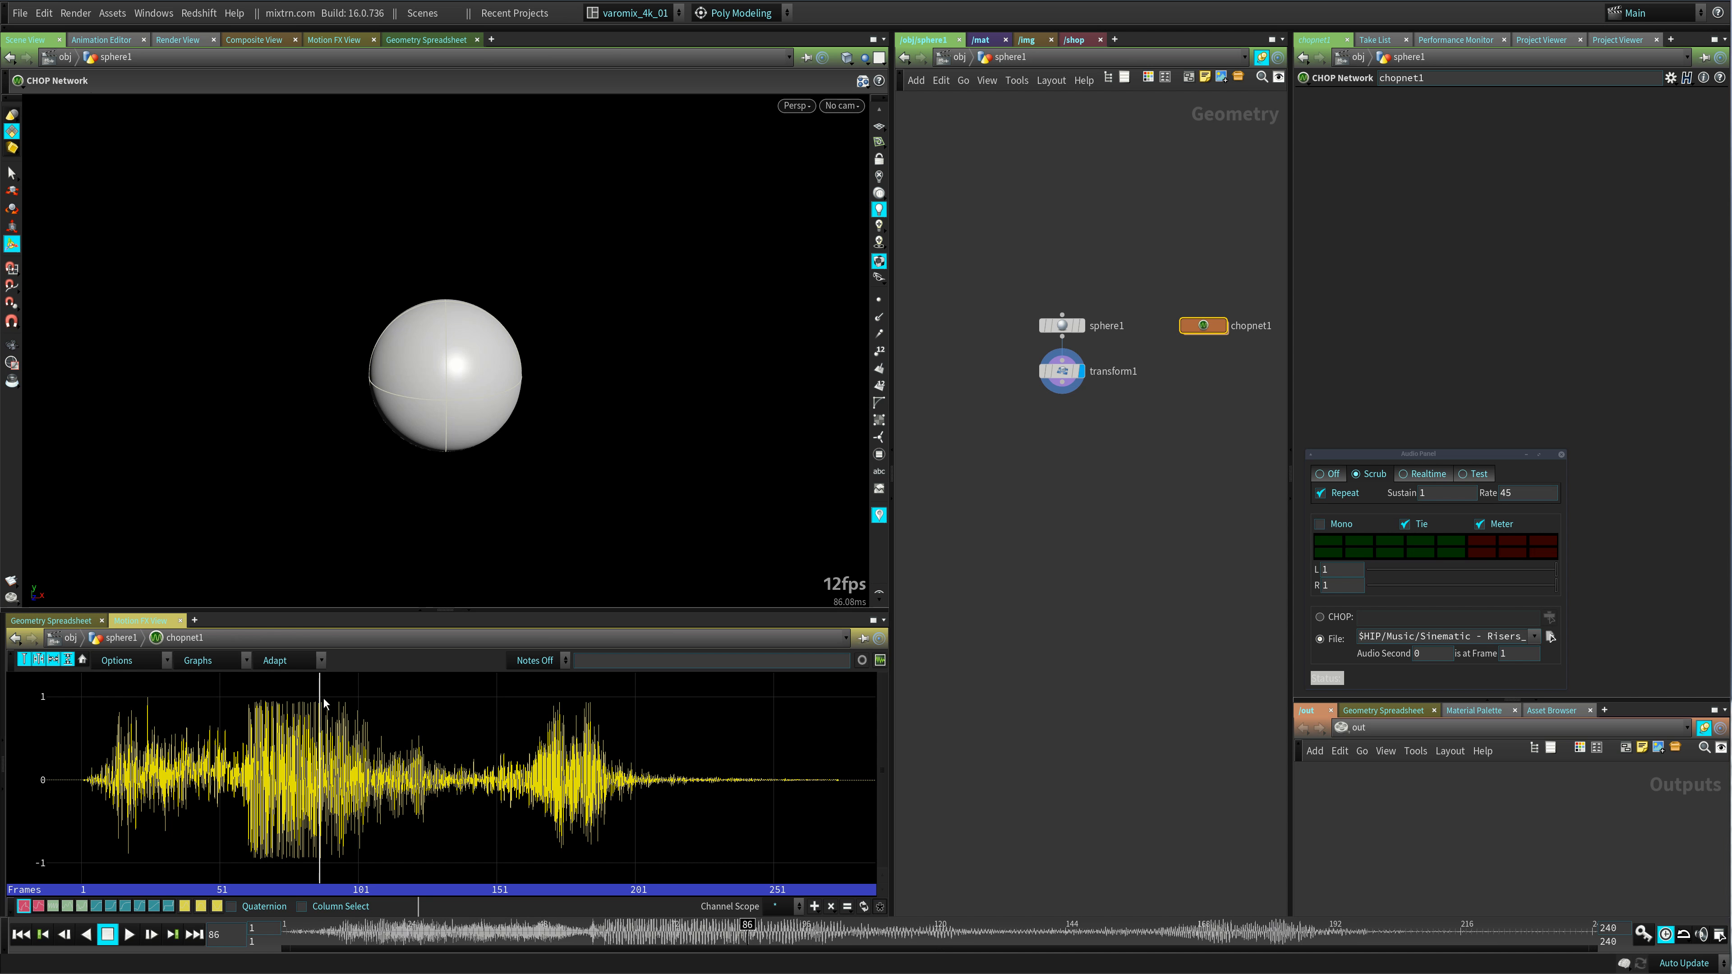
- Compare the Transform node's Y translate with the waveform peaks around frames 85 and 86
left_click(1062, 371)
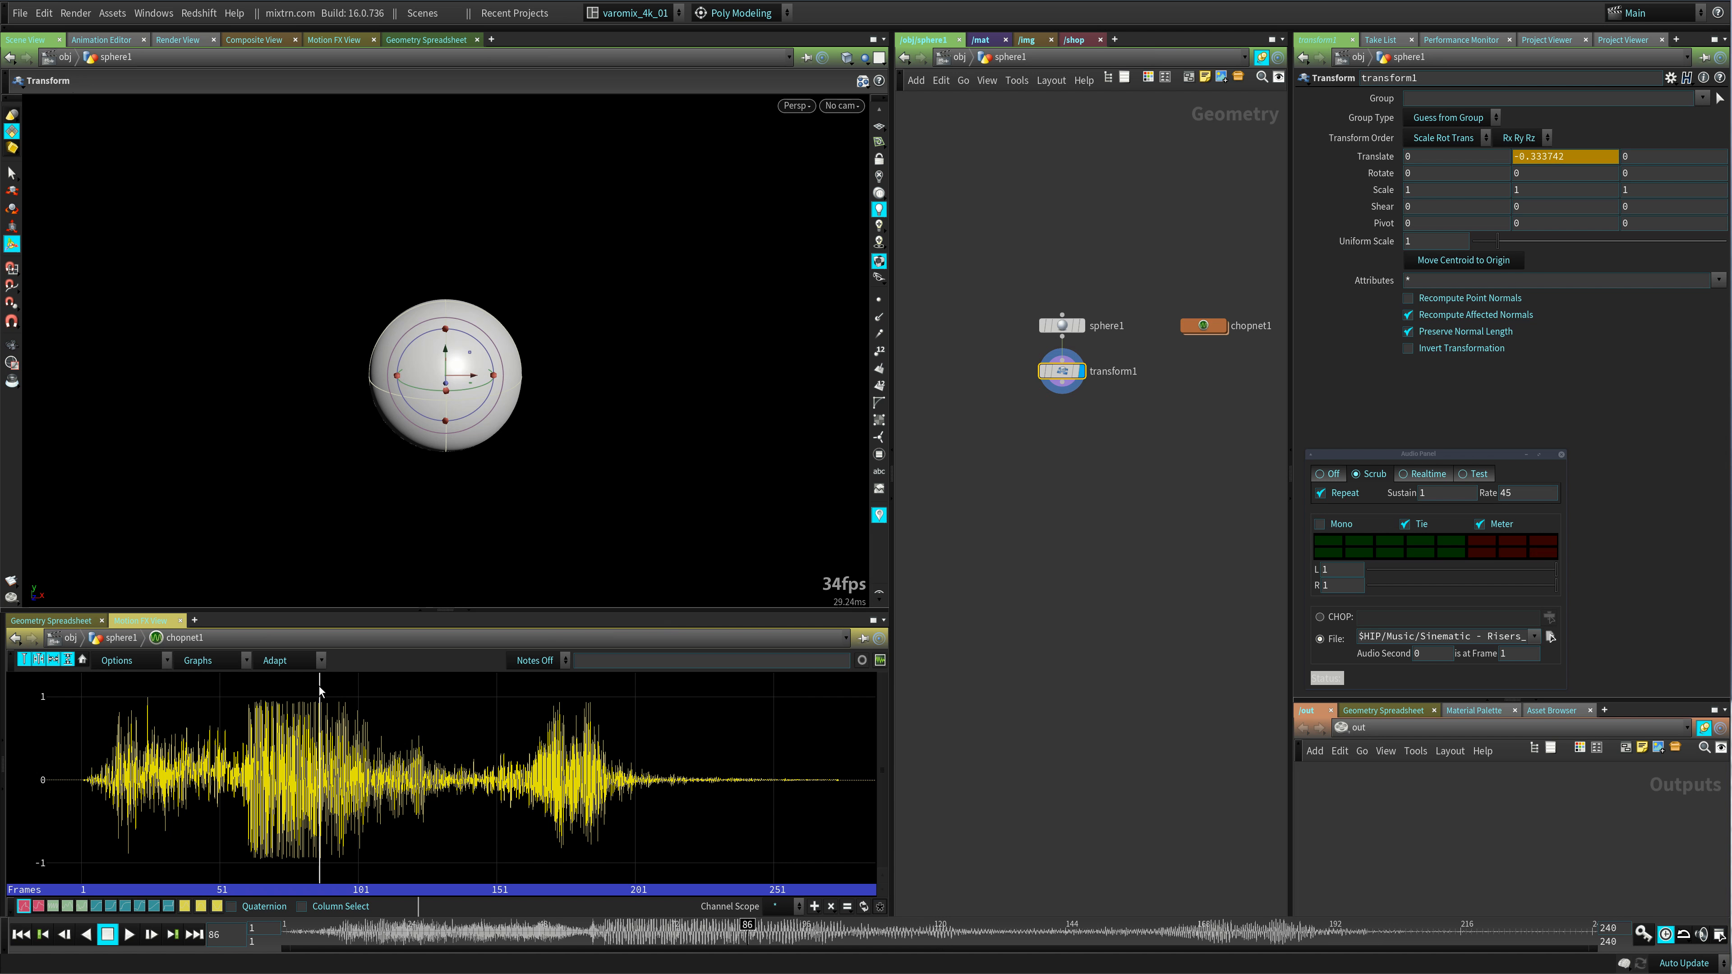
mouse_move(320, 691)
left_mouse_down()
mouse_move(302, 689)
mouse_move(318, 692)
left_mouse_up()
scroll(318, 692, "up", 8)
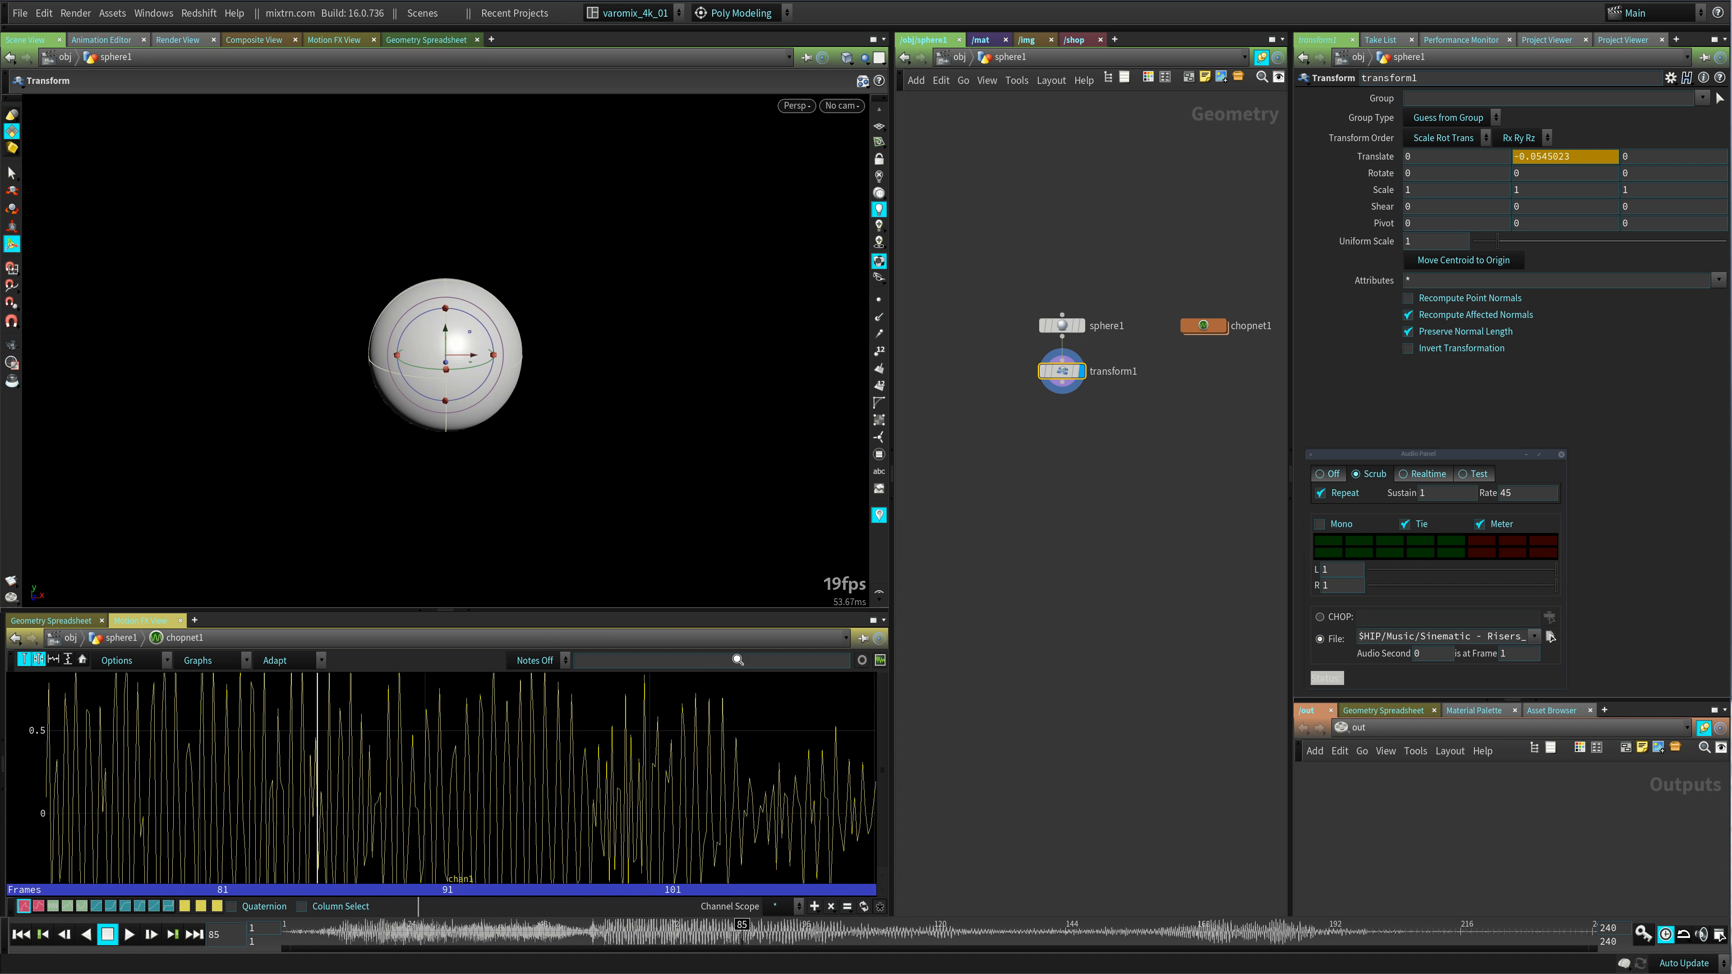
scroll(379, 785, "up", 5)
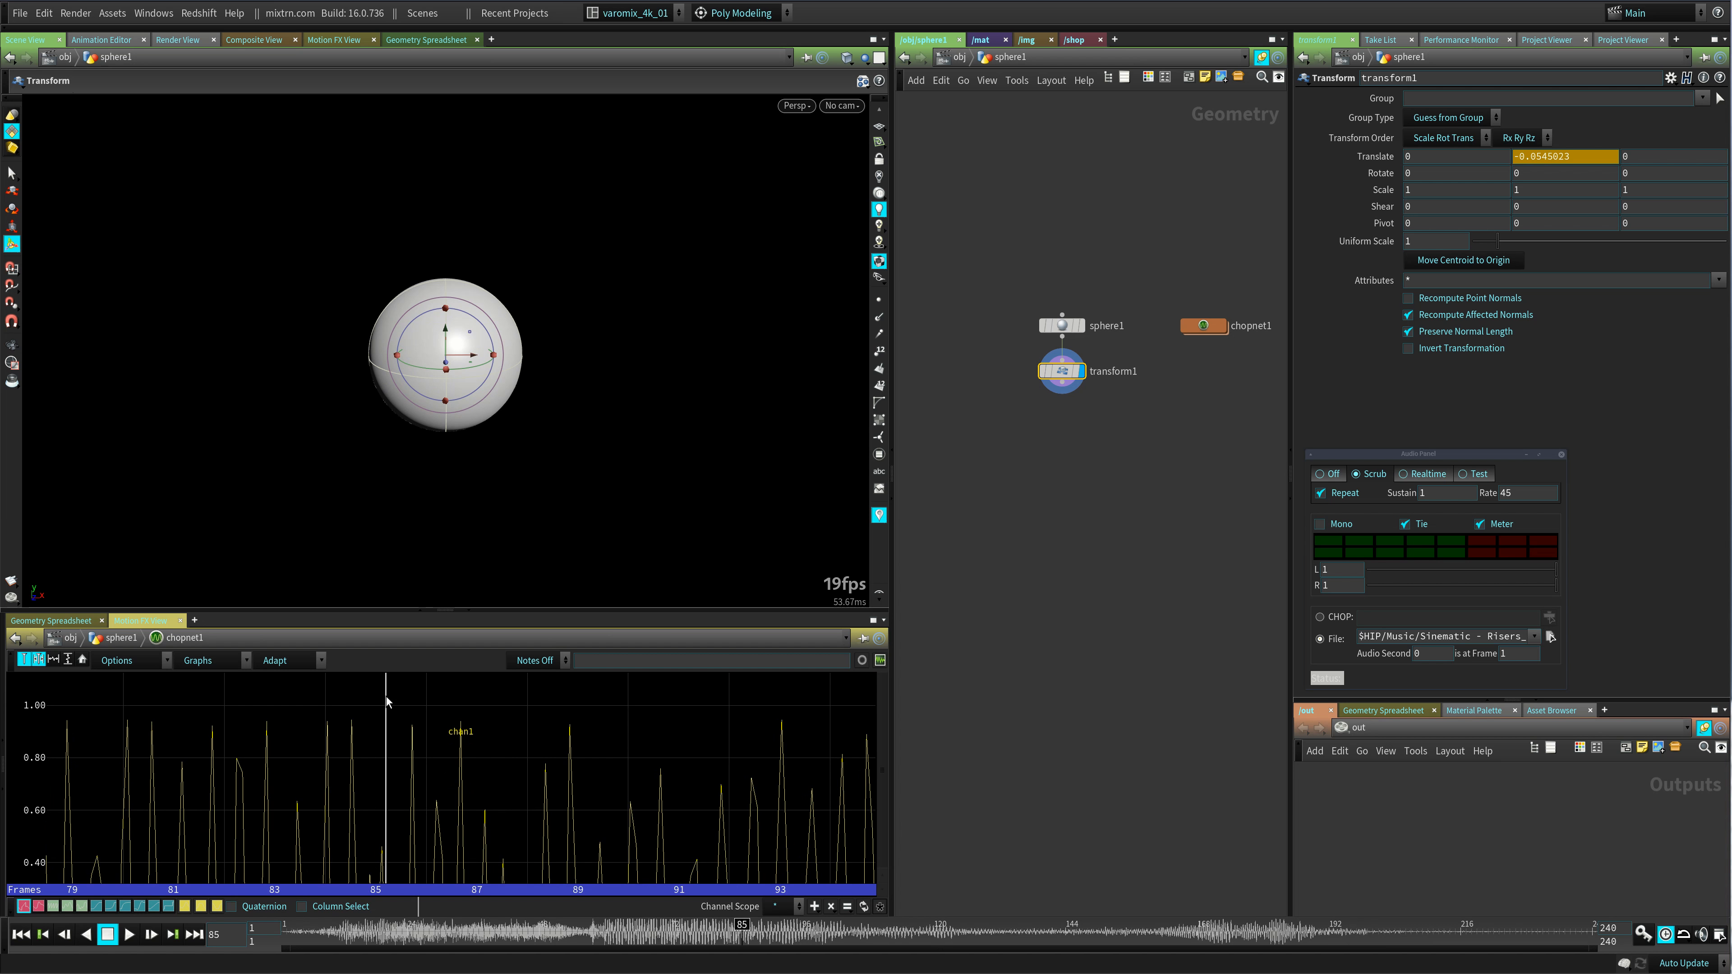
left_click_drag(382, 891, 413, 892)
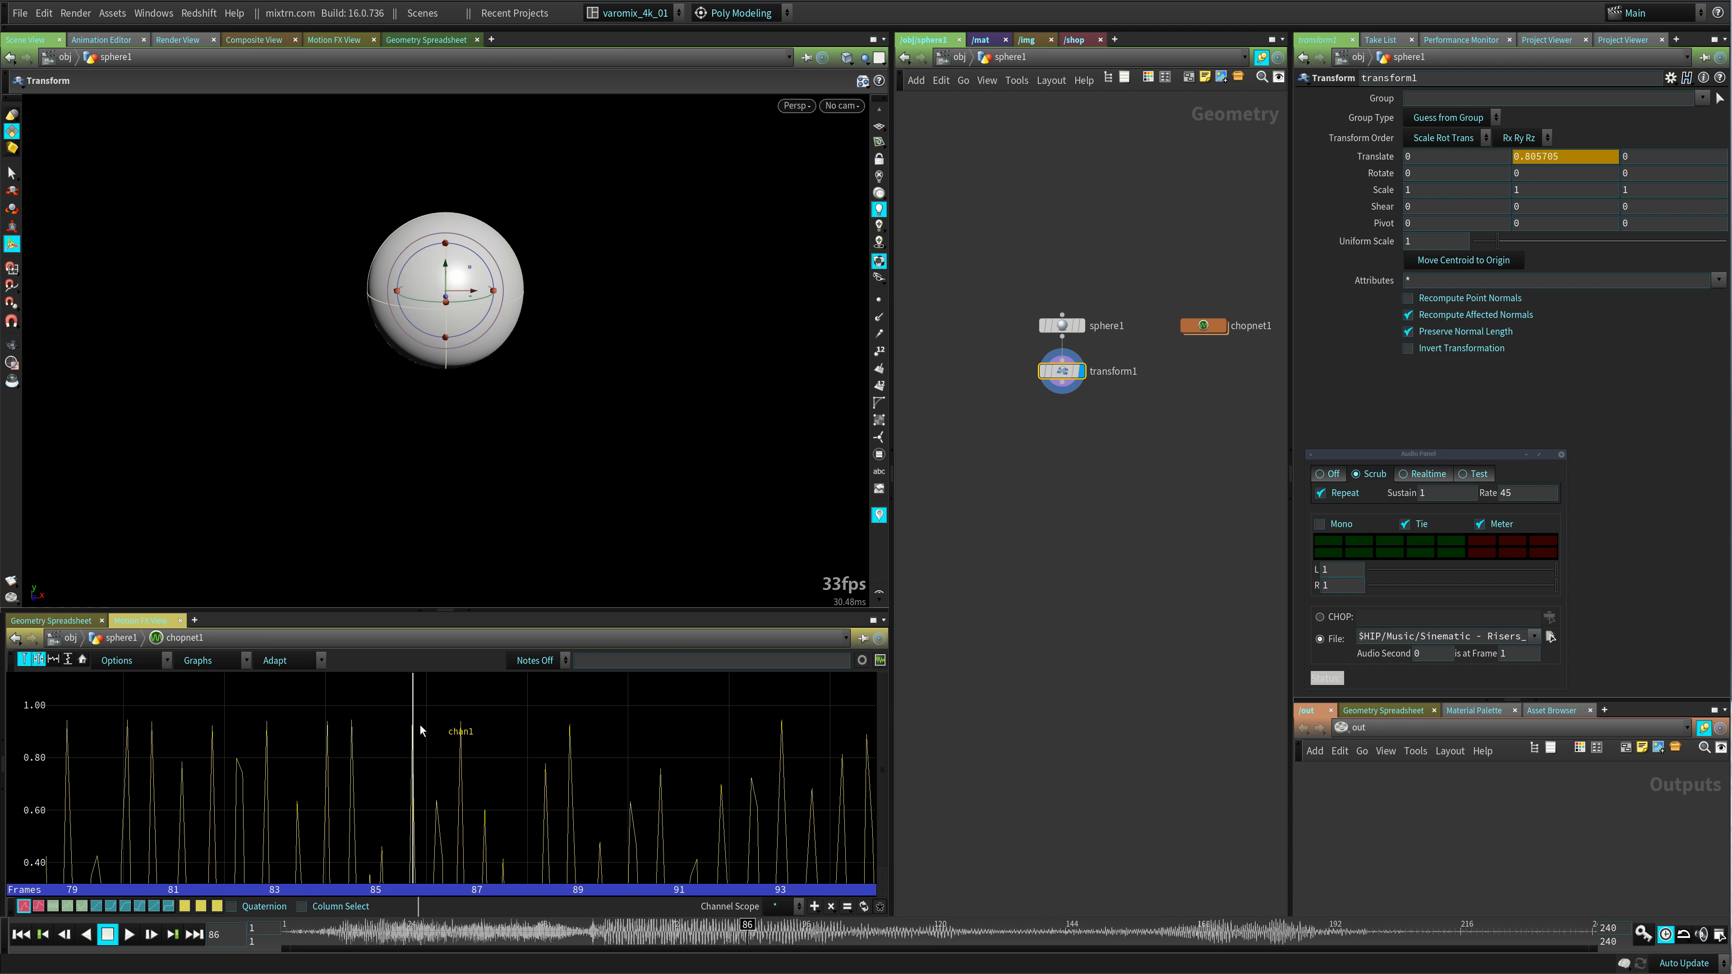
scroll(445, 773, "down", 3)
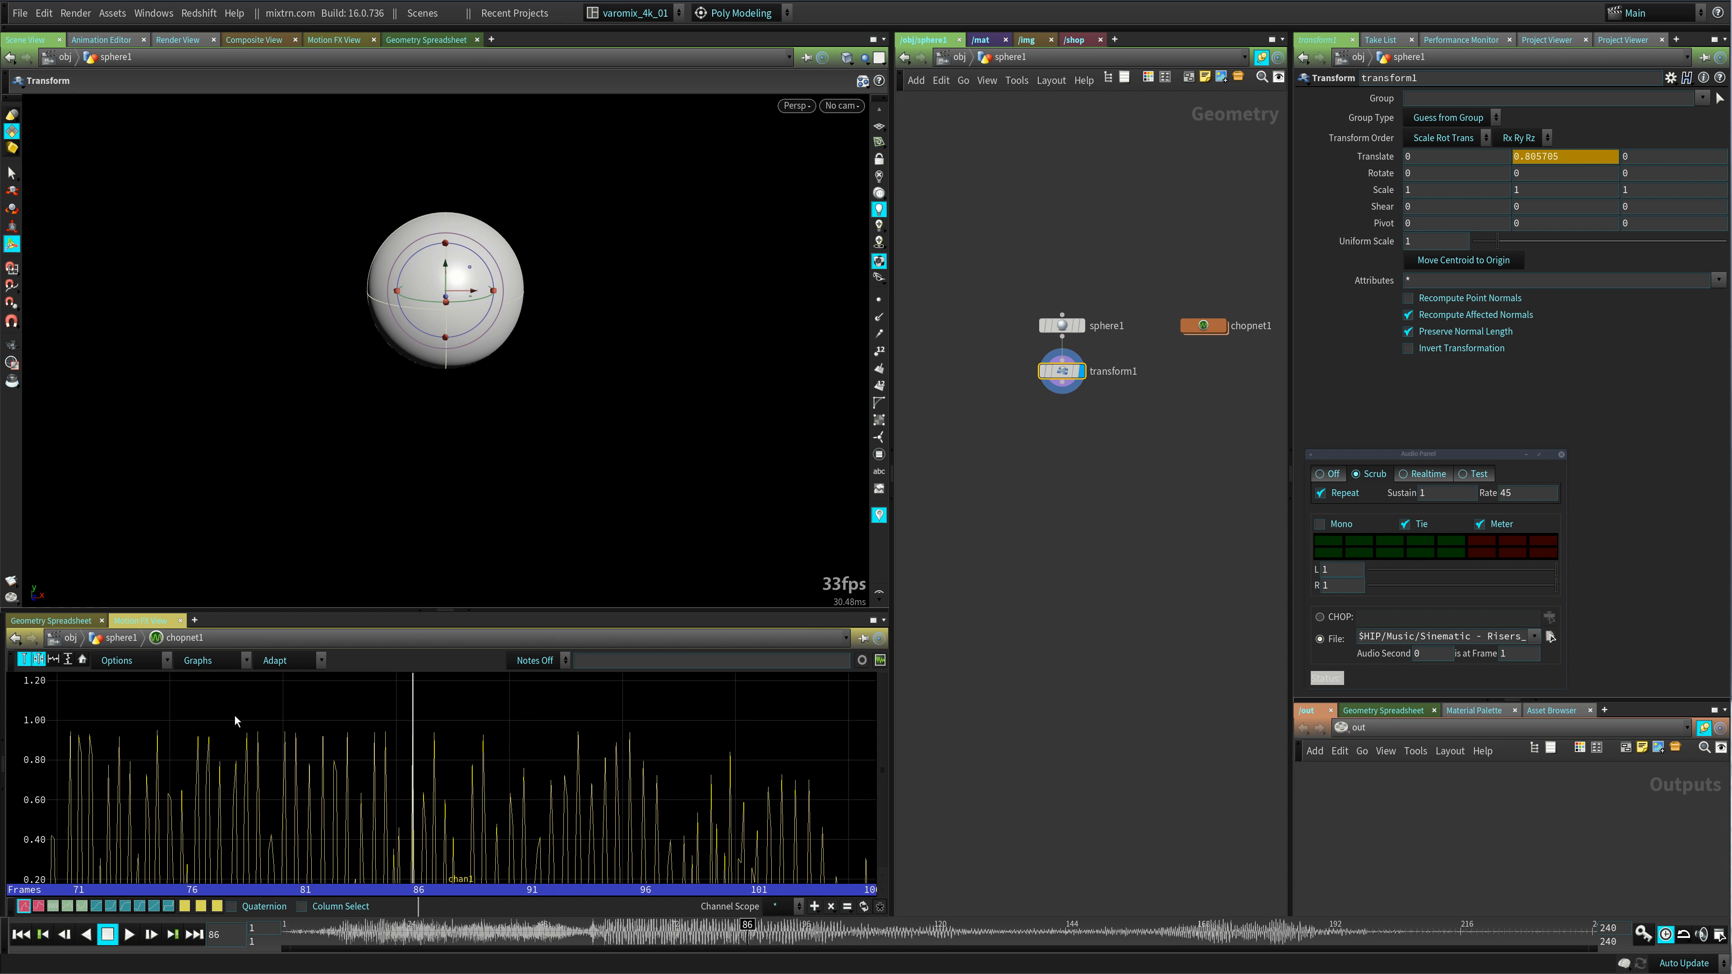
scroll(365, 812, "down", 4)
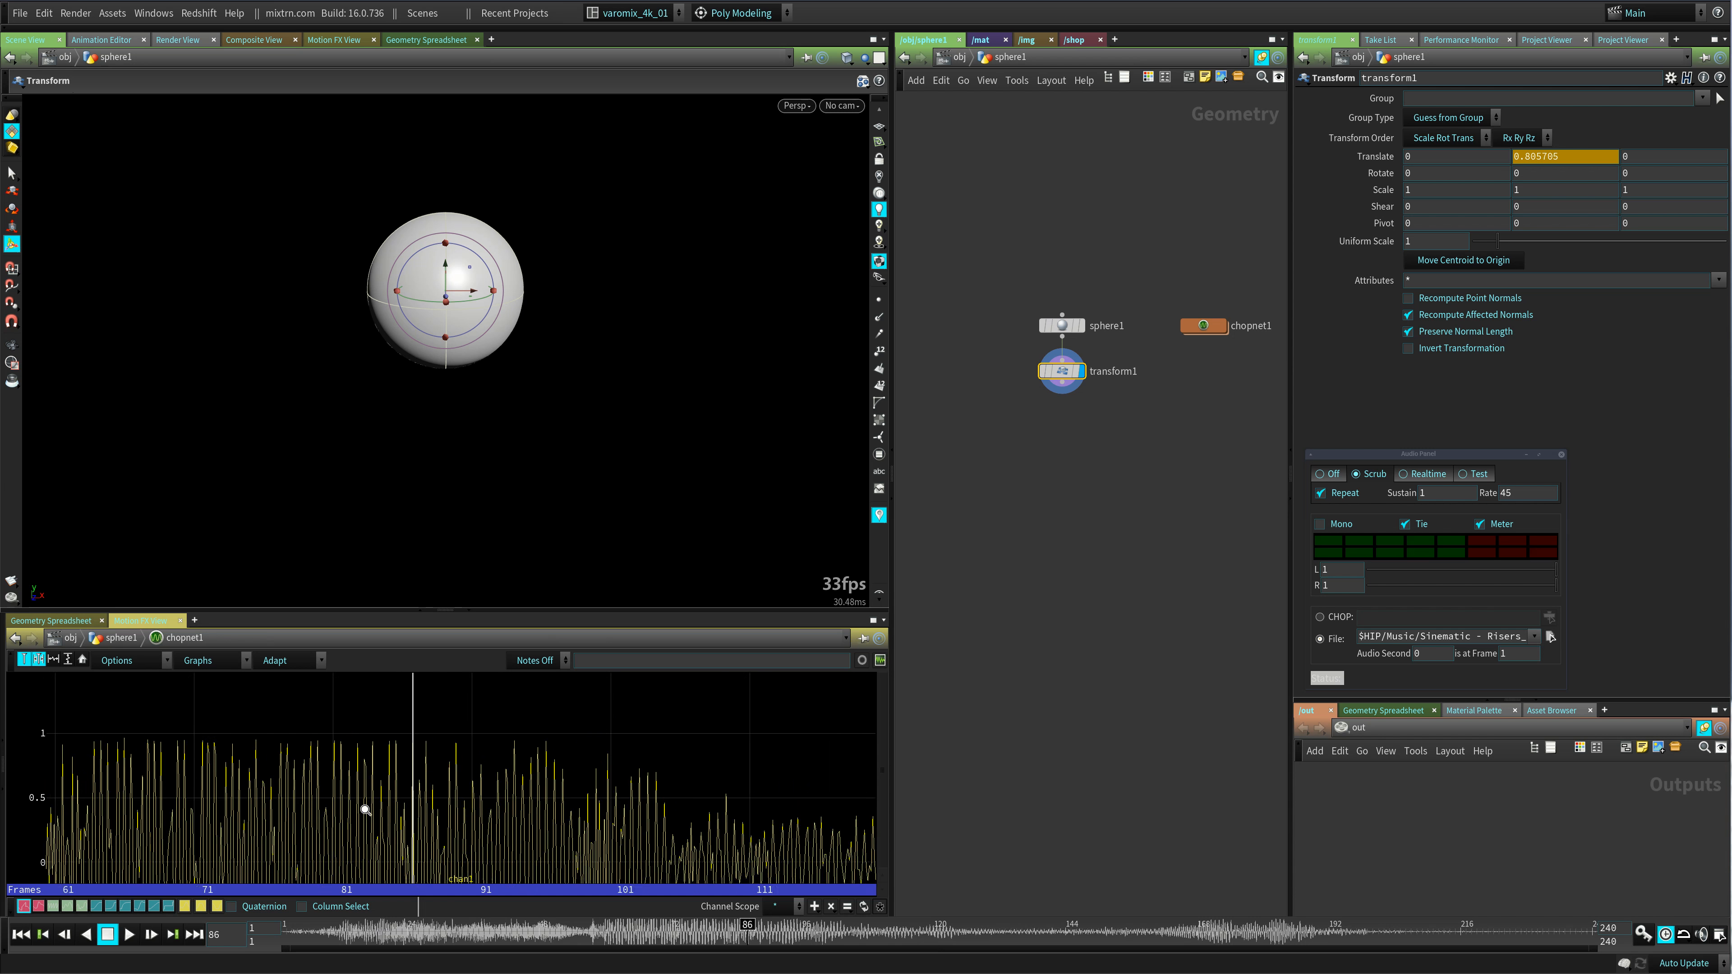
- Insert a Math node between resample1 and export1 in the CHOP network
double_click(1205, 327)
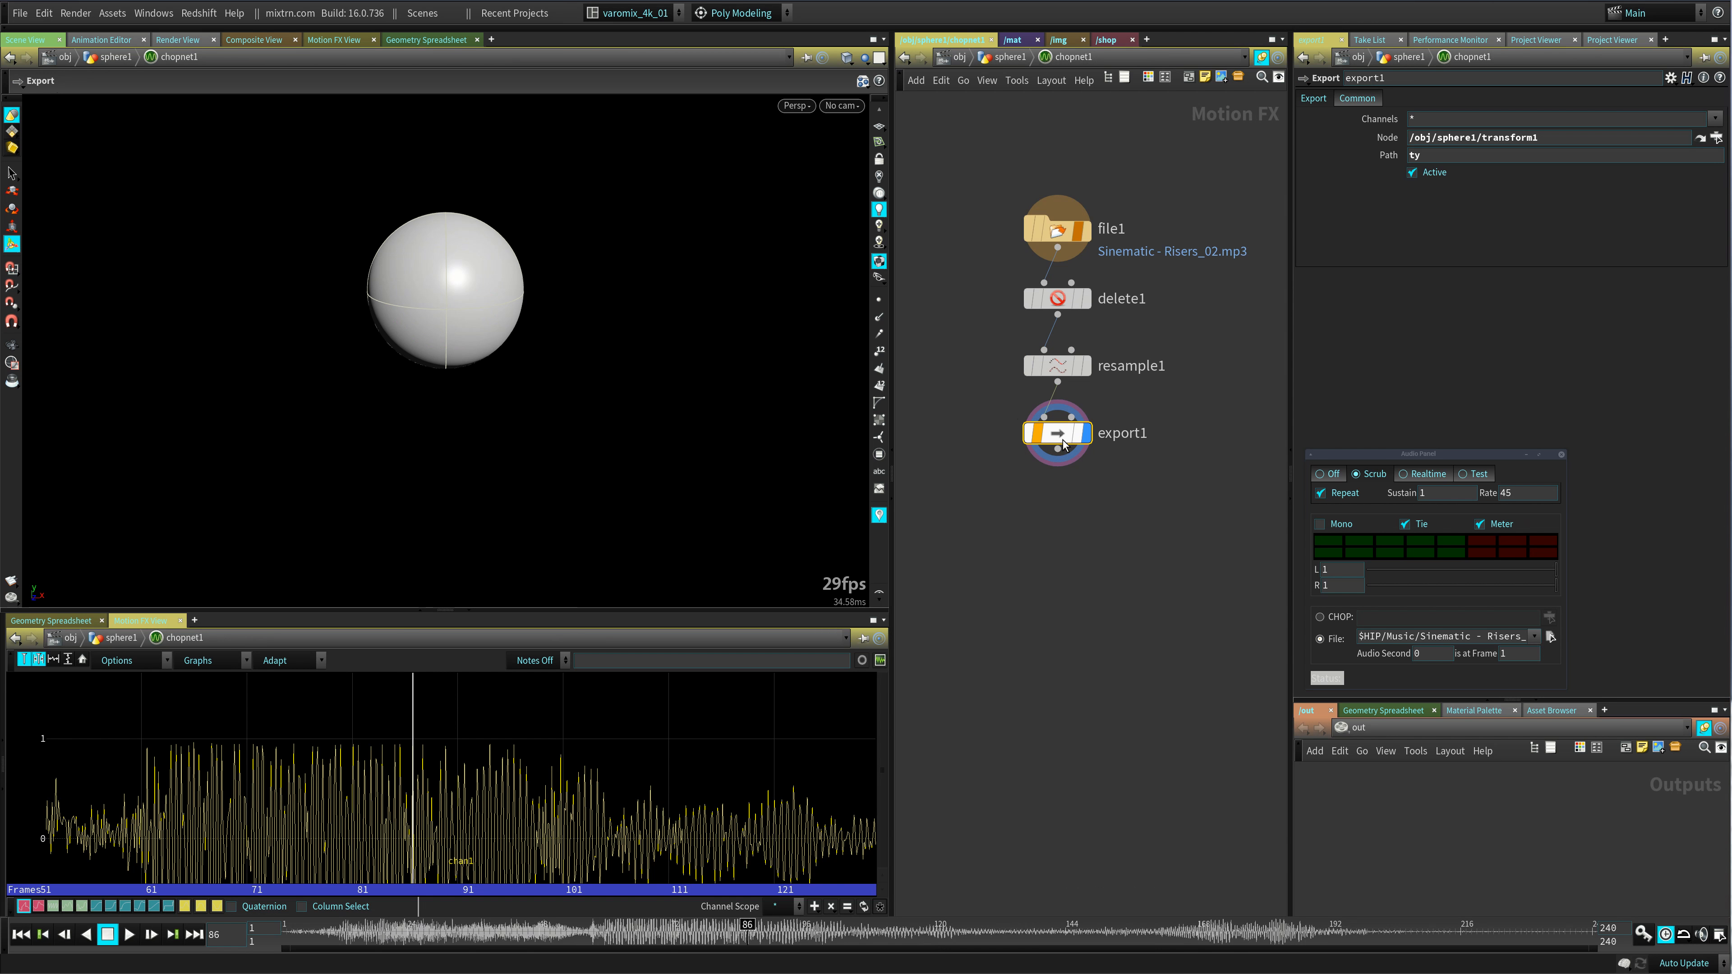
left_click_drag(1058, 440, 1058, 502)
key("Tab")
type("math")
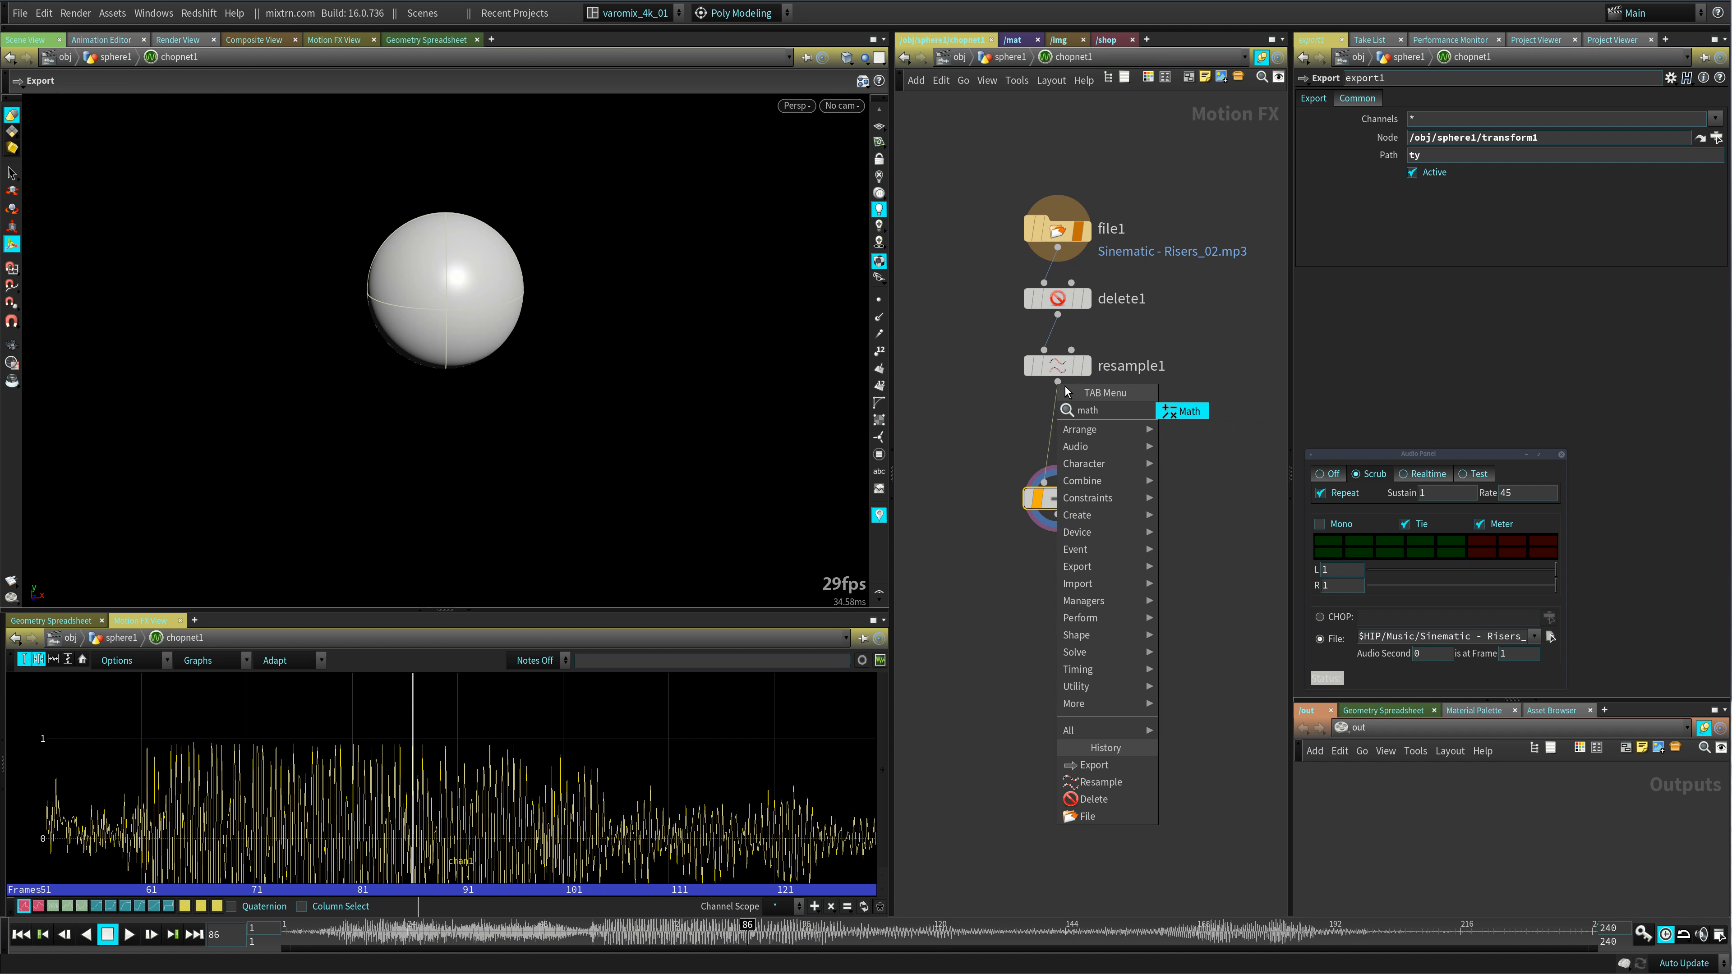
left_click(1190, 411)
left_click(1058, 440)
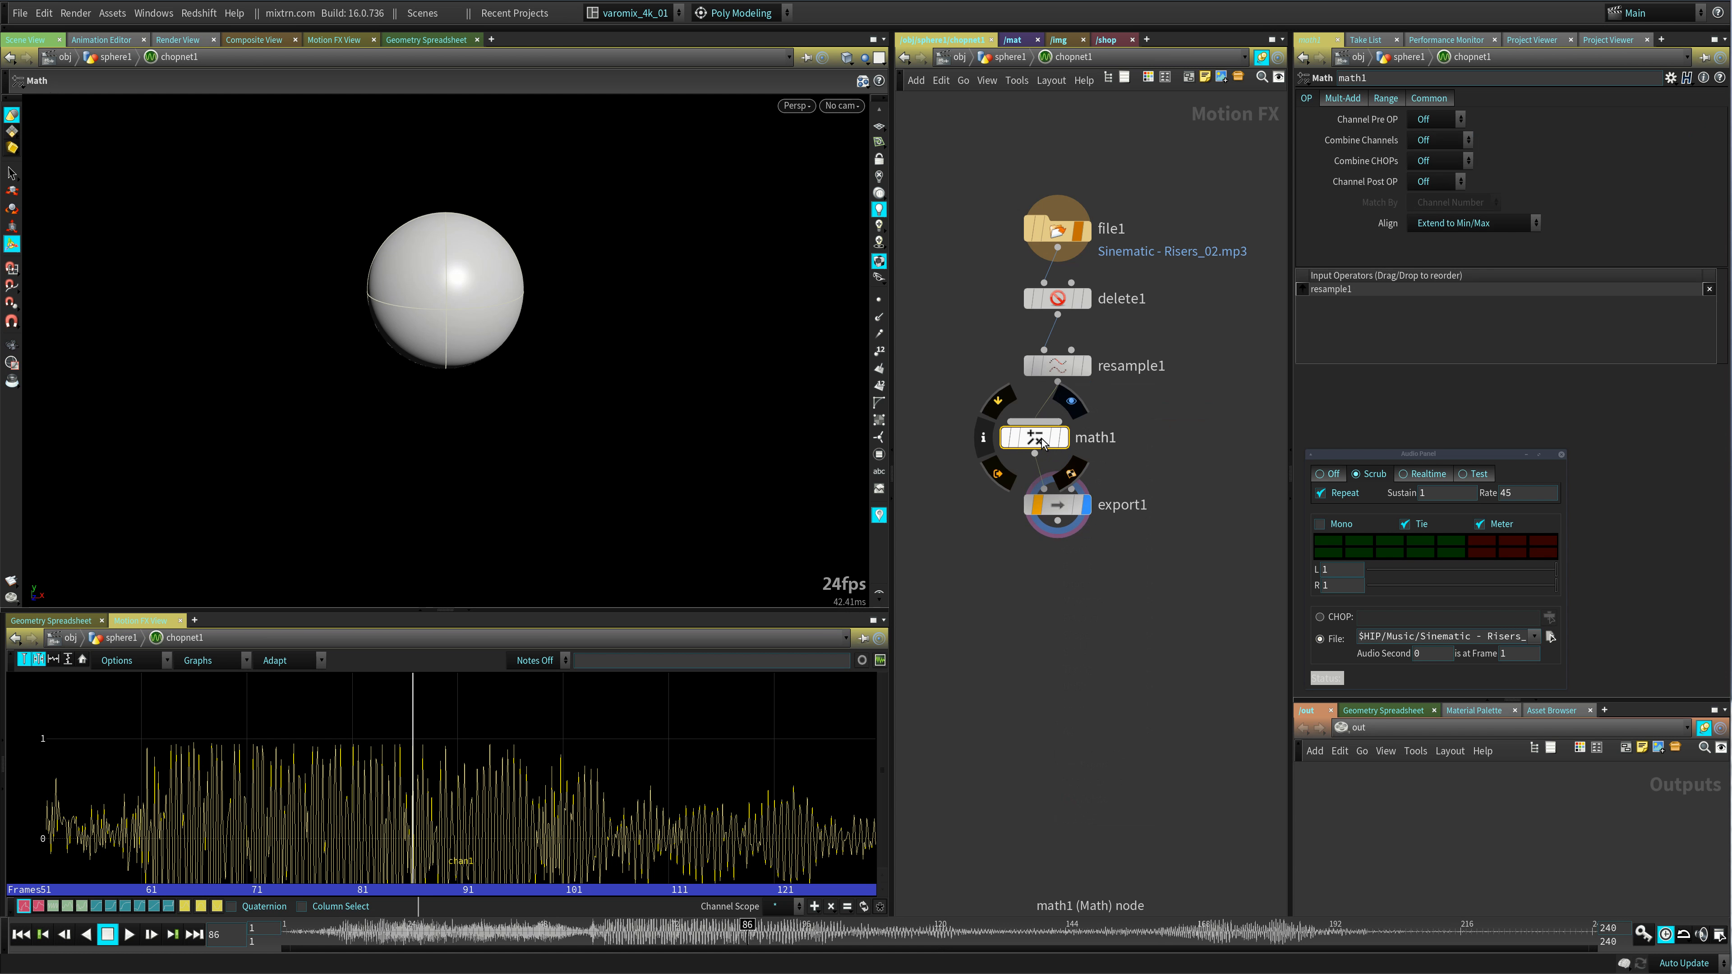
- Set the Math node's To Range maximum to 4 and check the whole scaled waveform in the graph
left_click(1385, 97)
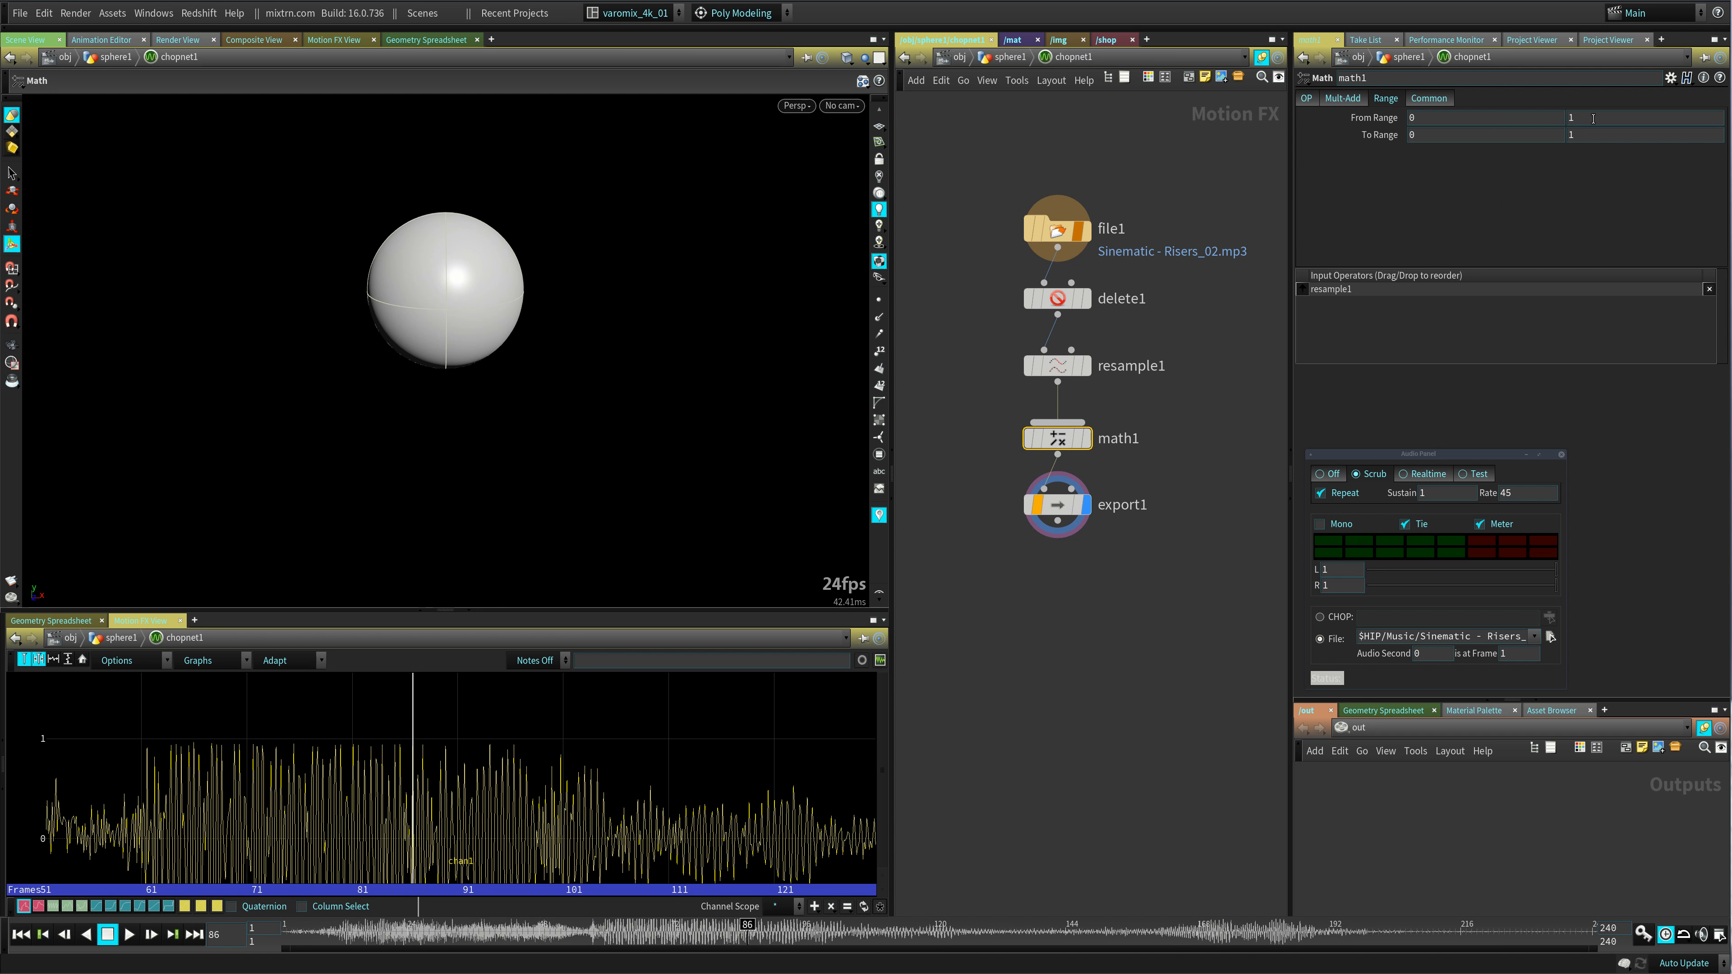
double_click(1446, 134)
type("-")
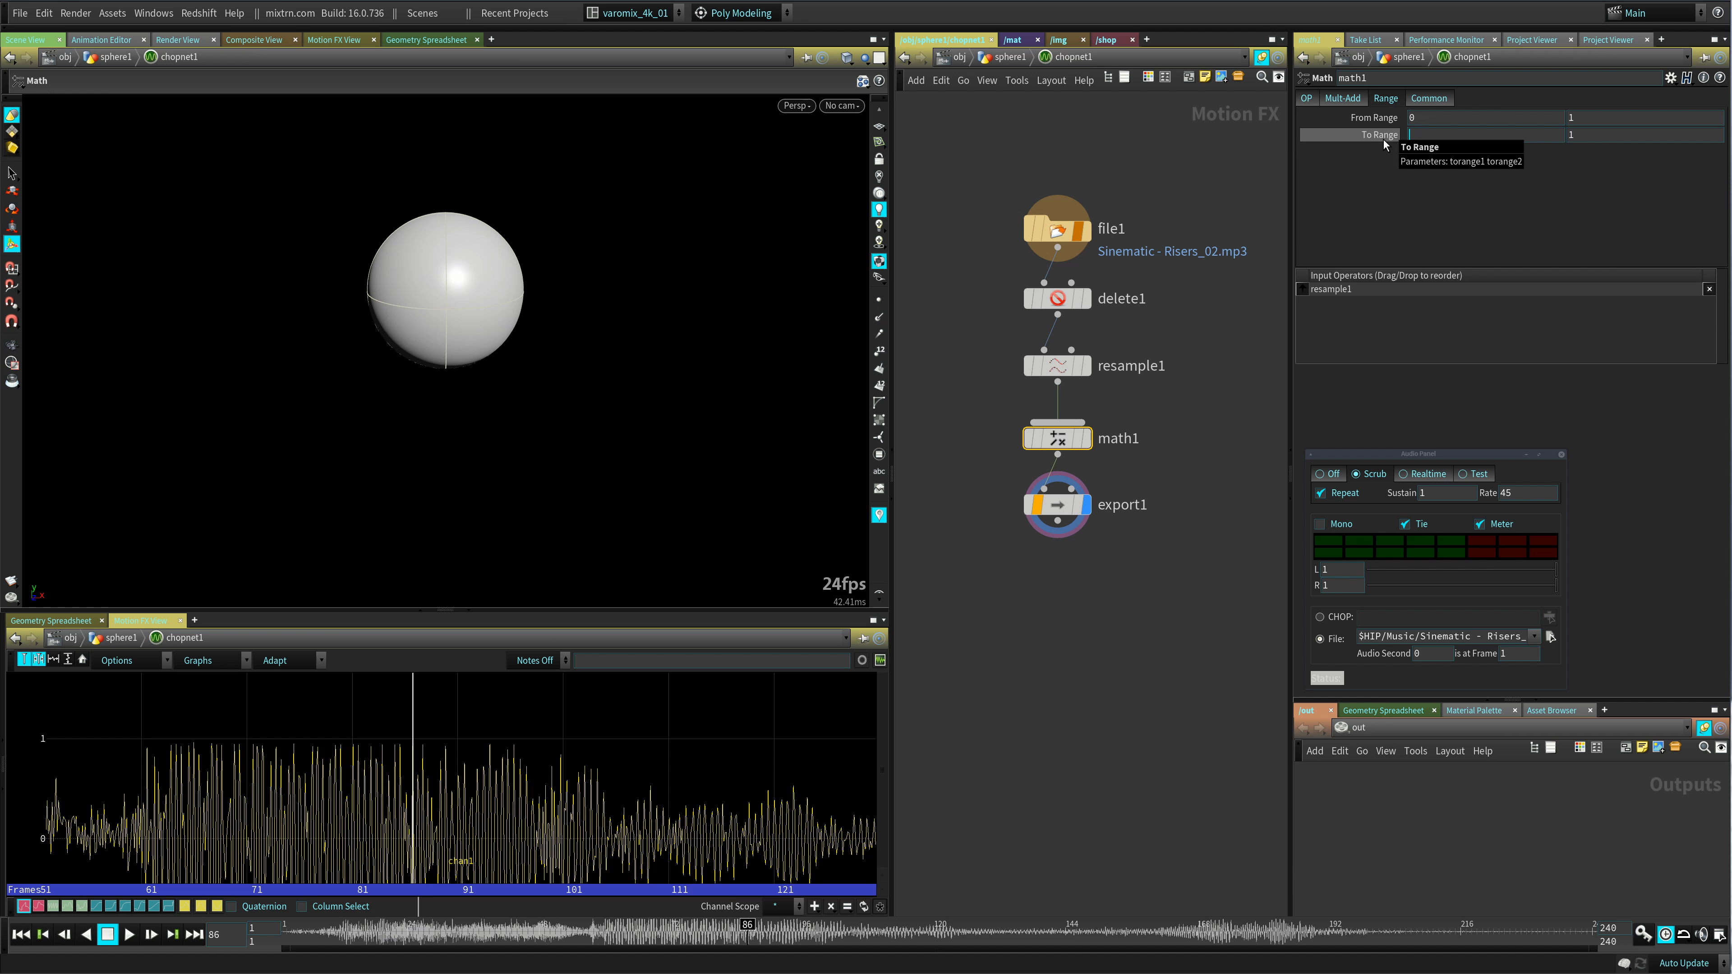
key("Tab")
type("4")
key("Return")
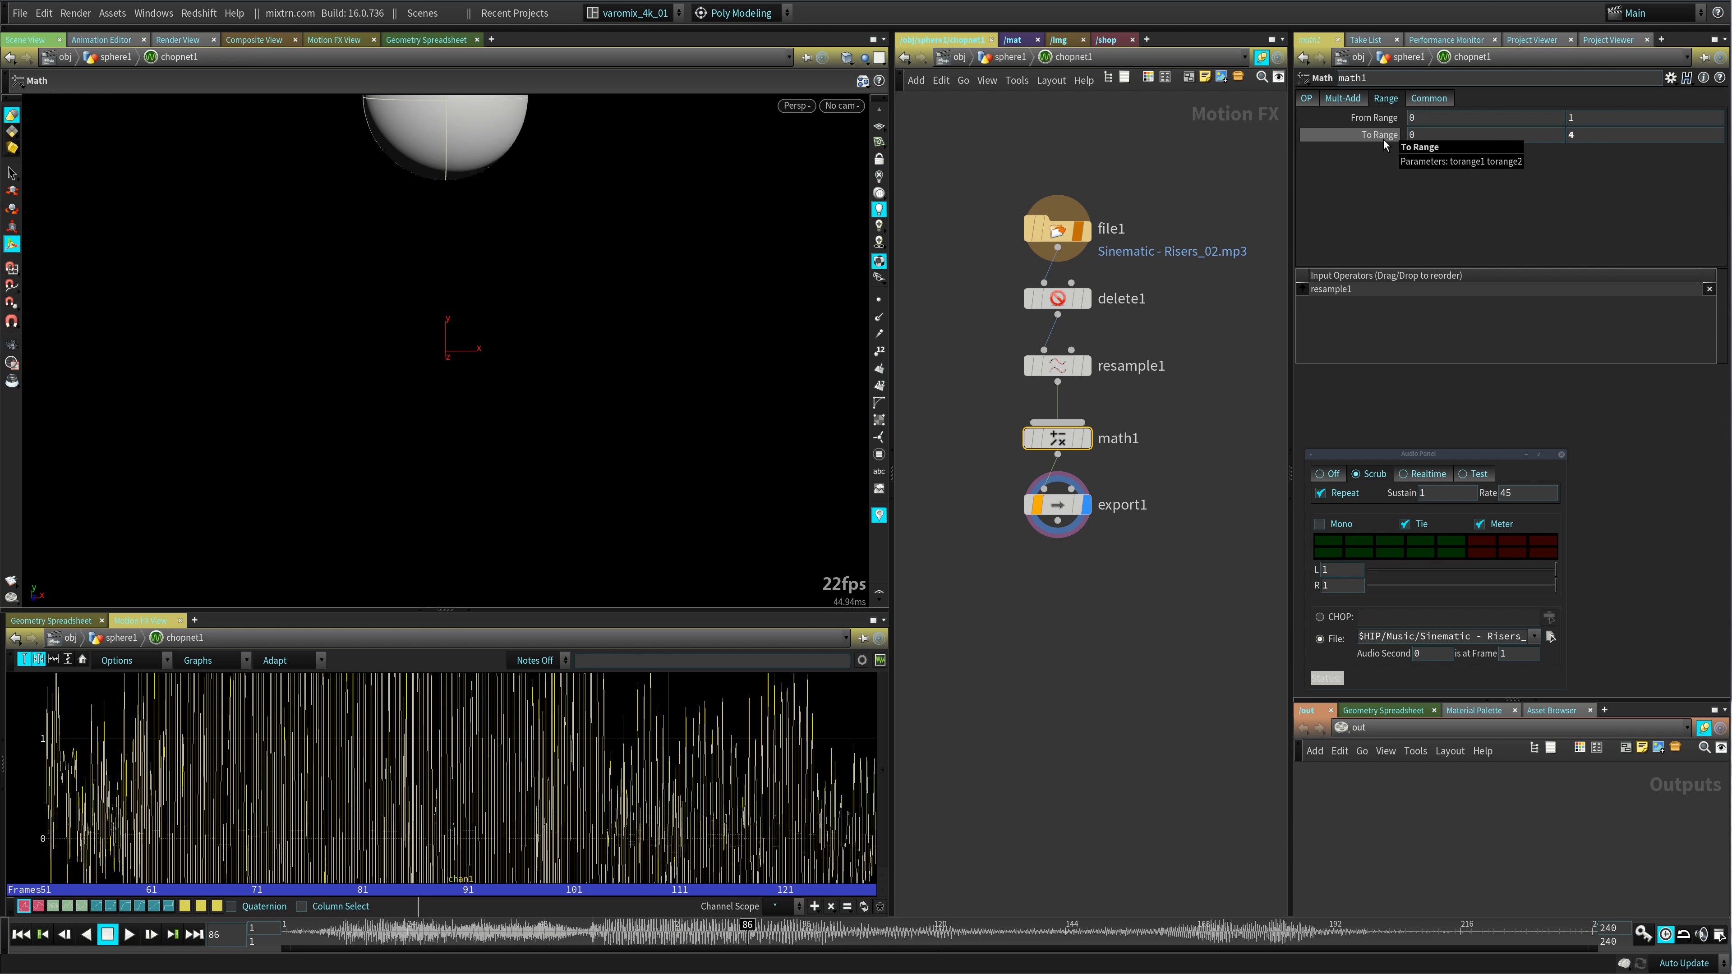
right_click_drag(603, 788, 301, 884)
right_click_drag(512, 730, 441, 795)
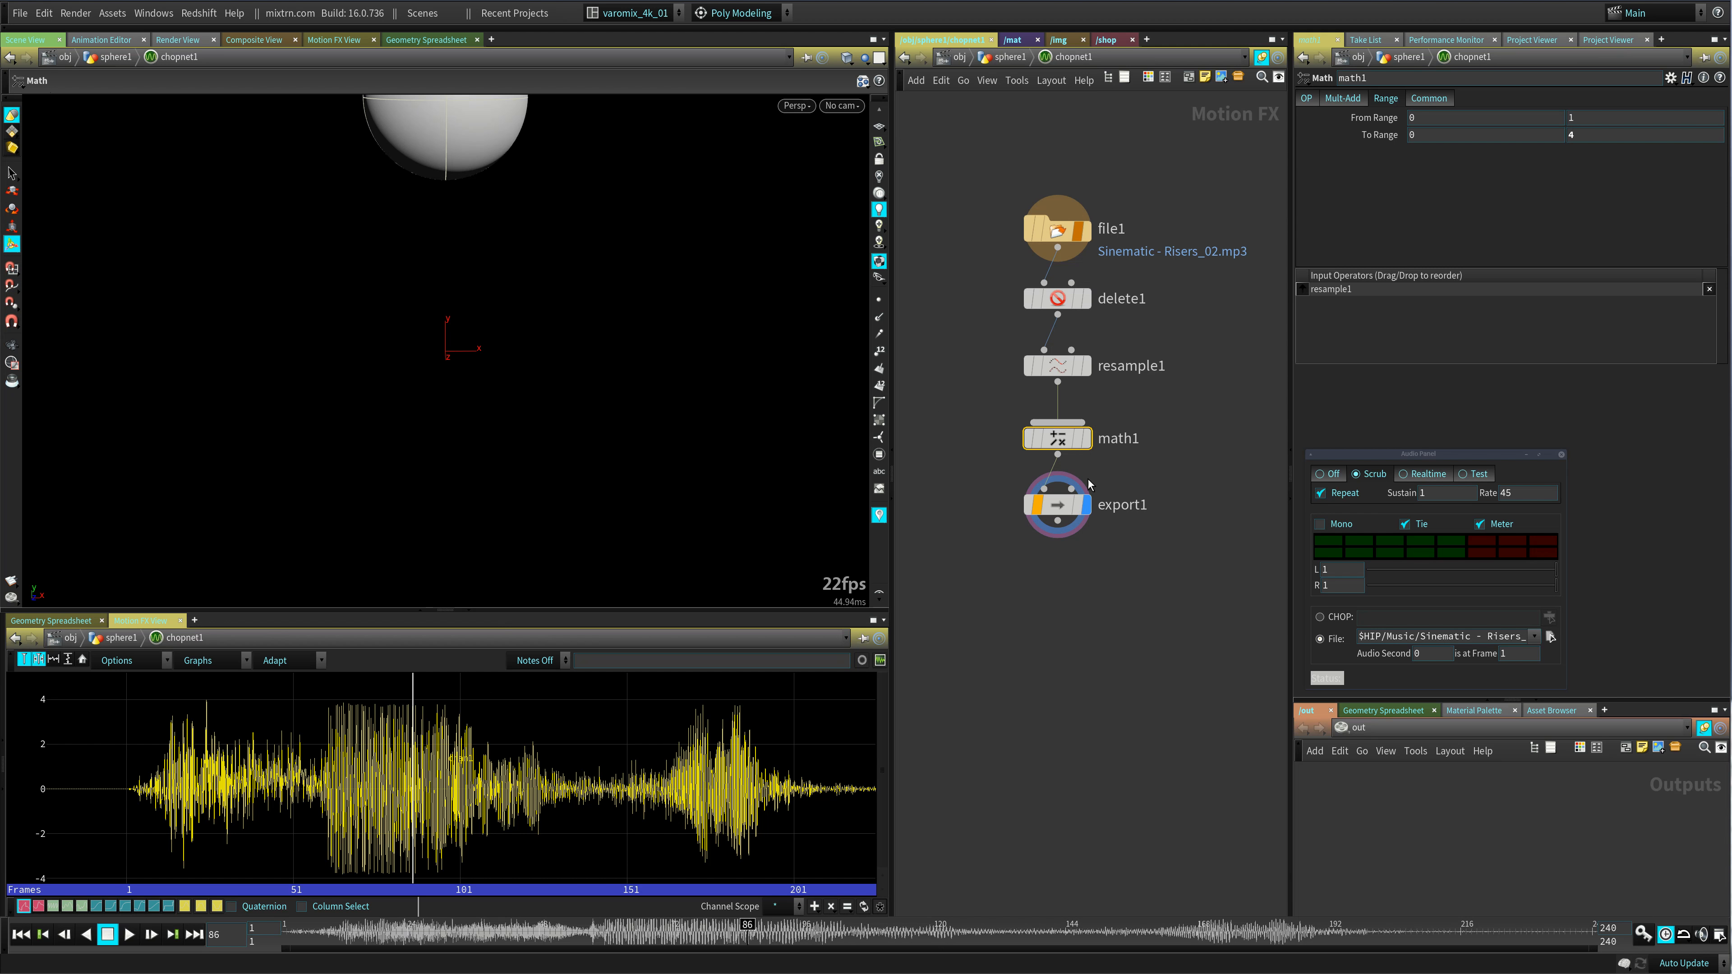
- Return to the sphere's geometry network and play the animation to check the amplified movement
left_click(1008, 57)
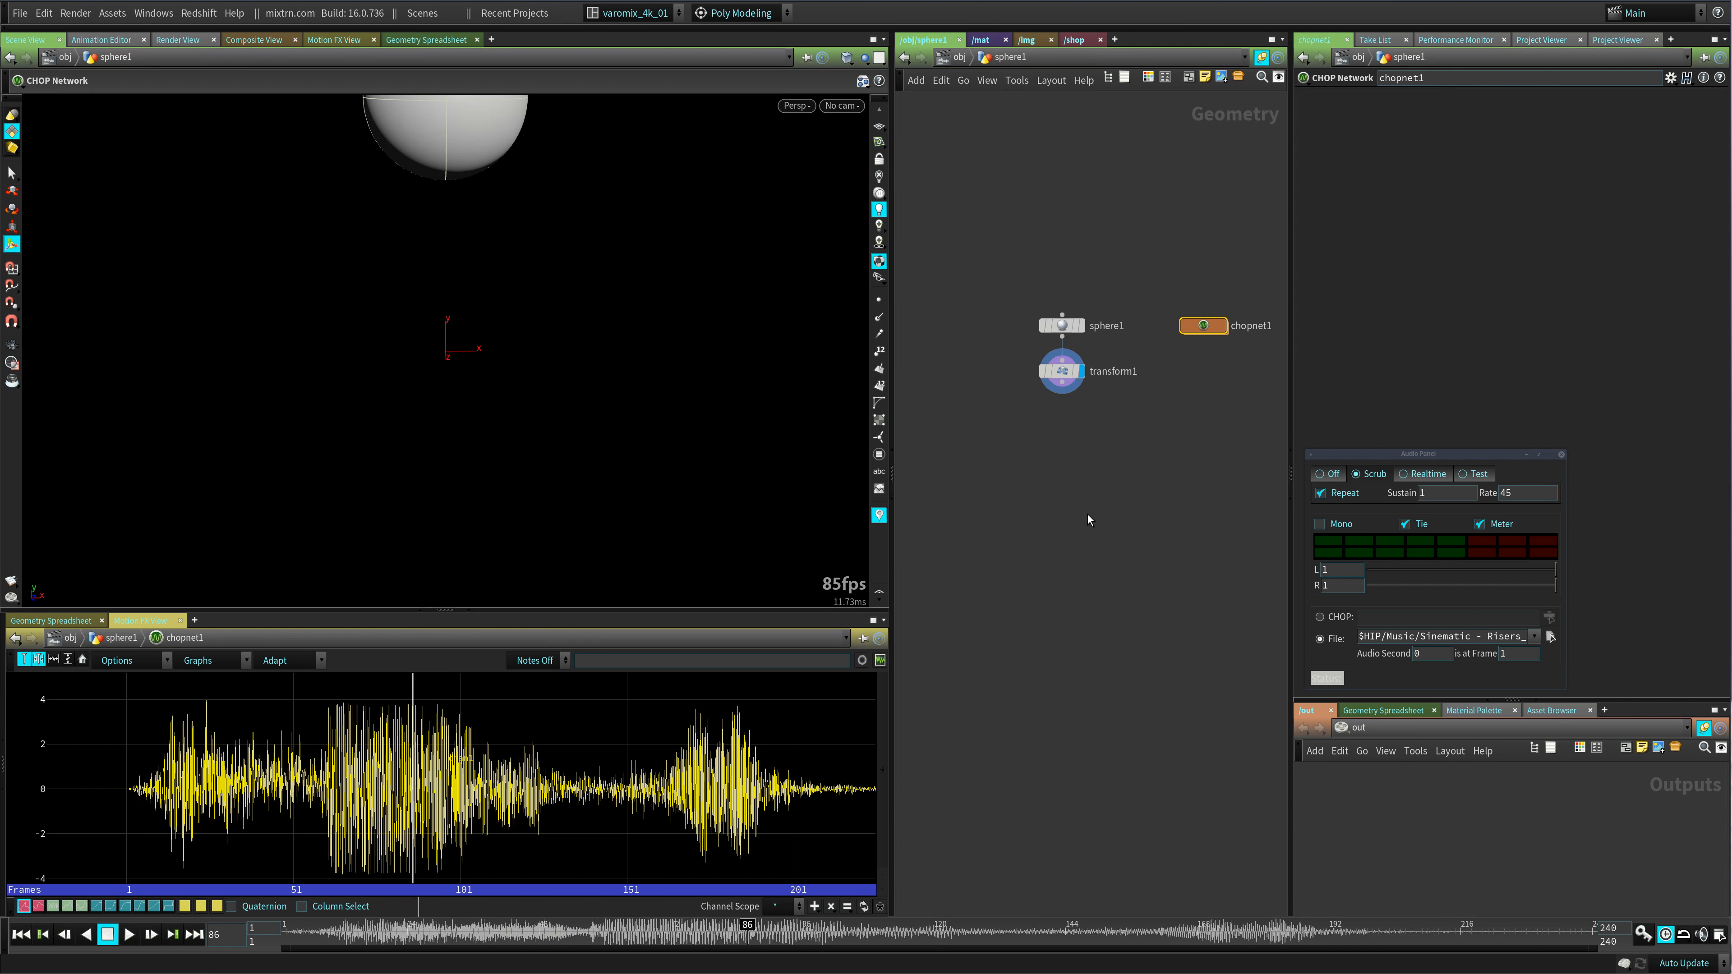
key("ctrl+Up")
key("Up")
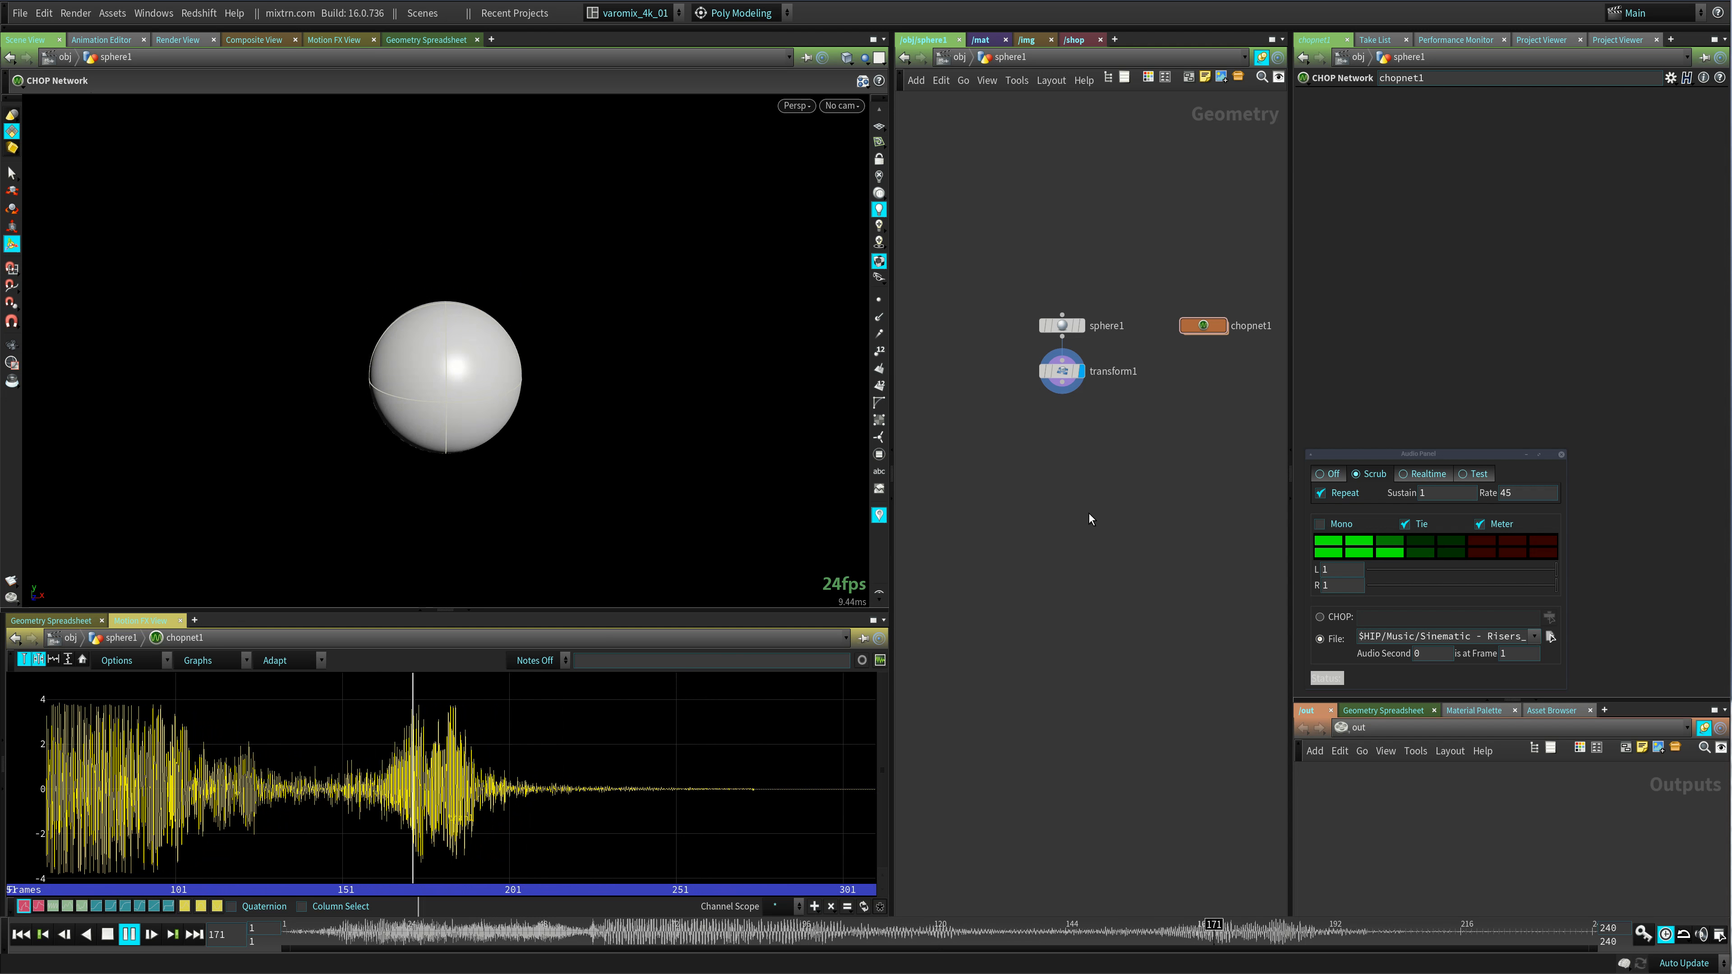
key("Escape")
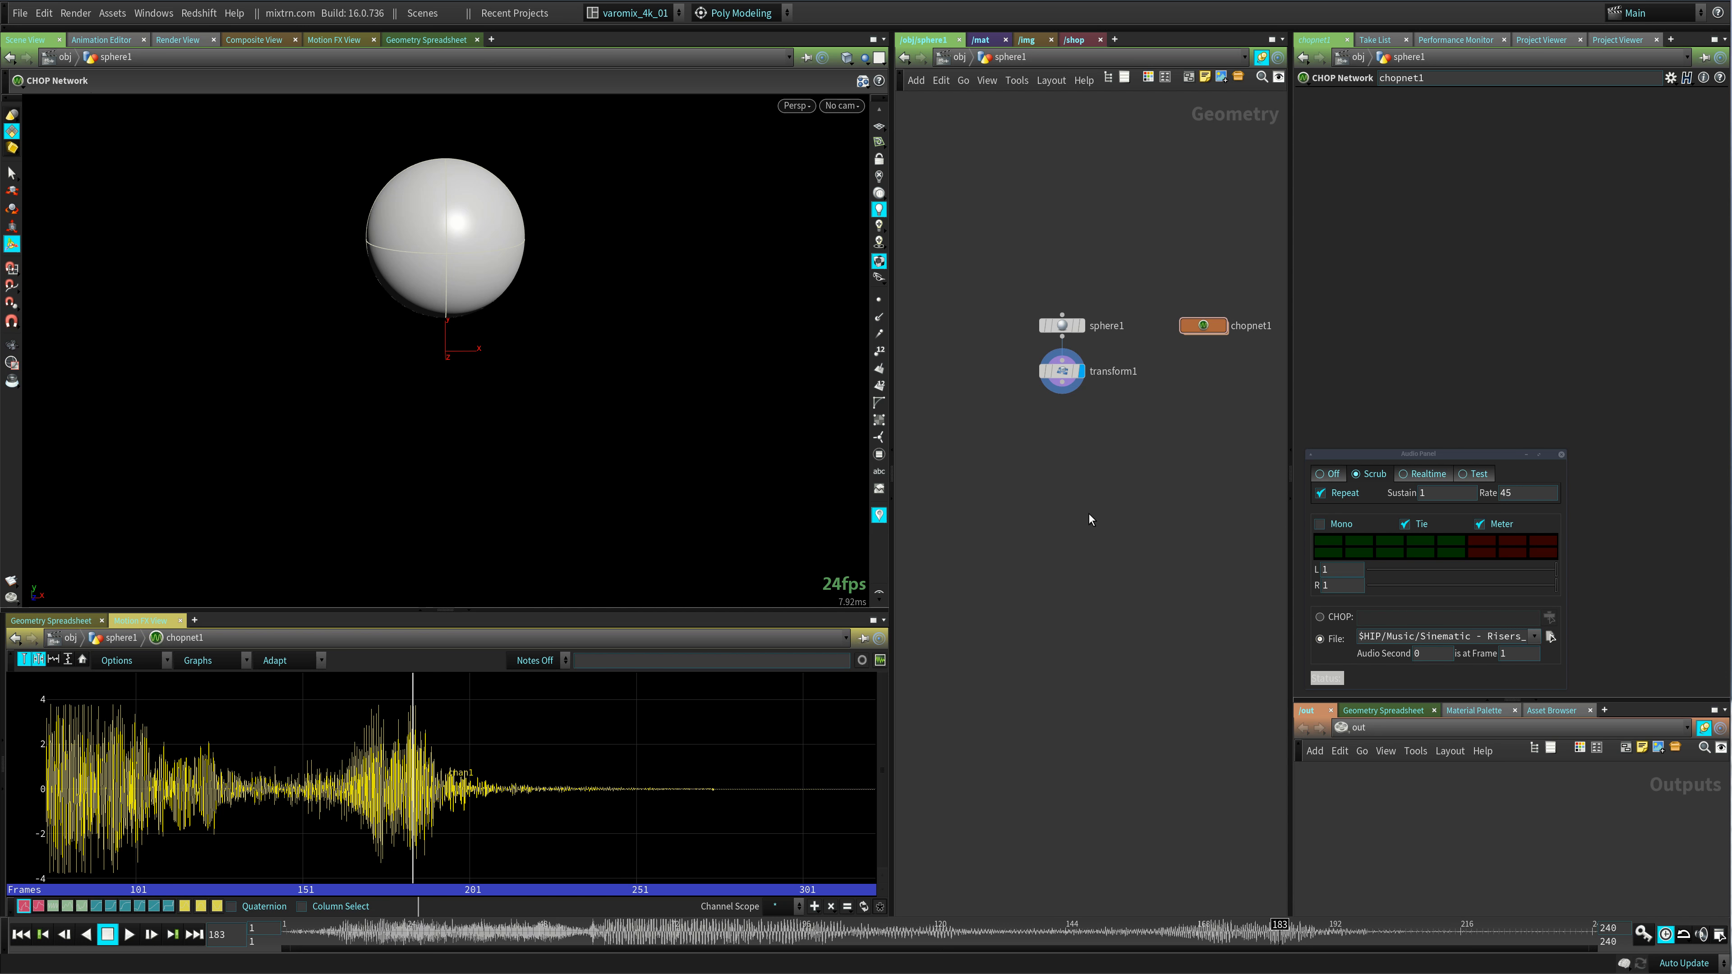
- Save the scene as mixtrn_VMT_035_Audio_Driven_Animation_TUT_v01.hip
key("ctrl+shift+s")
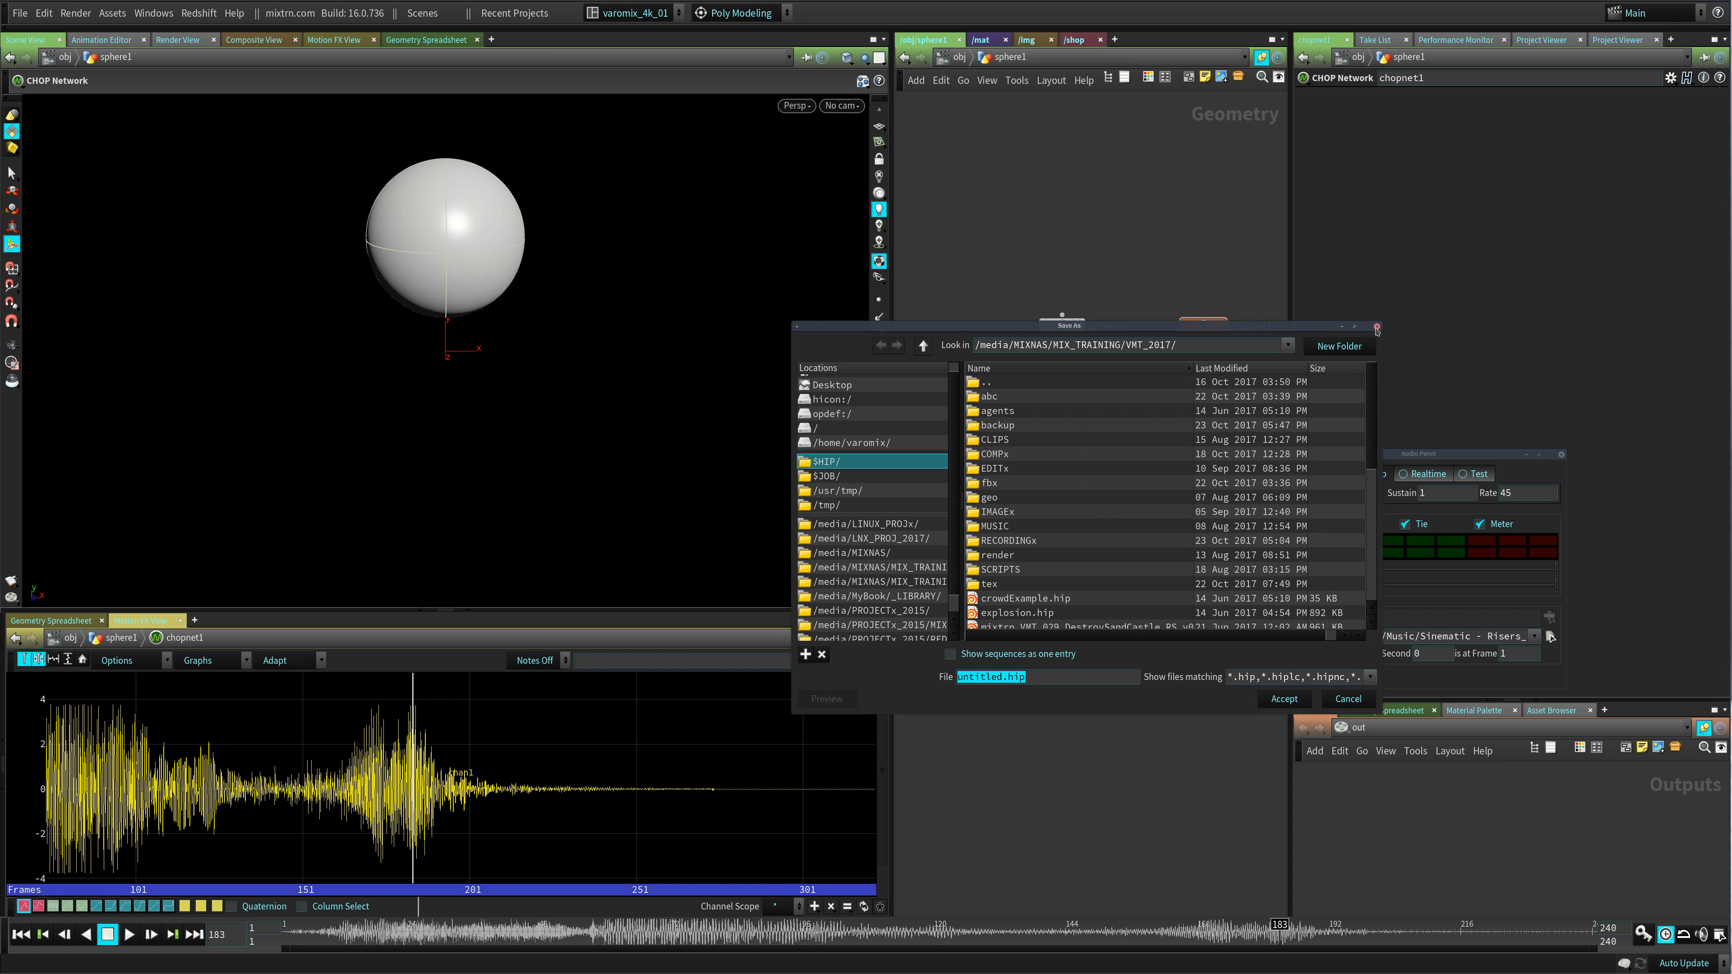
scroll(1126, 530, "down", 8)
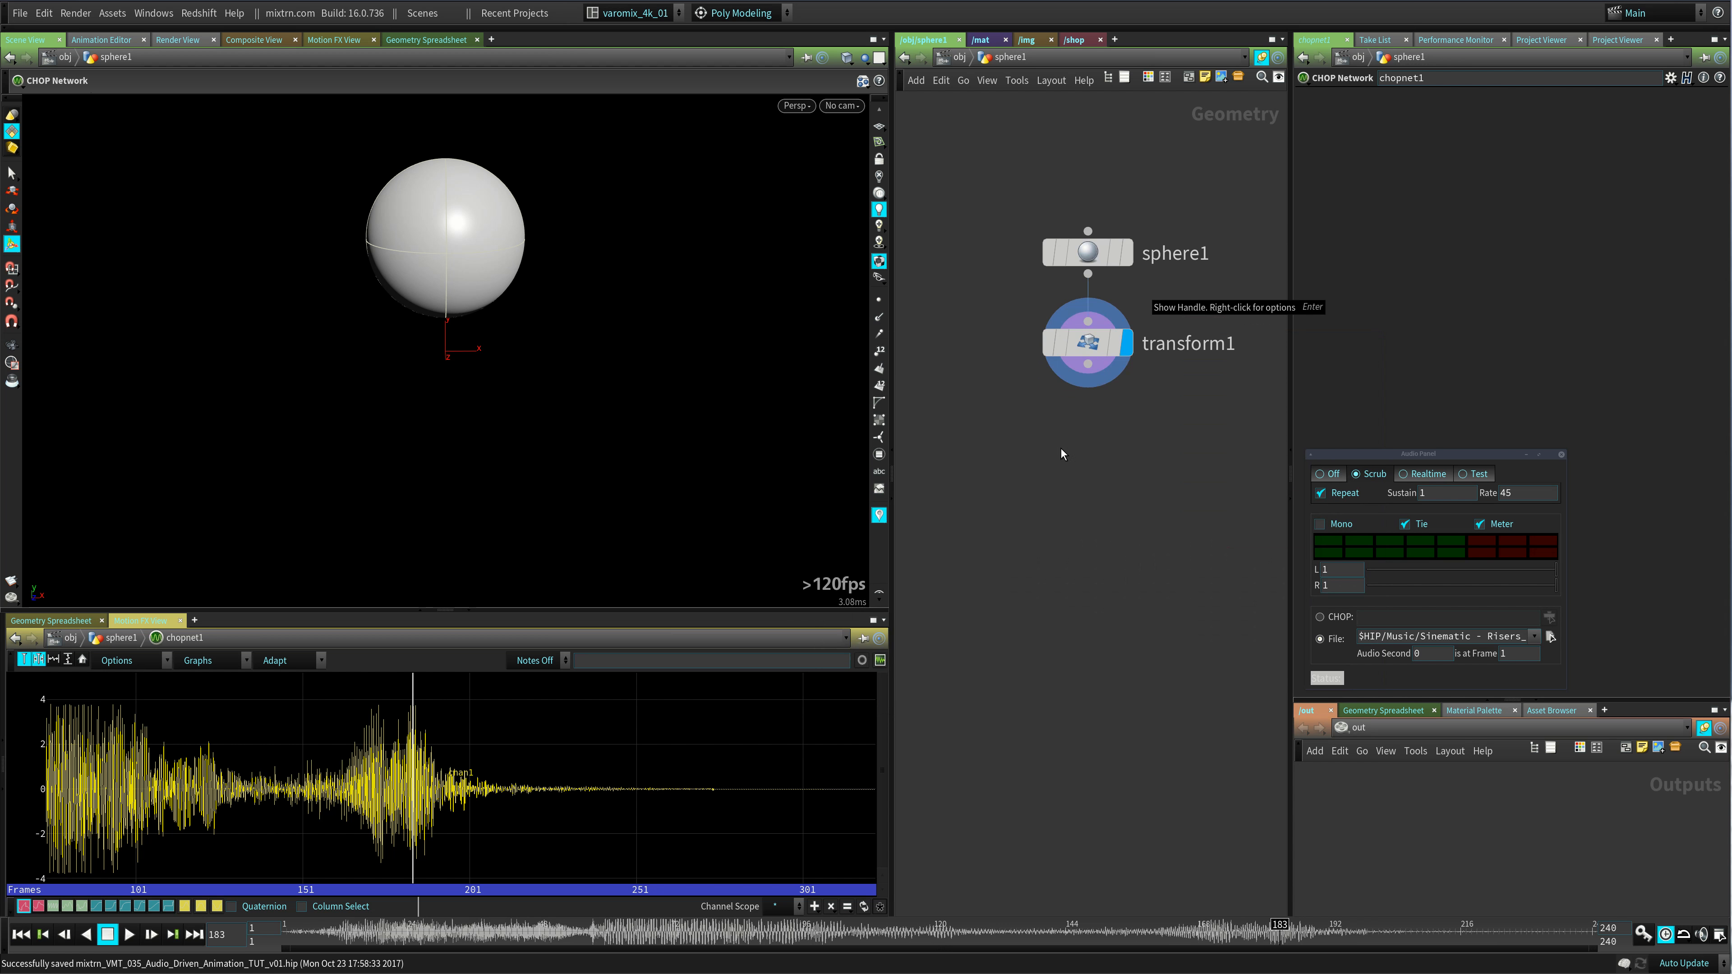
- Add a Line node beside the sphere nodes and make it the displayed geometry
middle_click_drag(1061, 450, 1211, 437)
scroll(1158, 462, "down", 5)
scroll(1093, 456, "up", 2)
key("Tab")
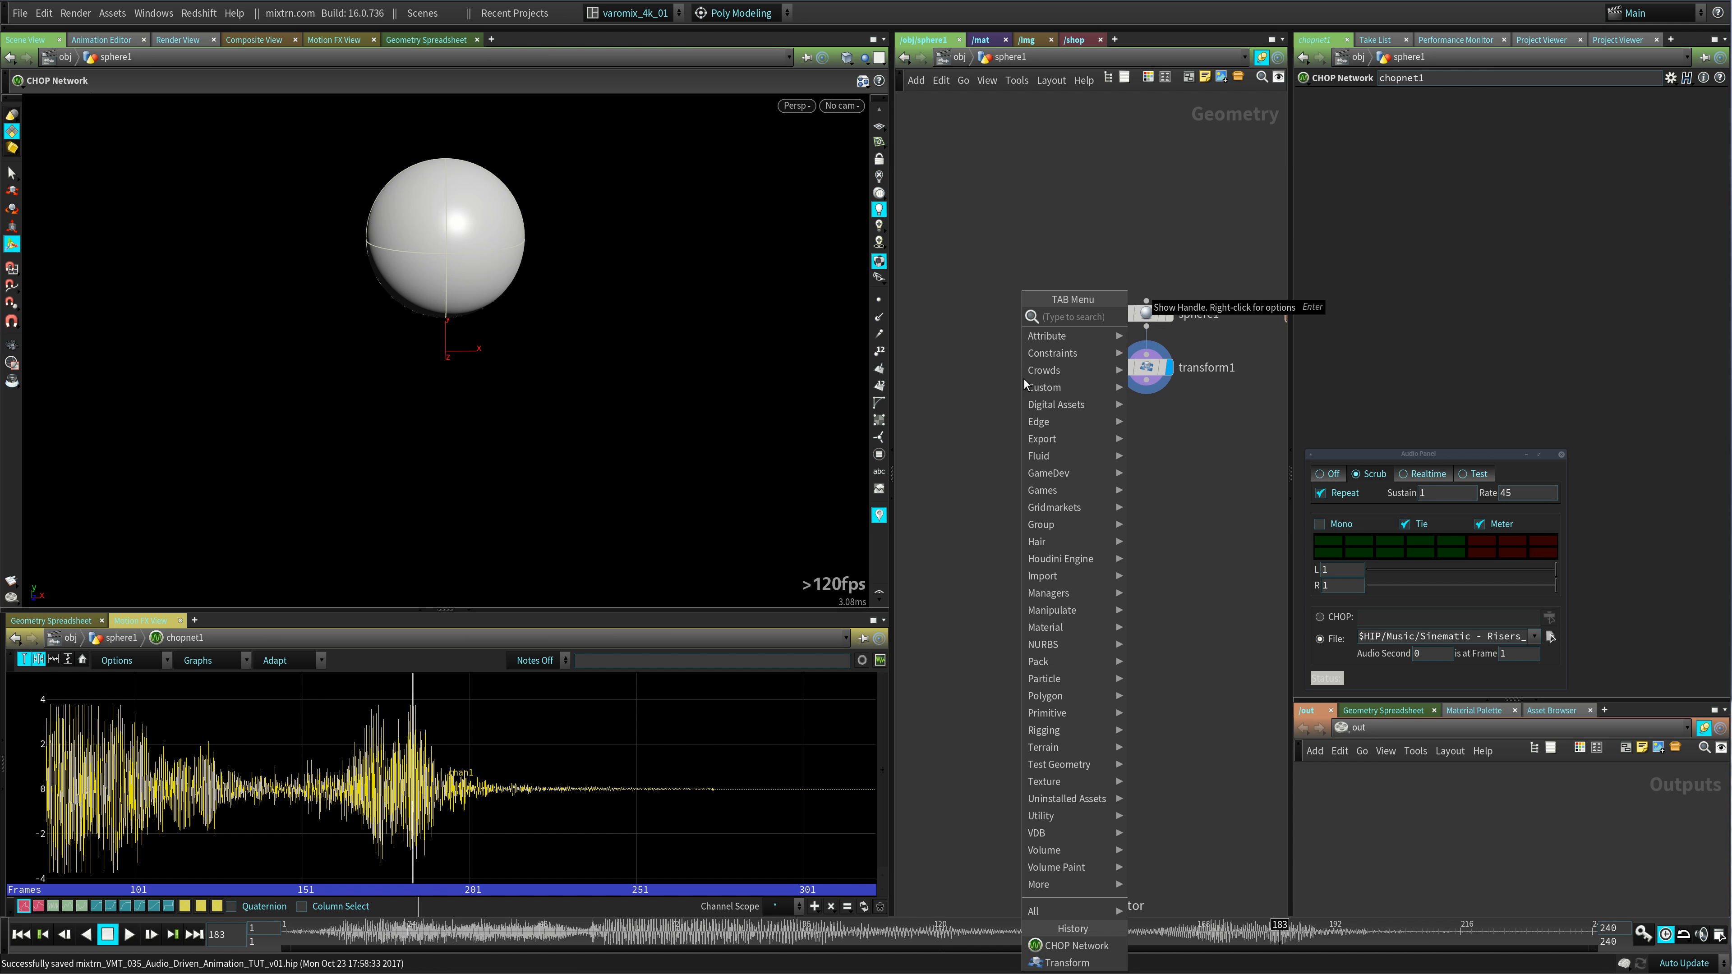
type("line")
left_click(1158, 317)
left_click(1026, 384)
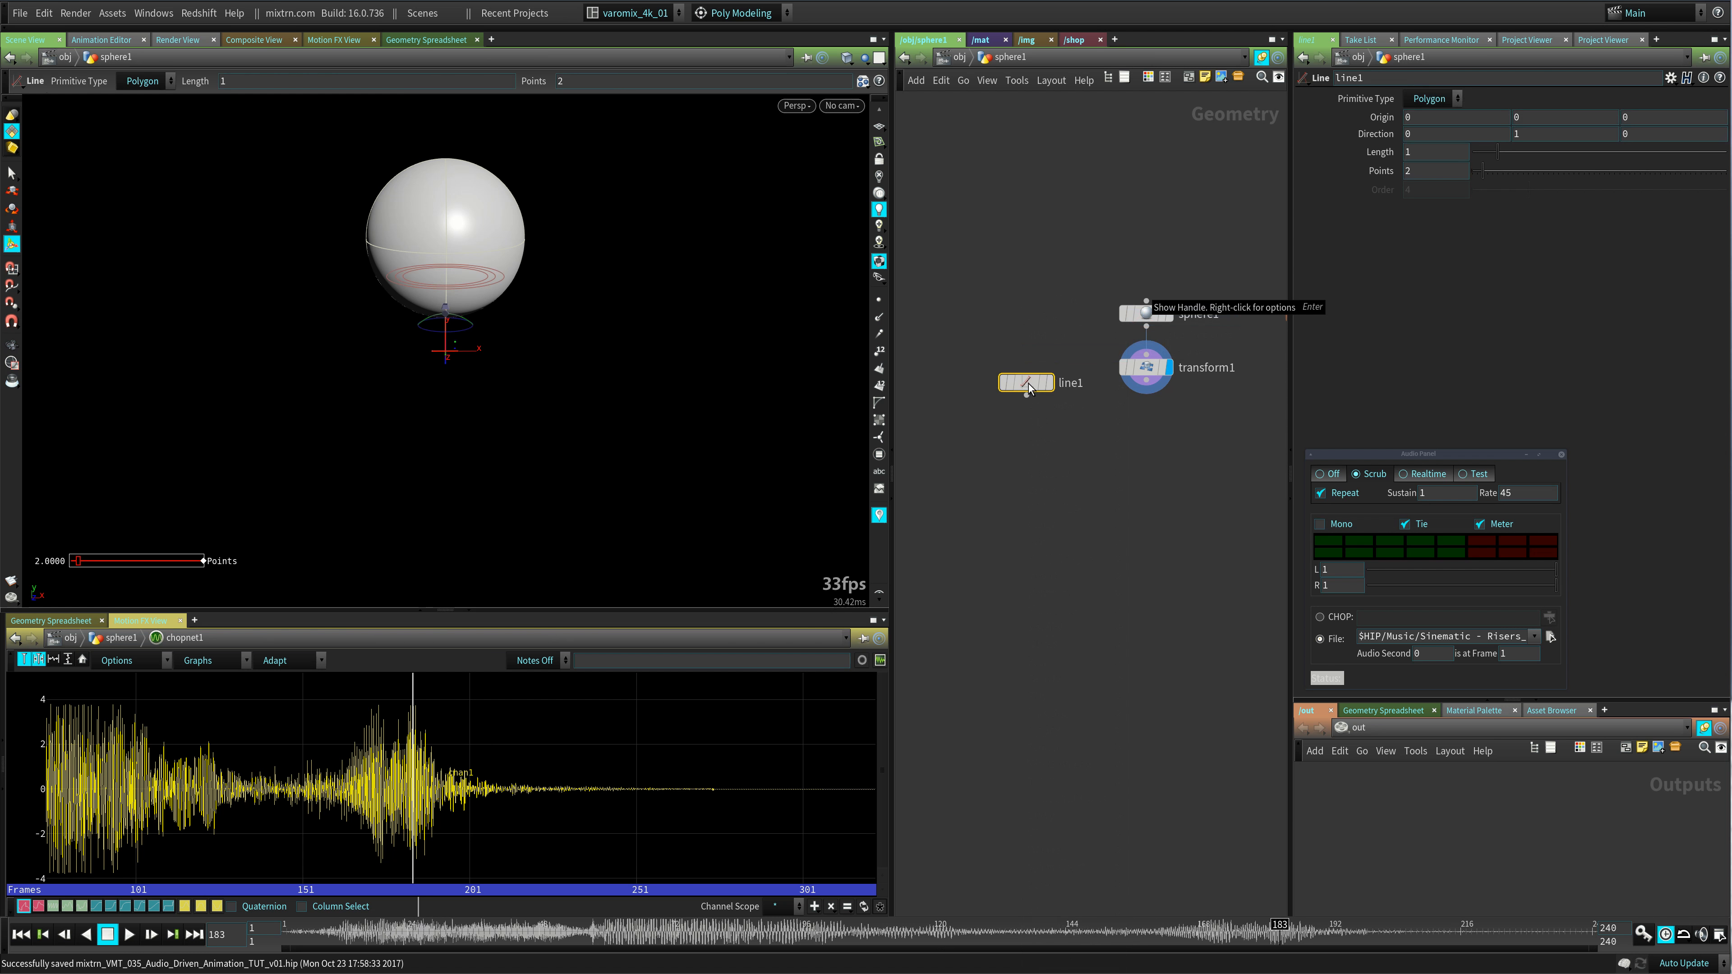
left_click(1048, 385)
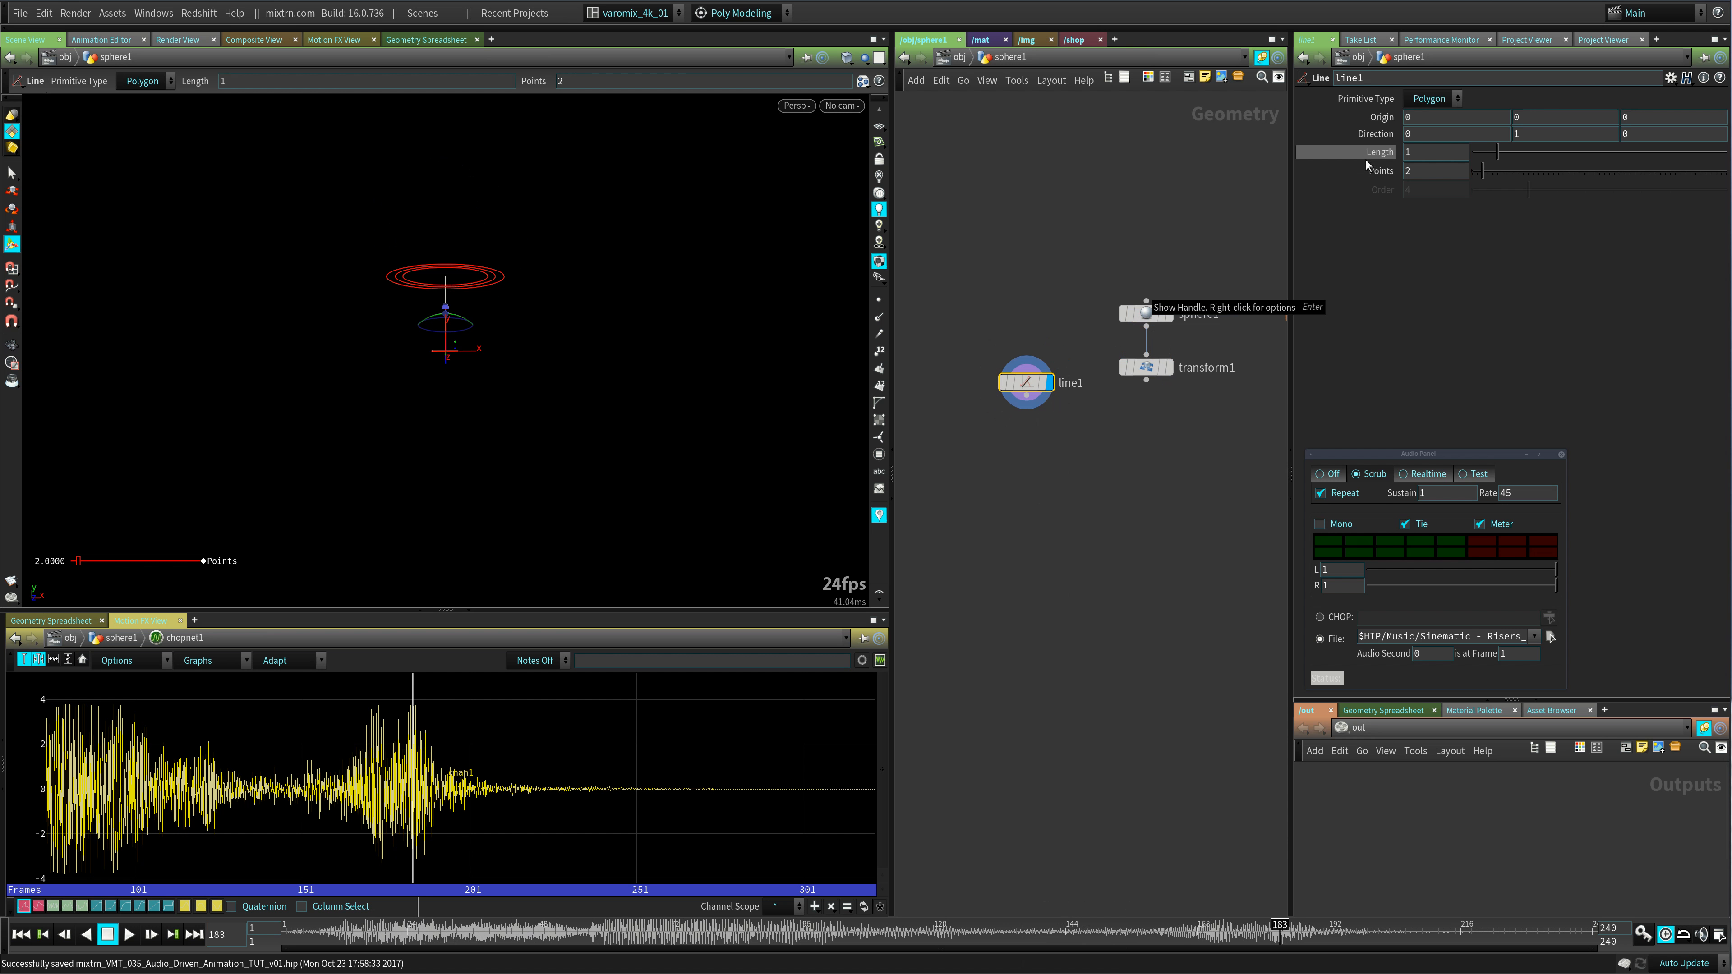
- Set the Line node's direction to 1, 0, 0 so the line runs along the X axis
type("1")
key("Tab")
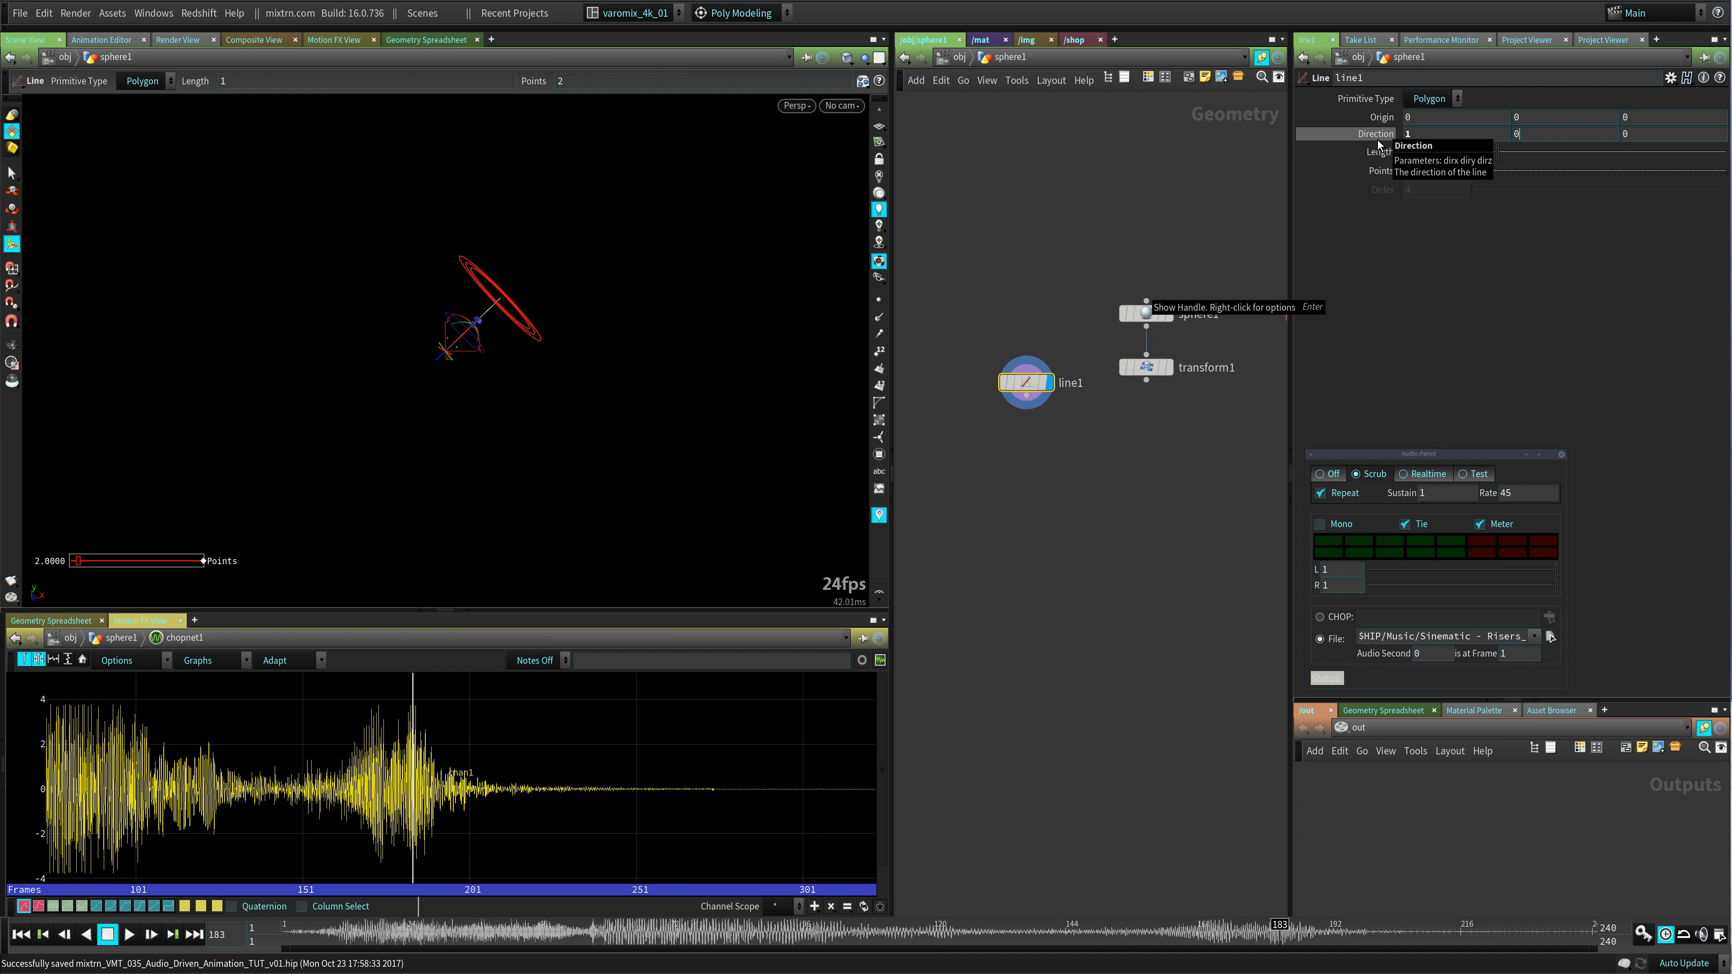
type("0")
key("Return")
key("Escape")
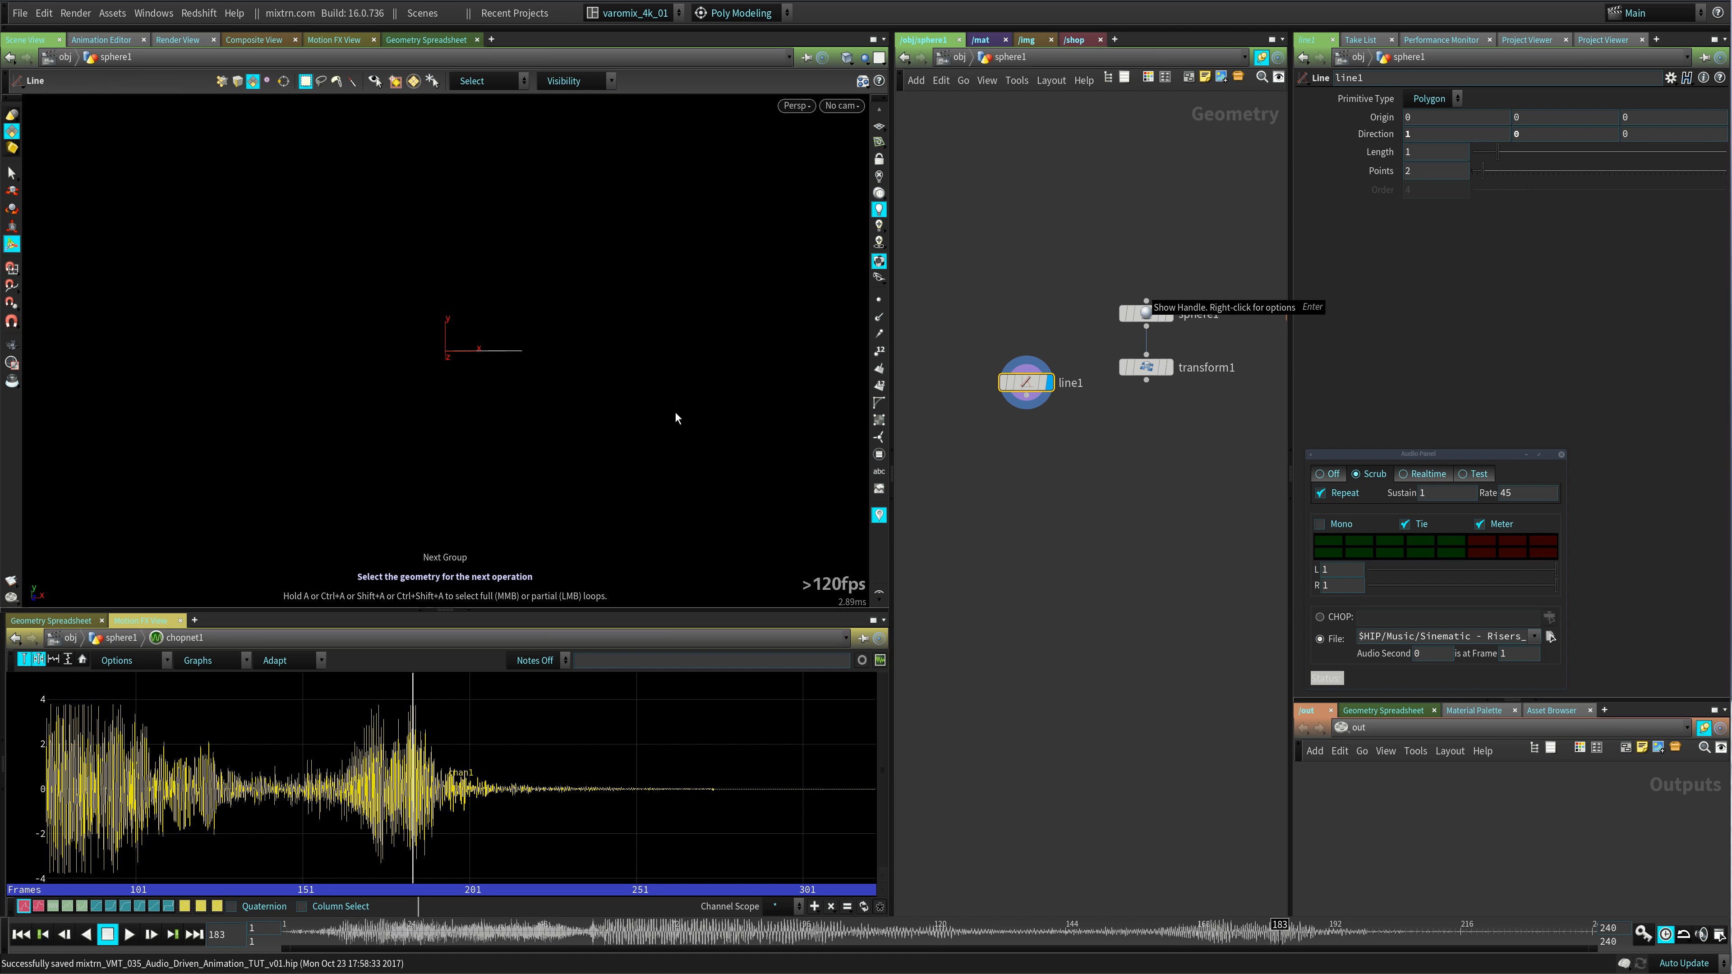
right_click_drag(568, 390, 804, 426)
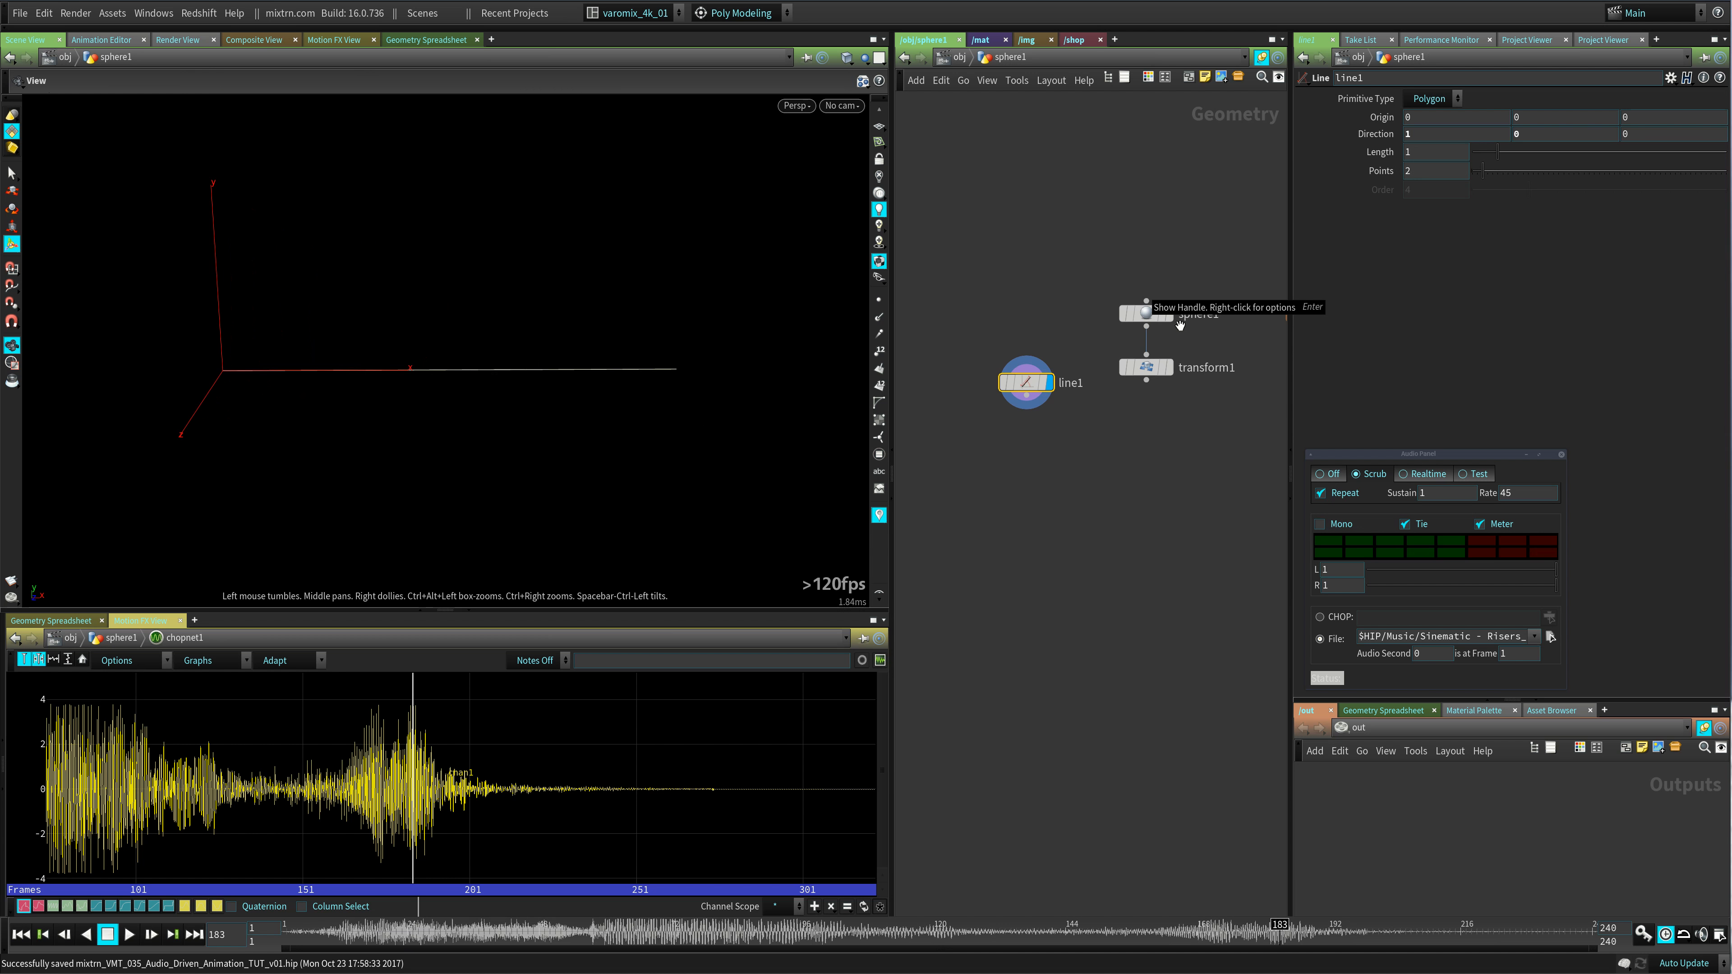
- Set the Line node's points to 500 and toggle the viewport's point display to check them
key("Return")
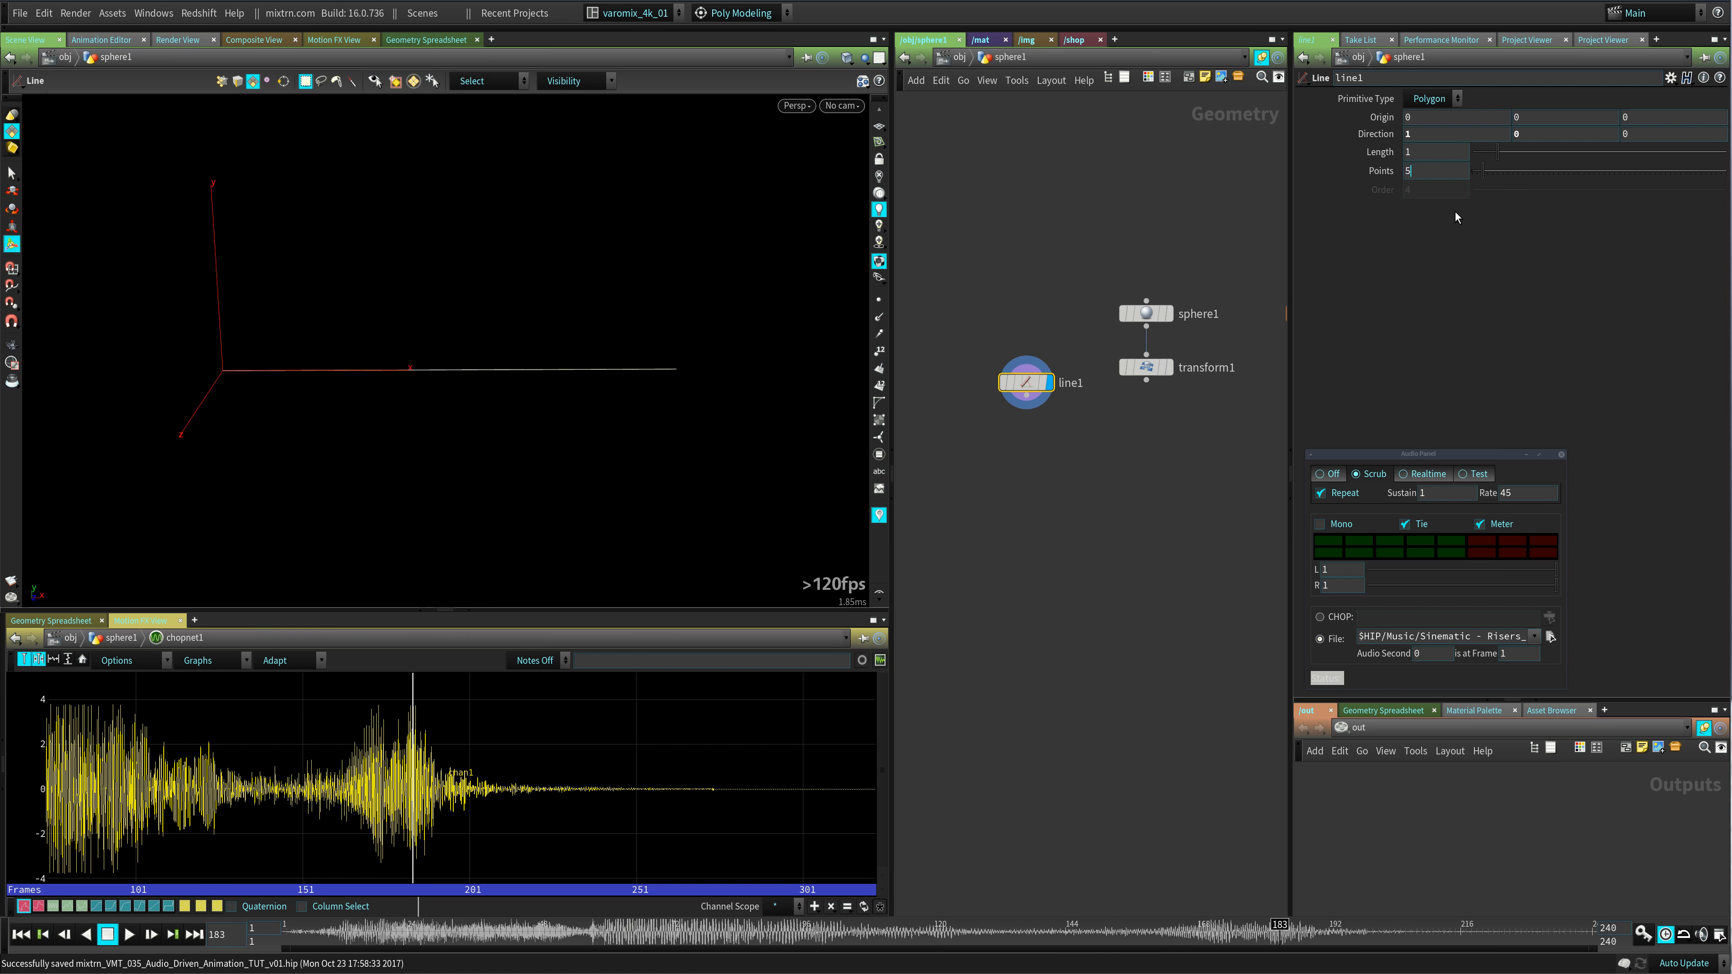
left_click(879, 301)
left_click(879, 300)
left_click_drag(1031, 385, 1026, 368)
- Add a Channel node below line1, connected to its output, and make it the displayed geometry
middle_click_drag(1041, 436, 1113, 455)
key("Tab")
type("ch")
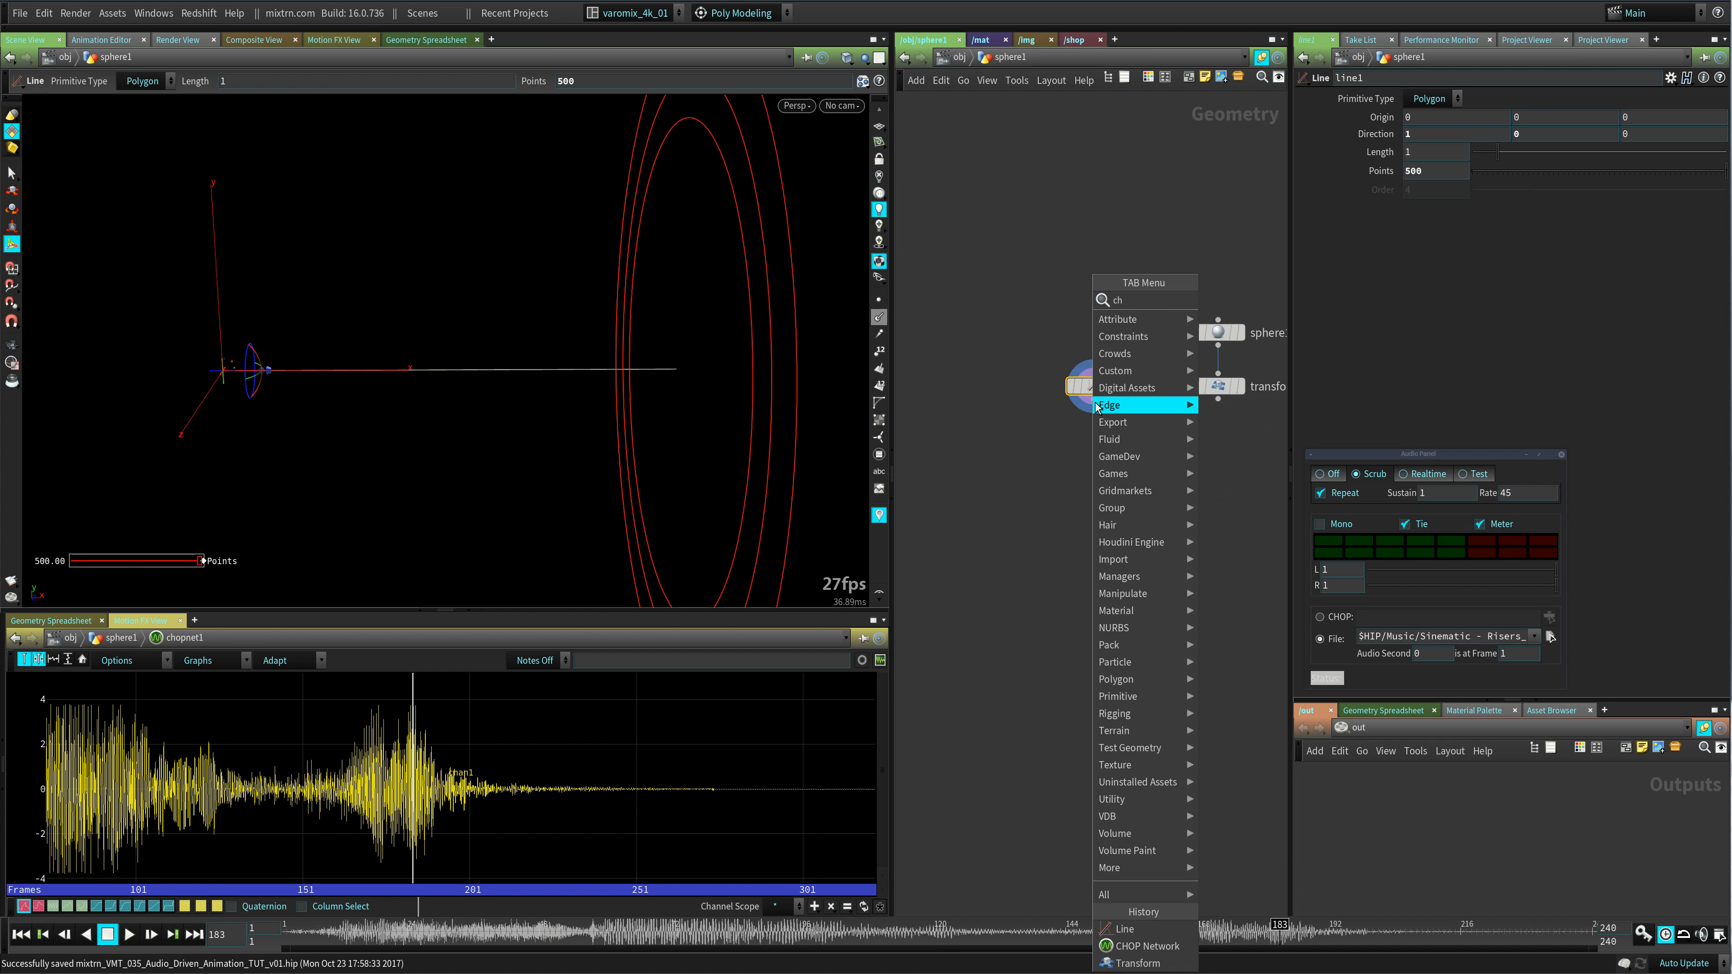
type("an")
left_click(1215, 299)
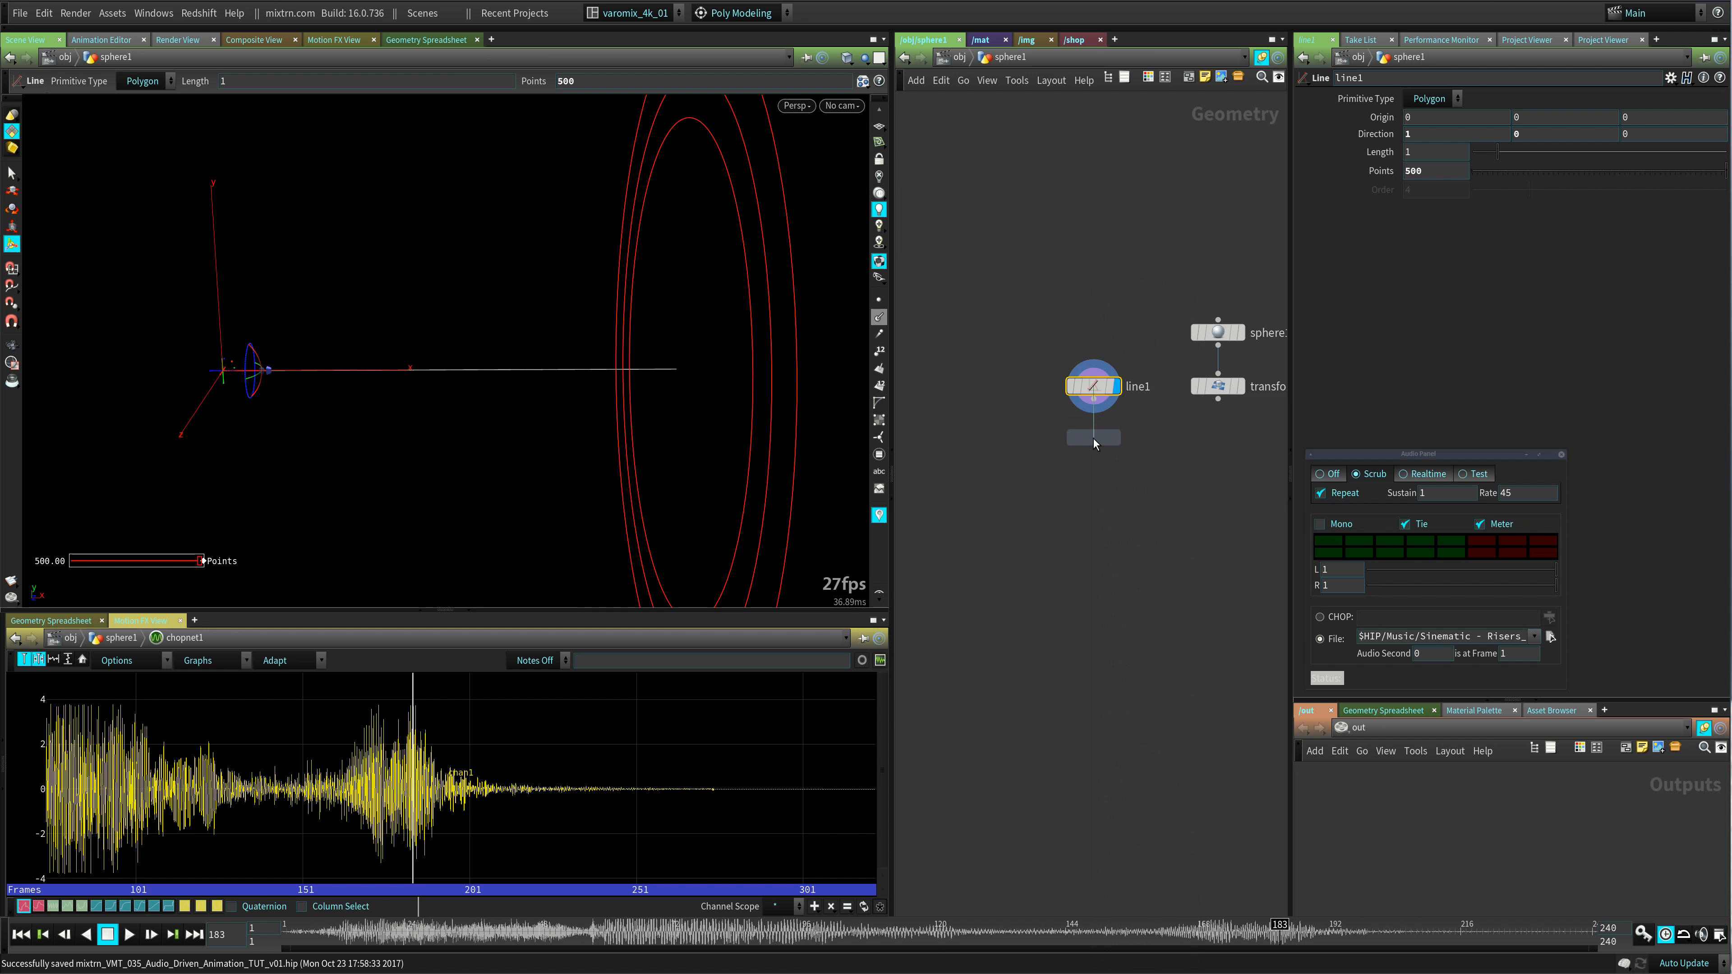
left_click(1093, 439)
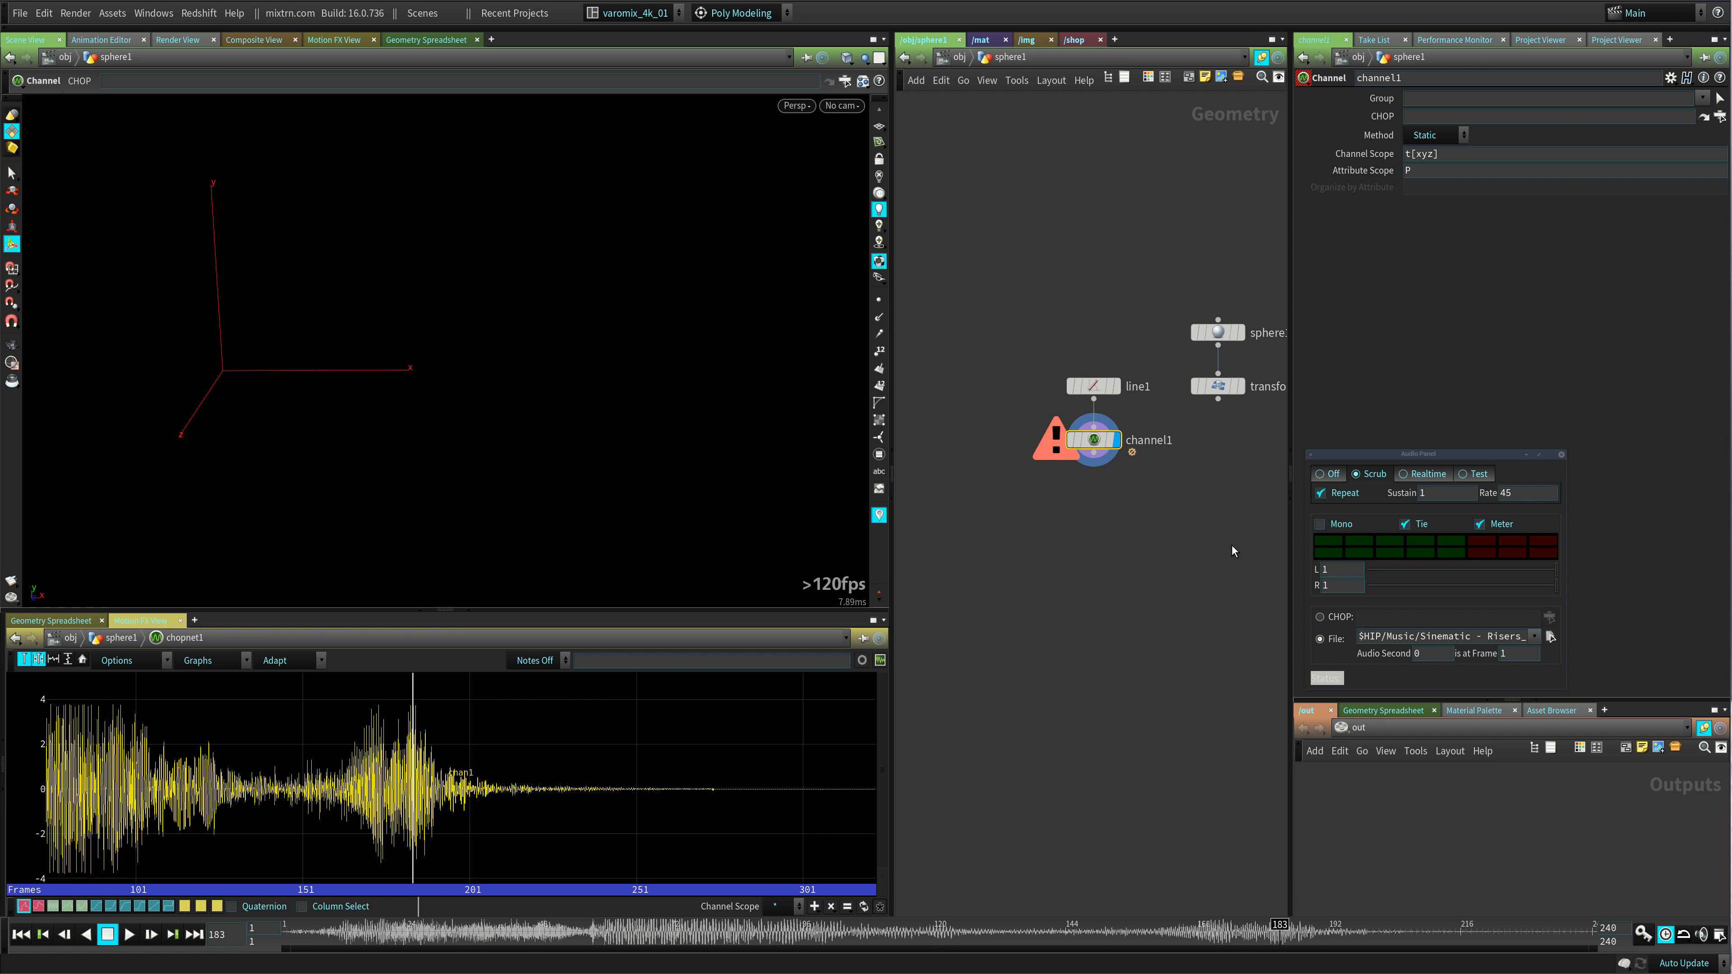
- Set the Channel node's CHOP source to the export1 node inside chopnet1
middle_click_drag(1232, 546, 1082, 520)
left_click(1232, 303)
middle_click_drag(1026, 470, 1096, 483)
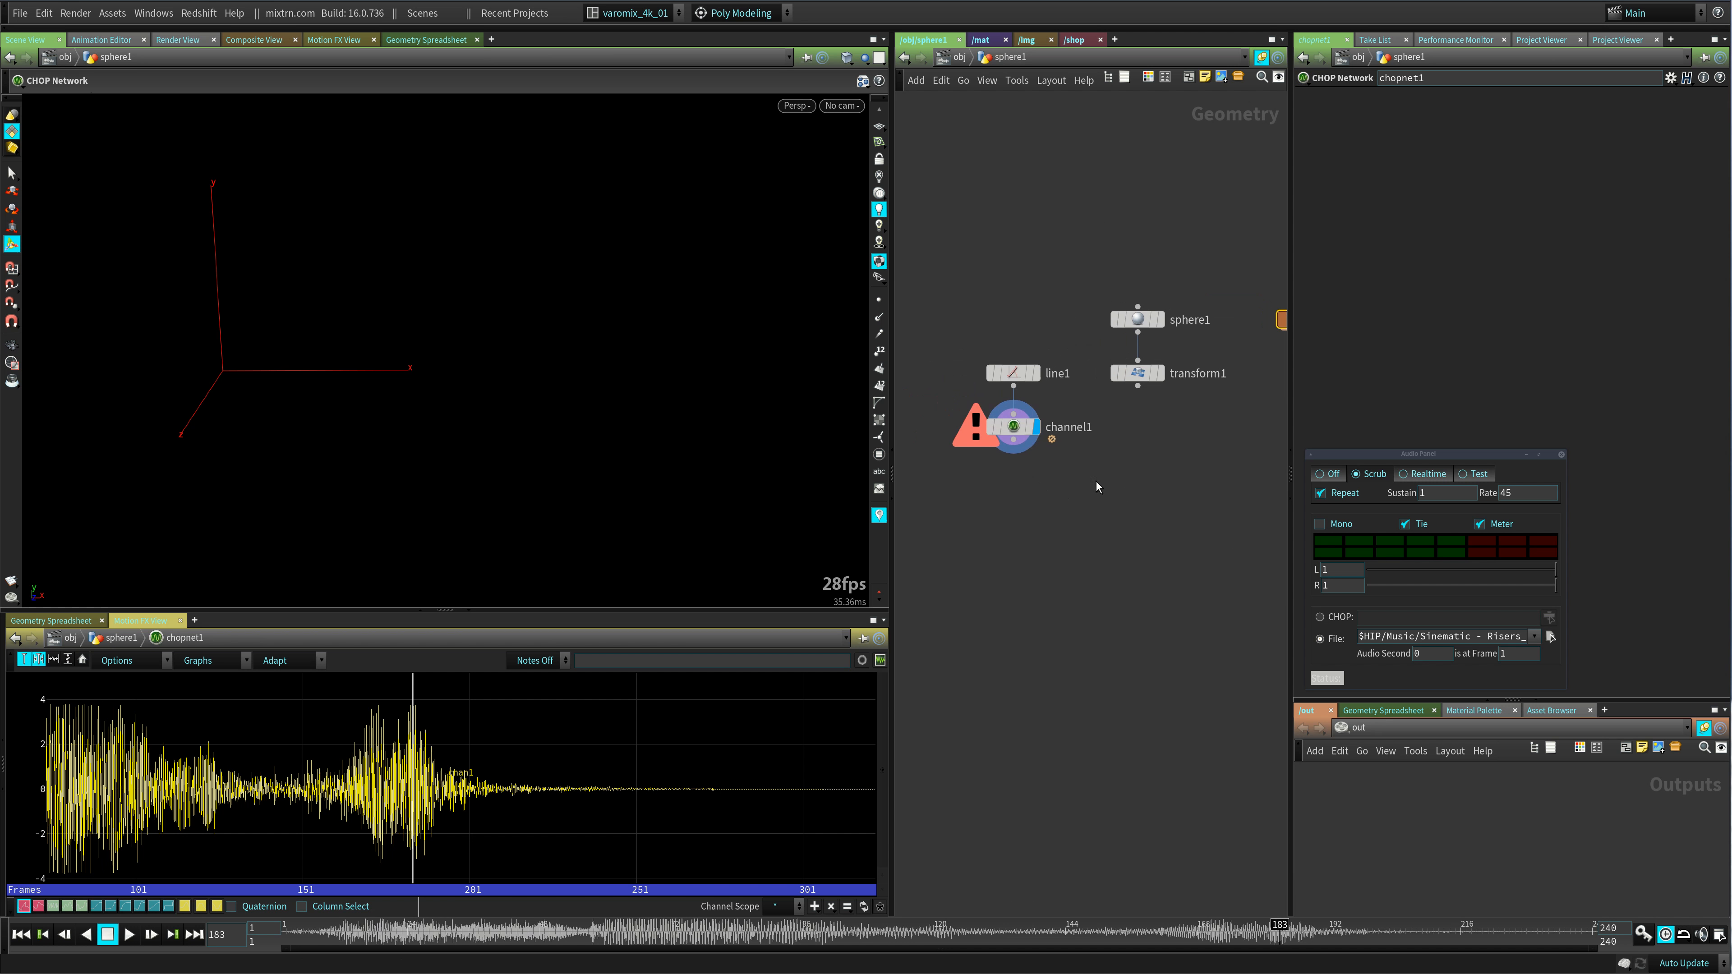
left_click(1014, 429)
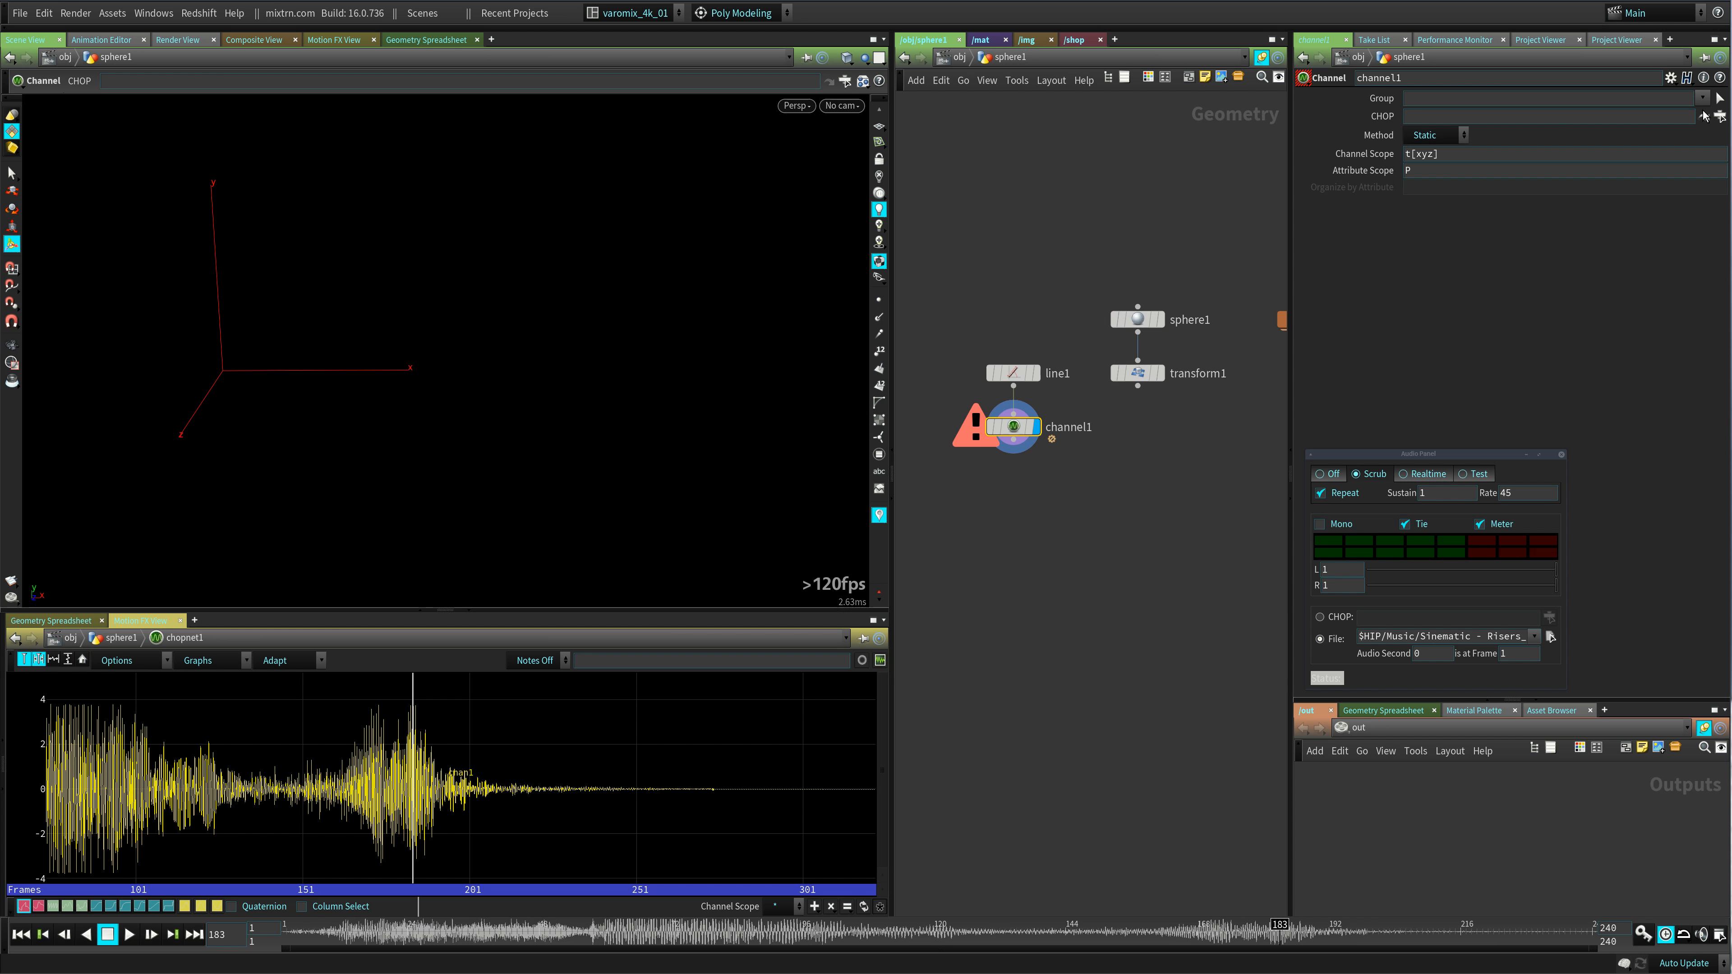
left_click(1721, 117)
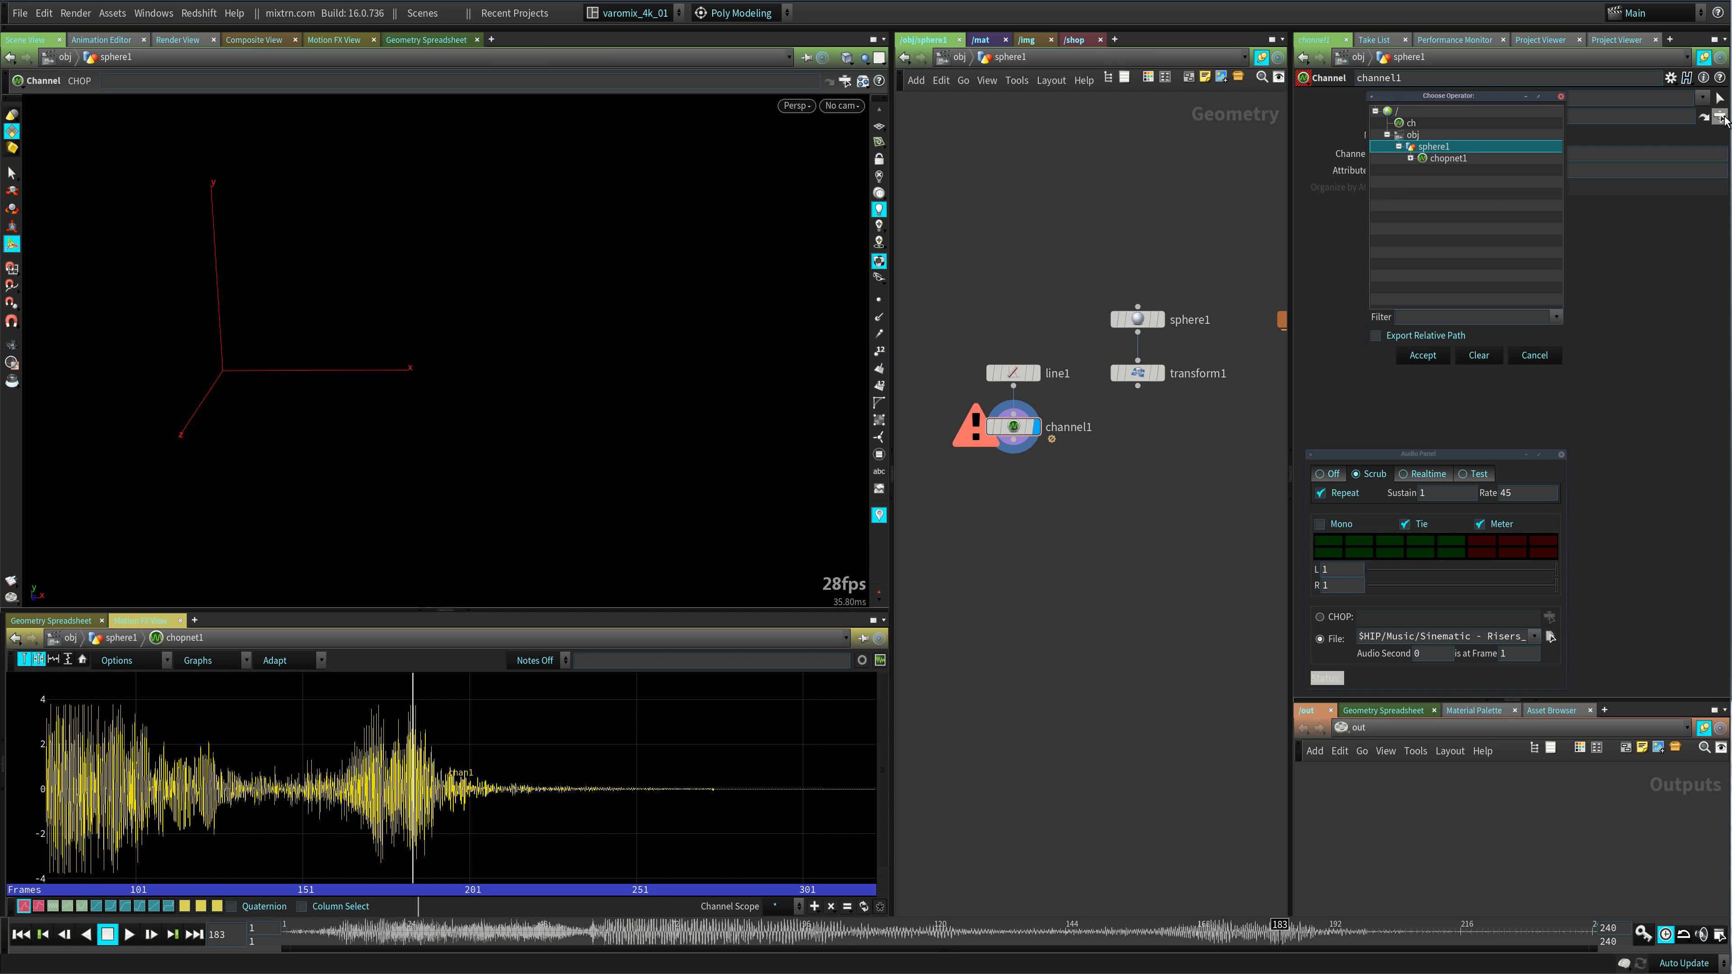
double_click(1447, 158)
left_click(1470, 184)
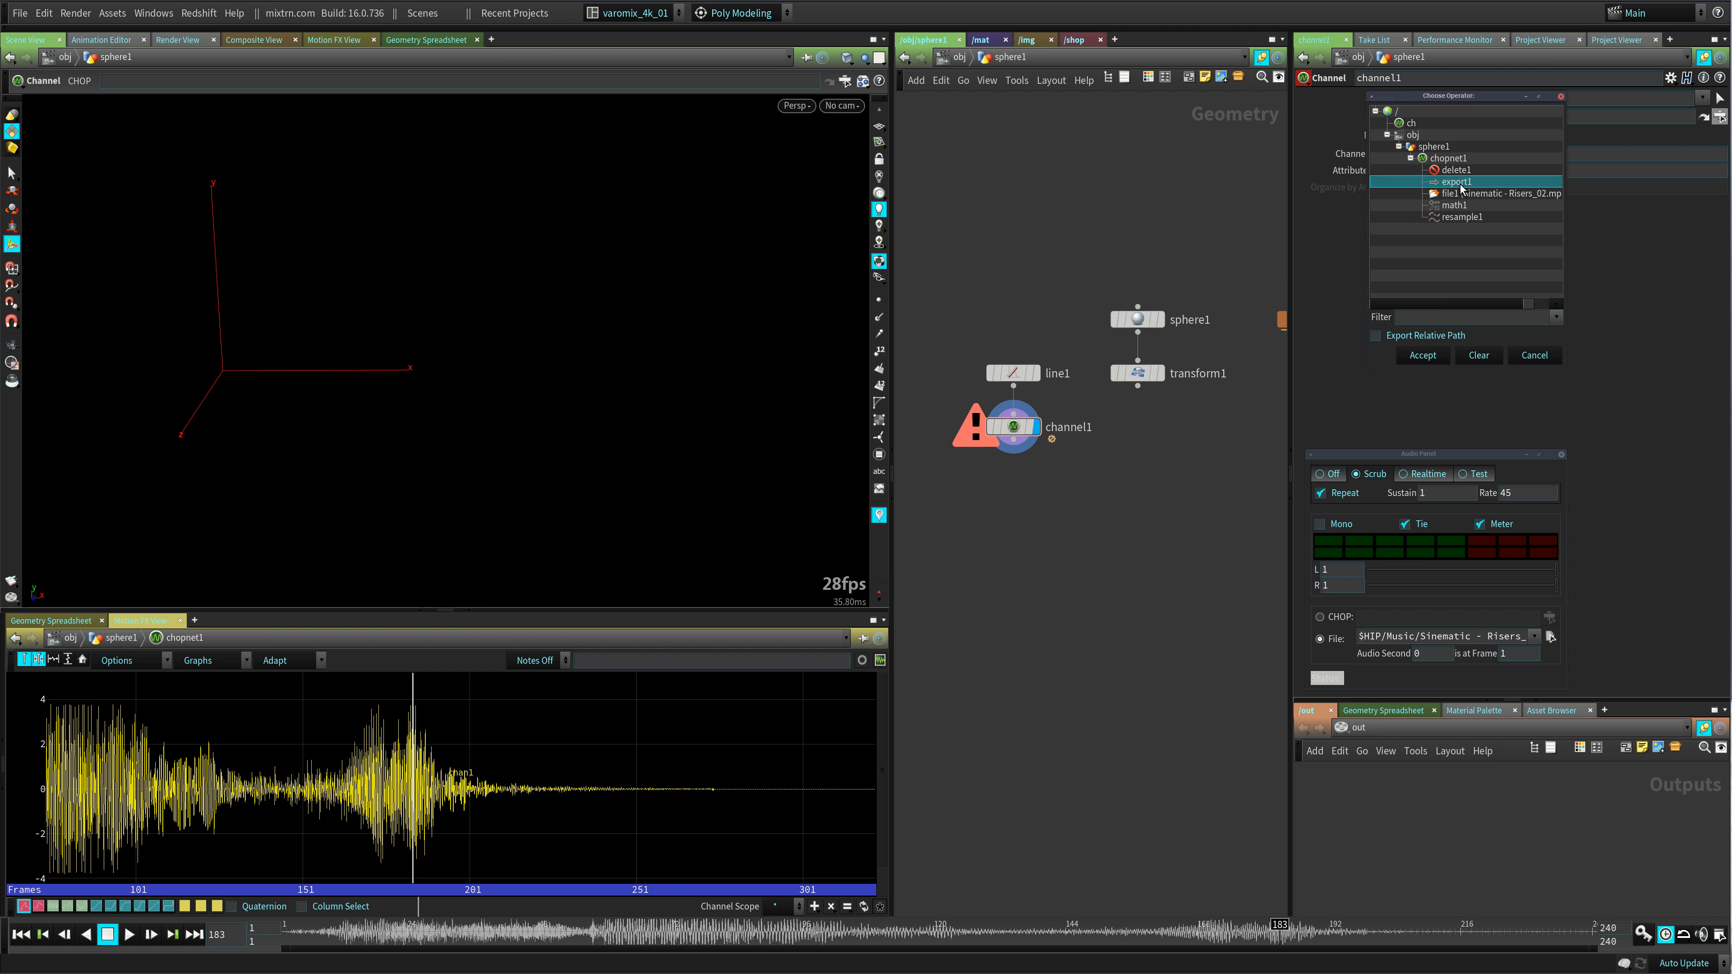
left_click(1424, 356)
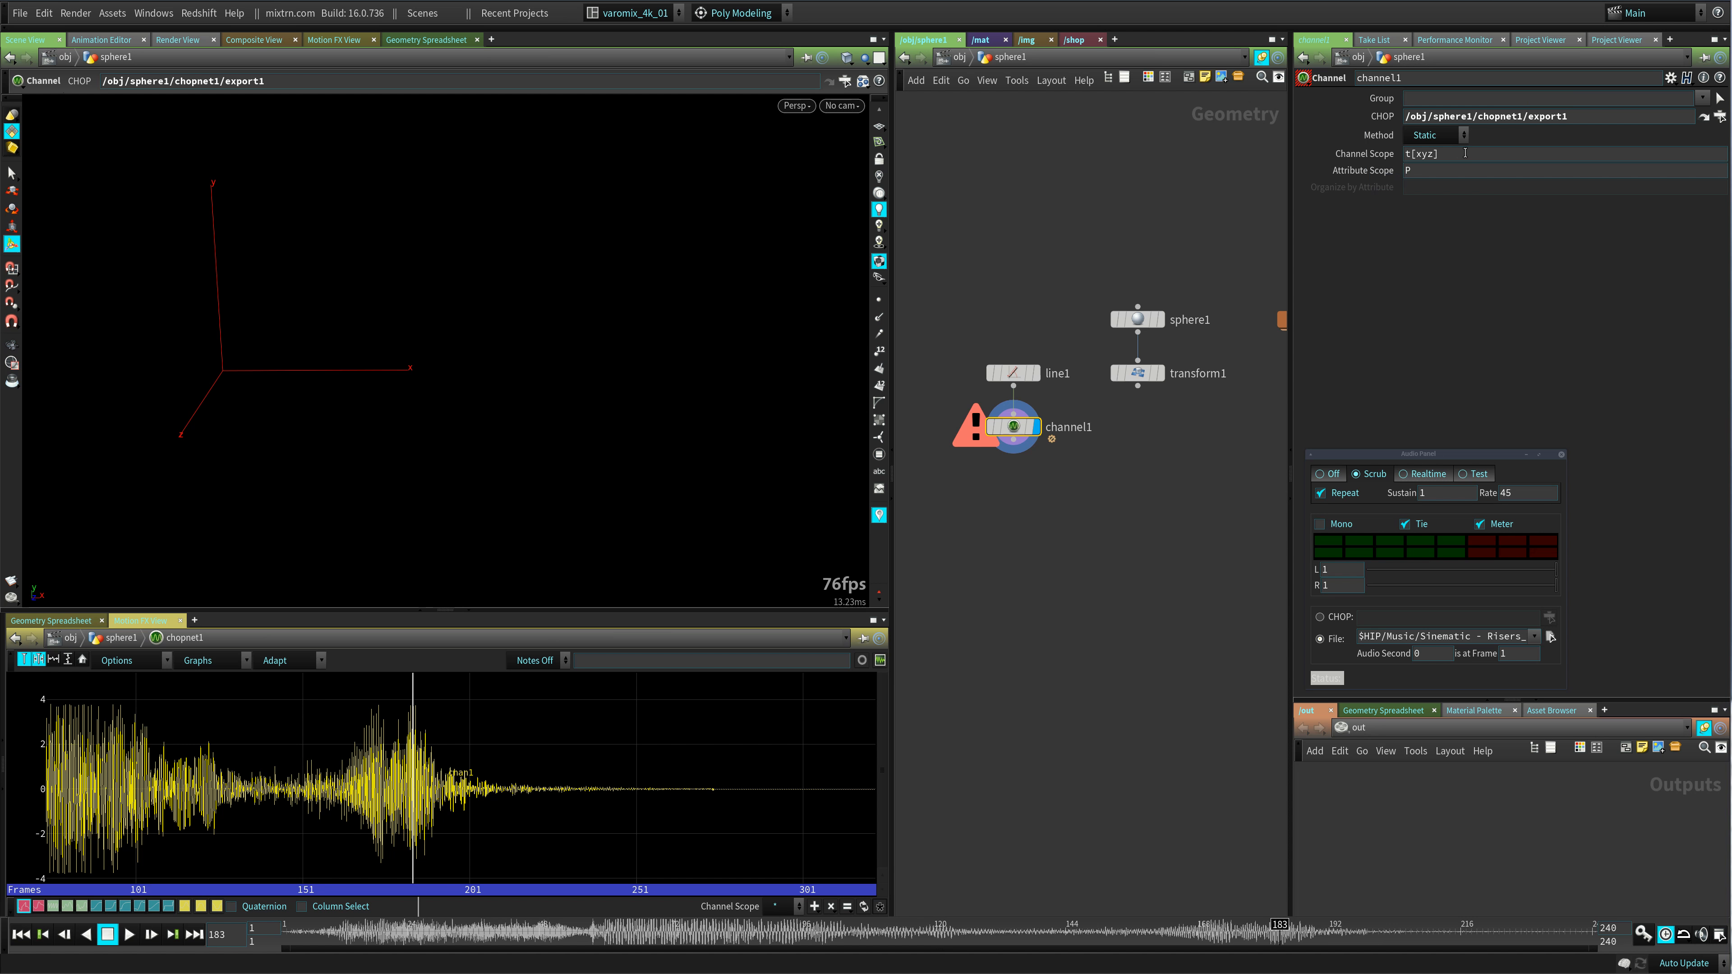
- Check the channel name on export1 inside chopnet1 and set the Channel node's channel scope to chan1
left_click_drag(1434, 153, 1406, 158)
middle_click_drag(1208, 373, 1133, 372)
double_click(1231, 319)
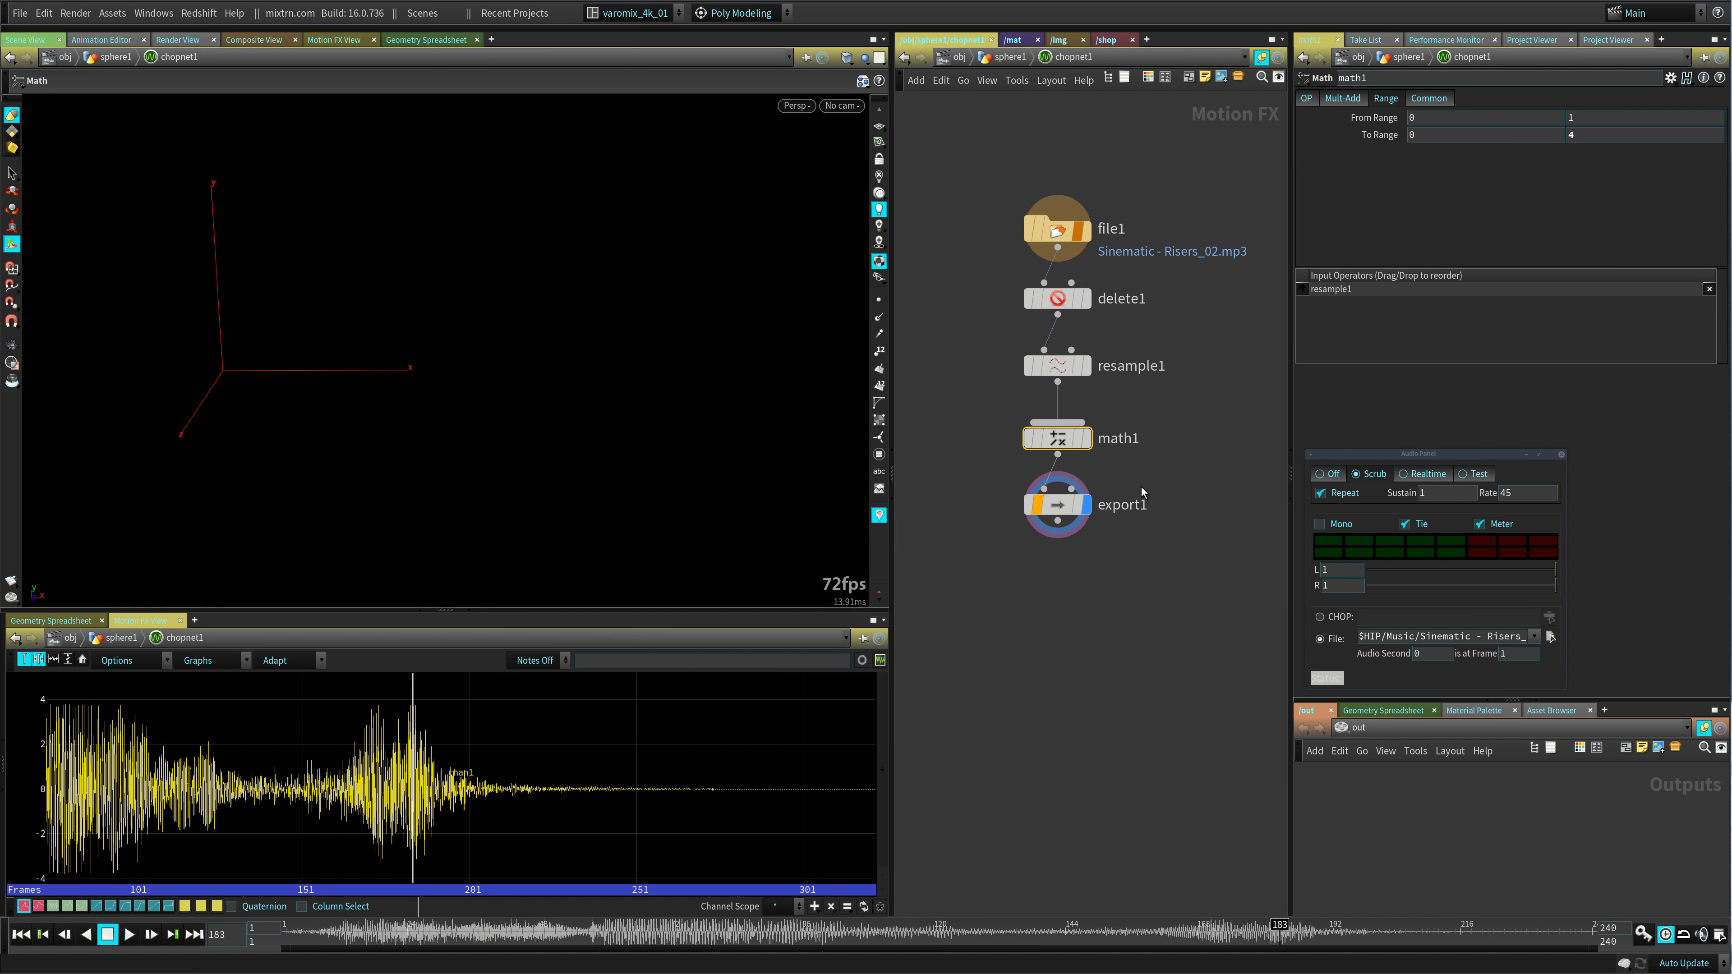
middle_click(1060, 513)
key("u")
left_click(956, 424)
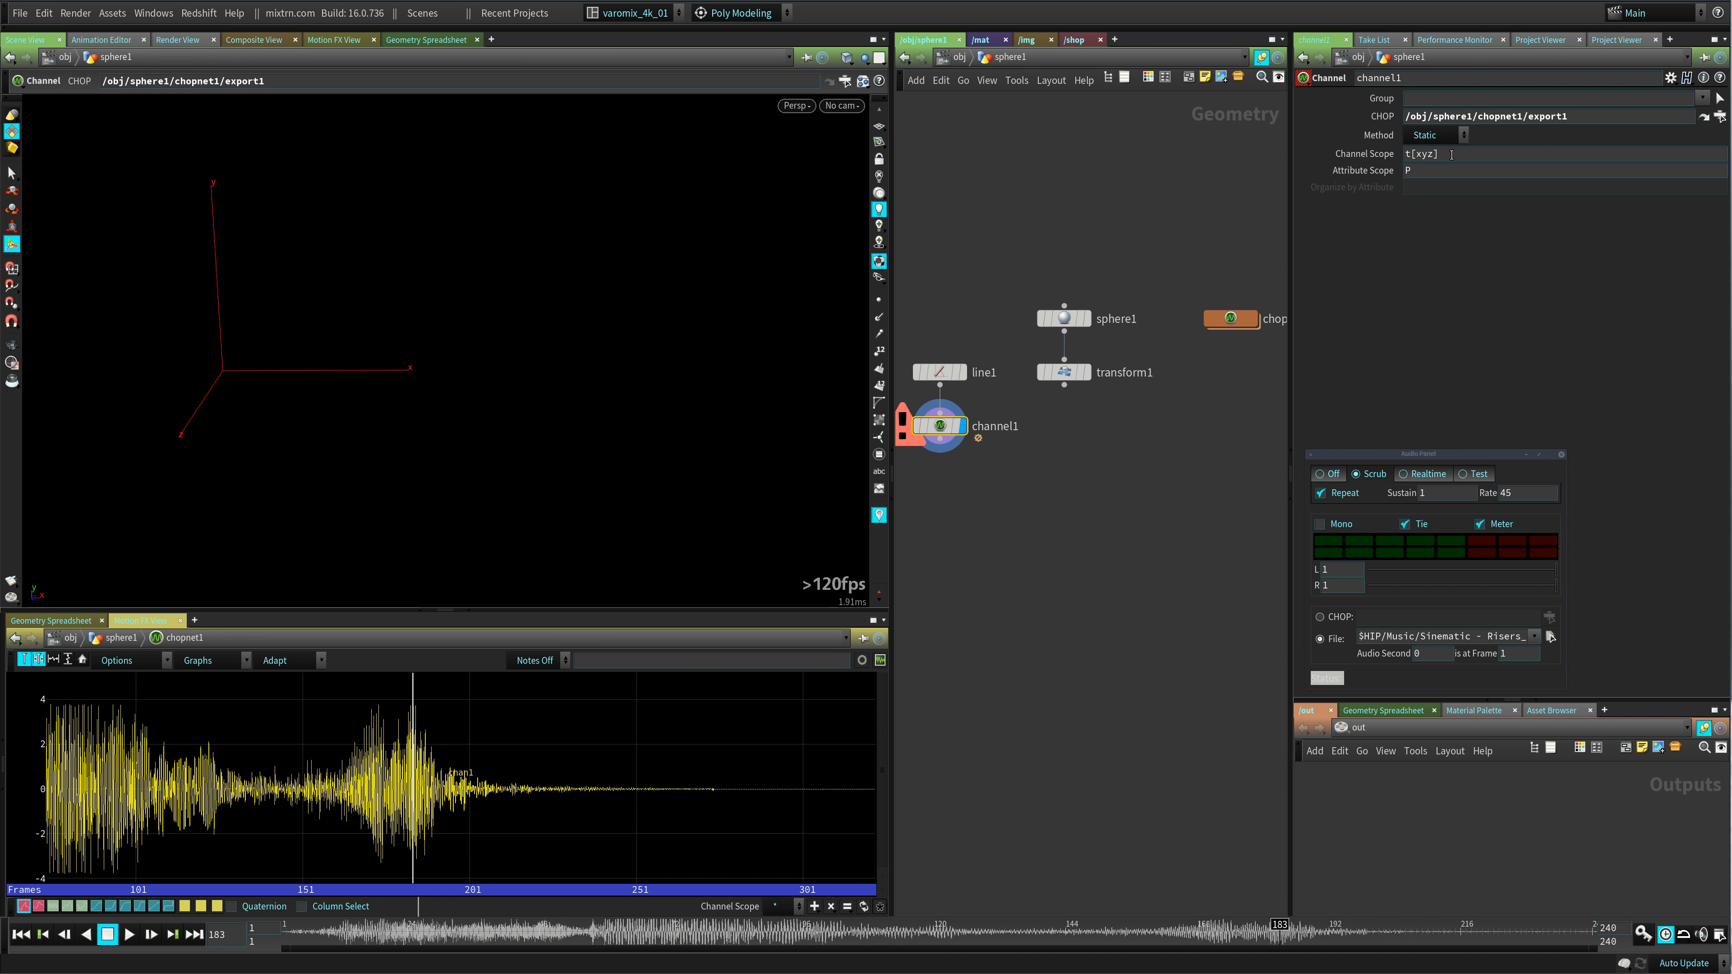
left_click_drag(1443, 156, 1391, 161)
type("chan1")
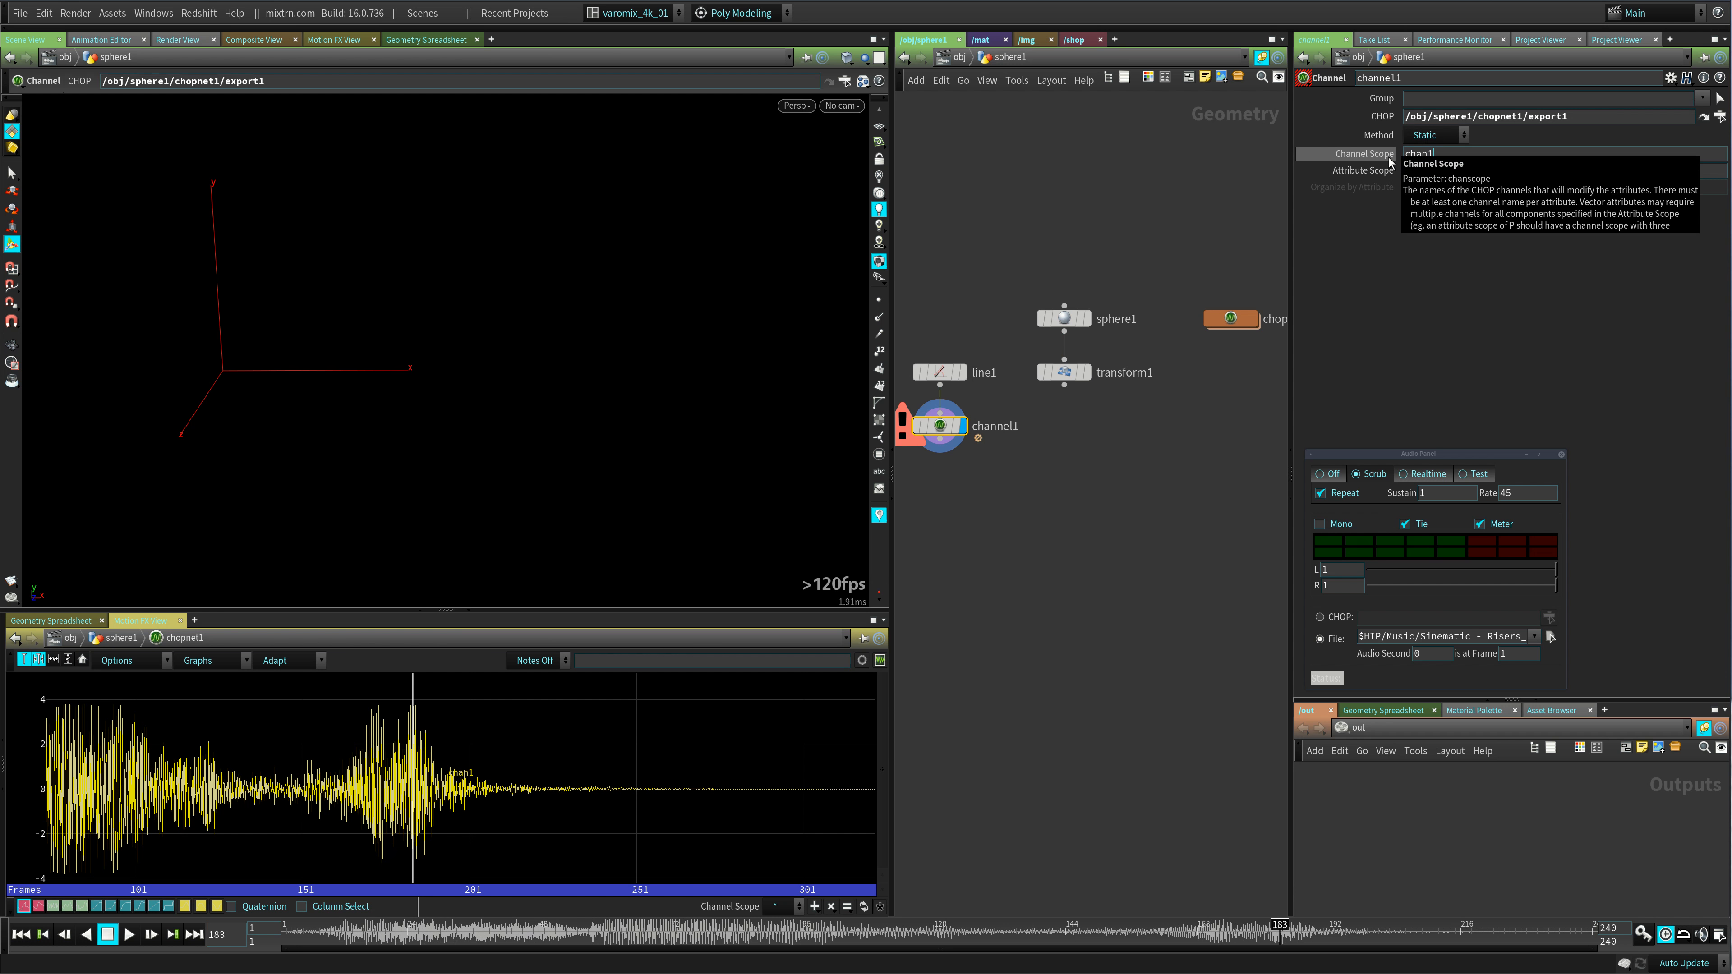
key("Return")
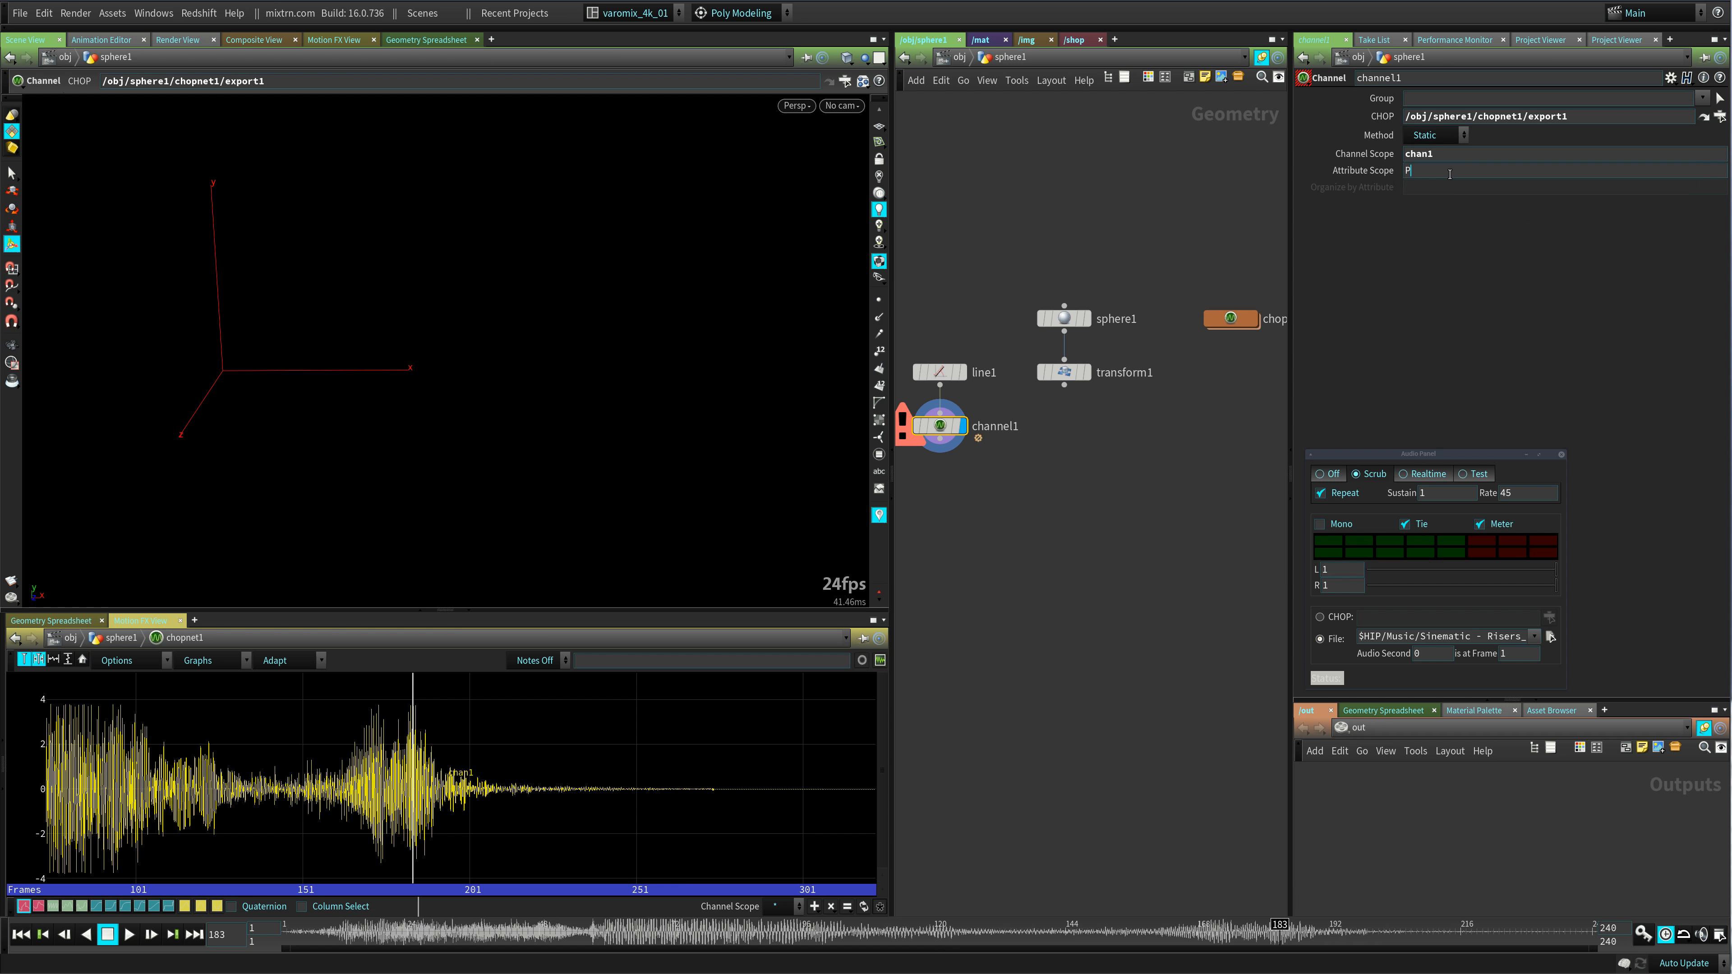
- Set the Channel node's attribute scope to P(1) so the audio drives the points' Y position
middle_click_drag(990, 485, 1099, 488)
left_click_drag(1442, 156, 1388, 154)
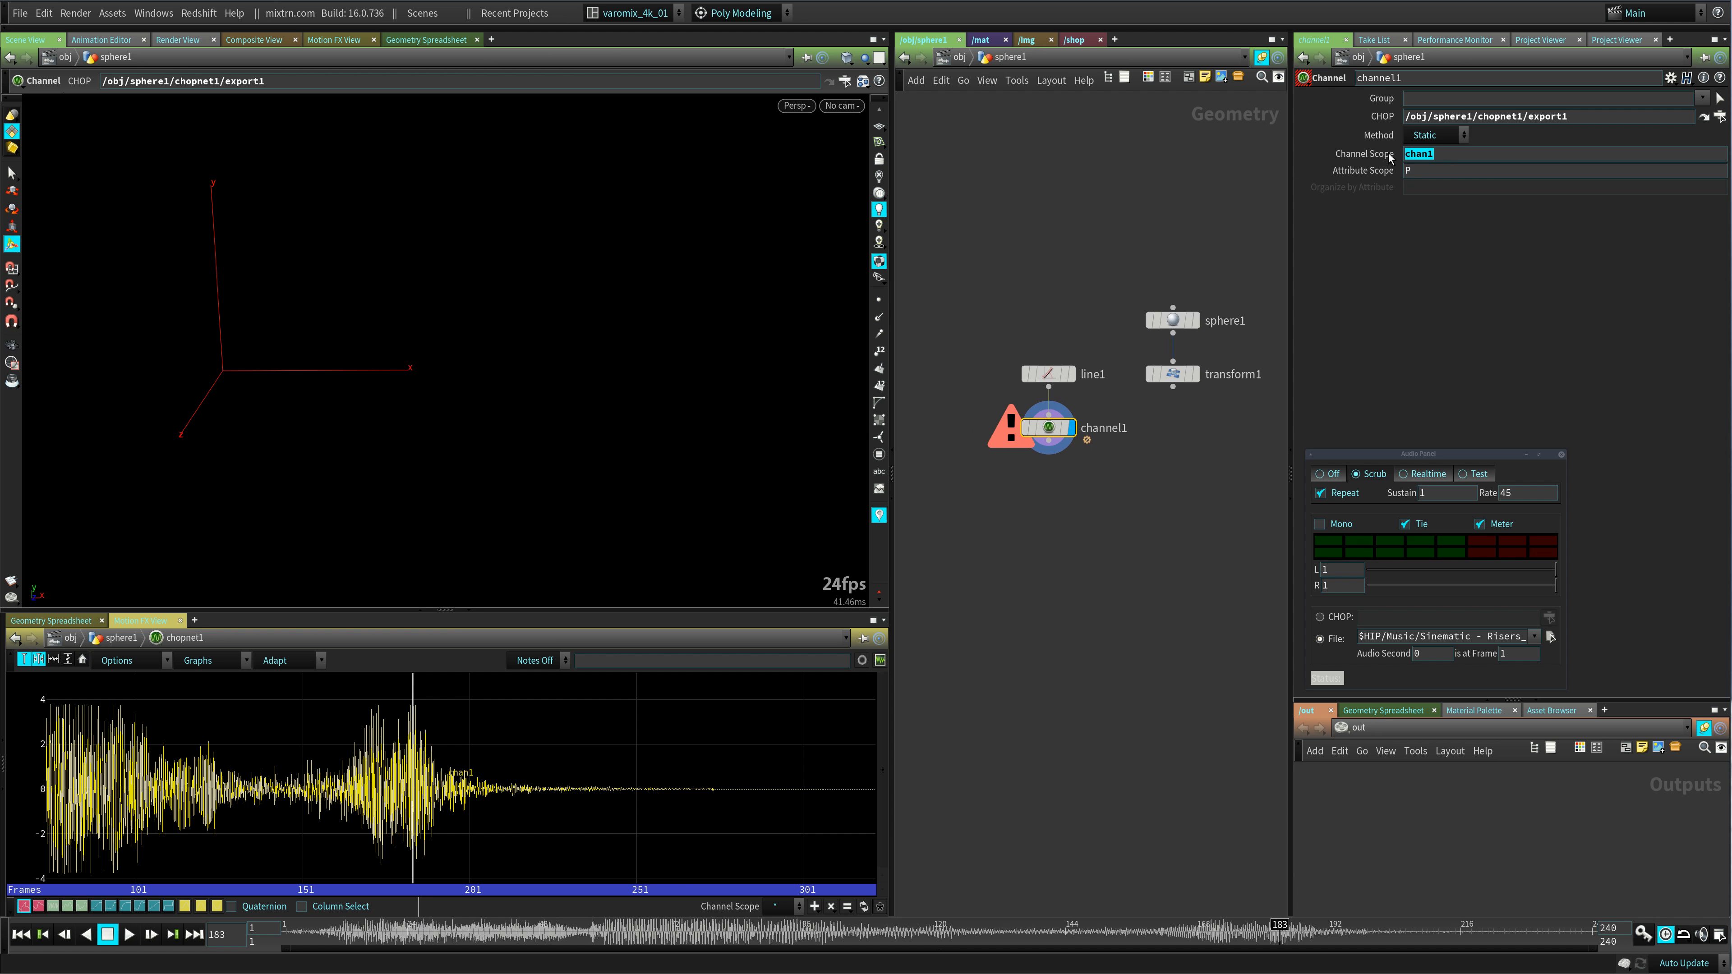
double_click(1429, 178)
middle_click(1050, 431)
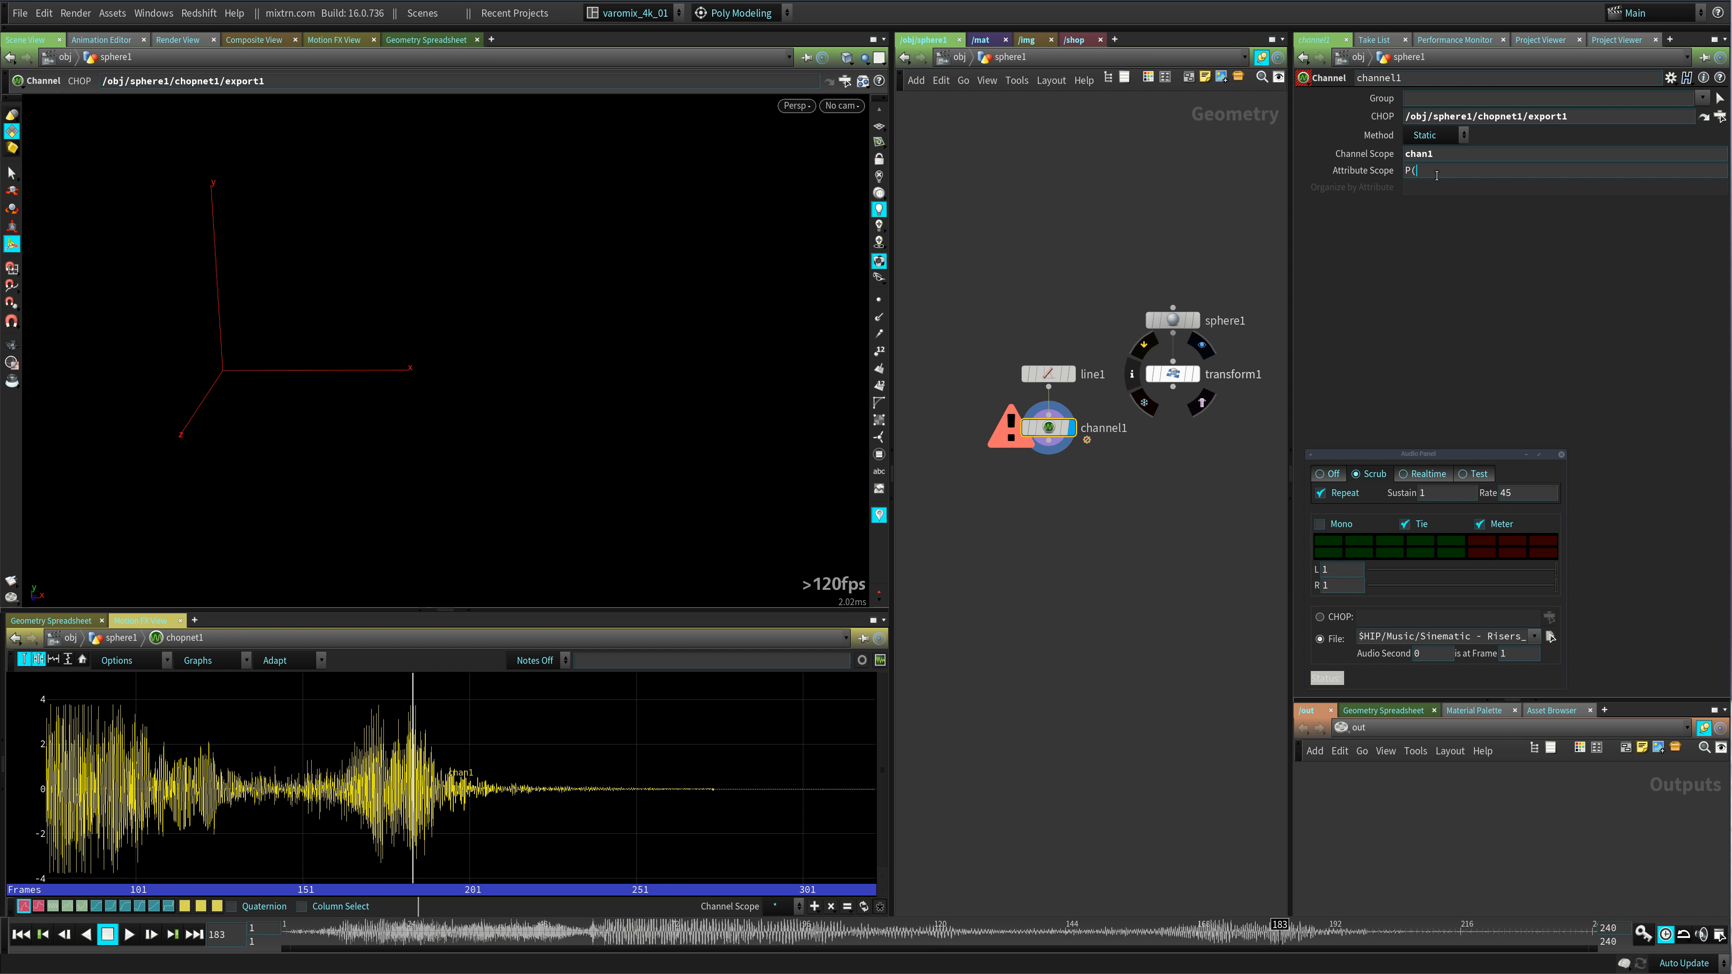
key("Return")
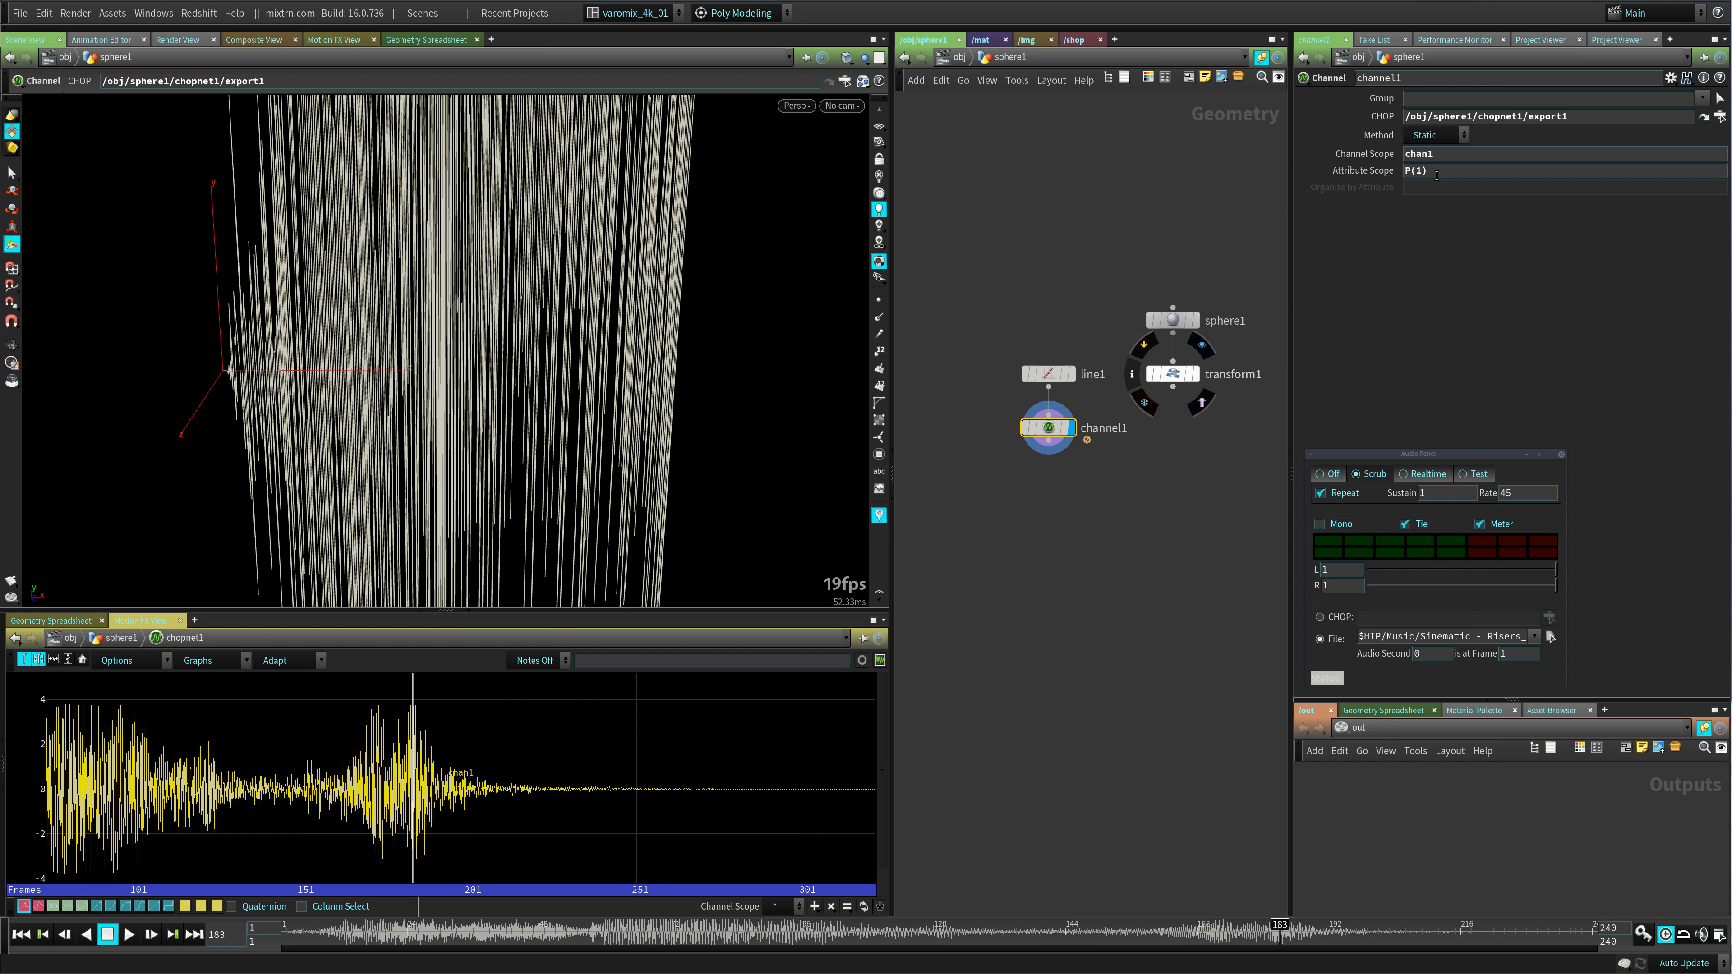
- Try P.y as the Channel node's attribute scope and restore it to P(1)
left_click_drag(1439, 174, 1351, 172)
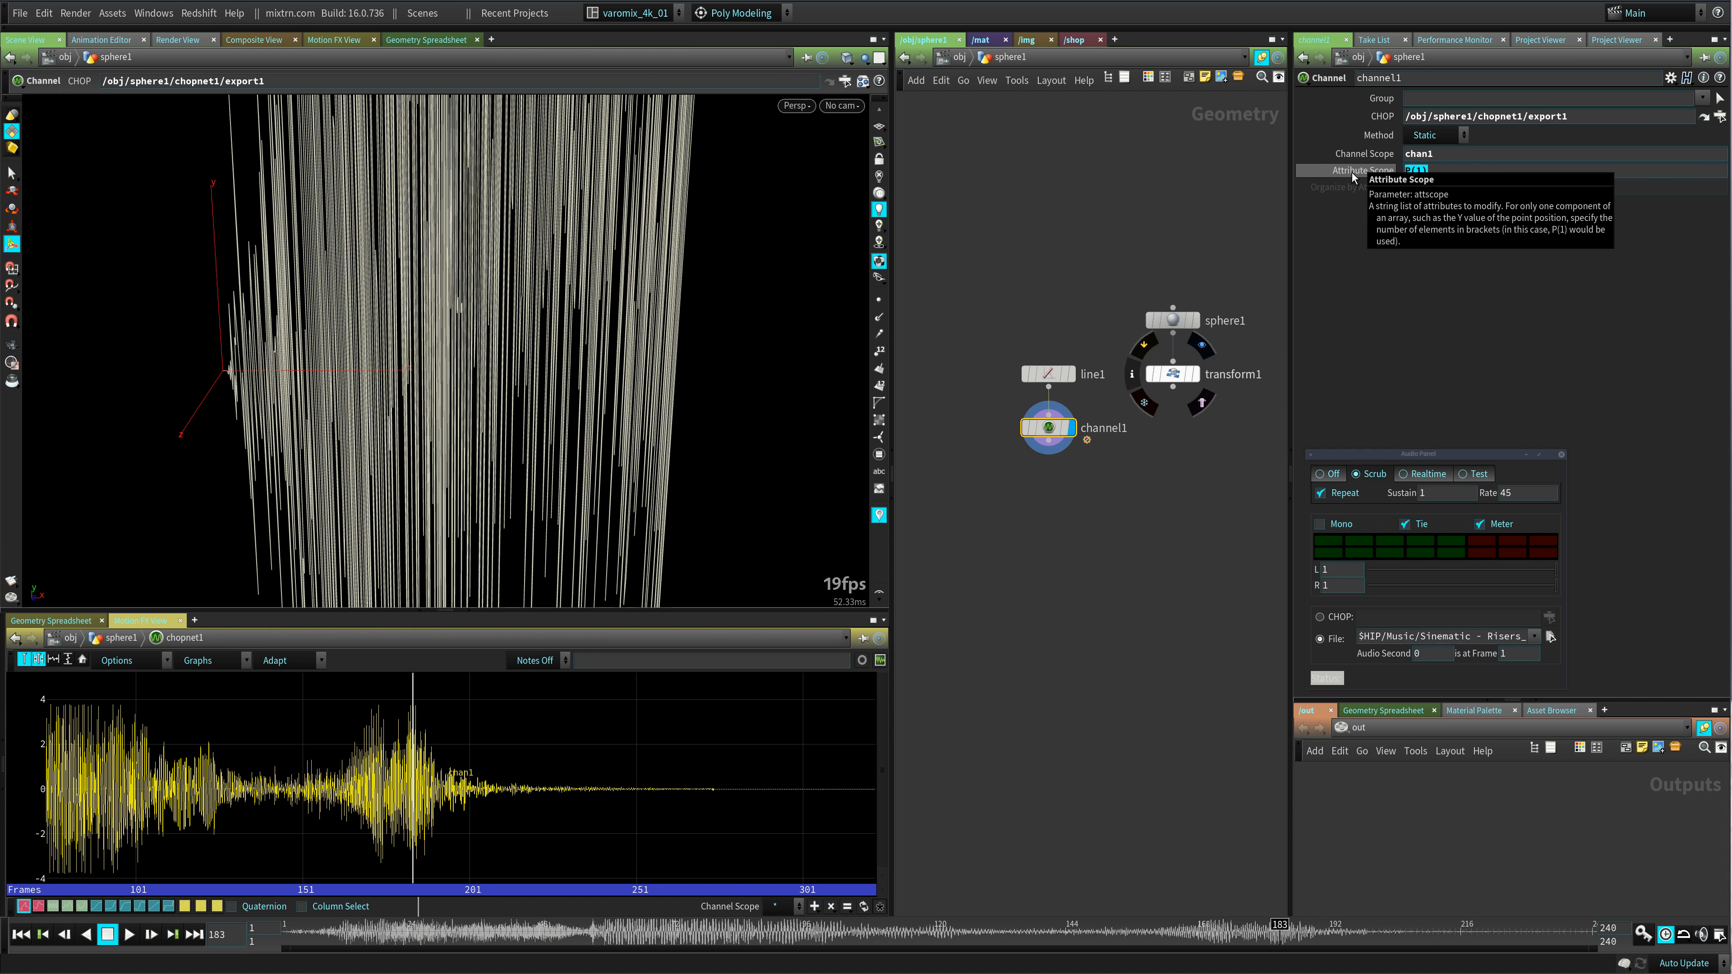
type("P.y")
key("Return")
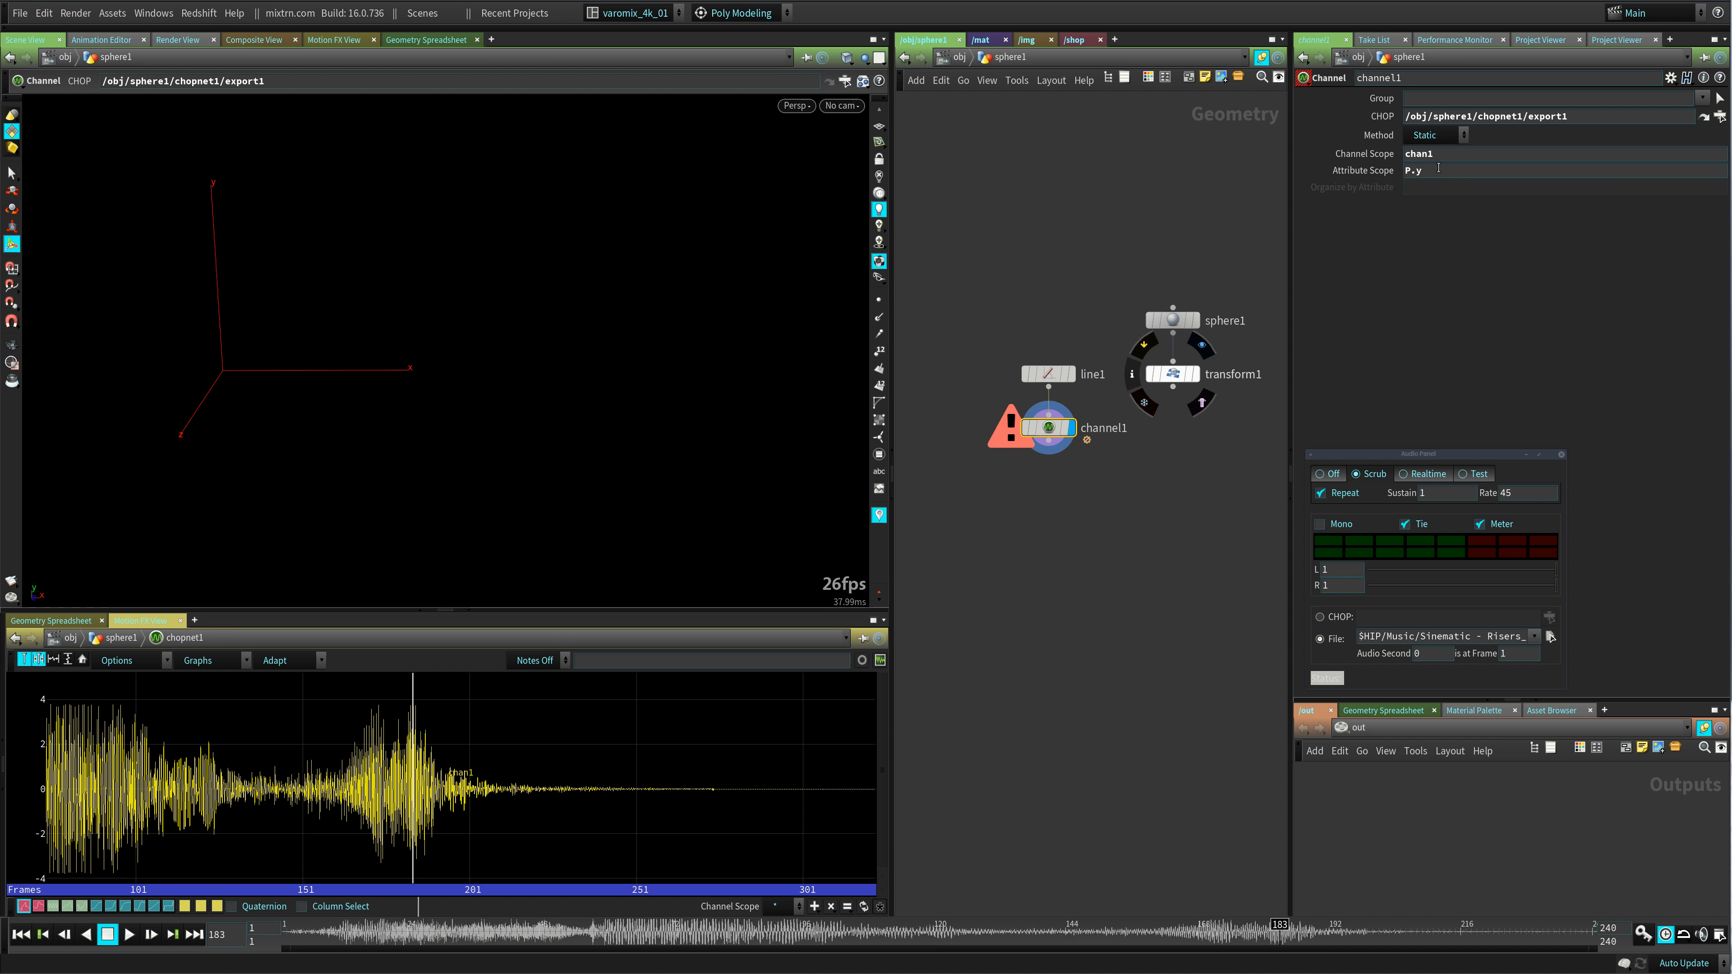
triple_click(1433, 177)
type("P(1")
key("Return")
- View the displaced line from further back and play the animation from the first frame
right_click_drag(666, 463, 361, 473, "alt")
left_click_drag(361, 472, 417, 467, "alt")
right_click_drag(417, 467, 496, 484, "alt")
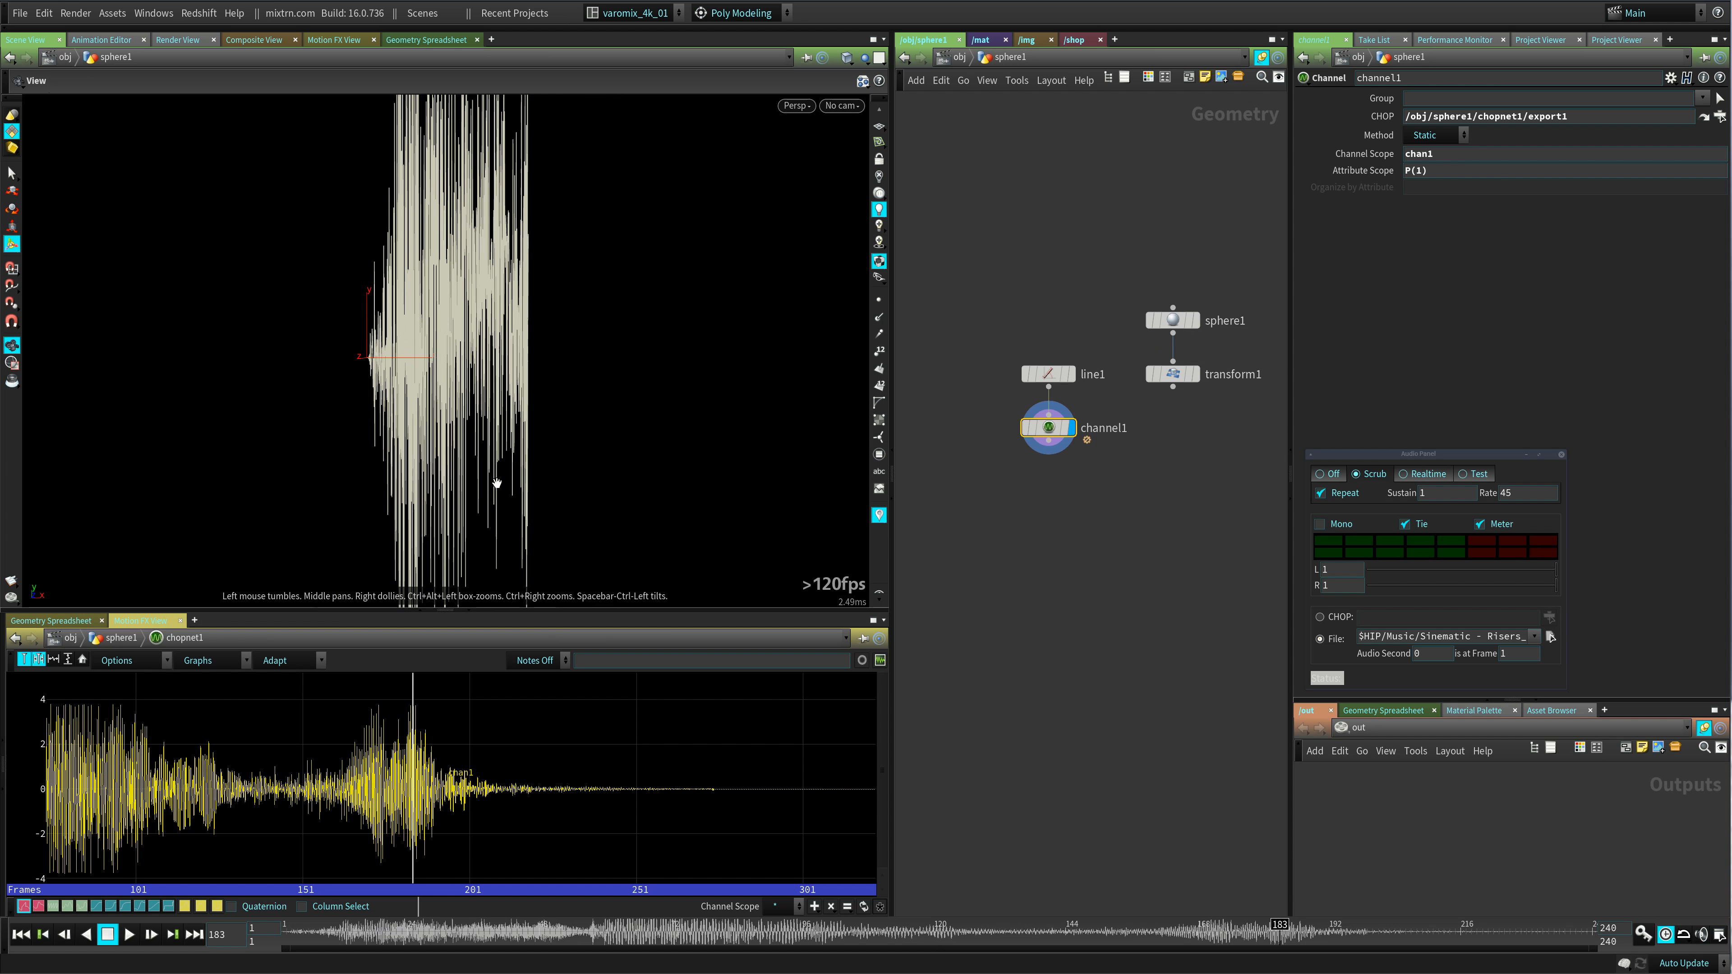
key("ctrl+Up")
key("Up")
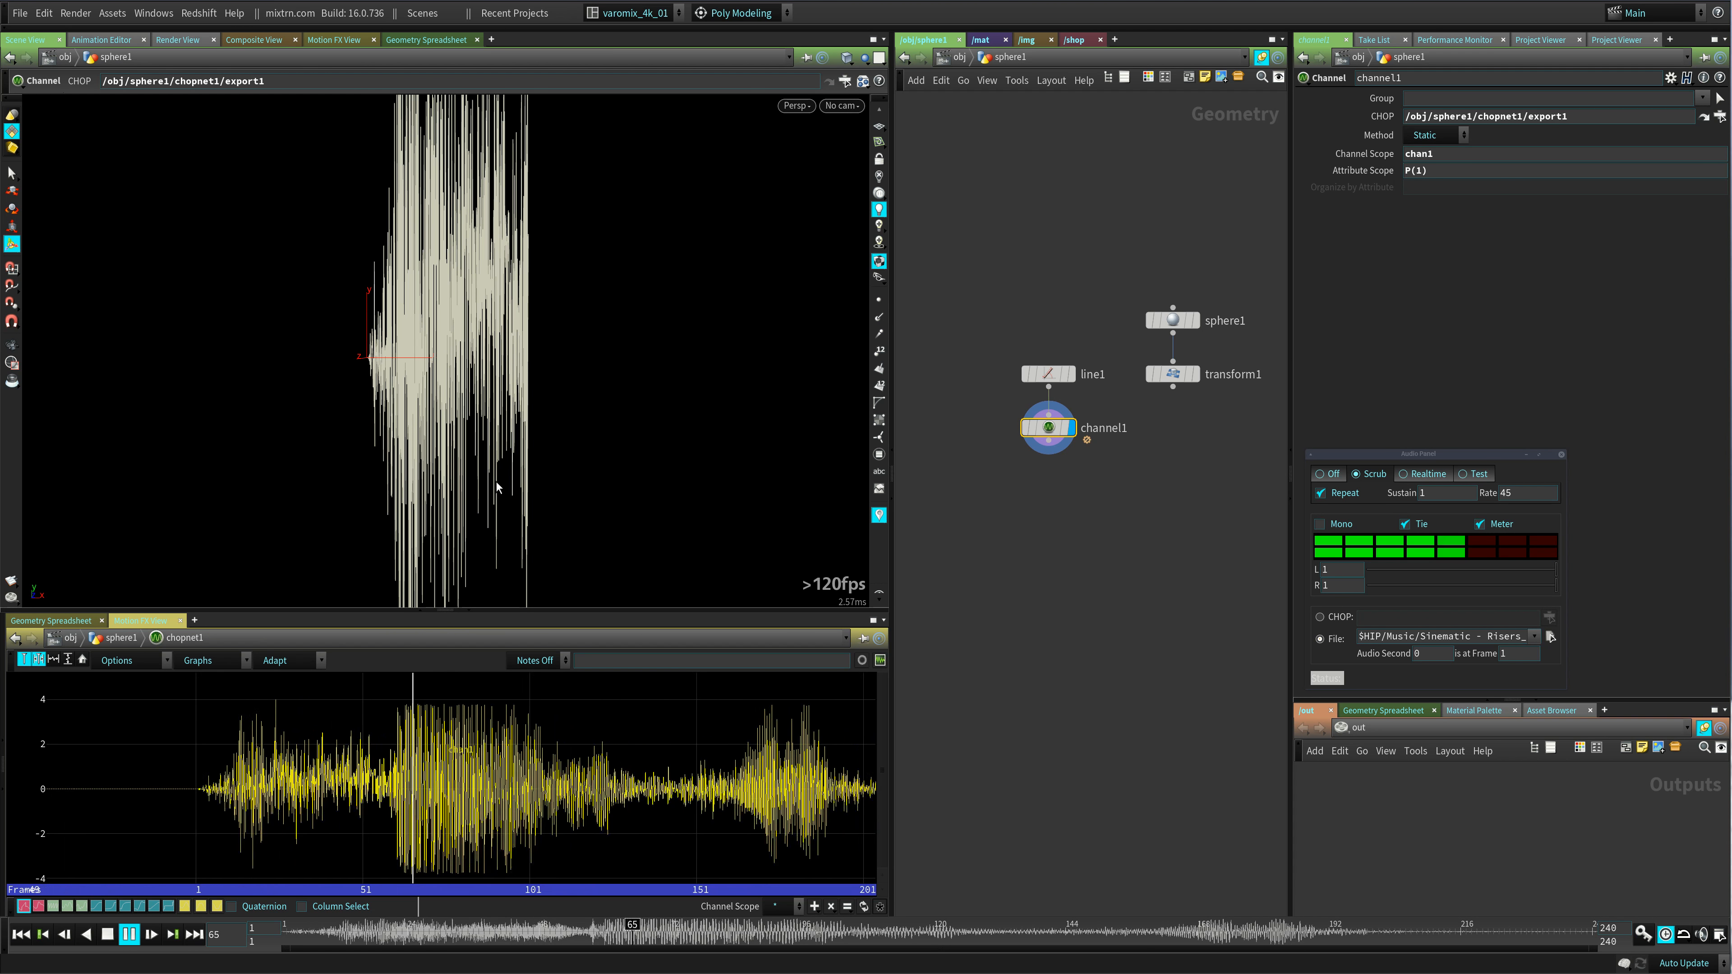
key("Up")
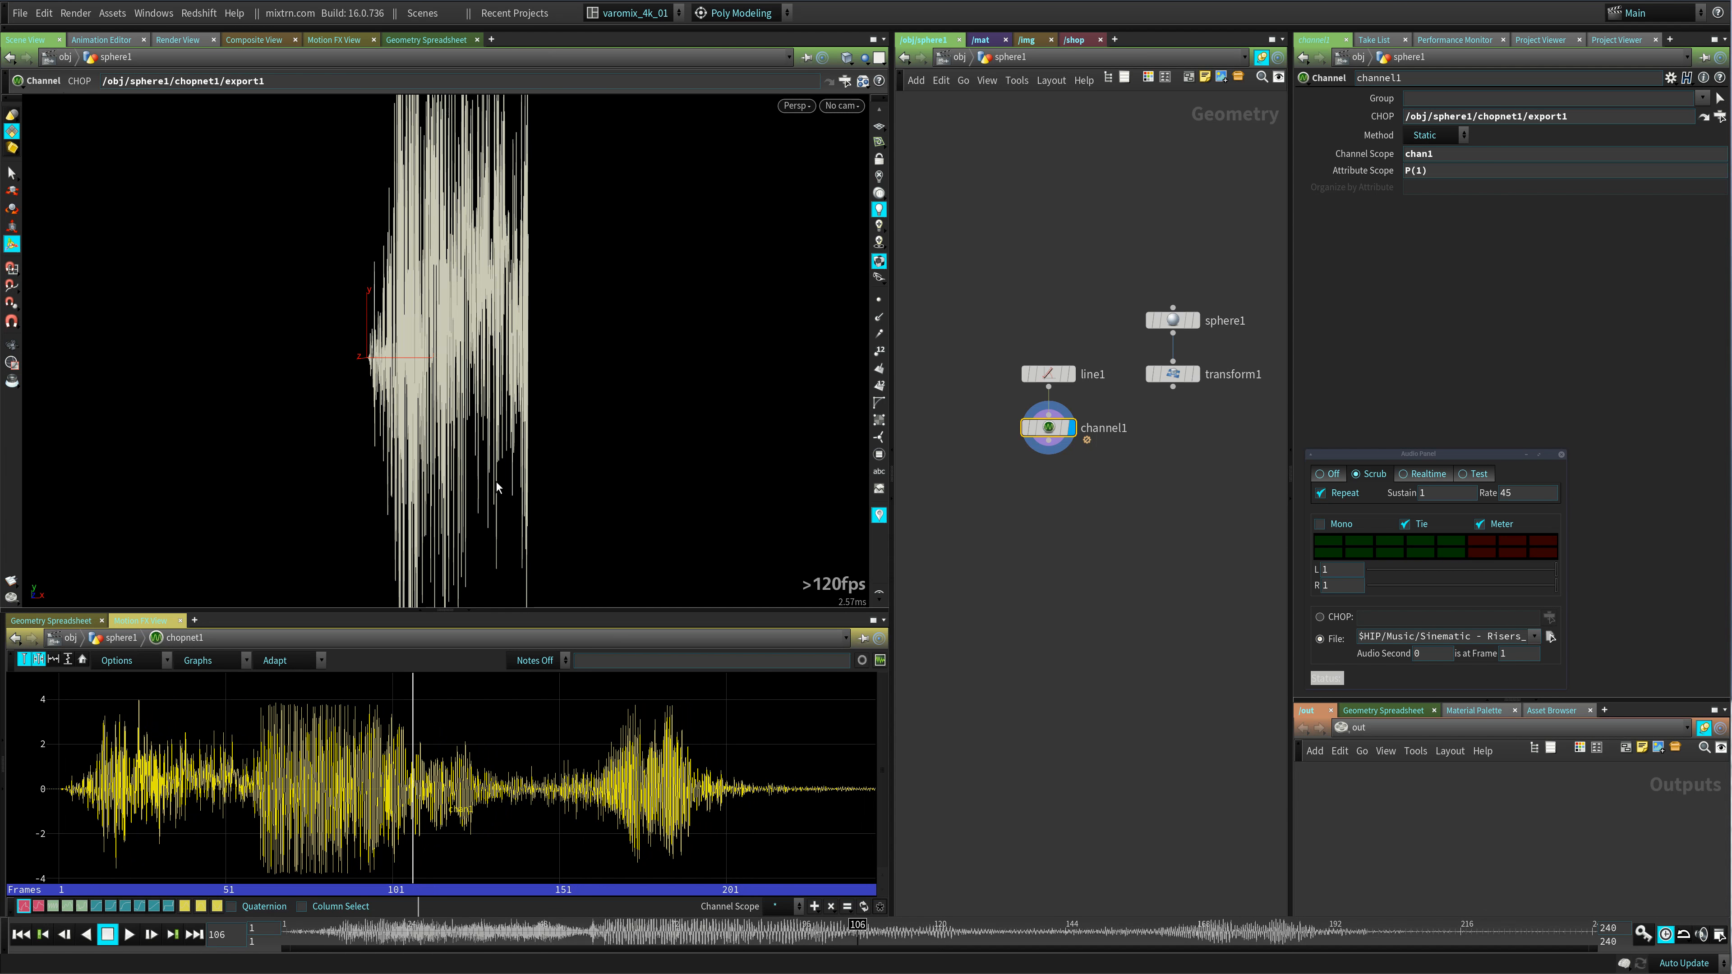
- Set the Line node's length to 10 and frame the whole waveform in the viewport
left_click(1048, 374)
double_click(1424, 152)
type("10")
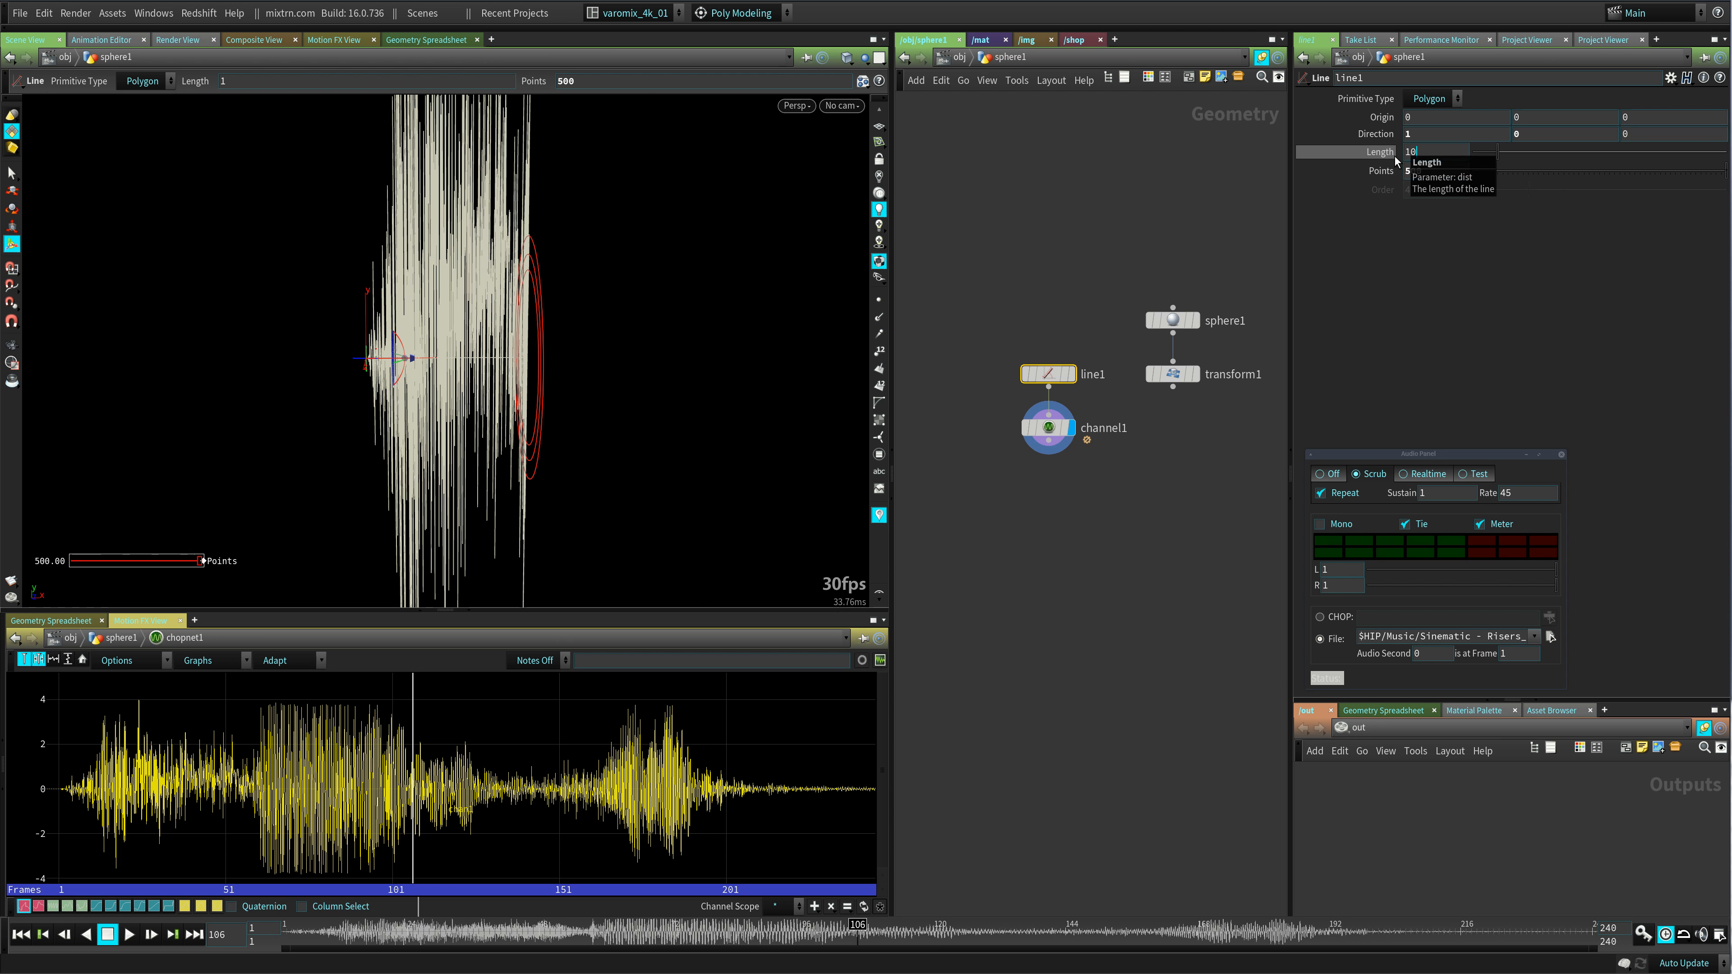
key("Return")
right_click_drag(607, 461, 737, 447, "alt")
middle_click_drag(737, 447, 501, 460, "alt")
right_click_drag(501, 460, 576, 456, "alt")
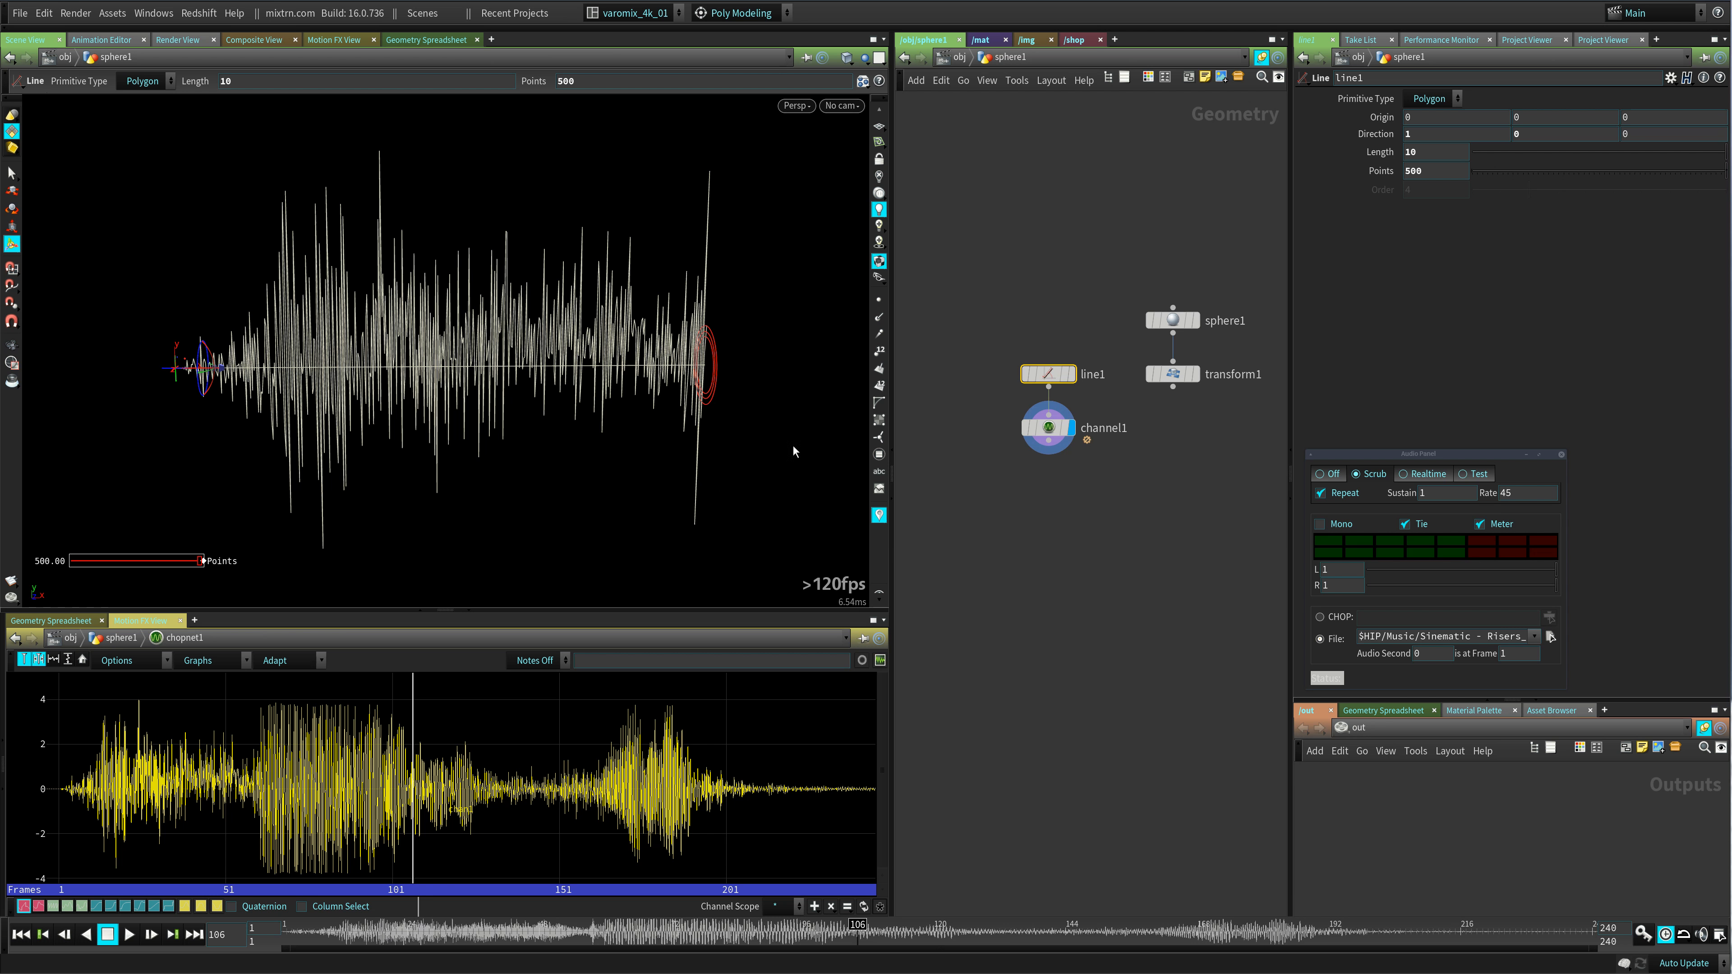
- Inspect the sample information of the file1 and resample1 nodes inside chopnet1
middle_click_drag(1236, 457, 1034, 475)
left_click(1153, 343)
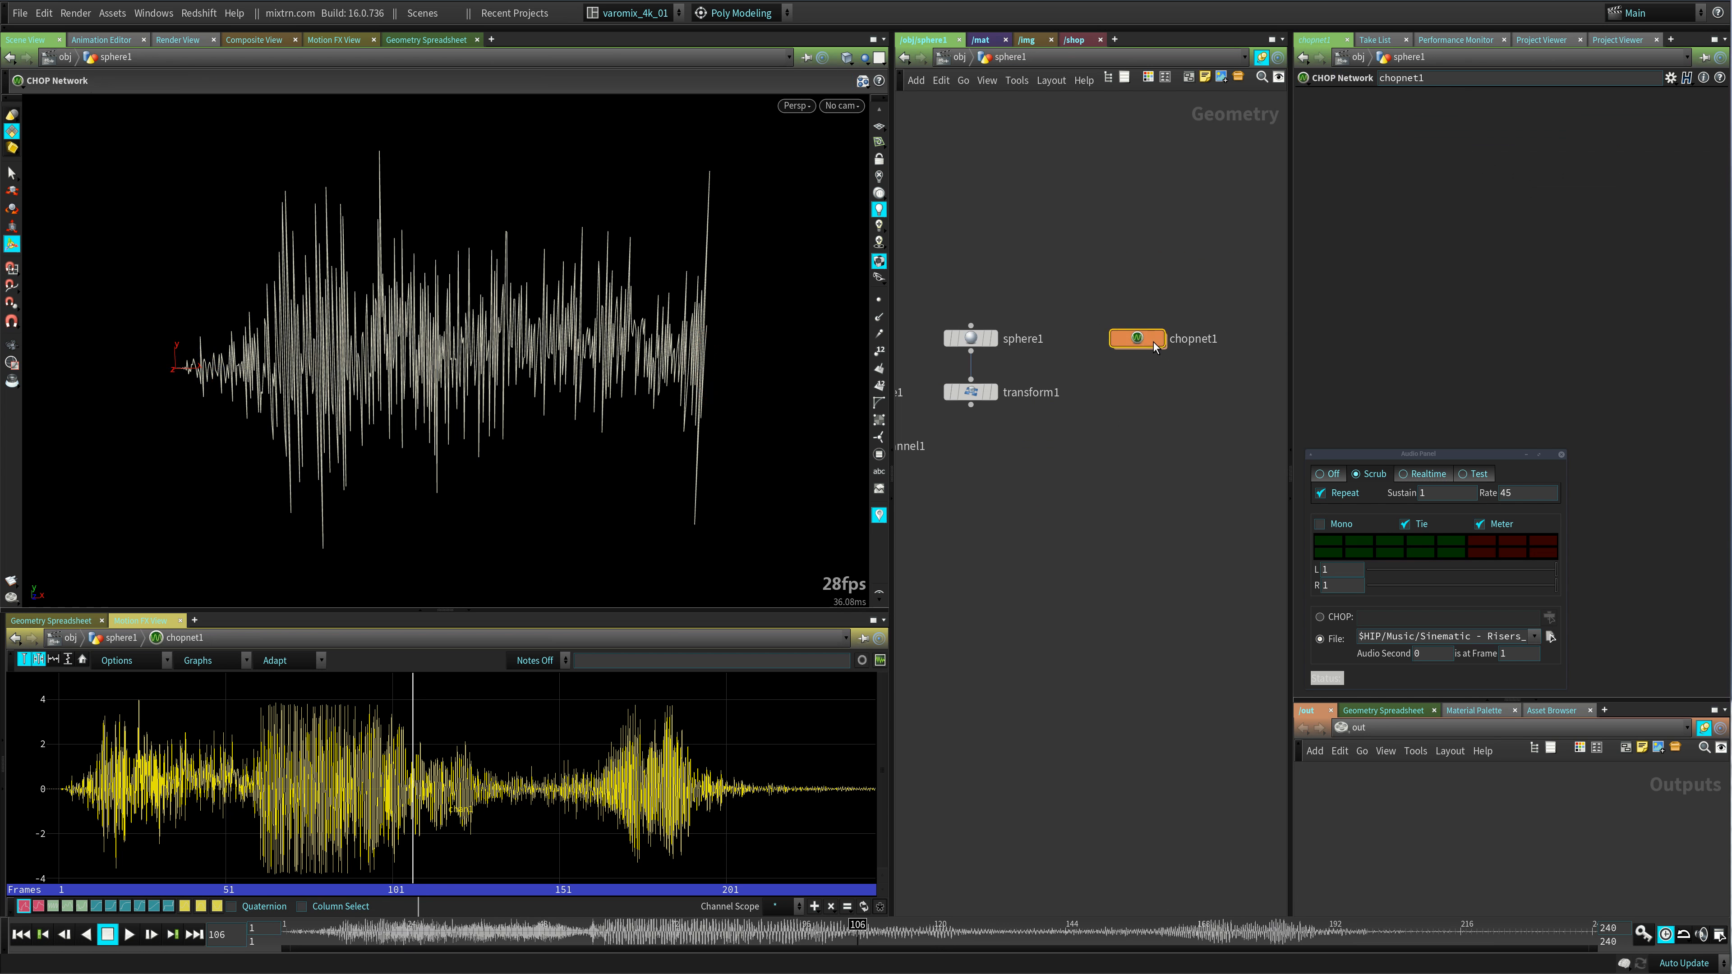
double_click(1153, 342)
middle_click(1054, 230)
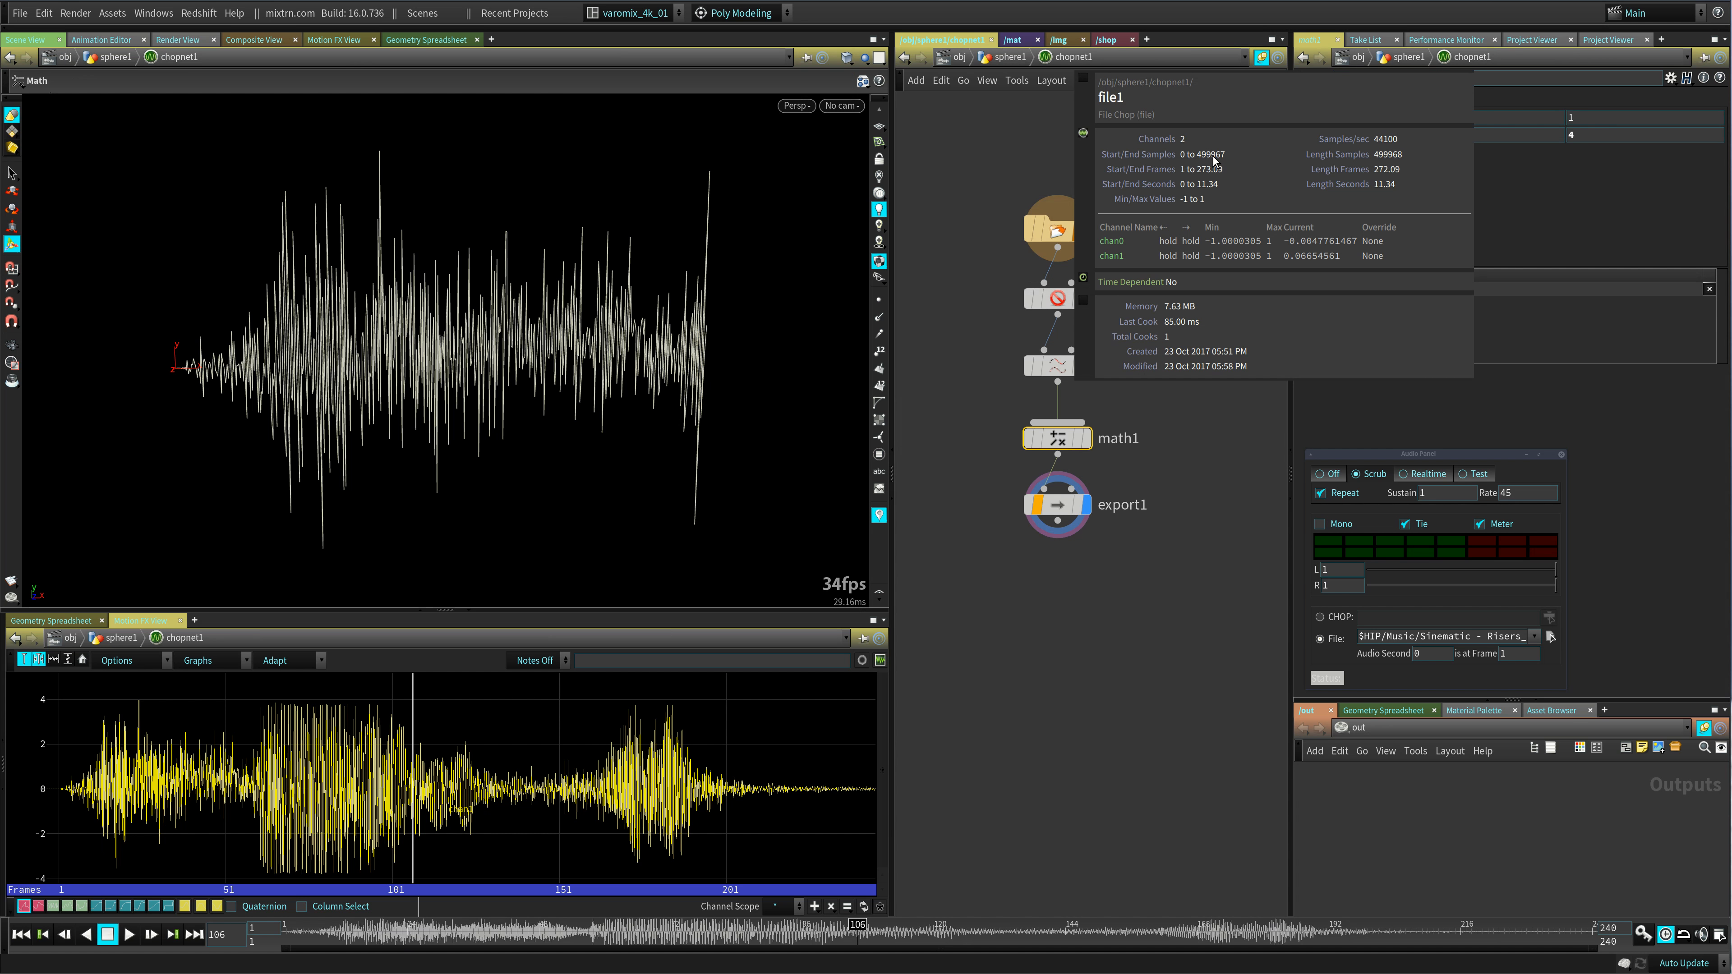
middle_click(1060, 377)
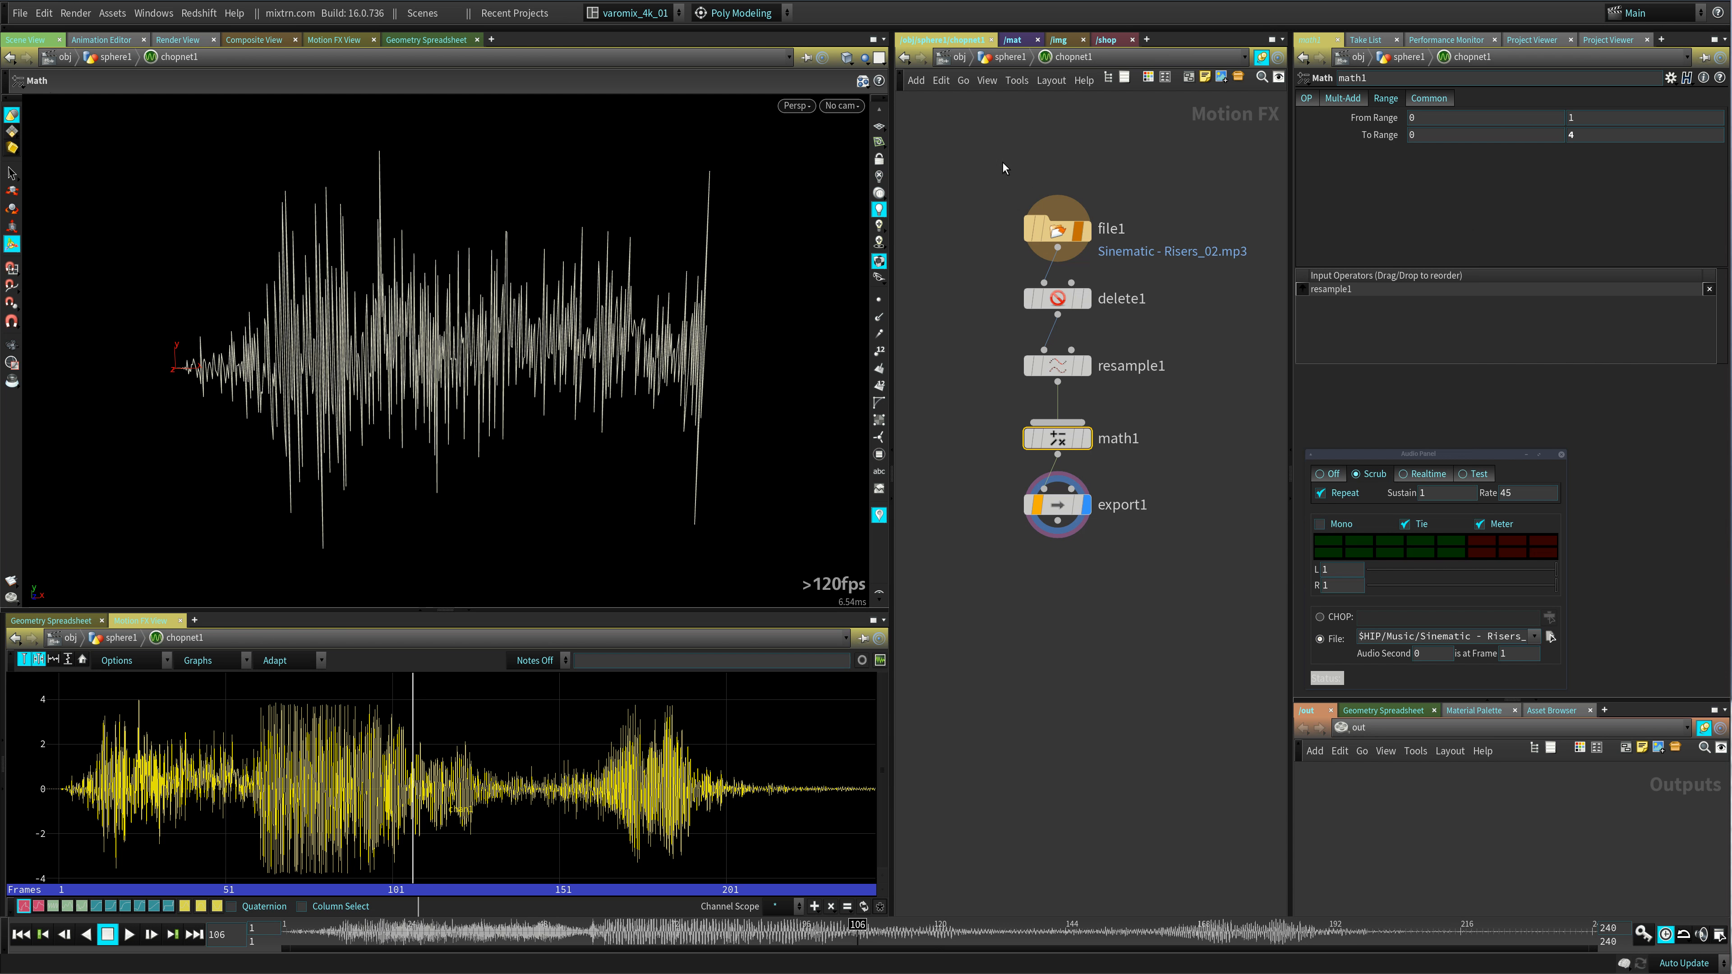
left_click(1008, 57)
- Set the Line node's points to 2000
middle_click_drag(975, 396, 1121, 374)
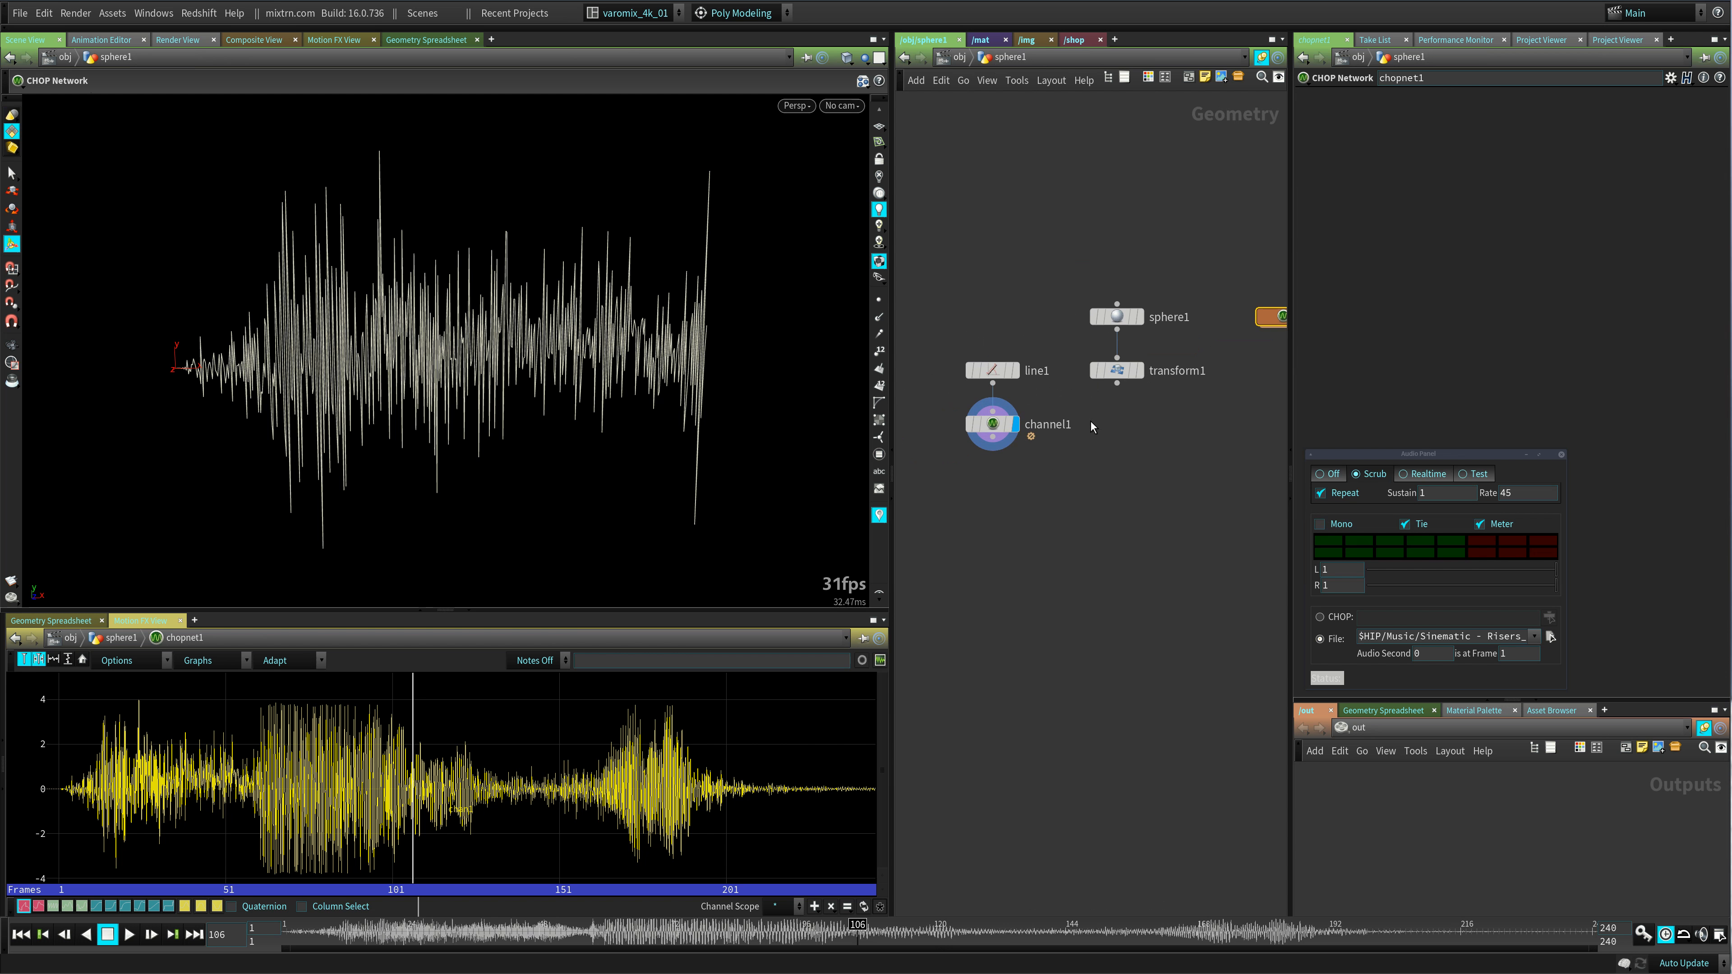
left_click(994, 370)
double_click(1432, 176)
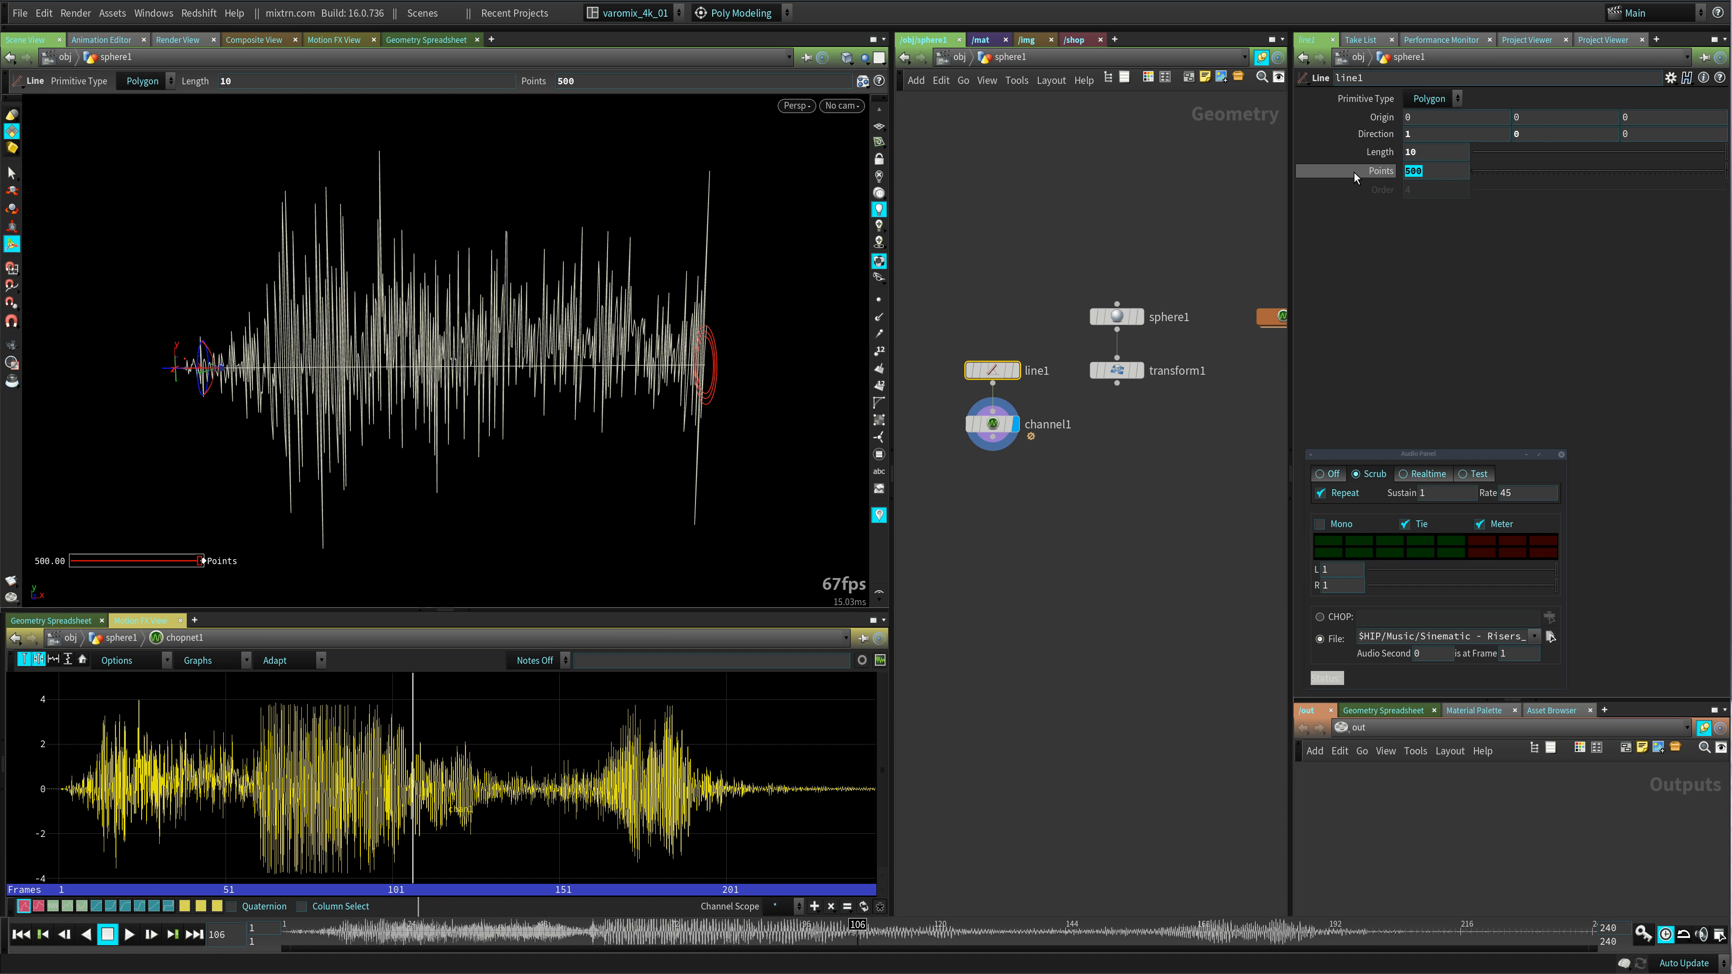
type("20")
key("Return")
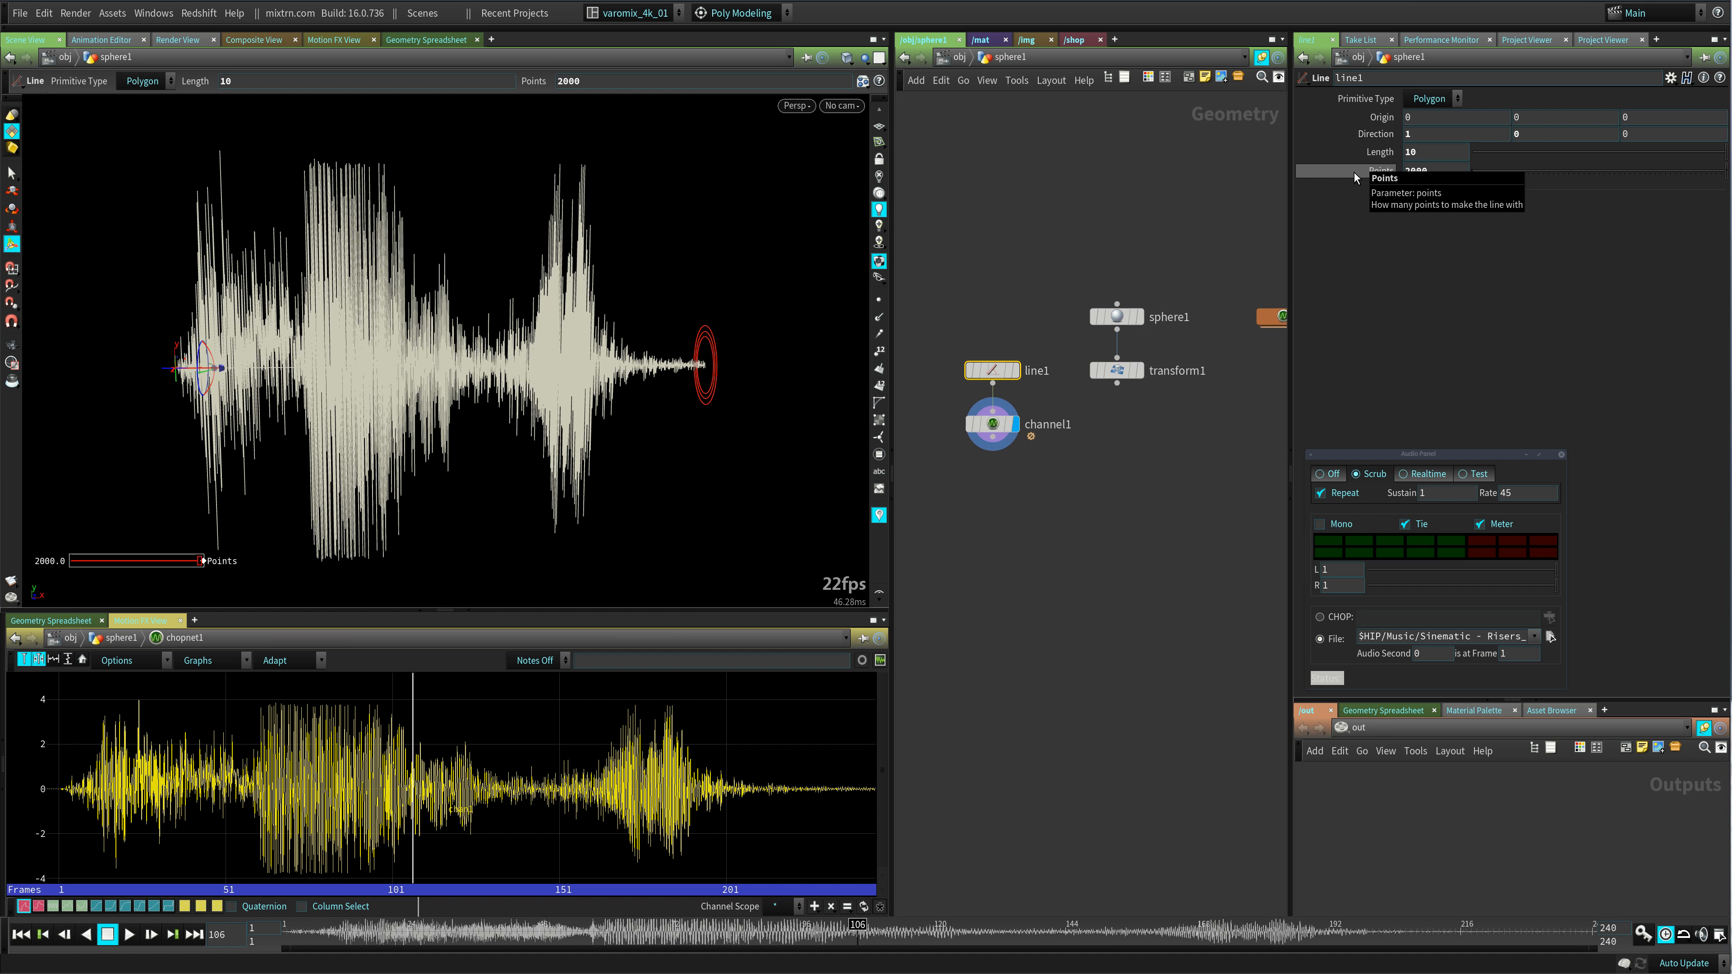
key("Escape")
middle_click_drag(489, 445, 549, 434)
key("Return")
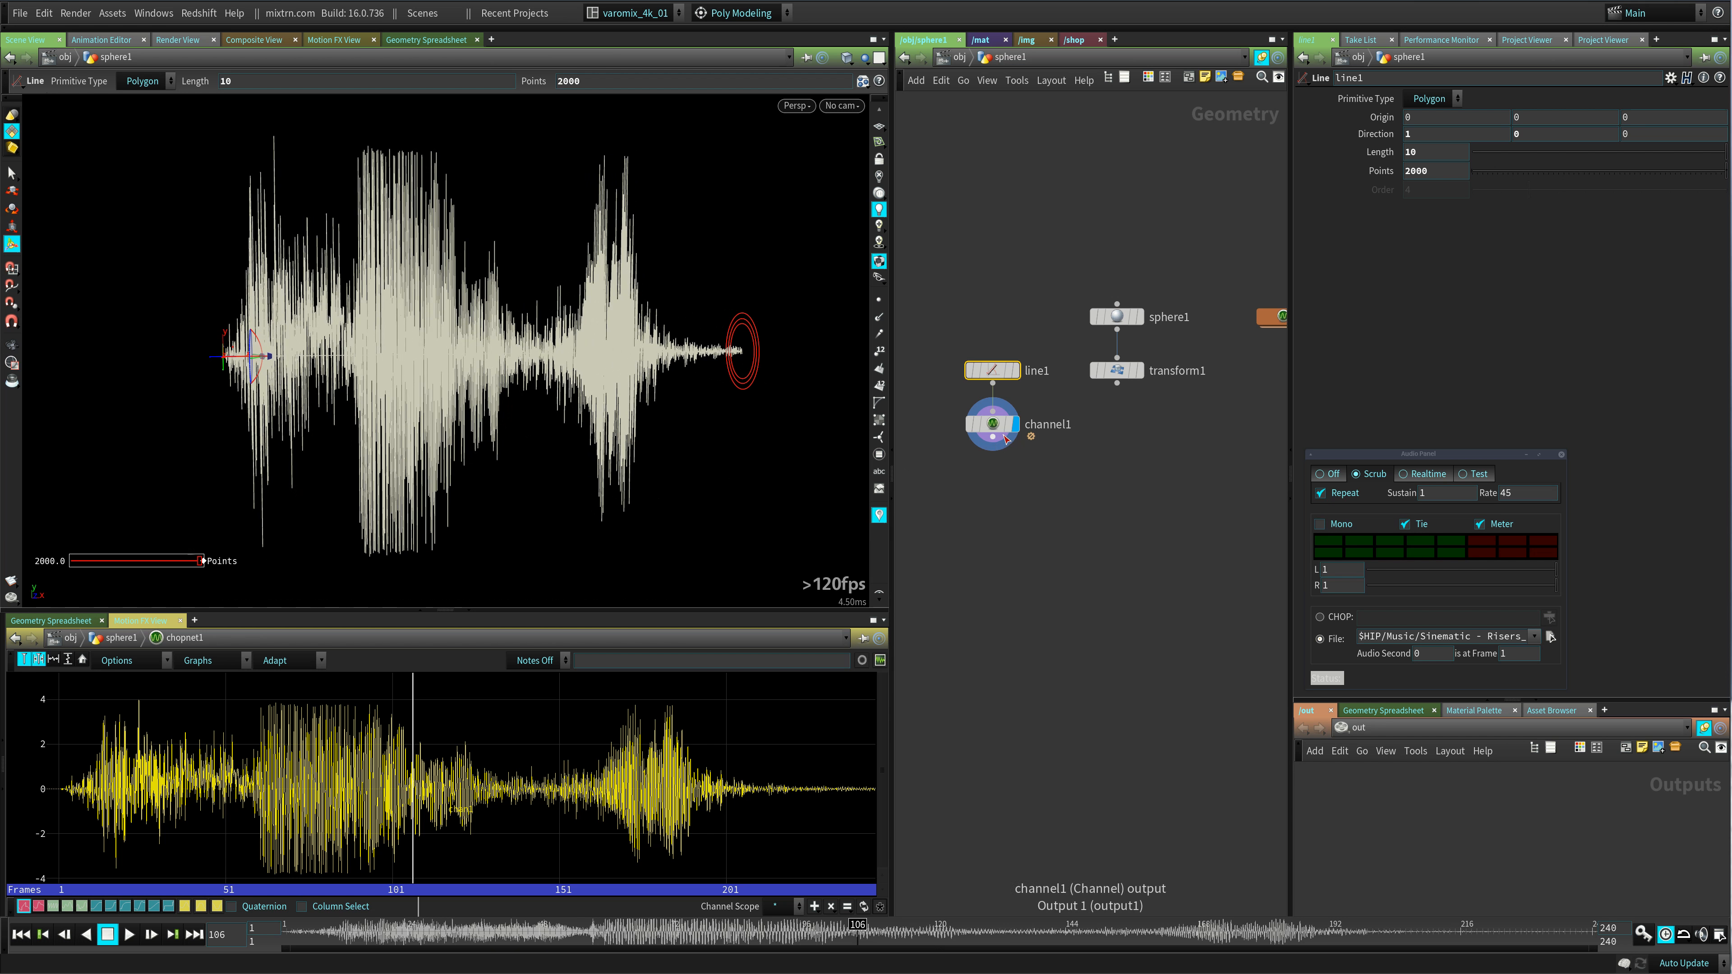
- Check the resample1 node's sample information inside chopnet1 and set the Line node's points to 2200
double_click(1271, 318)
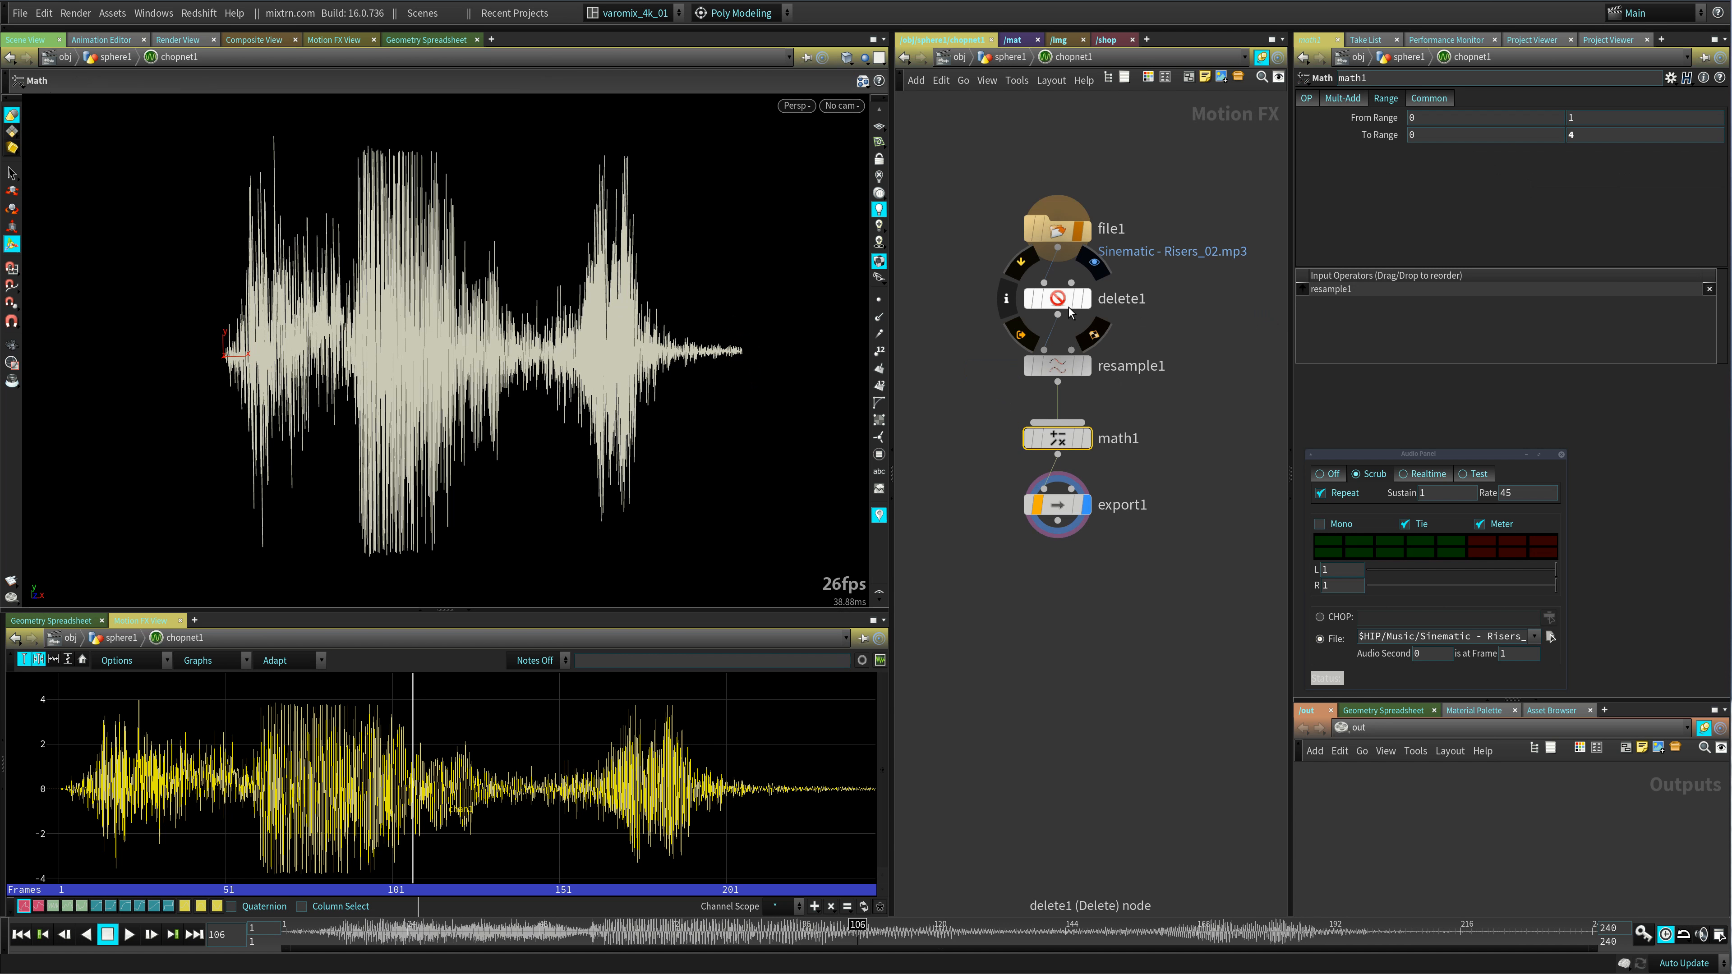
middle_click(1061, 367)
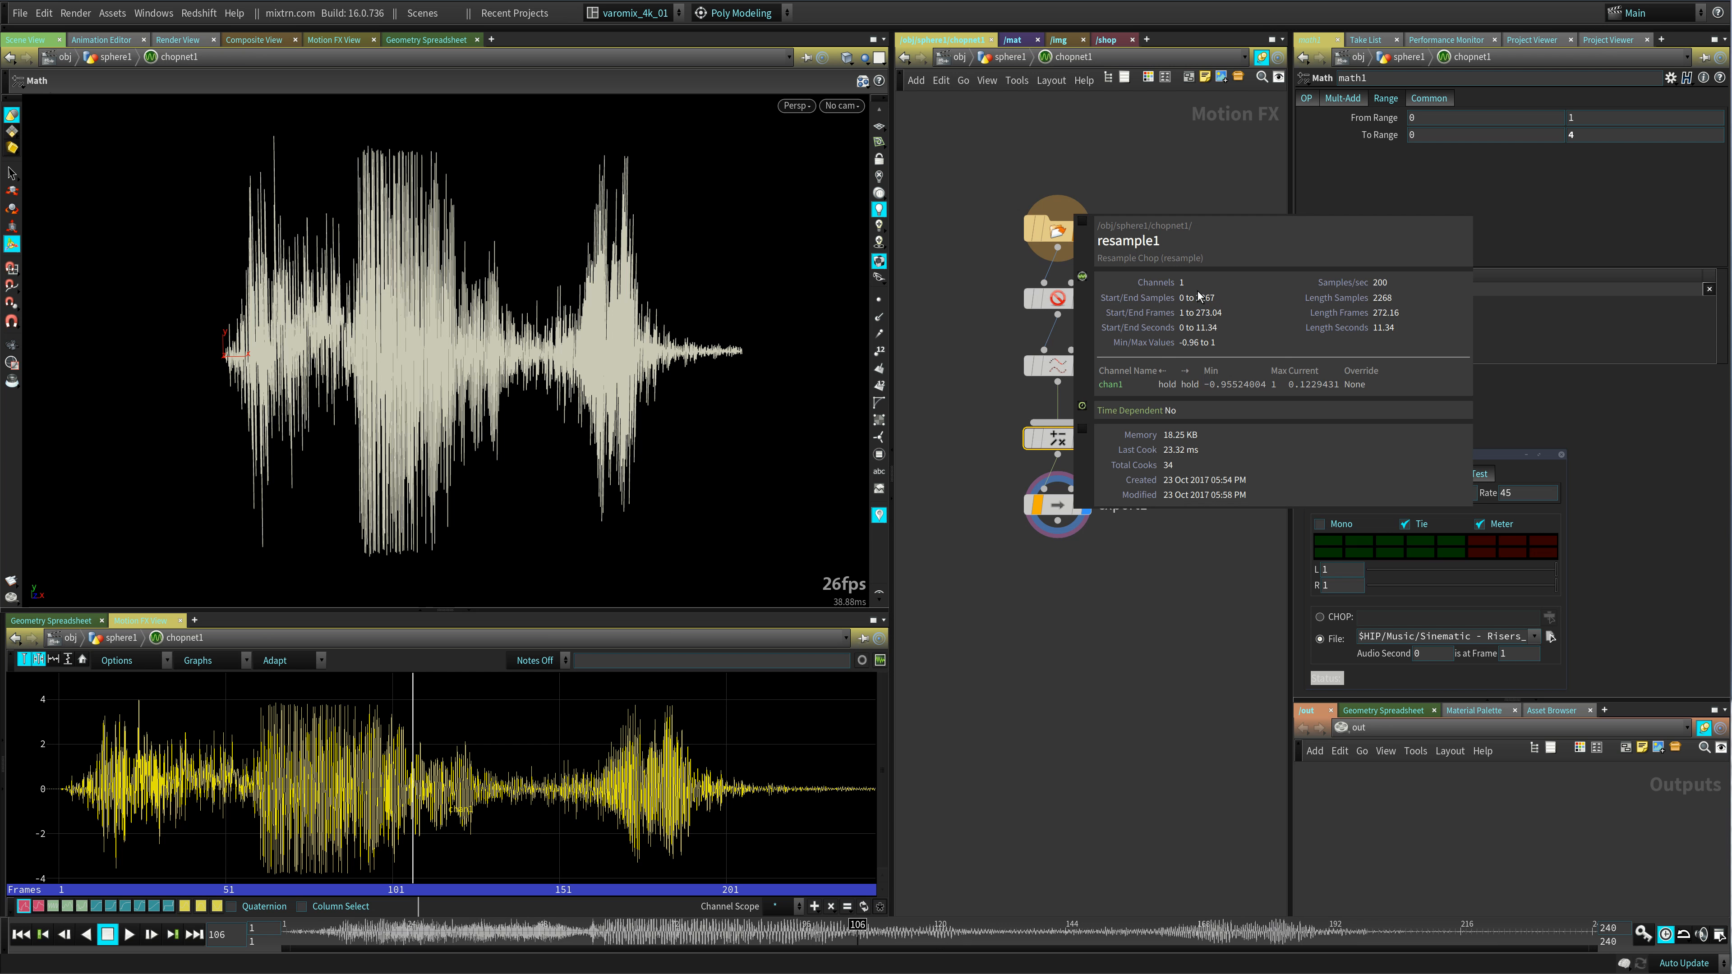
key("u")
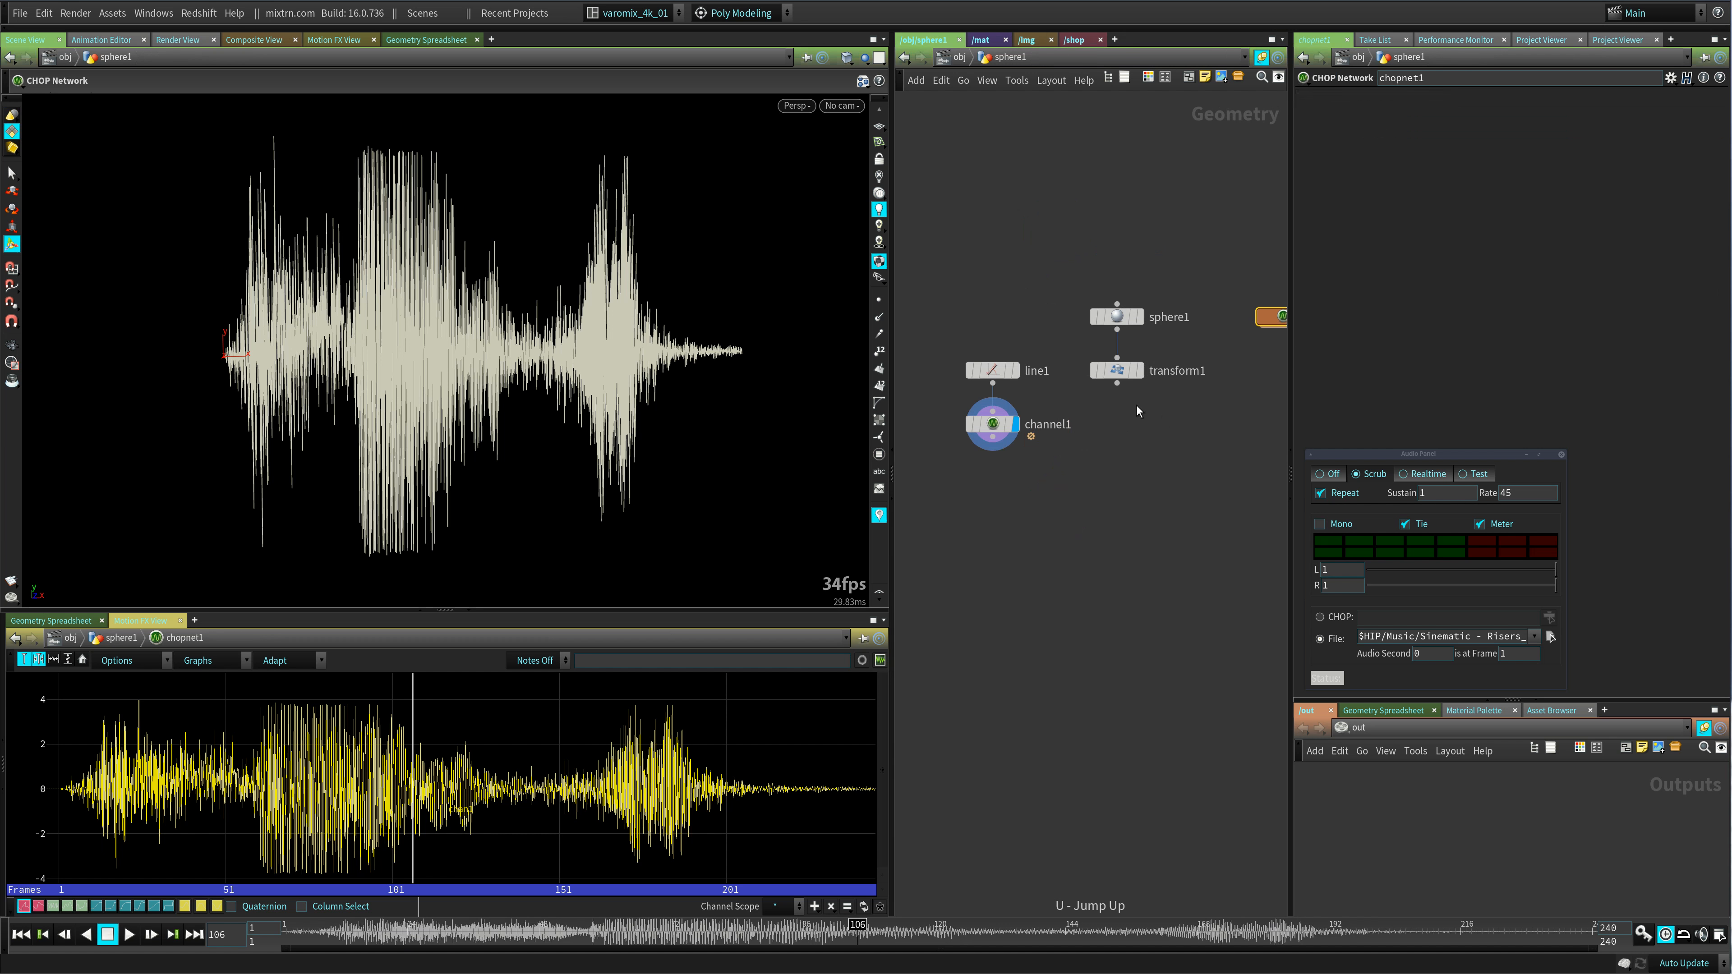
left_click(993, 426)
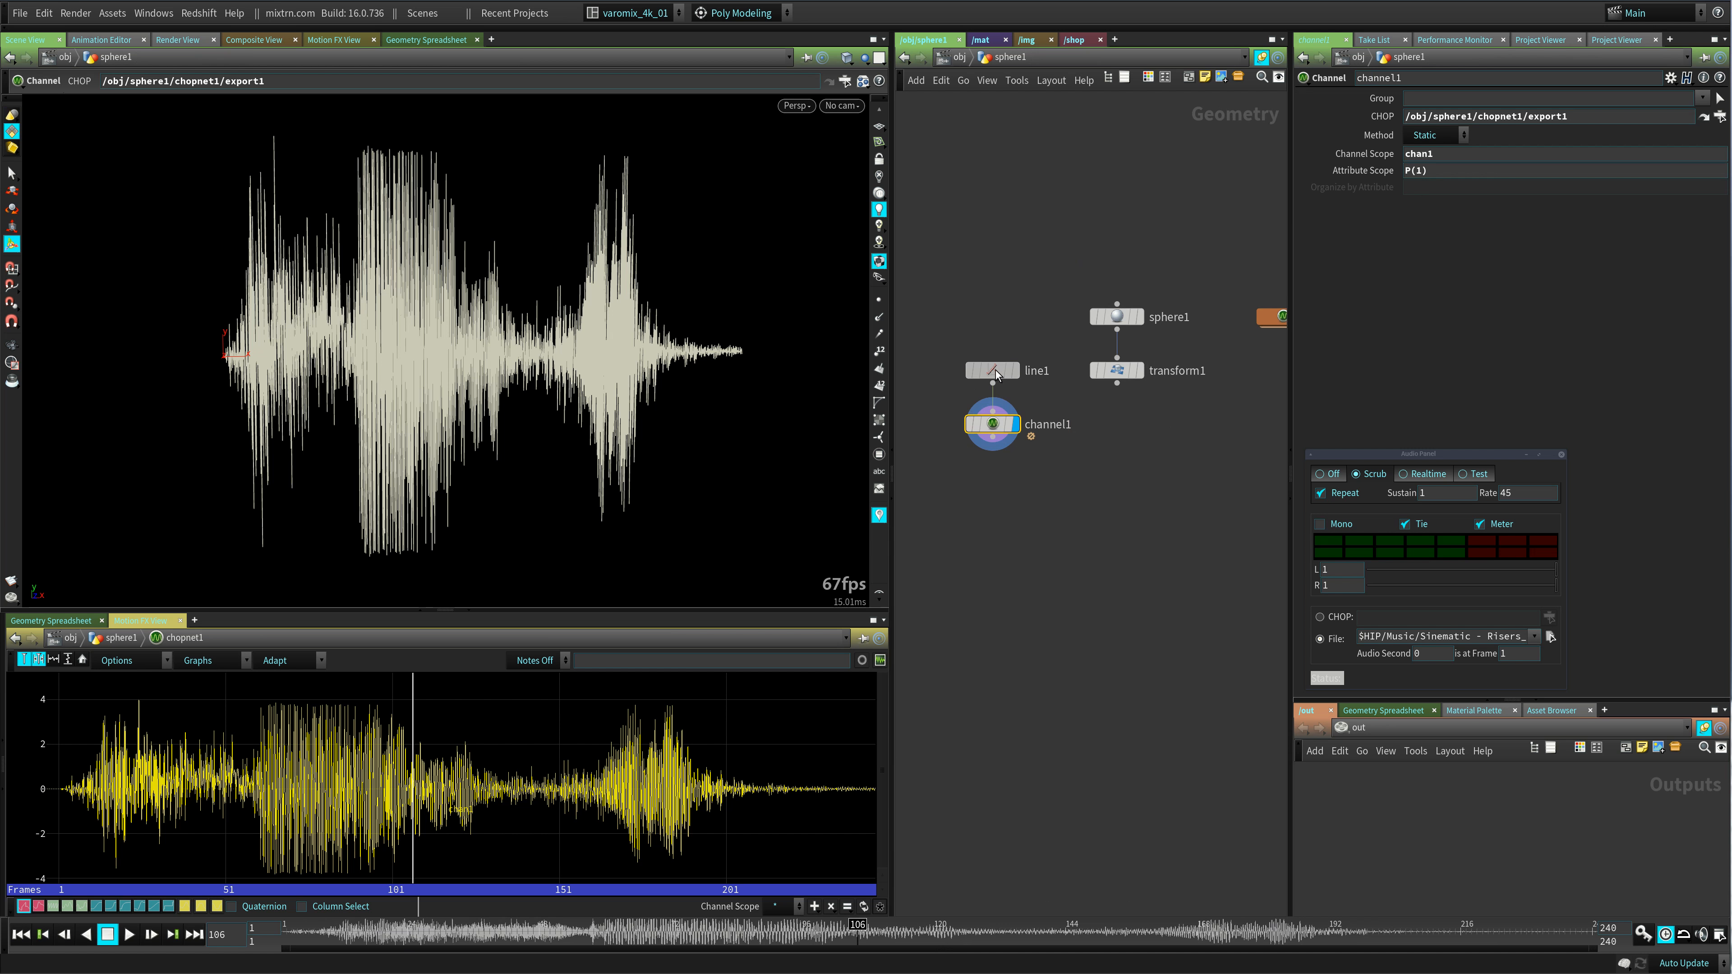
left_click(995, 370)
key("BackSpace")
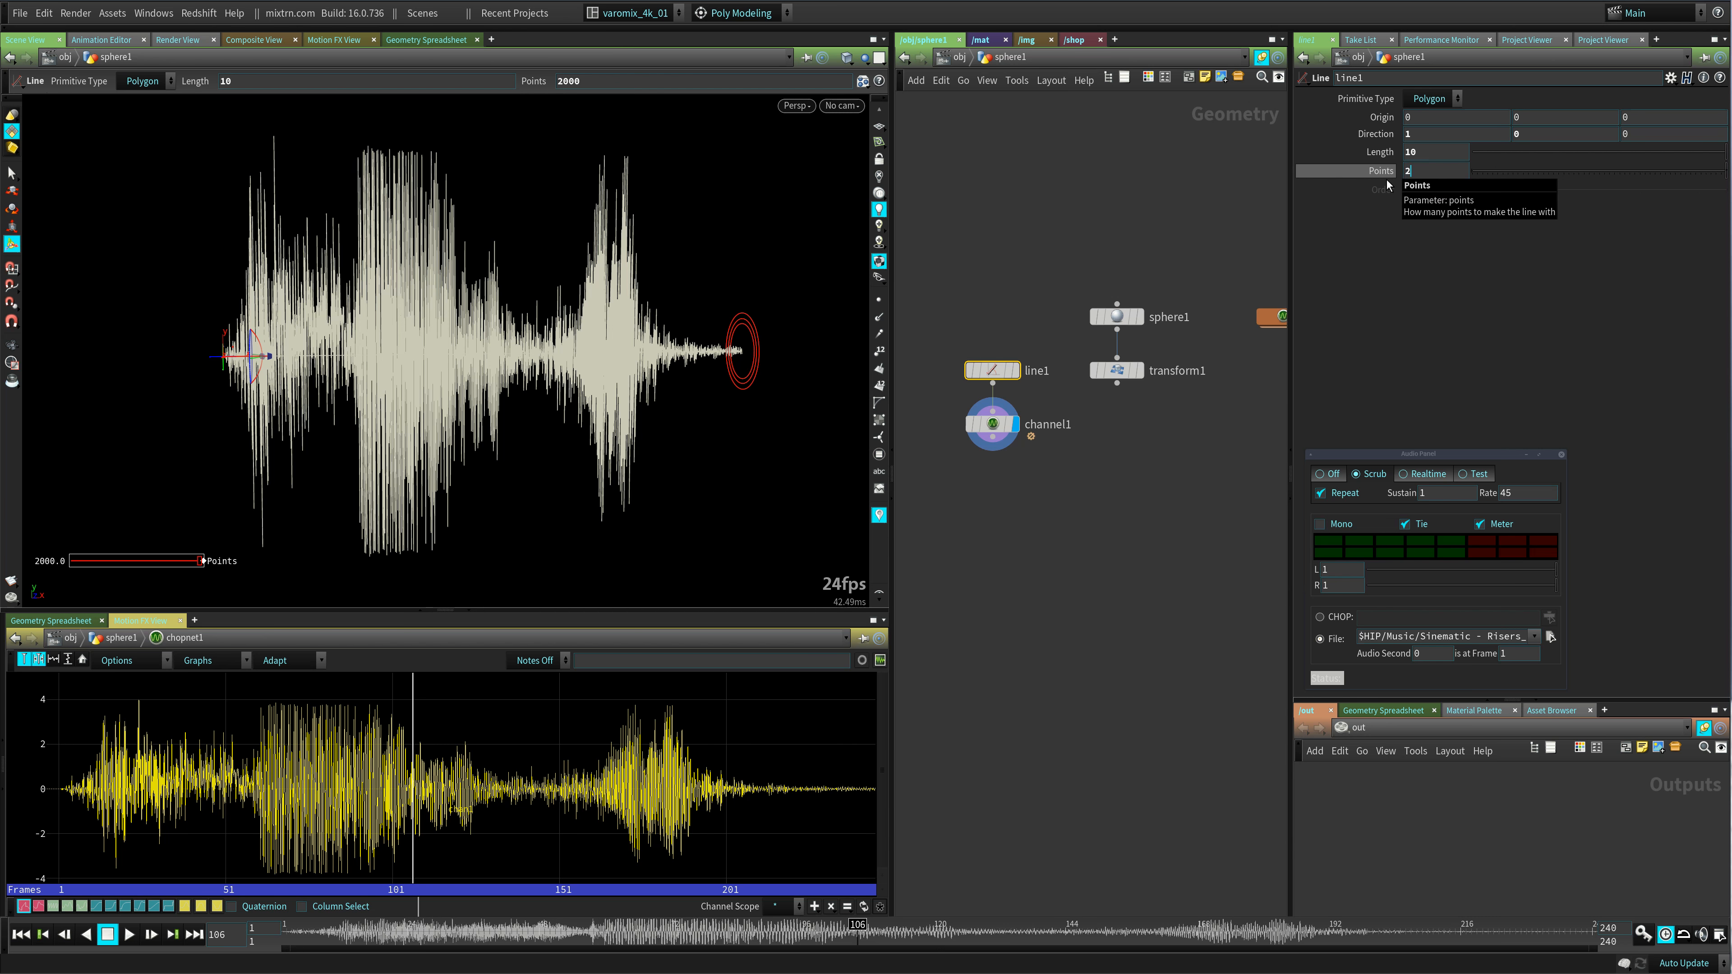
key("Return")
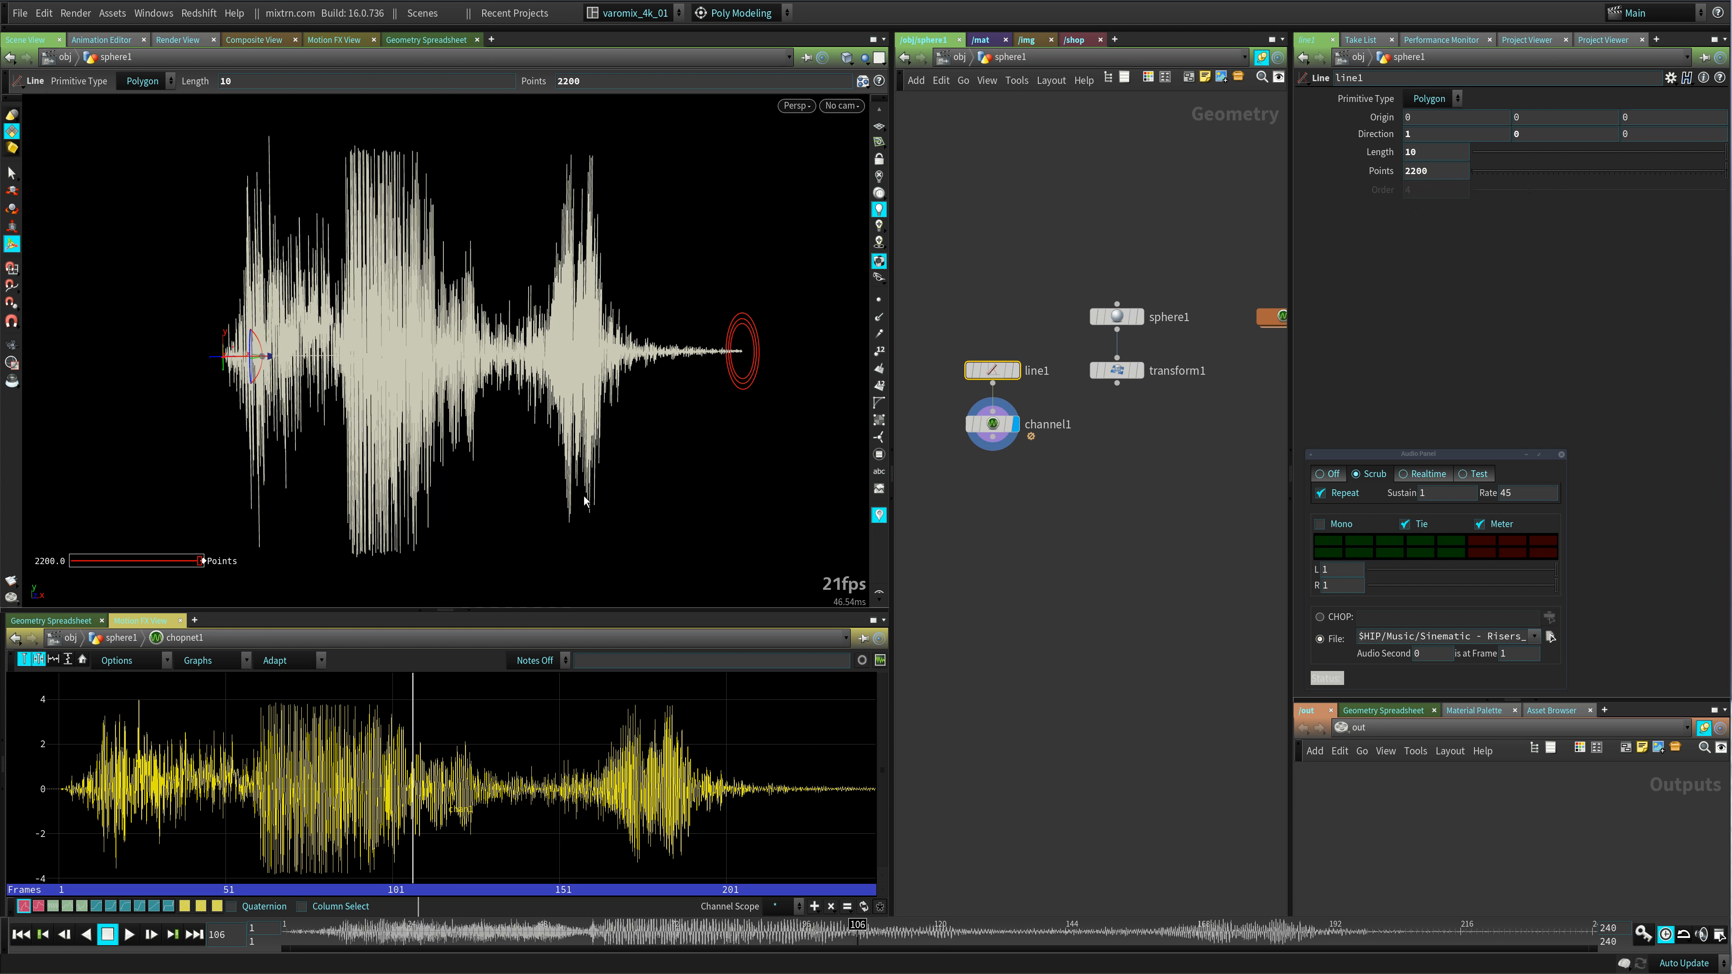
- Set the Line node's length to 20
key("Escape")
left_click_drag(716, 399, 514, 407)
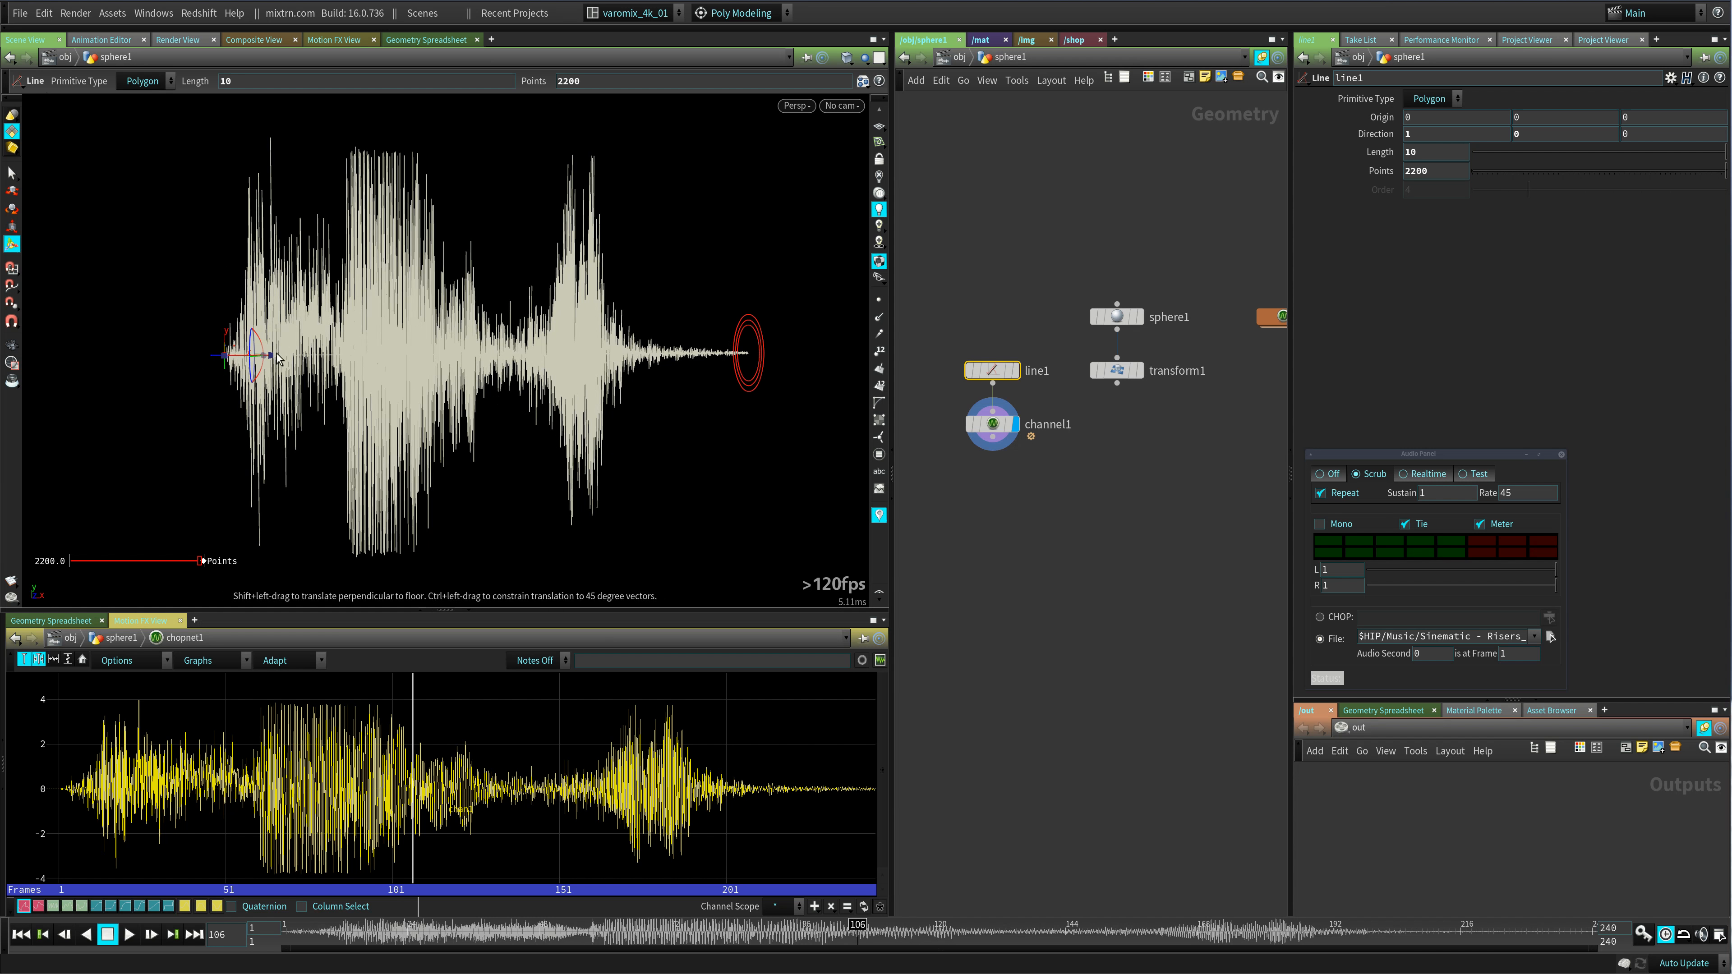
middle_click_drag(467, 421, 584, 426, "alt")
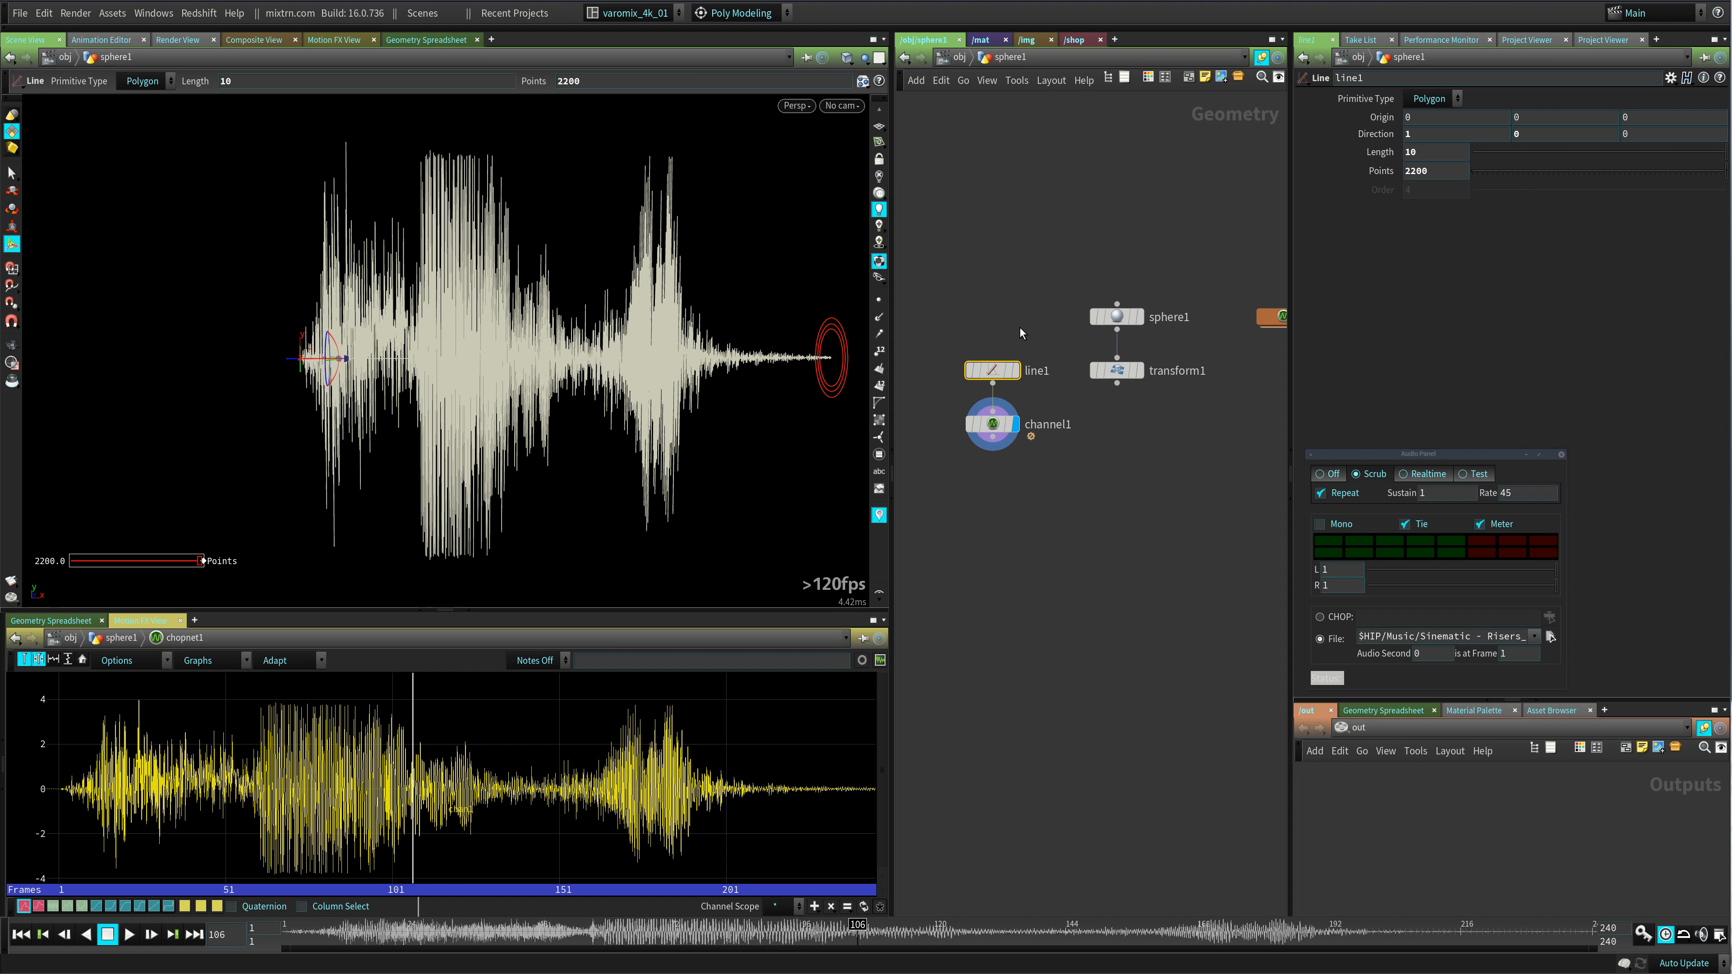
double_click(1410, 151)
type("20")
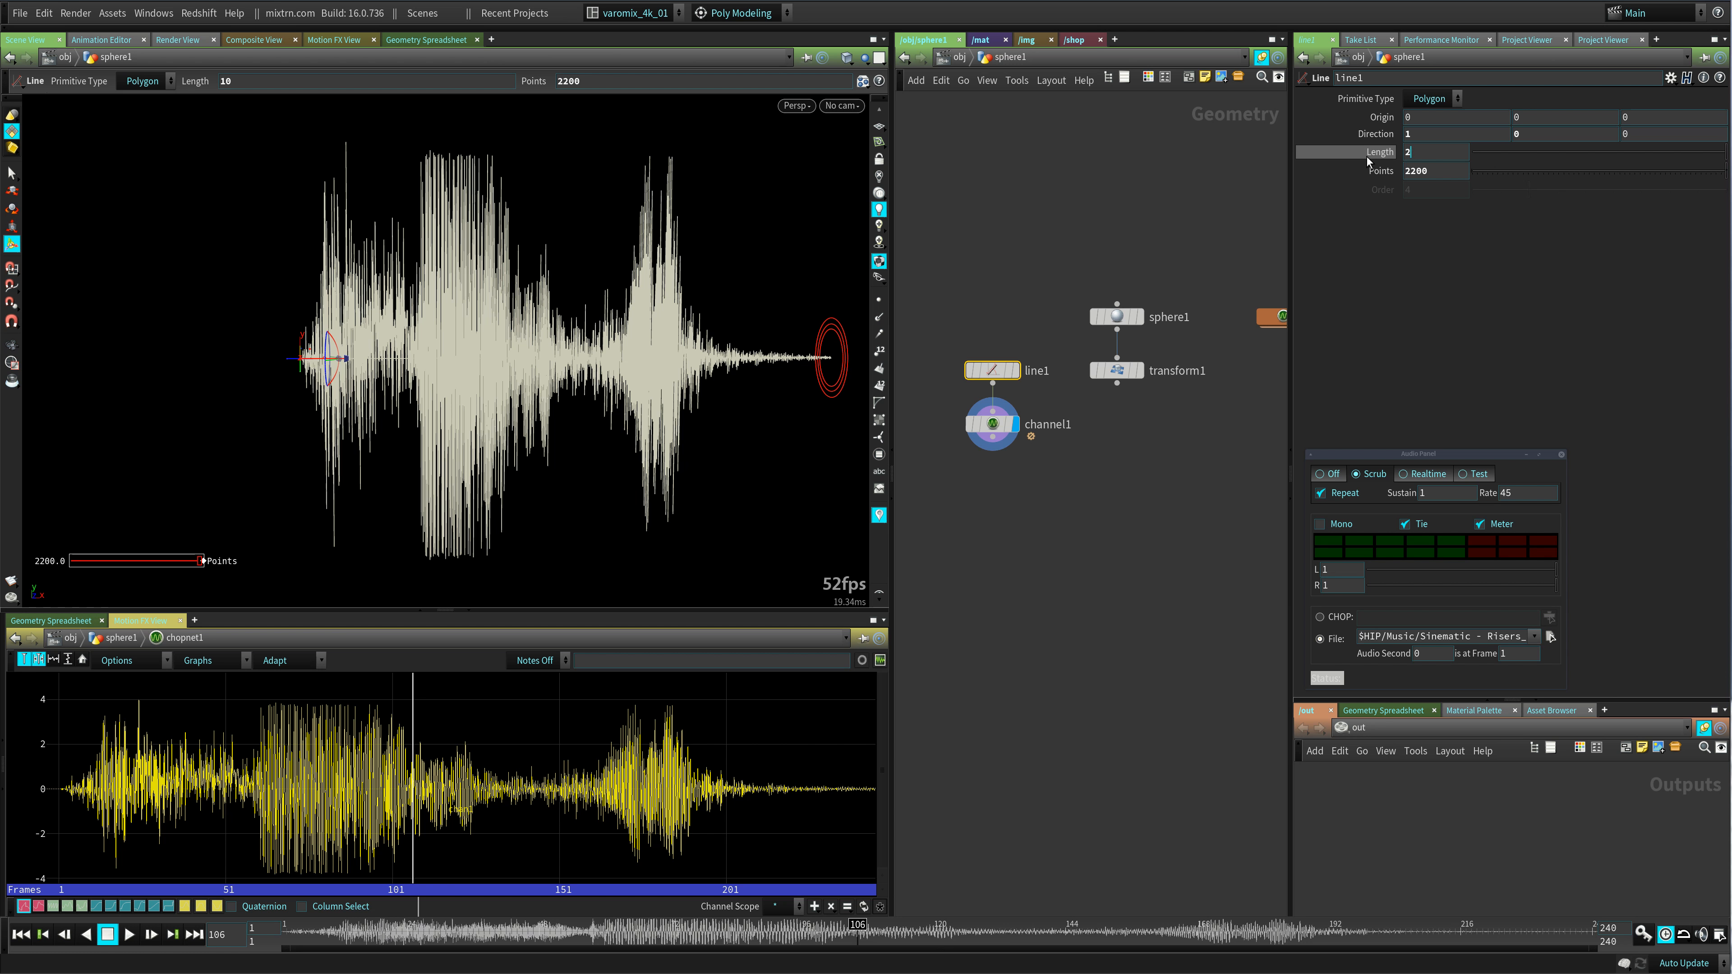
key("Return")
scroll(684, 495, "down", 3)
middle_click_drag(684, 495, 479, 530, "alt")
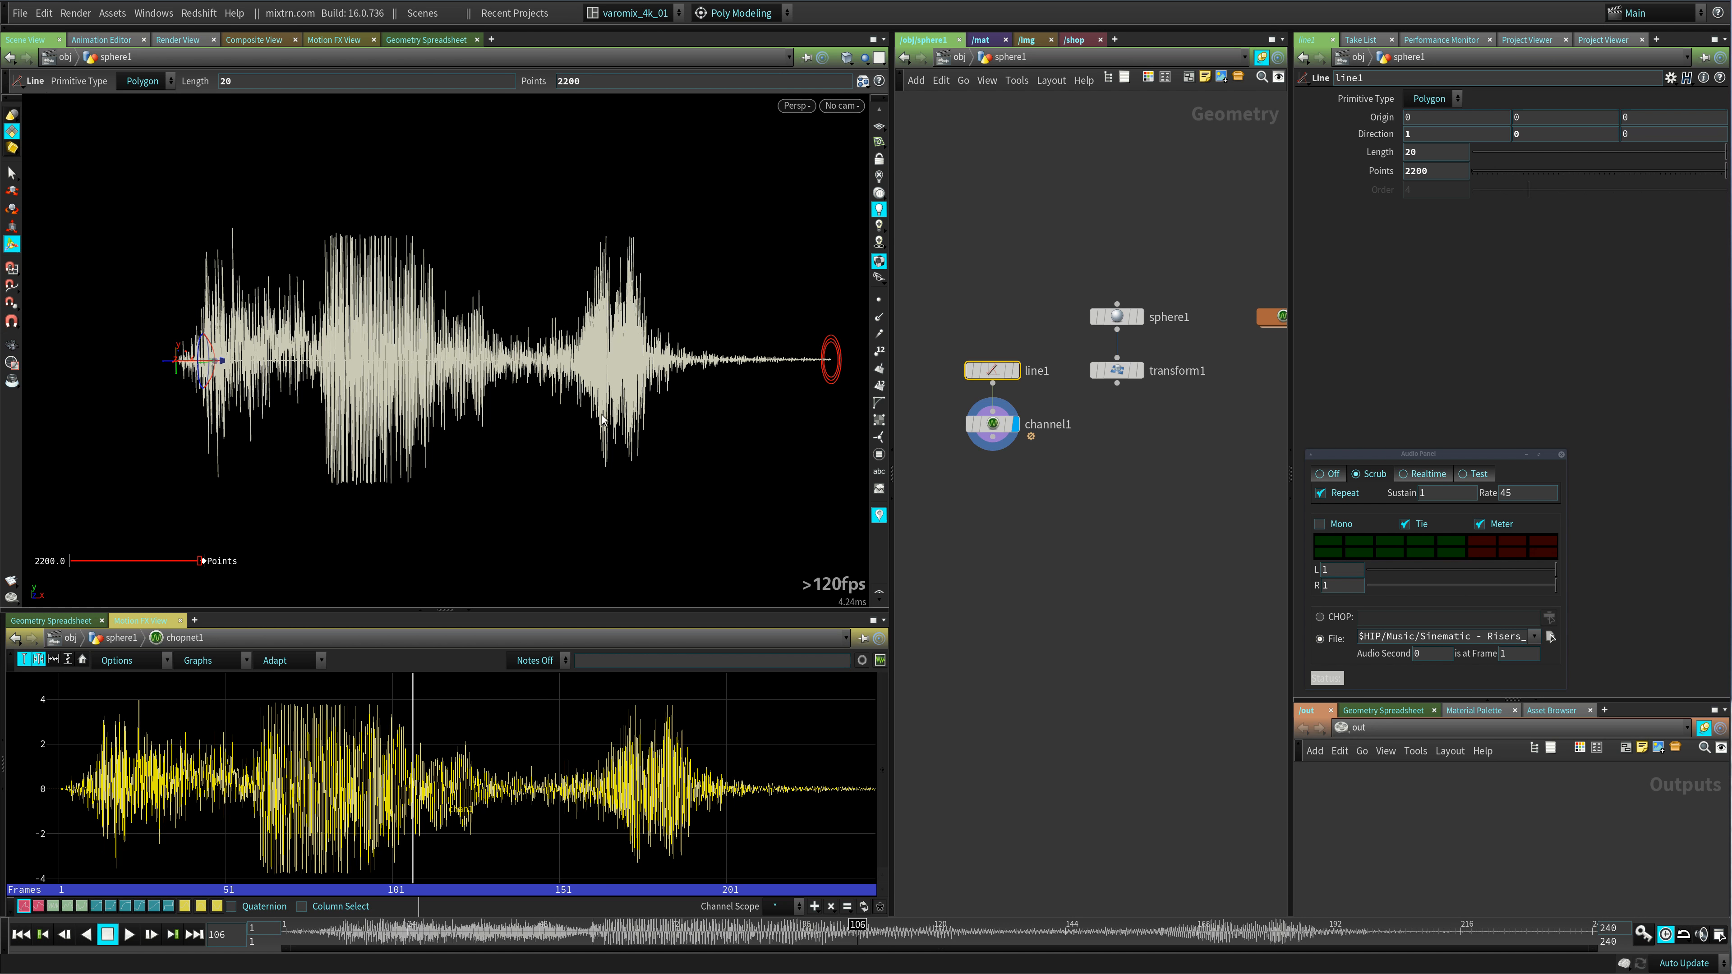
middle_click_drag(544, 428, 602, 443, "alt")
left_click_drag(602, 444, 545, 472, "alt")
mouse_move(545, 473)
right_mouse_down("alt")
mouse_move(730, 431)
mouse_move(374, 445)
mouse_move(577, 463)
right_mouse_up("alt")
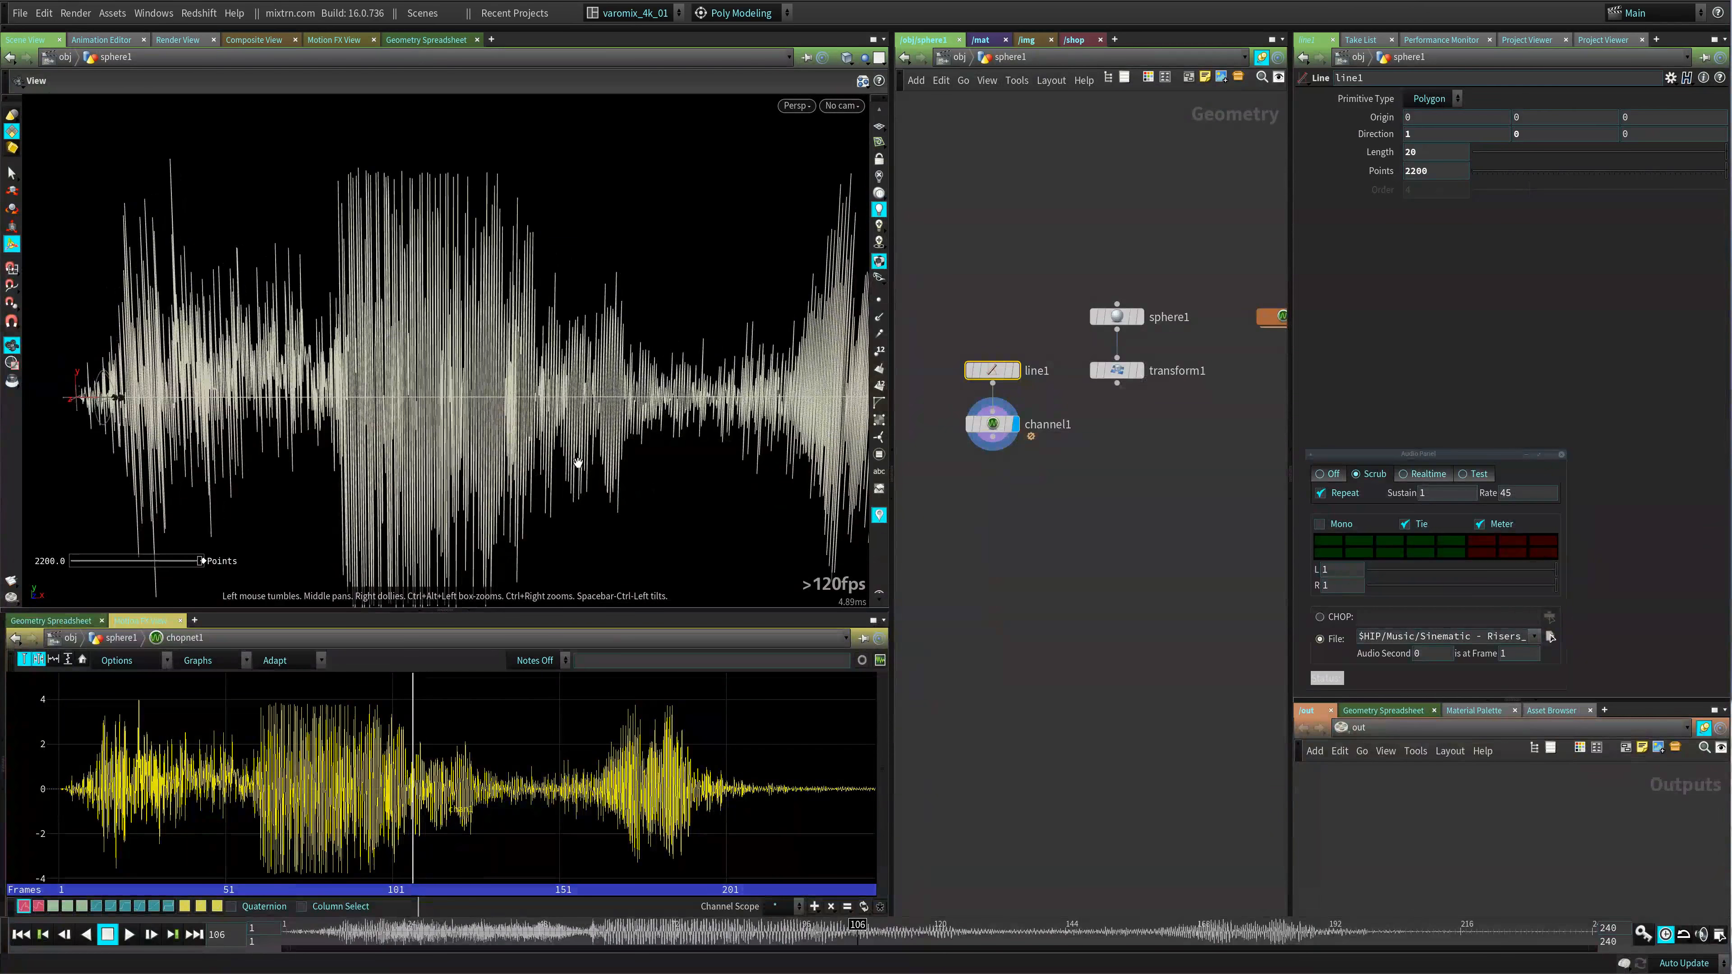
middle_click_drag(1015, 466, 1148, 460)
key("Tab")
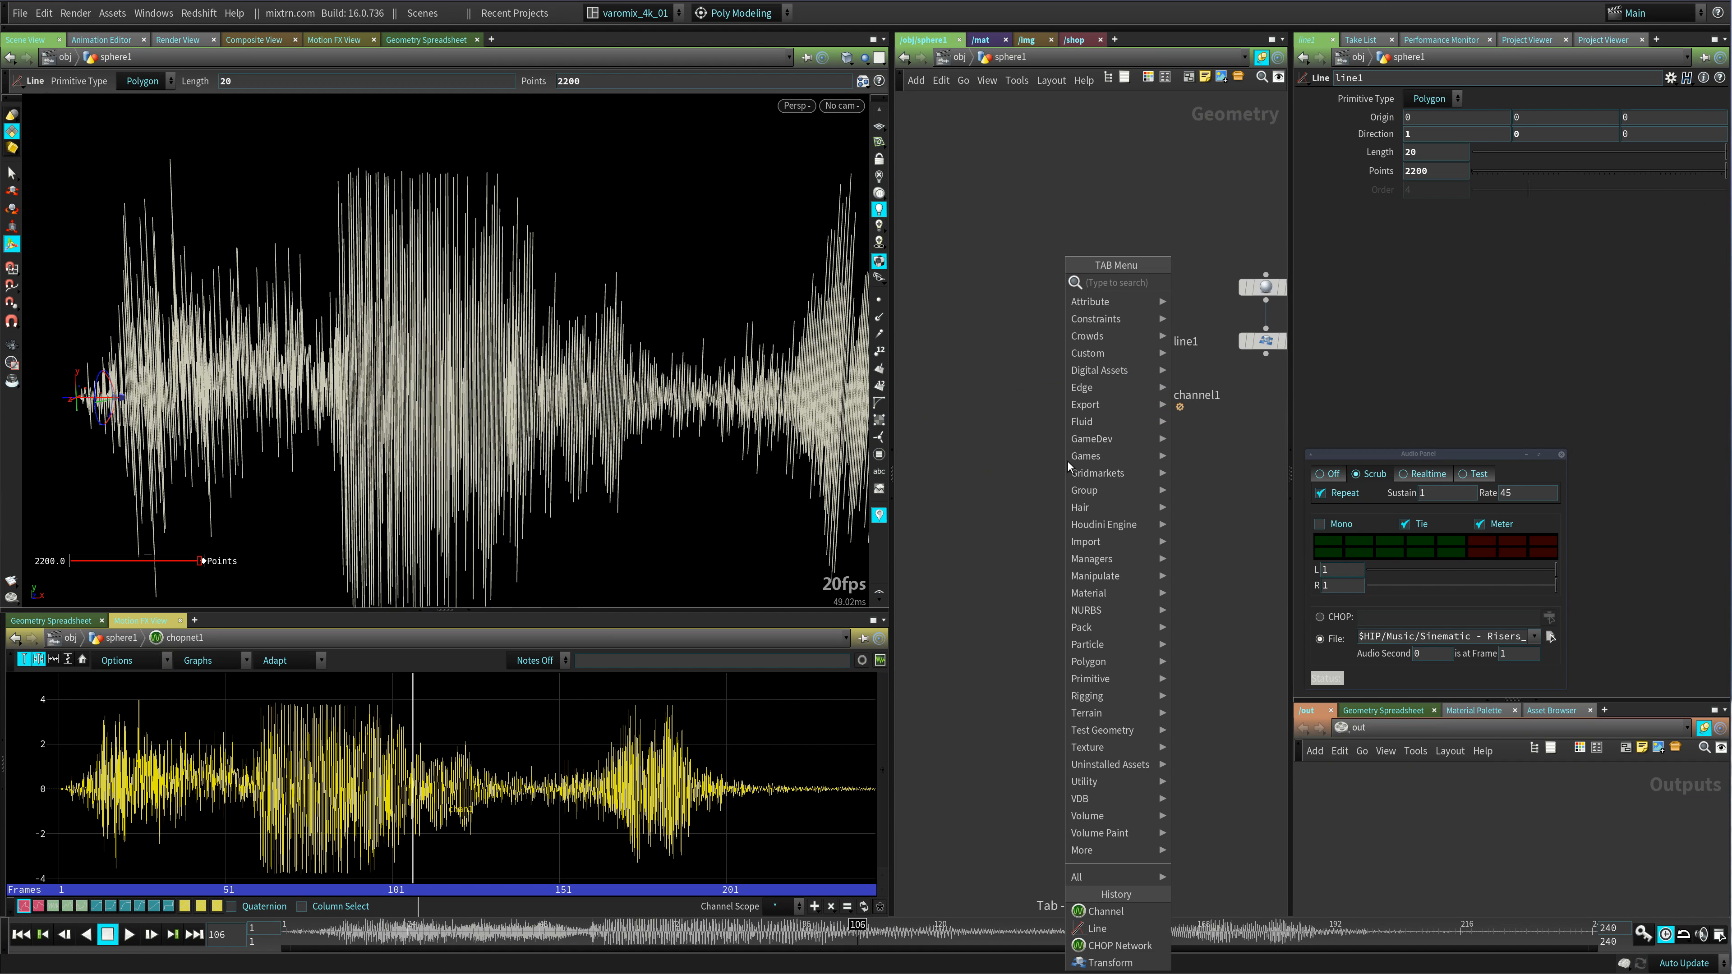
type("ben")
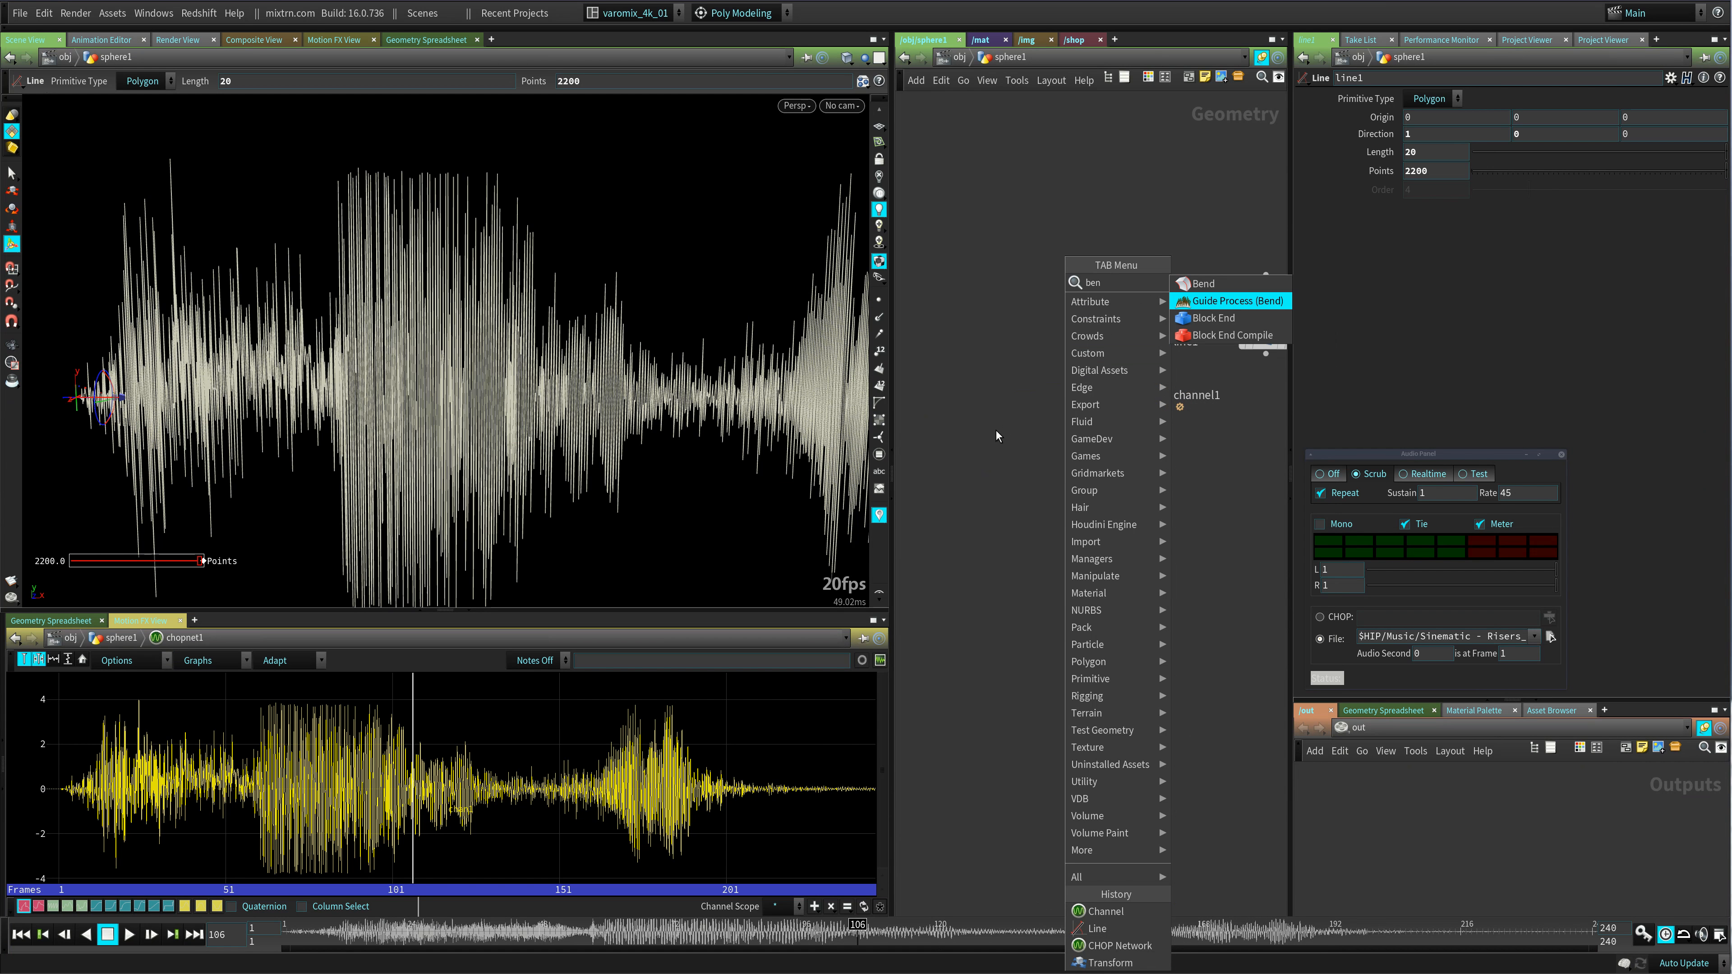
key("Escape")
- Add a Blend Shapes node below the line1 and channel1 nodes
key("Tab")
type("blen")
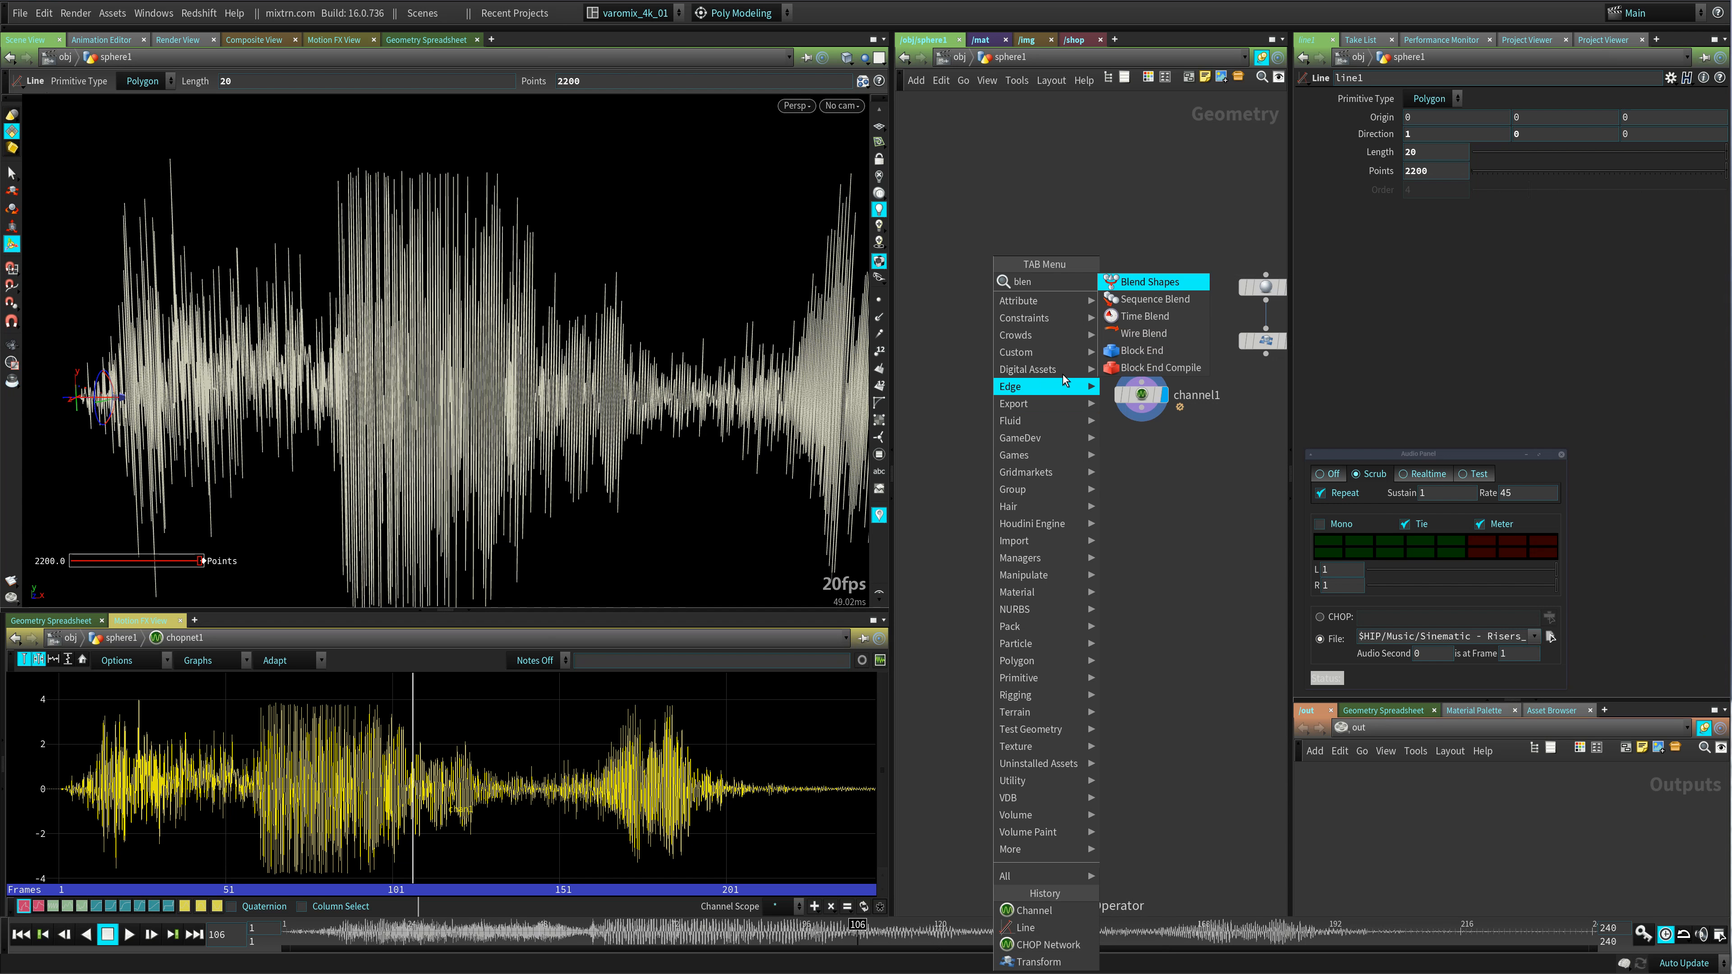
left_click(1184, 285)
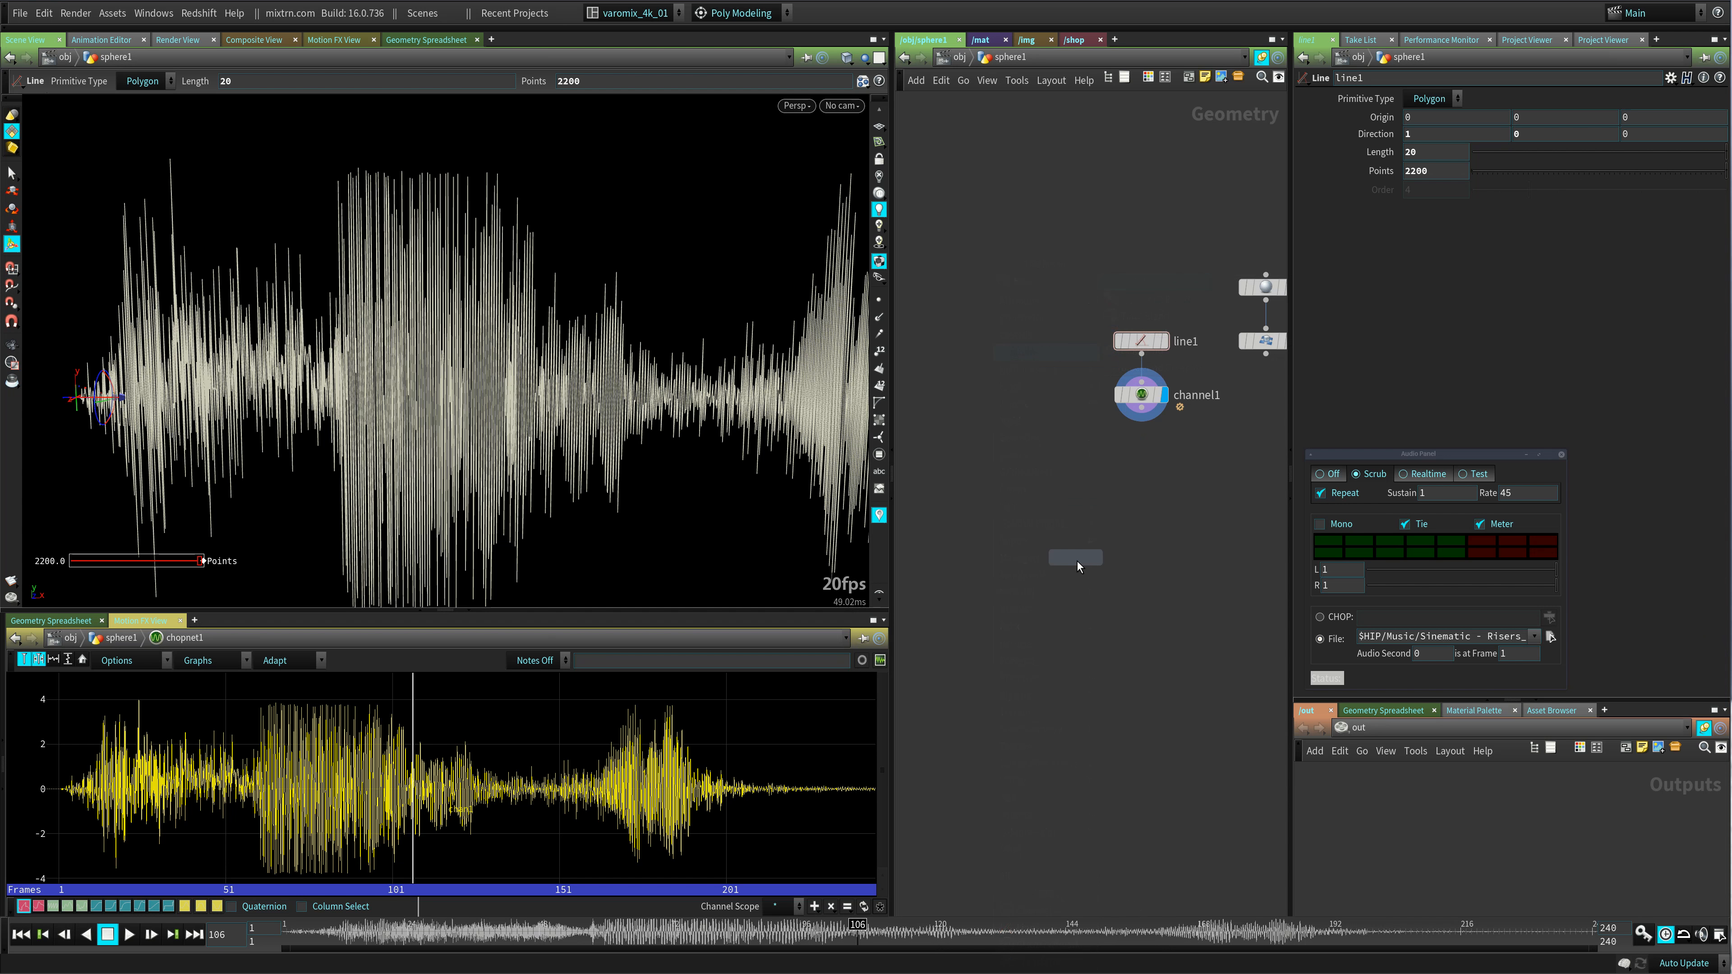
left_click(1081, 545)
- Wire line1 and channel1 into the Blend Shapes node in that order and display its output
left_click_drag(1120, 342, 1083, 529)
left_click(1083, 530)
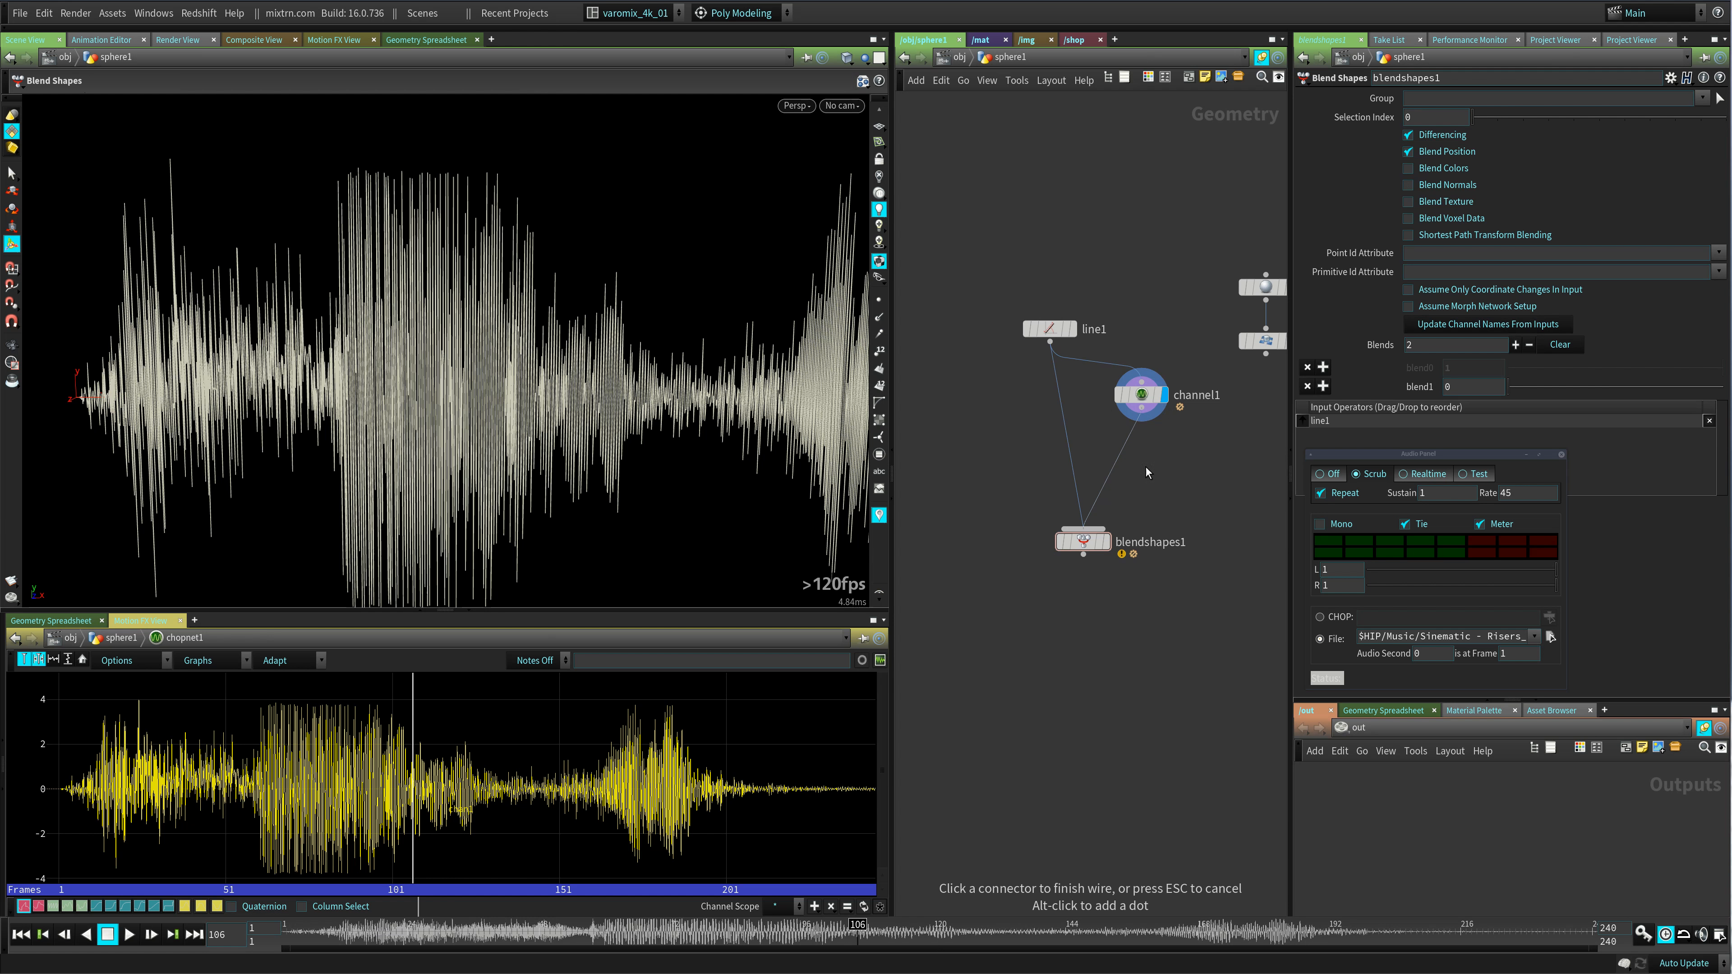
left_click(1143, 415)
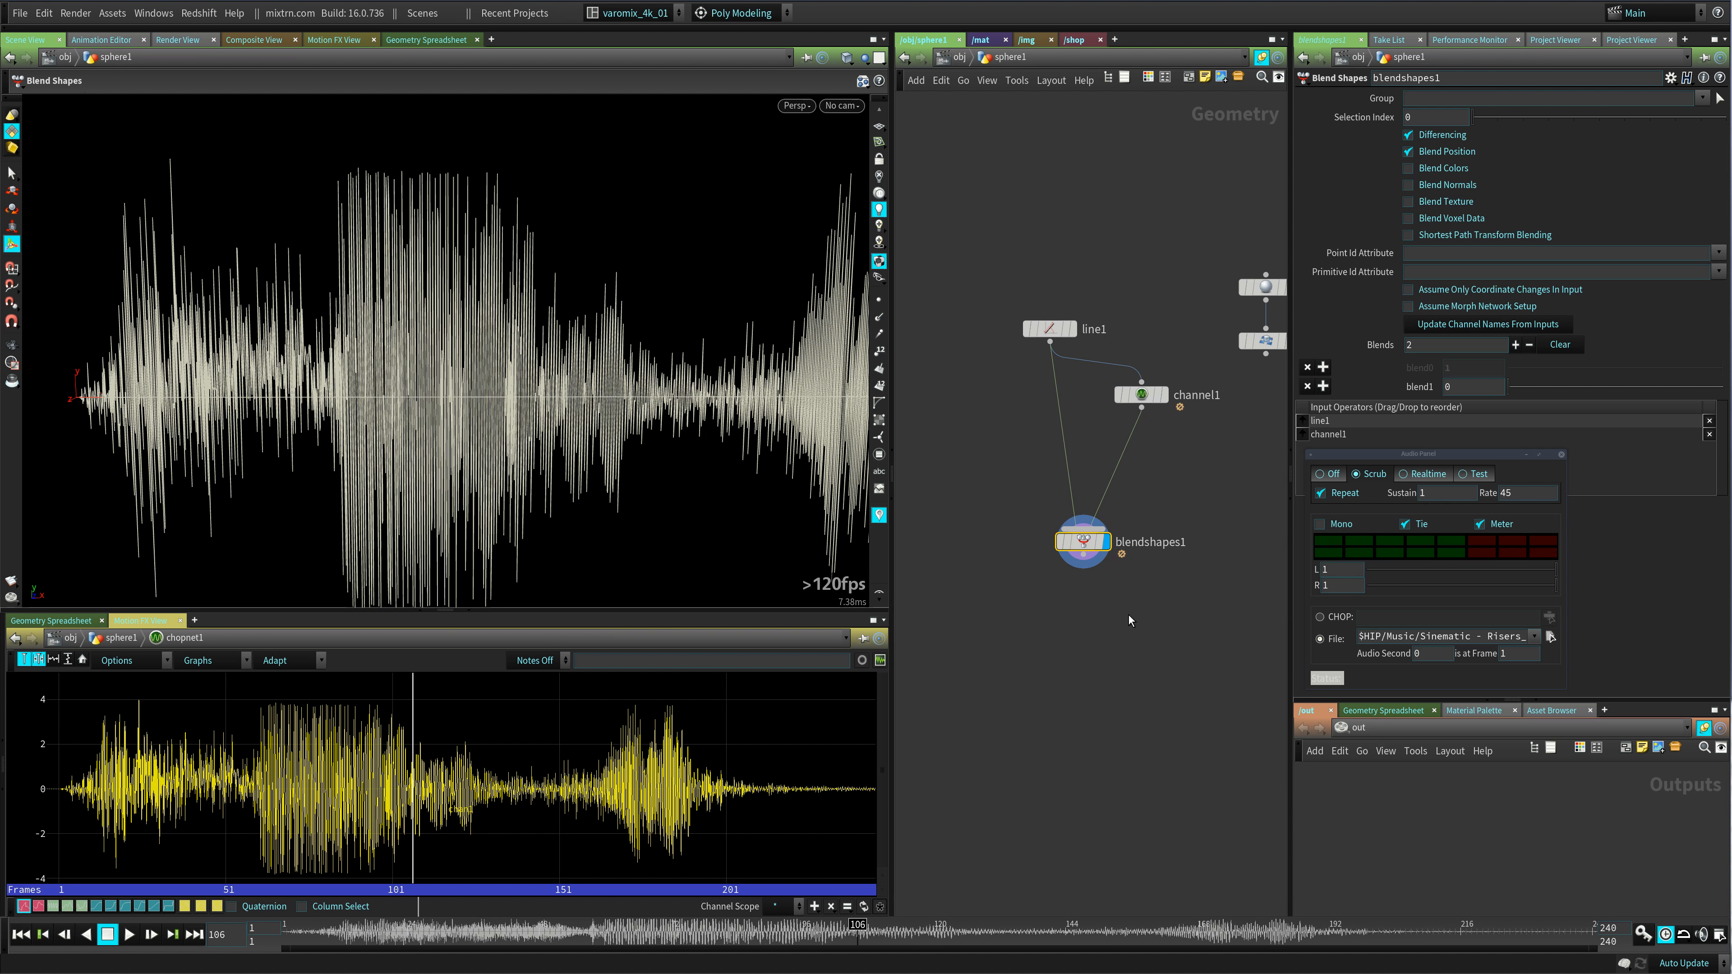
middle_click_drag(1067, 573, 1062, 509)
left_click_drag(1087, 475, 1066, 472)
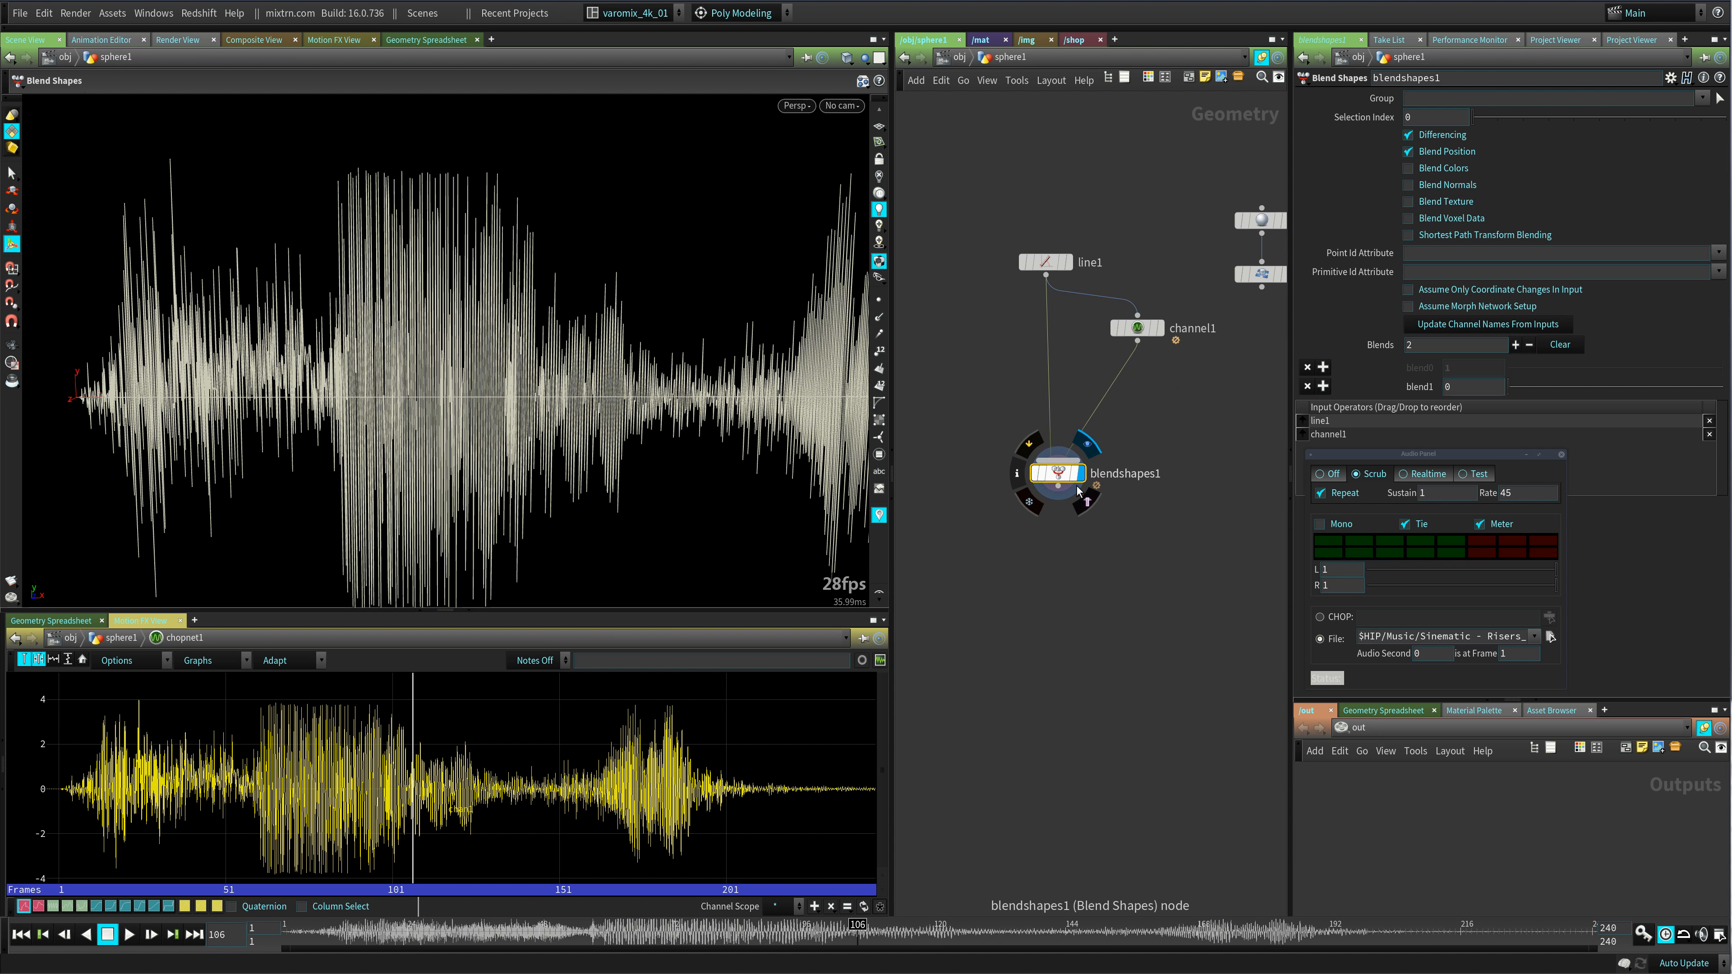
- Close the Audio Panel and set the channel1 blend weight on blendshapes1 to about 0.273
left_click(1561, 455)
left_click_drag(1509, 389, 1567, 390)
middle_click_drag(1185, 530, 1110, 519)
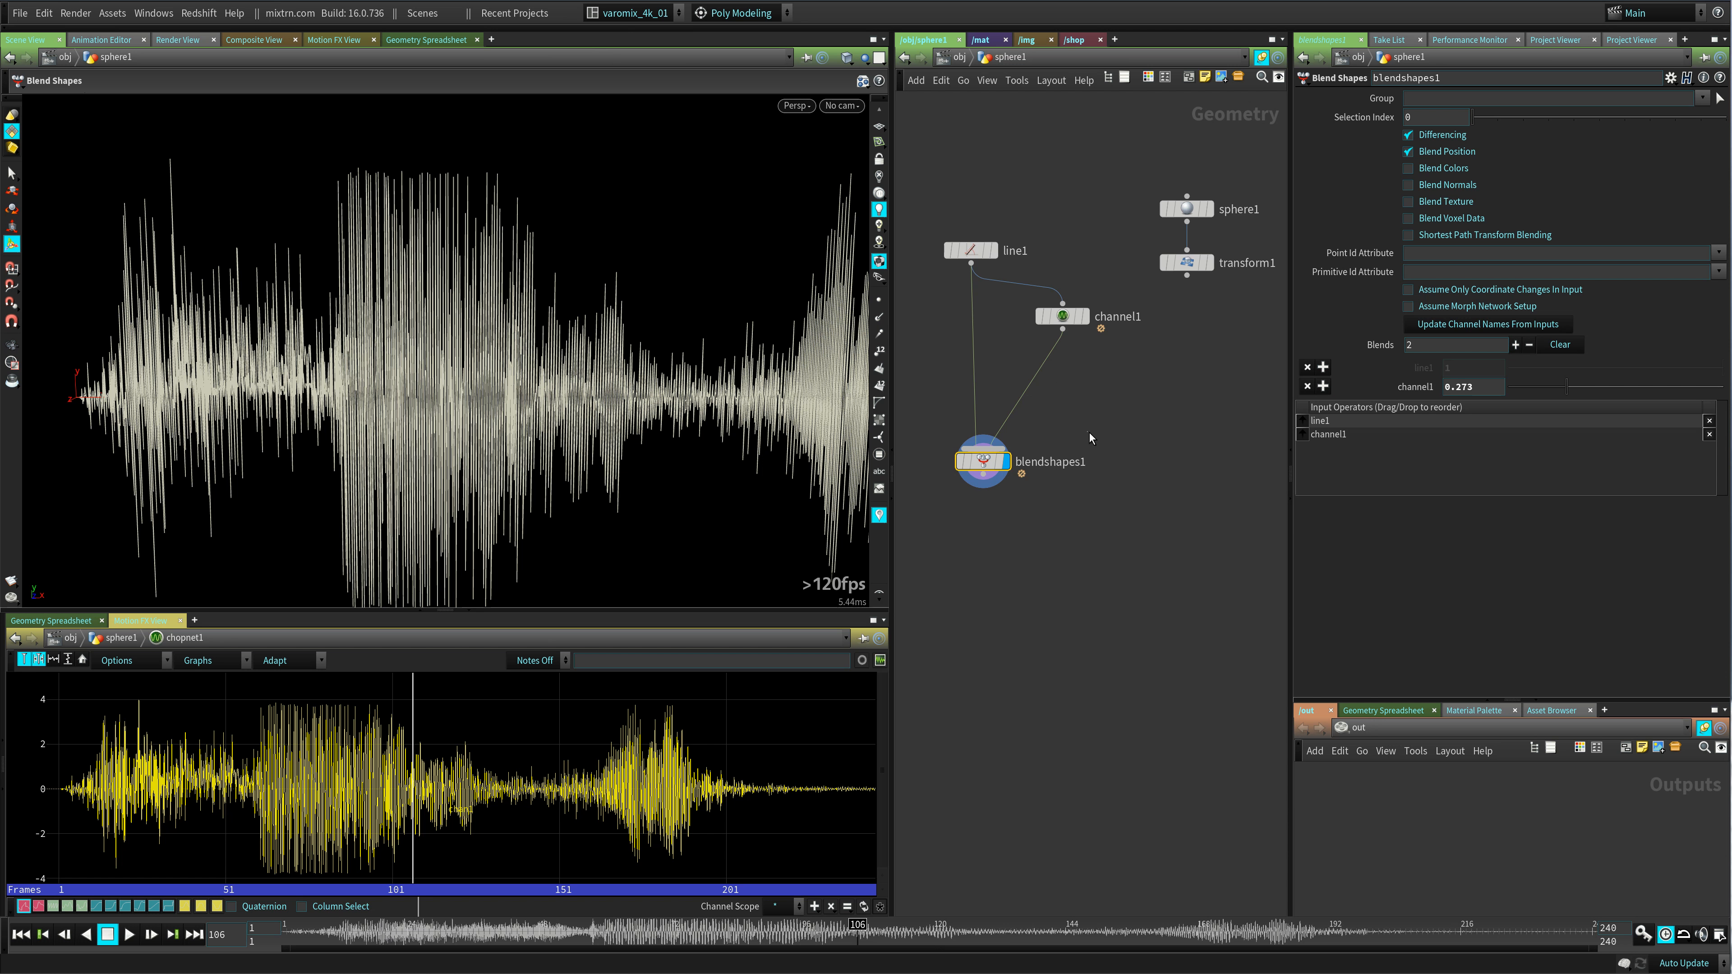
- Save the scene and reload the varomix_4k_01 desktop layout
key("ctrl+s")
mouse_move(1004, 467)
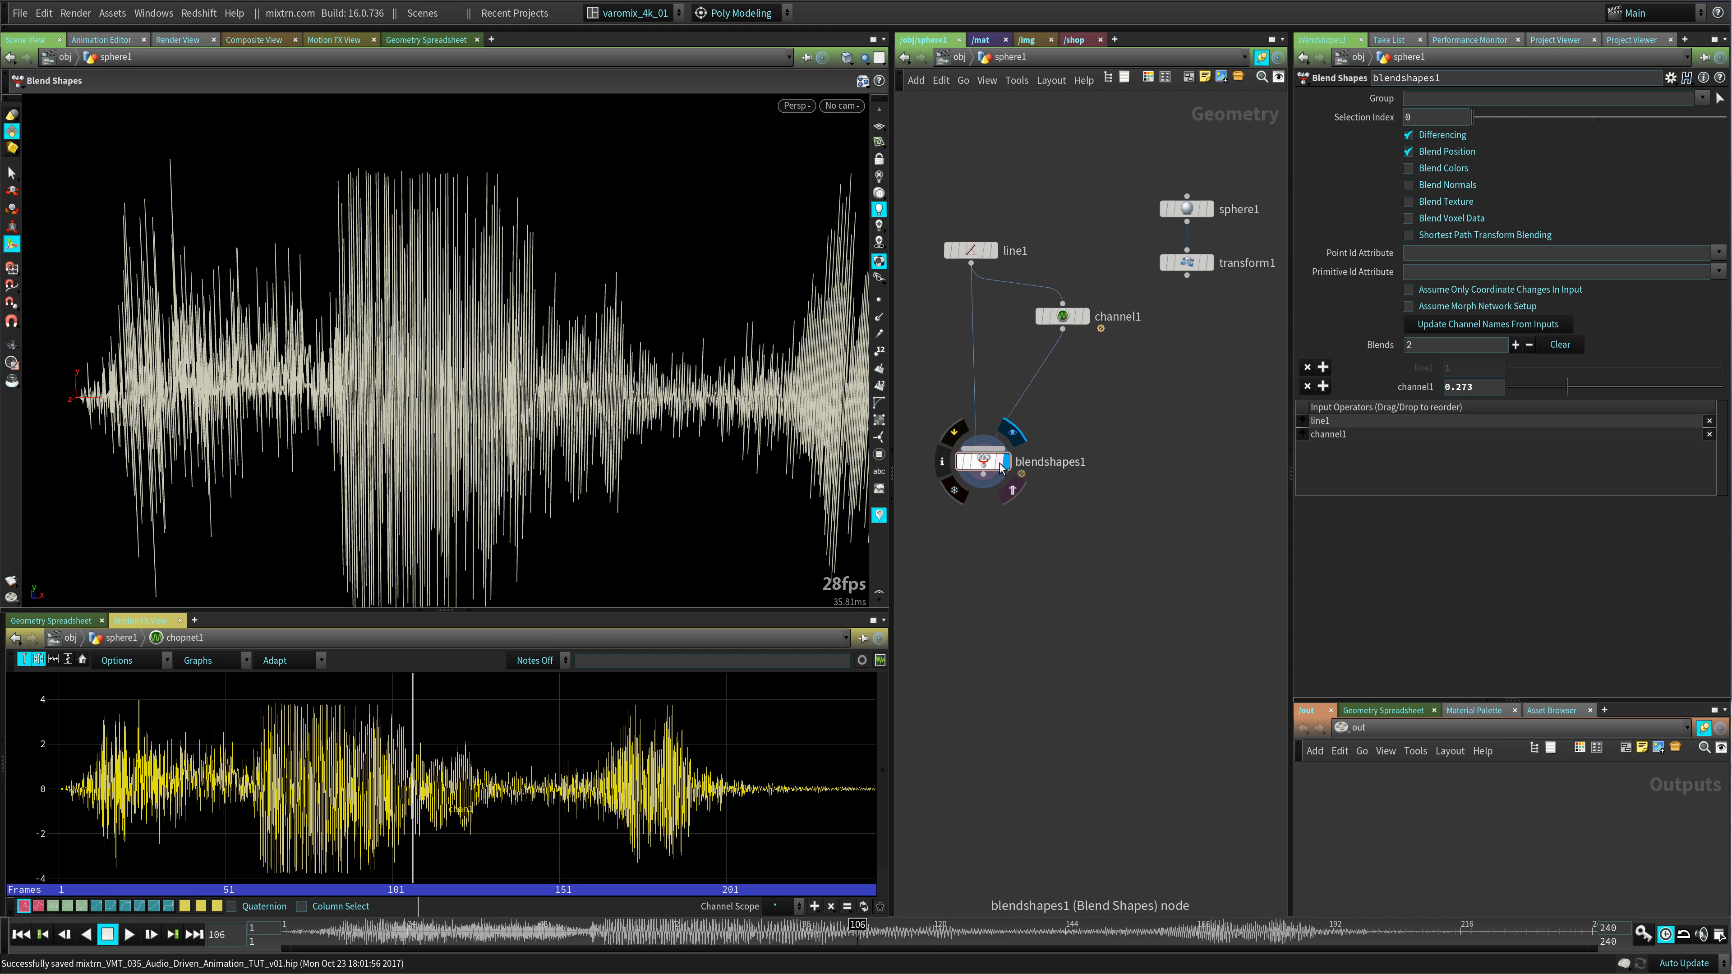
left_click(631, 12)
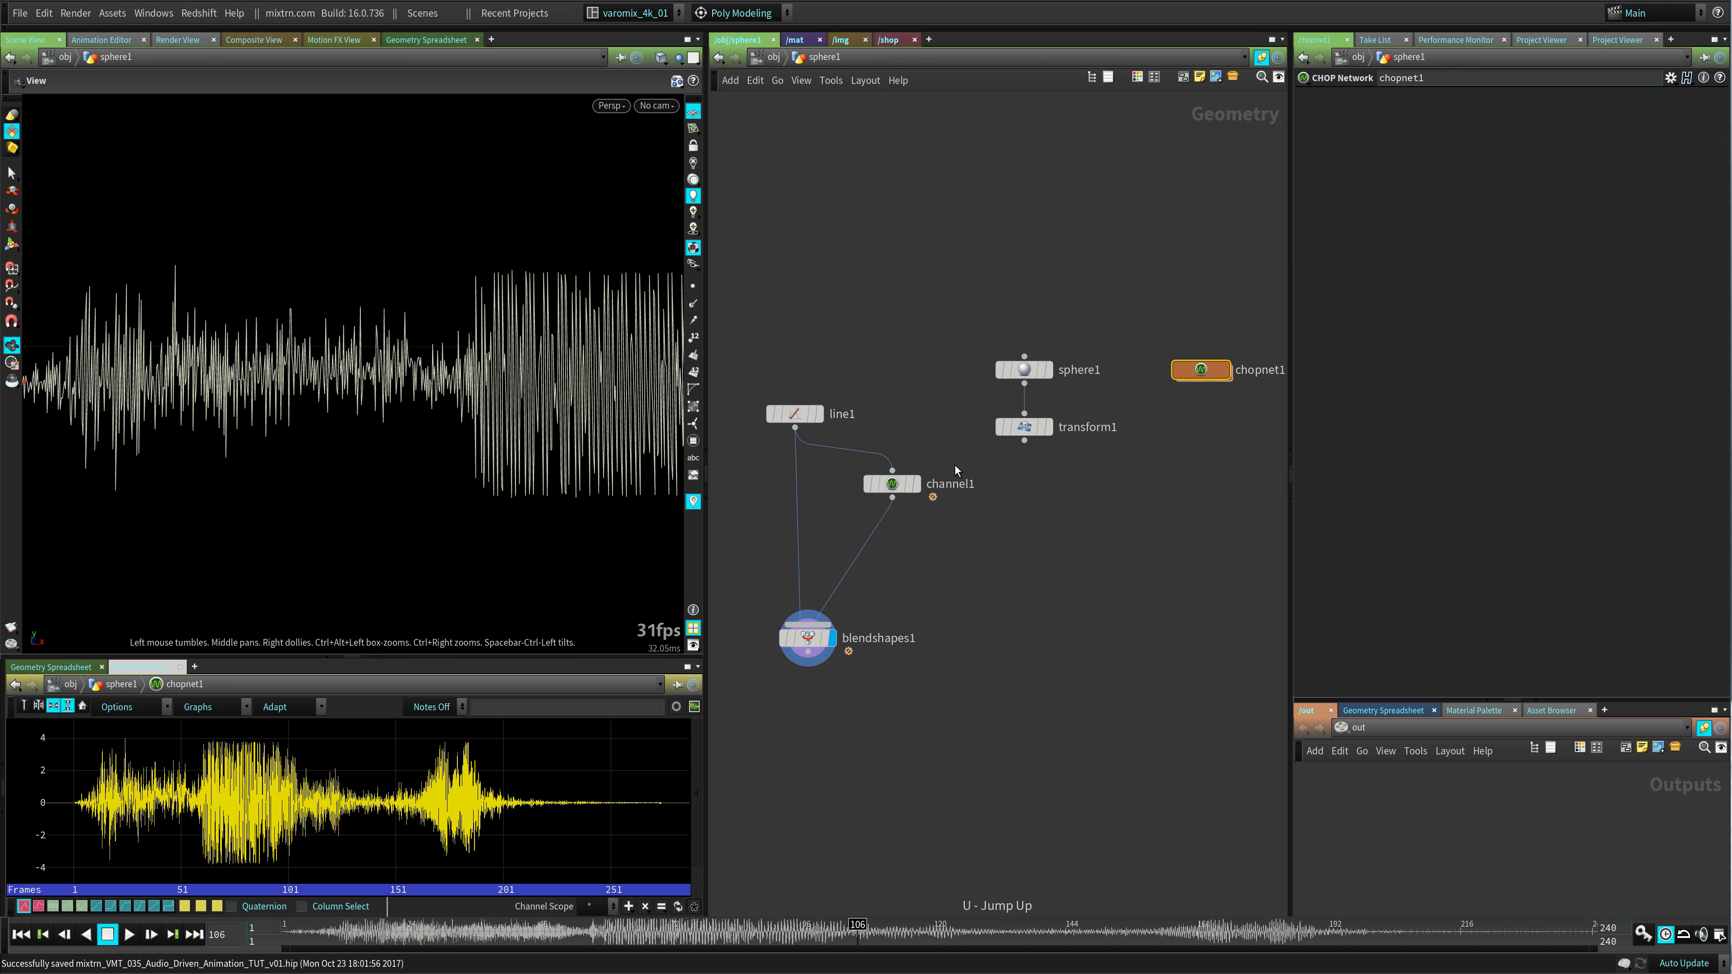
- Hide the reference grid in the 3D viewport
left_click_drag(541, 525, 530, 368)
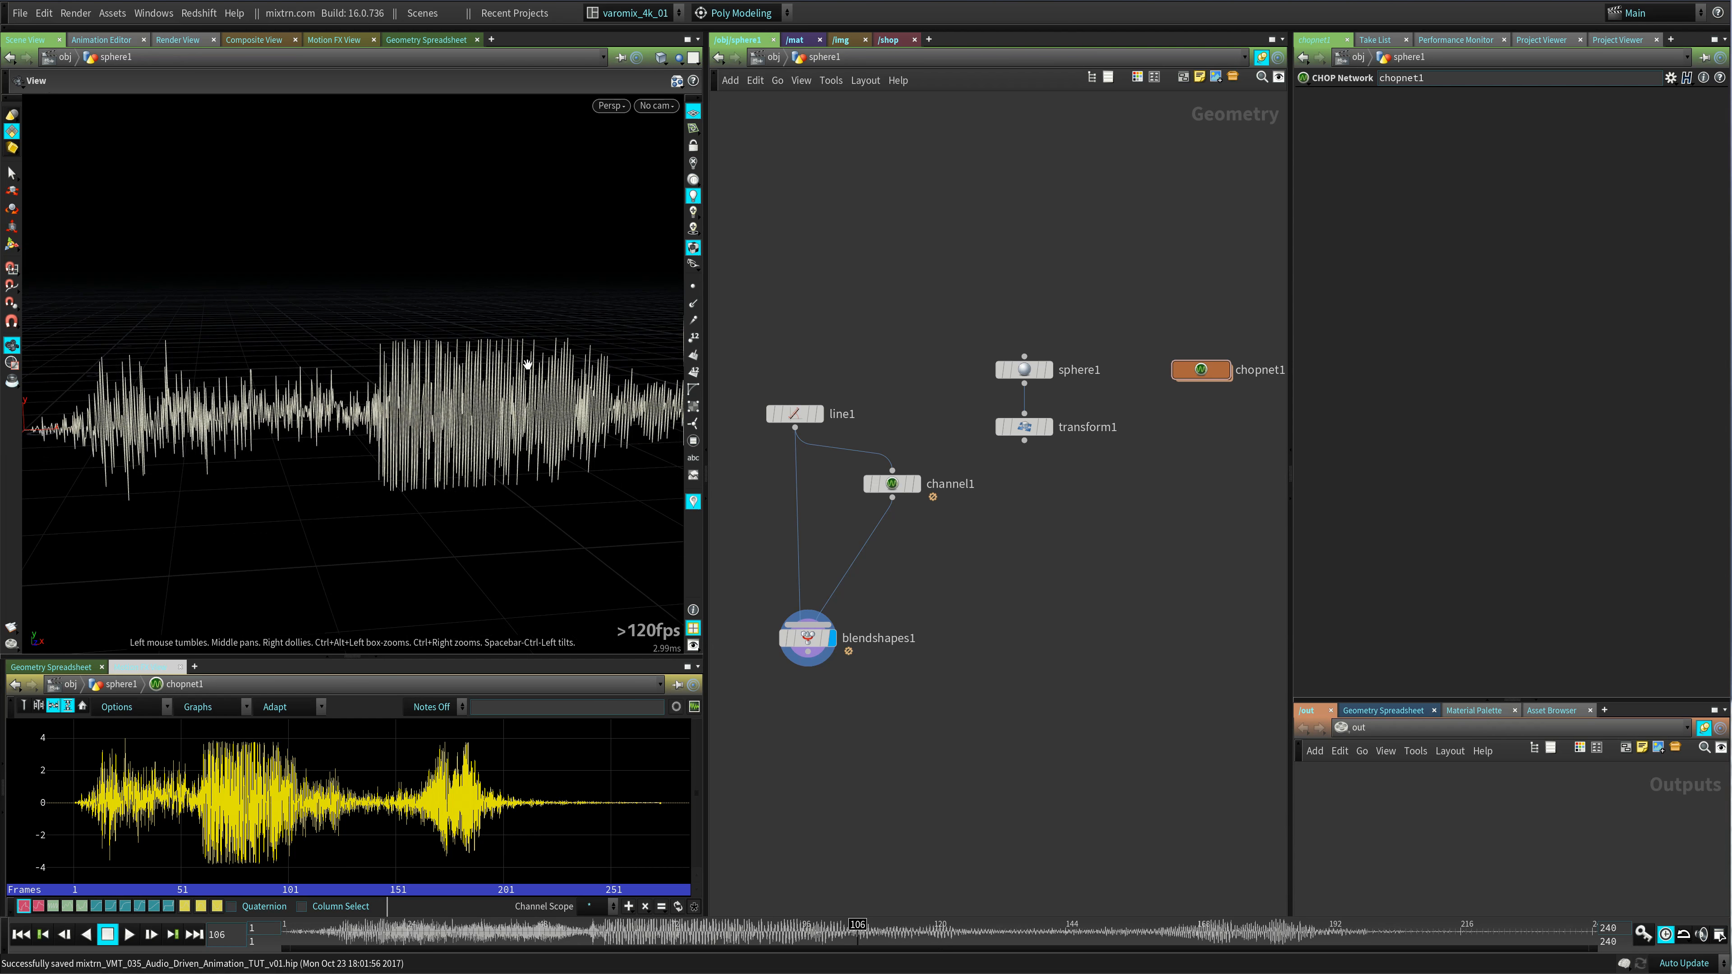
left_click(694, 117)
left_click_drag(528, 470, 450, 471)
middle_click_drag(450, 471, 409, 427)
- Set the channel1 blend weight on blendshapes1 to 0 and compare the displayed outputs of line1, channel1 and blendshapes1
left_click(804, 643)
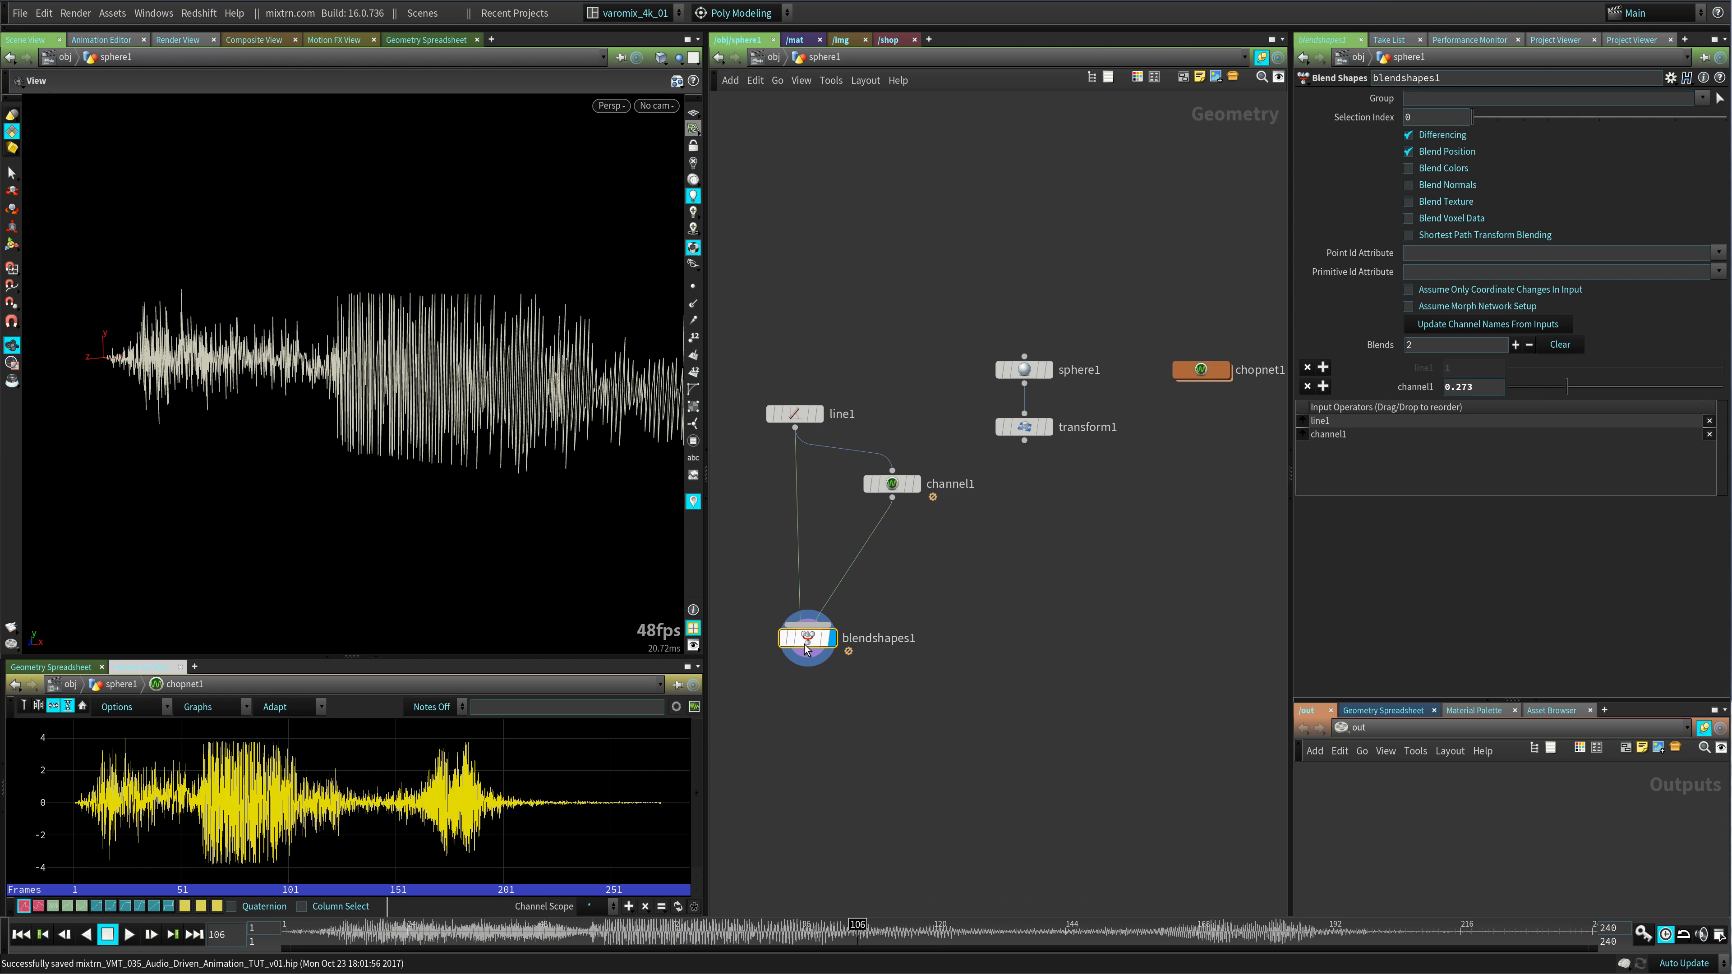
left_click_drag(1567, 386, 1486, 399)
left_click(818, 413)
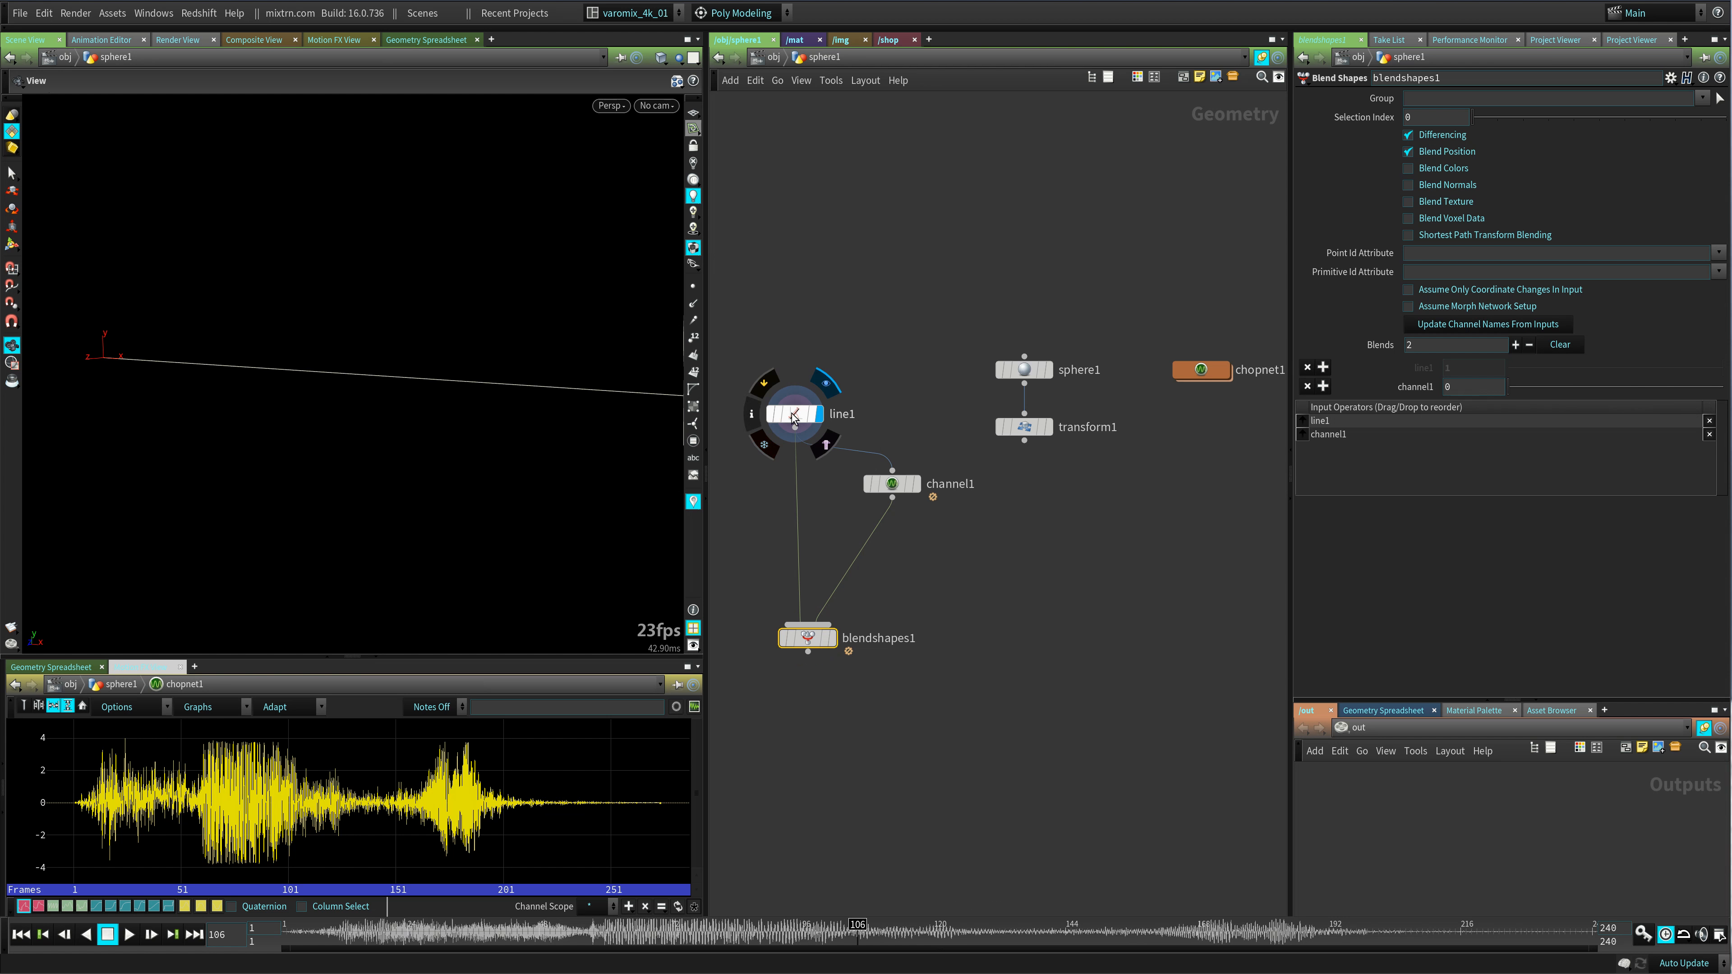
left_click(907, 486)
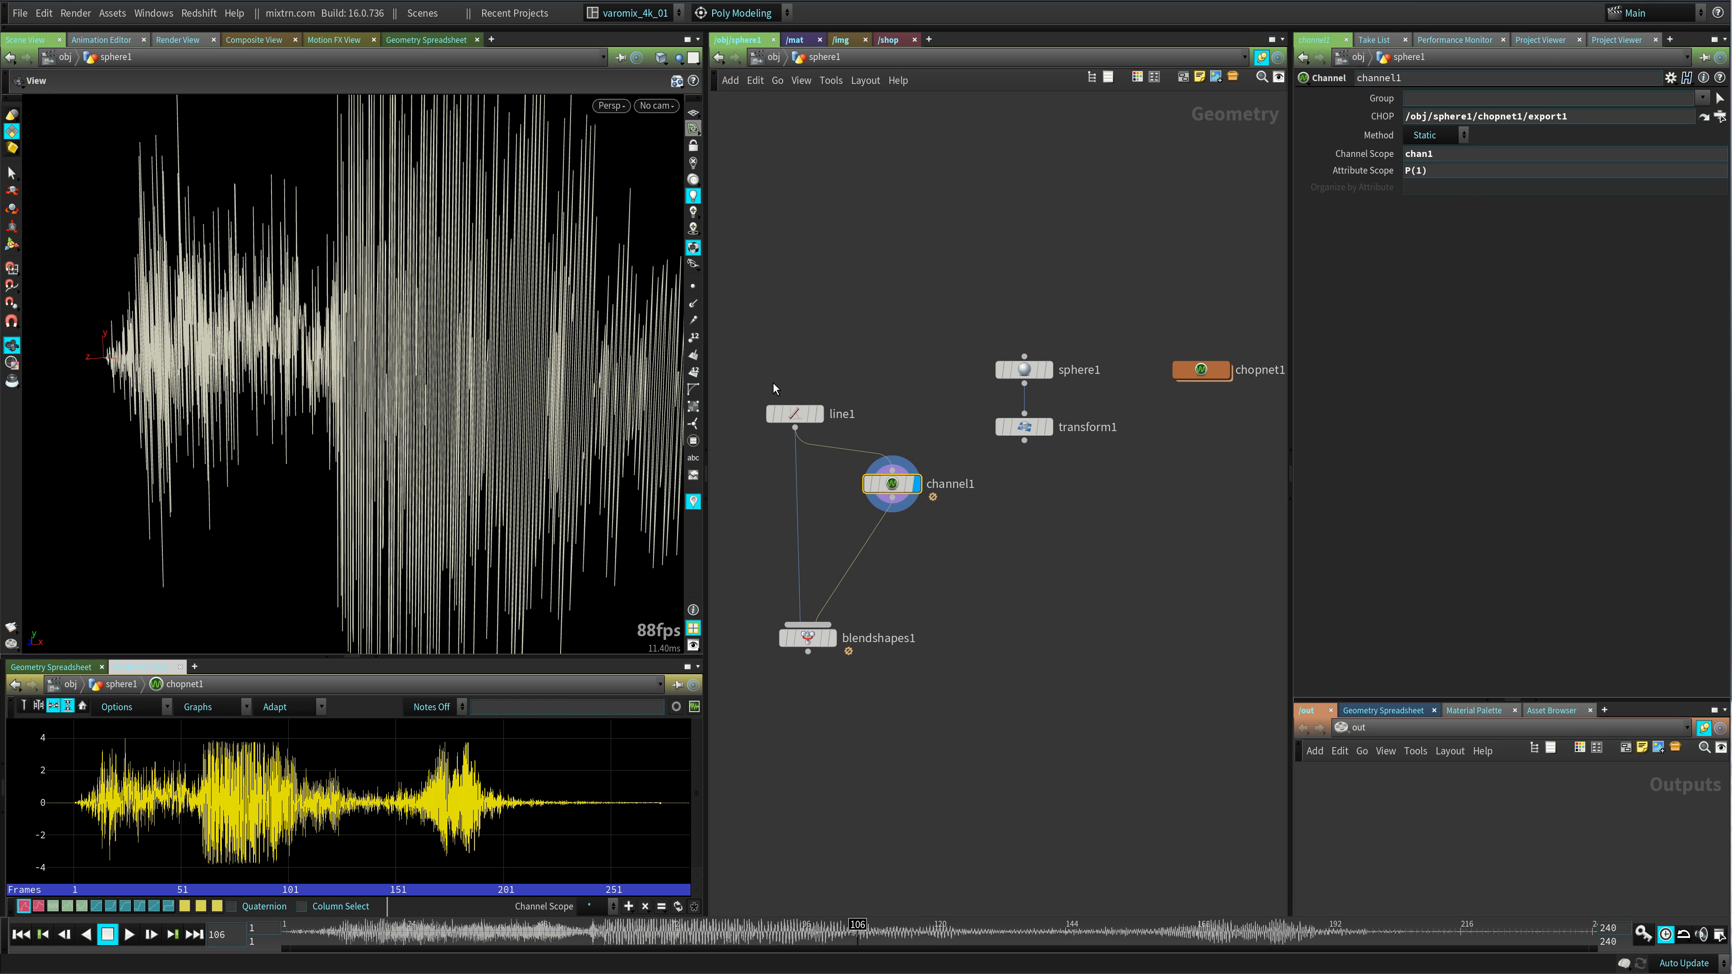
left_click(832, 638)
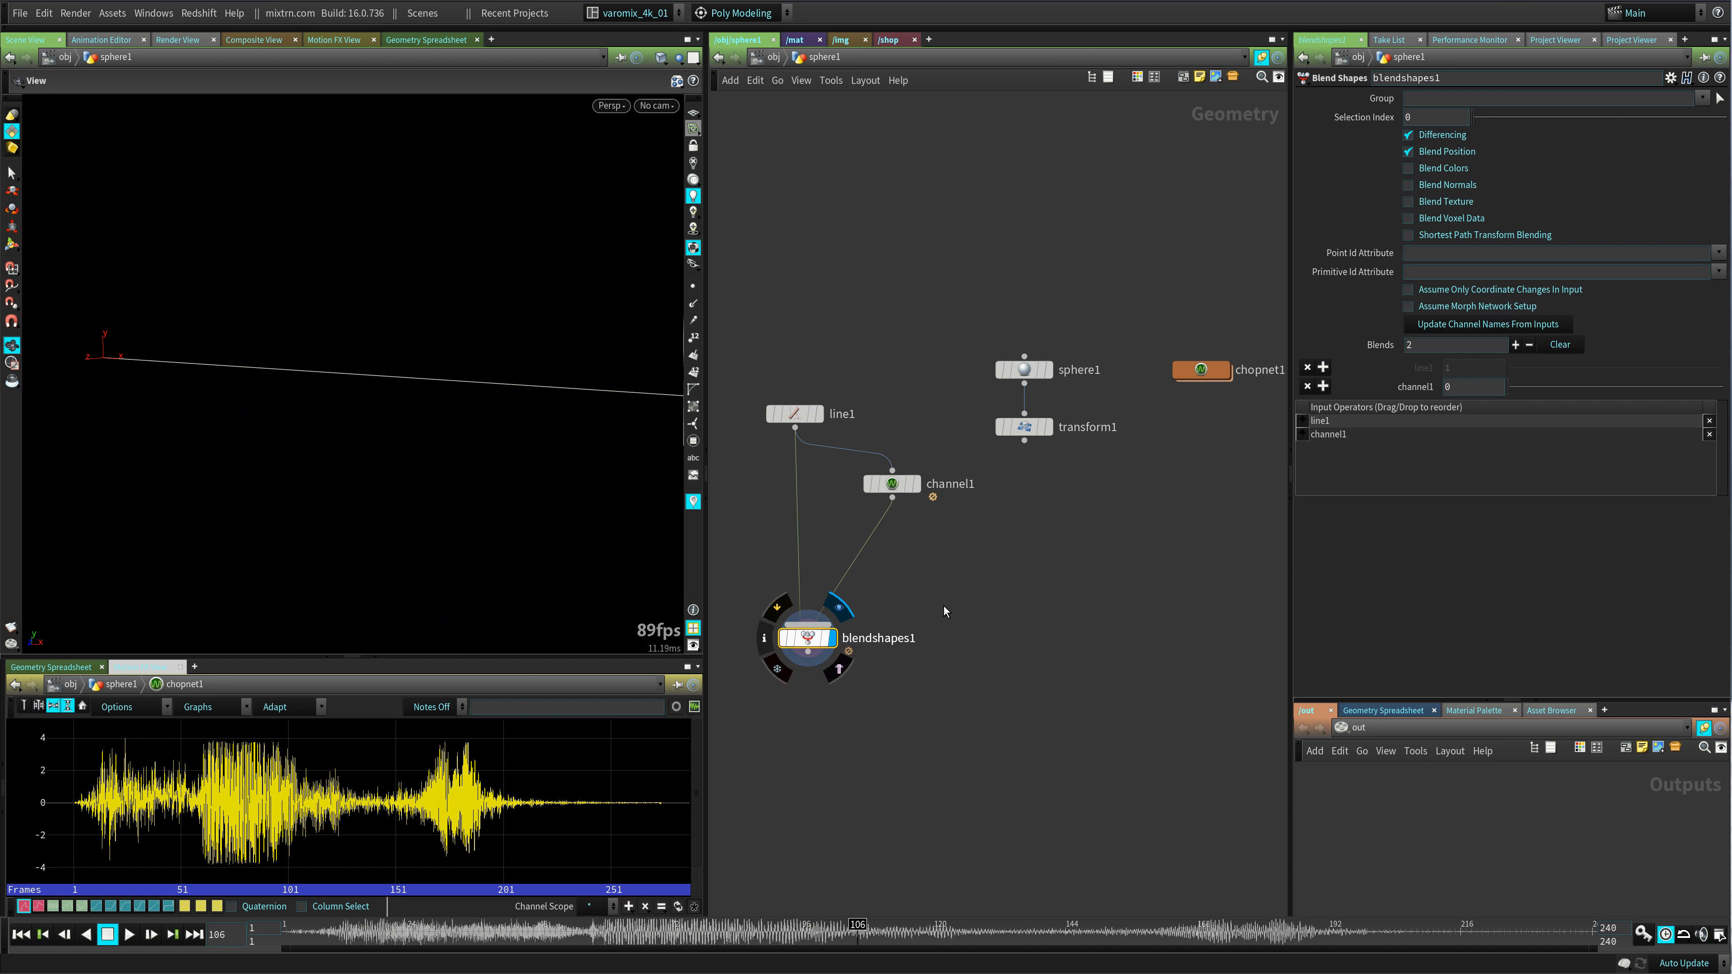
- Add a Group node, insert it between line1 and the first input of blendshapes1, and display it
middle_click_drag(832, 643, 1049, 621)
left_click_drag(1048, 621, 1035, 654)
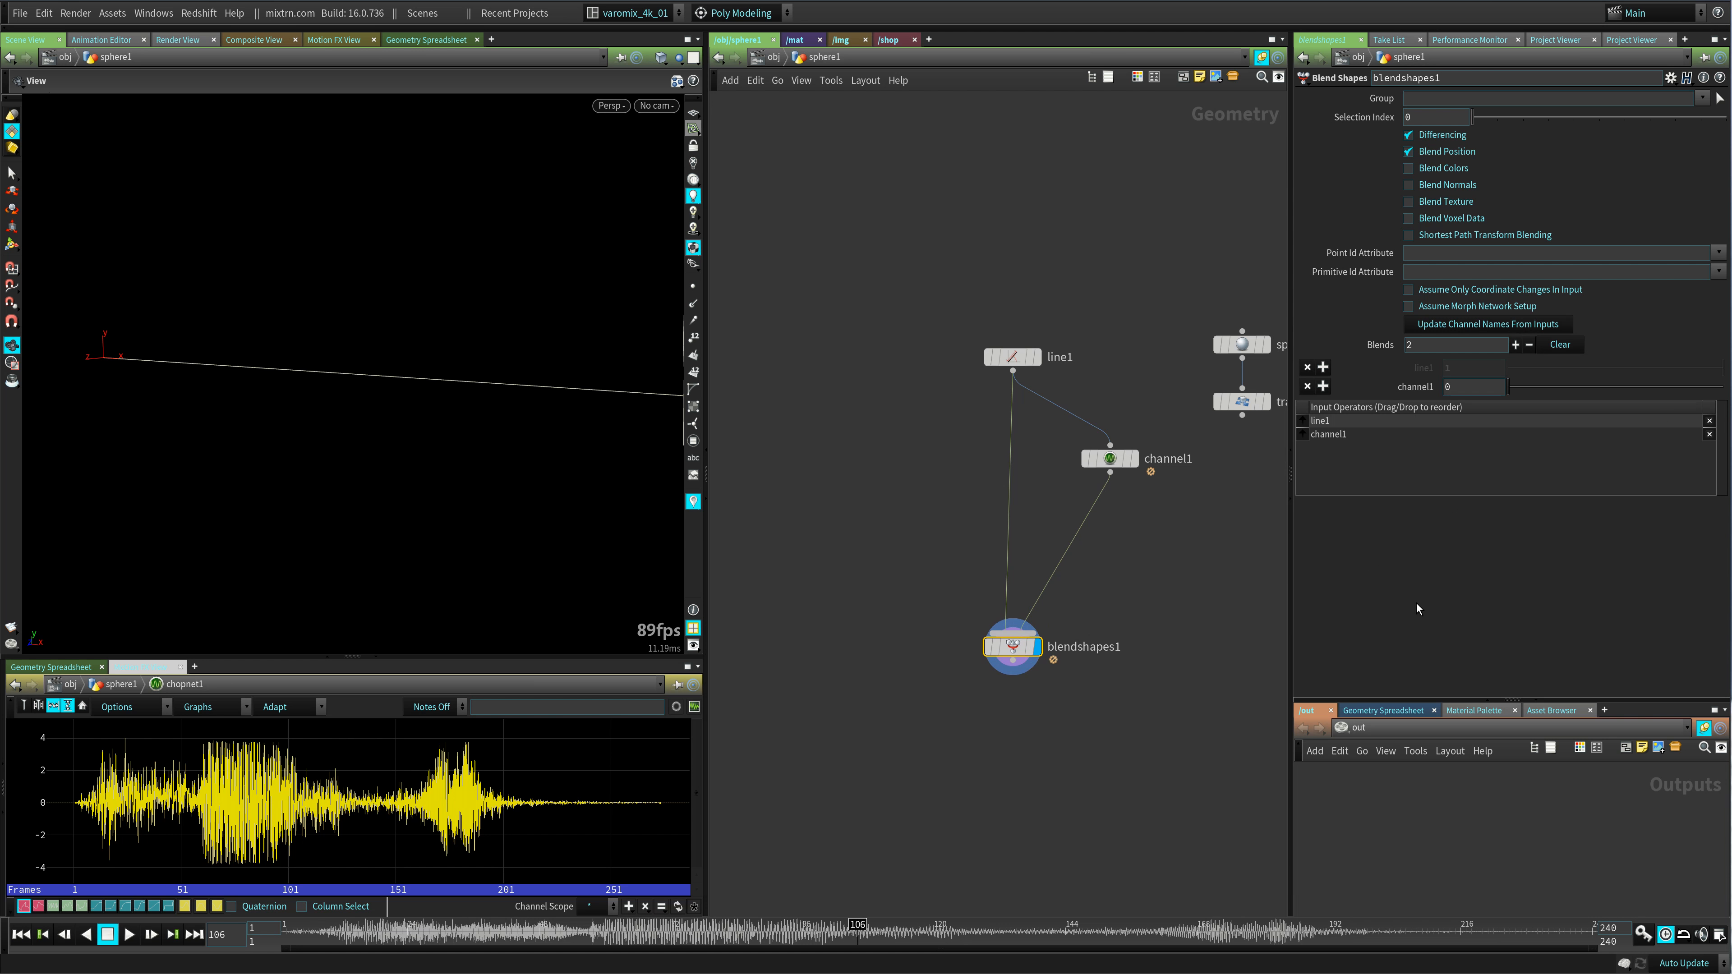
key("Tab")
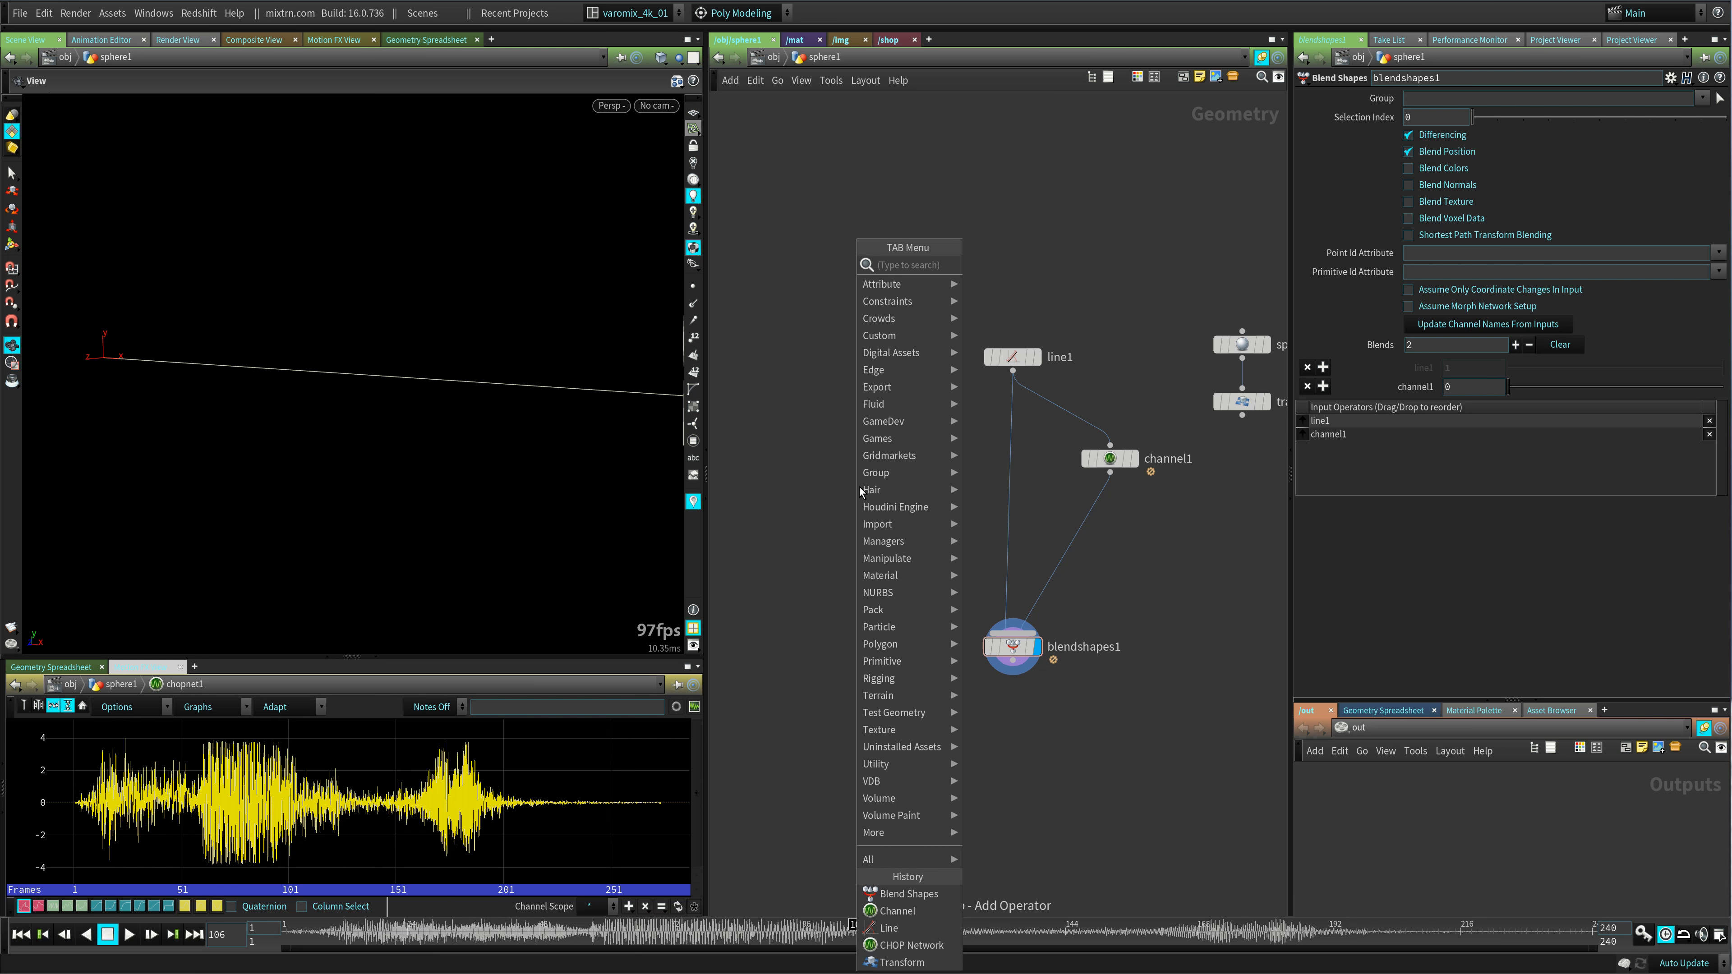
type("gr")
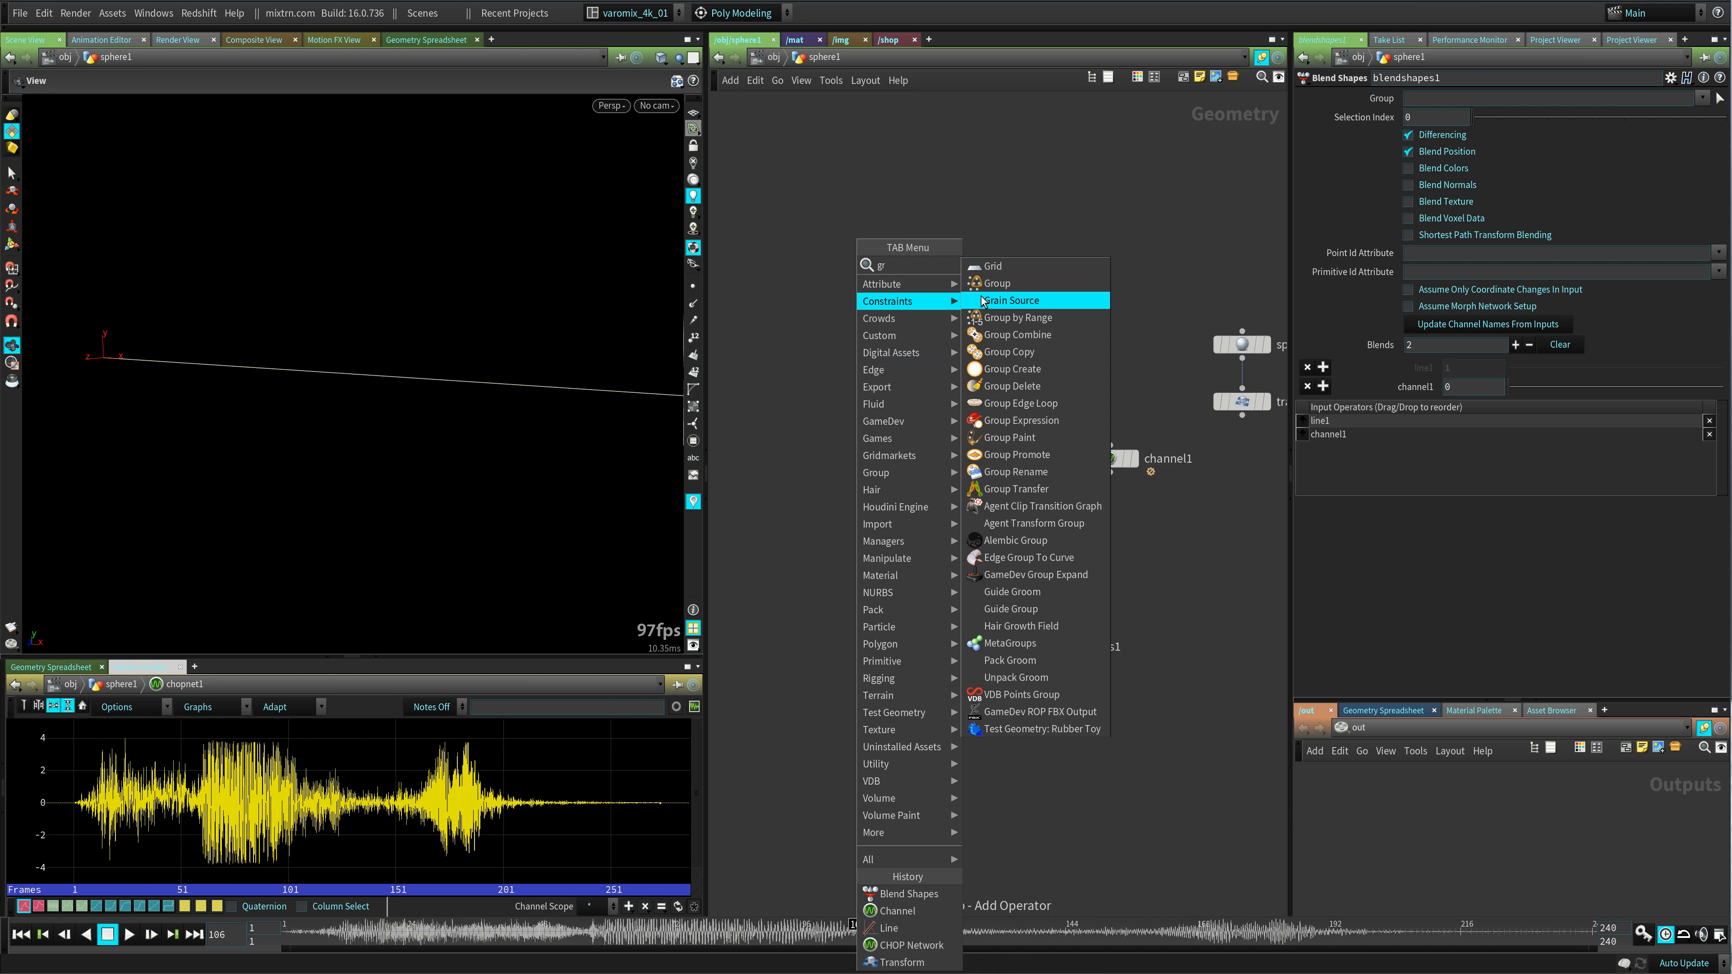
left_click(997, 283)
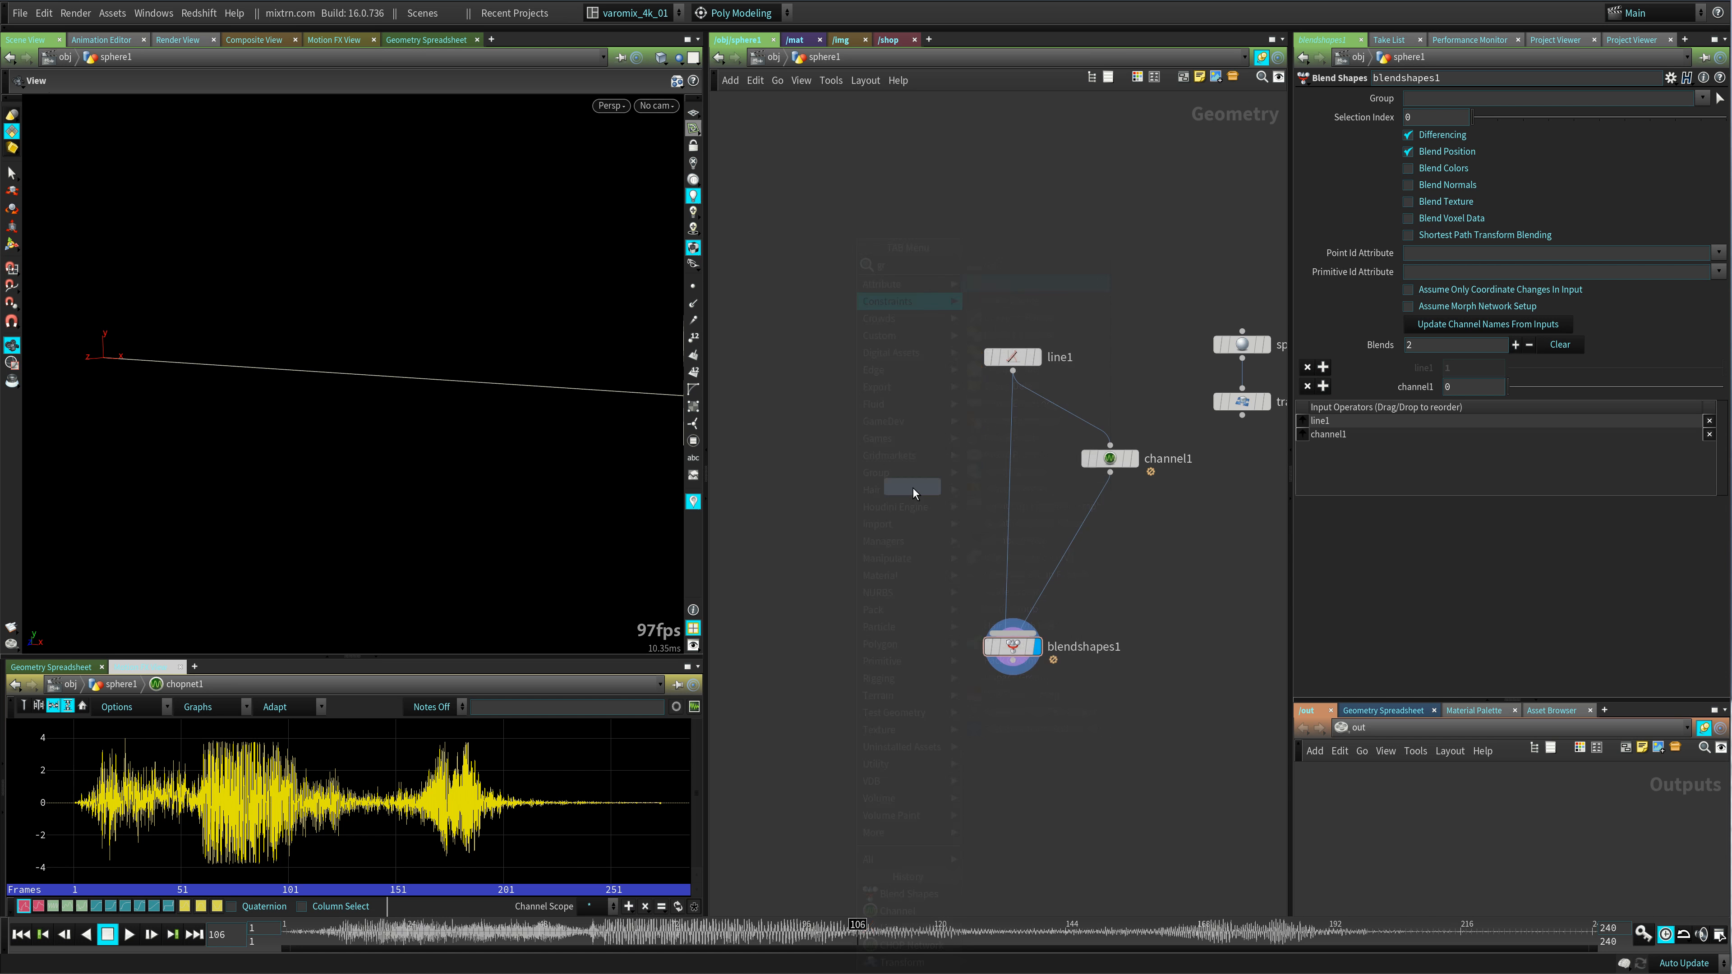
left_click(913, 488)
left_click_drag(1013, 372, 928, 476)
key("Escape")
left_click(954, 478)
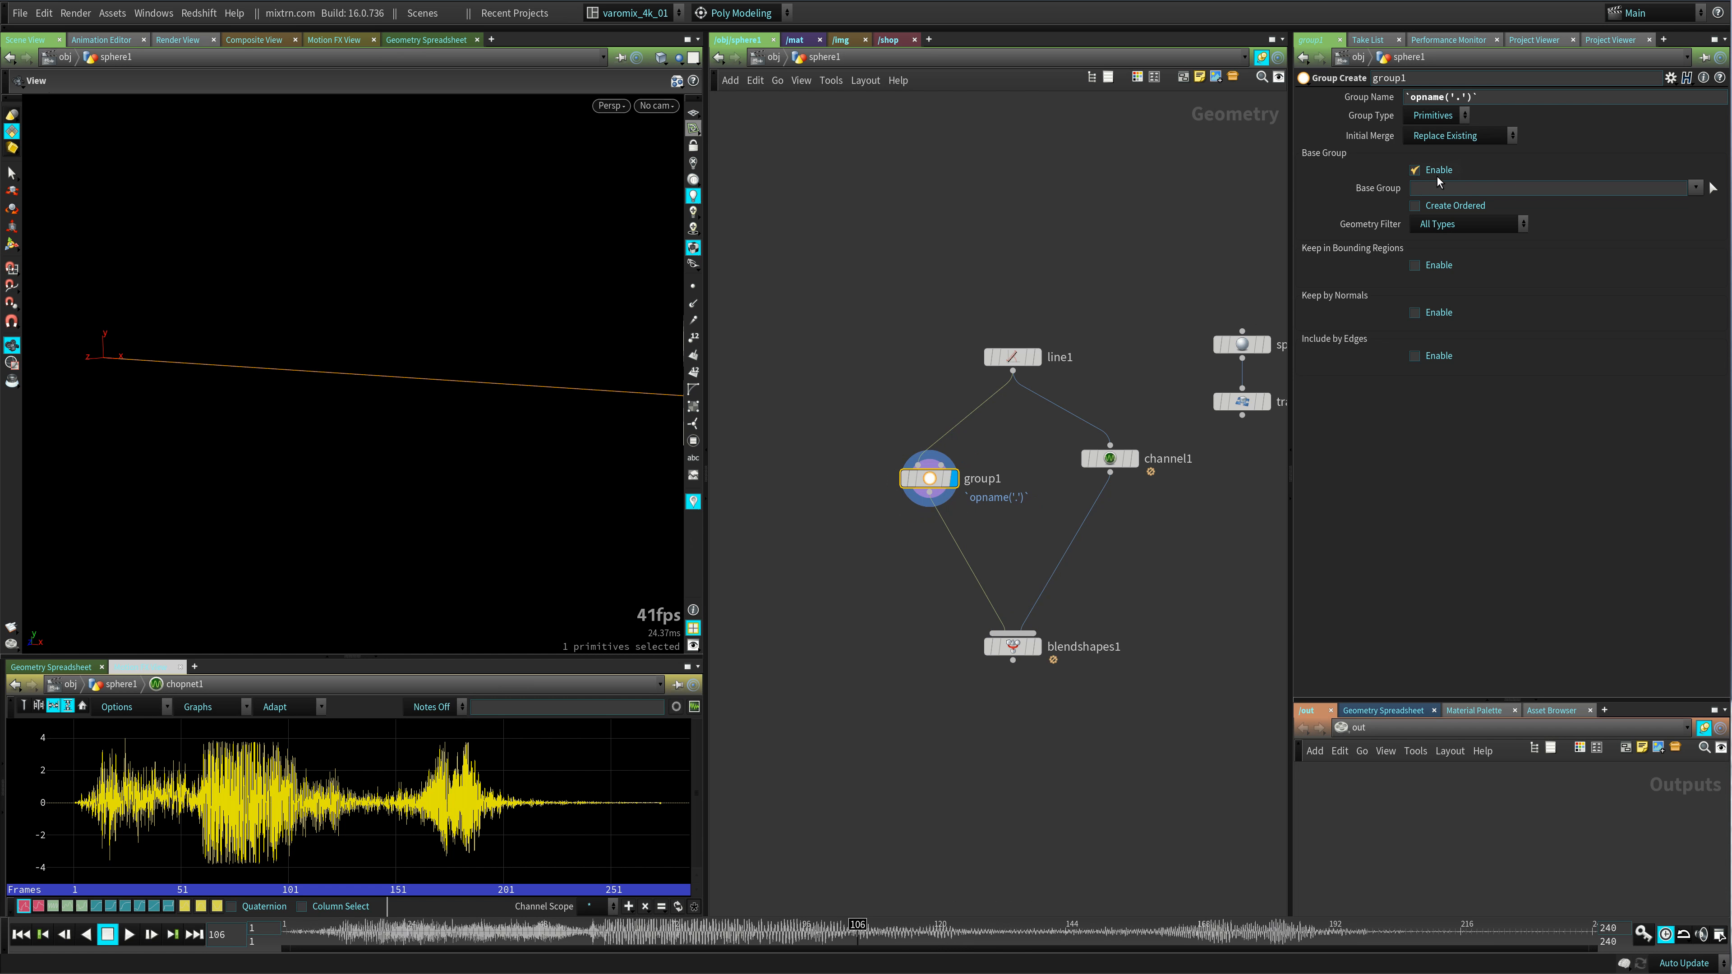
- Set group1's type to Points and enable Keep in Bounding Regions with the Bounding Sphere type
left_click(1435, 117)
left_click(1431, 132)
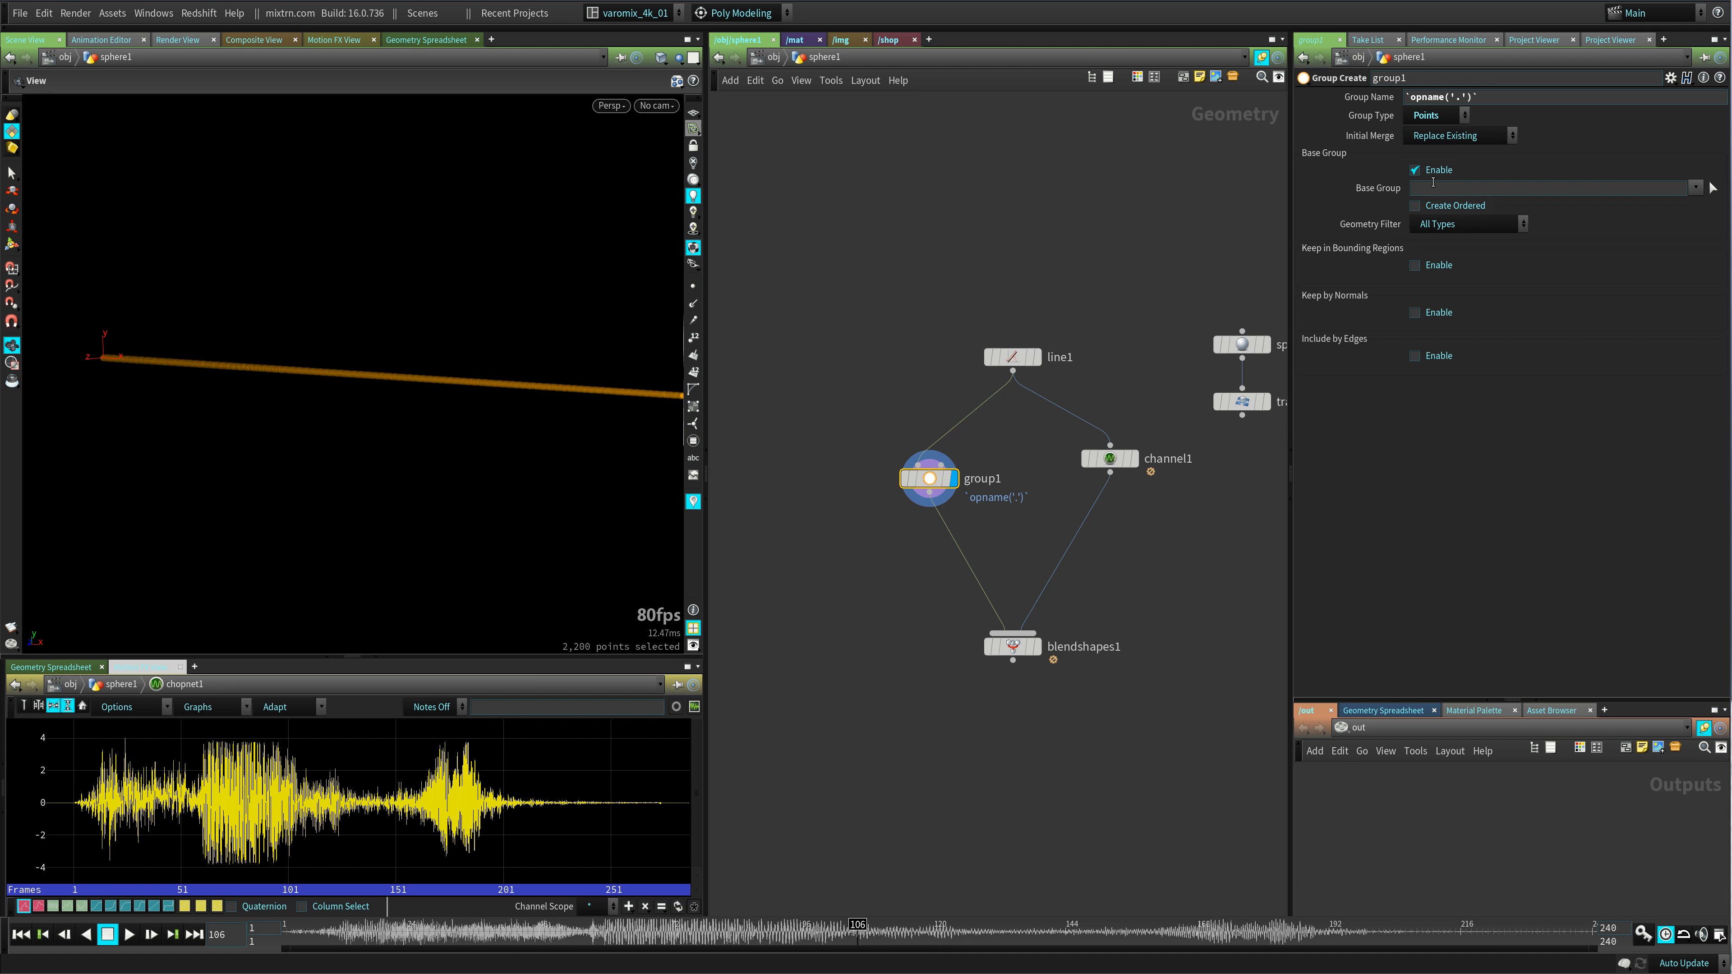
left_click(1436, 267)
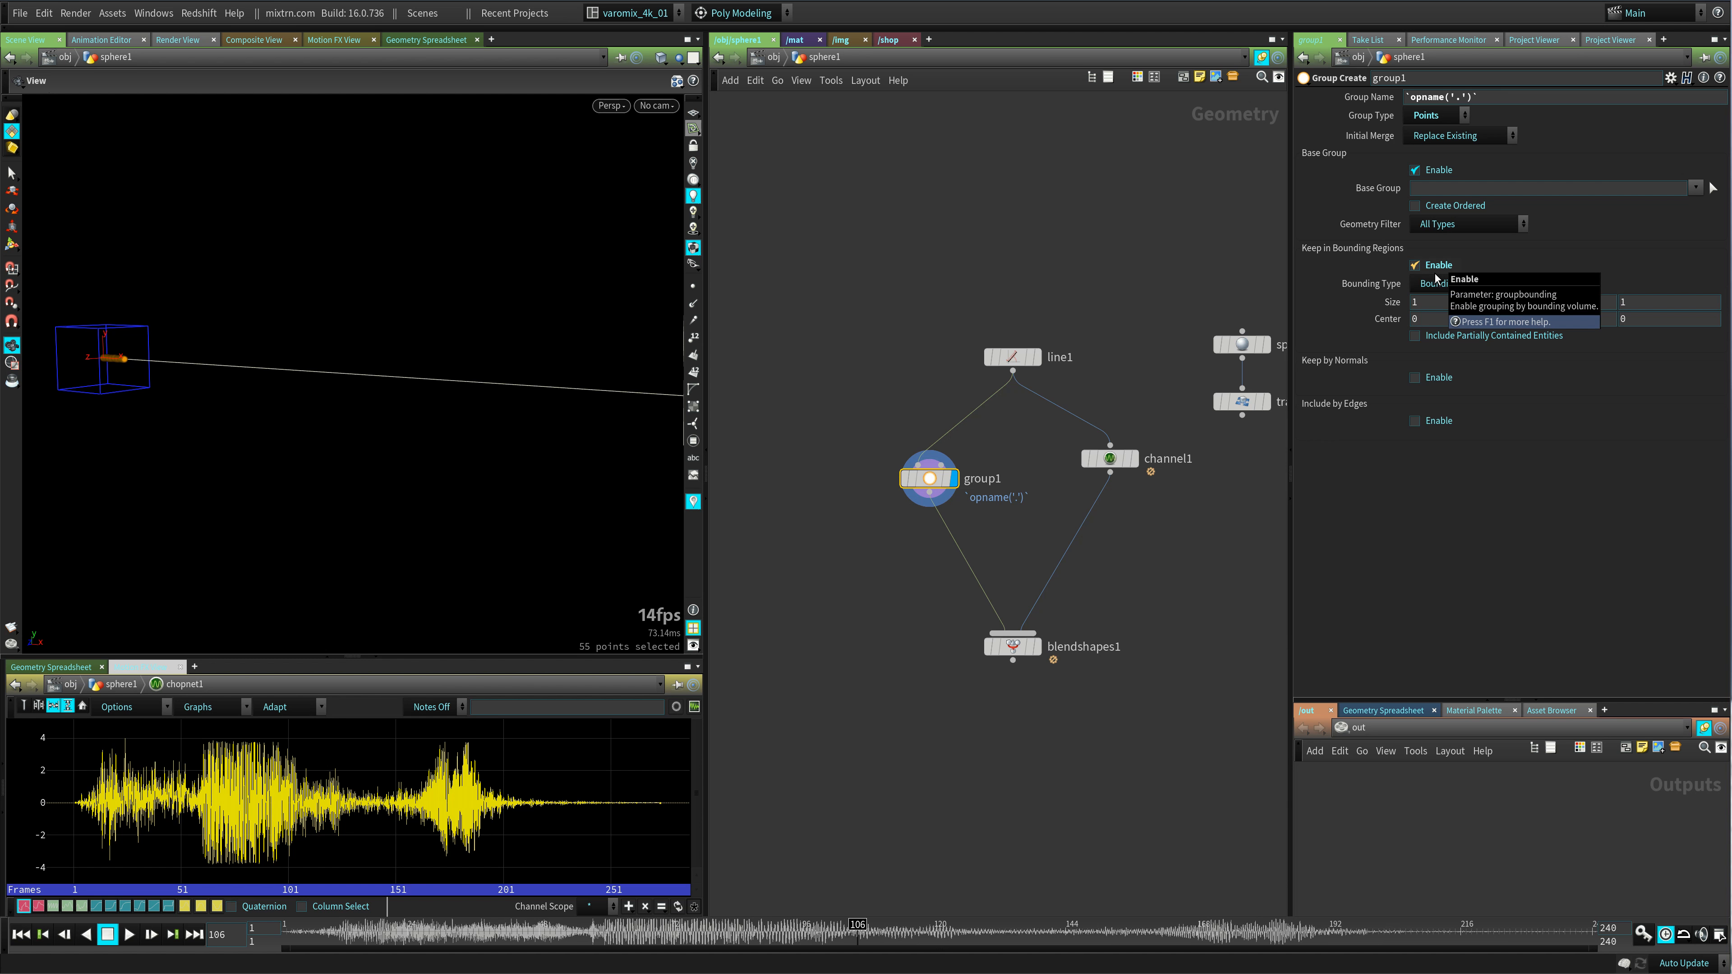
left_click(1453, 283)
left_click(1466, 305)
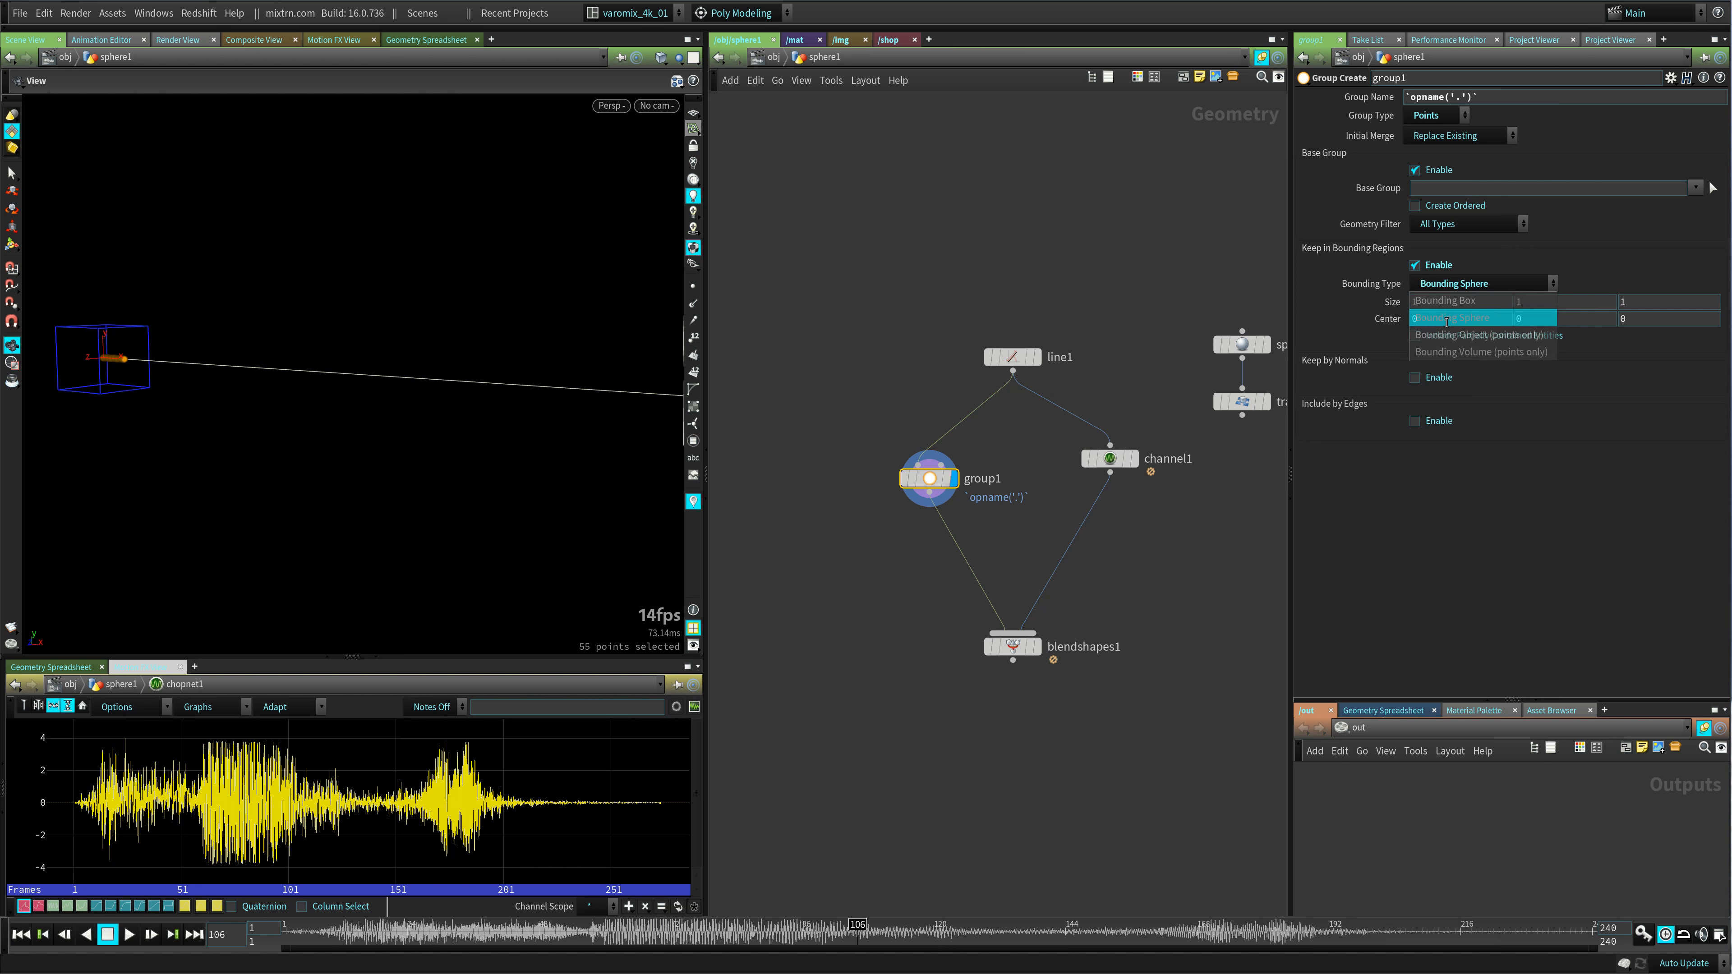
- Show the handles of group1's bounding sphere in the viewport
left_click_drag(121, 424, 193, 422)
middle_click_drag(193, 422, 584, 464)
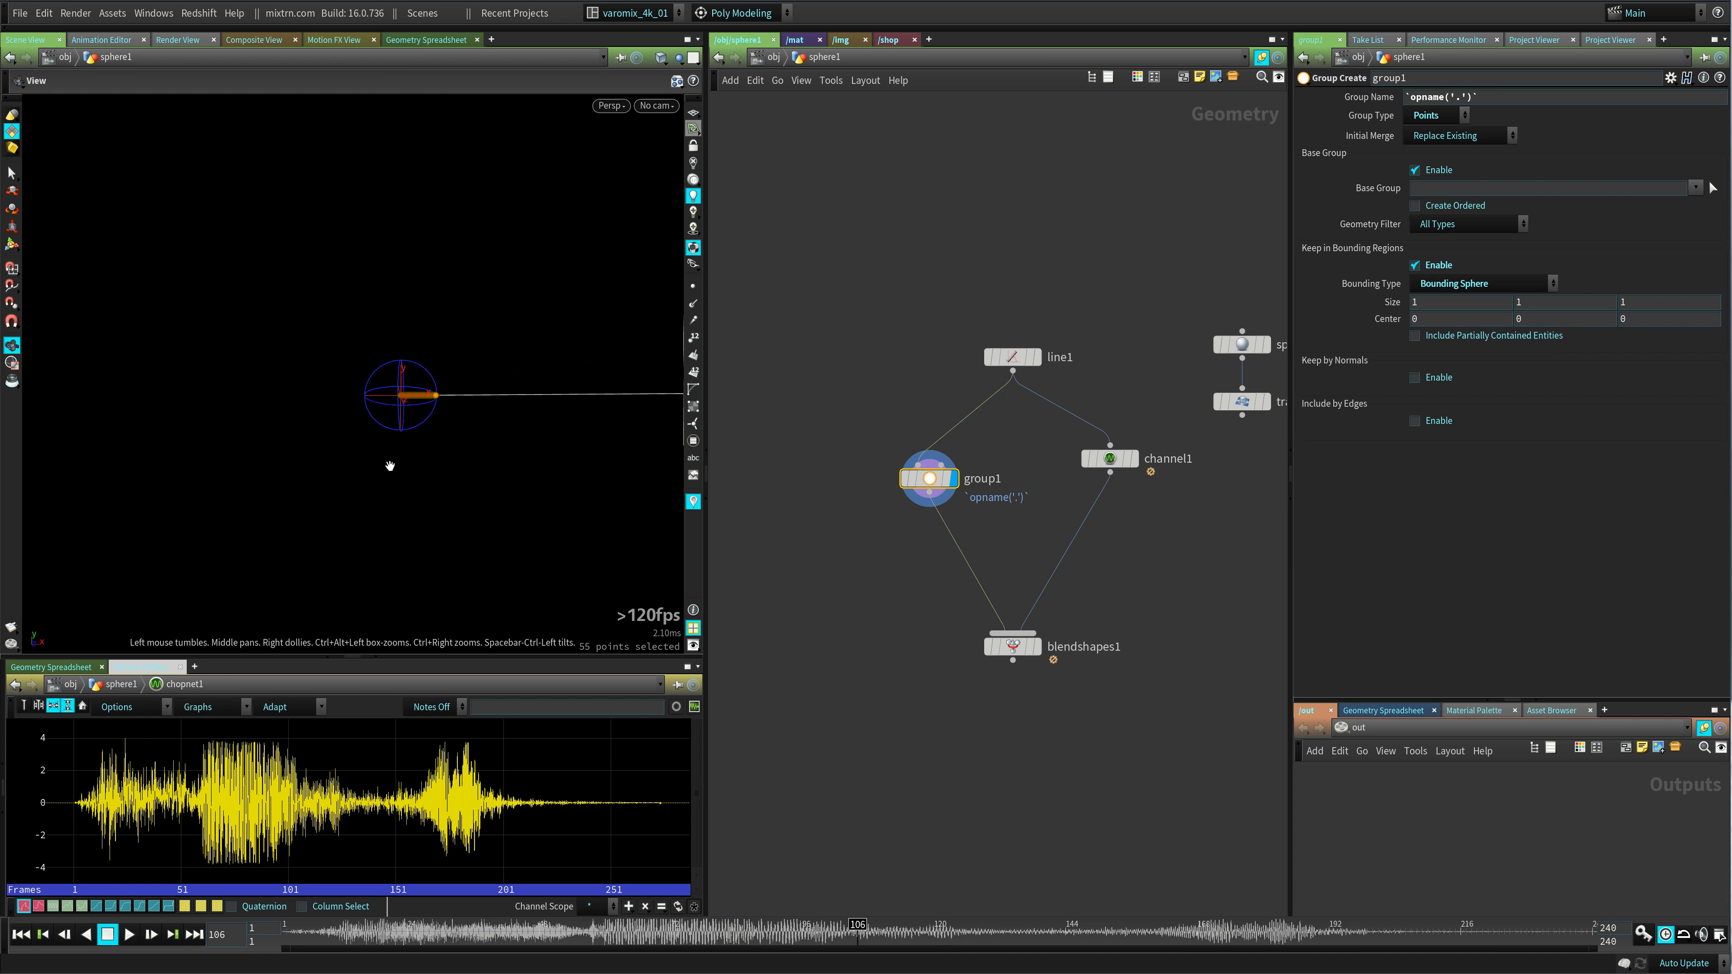
right_click_drag(390, 465, 716, 483)
middle_click_drag(467, 509, 359, 476)
right_click_drag(360, 475, 468, 402)
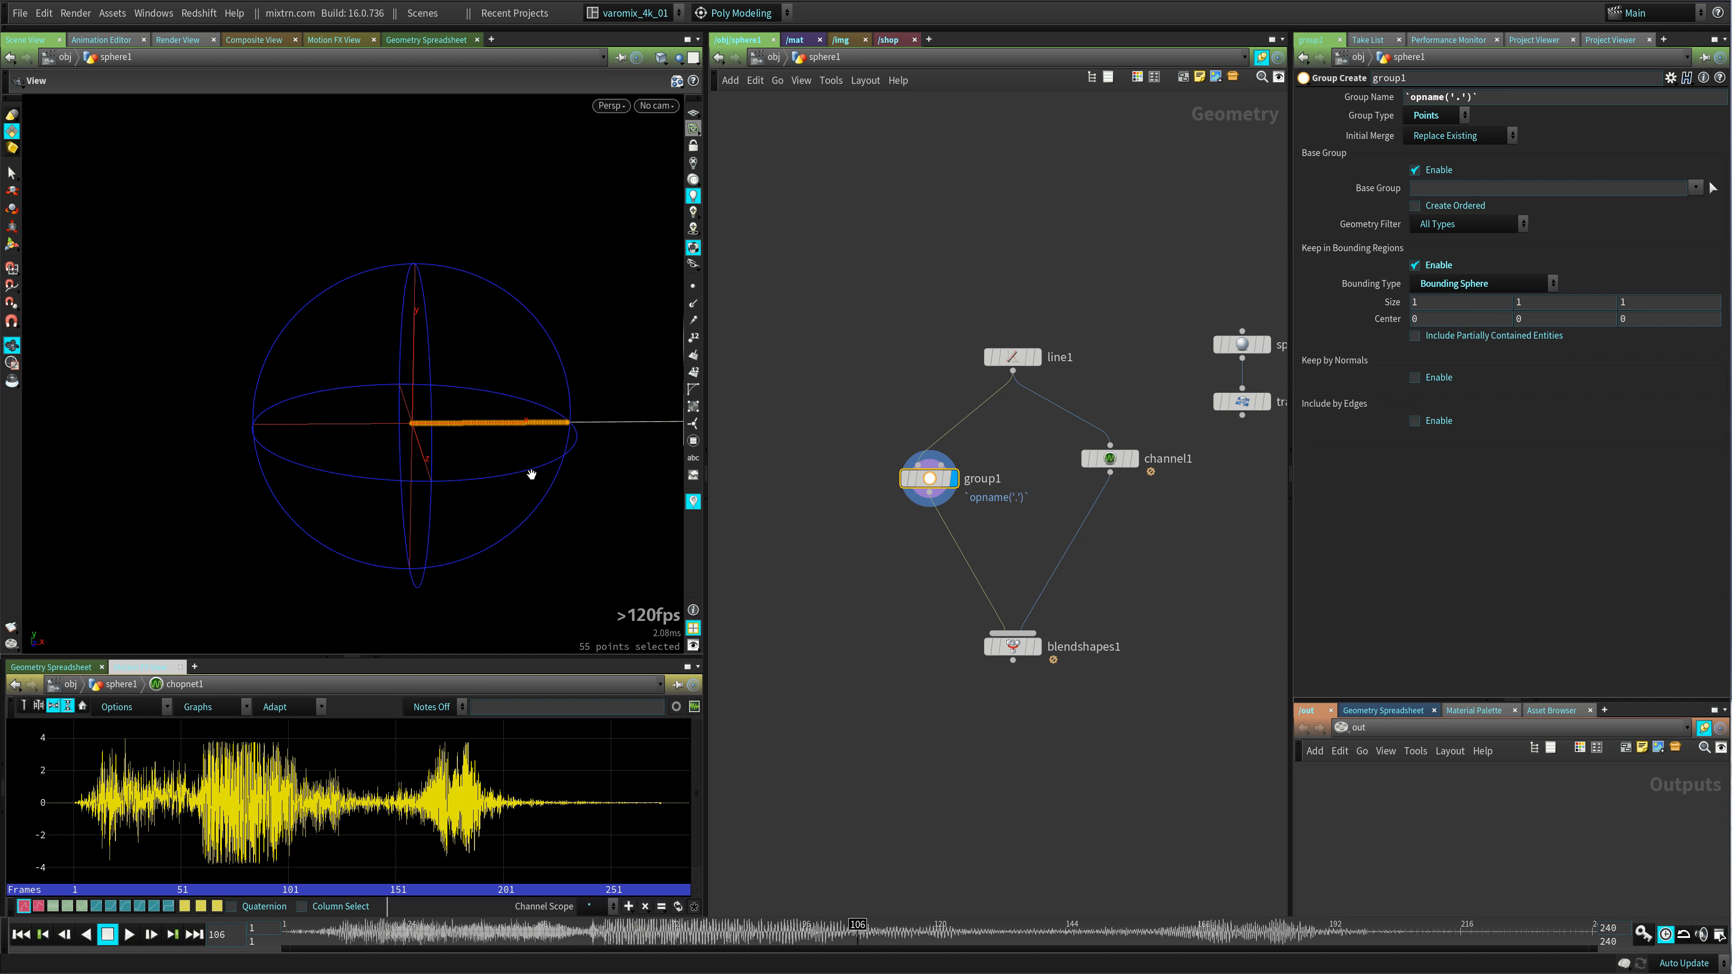
middle_click_drag(532, 475, 492, 450)
right_click_drag(462, 405, 390, 452)
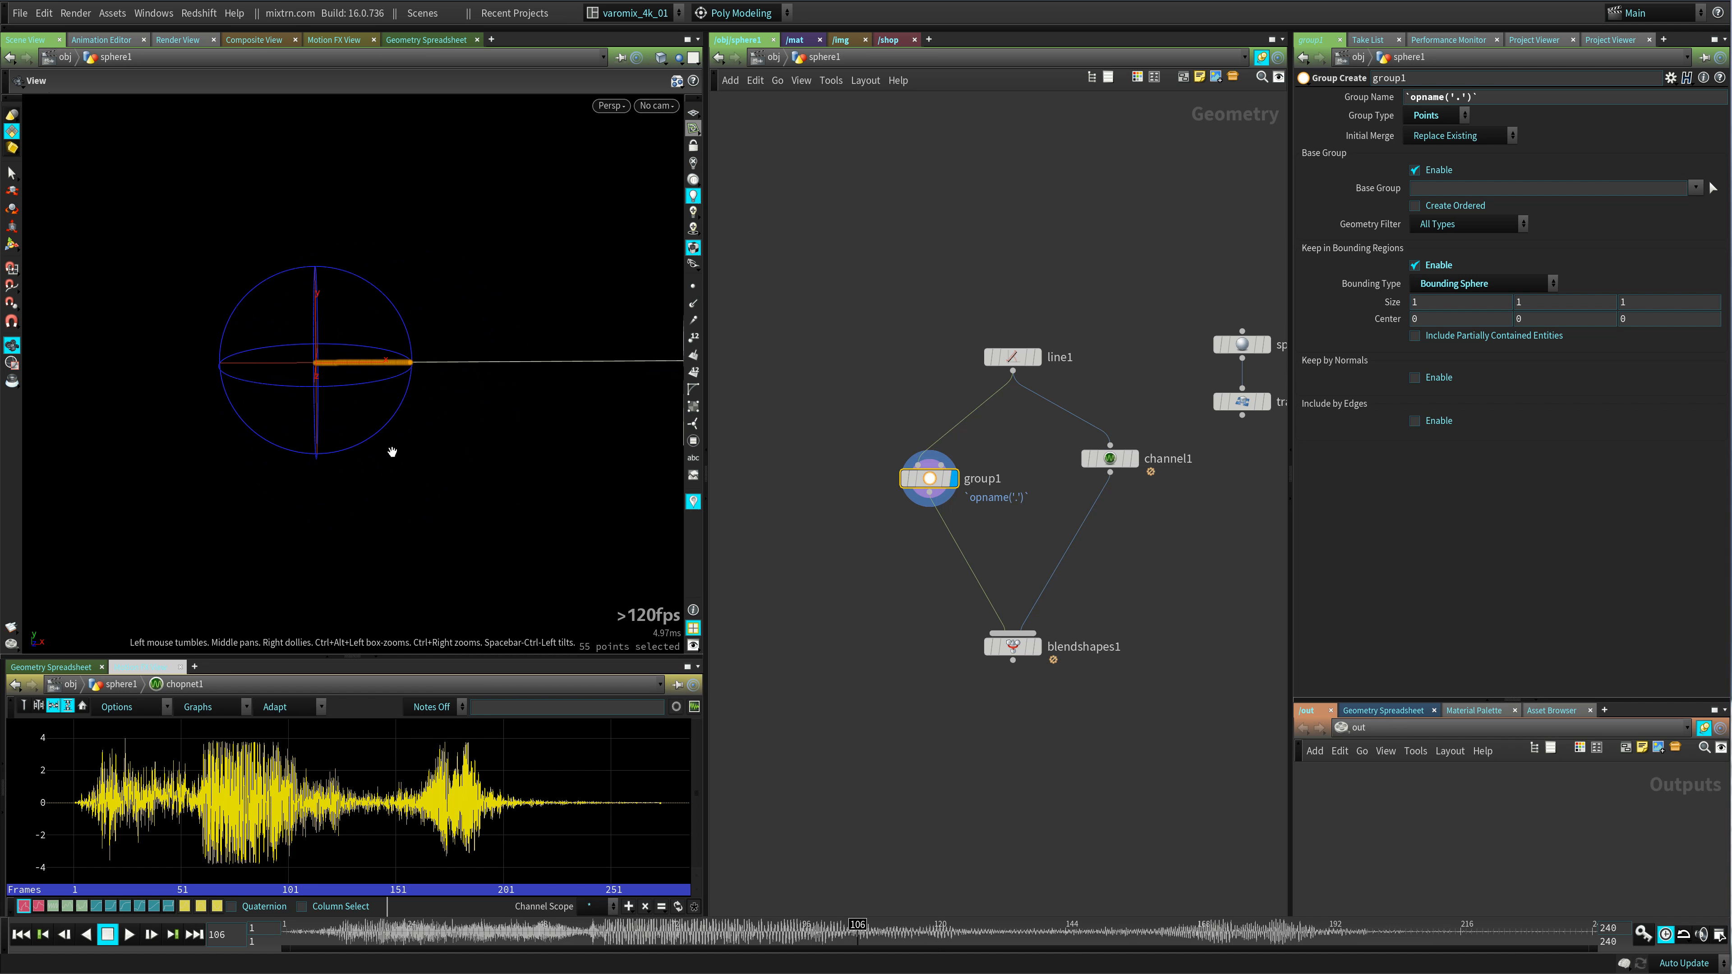
left_click(6, 250)
left_click_drag(352, 468, 271, 410)
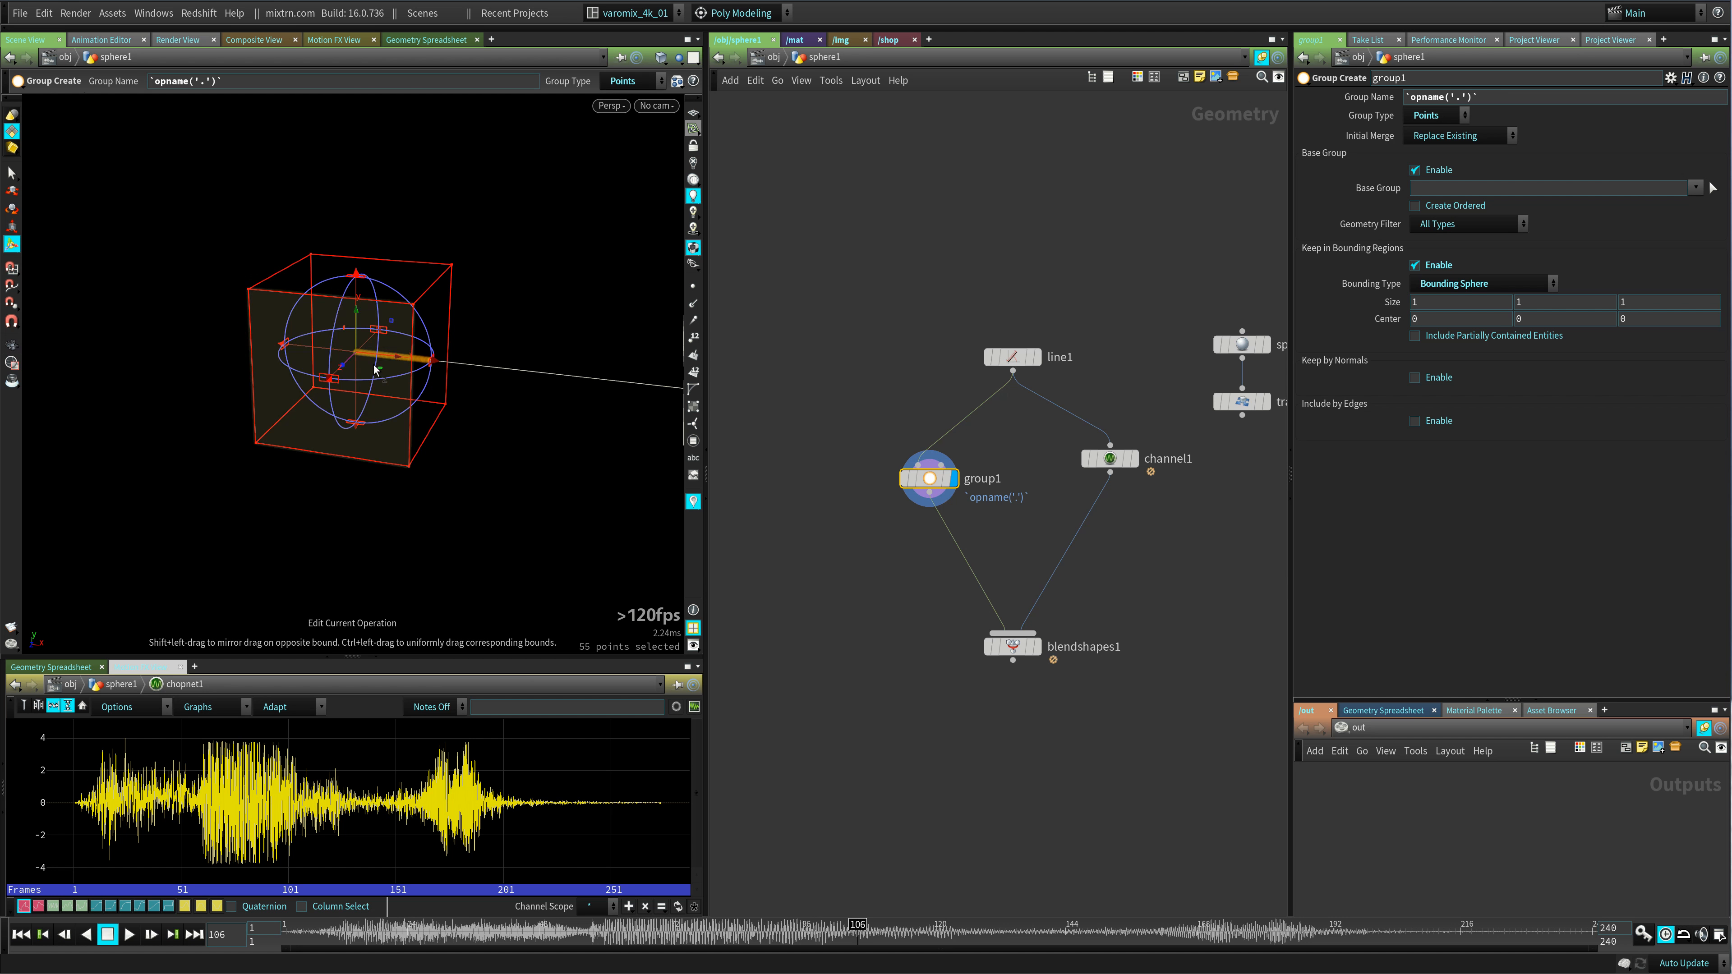
- Try moving group1's bounding sphere along the line to a center X of about 1.68, and undo the moves
left_click_drag(403, 363, 562, 413)
key("ctrl+z")
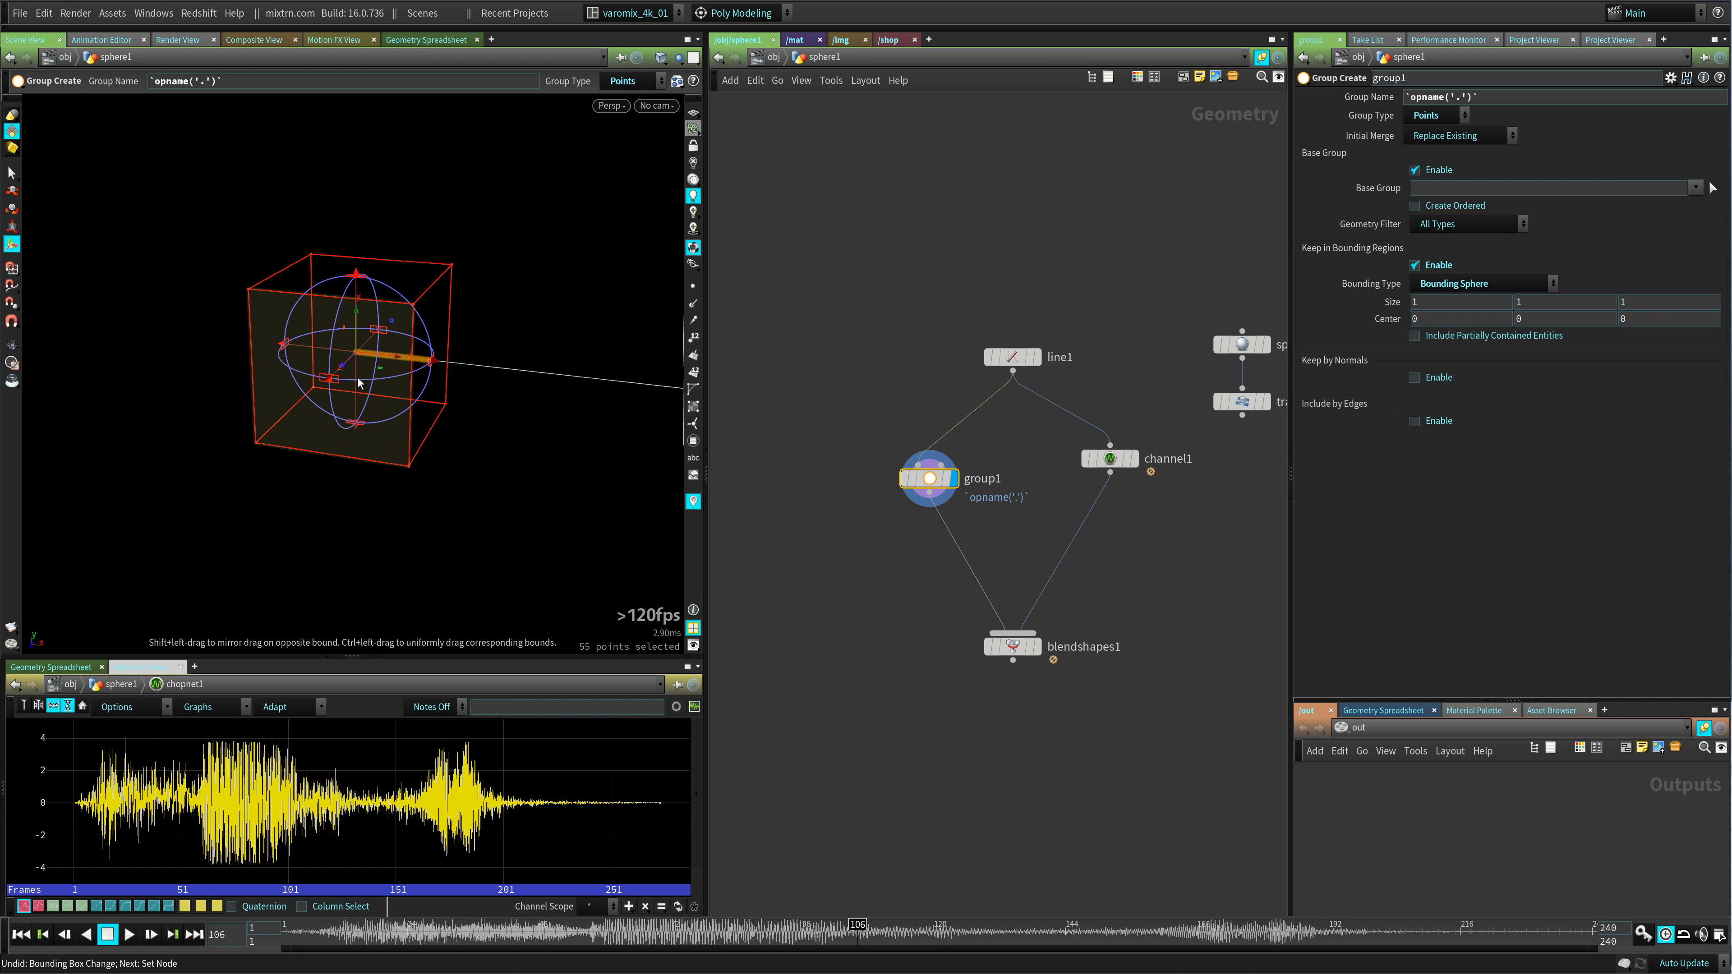
left_click_drag(359, 383, 531, 498)
middle_click_drag(532, 498, 337, 435, "alt")
left_click_drag(405, 364, 577, 402)
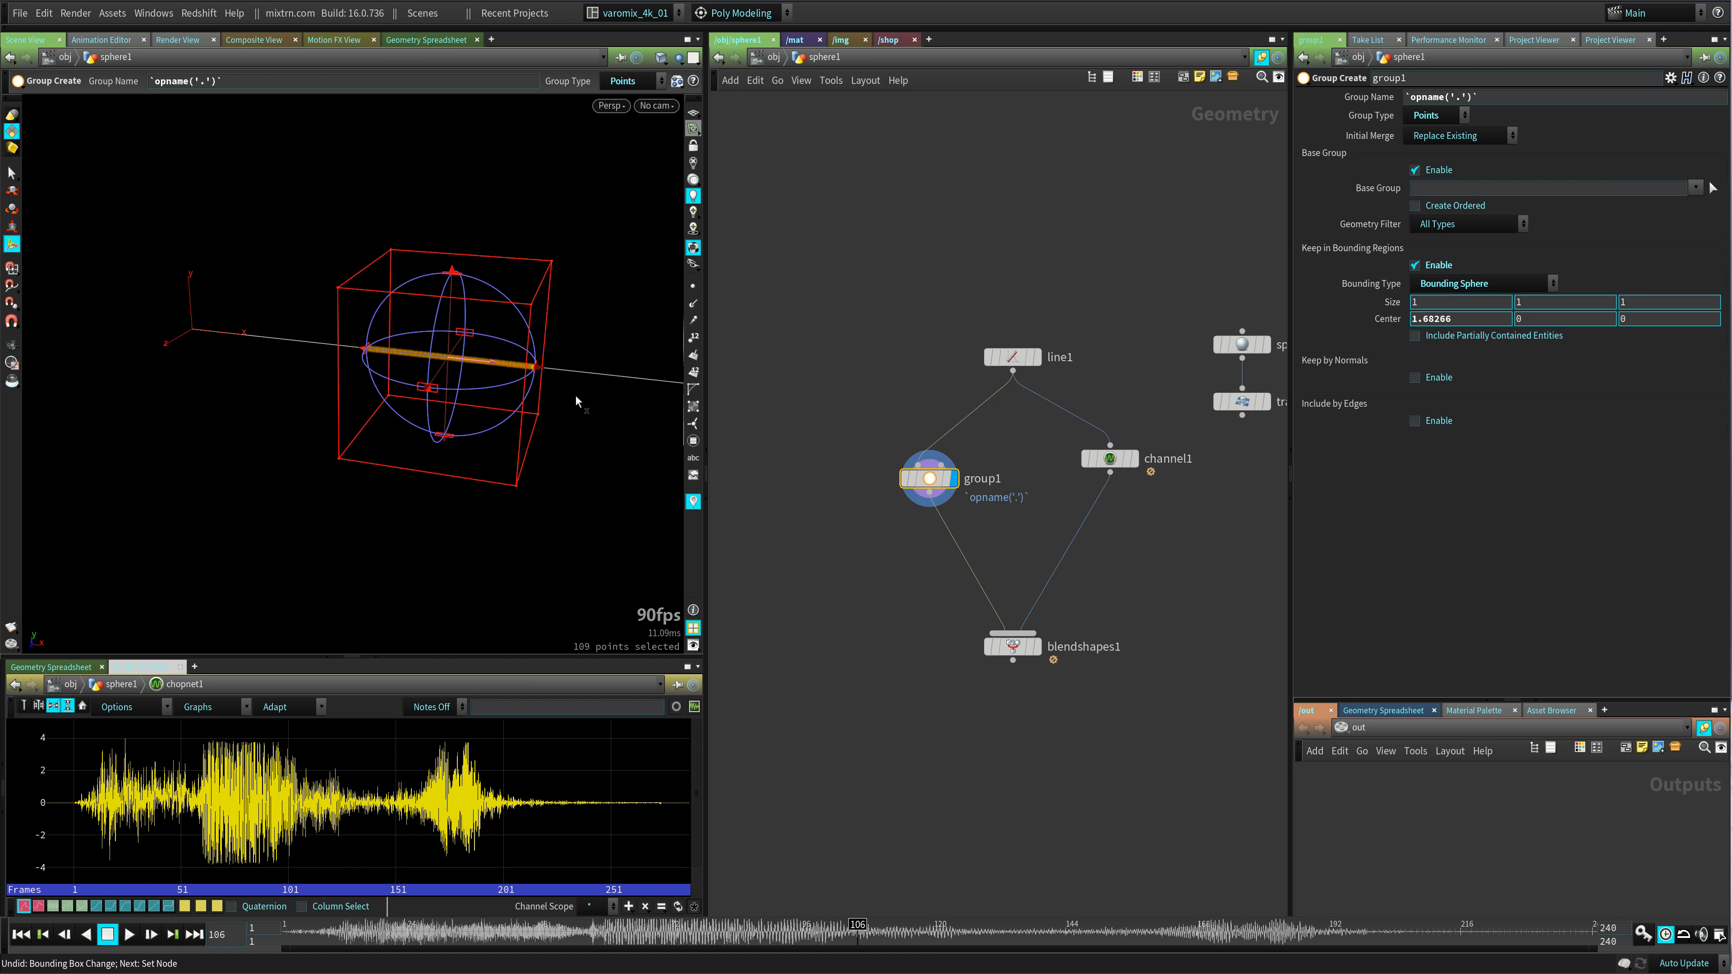
key("ctrl+z")
key("ctrl+z")
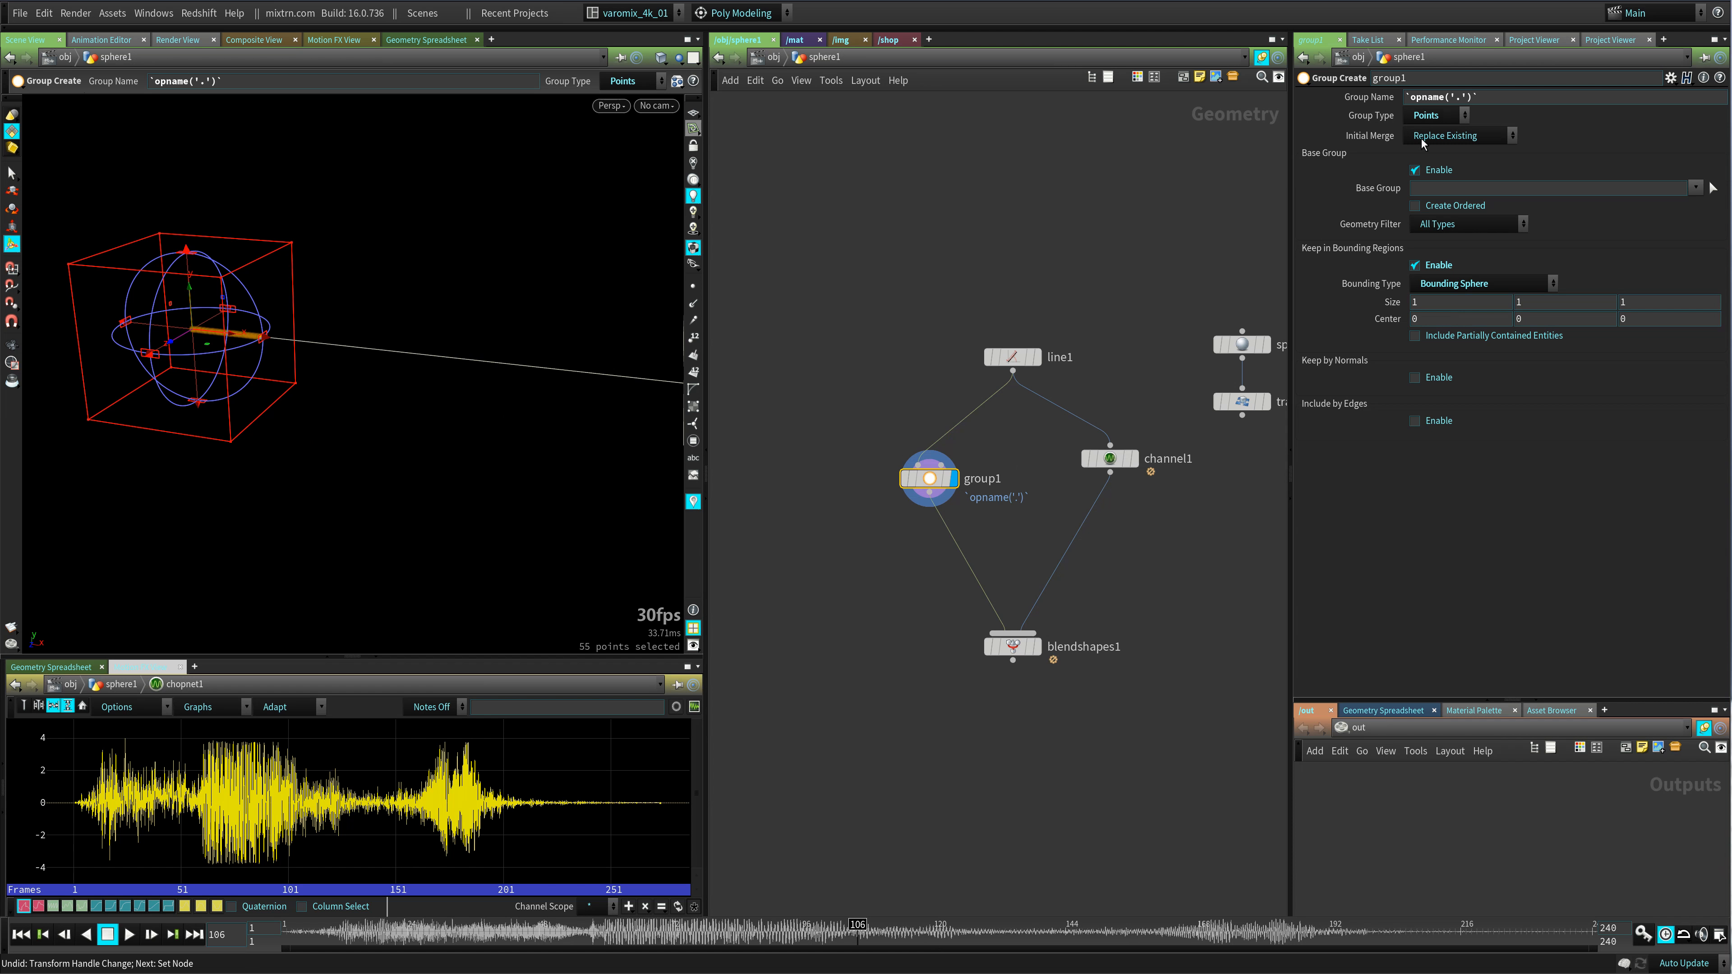
- Rename the group1 node to active_grp
double_click(992, 480)
type("a")
key("BackSpace")
key("Return")
- Display and select blendshapes1, and set its channel1 blend weight to 1
middle_click_drag(985, 601, 973, 471)
left_click(1027, 517)
left_click(1000, 518)
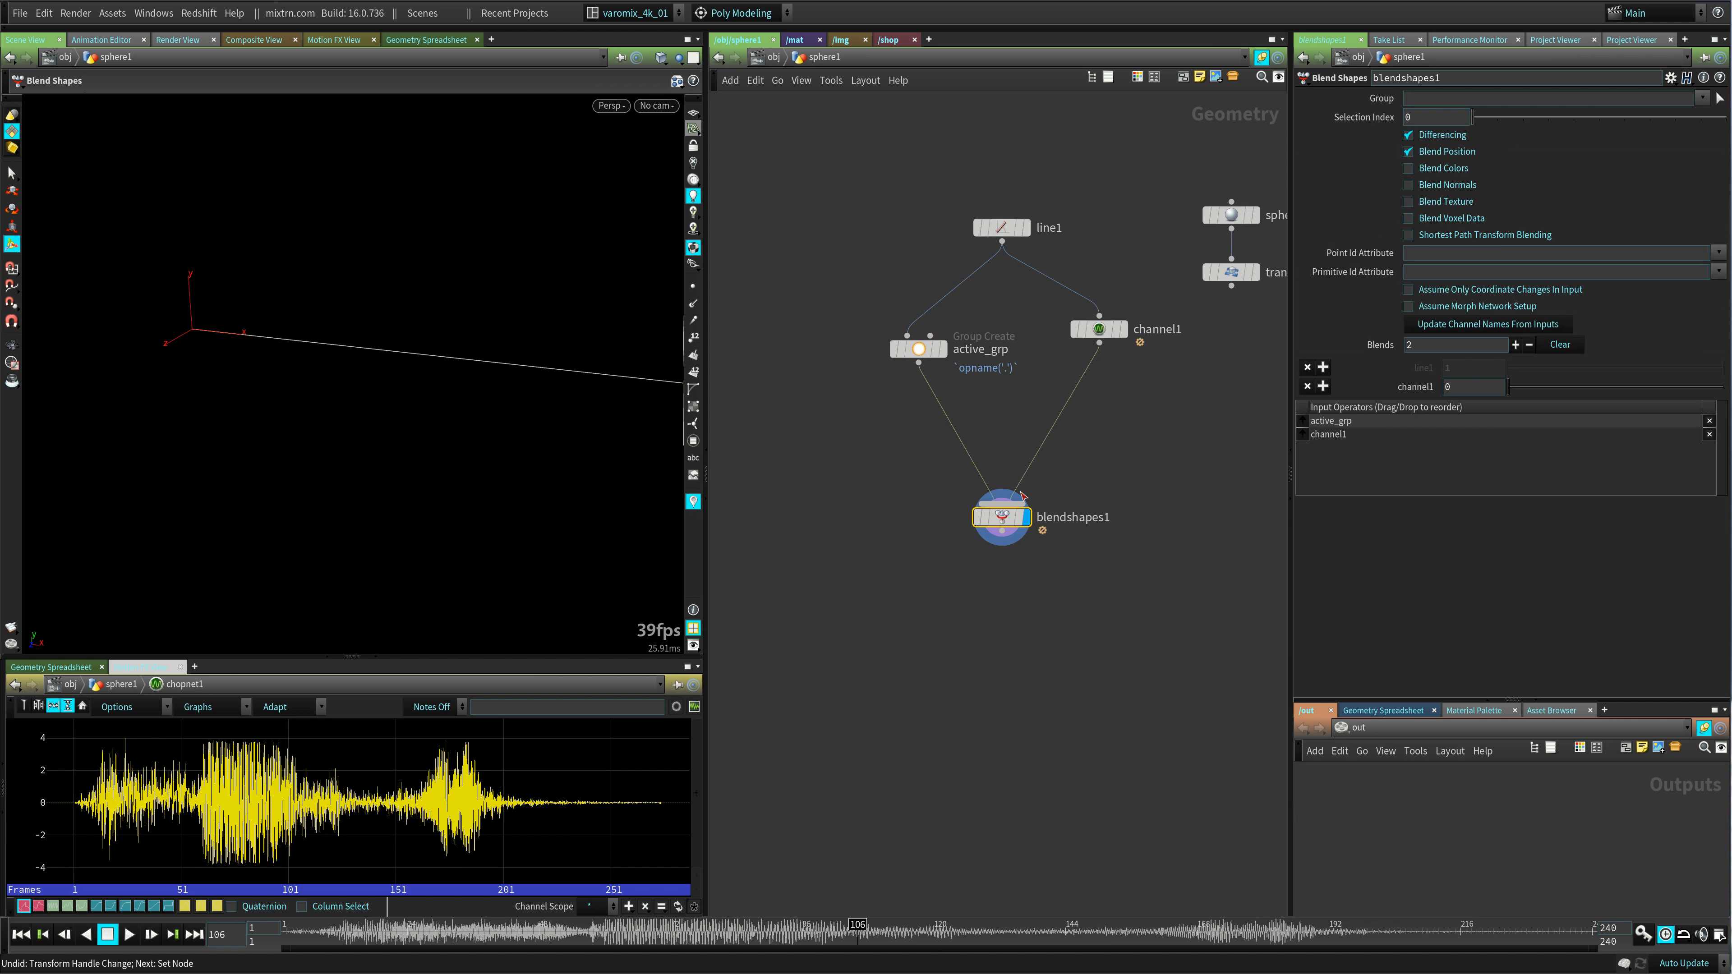
left_click_drag(1509, 388, 1727, 385)
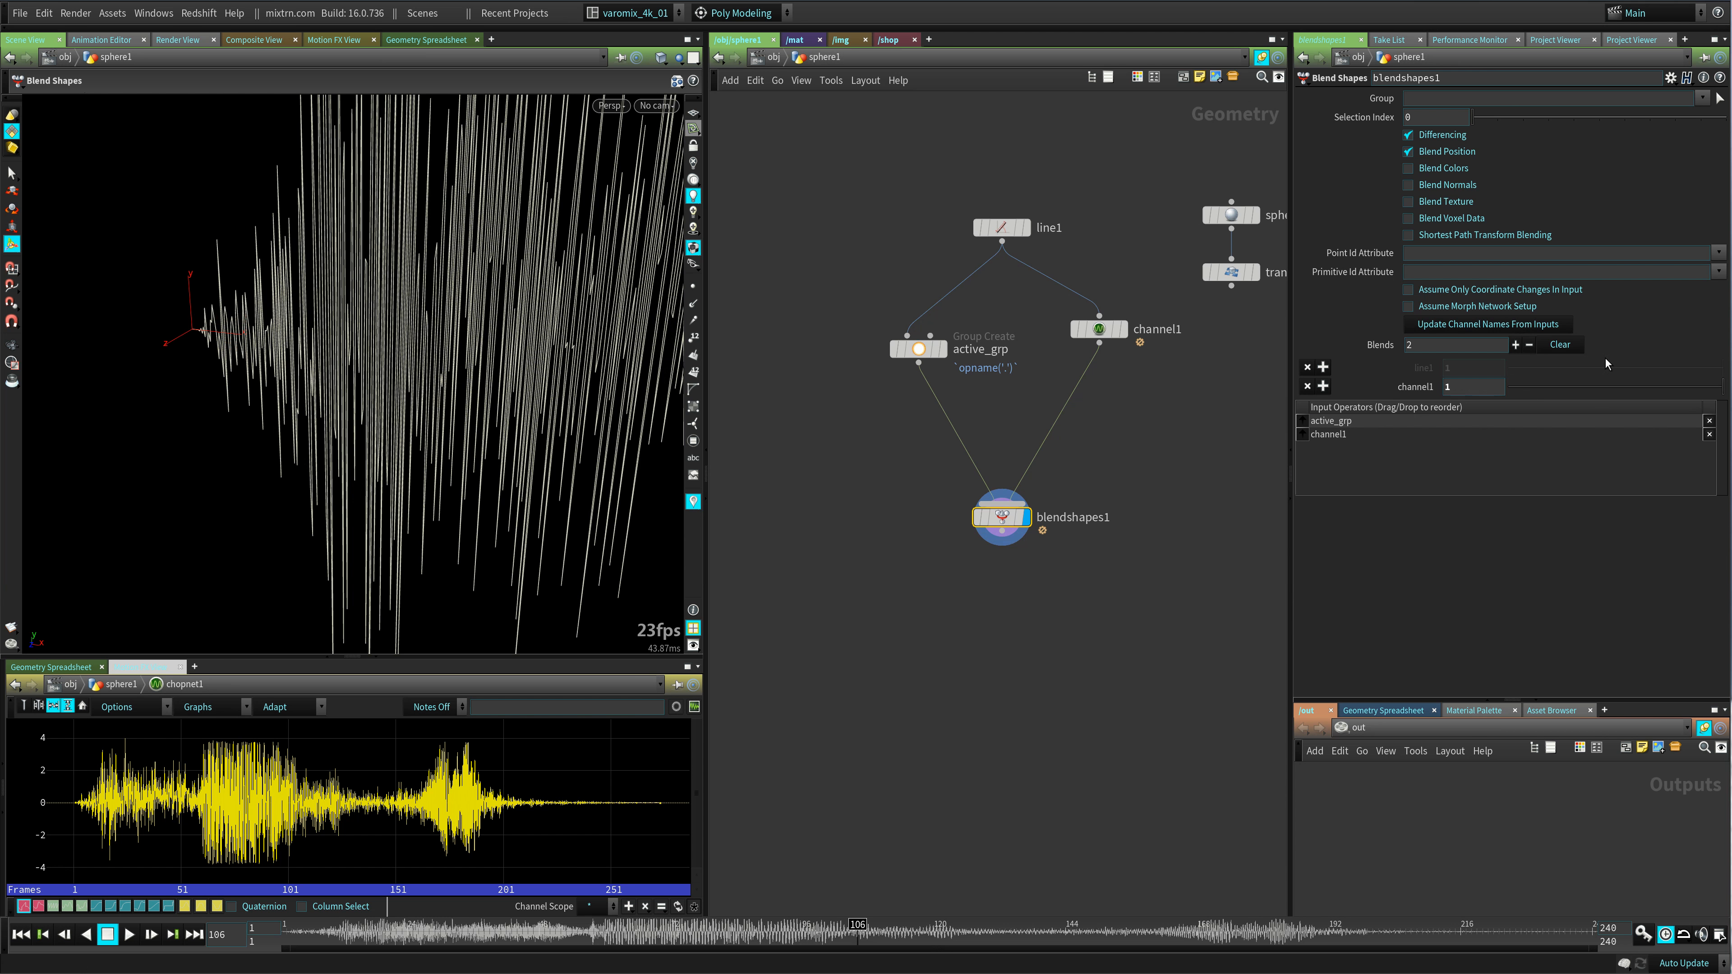
- Limit blendshapes1 to the active_grp point group and save the scene
left_click(1705, 97)
left_click(1709, 115)
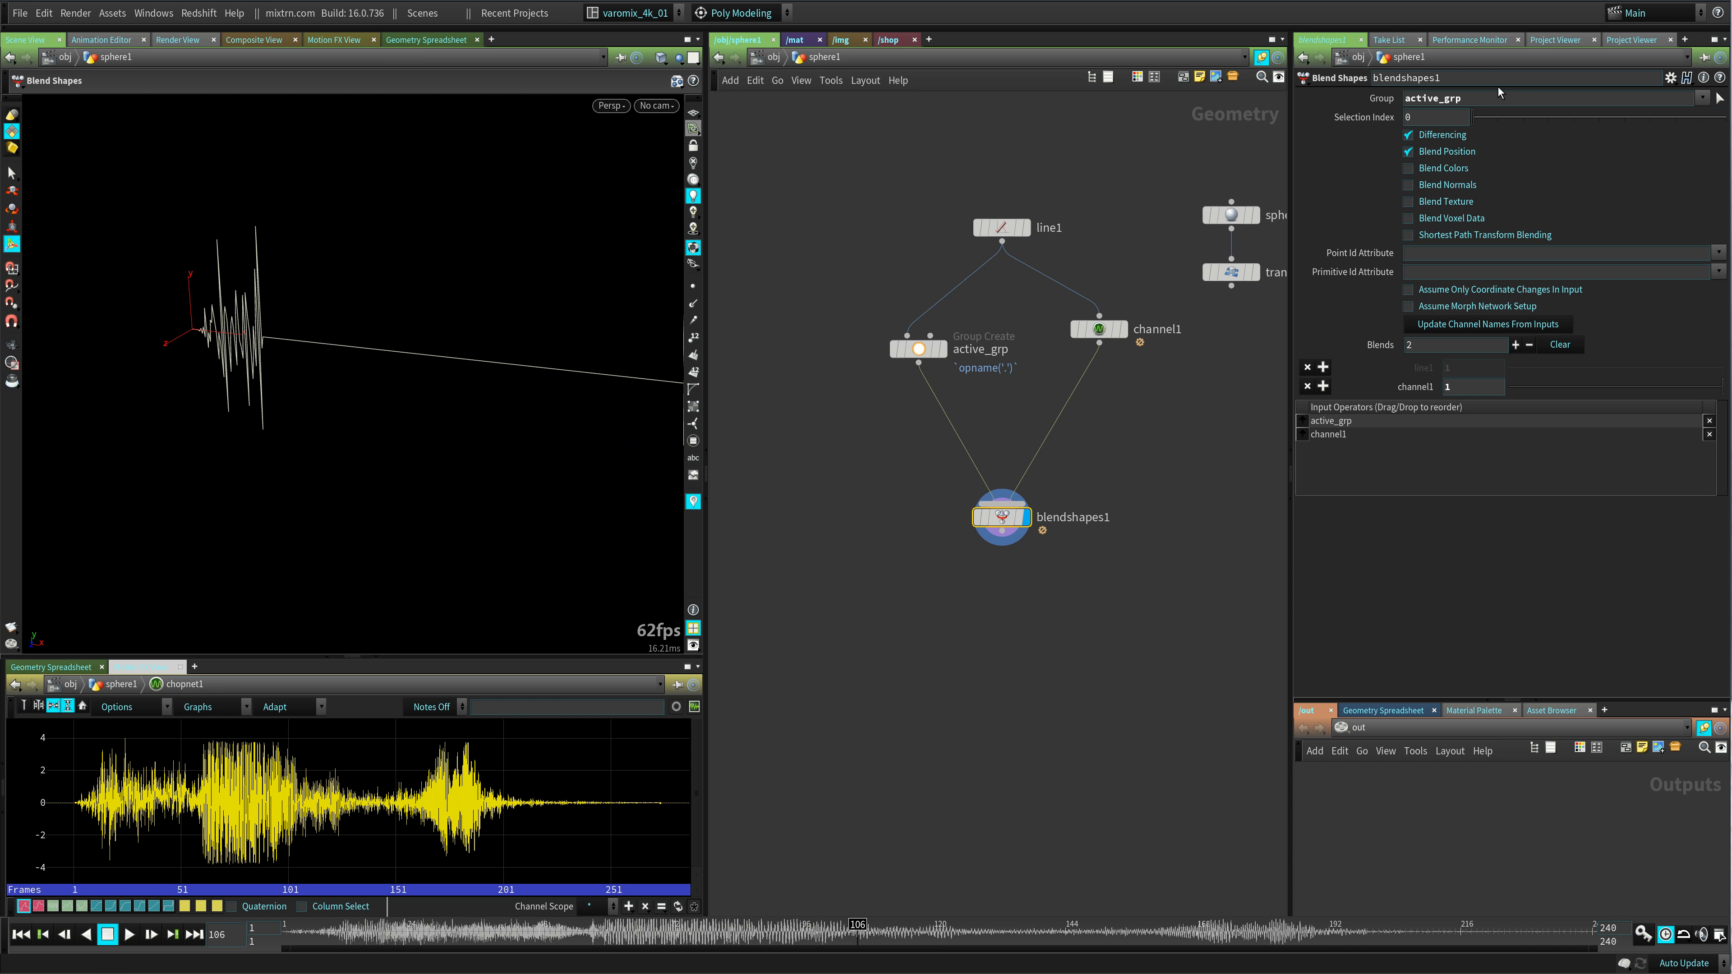
key("Escape")
left_click_drag(460, 503, 305, 470)
key("Return")
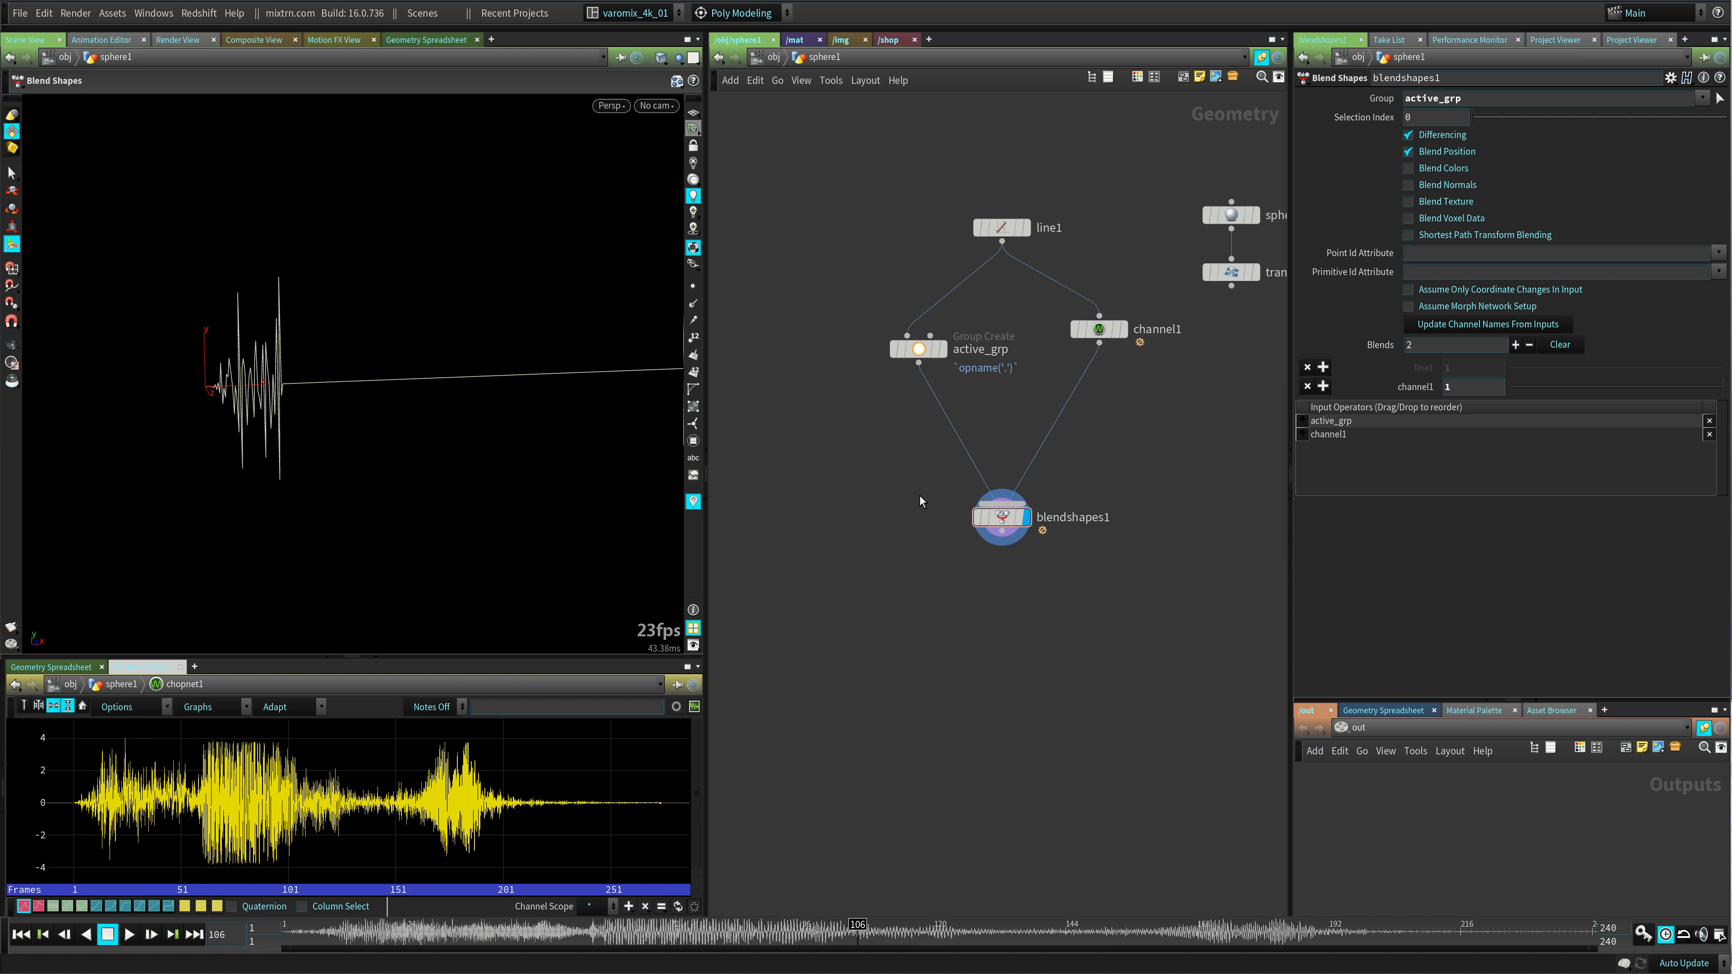
key("ctrl+s")
- Set a keyframe at frame 1 on active_grp's bounding-sphere Center X with value 0
left_click(919, 349)
key("Escape")
left_click_drag(334, 580, 204, 501)
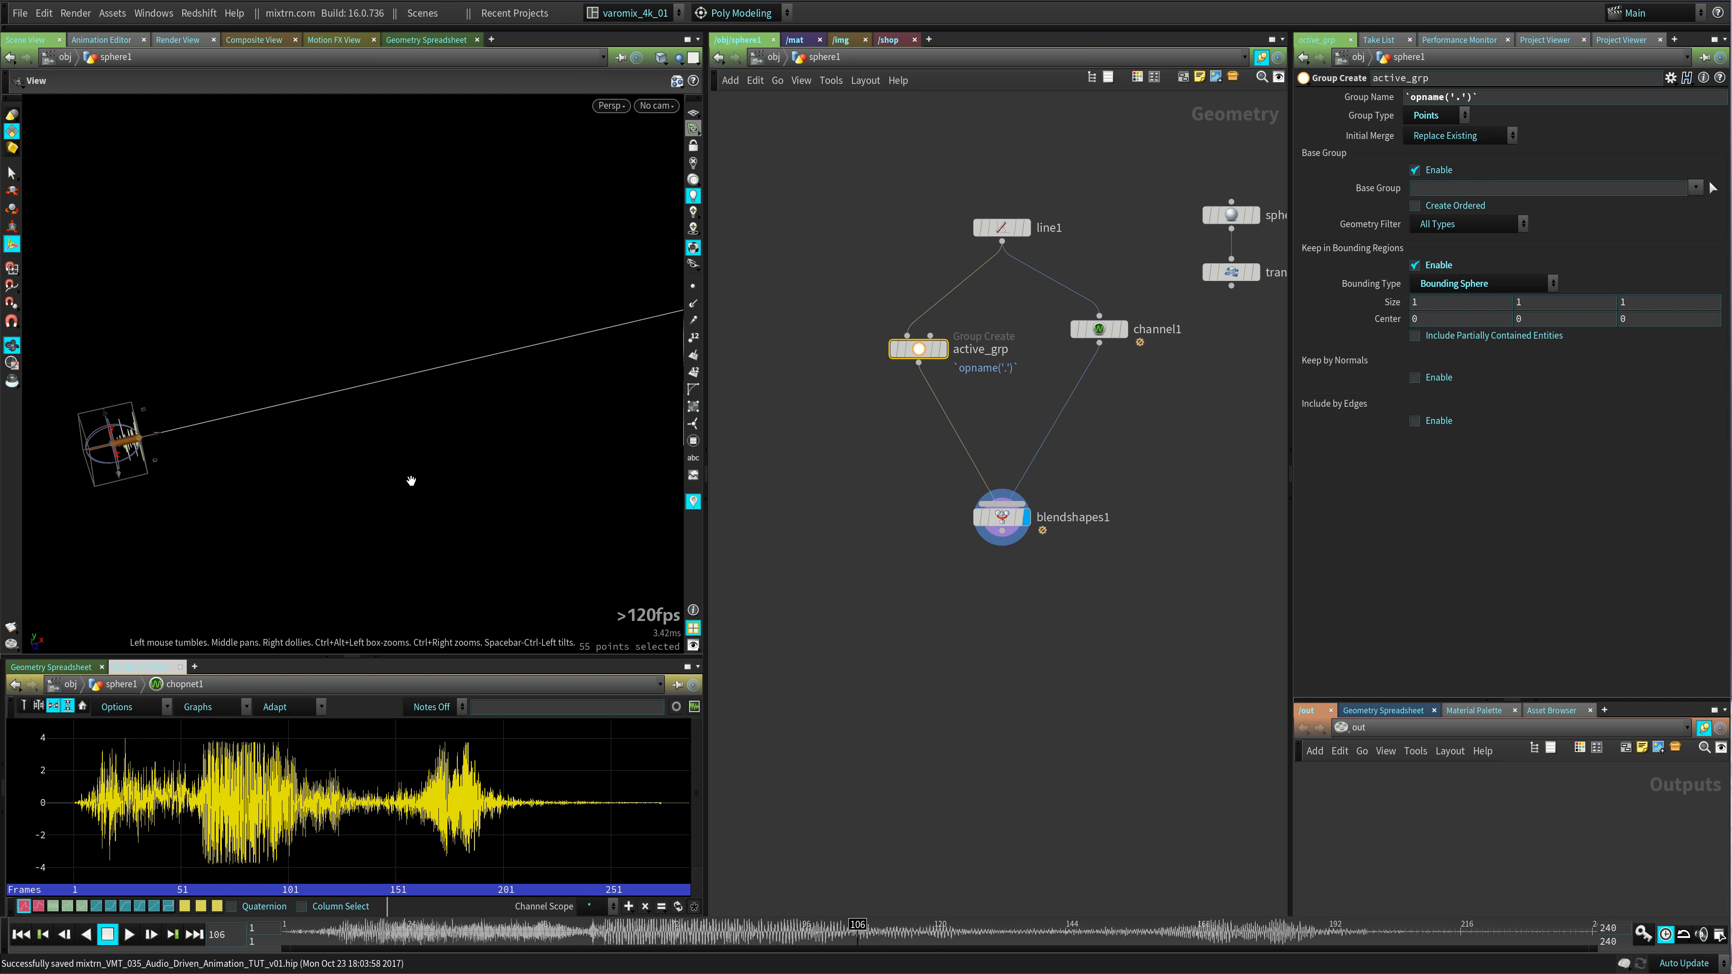
middle_click_drag(410, 479, 224, 537, "alt")
right_click_drag(225, 538, 224, 580, "alt")
middle_click_drag(430, 419, 530, 336, "alt")
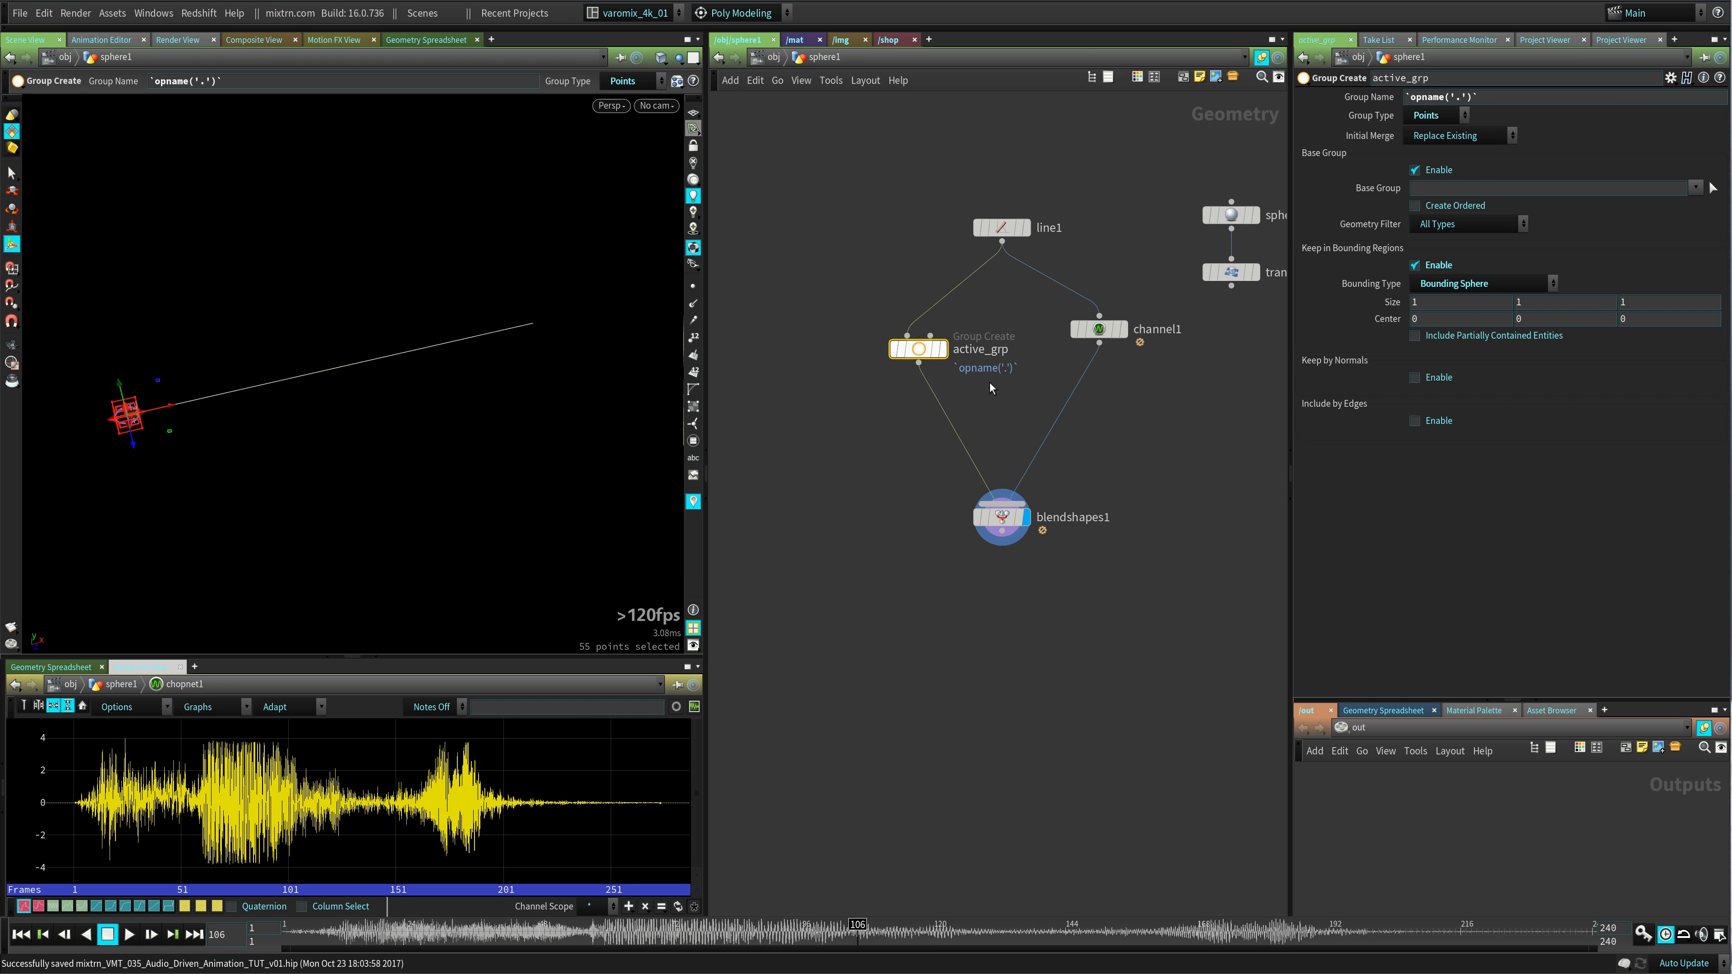
left_click(1419, 319, "alt")
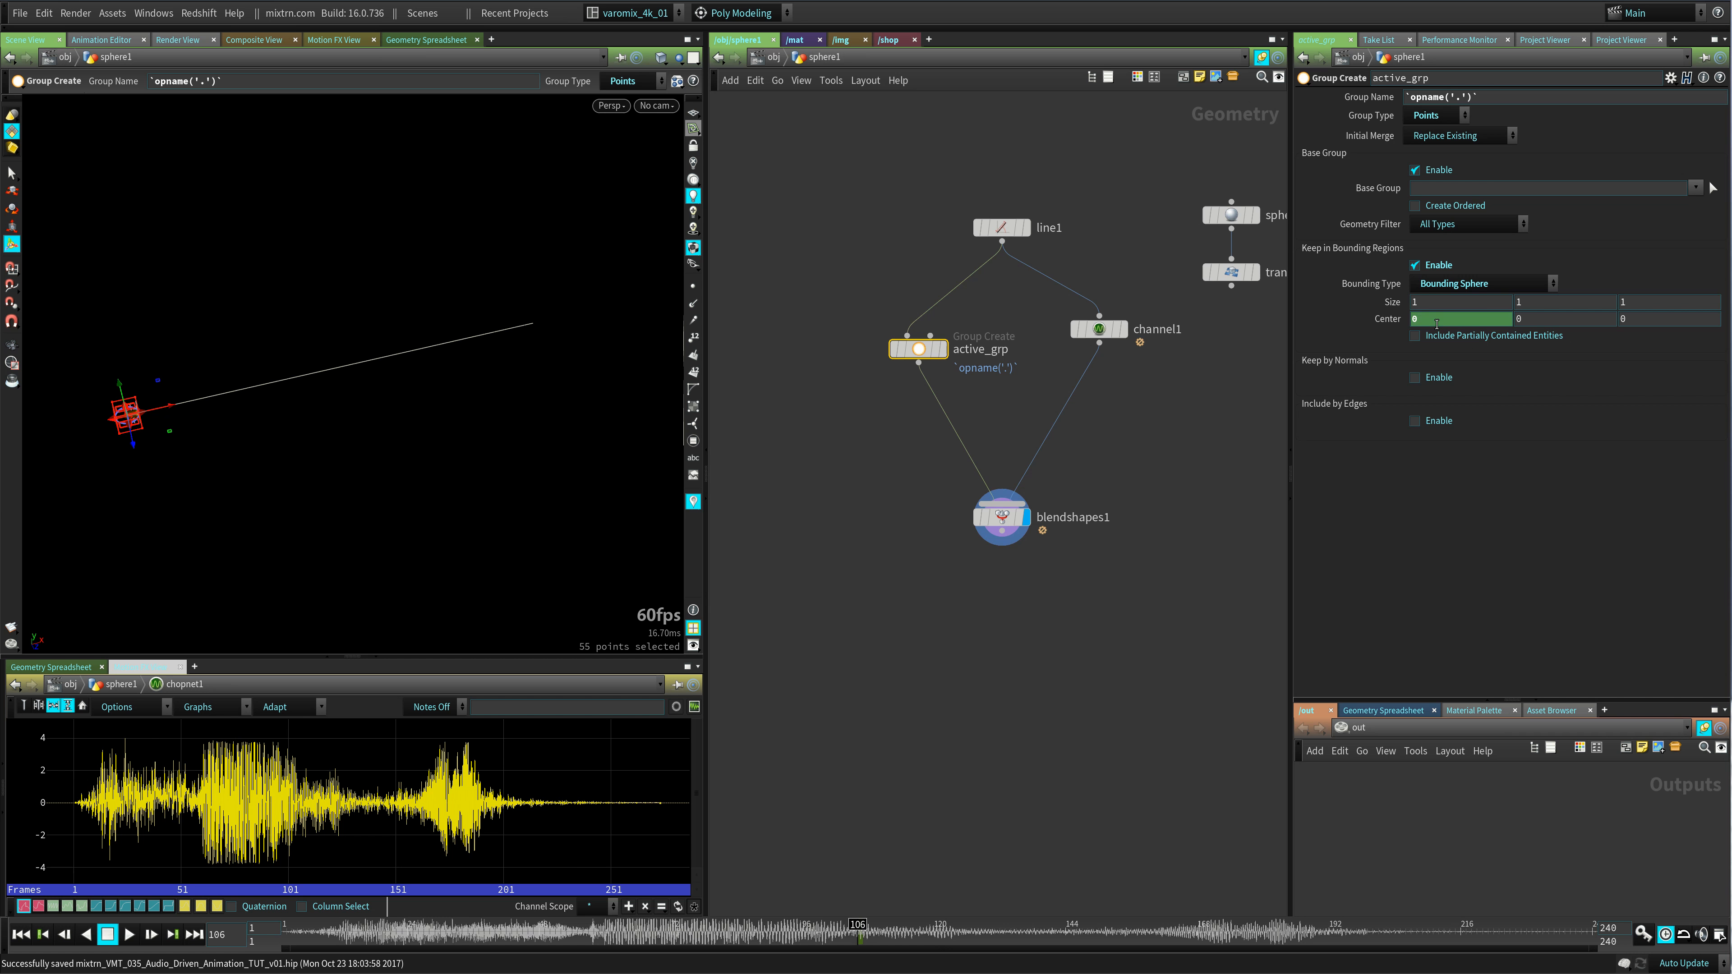
left_click_drag(316, 939, 229, 937)
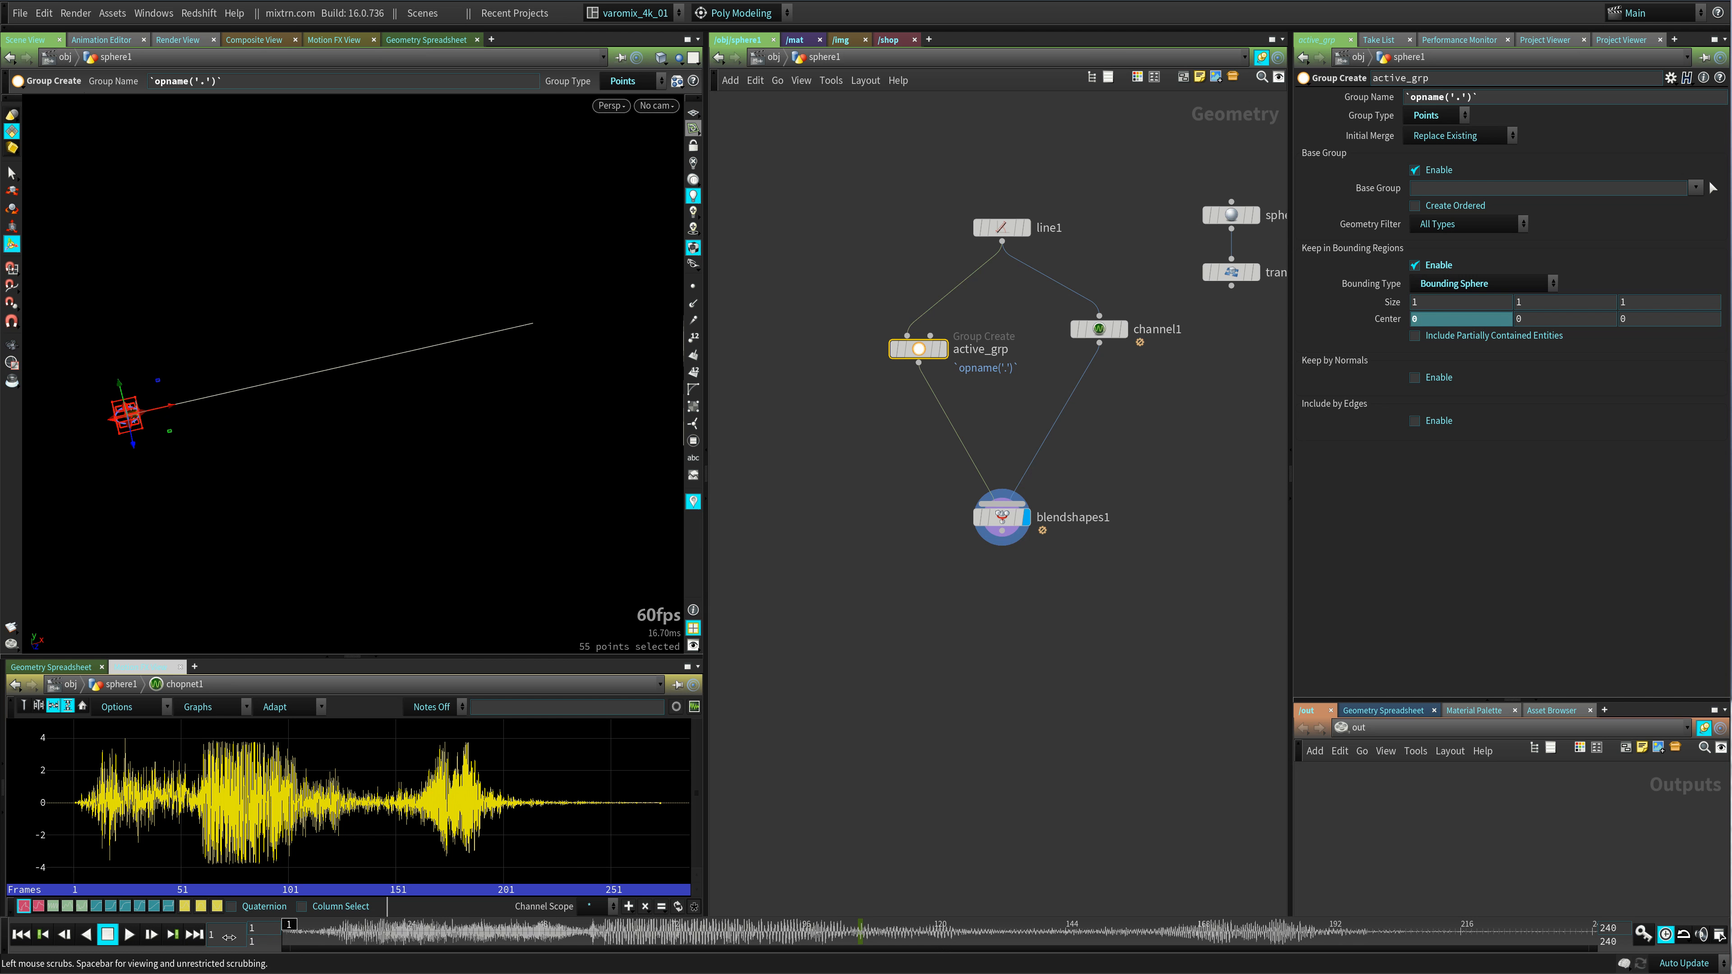
key("ctrl+z")
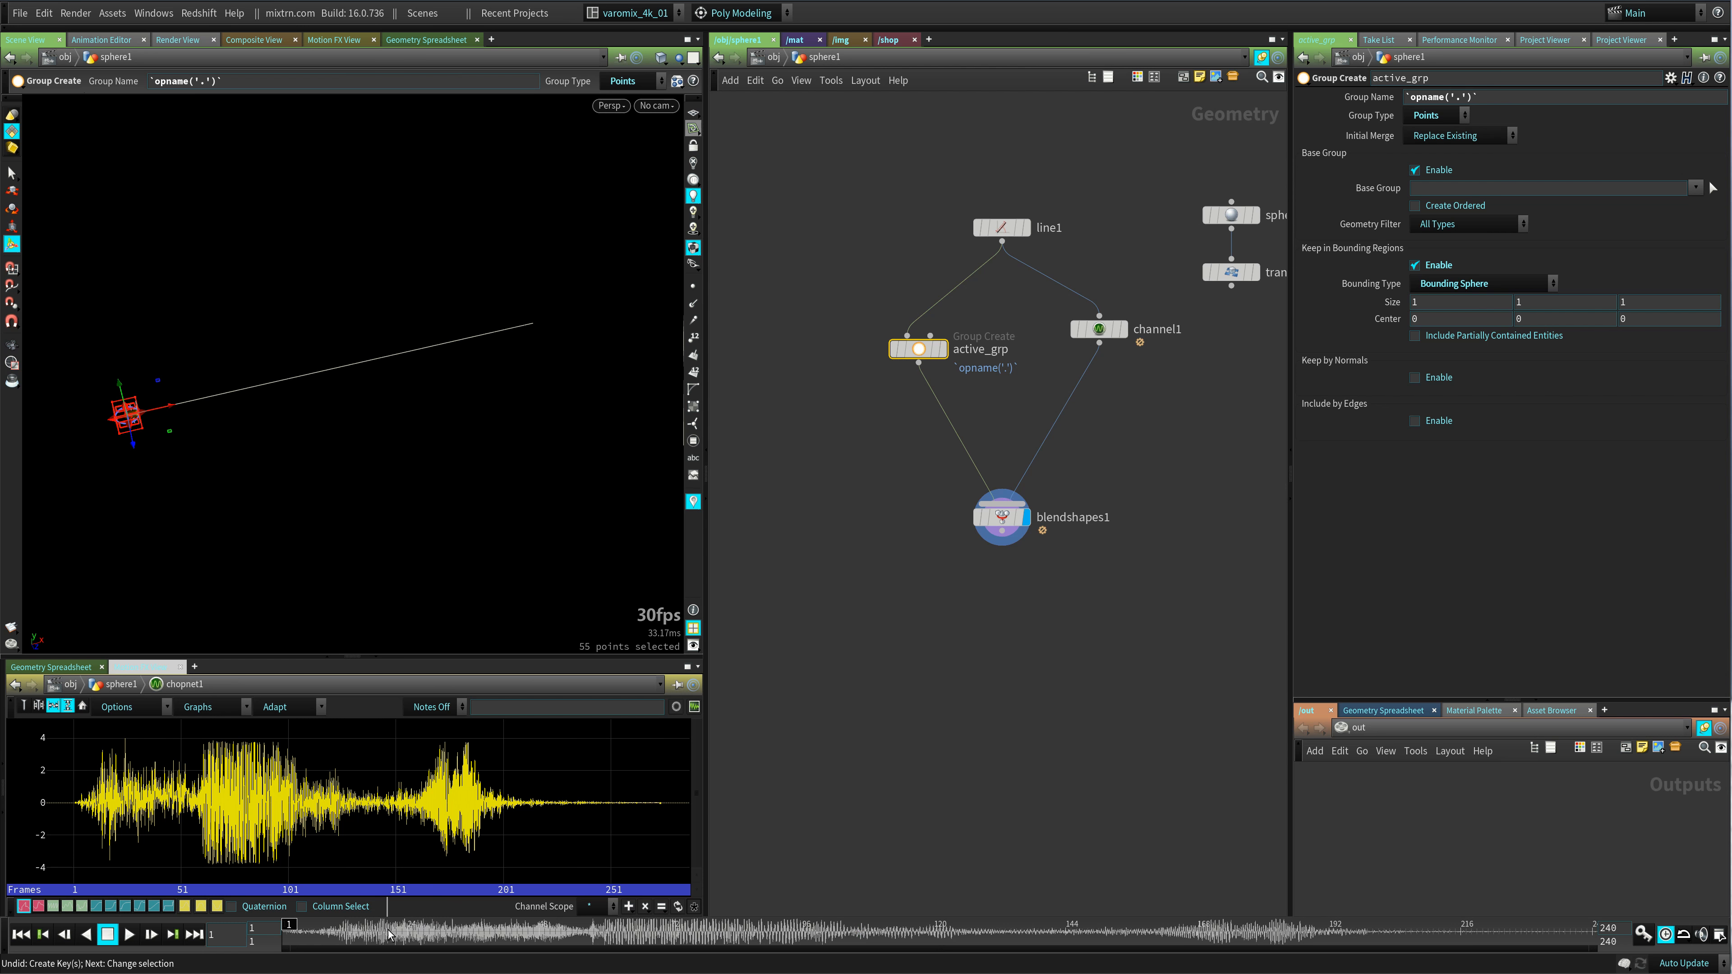
left_click(1439, 323, "alt")
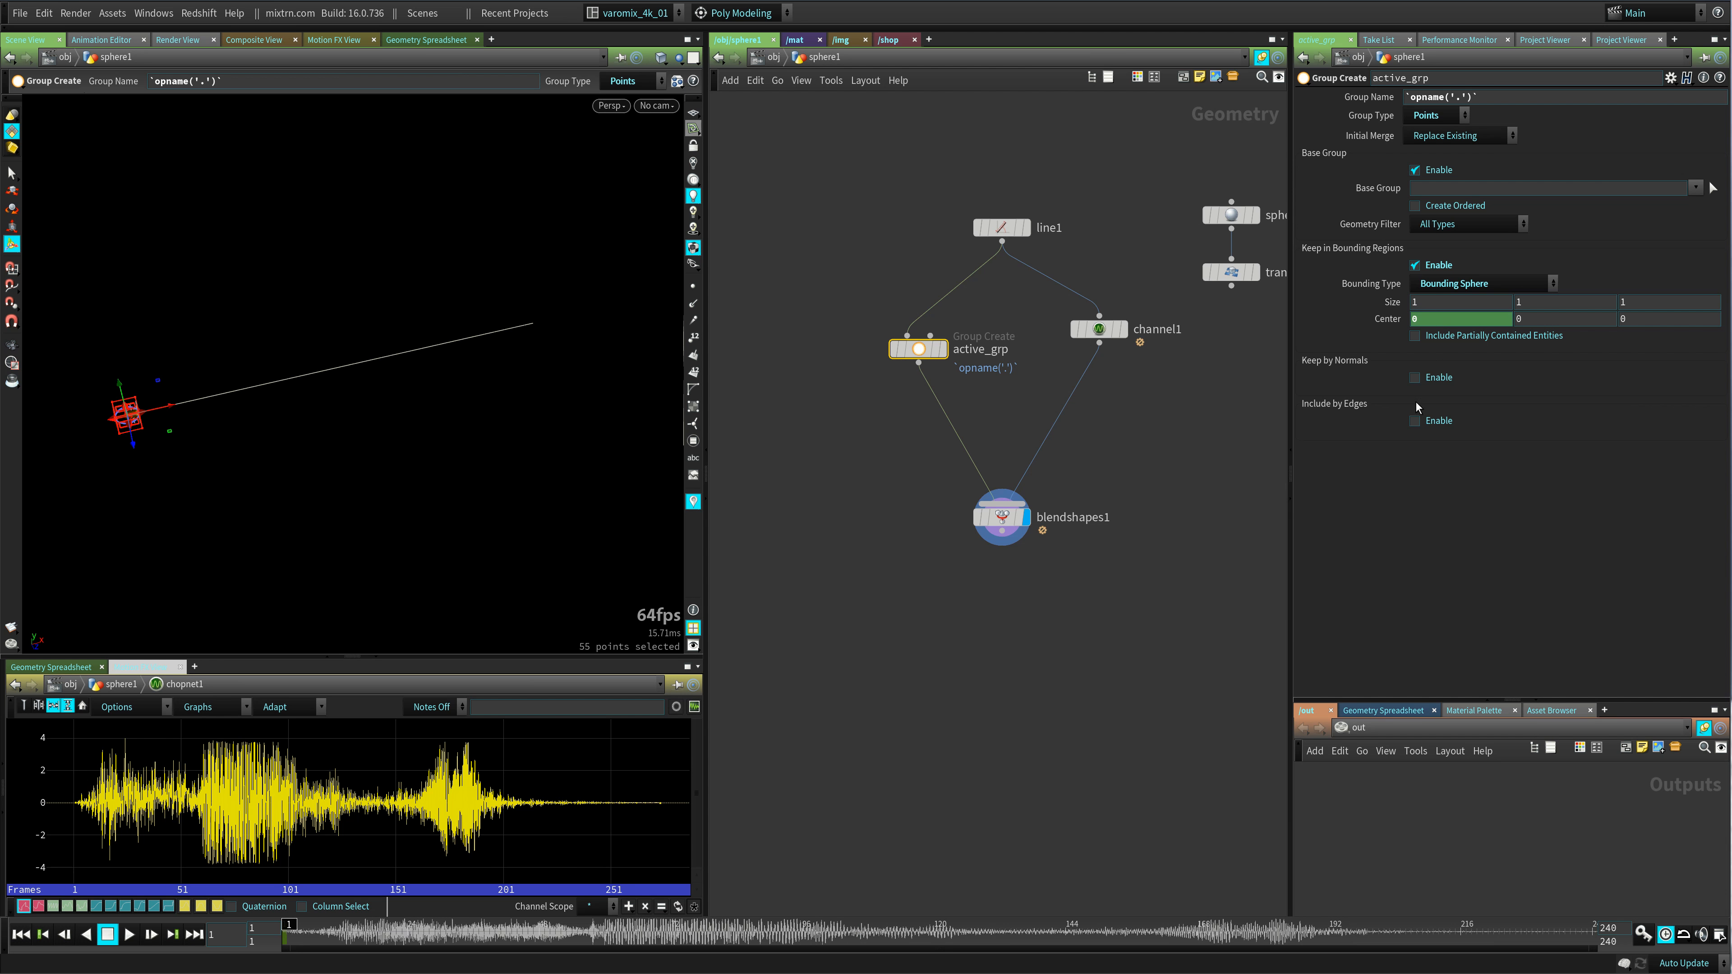
- Go to frame 215, set active_grp's Center X to 20 to match line1's length, and keyframe it
left_click_drag(1338, 931, 1421, 929)
left_click(1007, 232)
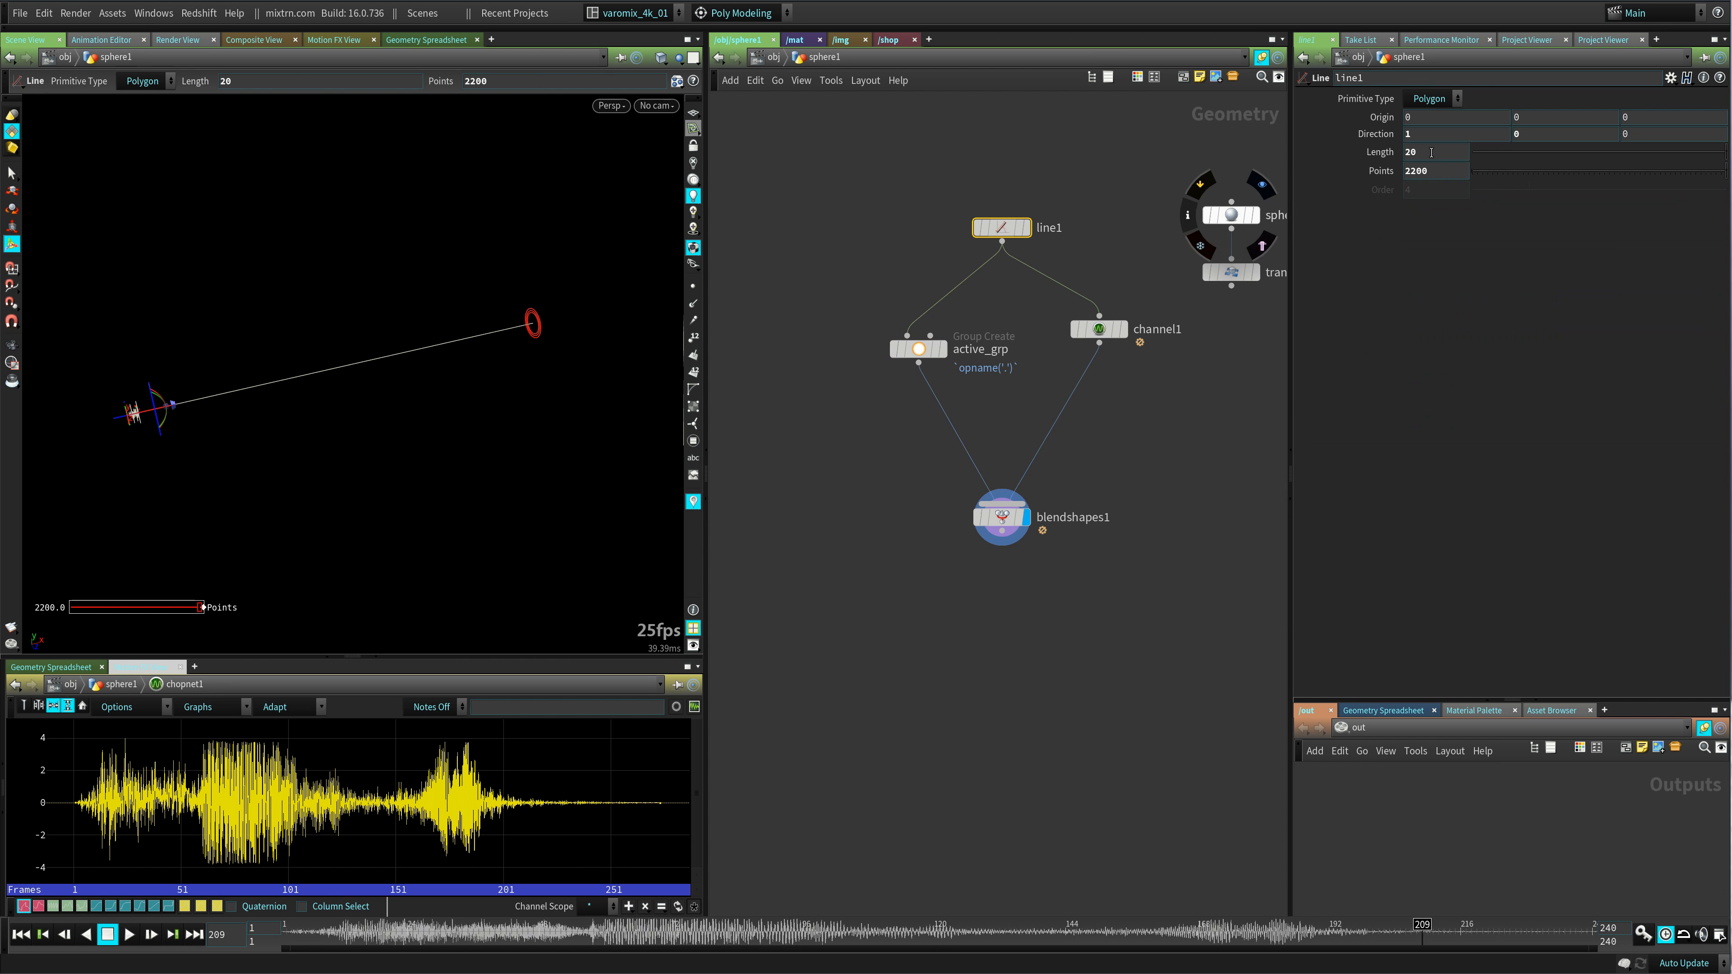
left_click_drag(1420, 934, 1456, 933)
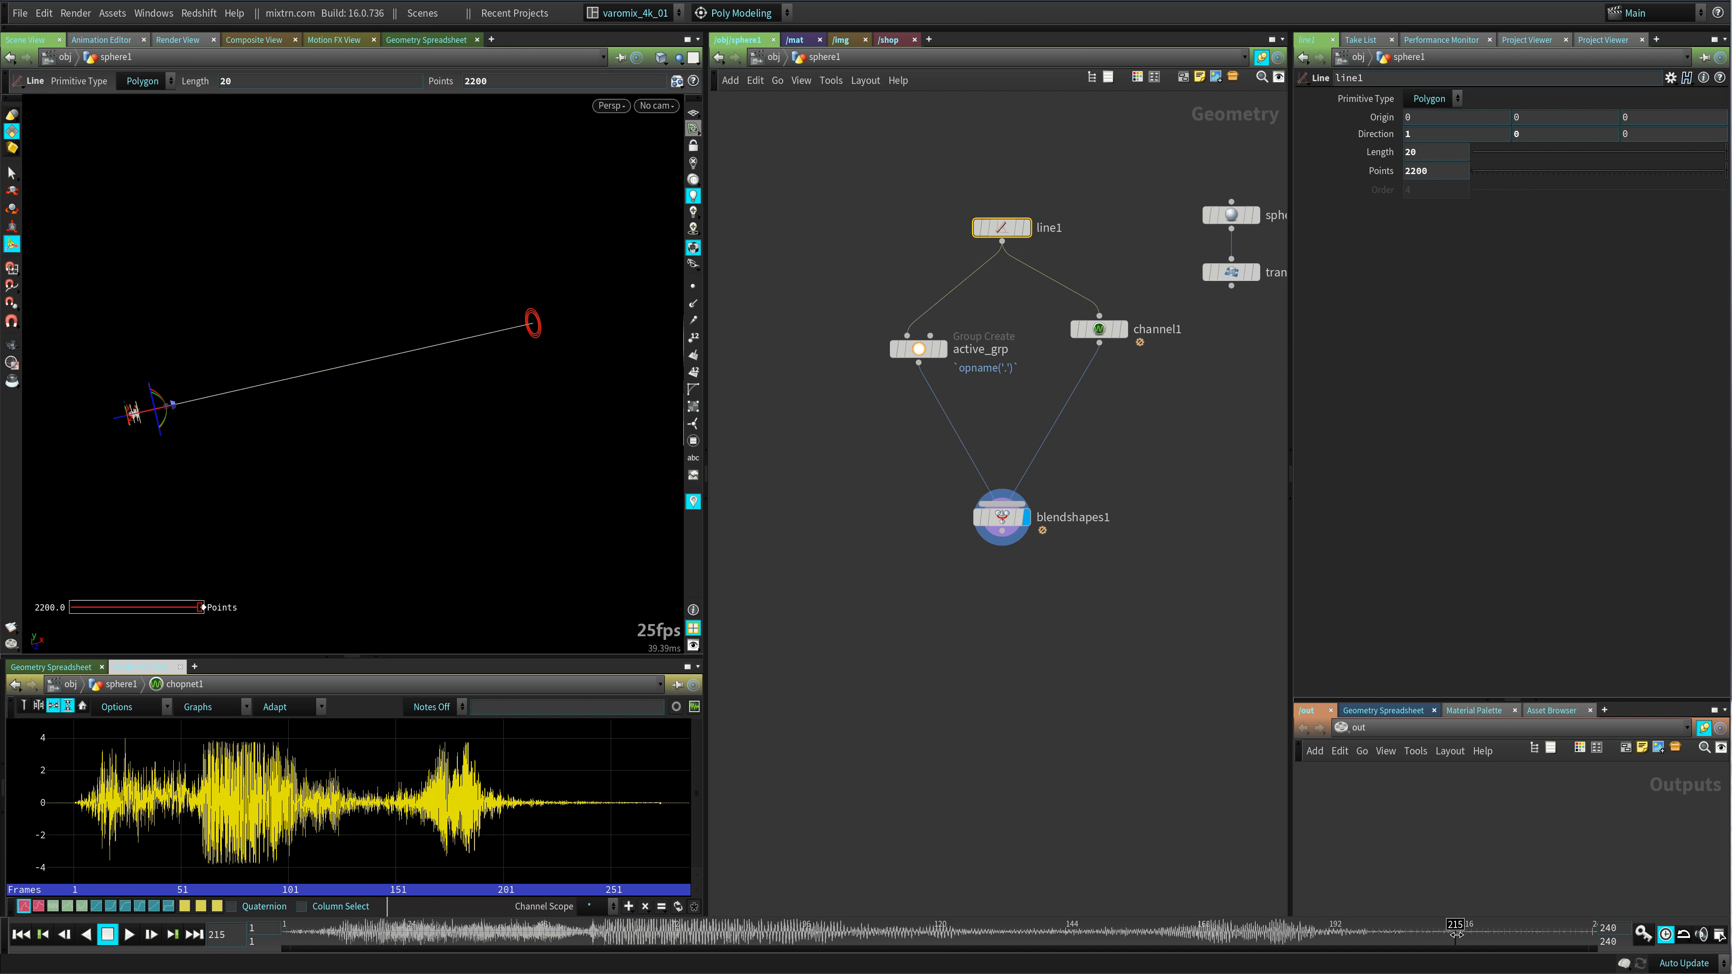
left_click(931, 349)
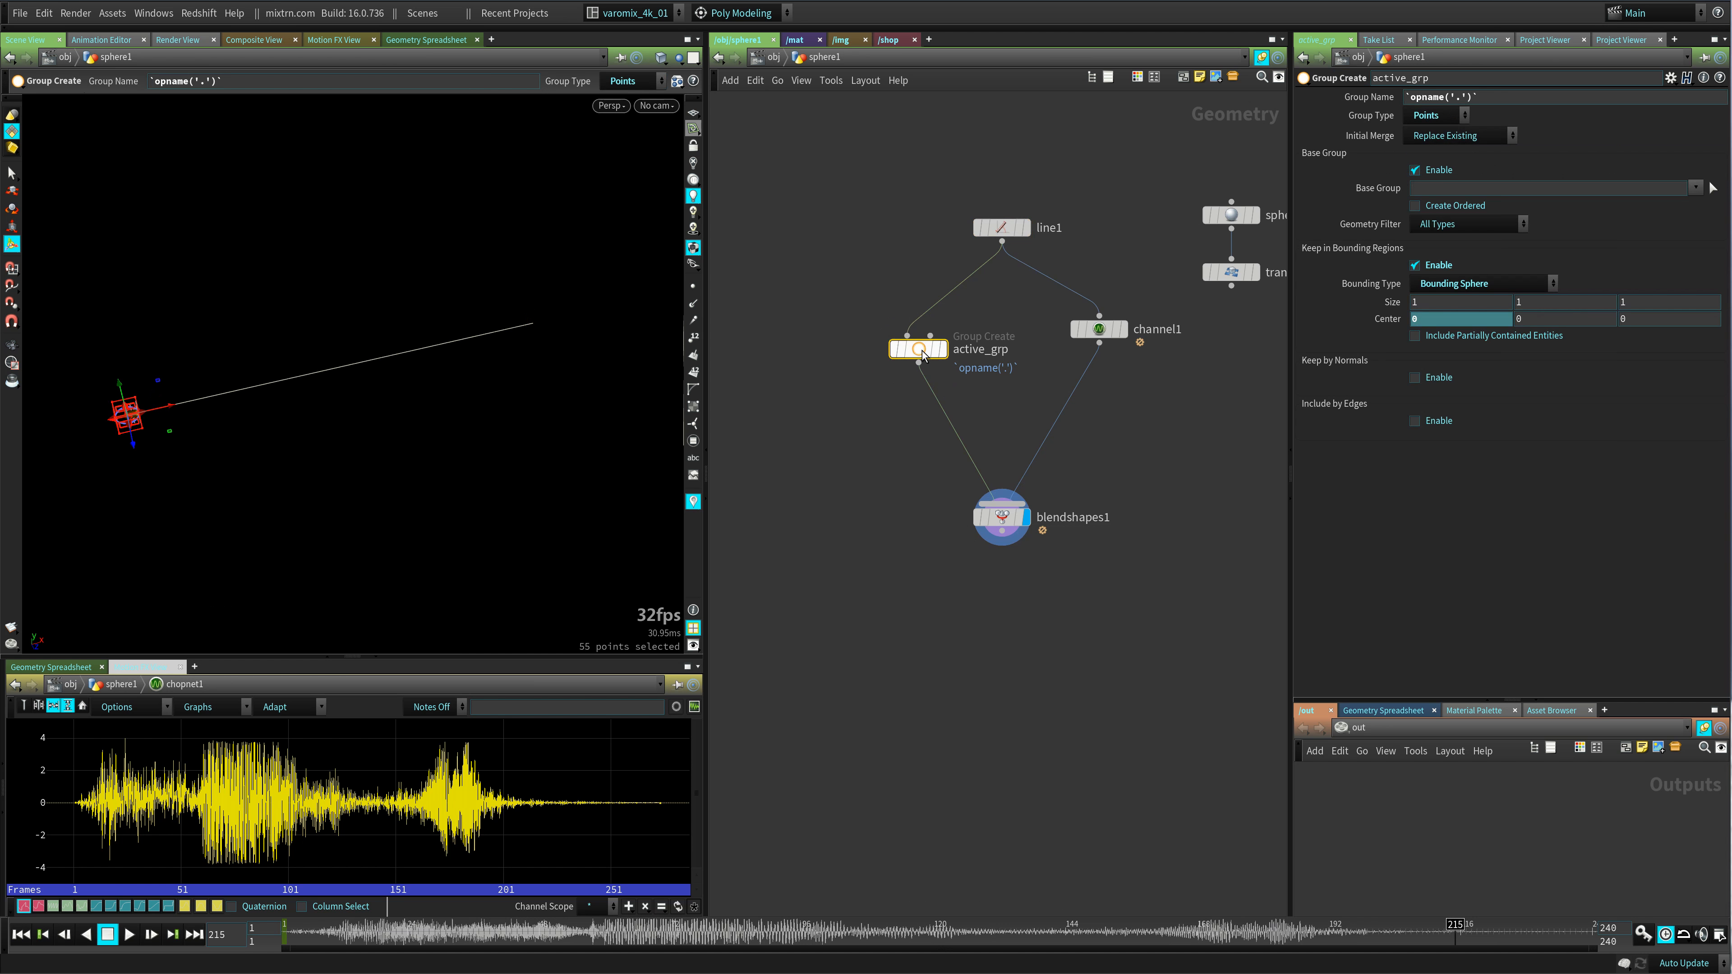
left_click_drag(1460, 936, 1477, 930)
middle_click(1432, 318)
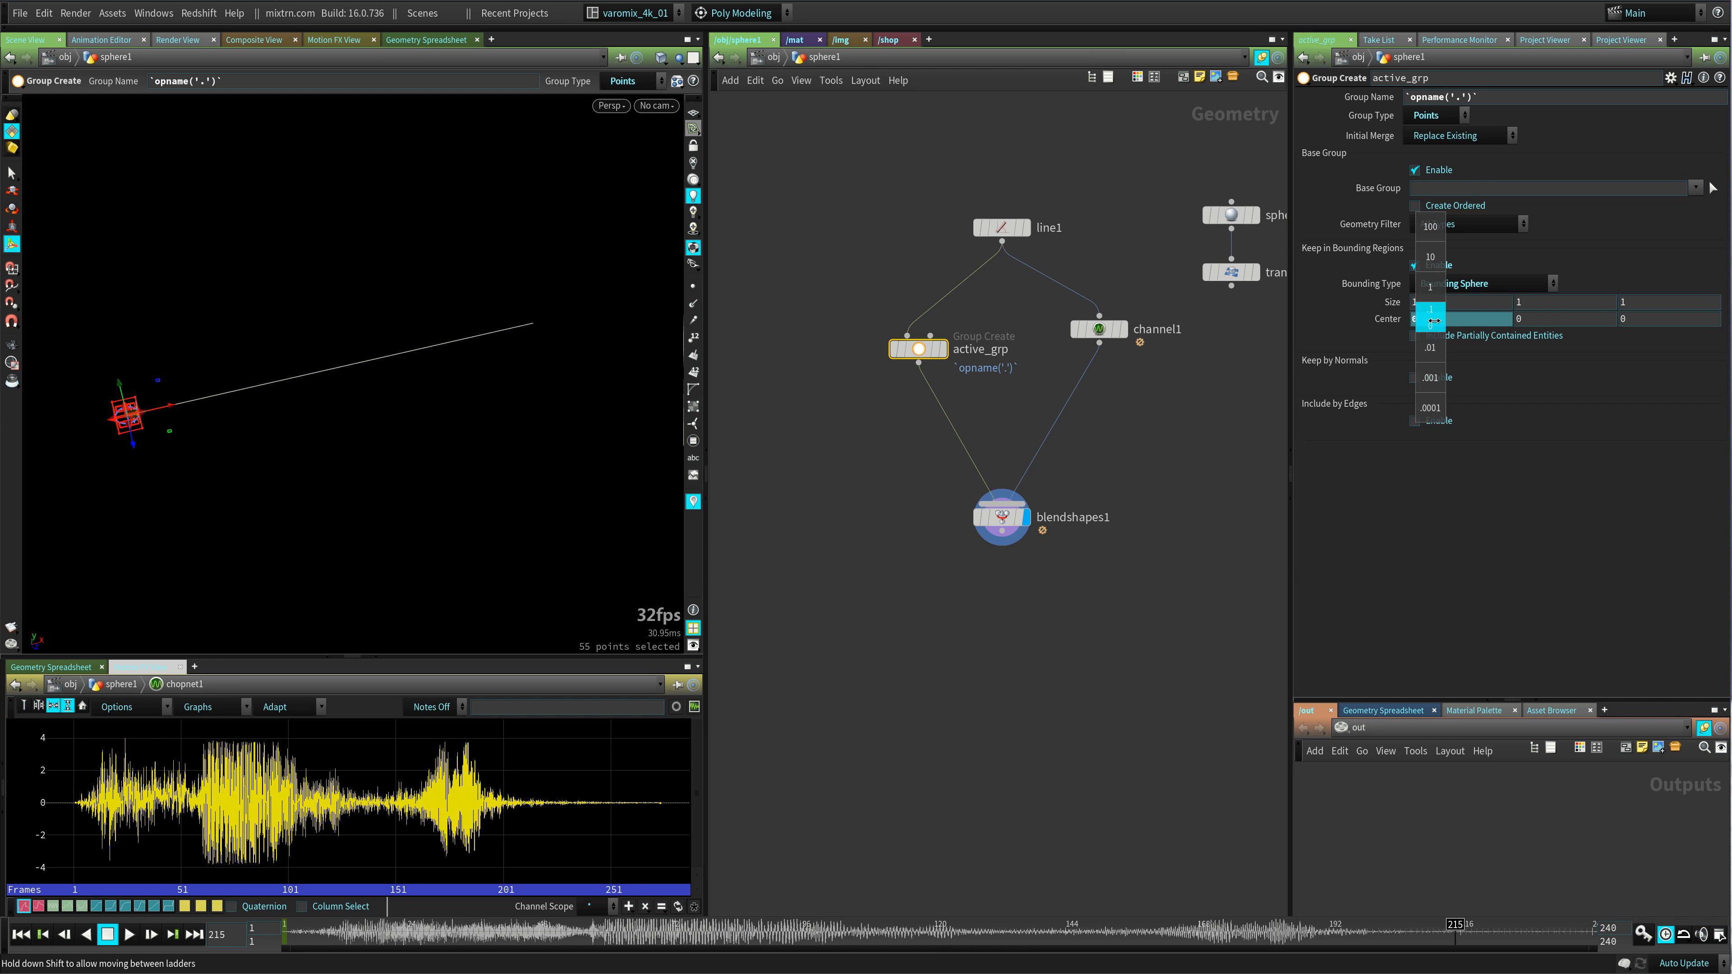
left_click(991, 233)
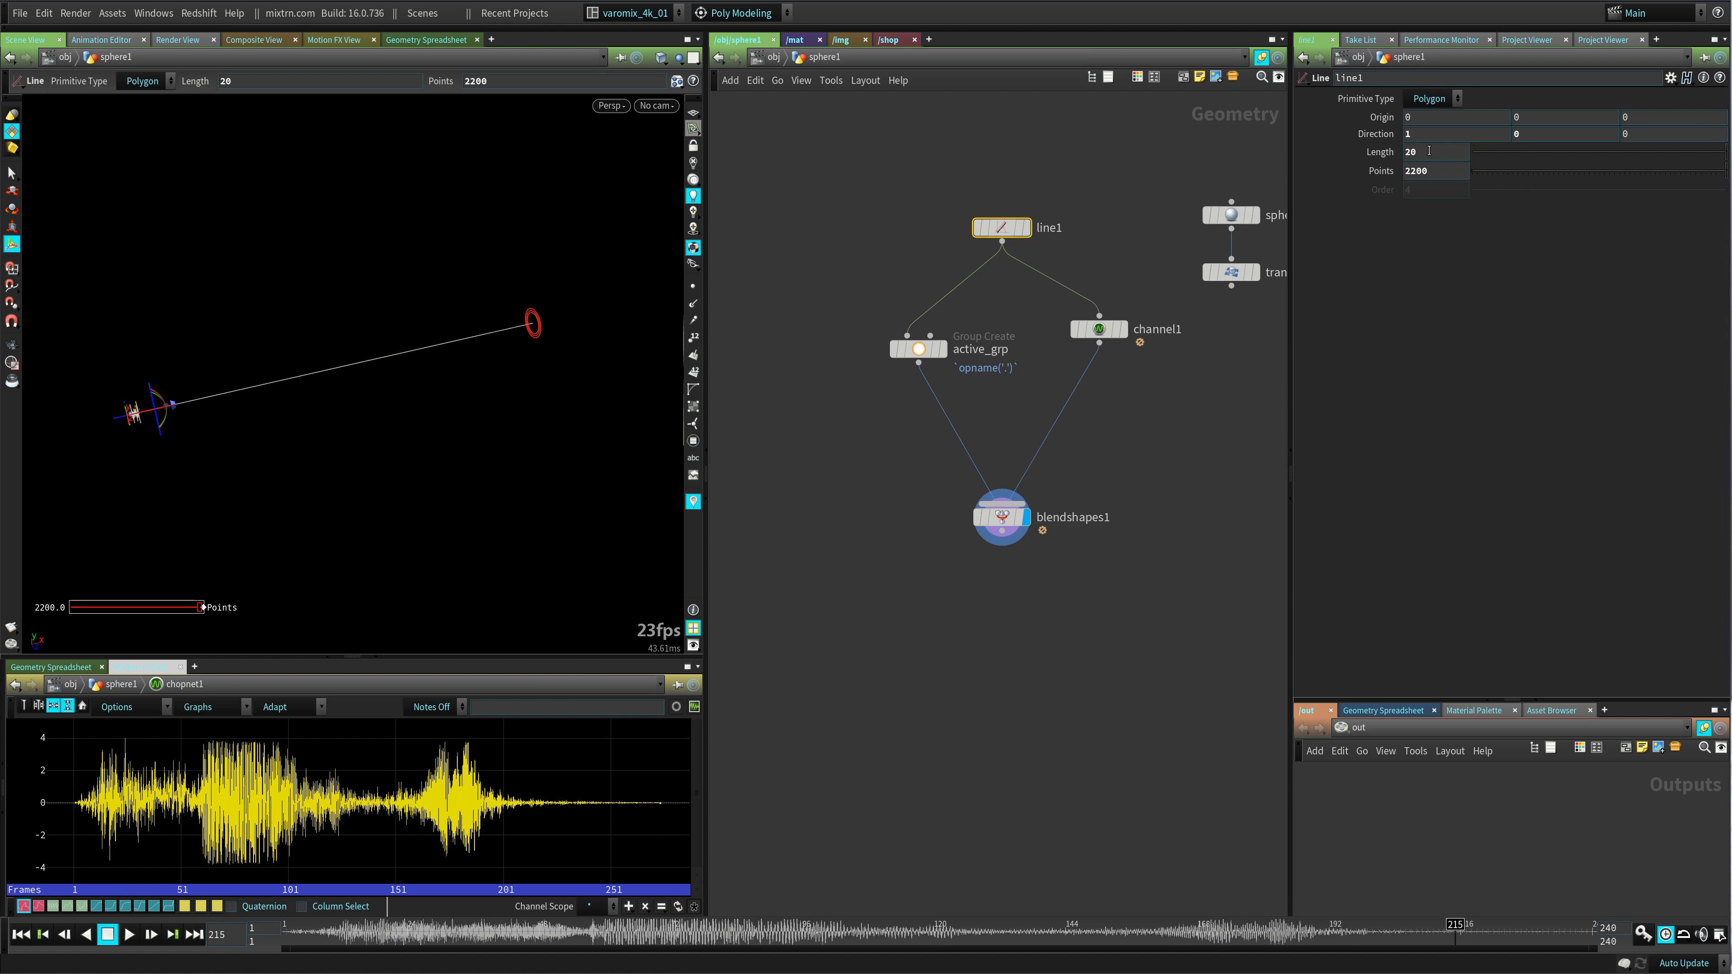
left_click_drag(922, 350, 927, 350)
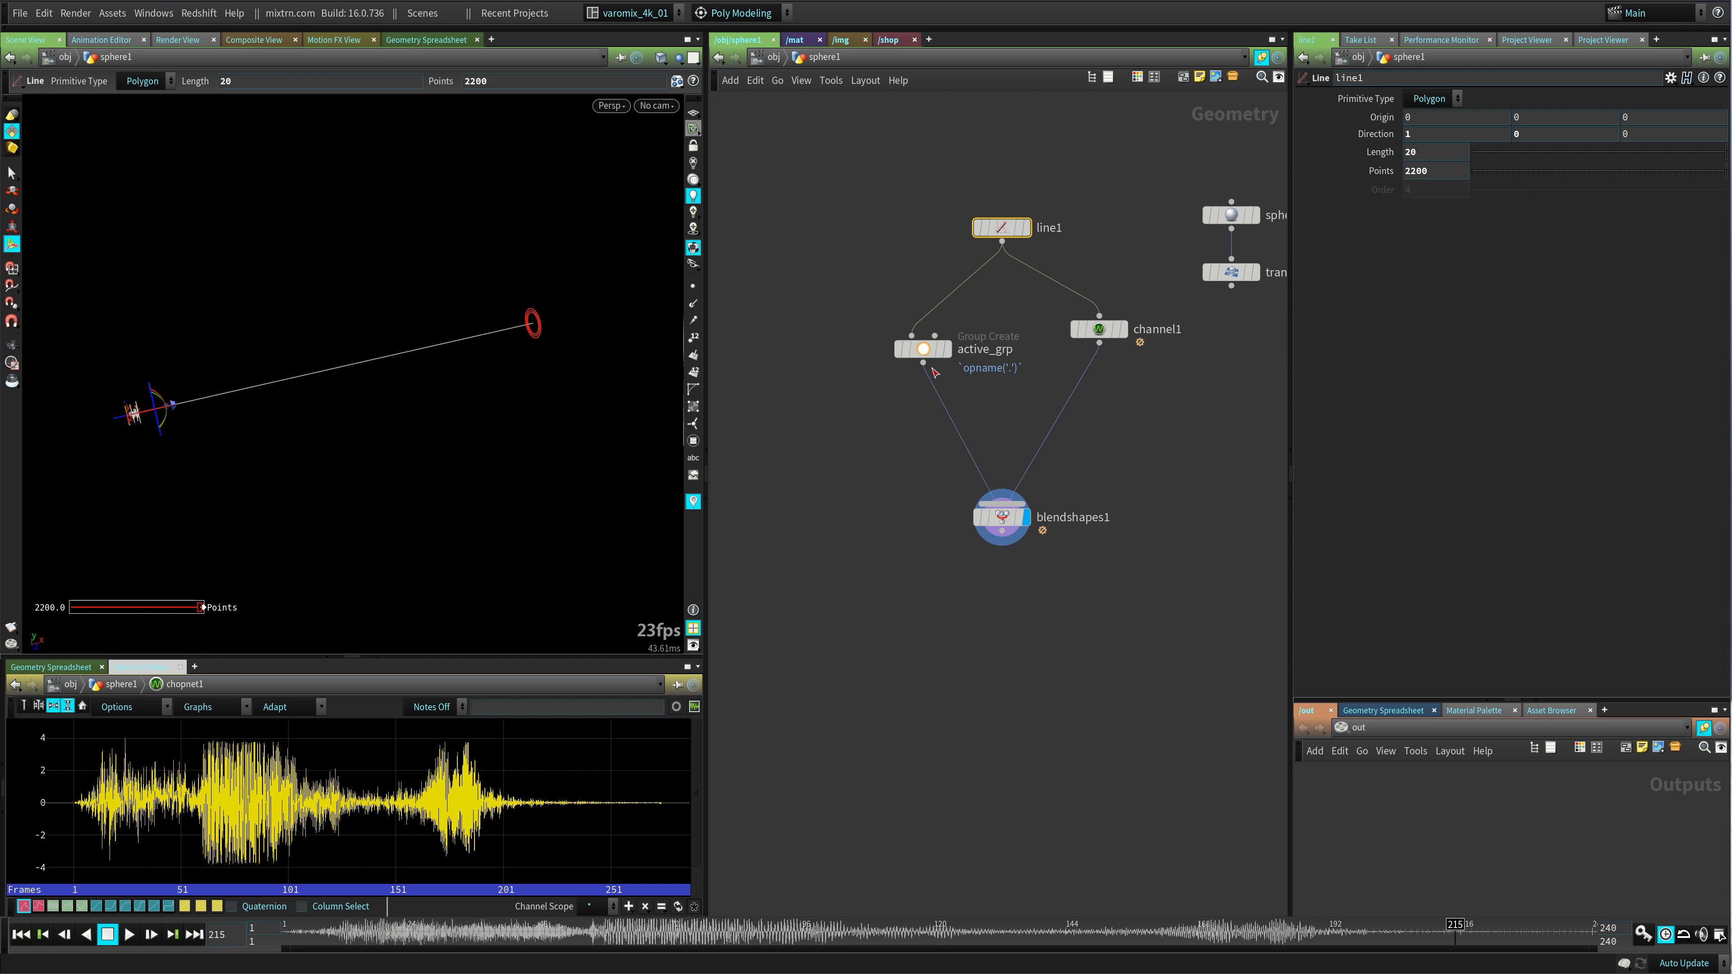
left_click(926, 349)
type("20")
key("Return")
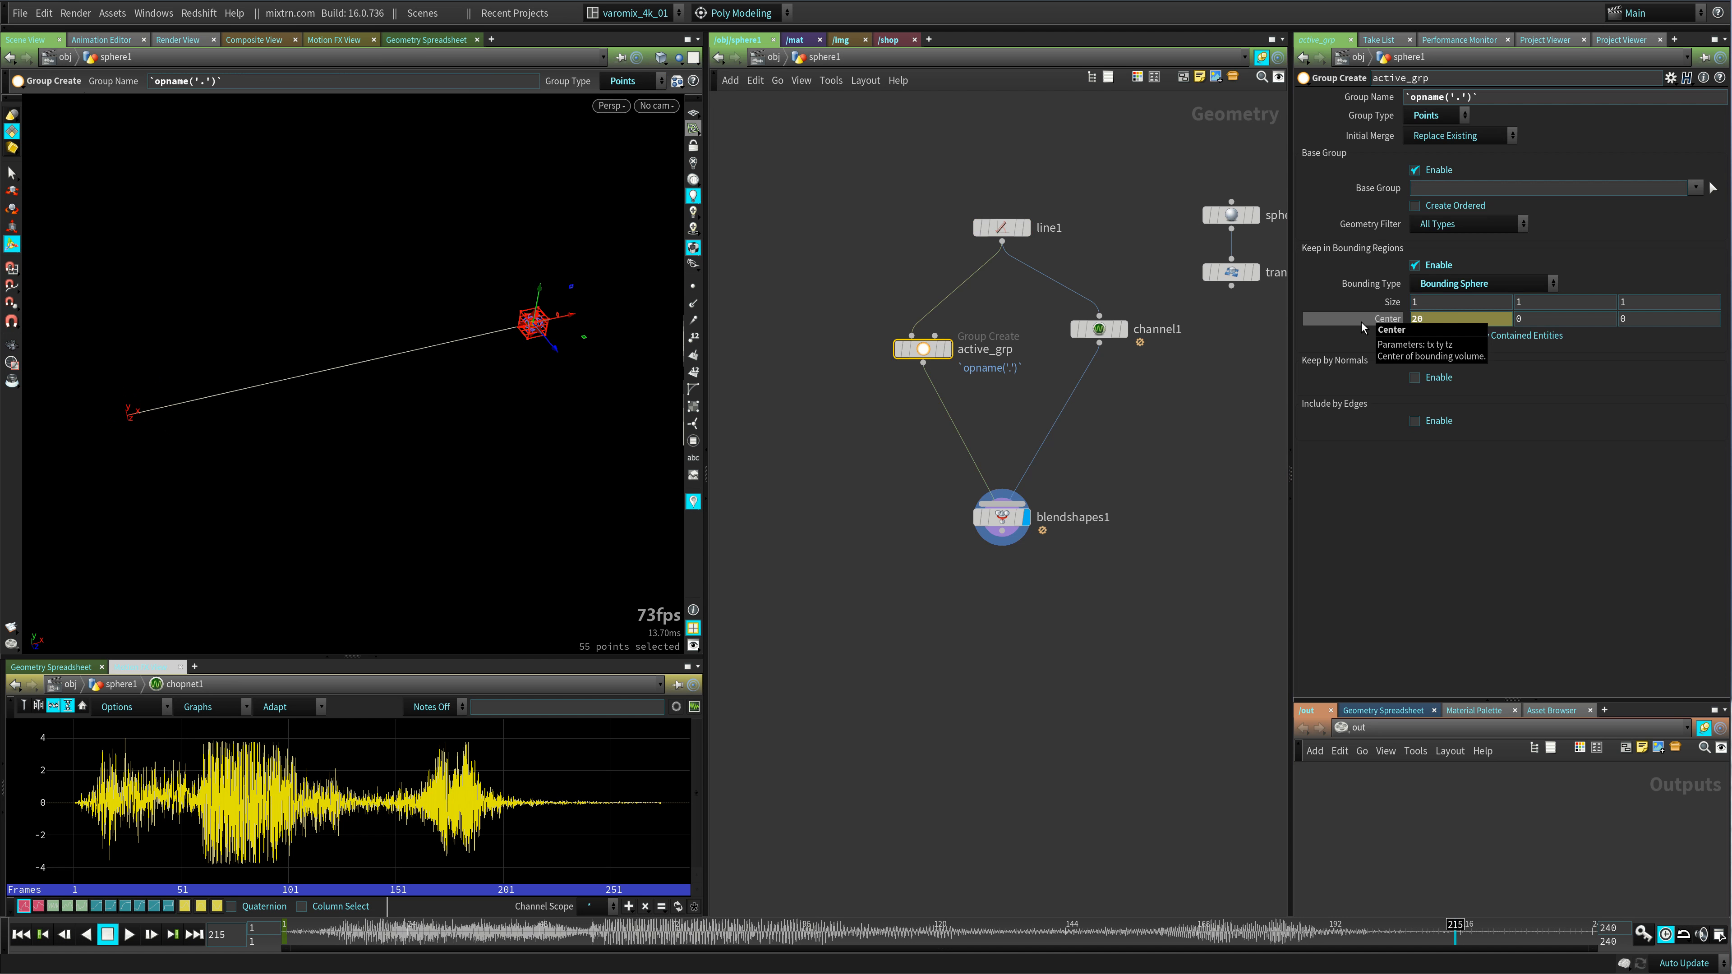
left_click(1442, 320, "alt")
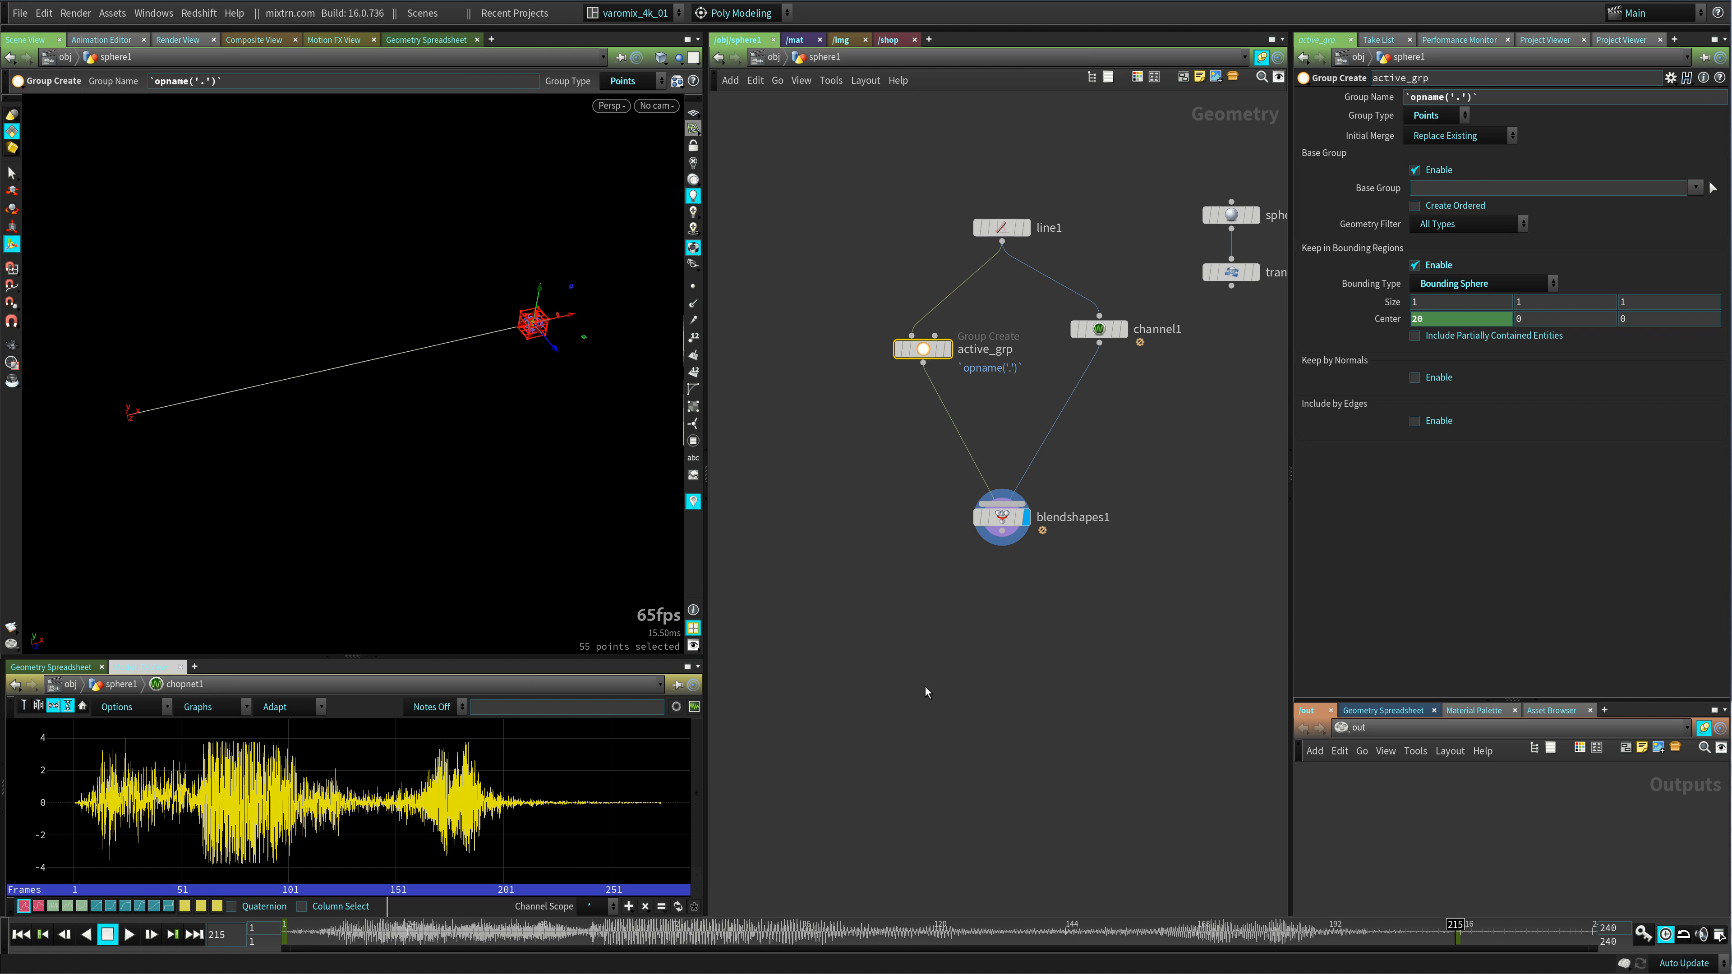
- Open active_grp's Center X curve in the Animation Editor and make its first segment linear
left_click(1470, 319, "shift")
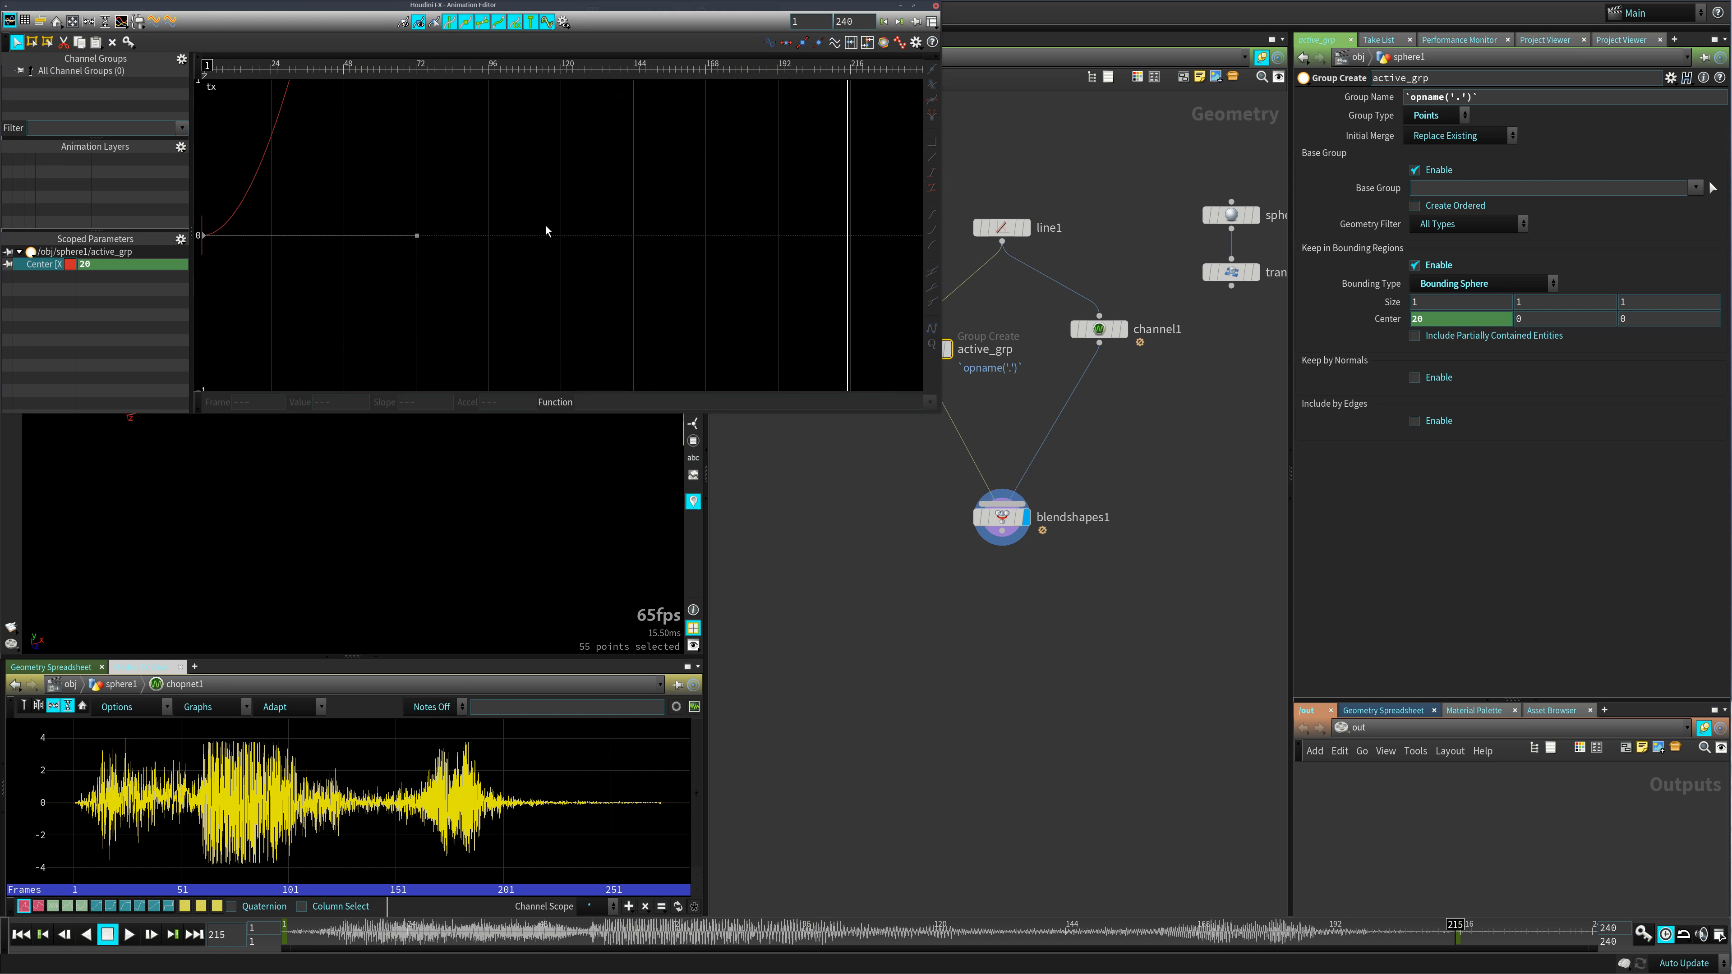
key("h")
right_click_drag(793, 343, 465, 382)
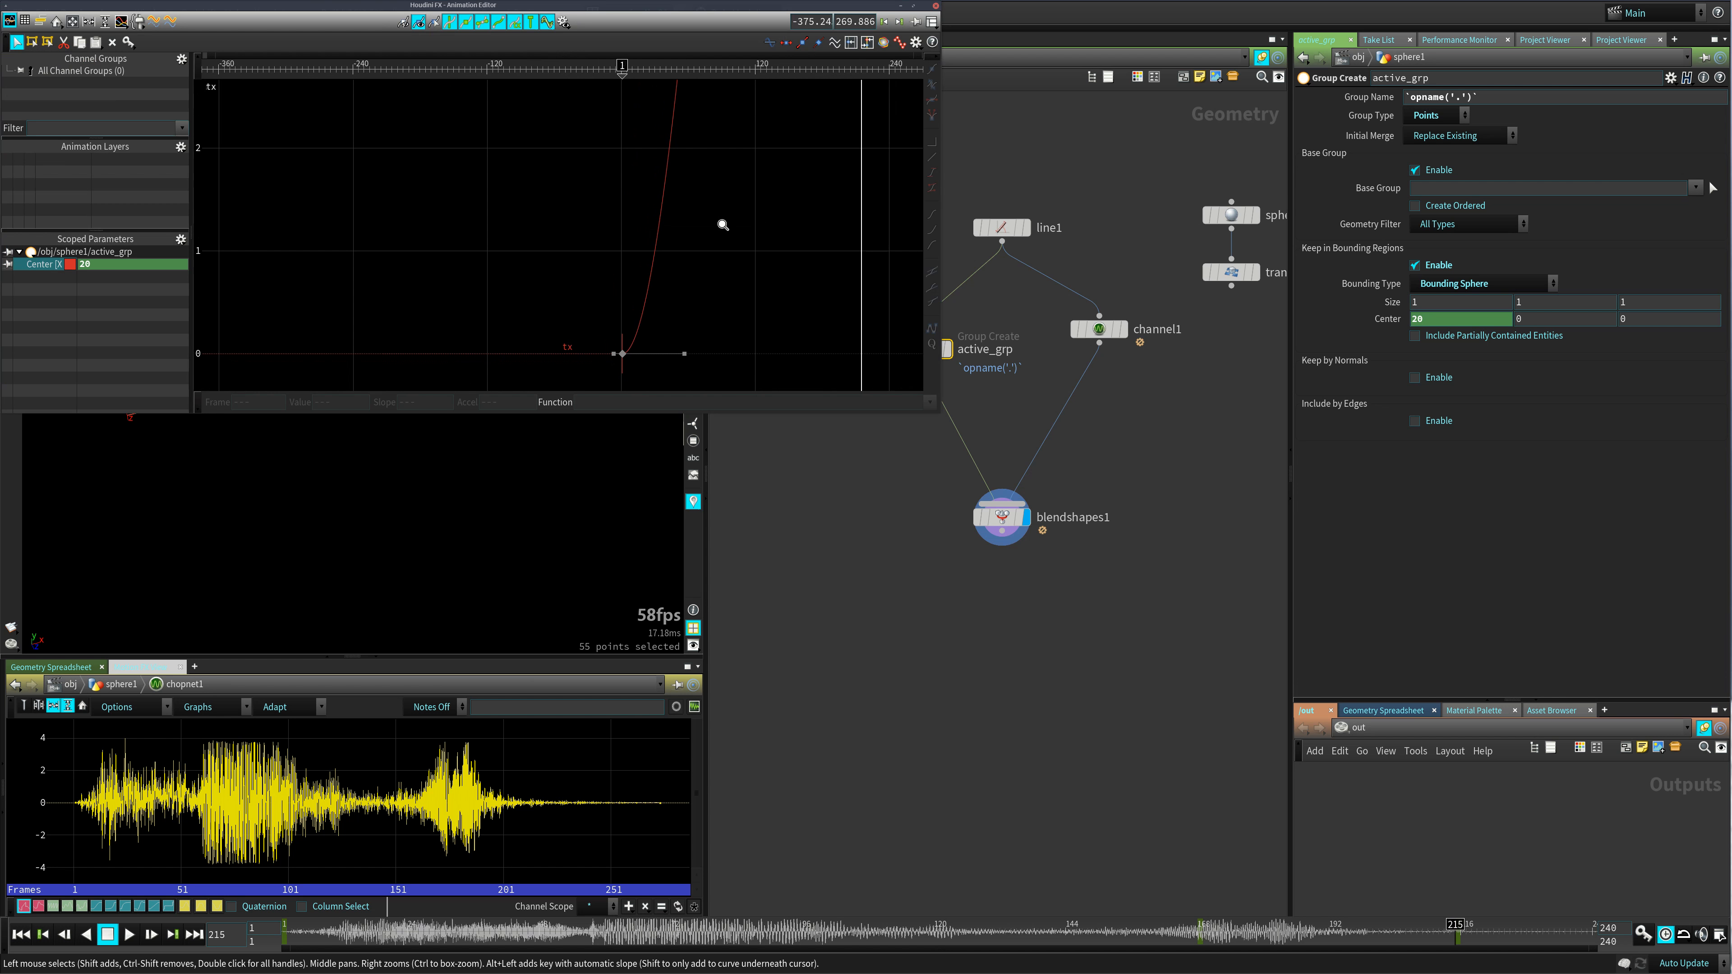
right_click_drag(724, 225, 720, 284)
key("h")
left_click(559, 211)
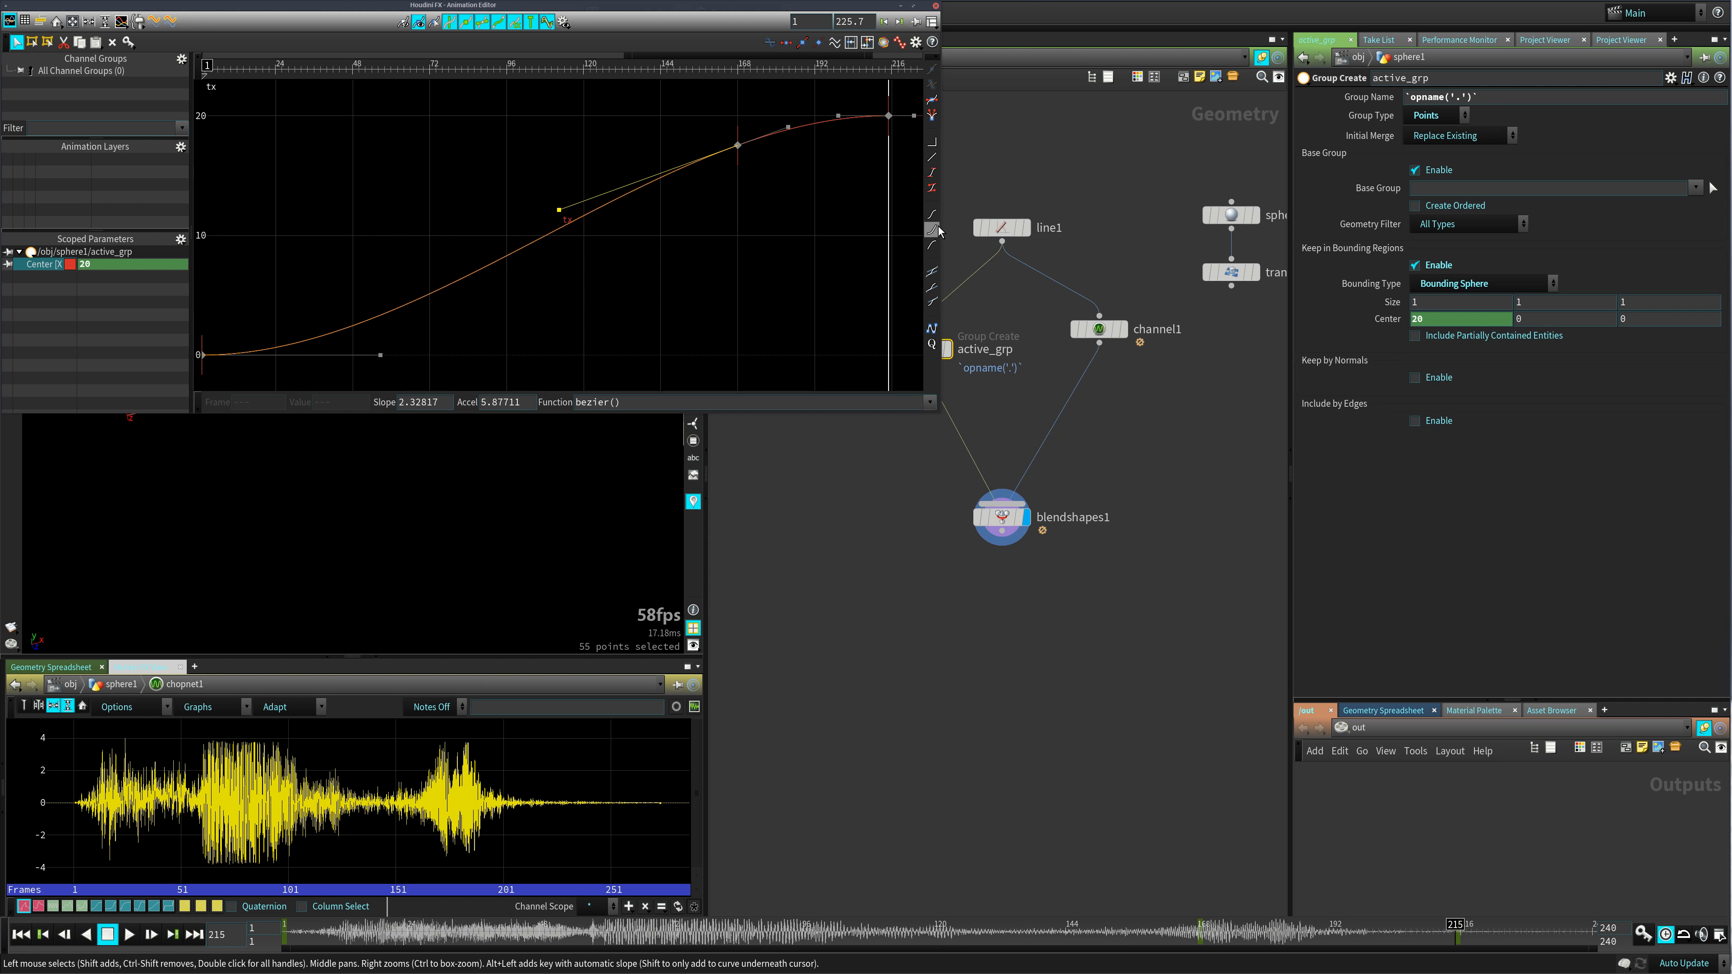
left_click(933, 158)
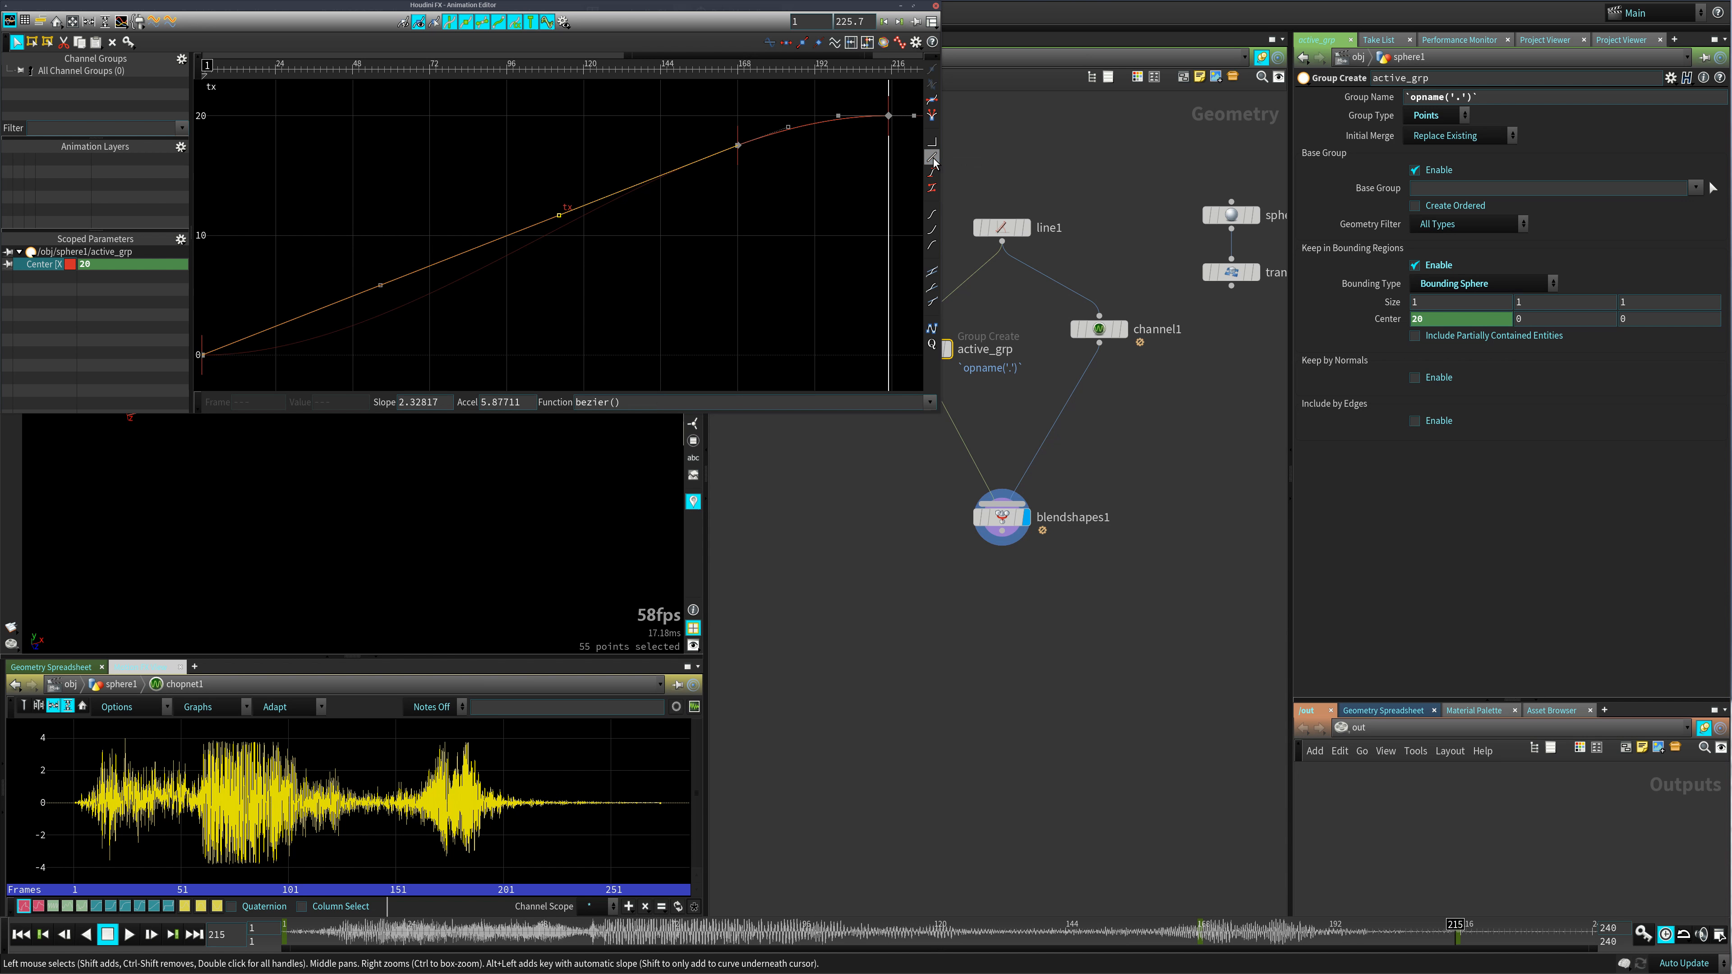
- Delete the intermediate keyframe from the Center X curve, make the whole curve linear, and close the Animation Editor
left_click(711, 281)
left_click_drag(713, 123, 771, 214)
key("Delete")
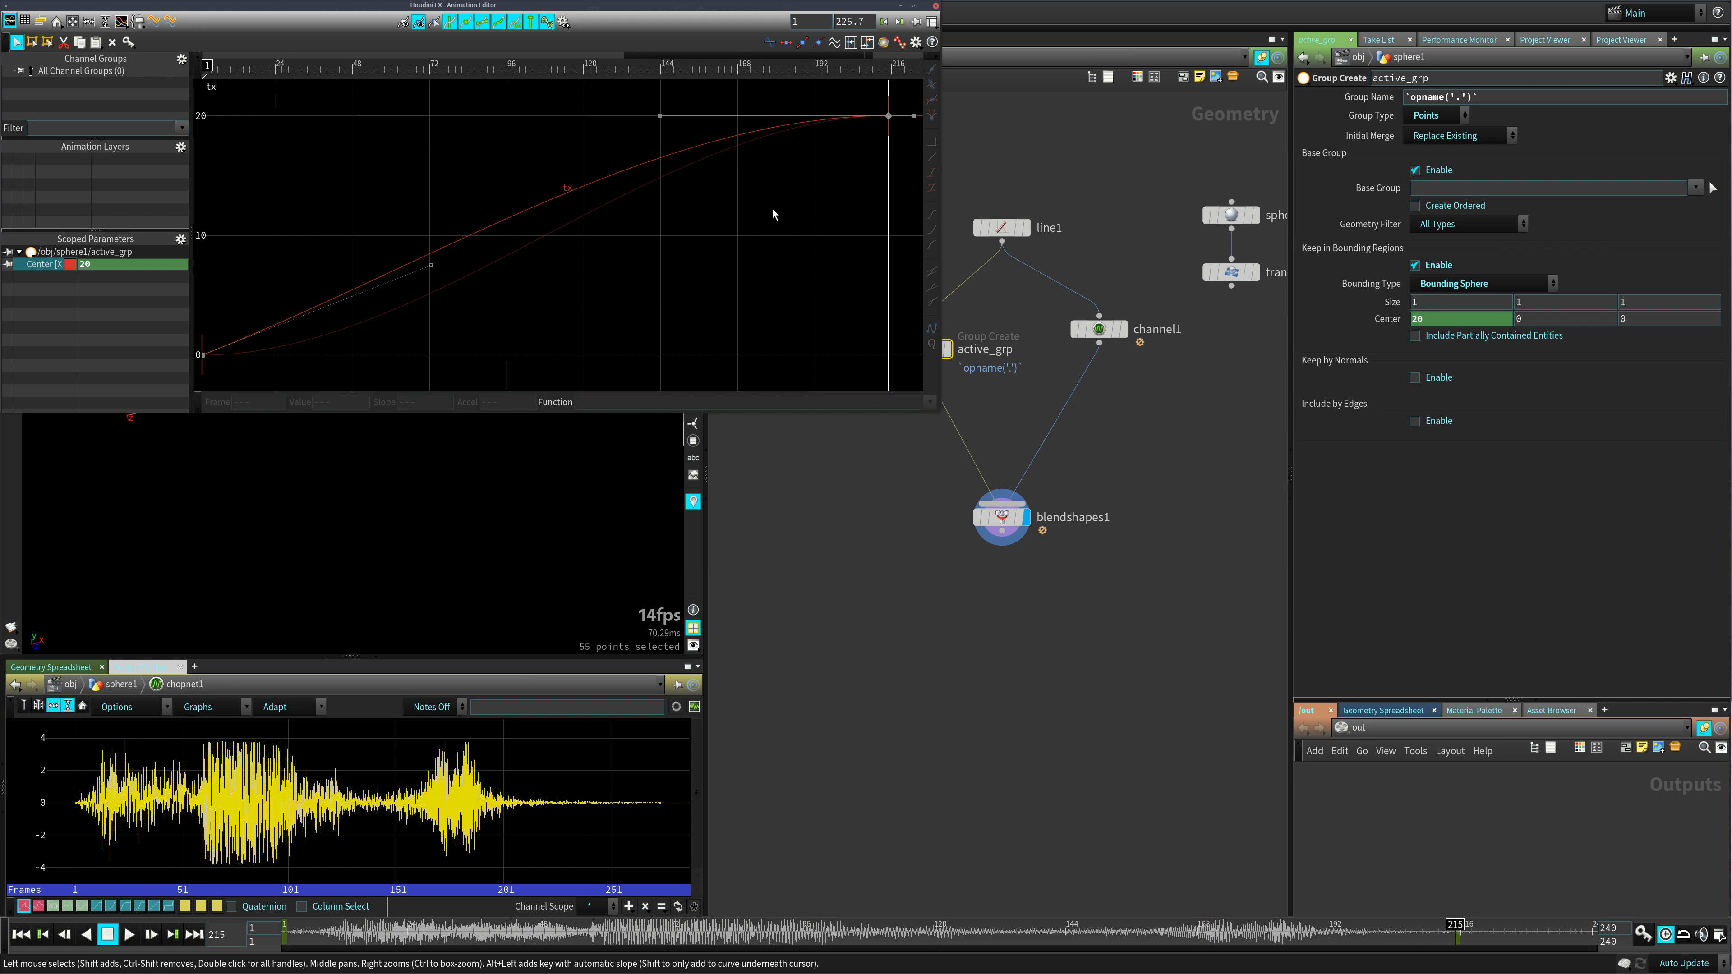
left_click_drag(368, 157, 686, 308)
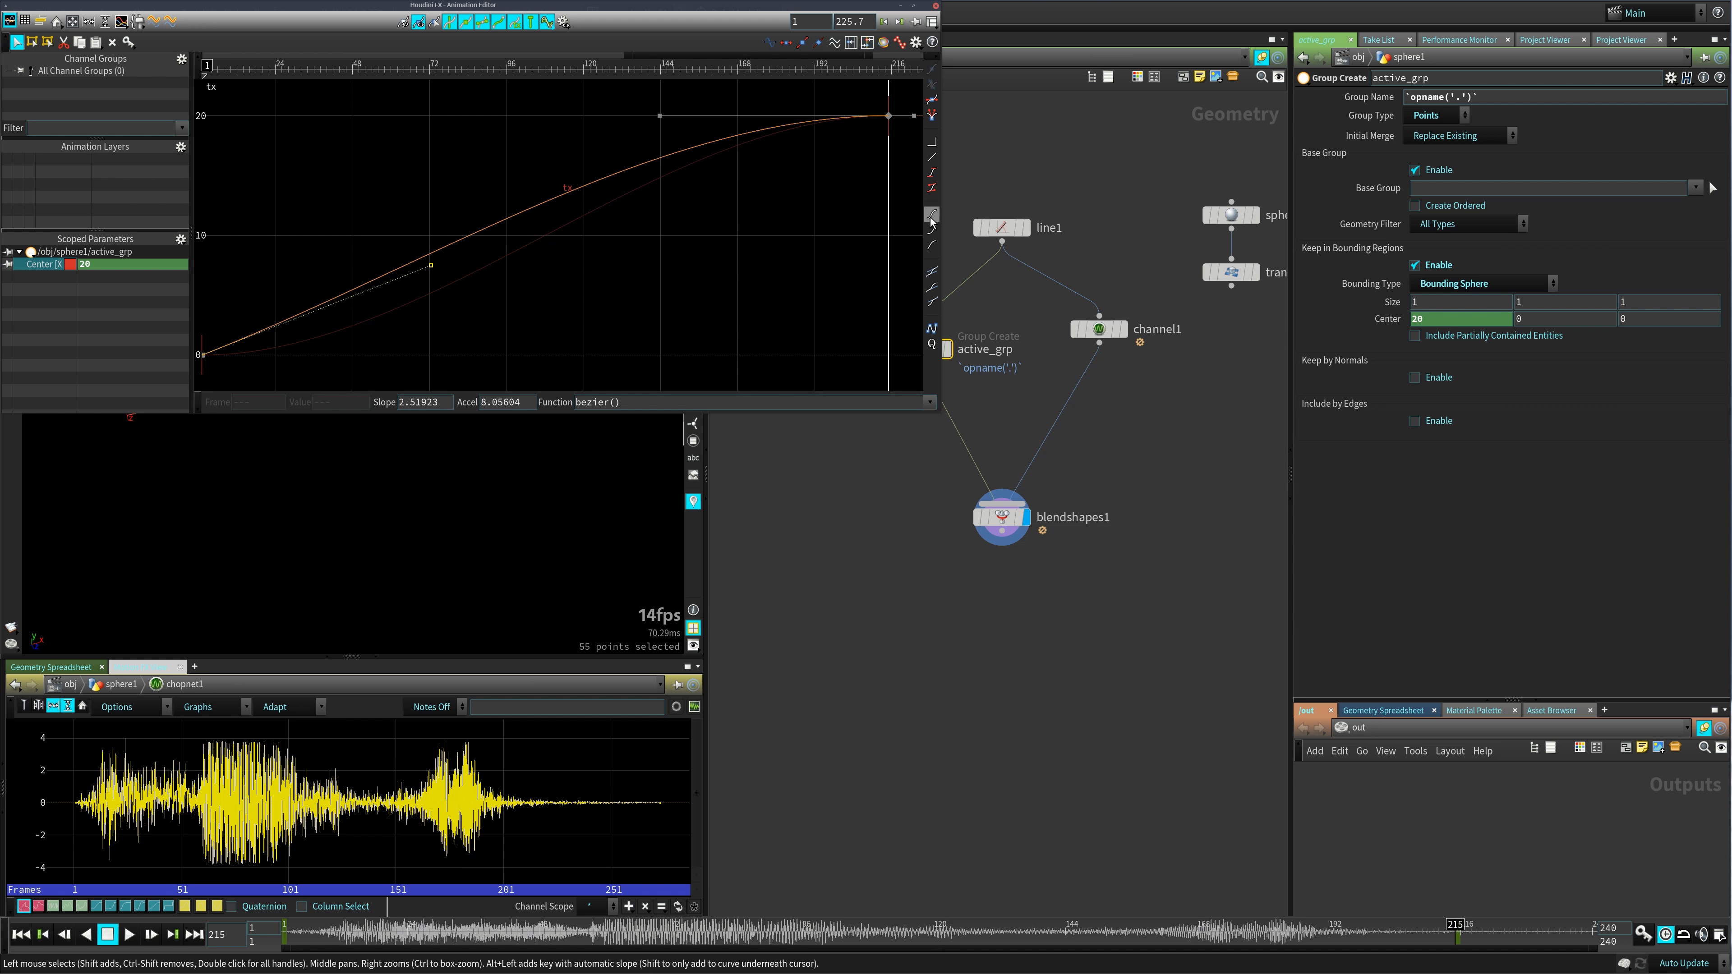
left_click(932, 159)
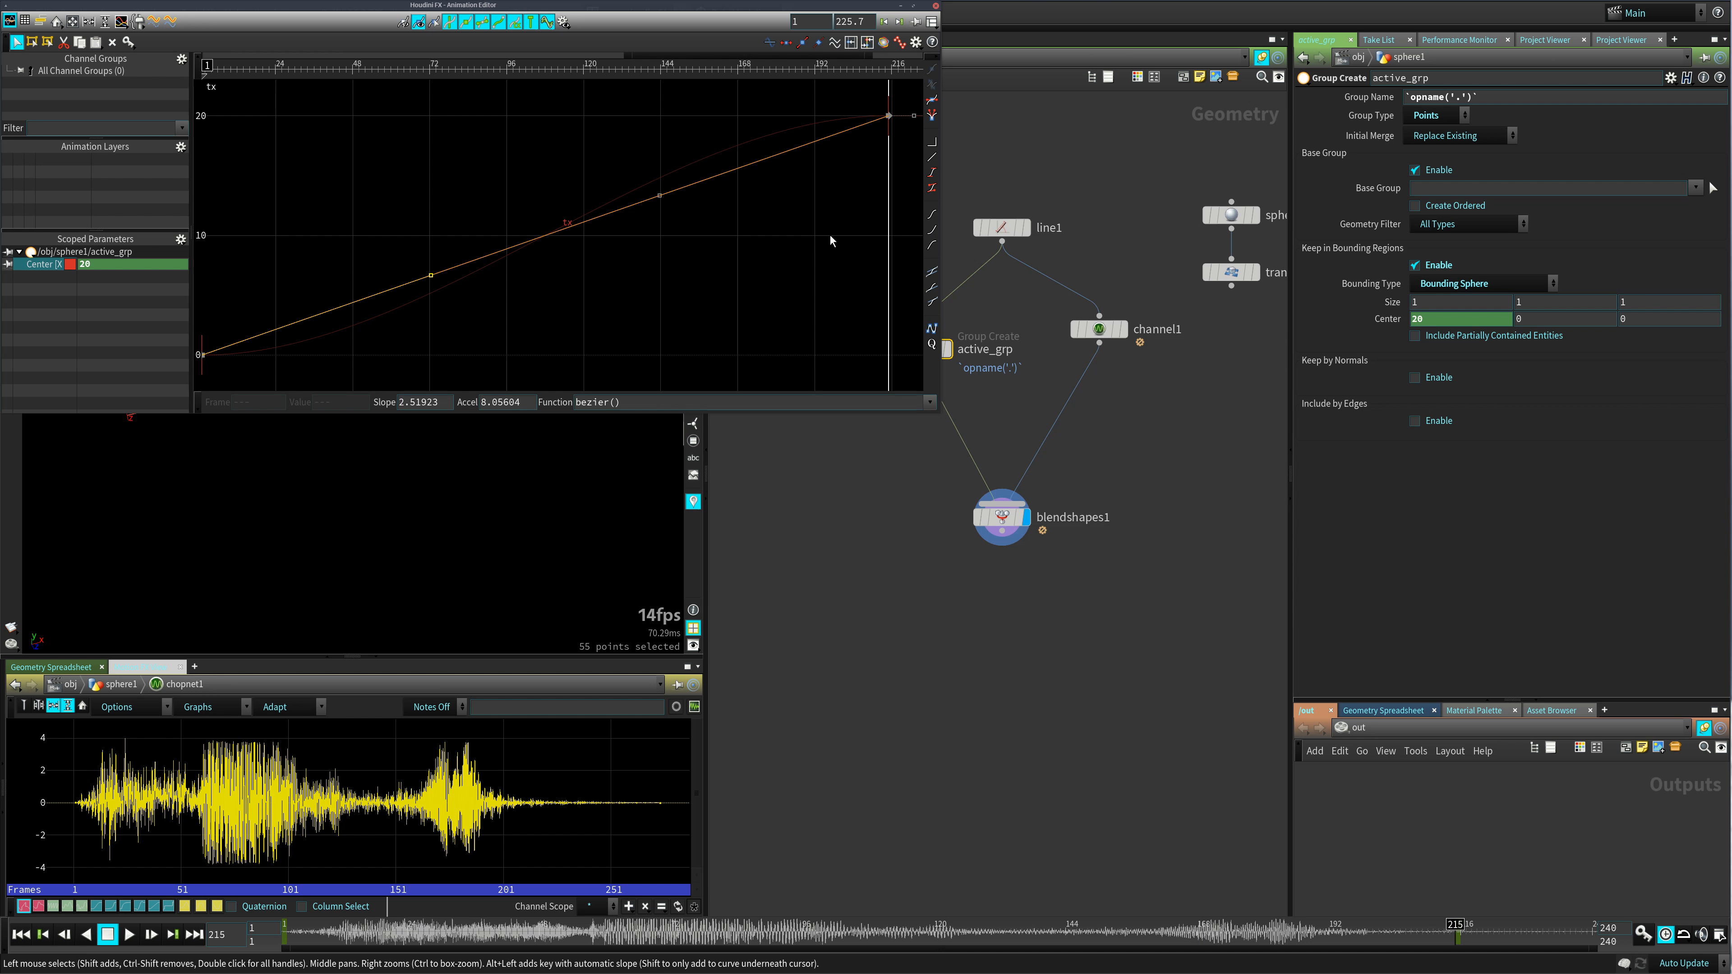
left_click(935, 7)
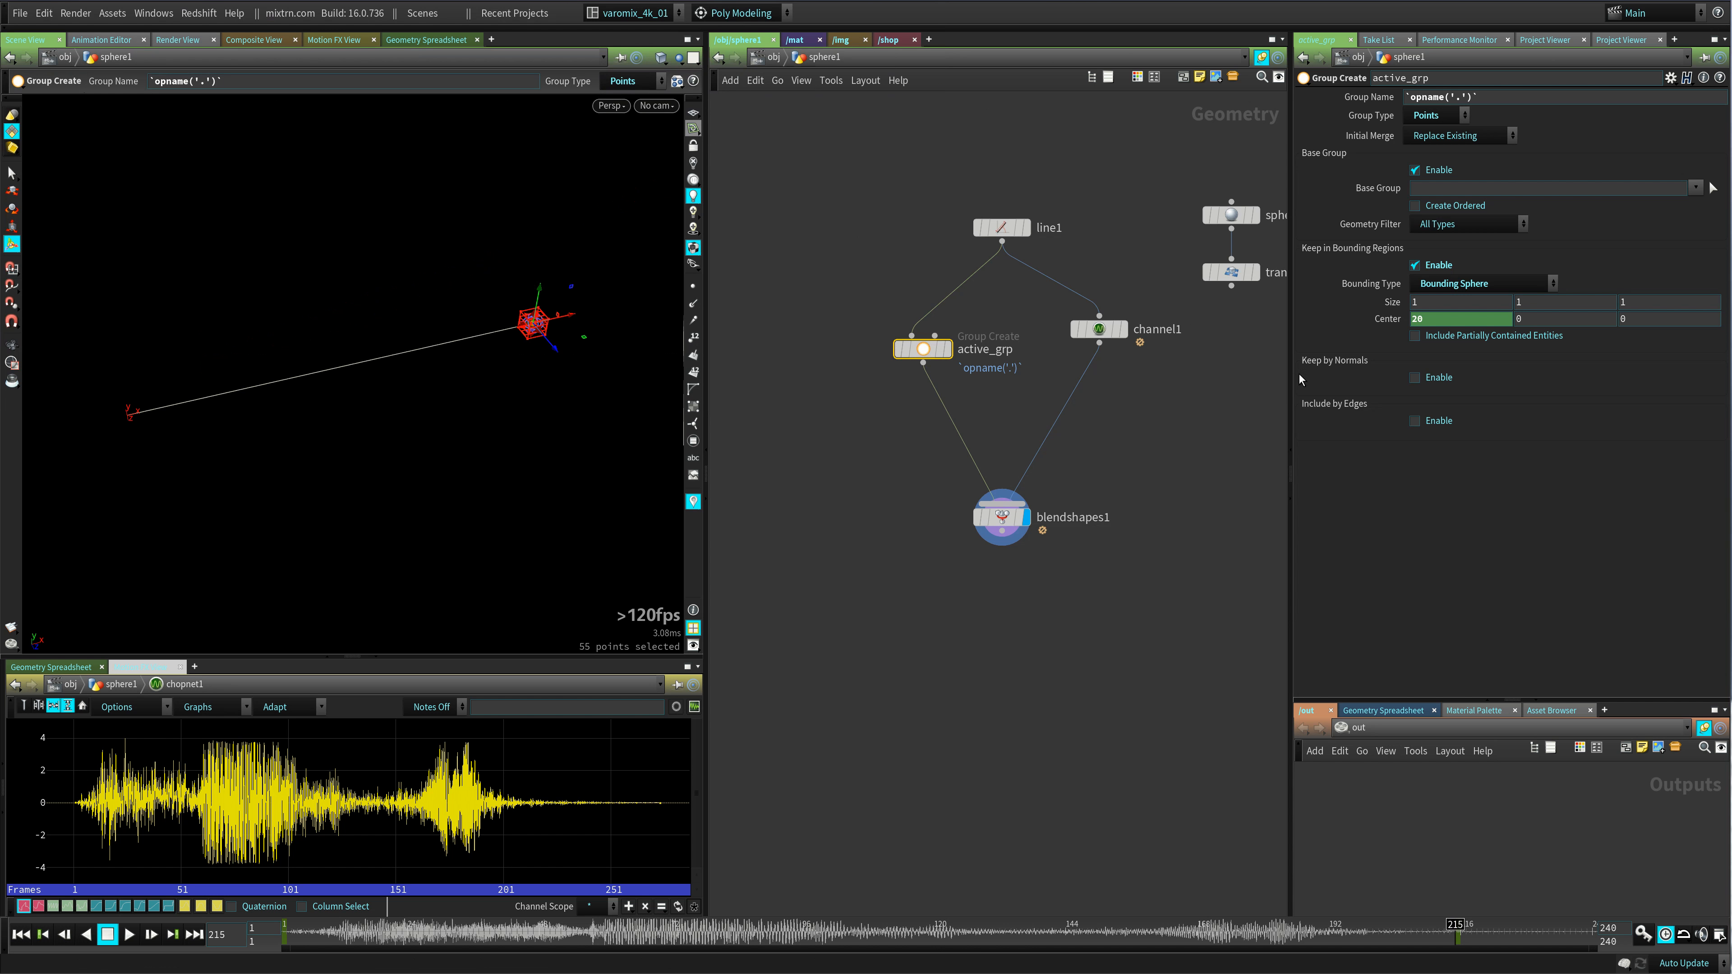
- Return to frame 1 and widen the scene viewport into the space of the network editor
left_click_drag(1456, 935, 252, 892)
left_click_drag(340, 448, 460, 450, "alt")
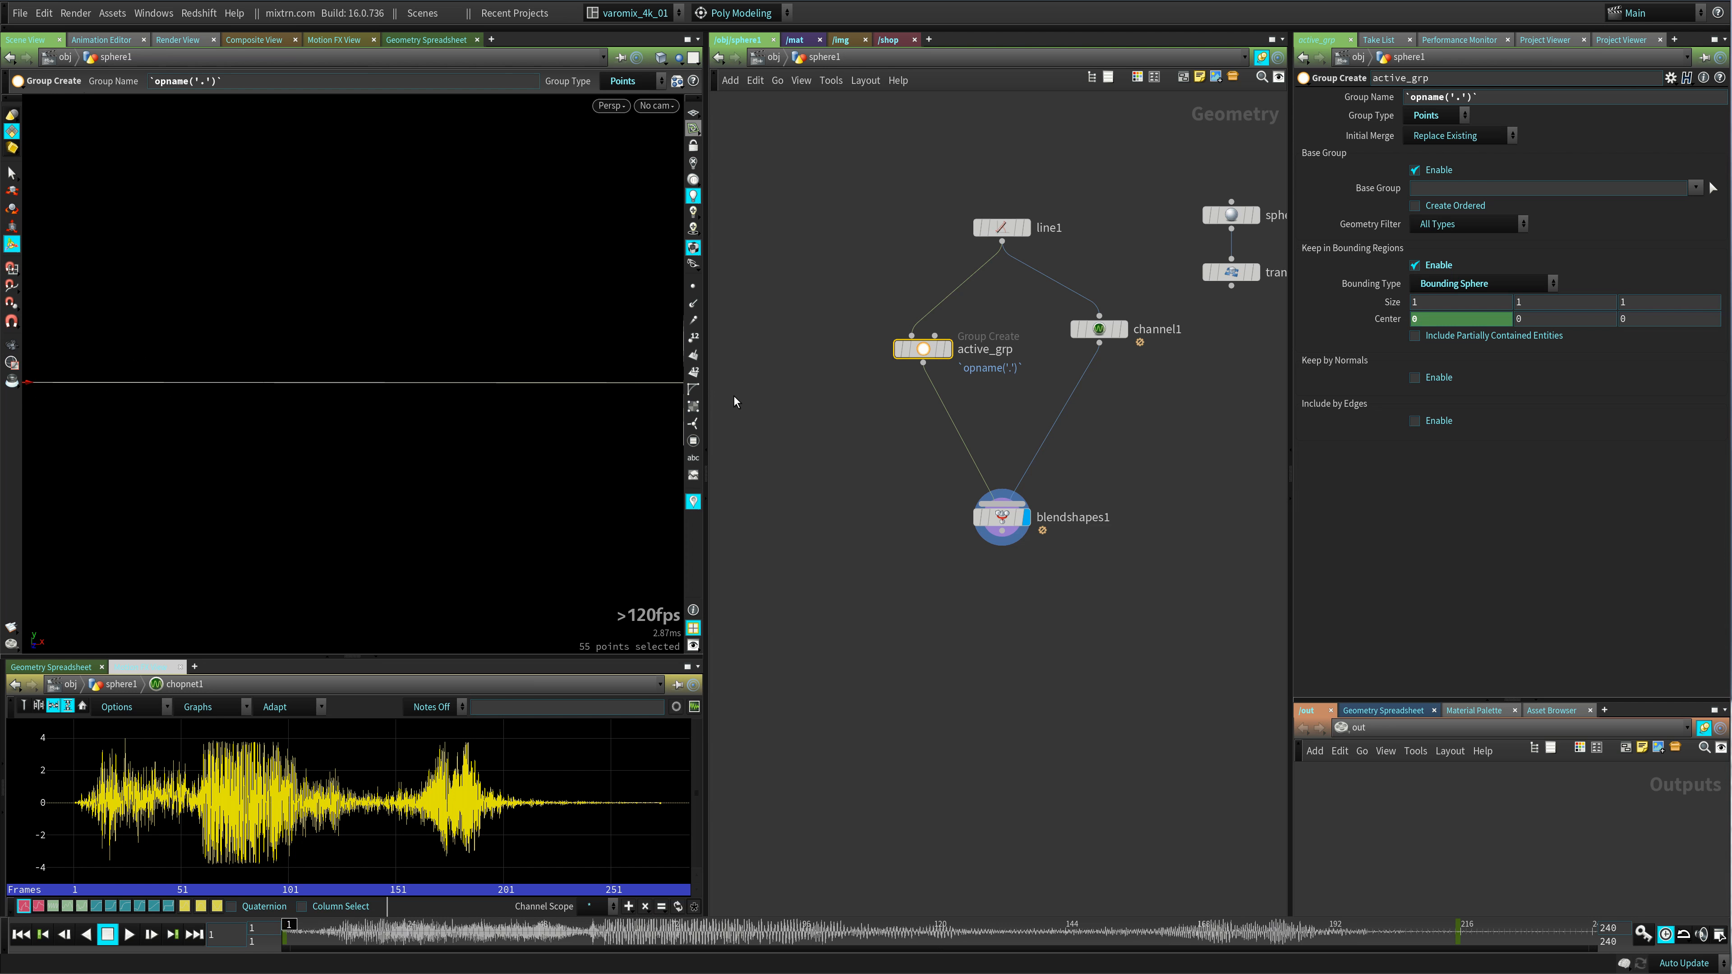
left_click_drag(706, 387, 1079, 379)
left_click_drag(541, 515, 612, 472, "alt")
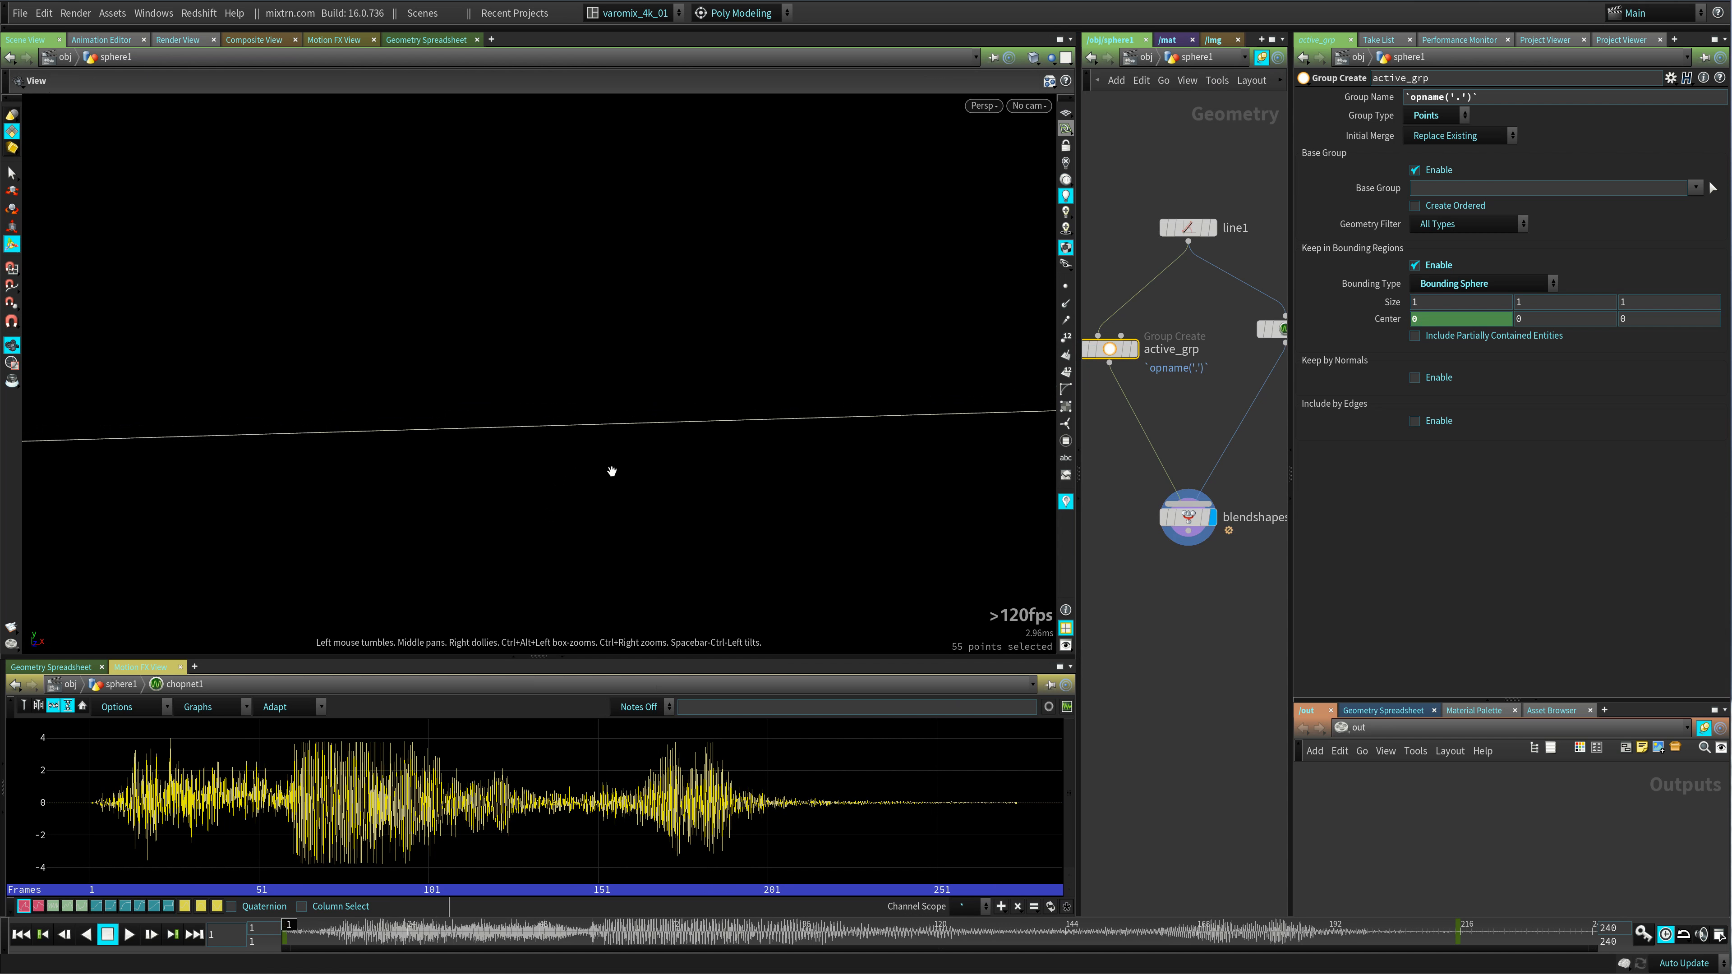
middle_click_drag(611, 473, 683, 438, "alt")
left_click_drag(683, 438, 718, 493, "alt")
left_click(1215, 687)
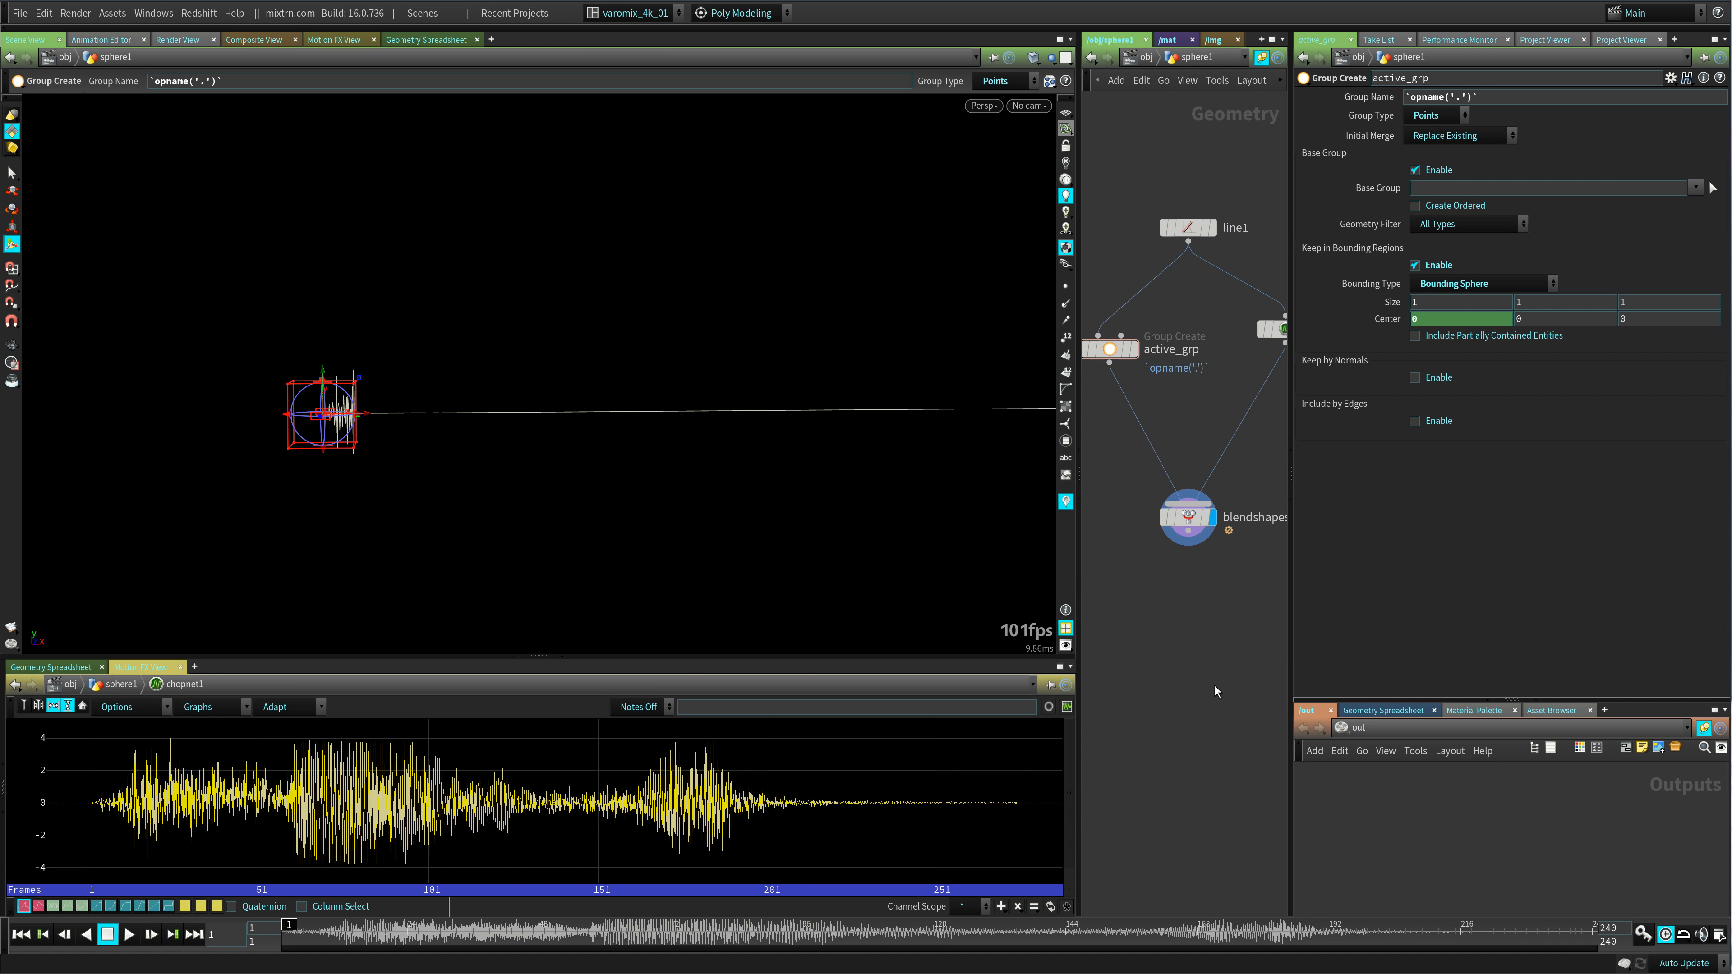
- Play the animation to check how the waveform section travels along the line with the bounding sphere
key("Up")
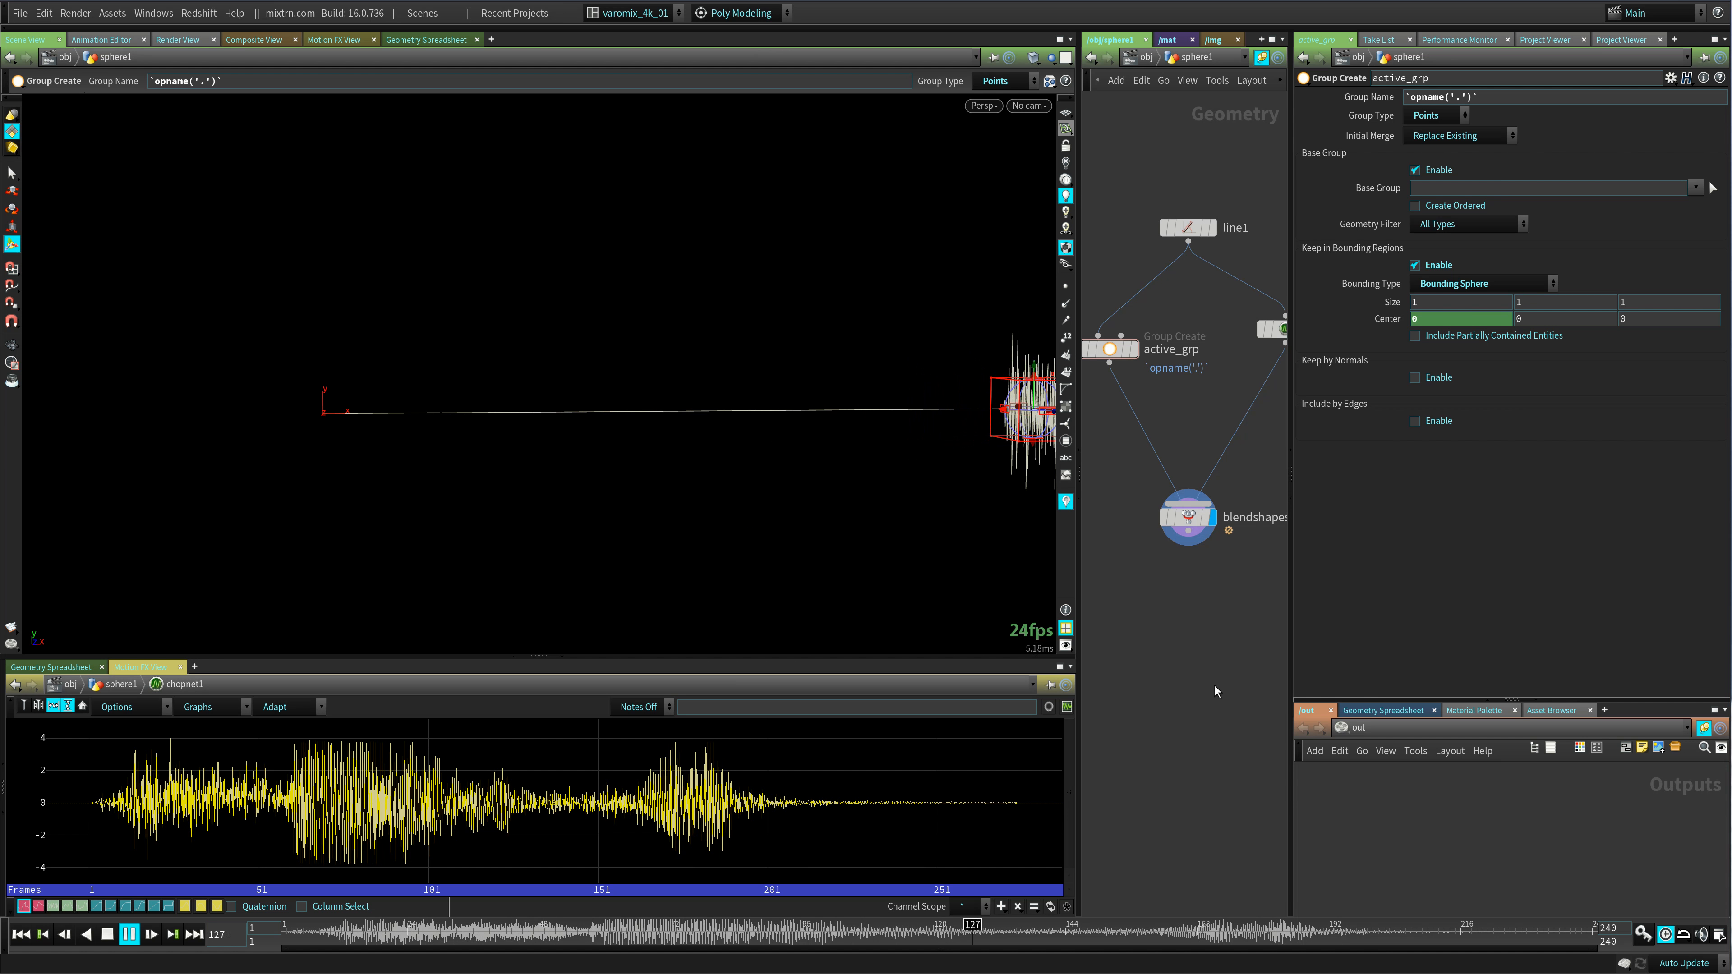
key("Up")
right_click_drag(846, 502, 871, 506, "alt")
middle_click_drag(872, 506, 679, 473, "alt")
key("ctrl+Up")
key("Up")
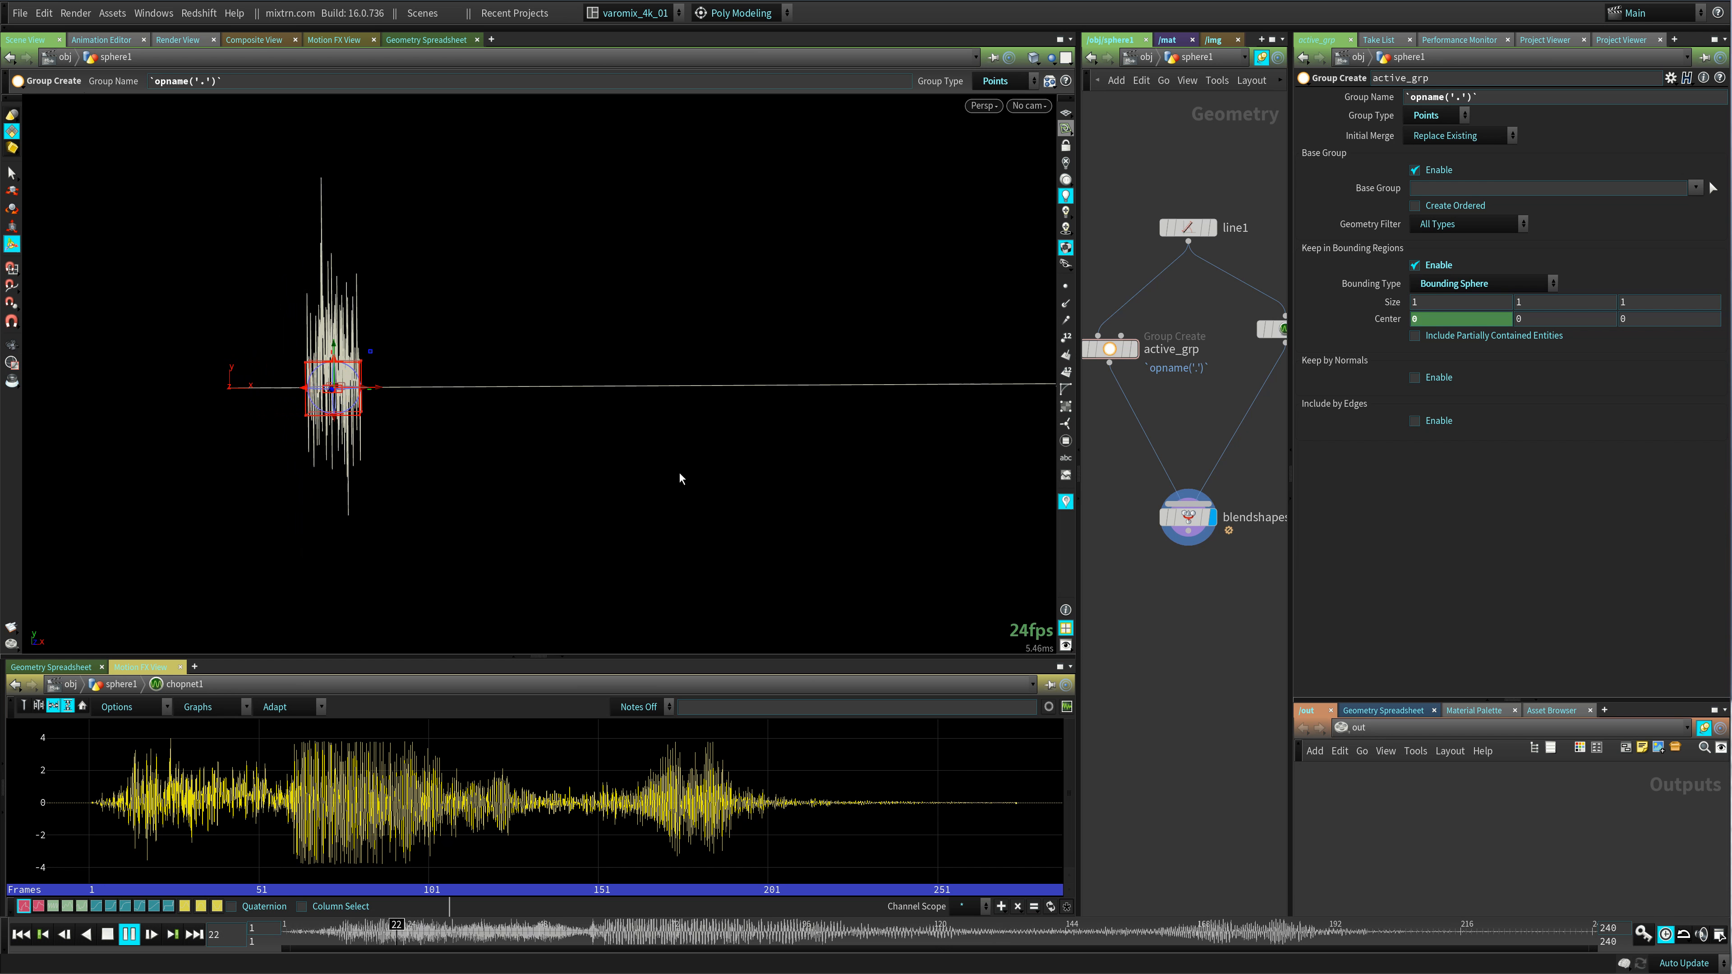
key("Up")
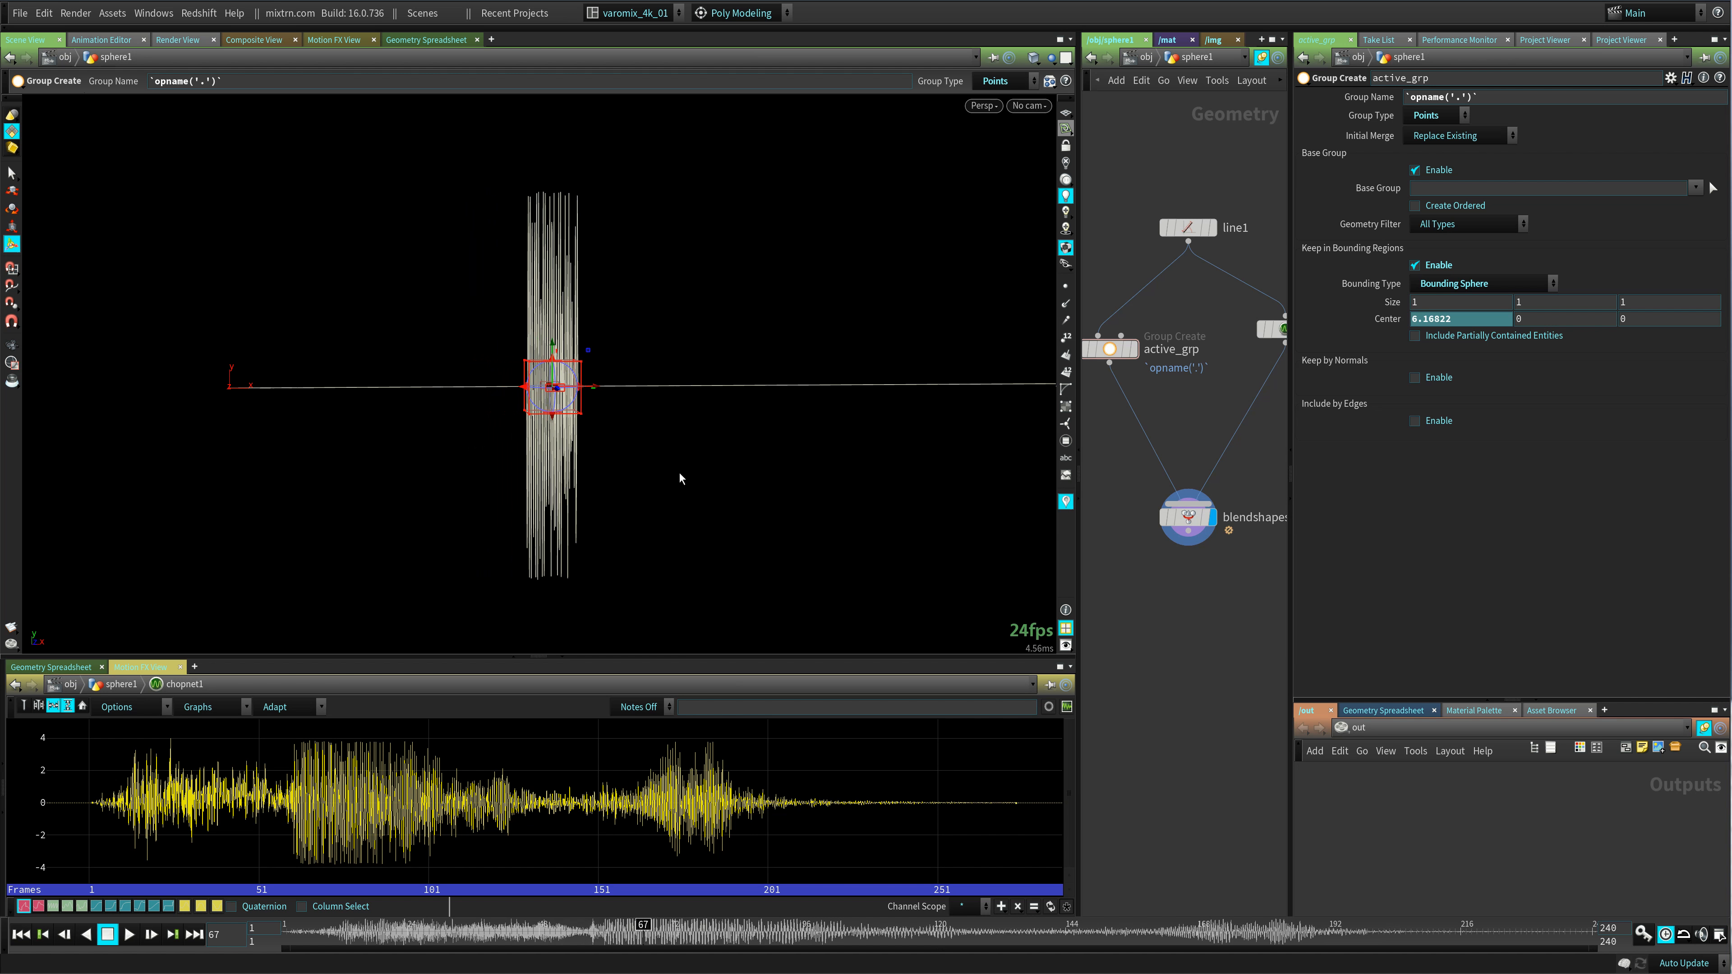
- Select blendshapes1 and replay the animation from frame 1 to view the blend without the sphere handles
left_click(1195, 537)
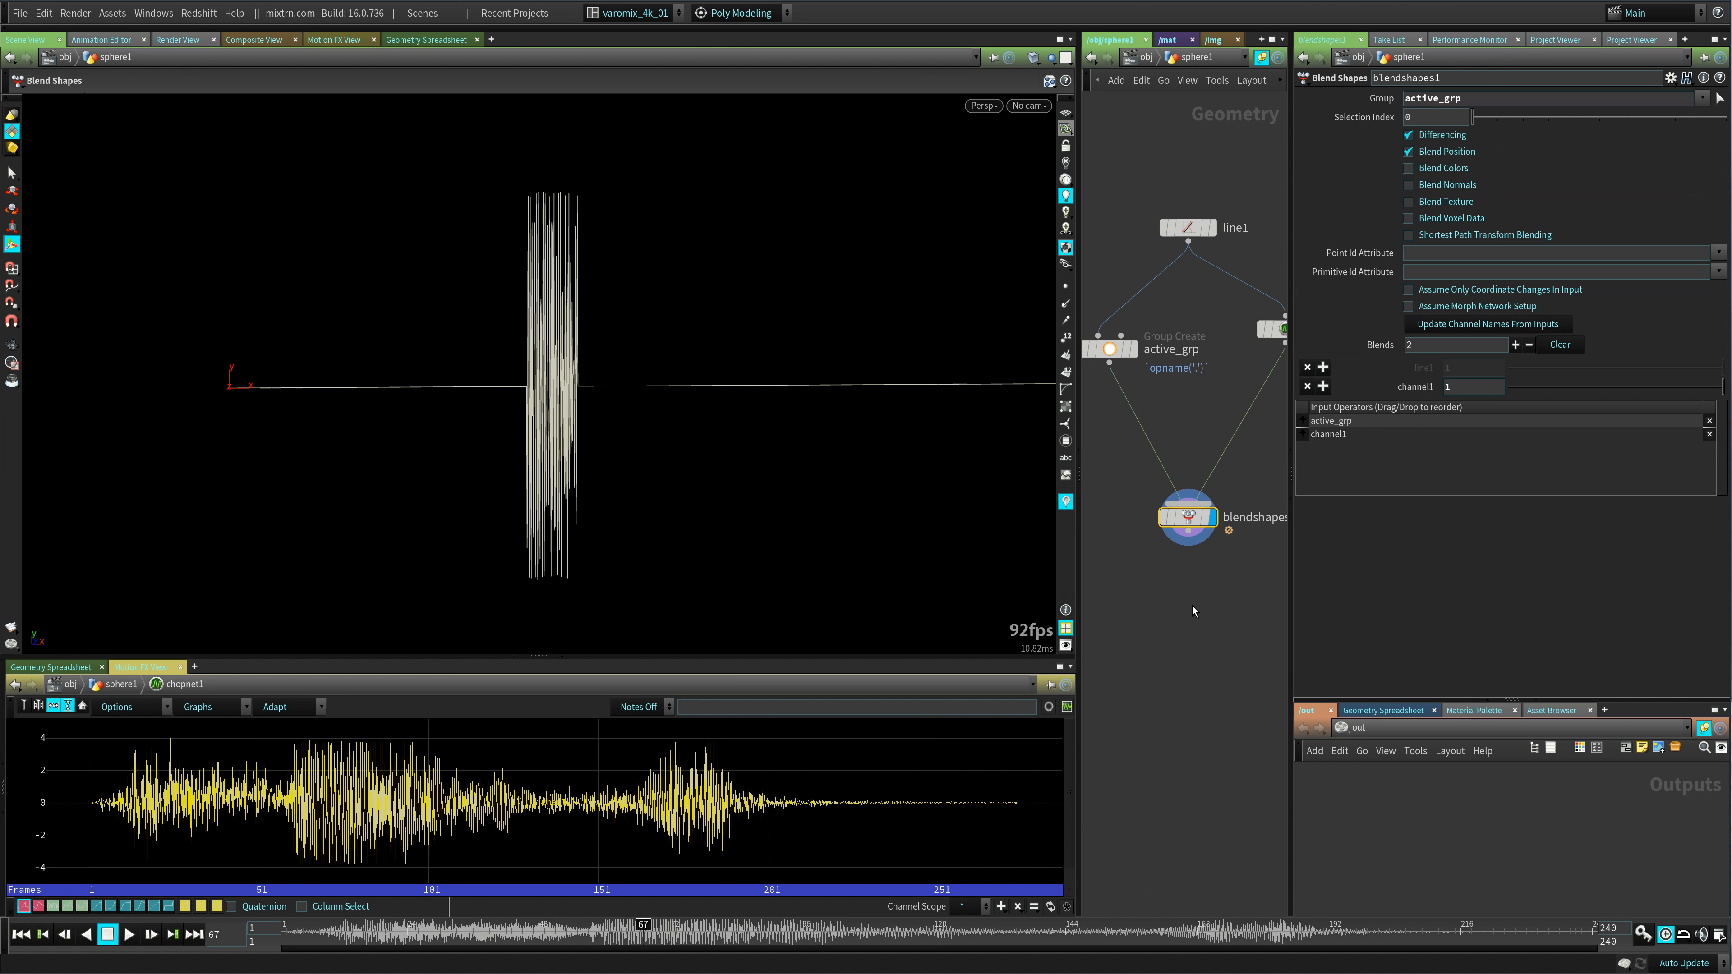
key("ctrl+Up")
key("Up")
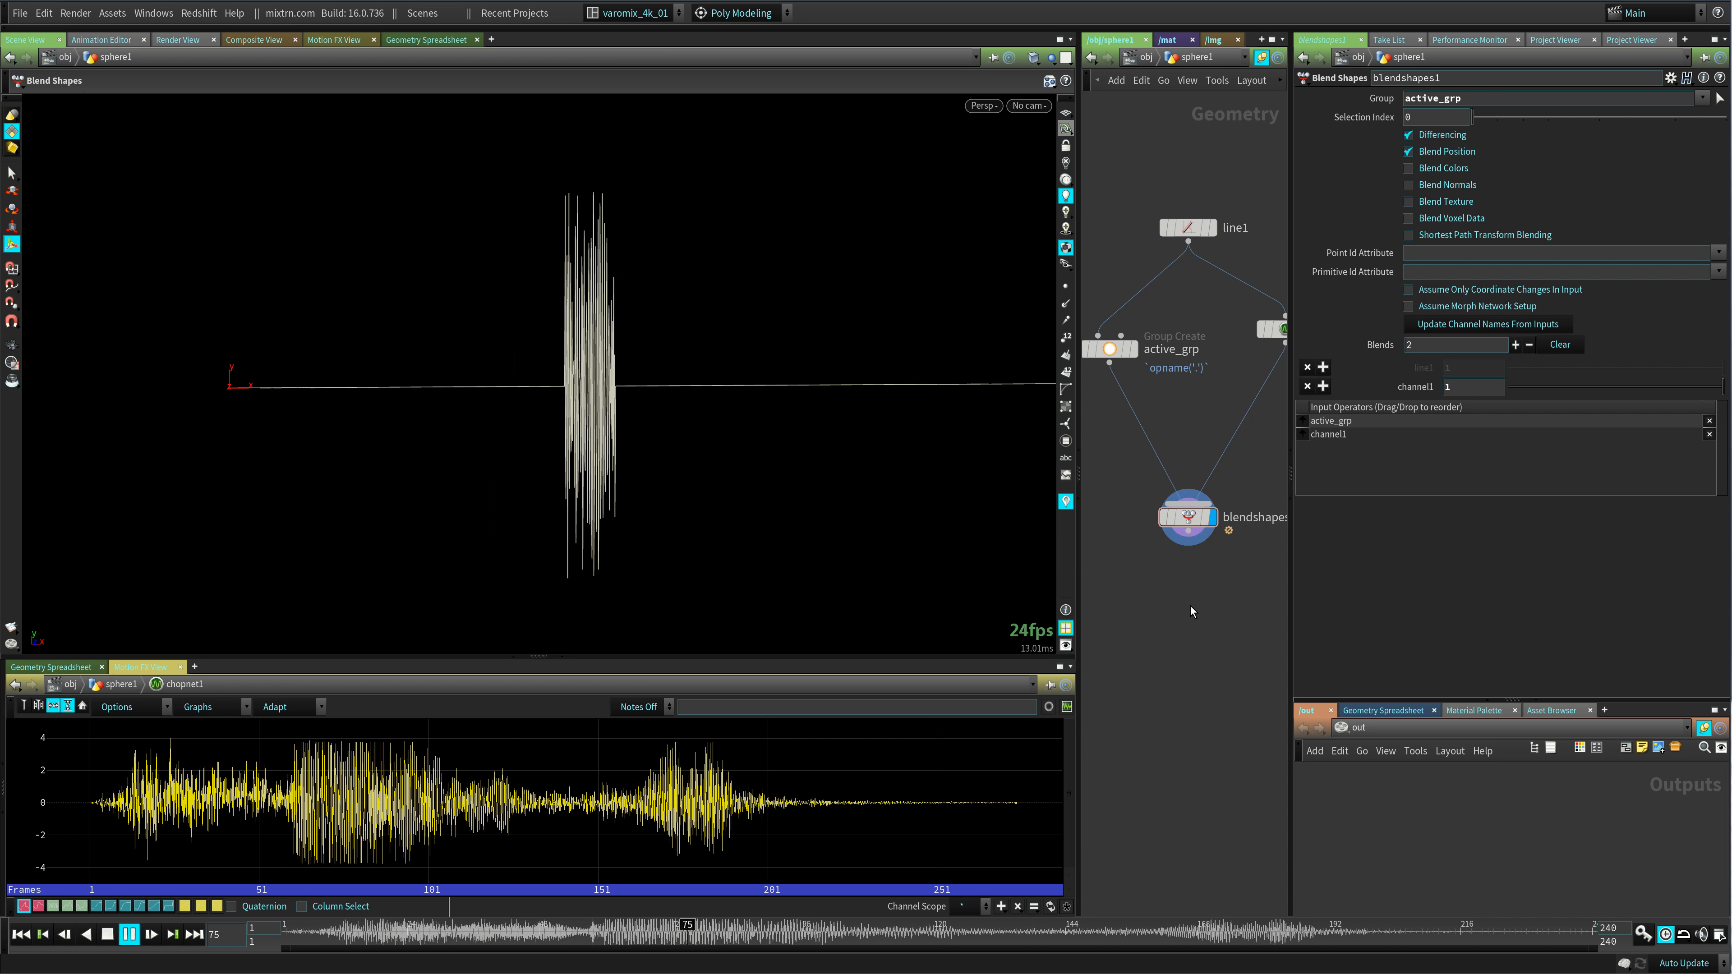
key("Up")
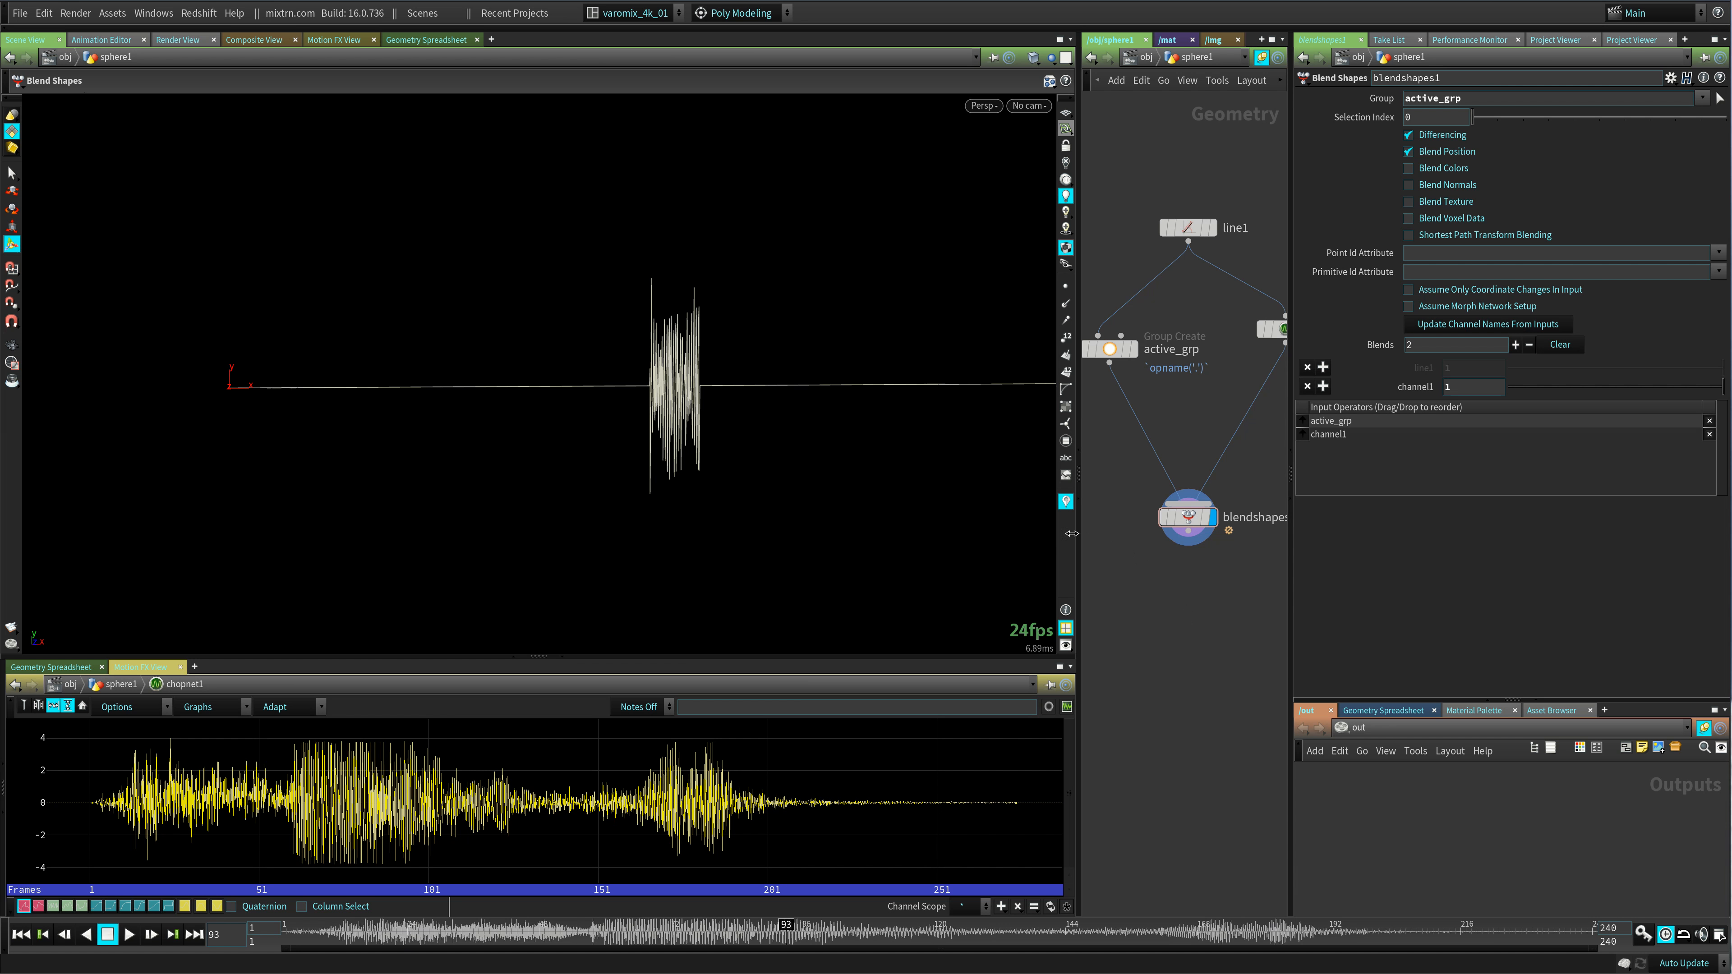
- Widen the network editor at the scene viewport's expense and open the chopnet1 network
left_click_drag(1077, 538, 877, 546)
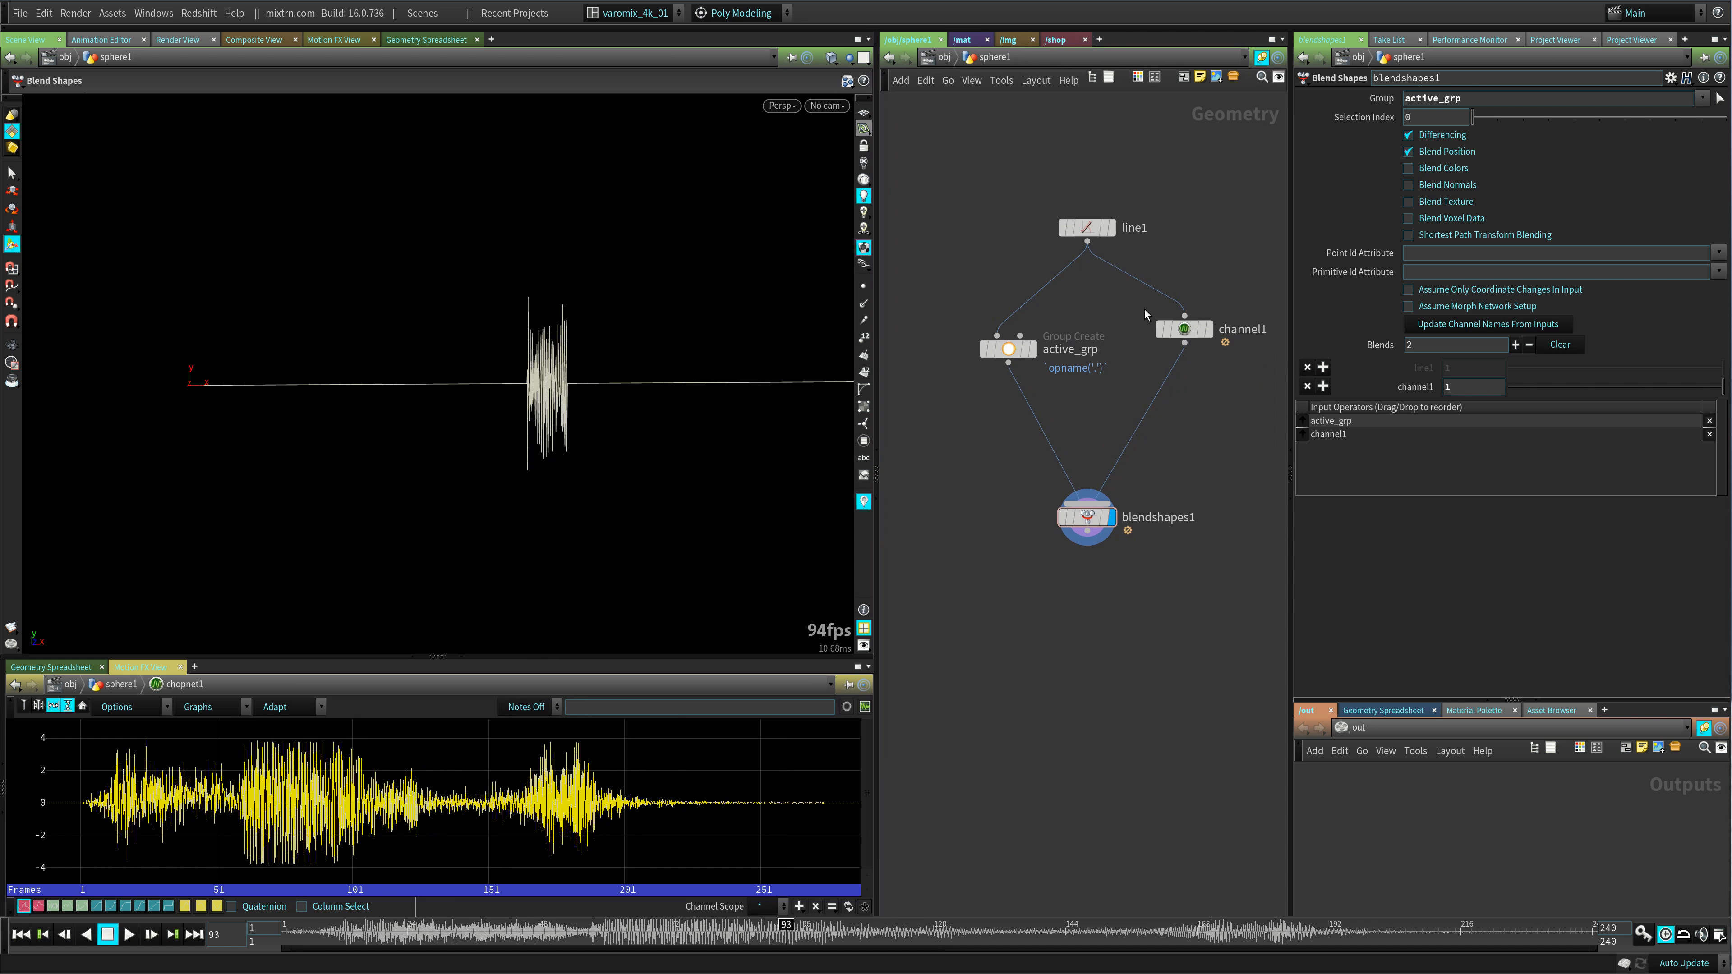
middle_click_drag(1197, 404, 1031, 413)
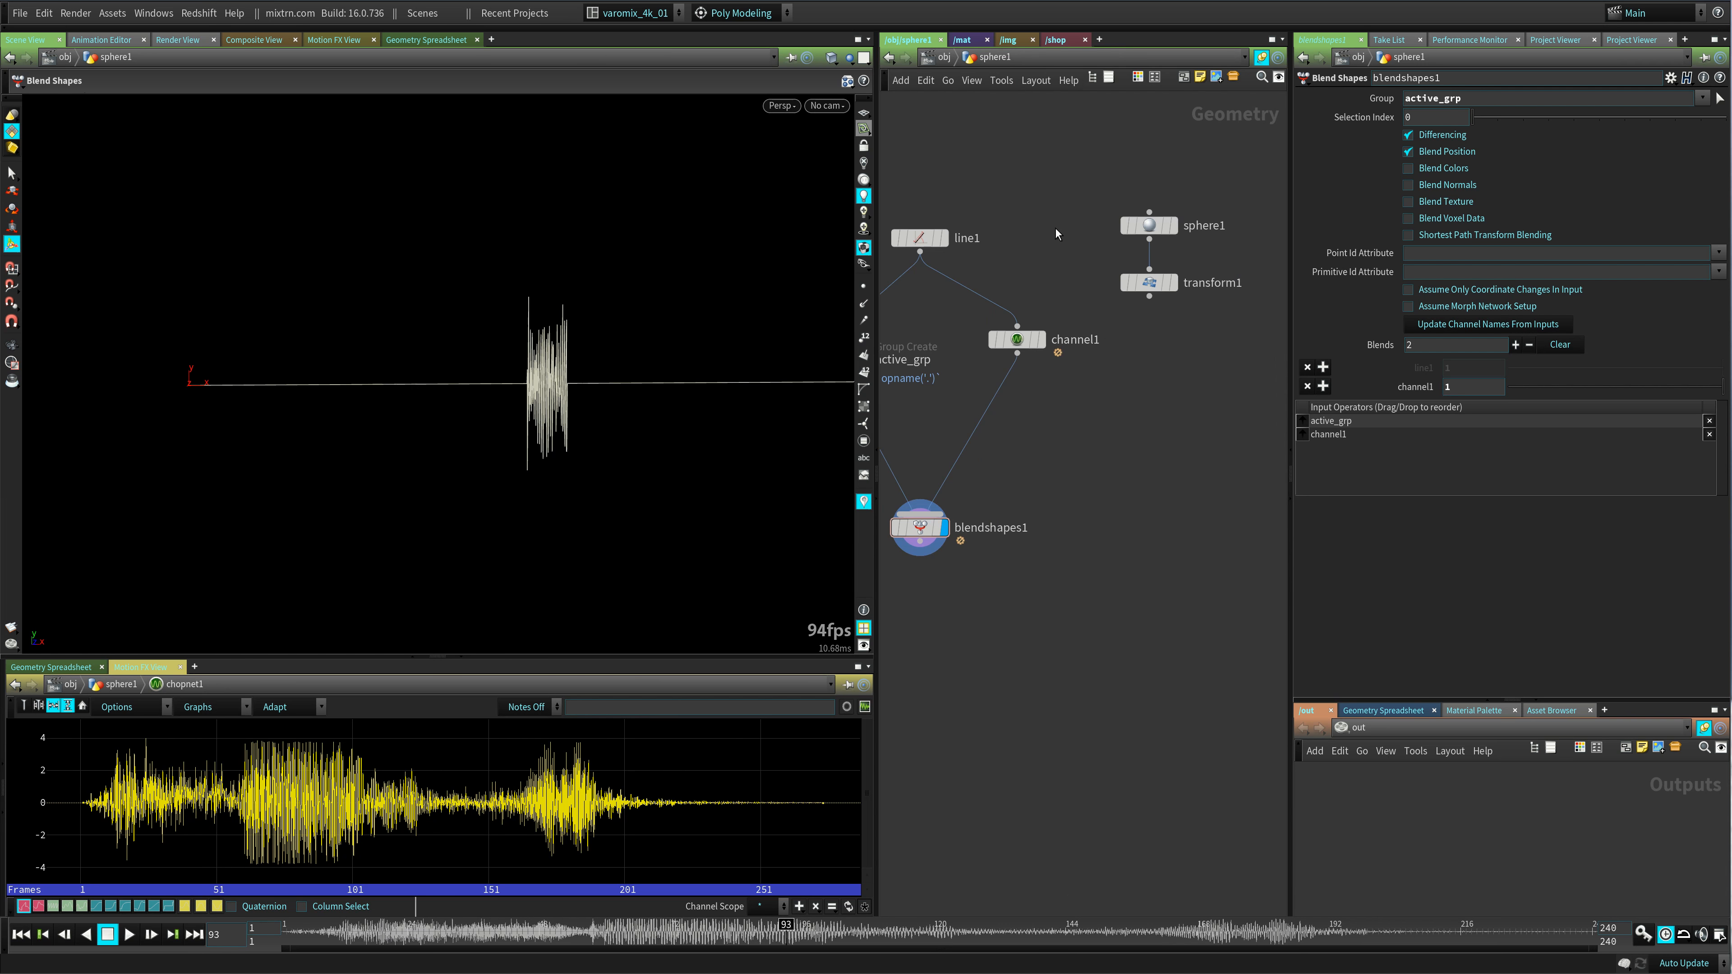
middle_click_drag(1058, 230, 1086, 245)
middle_click_drag(1190, 421, 1016, 437)
double_click(1182, 264)
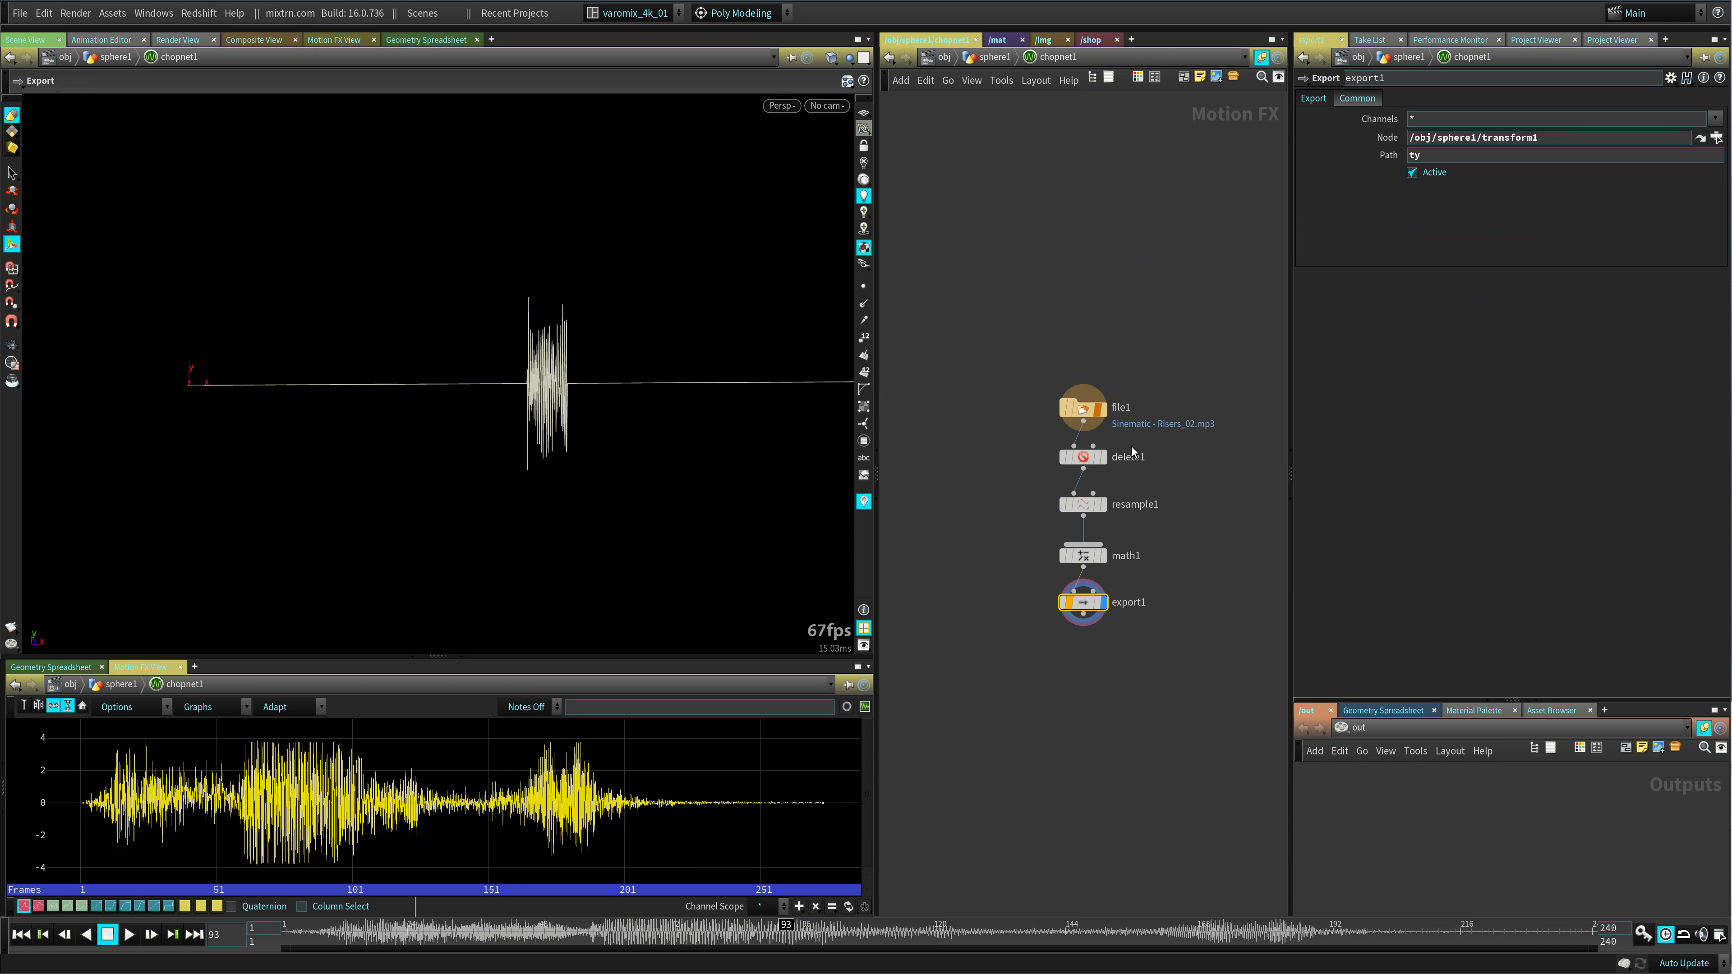
middle_click_drag(1045, 651, 1027, 473)
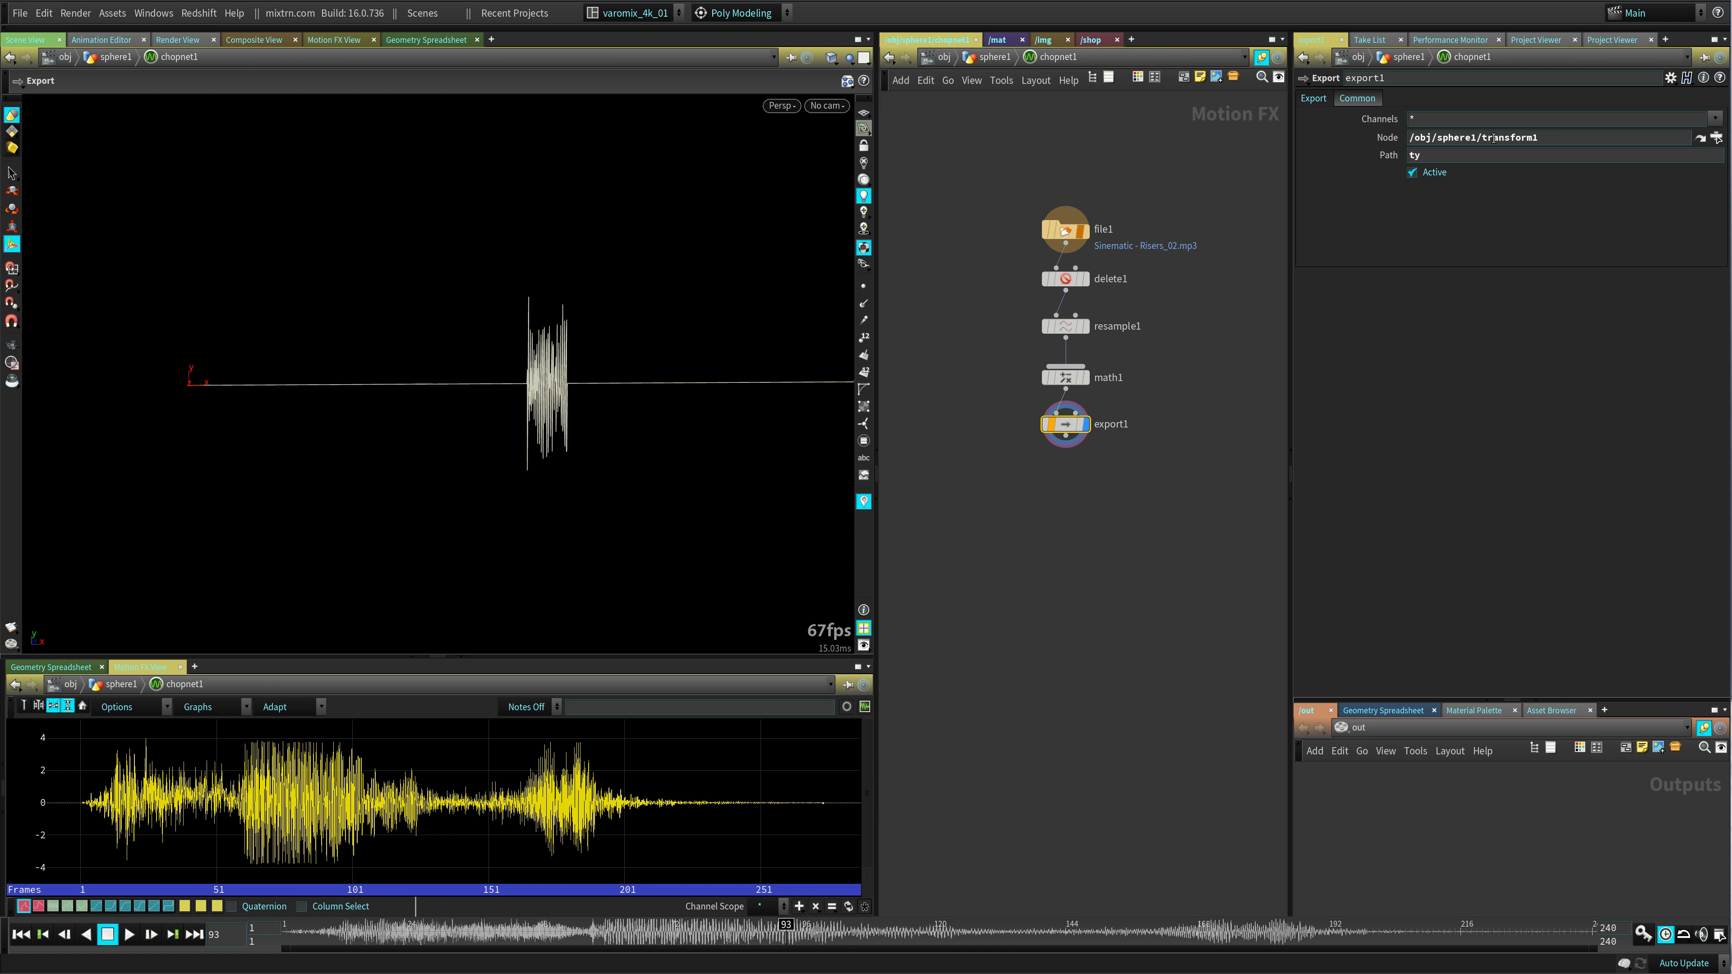
mouse_move(1079, 425)
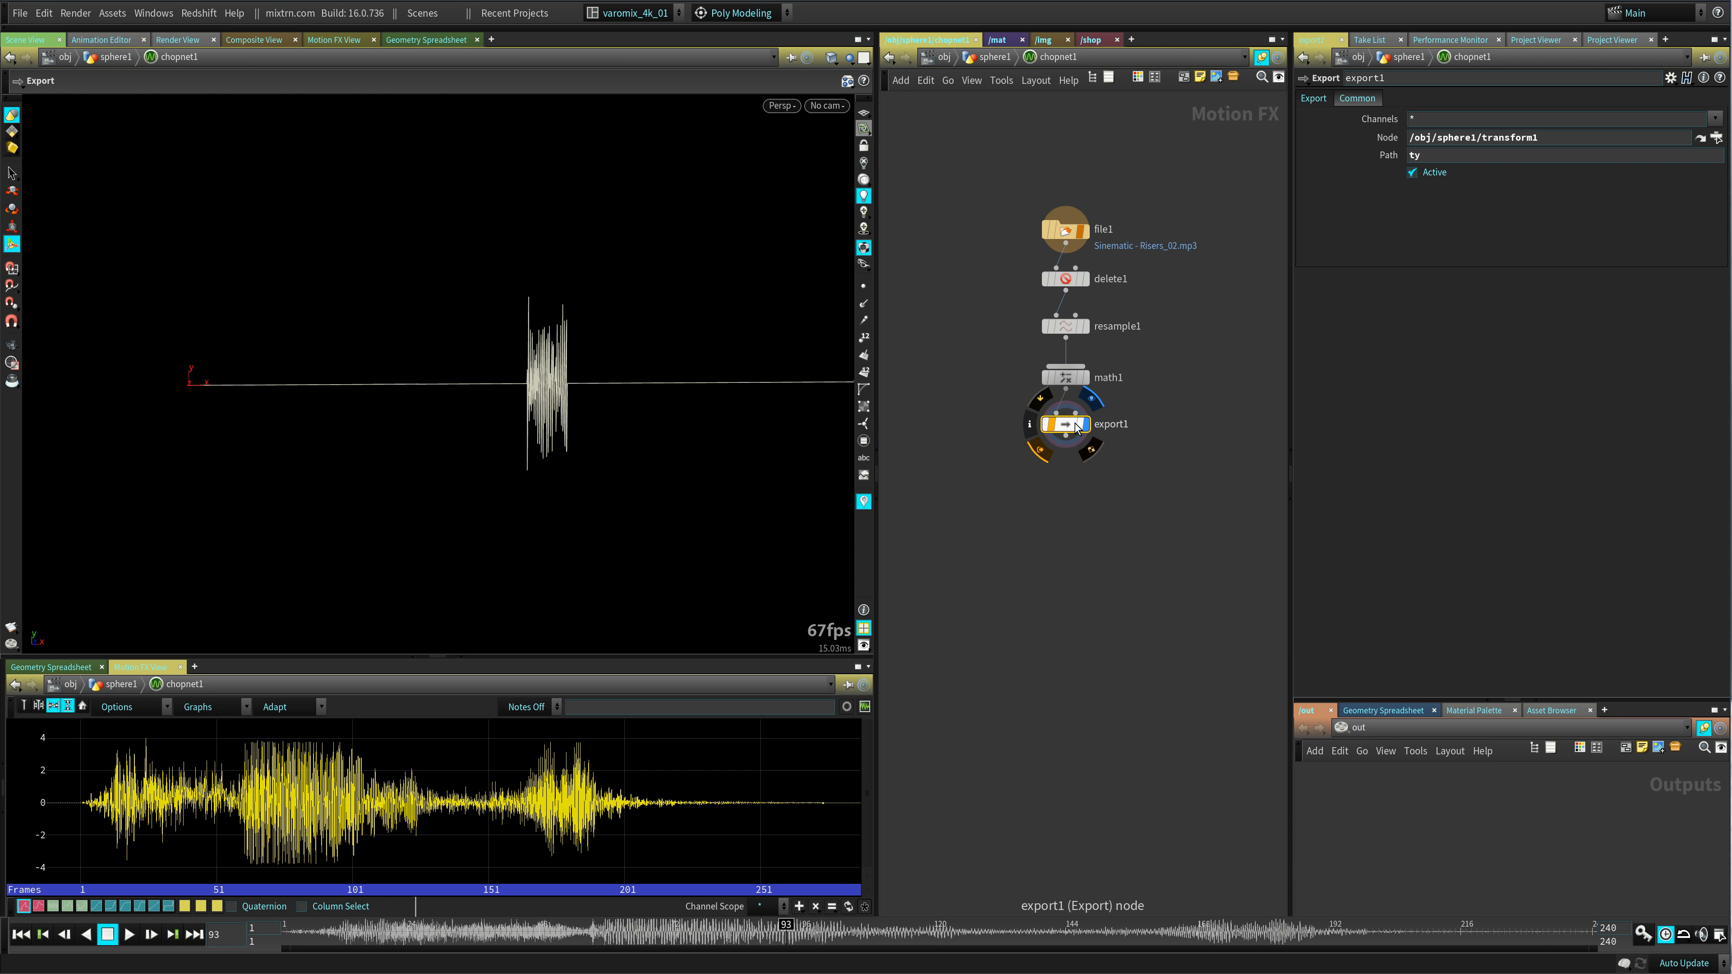
left_click_drag(1068, 433, 1164, 441, "alt")
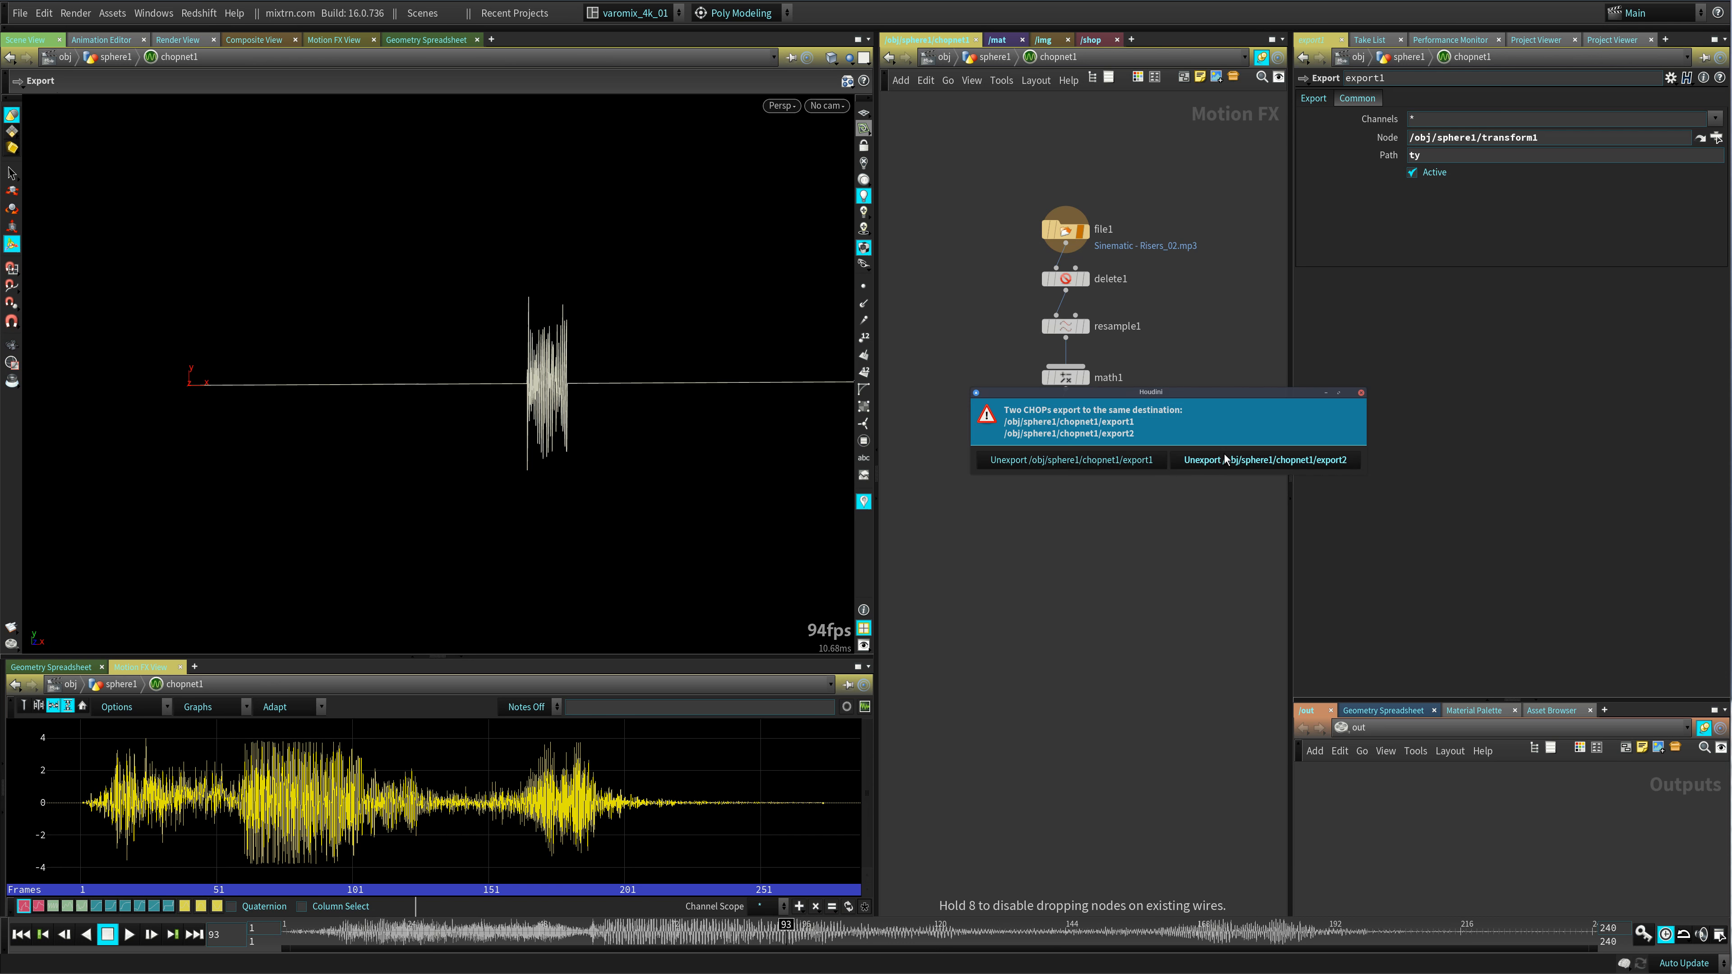
left_click(1226, 459)
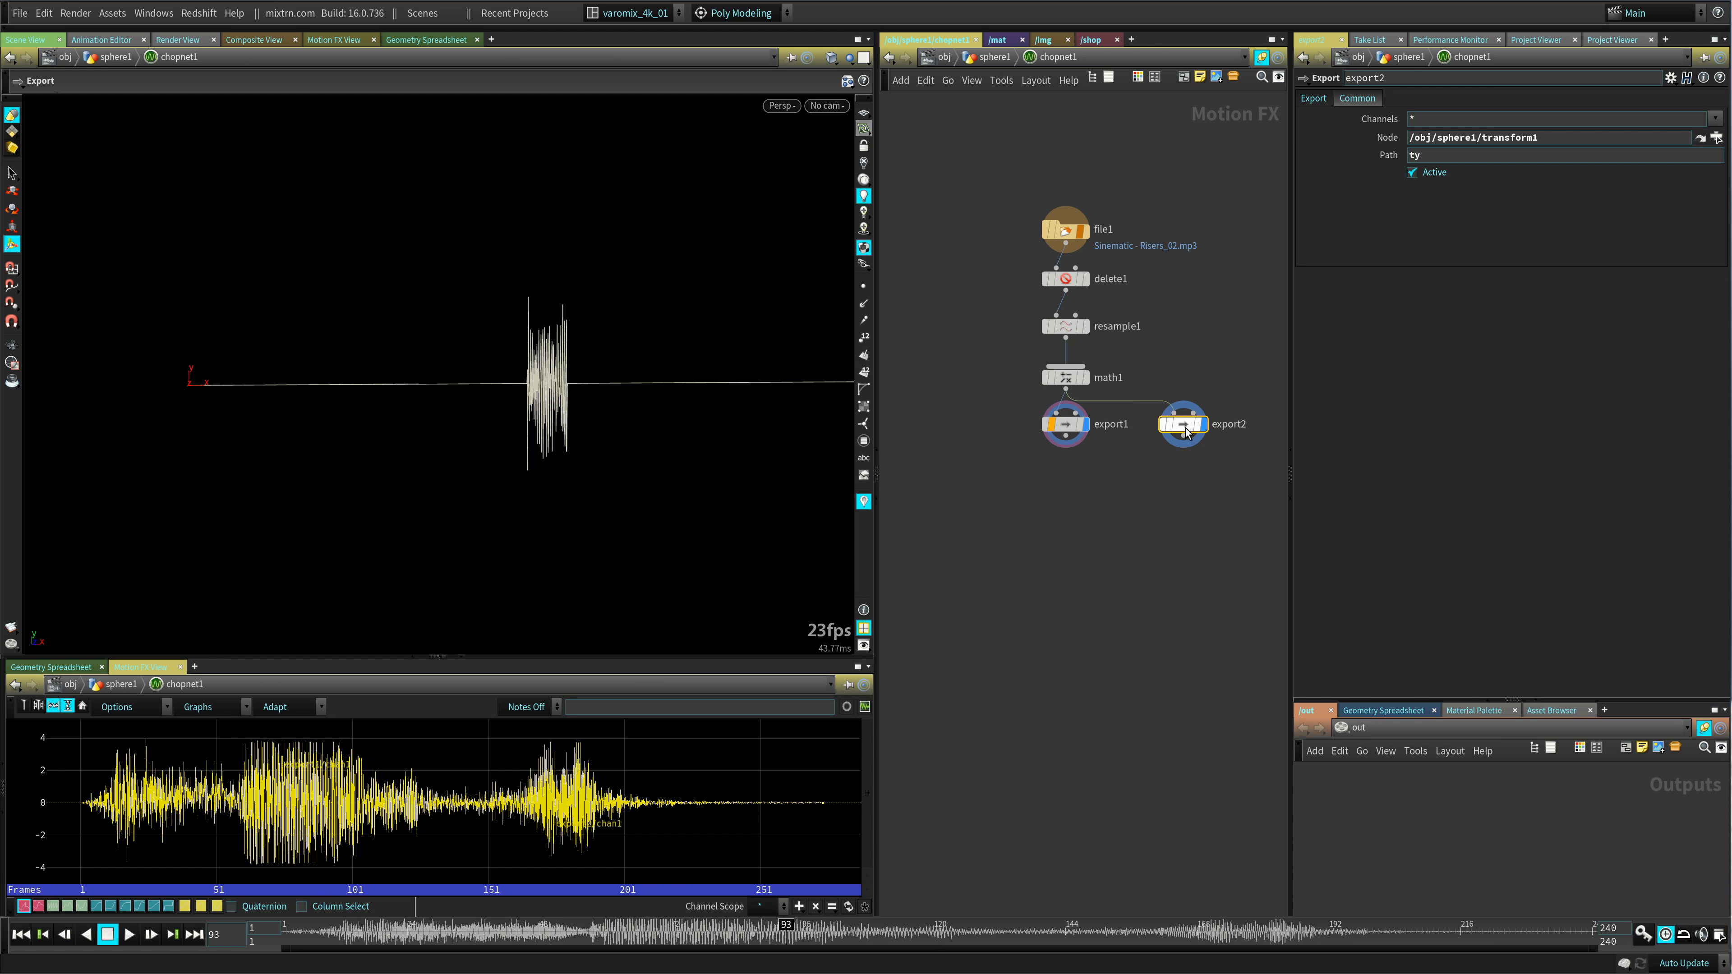
key("Delete")
- Duplicate export1 beside the original, unexport the copy to resolve the conflict, and set the copy's Node to /obj/sphere1/blendshapes1
left_click_drag(1065, 426, 1200, 435, "alt")
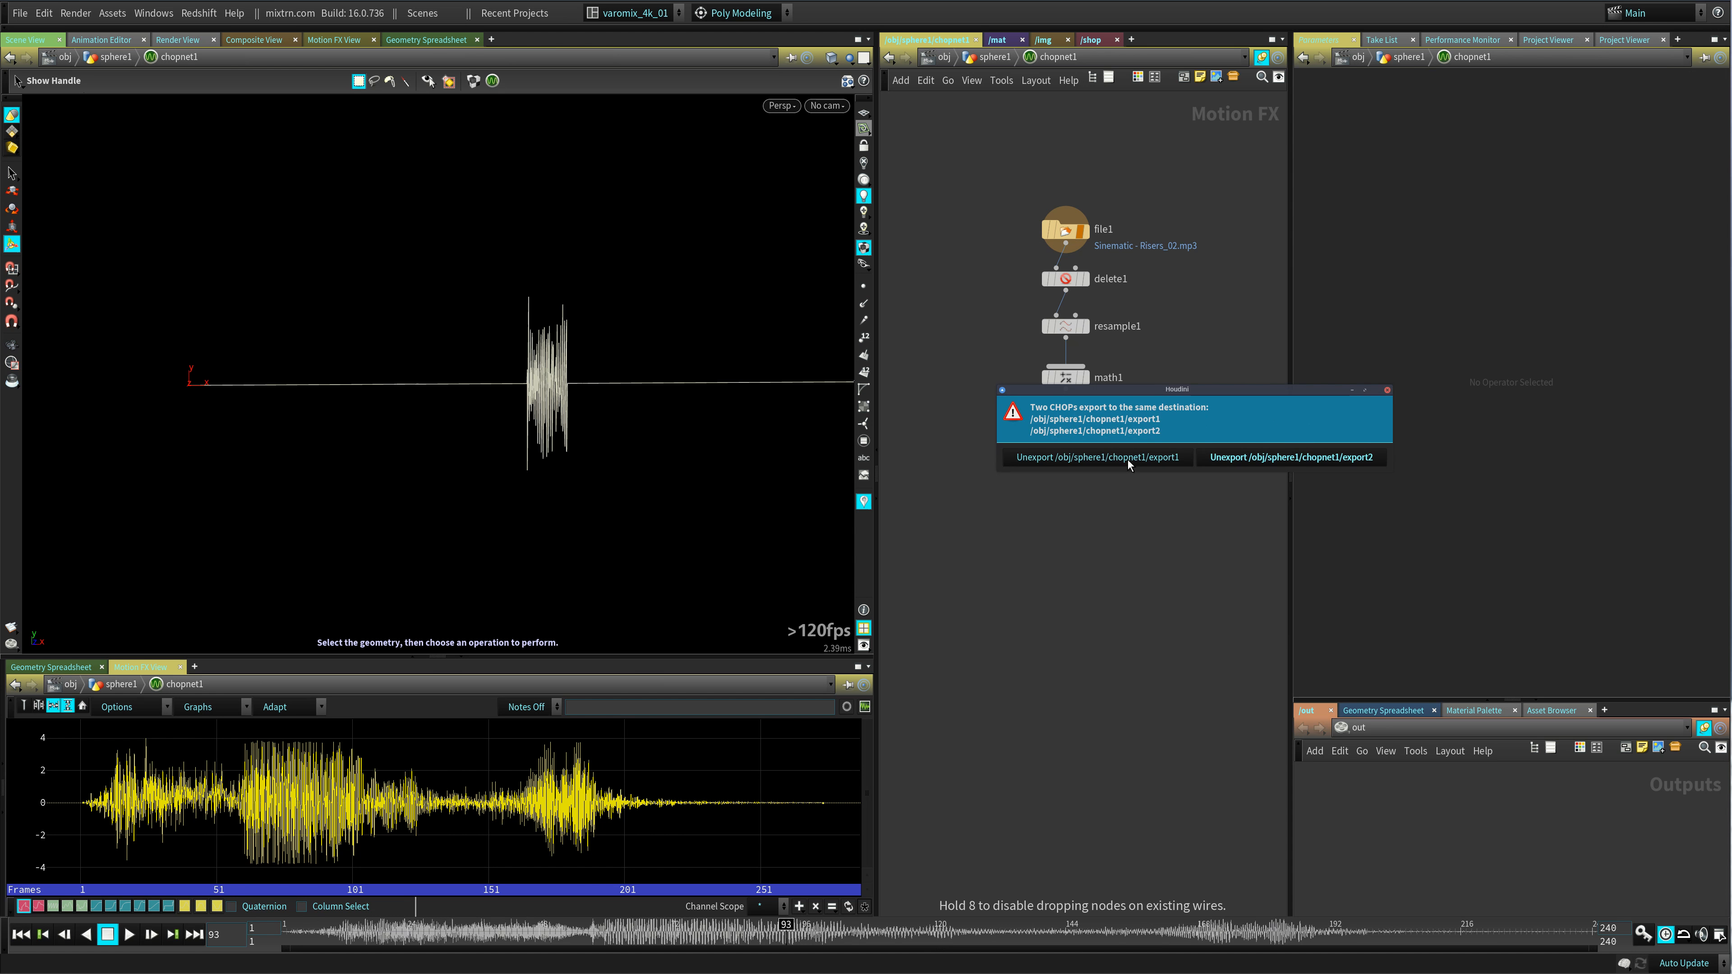
left_click(1239, 458)
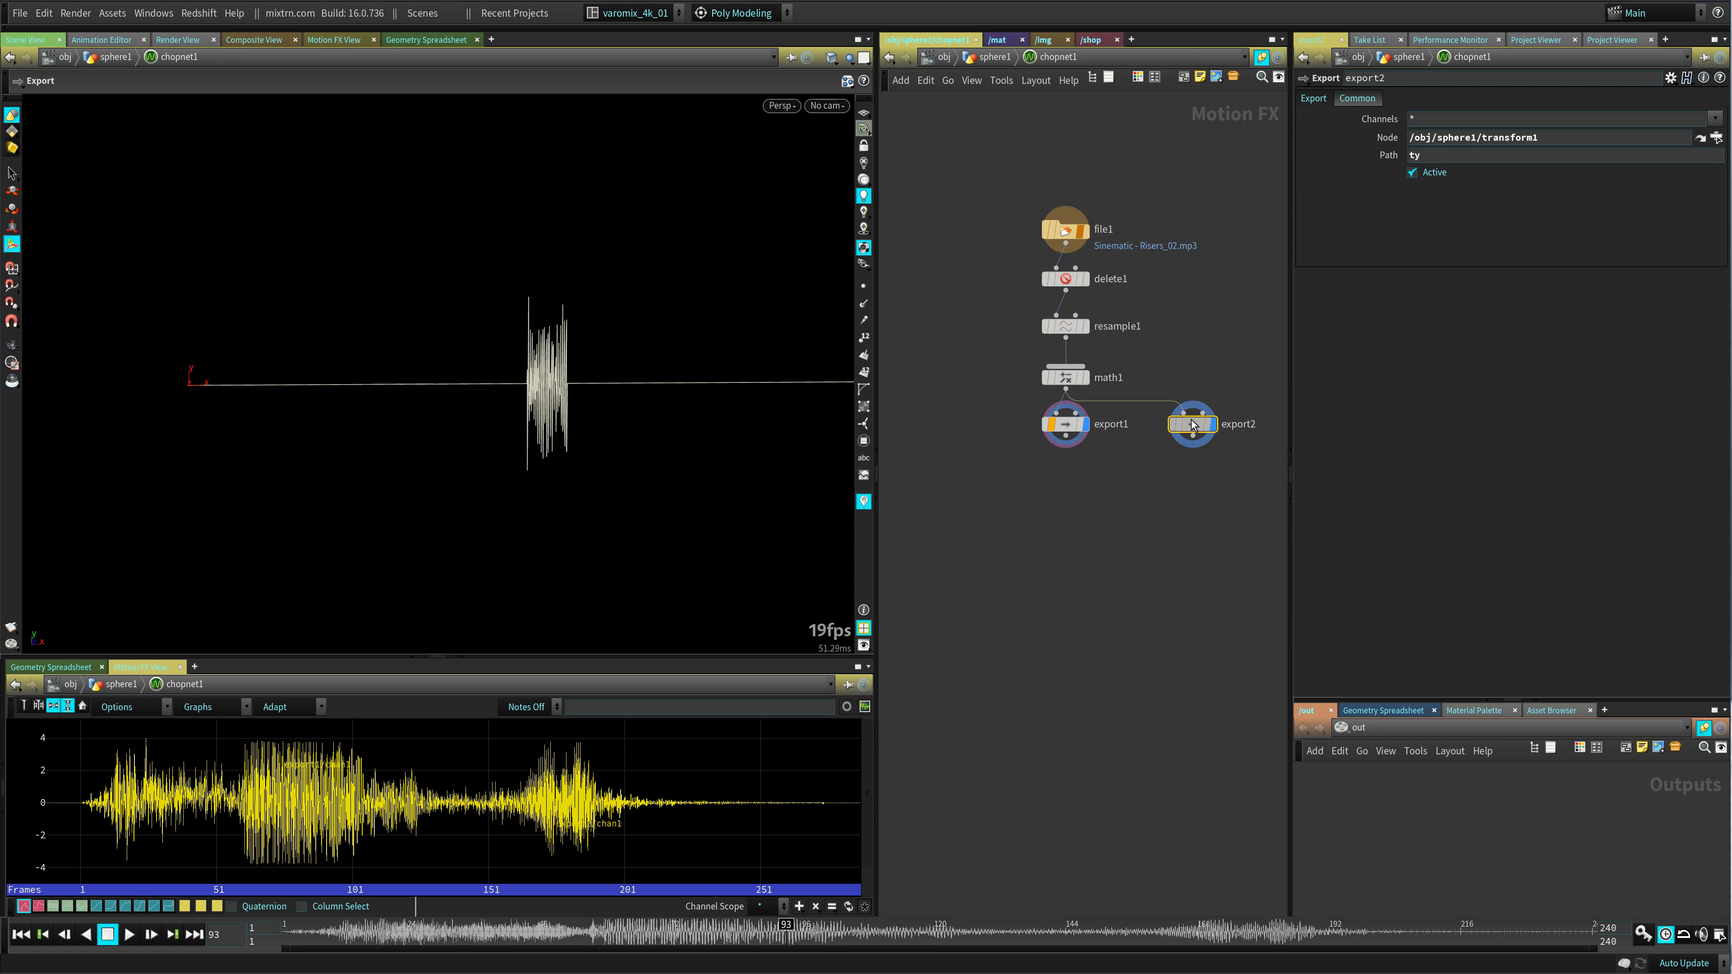
middle_click_drag(1213, 512, 1030, 507)
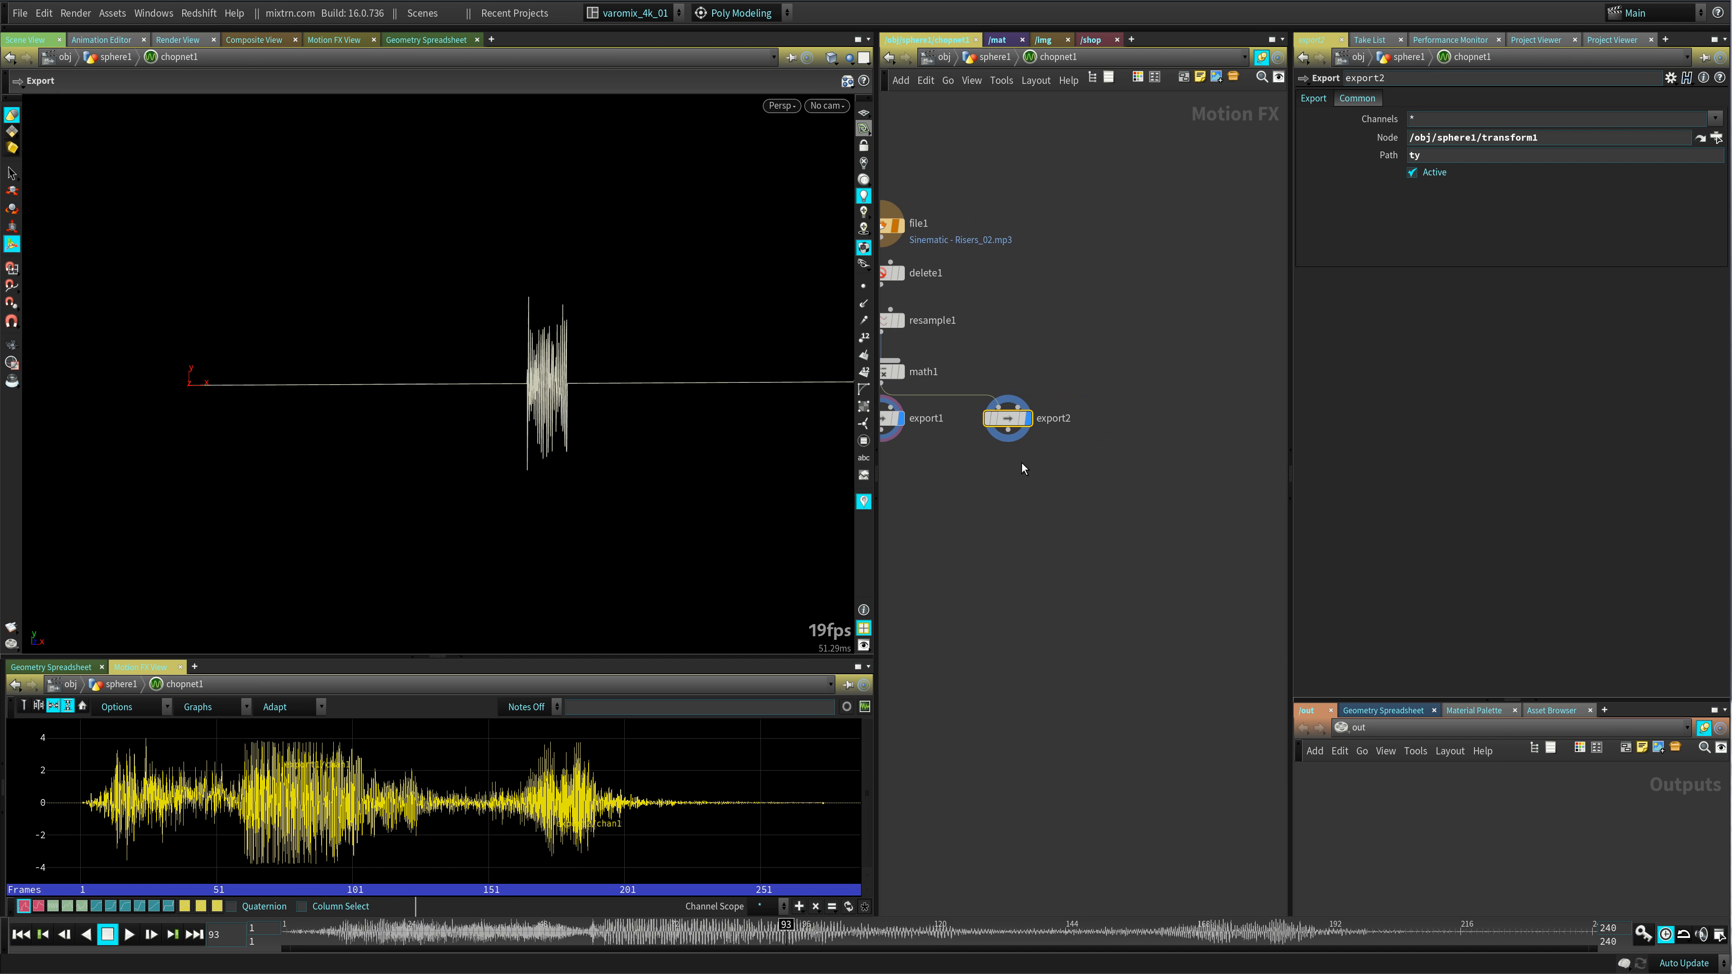
left_click(1703, 139)
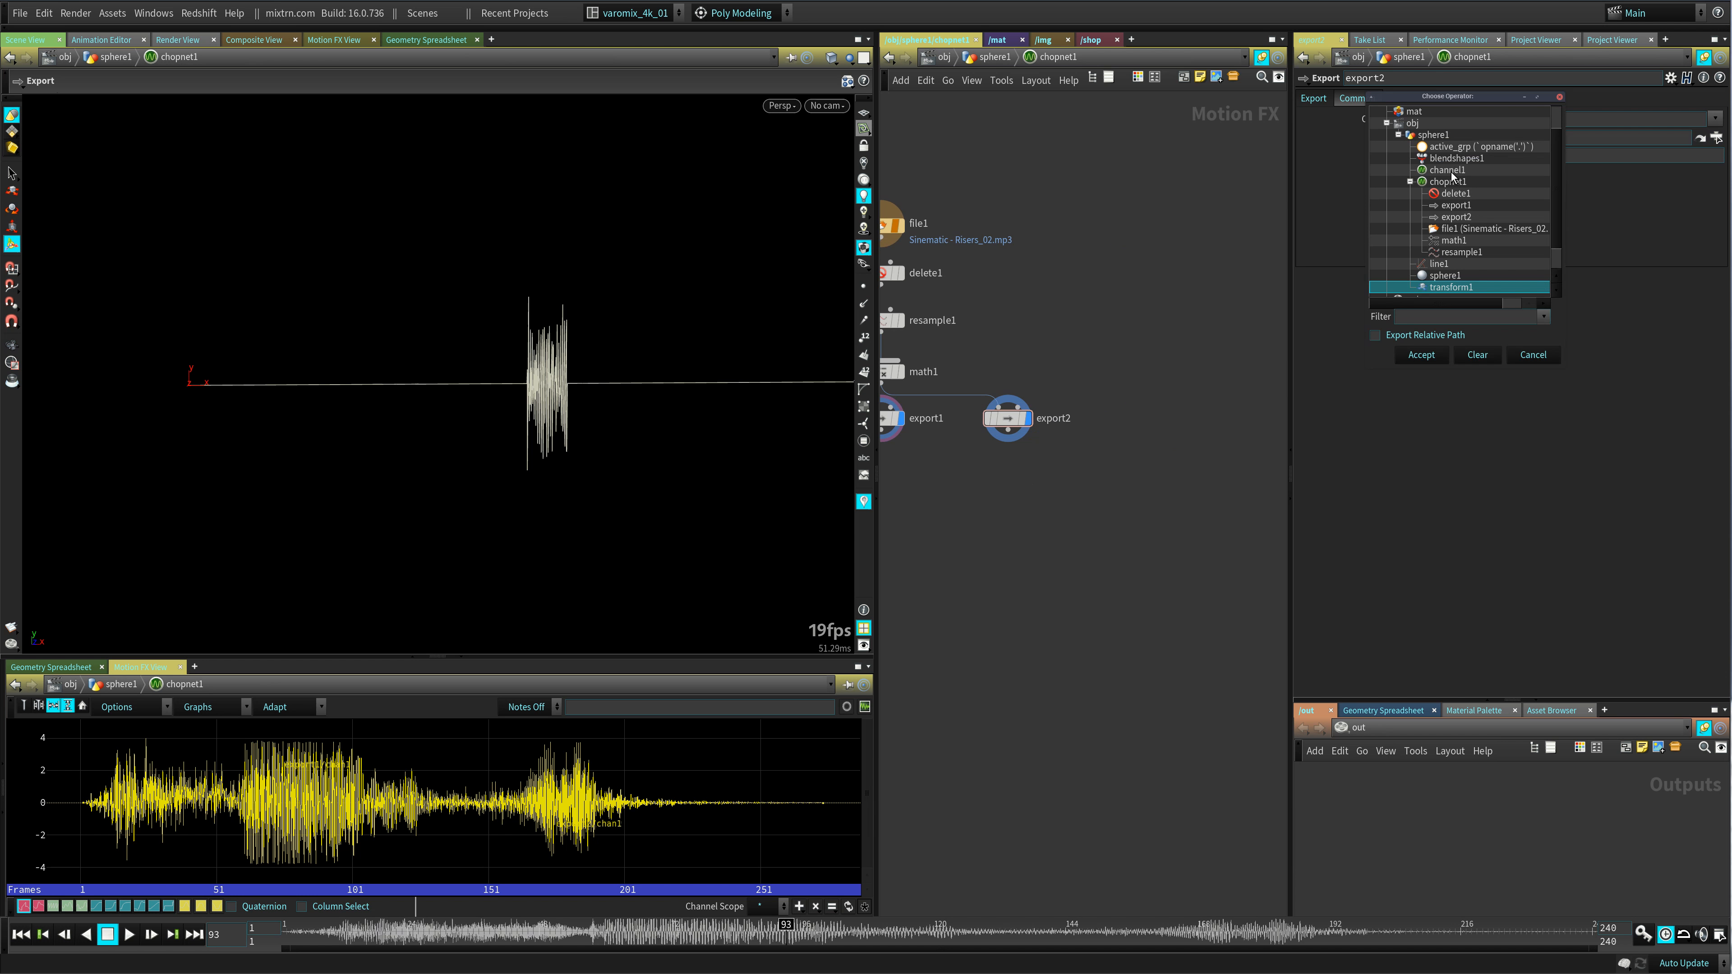
left_click(1470, 159)
left_click(1421, 356)
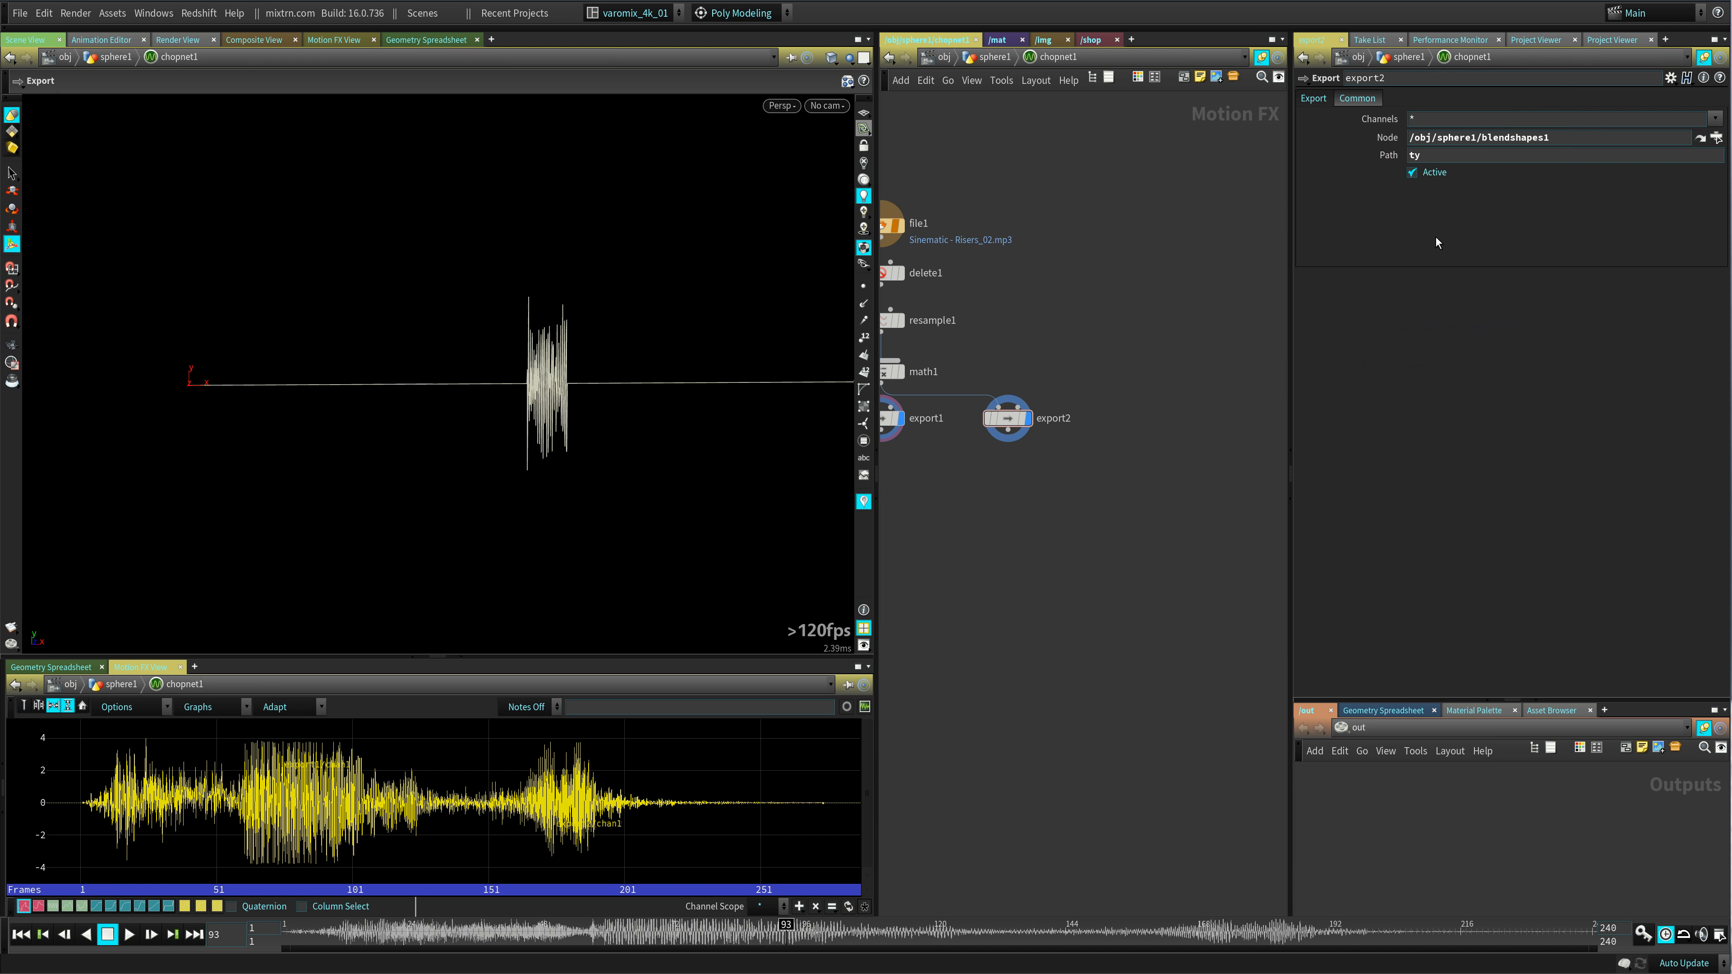
- Look up the parameter name of channel1 on blendshapes1, set export2's Path to blend1, and turn on its export flag
key("u")
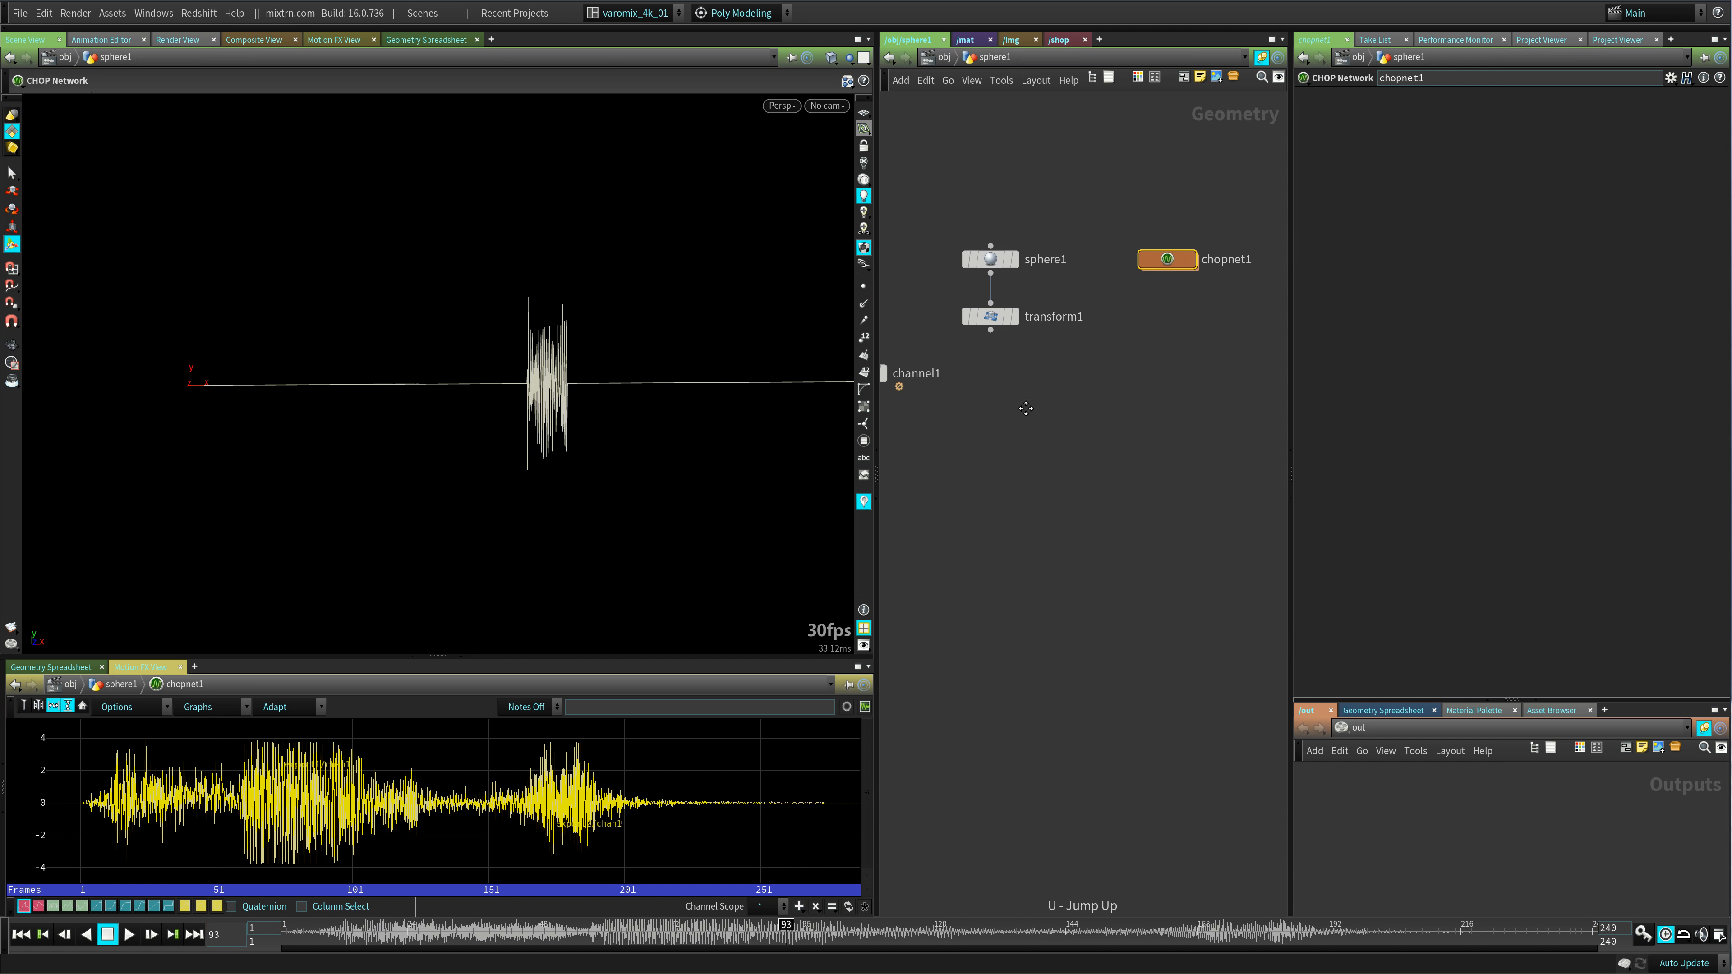
key("h")
left_click(1014, 497)
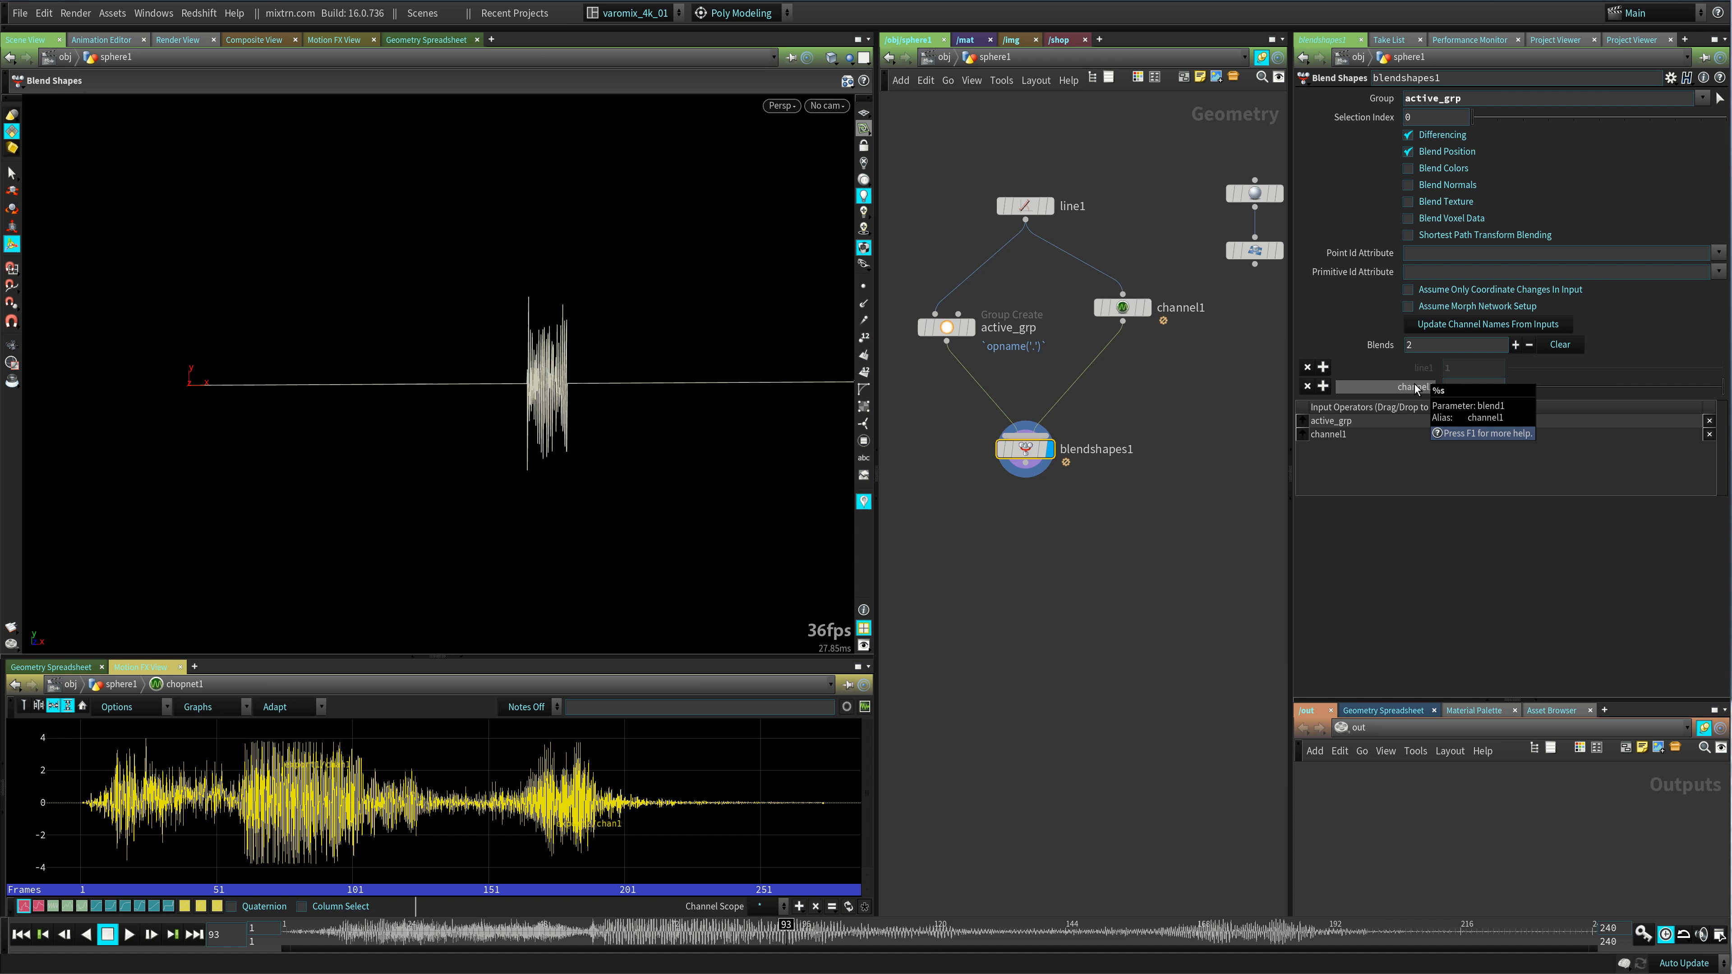
middle_click_drag(1246, 258, 998, 304)
left_click(1203, 240)
double_click(1203, 240)
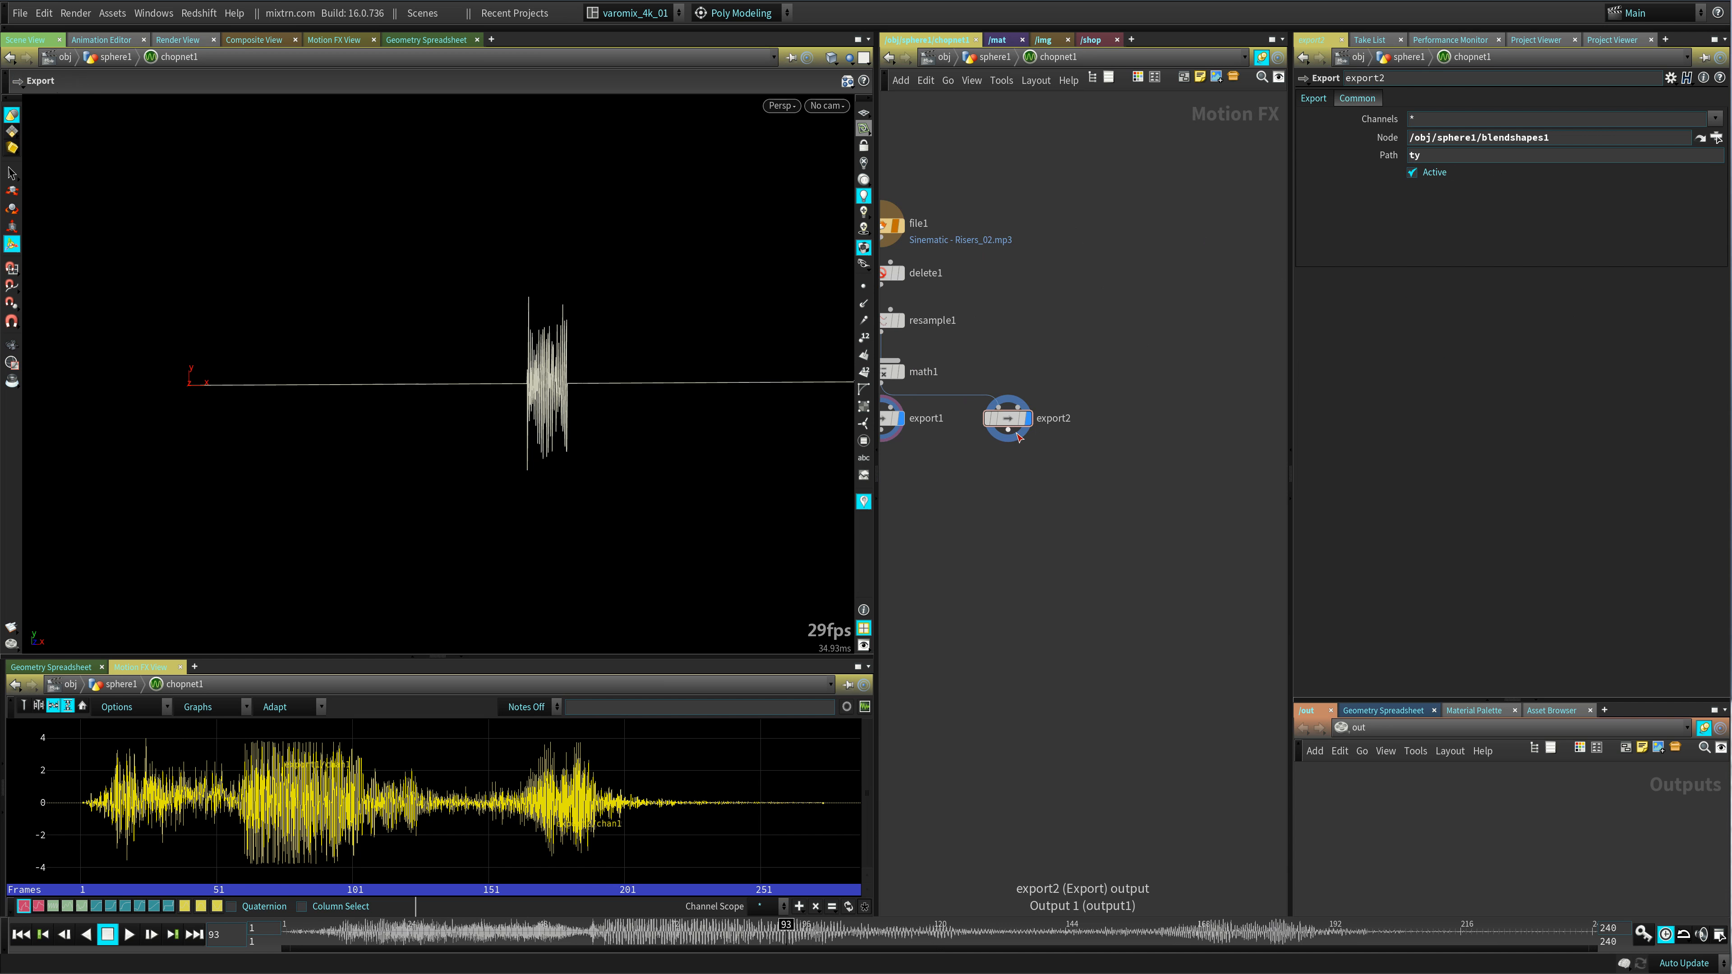
double_click(1427, 158)
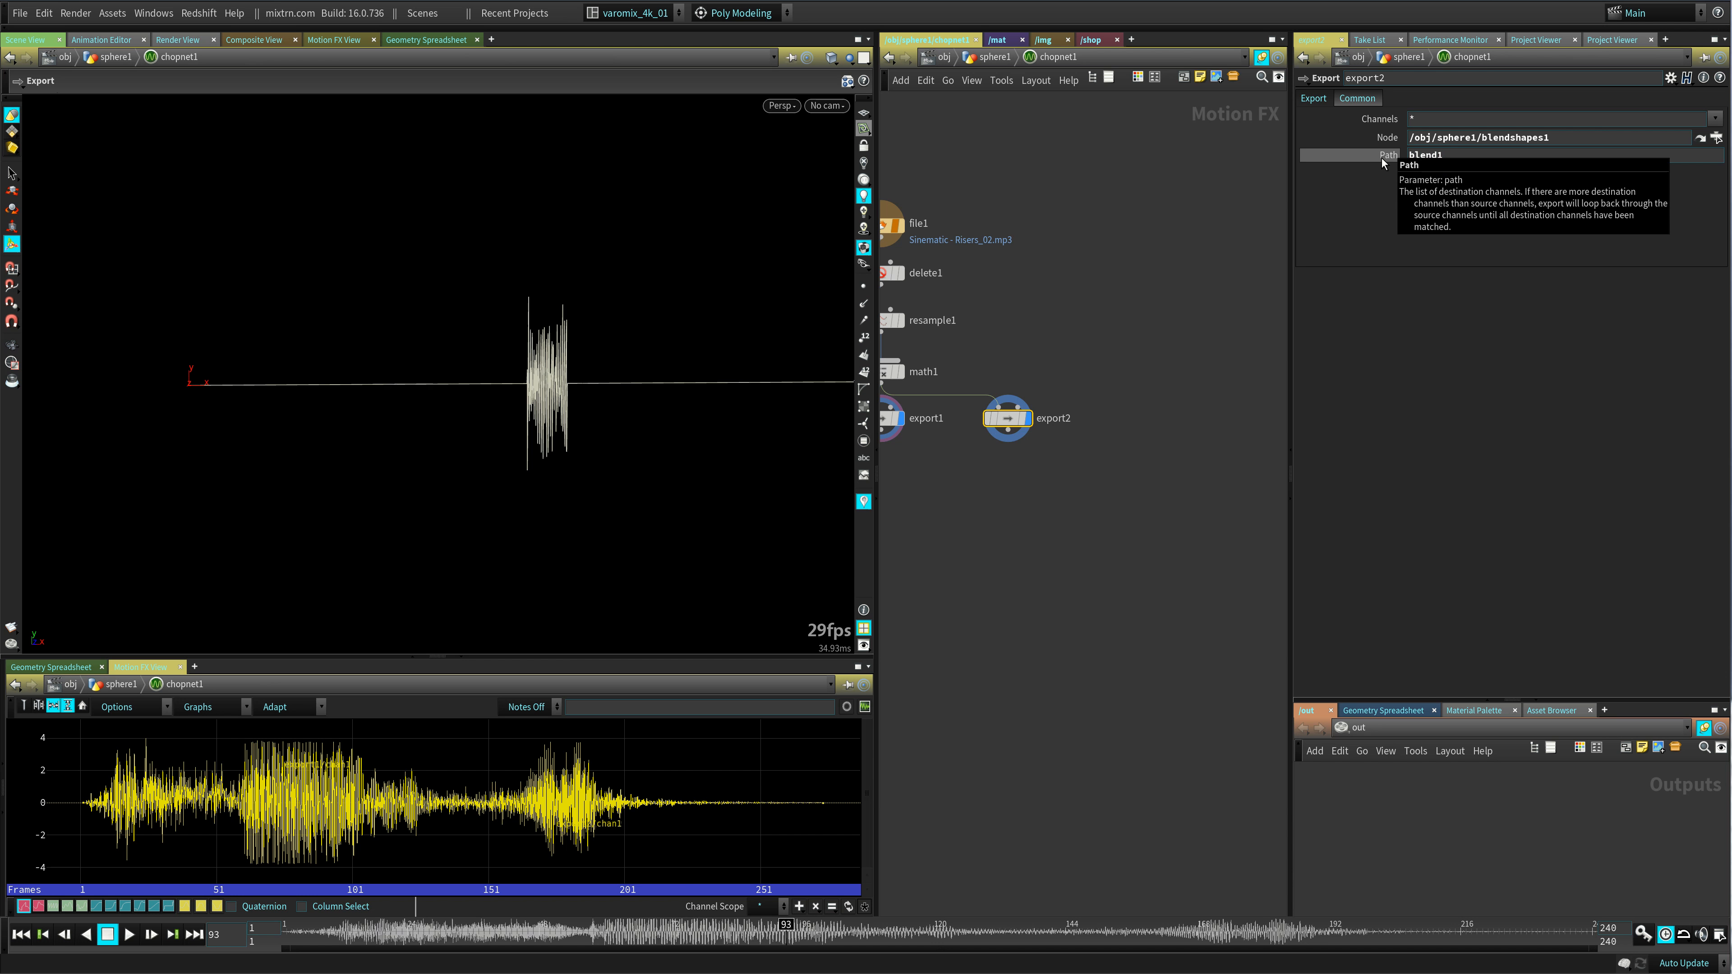
left_click(995, 427)
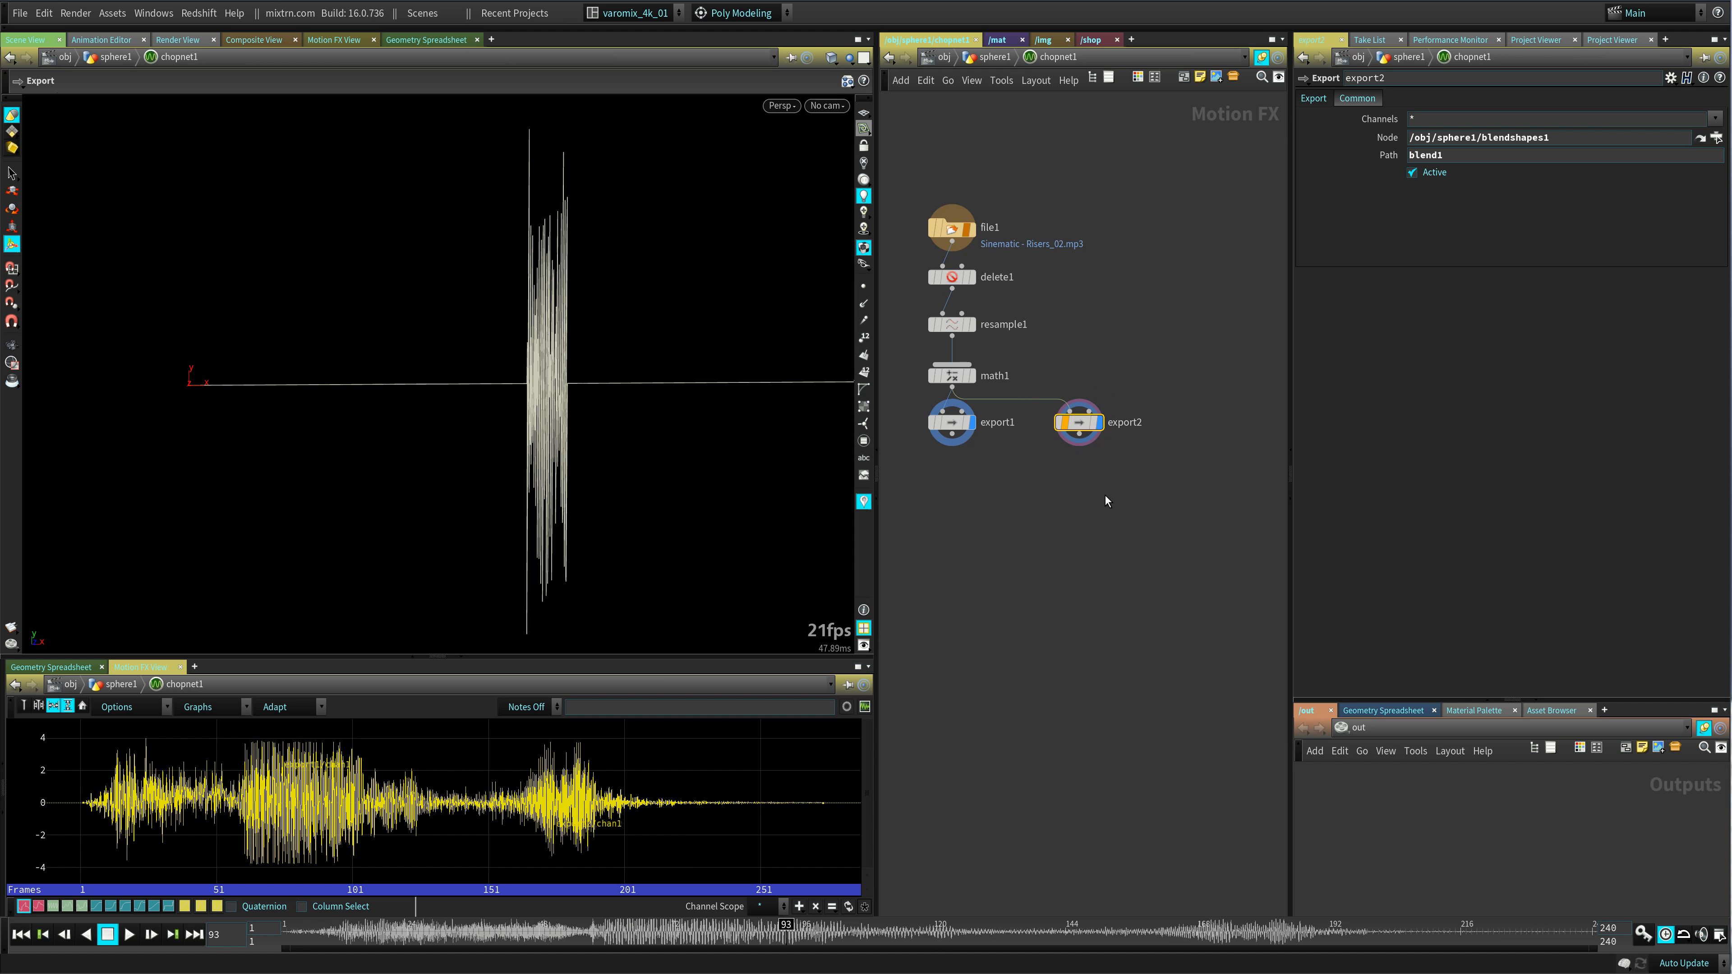
- Select blendshapes1 in the sphere1 network and play the animation from frame 1 to check the audio-driven blend, then stop it
key("u")
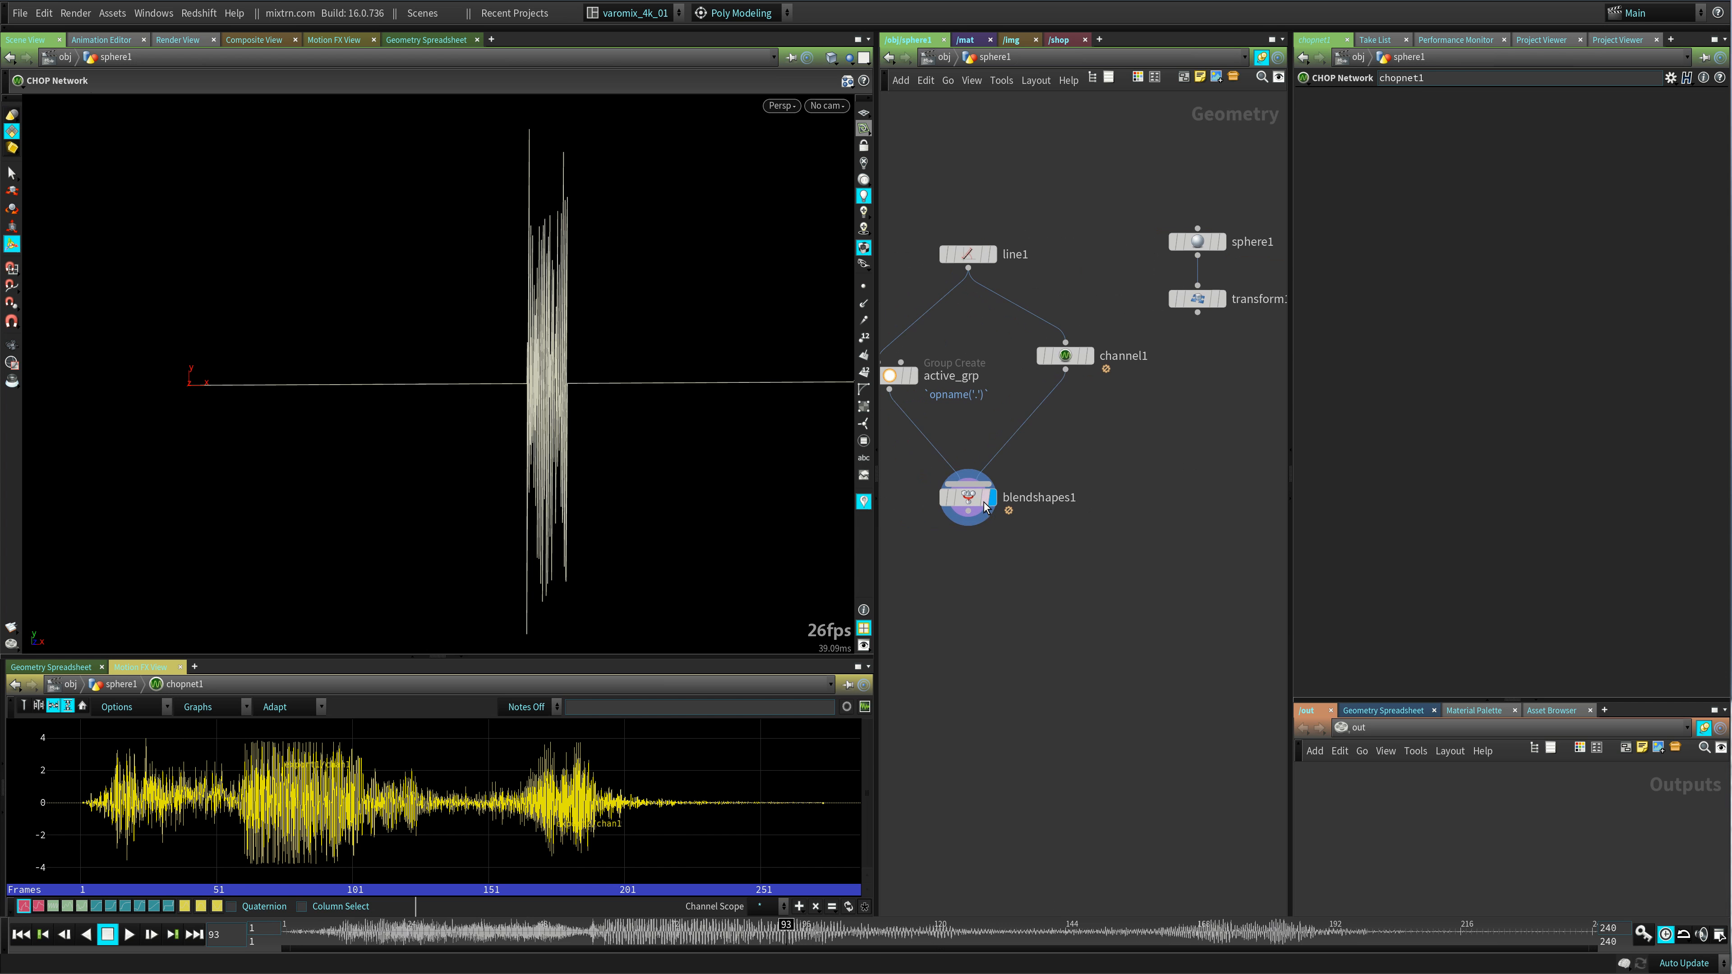
left_click(949, 500)
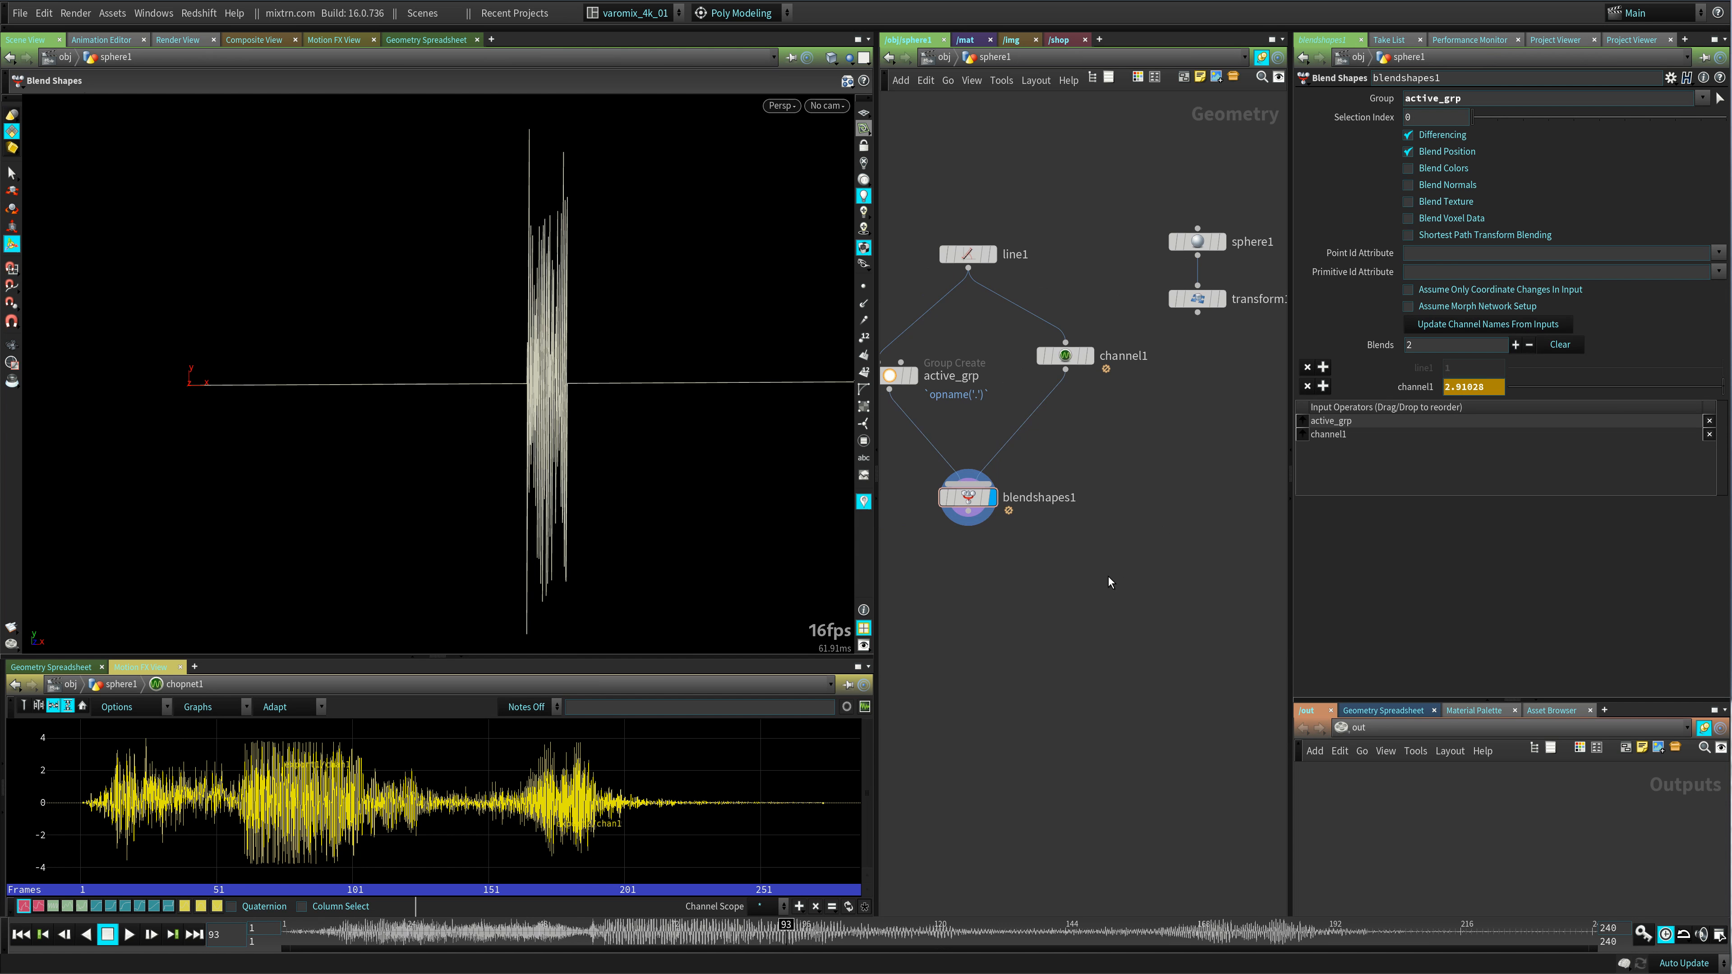
key("ctrl+Up")
key("Up")
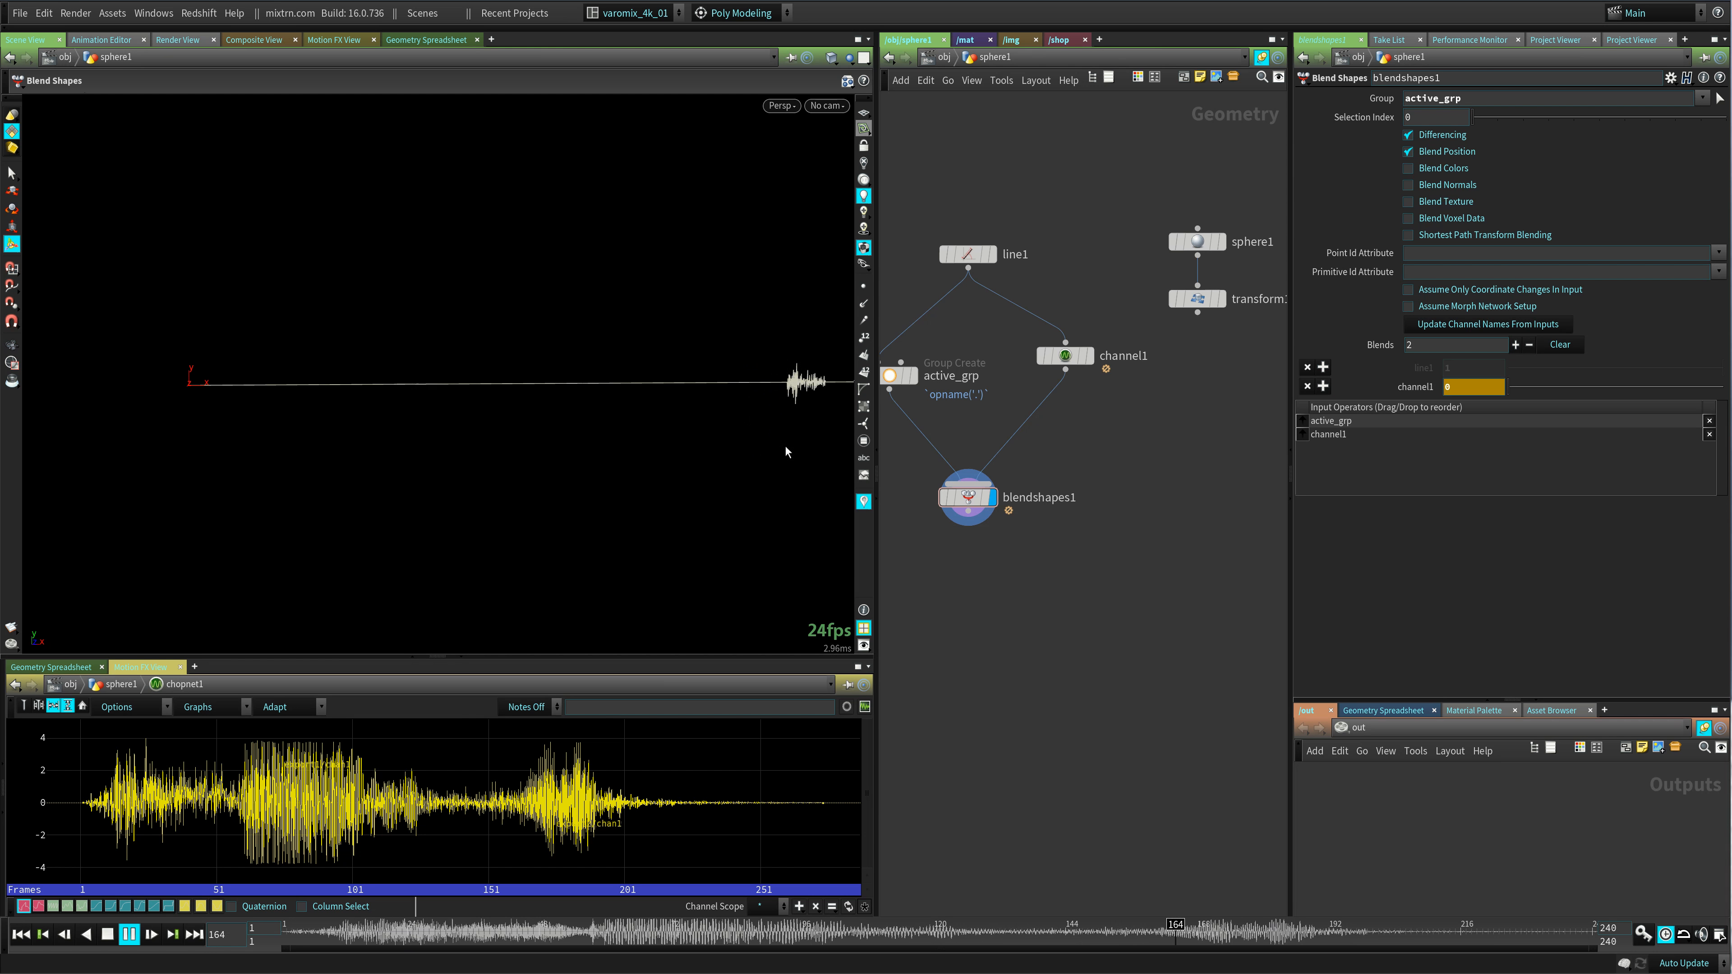
middle_click_drag(730, 458, 622, 464, "alt")
scroll(647, 464, "down", 3)
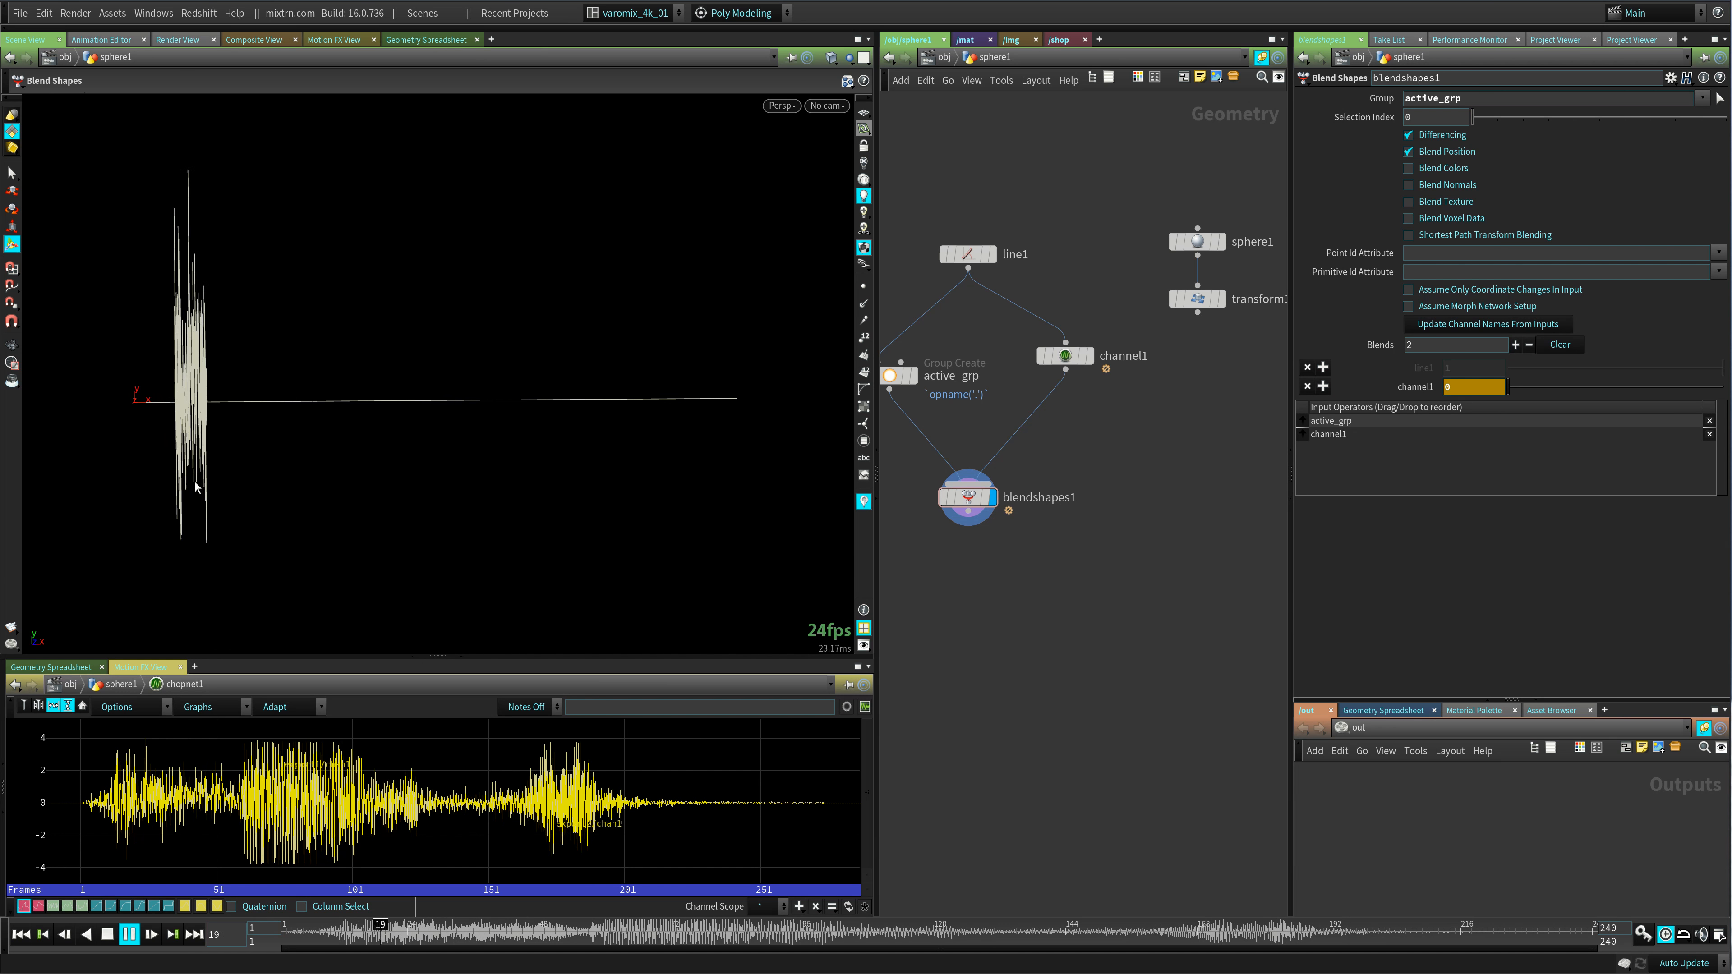
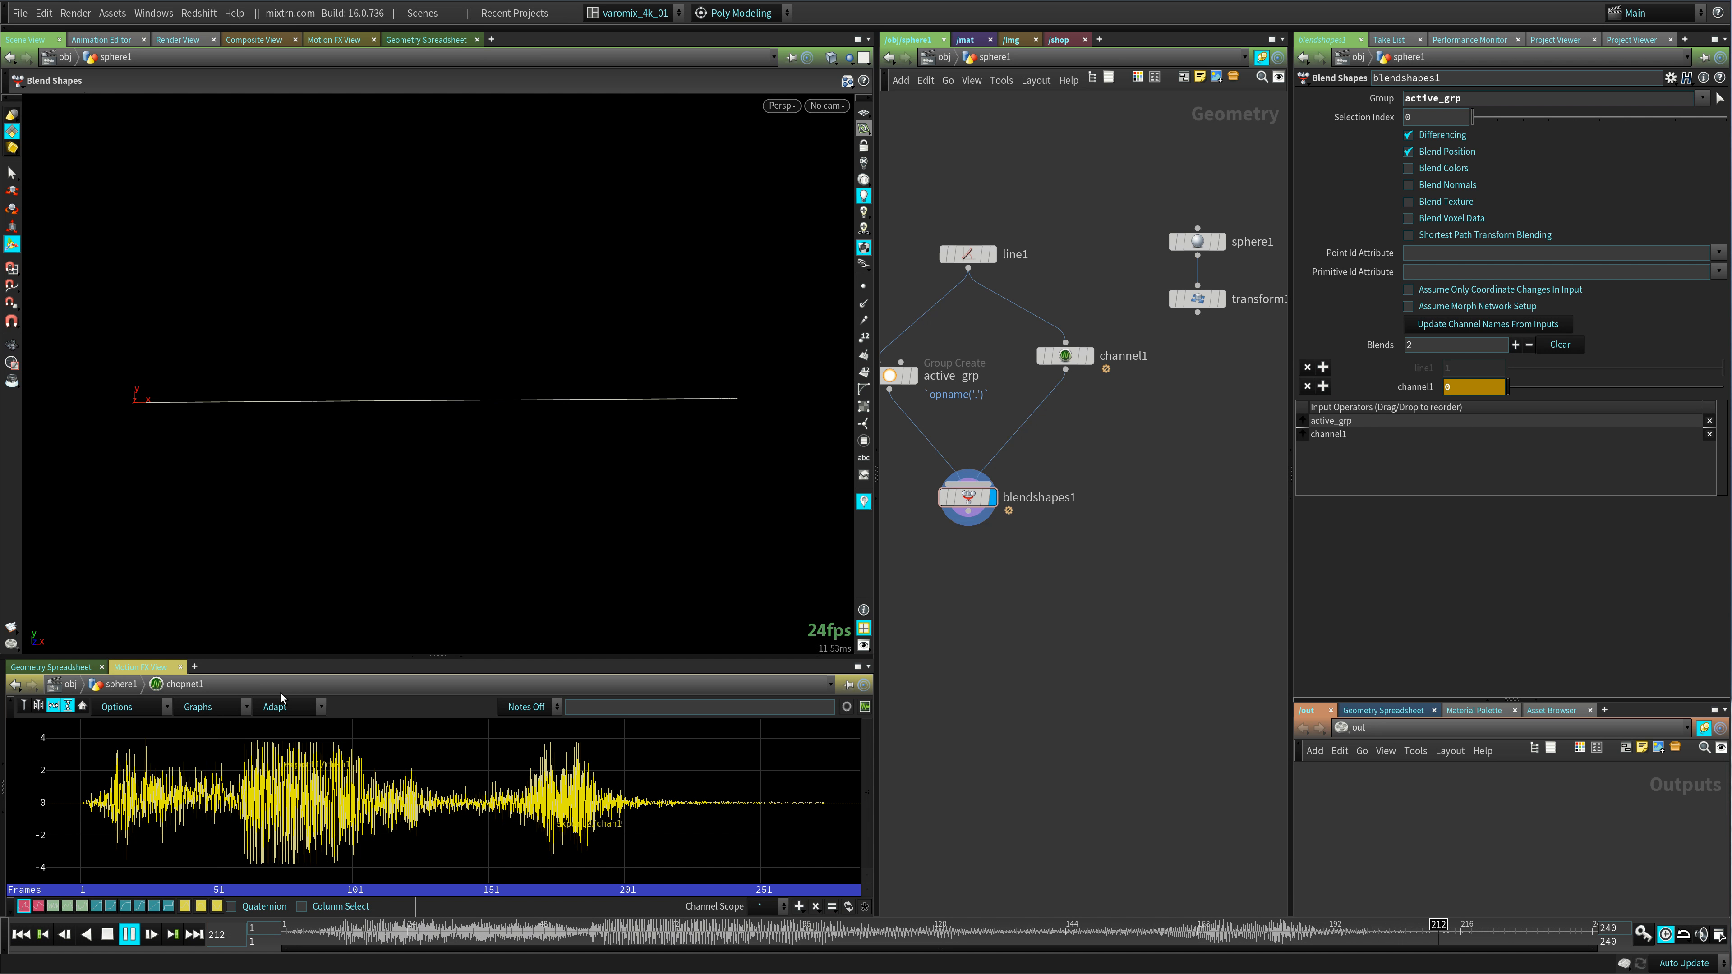
left_click(107, 934)
- Add a Delete node below blendshapes1, connect it to the blendshapes1 output, and display it
middle_click_drag(971, 582, 1062, 528)
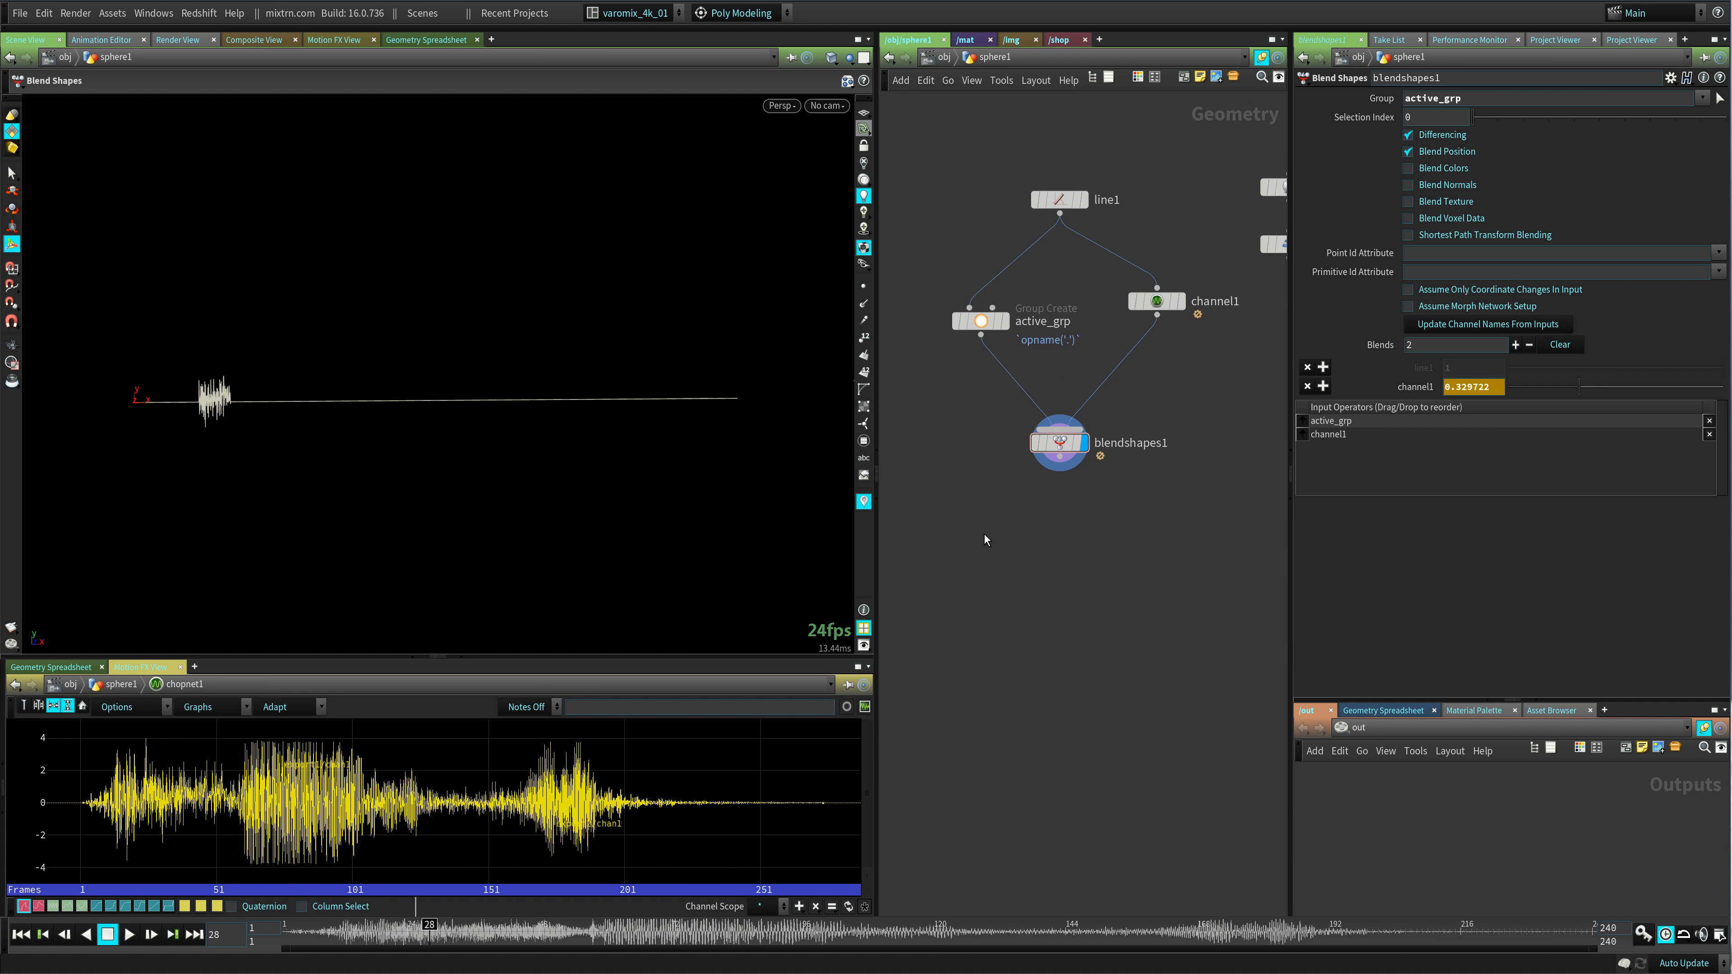
key("Tab")
mouse_move(1104, 404)
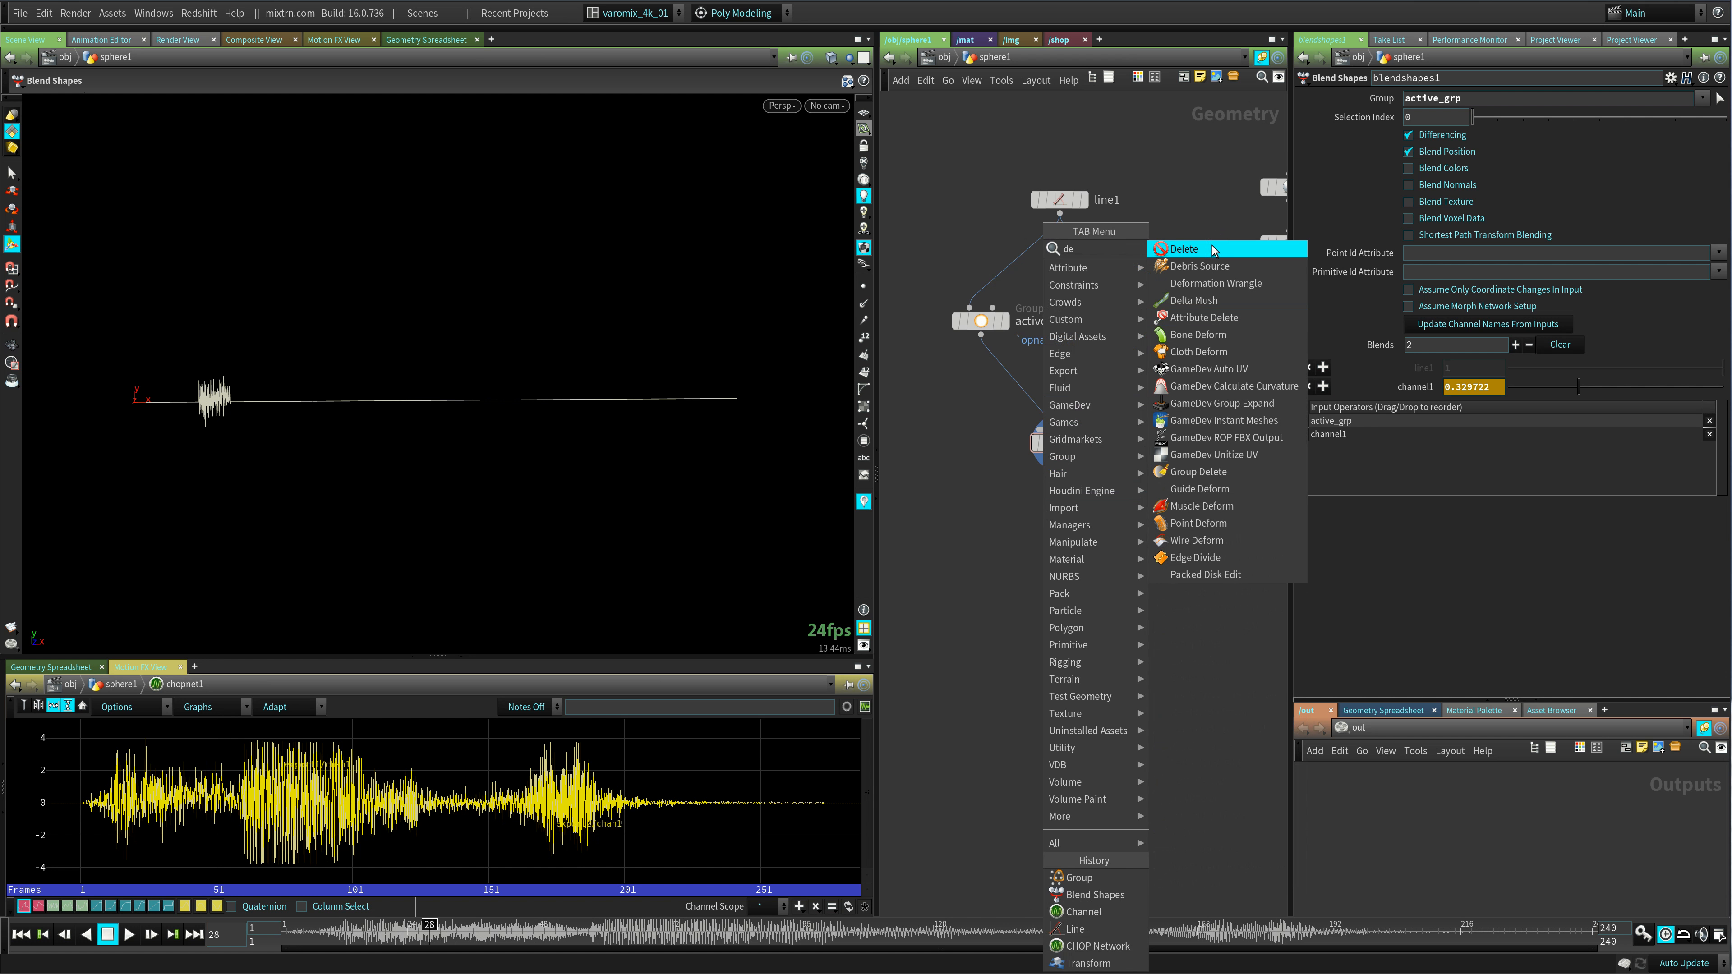
left_click(1200, 249)
left_click(1125, 568)
left_click_drag(1060, 458, 1074, 531)
left_click(1083, 532)
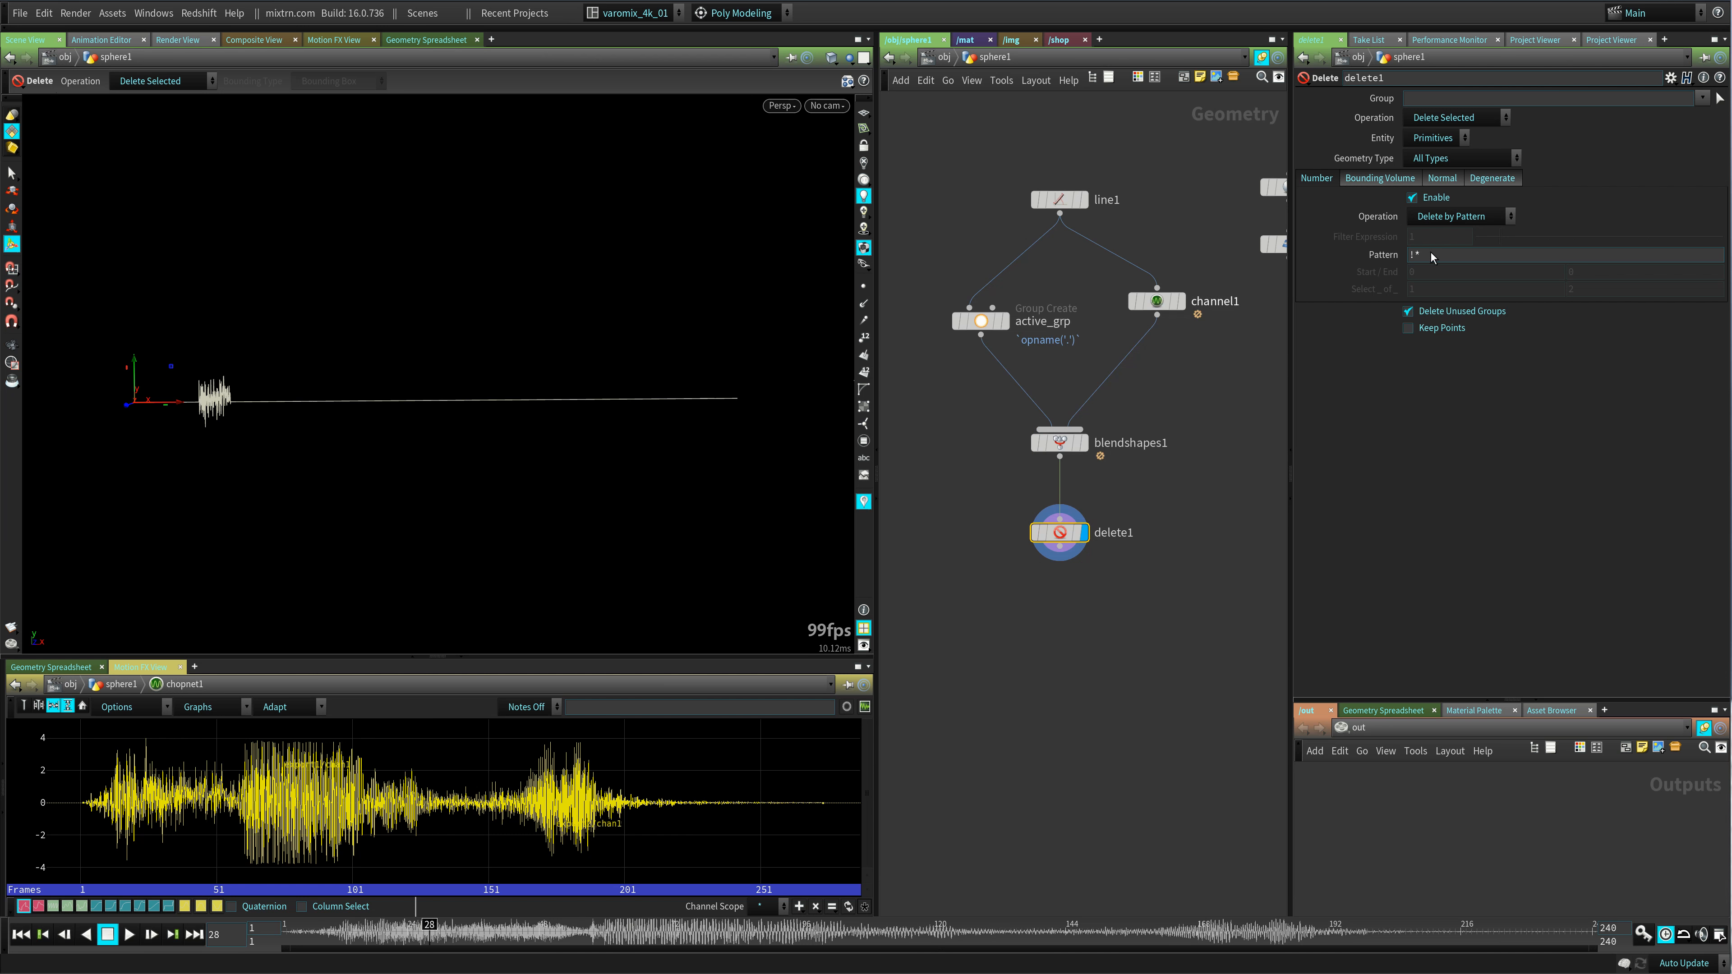
- Set delete1 to Entity Points, Group active_grp and Operation Delete Non-Selected, and briefly play the animation to preview it
left_click(1451, 139)
left_click(1432, 157)
left_click(1703, 114)
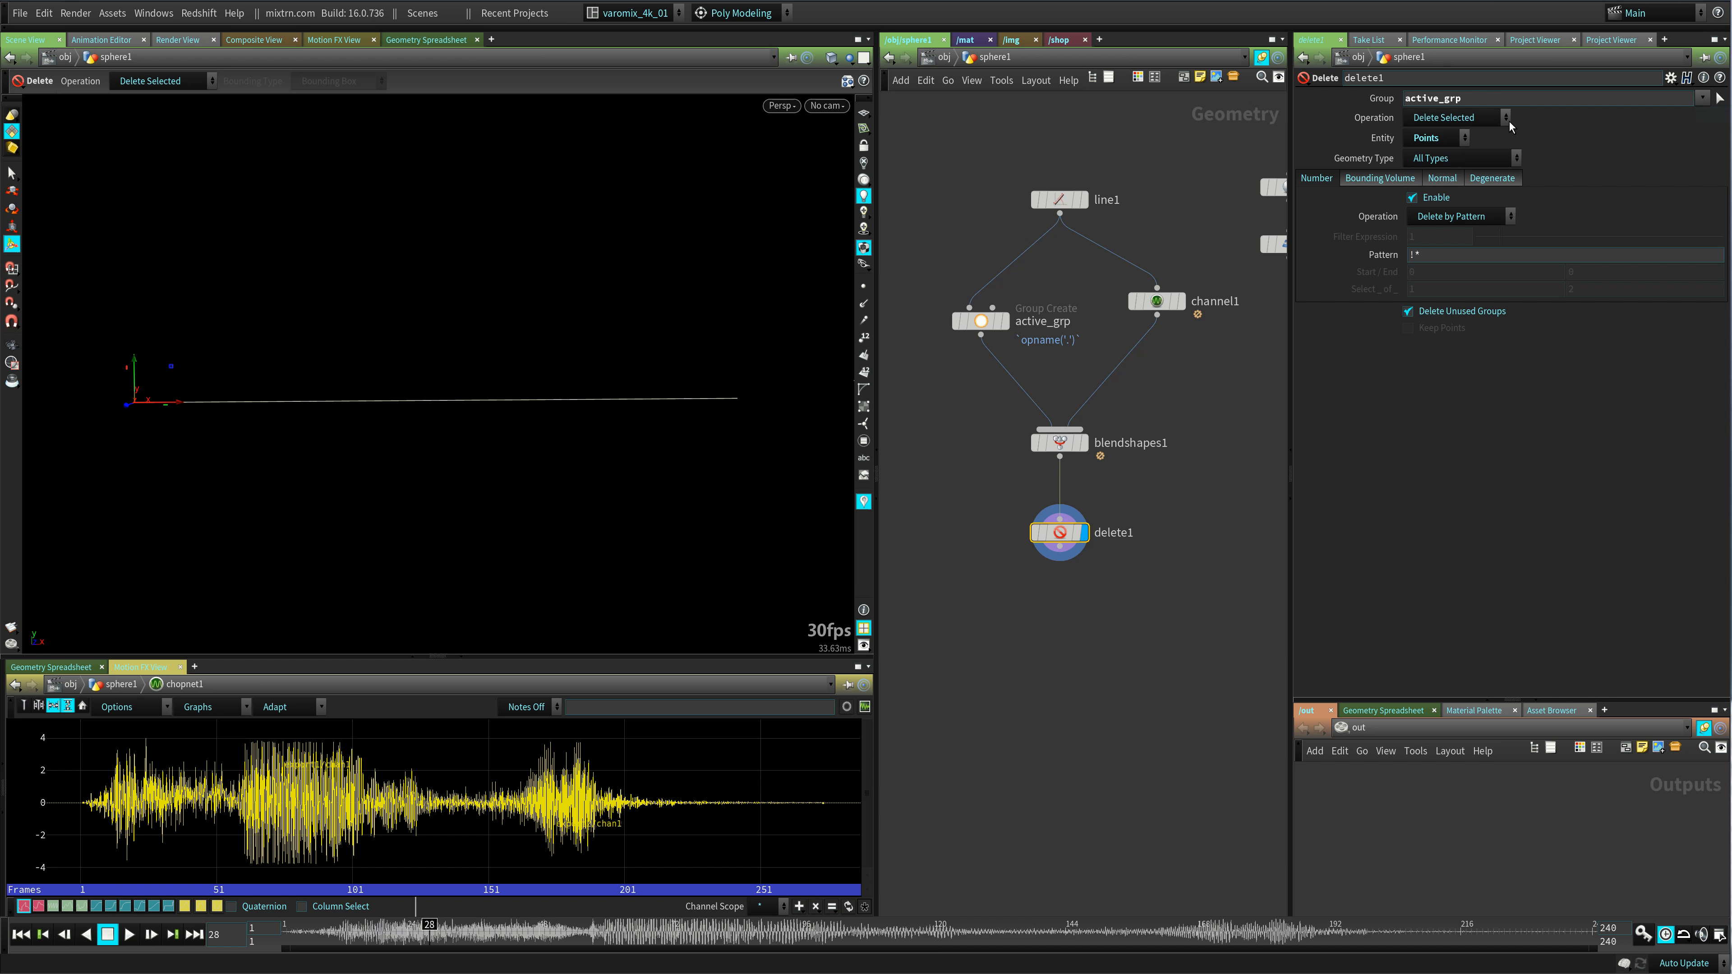
left_click(1503, 118)
left_click(1460, 150)
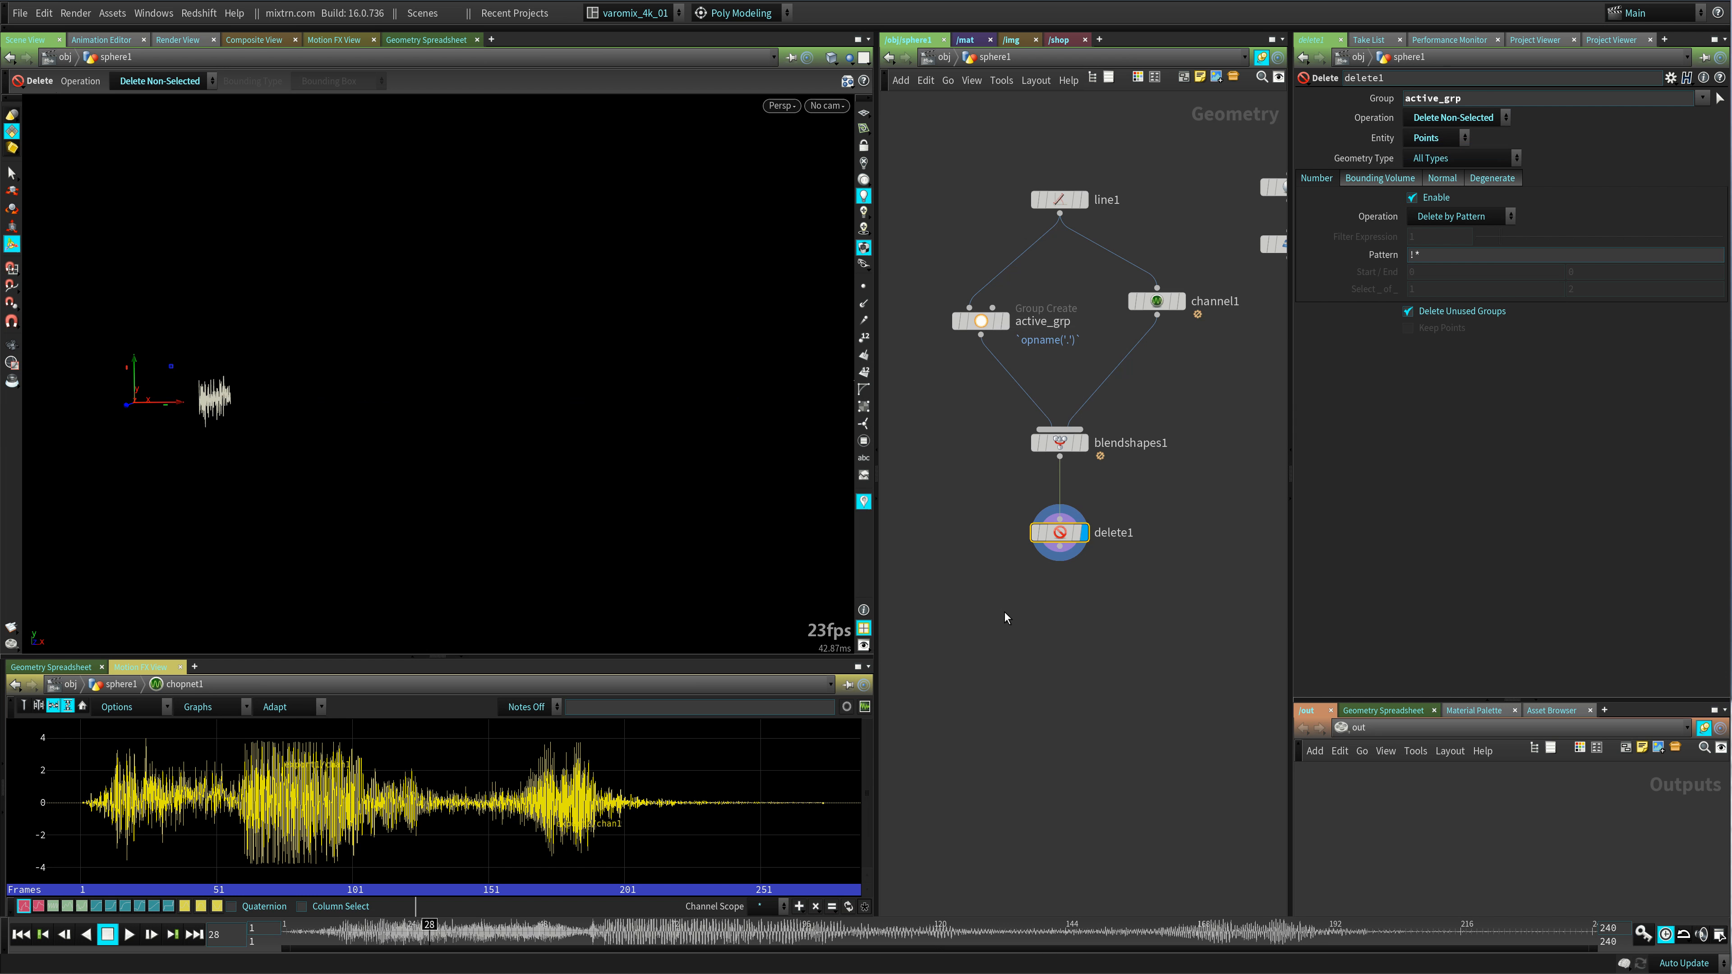
key("Up")
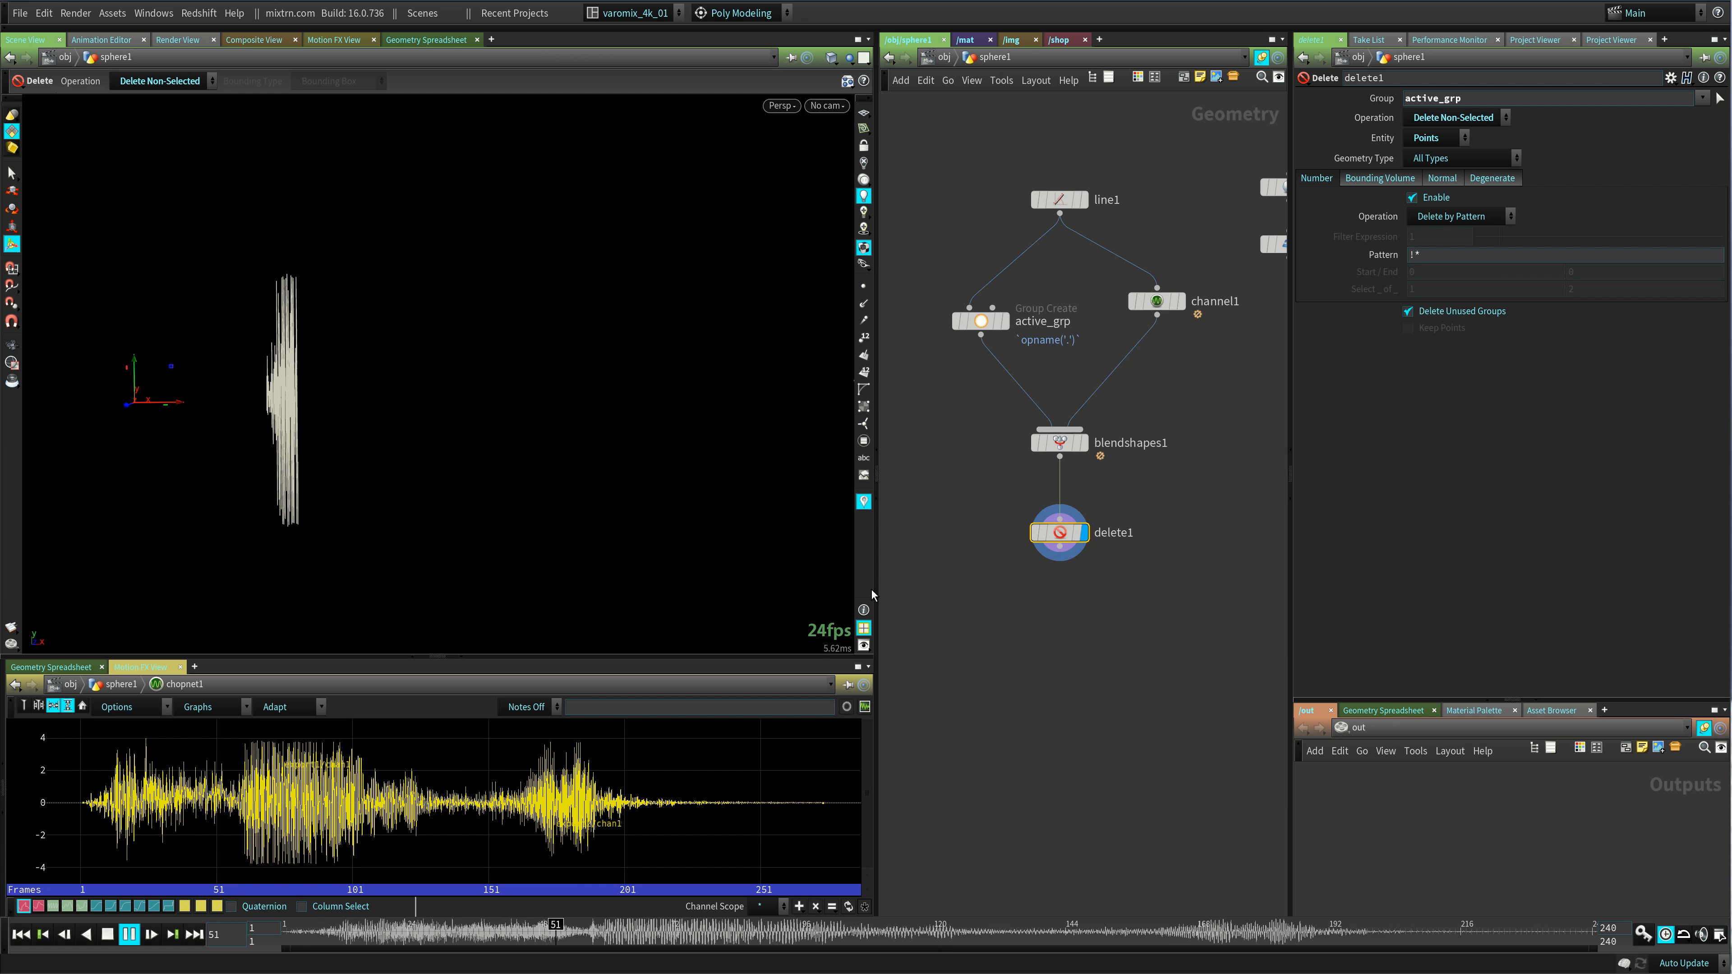
key("Up")
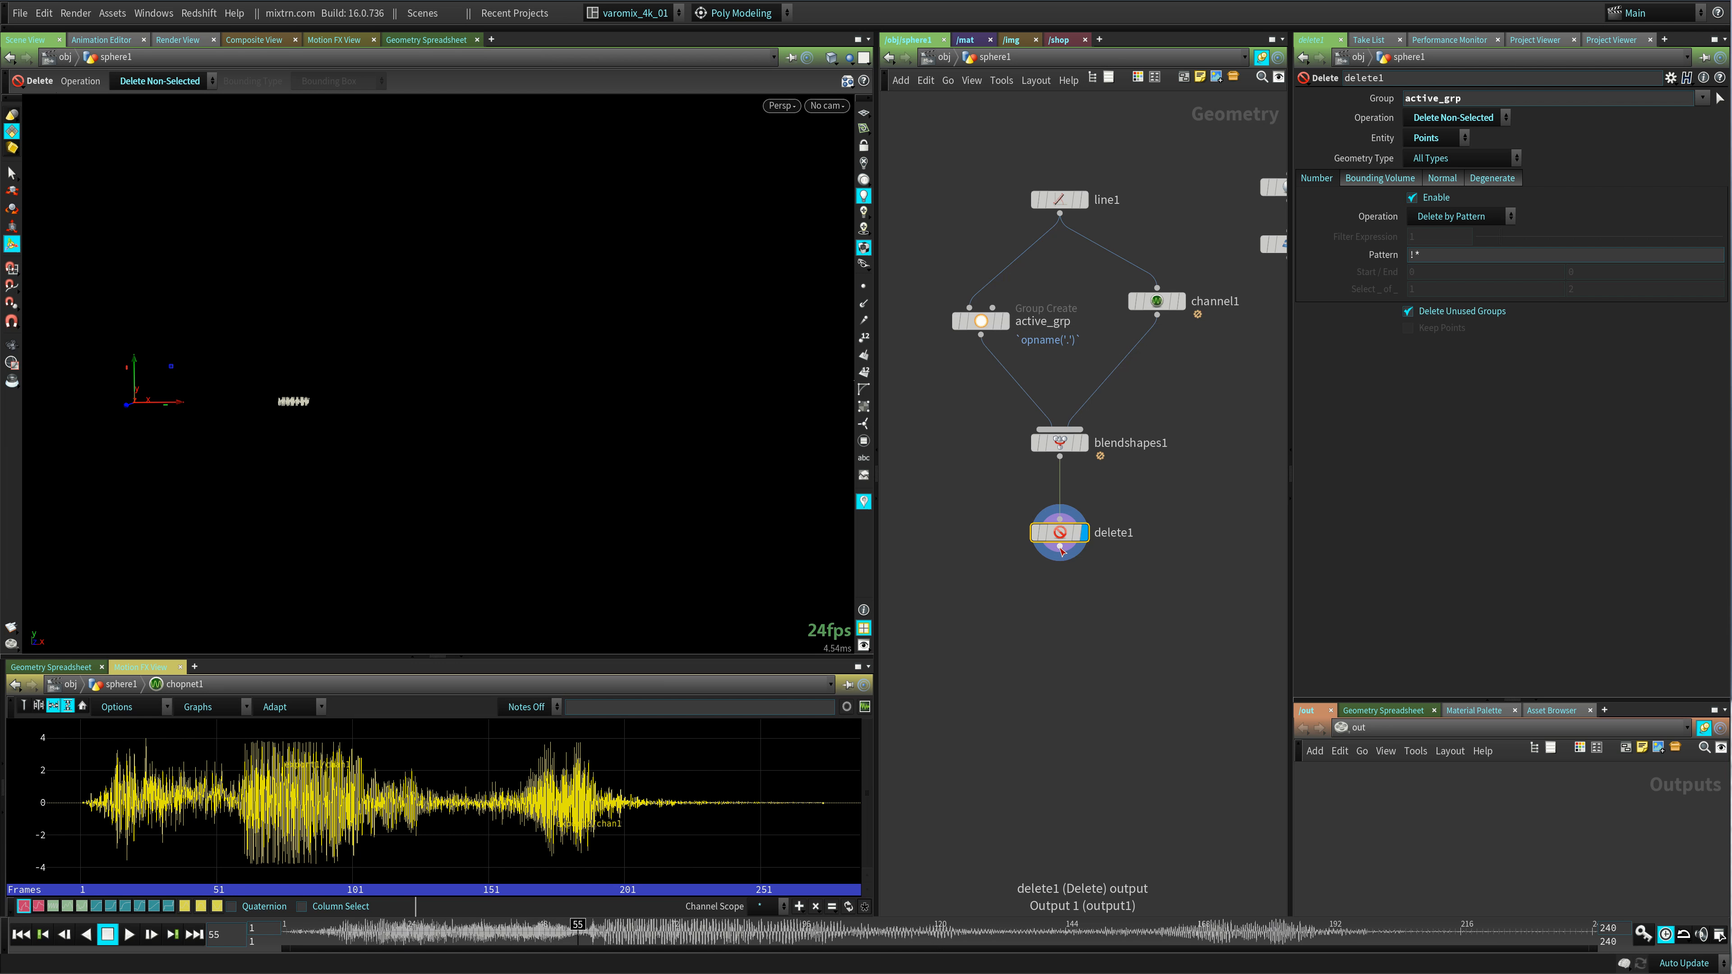
- Append a Transform node to the output of delete1
key("Tab")
type("tra")
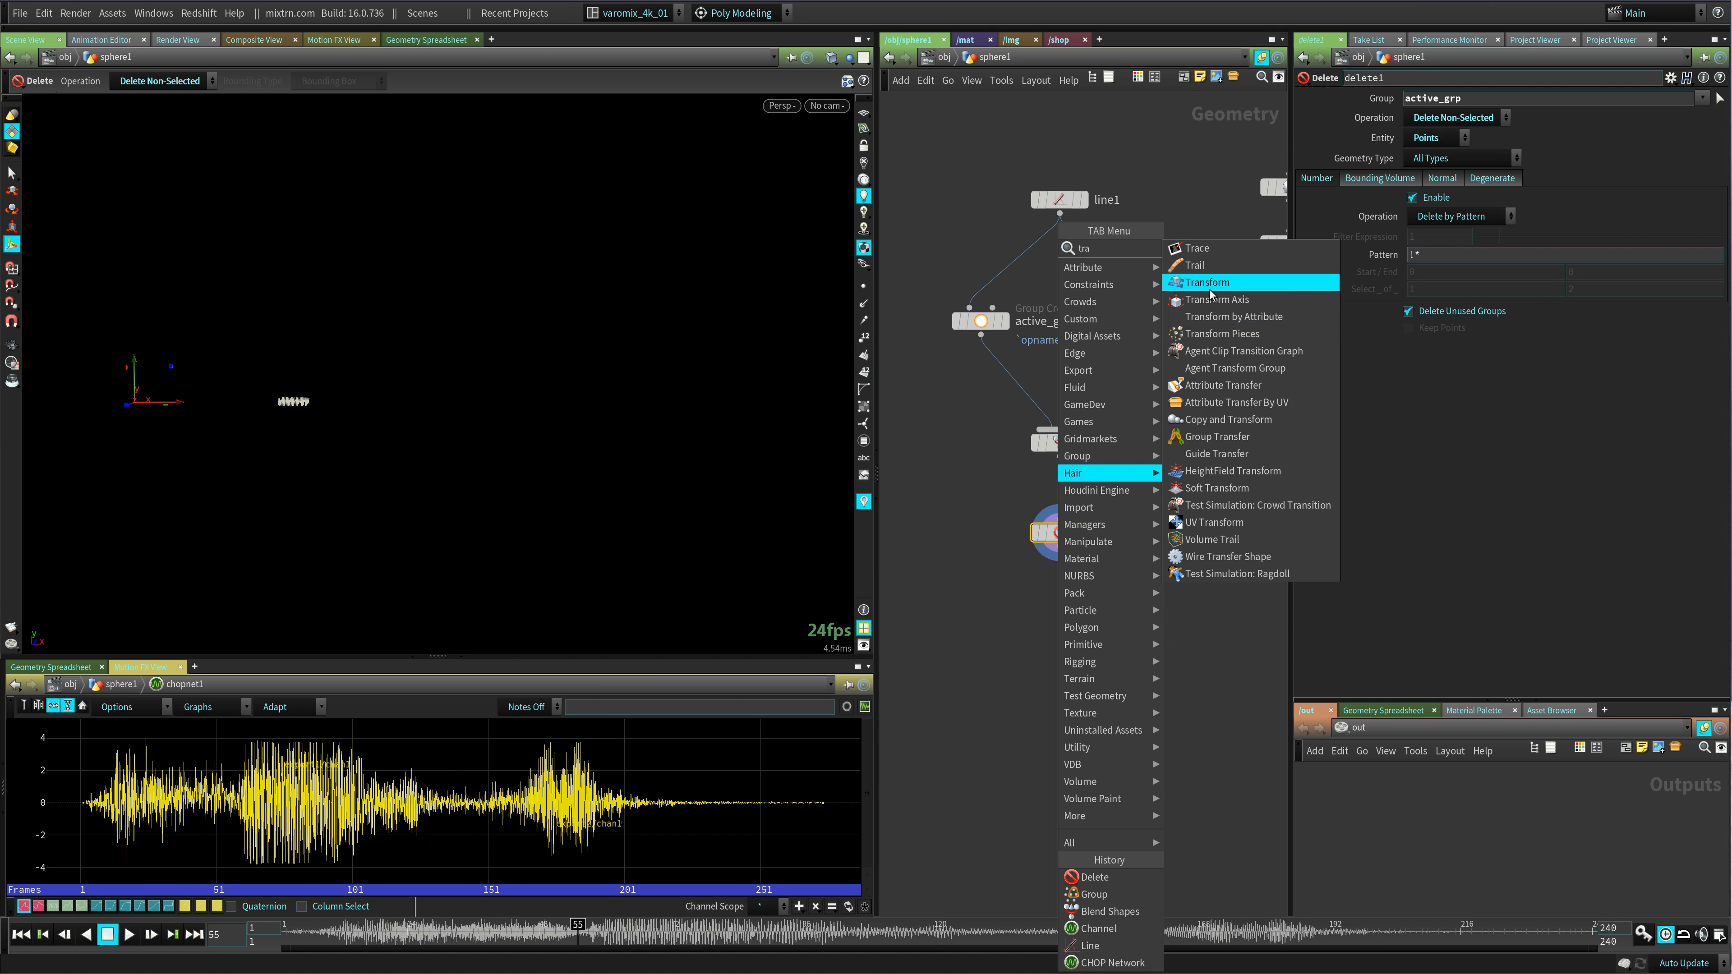
left_click(1207, 281)
left_click(1085, 591)
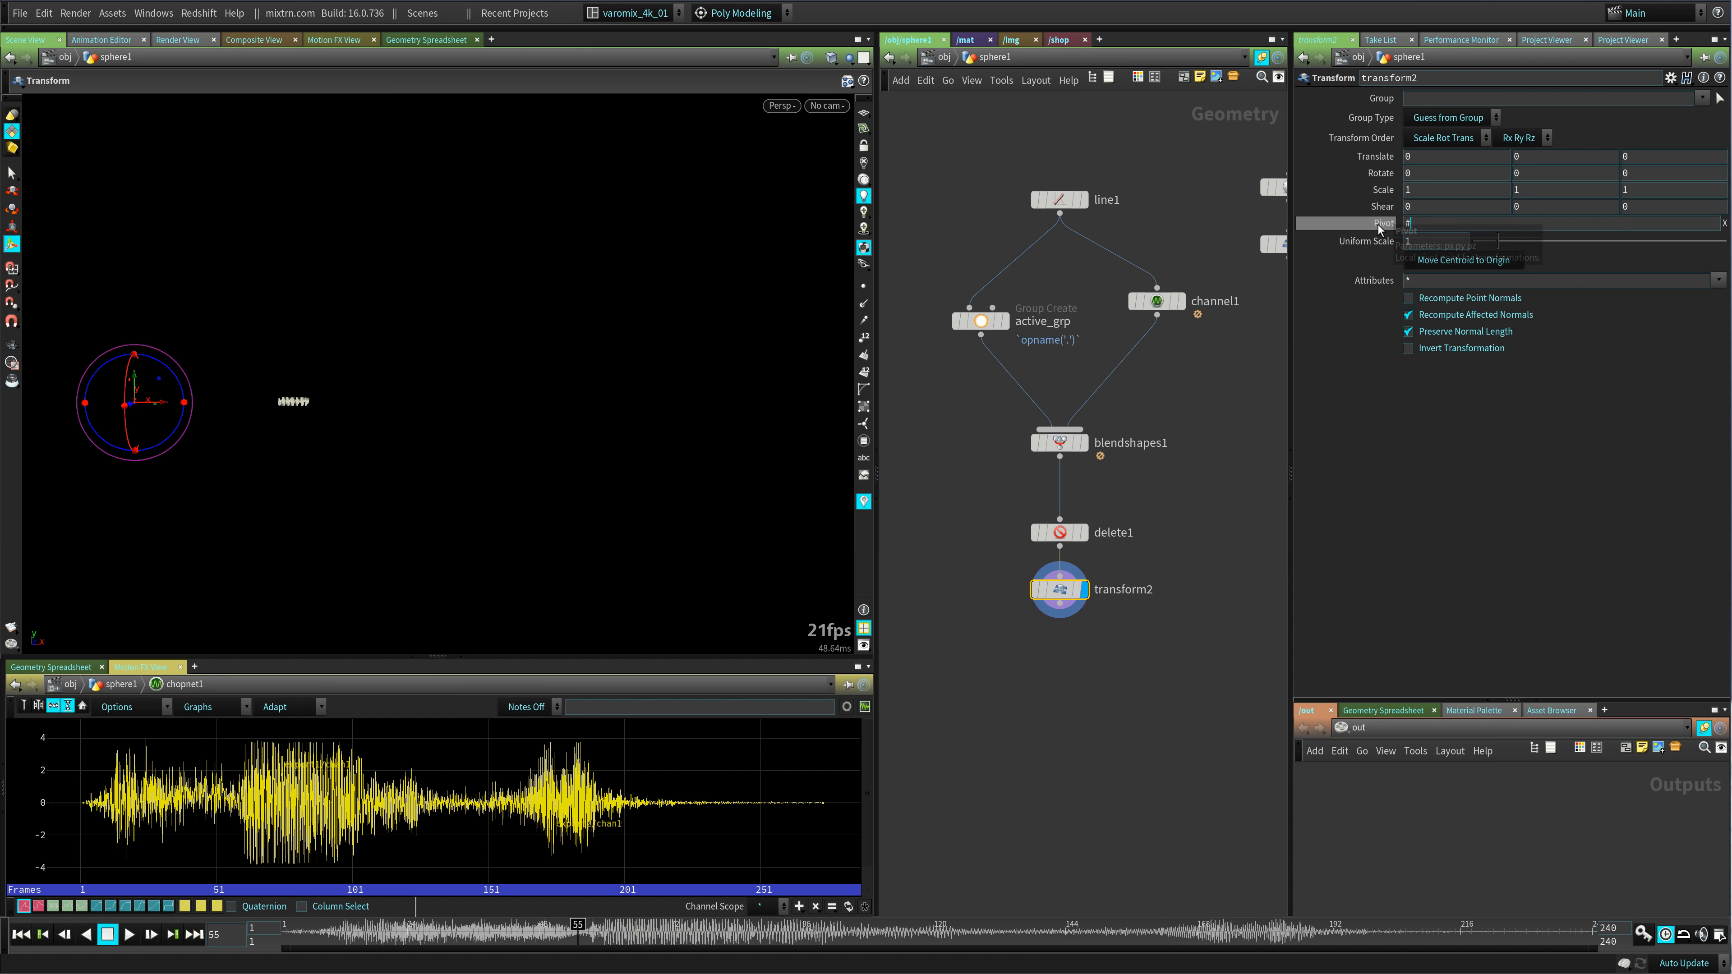
- Set the X pivot of transform2 to the centroid expression $CEX
type("$CEX")
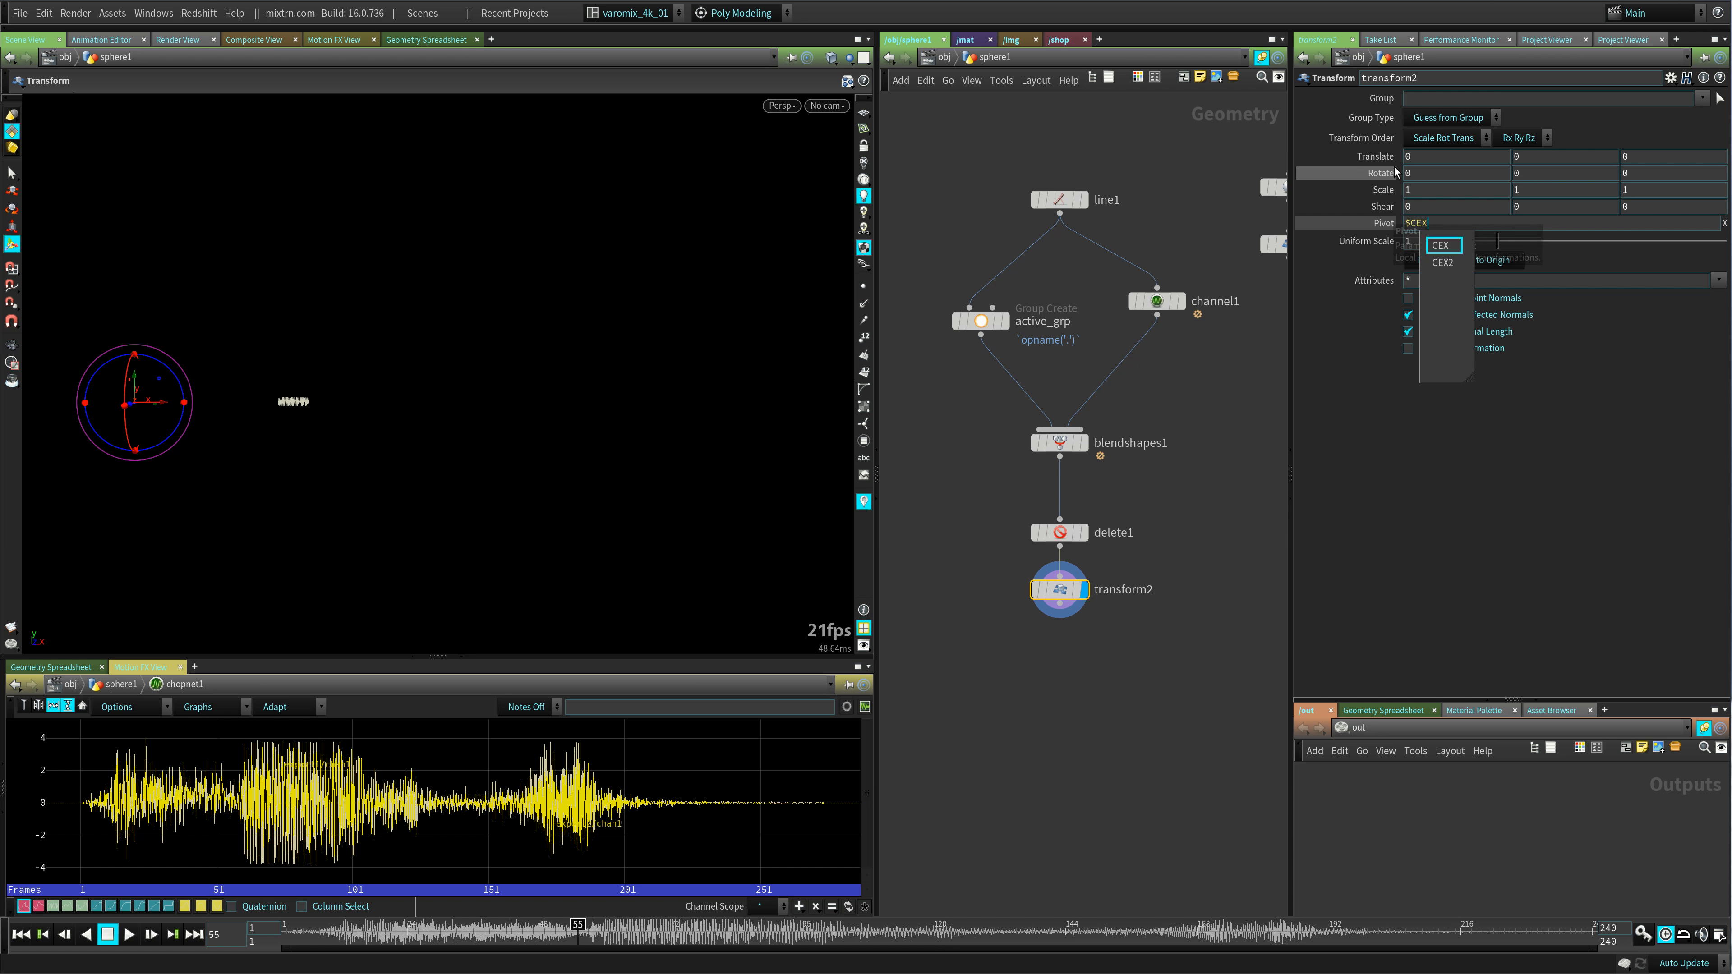
left_click(1427, 157)
right_click(1411, 222)
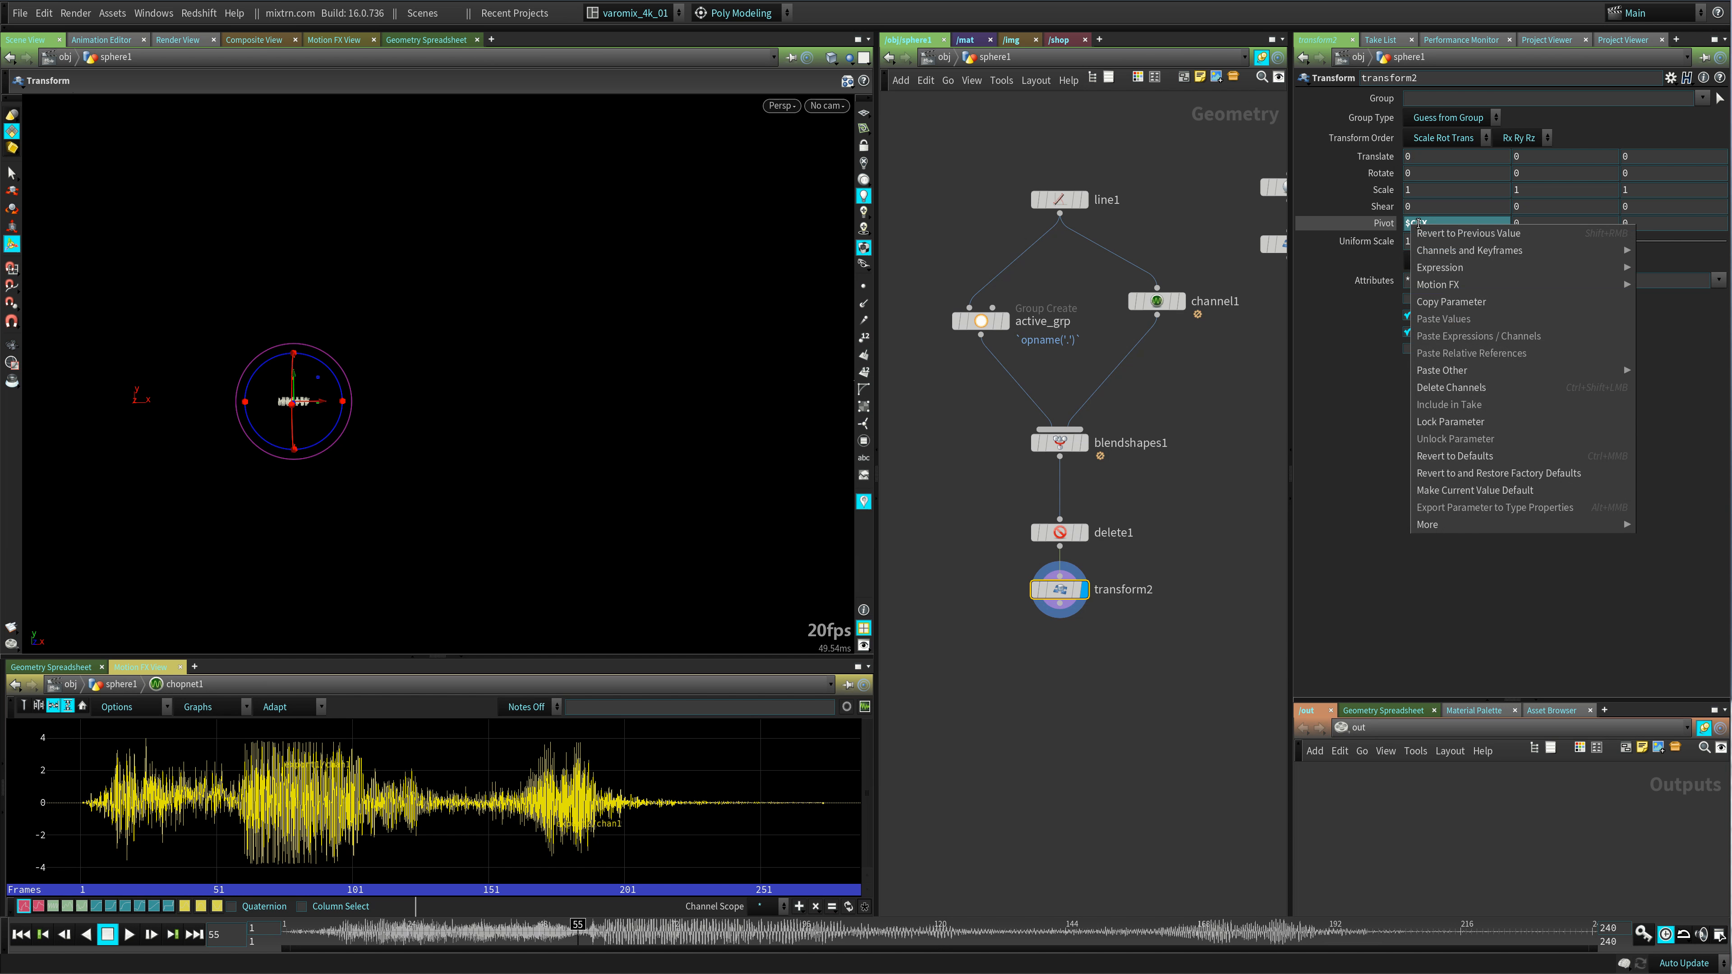
left_click(1412, 222)
key("Return")
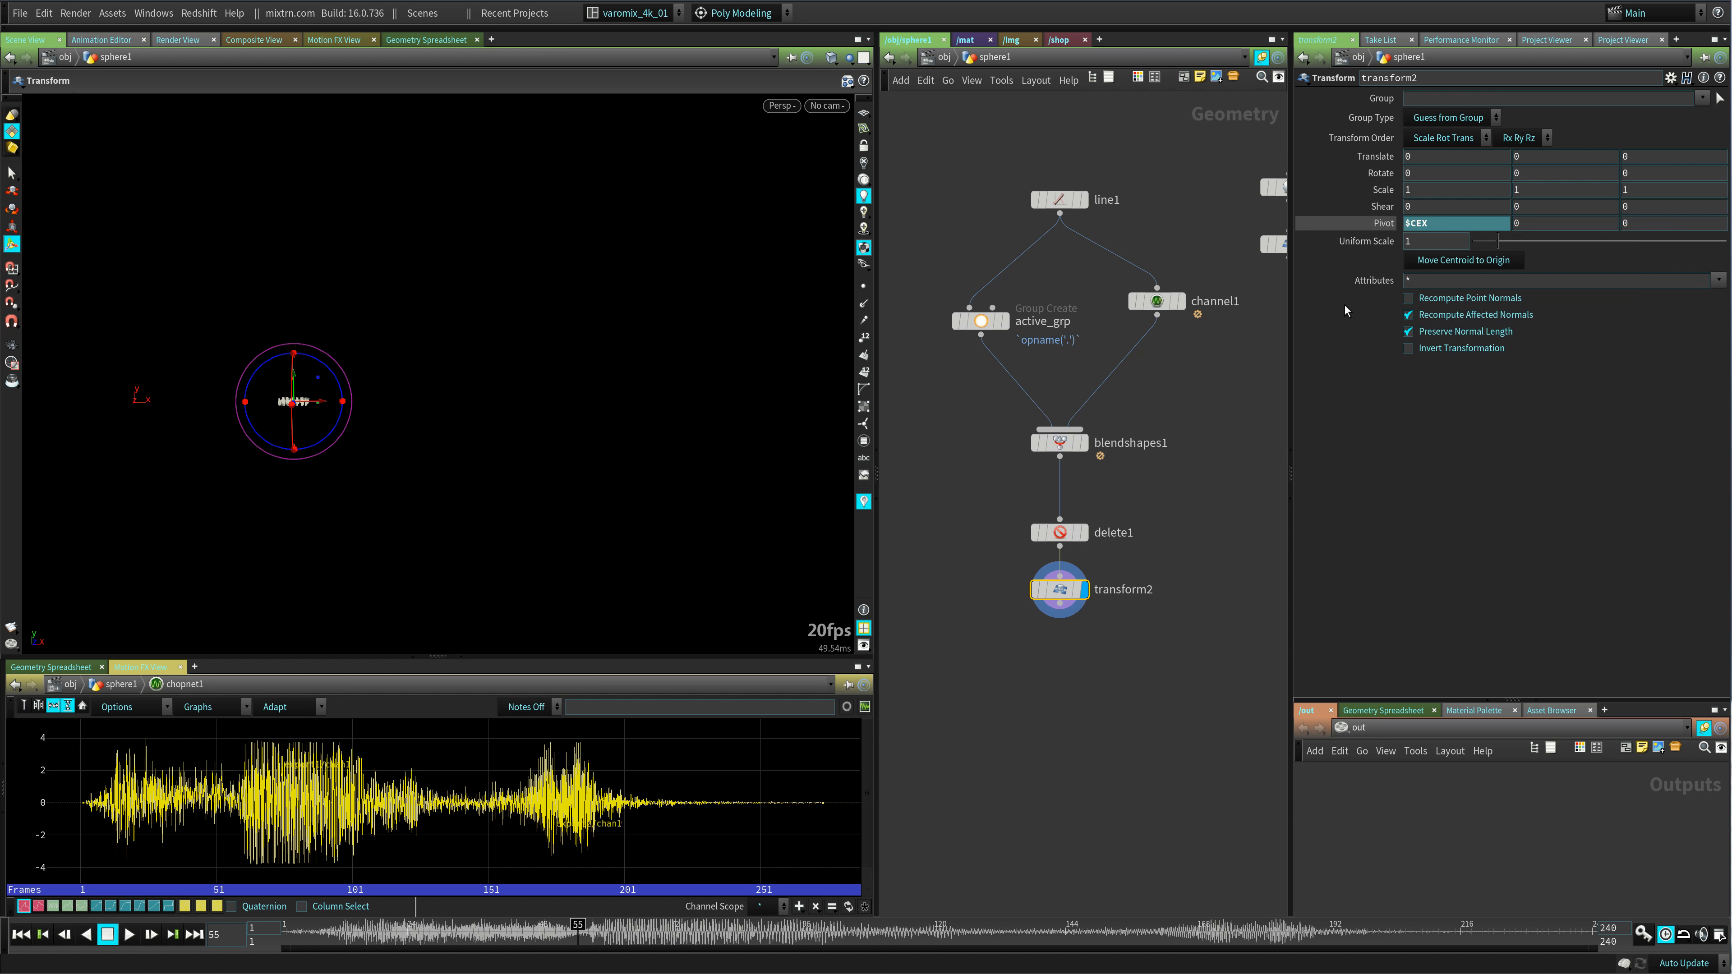
- Reference the Pivot X parameter of transform2 in its Translate X and negate it as -ch("px")
right_click(1418, 223)
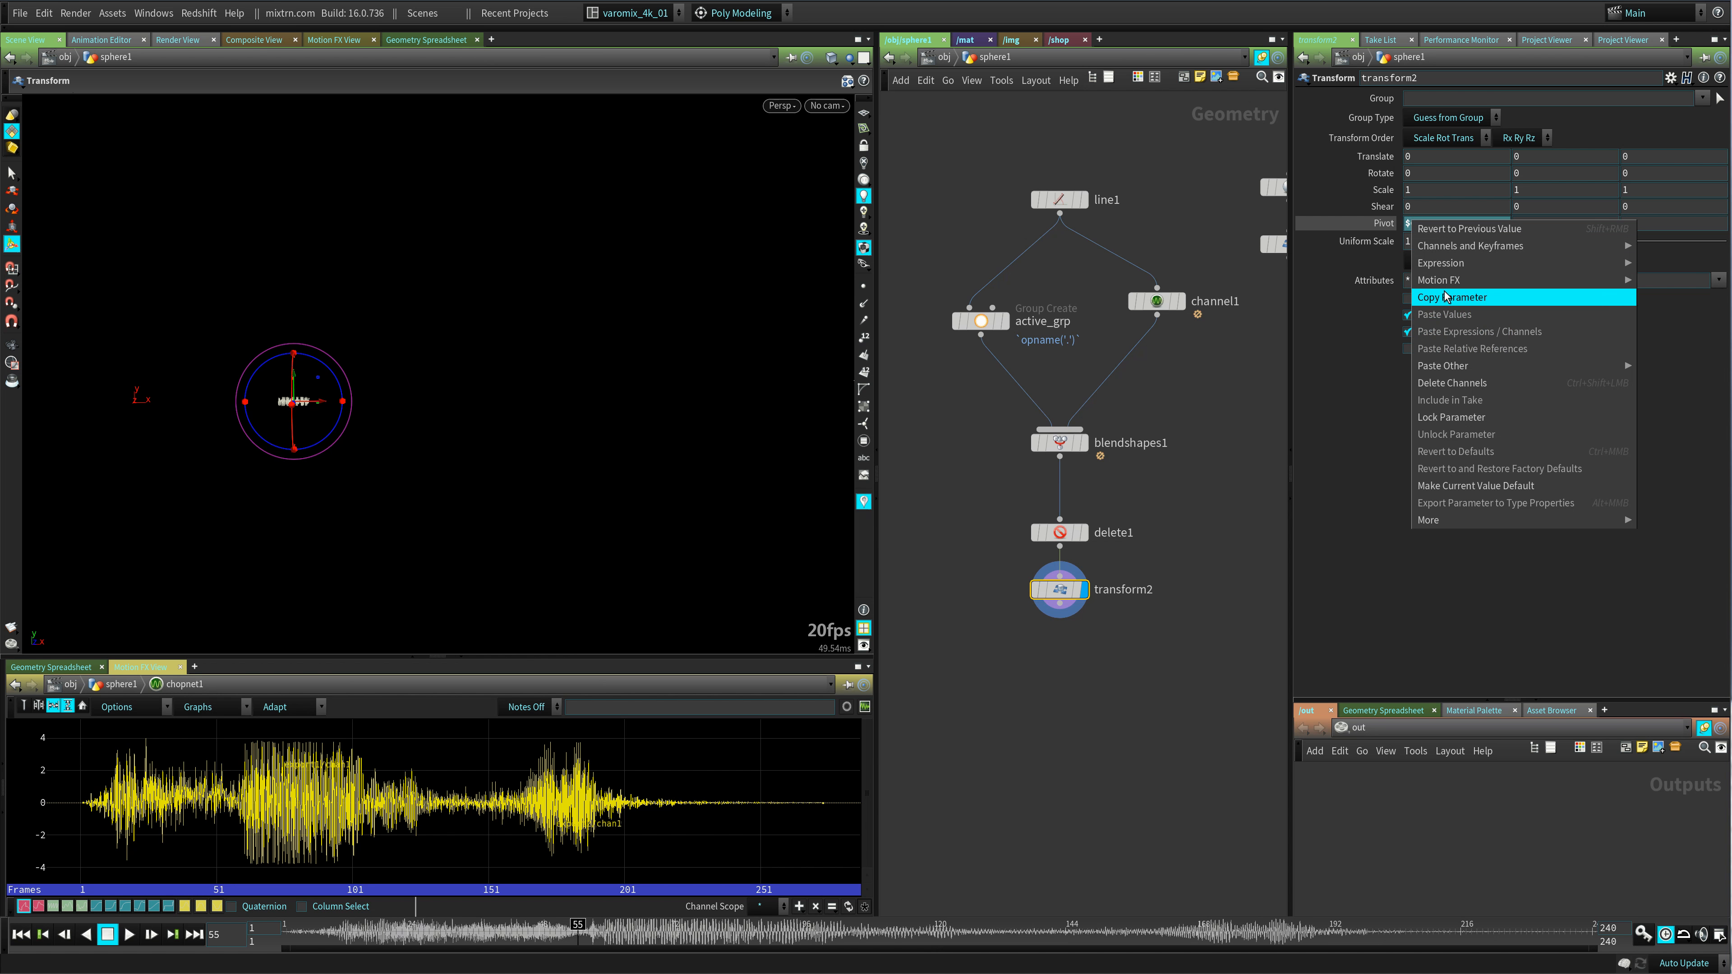
left_click(1453, 298)
right_click(1419, 156)
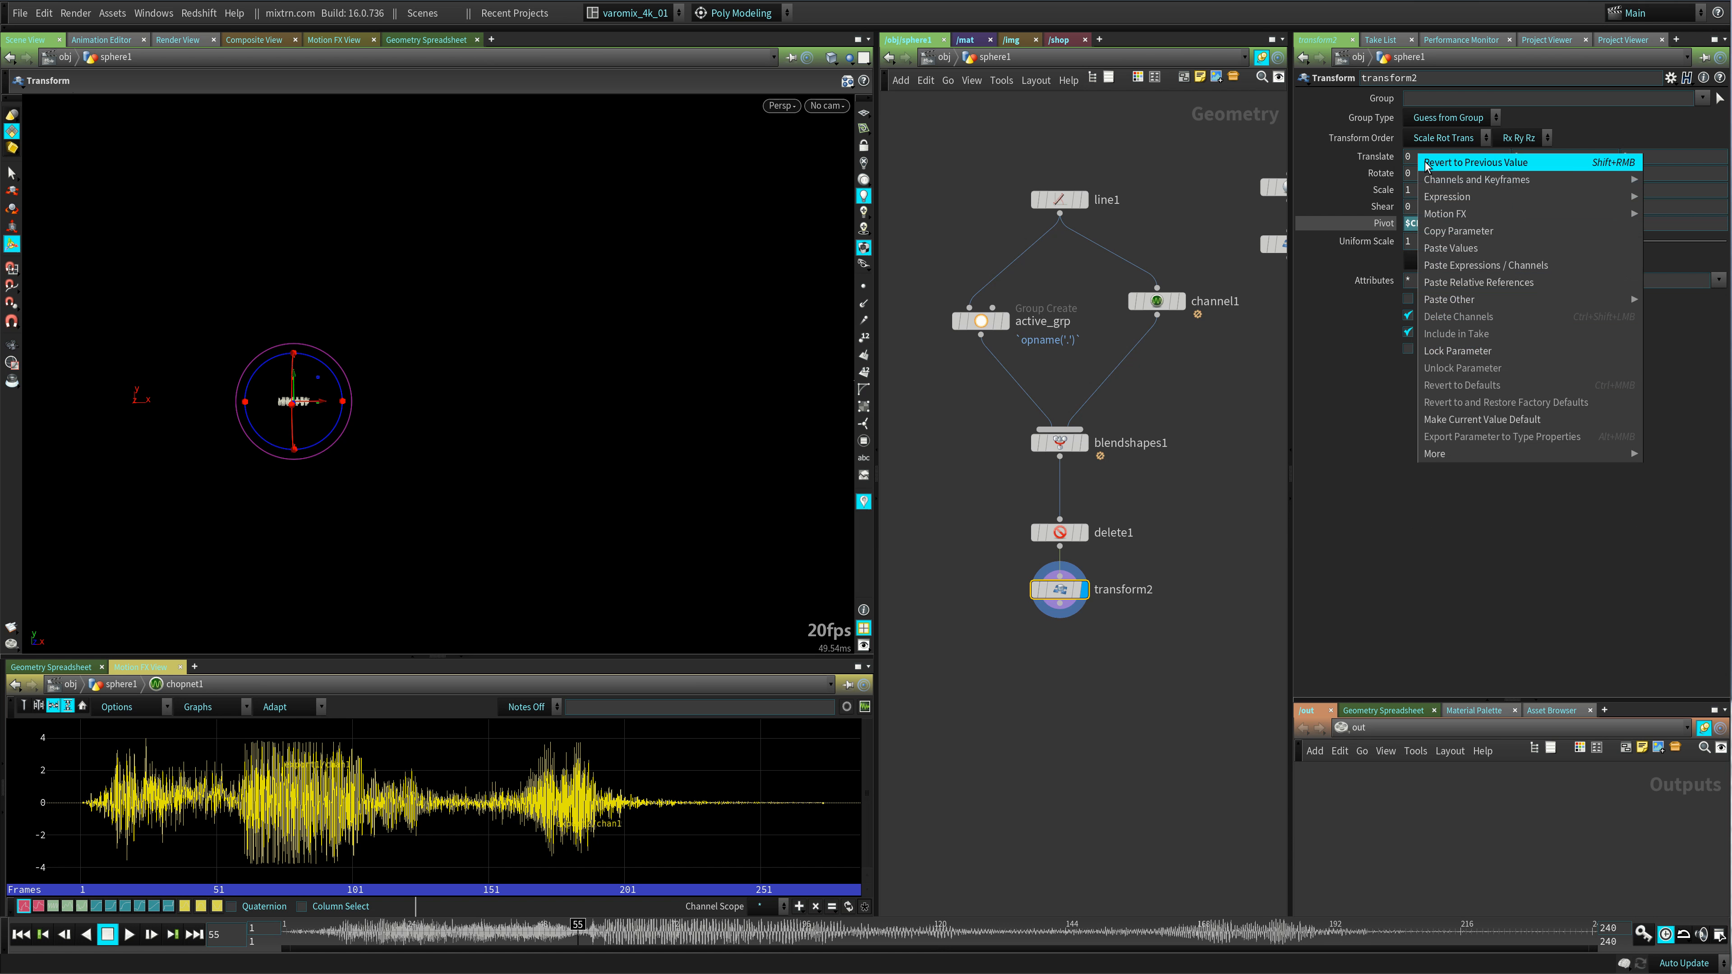
left_click(1467, 283)
left_click(1459, 163)
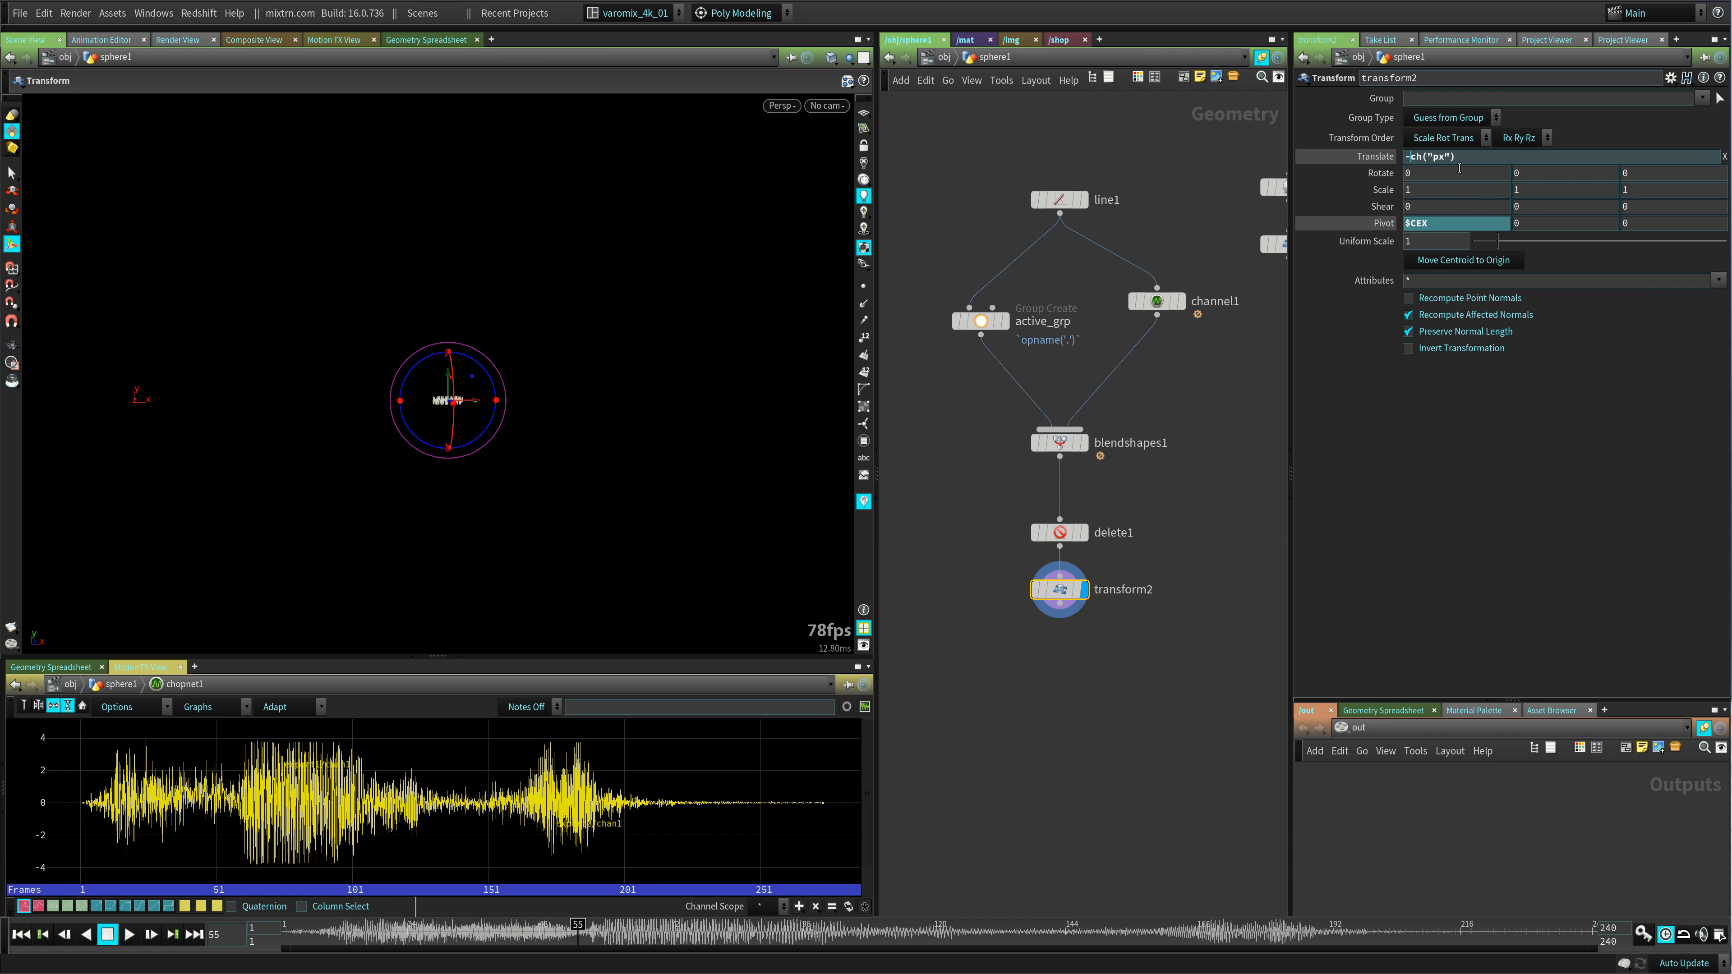
key("Return")
key("Escape")
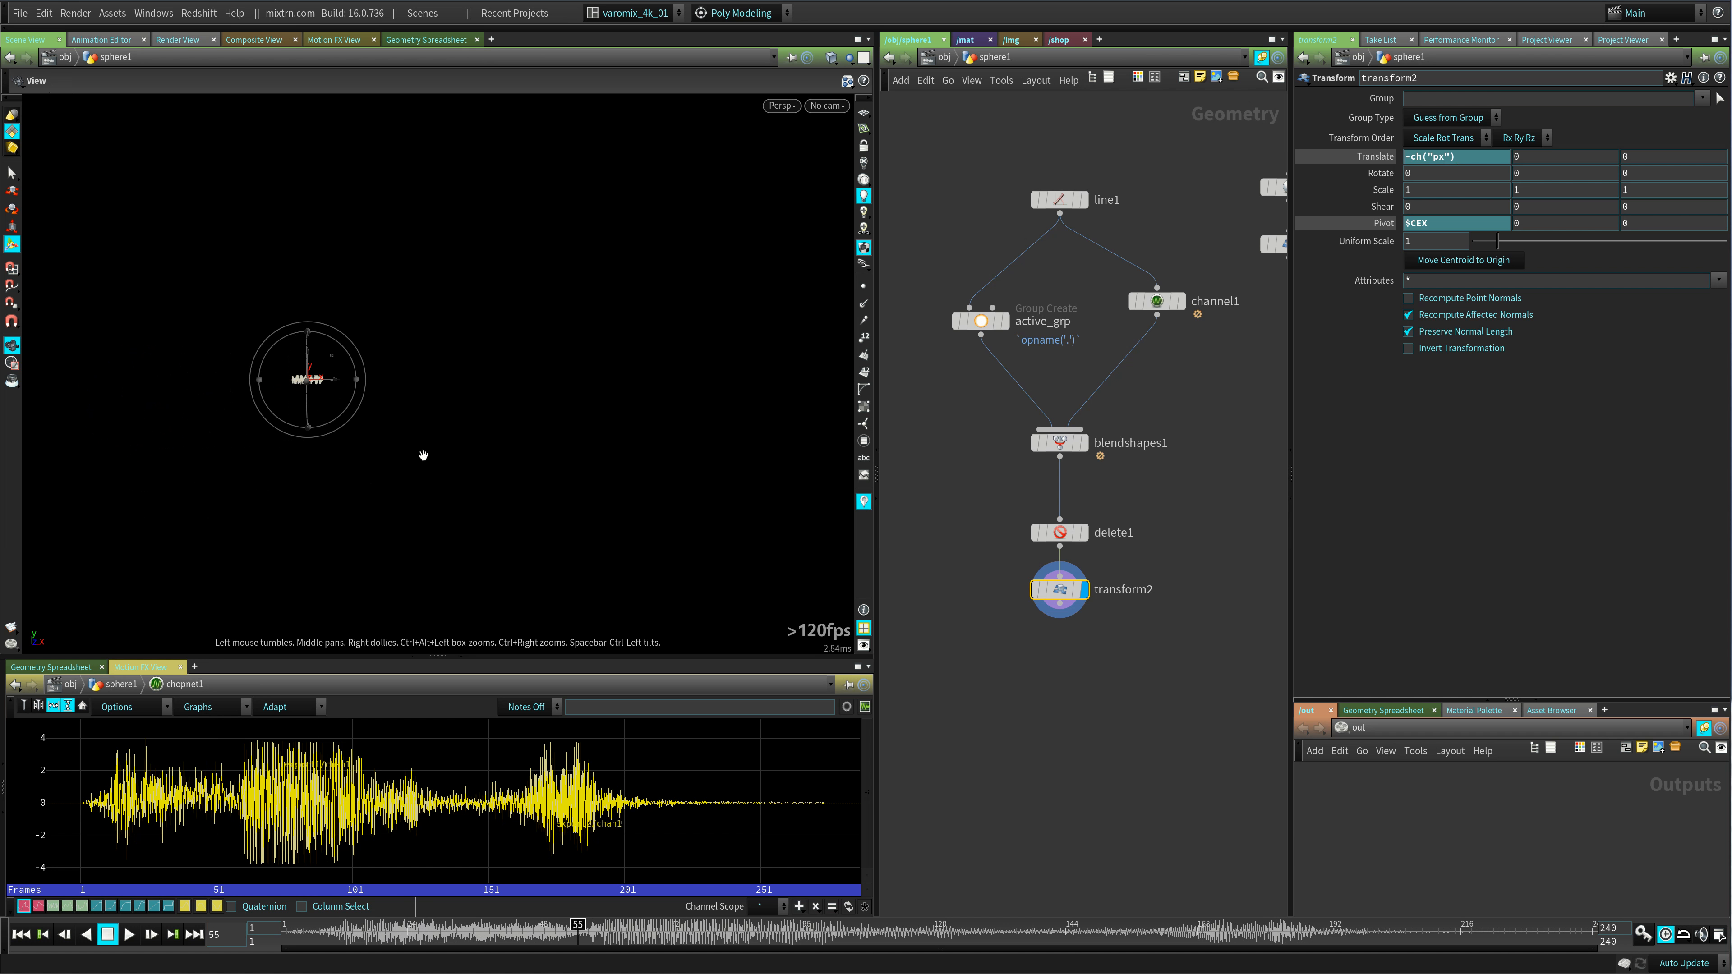
- Play the animation from frame 1 to check the centred waveform of transform2, then stop it
key("ctrl+Up")
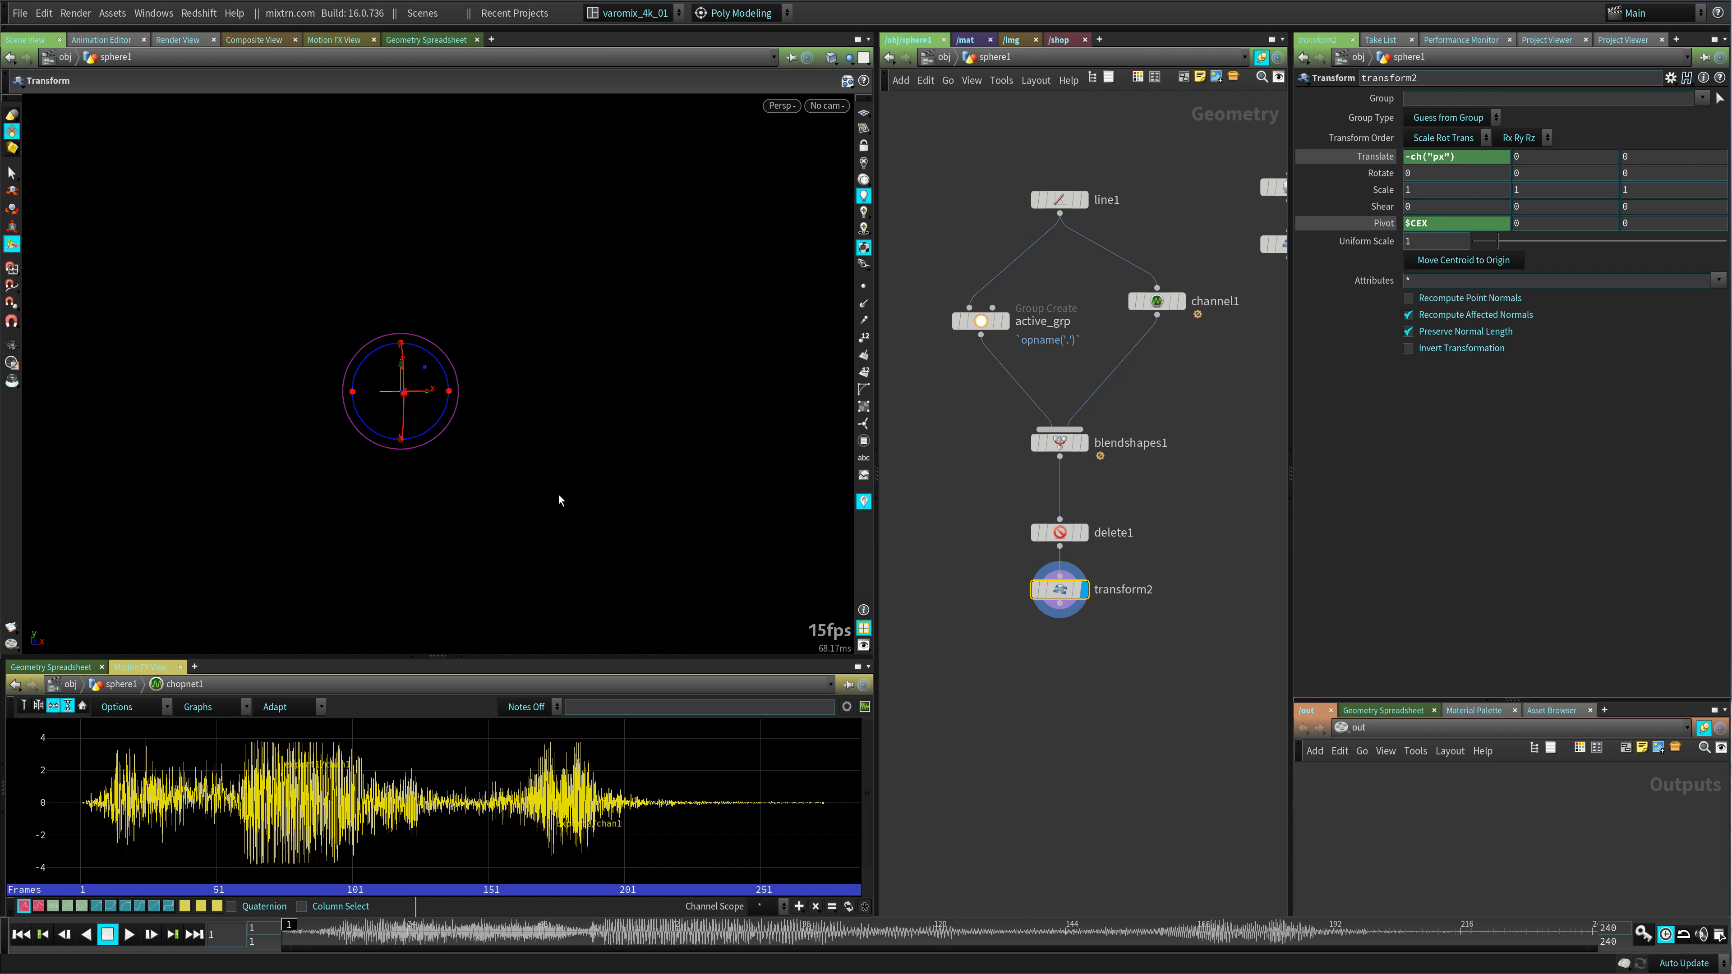
key("Up")
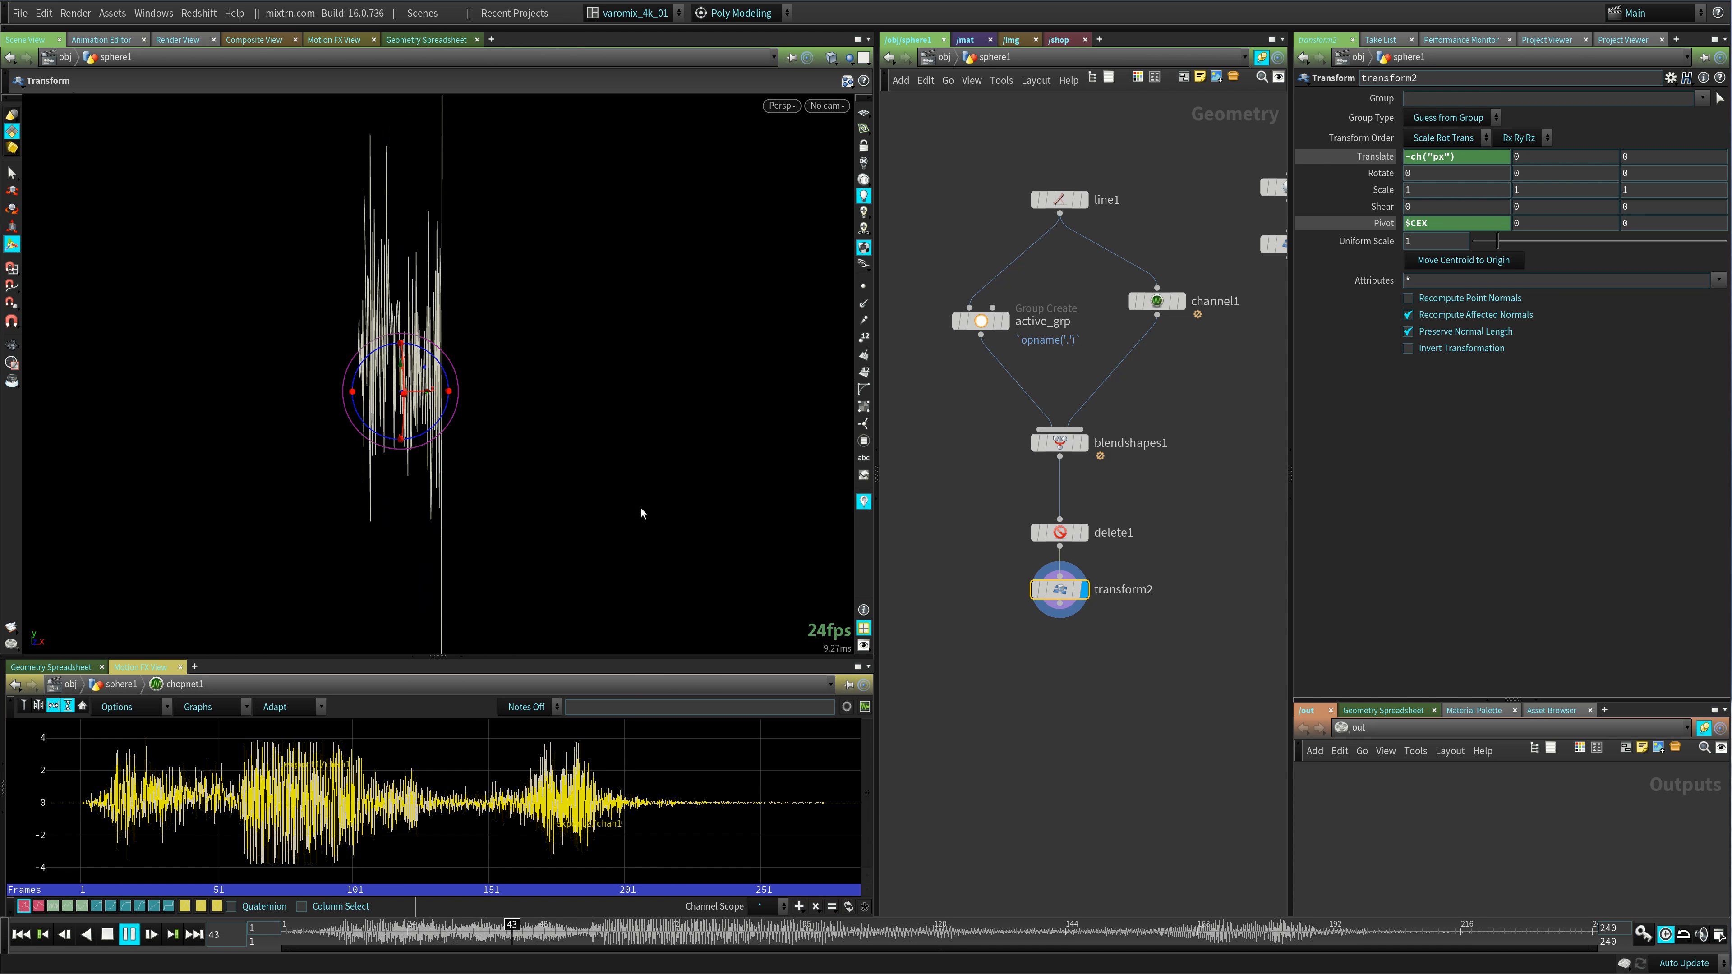
left_click(976, 534)
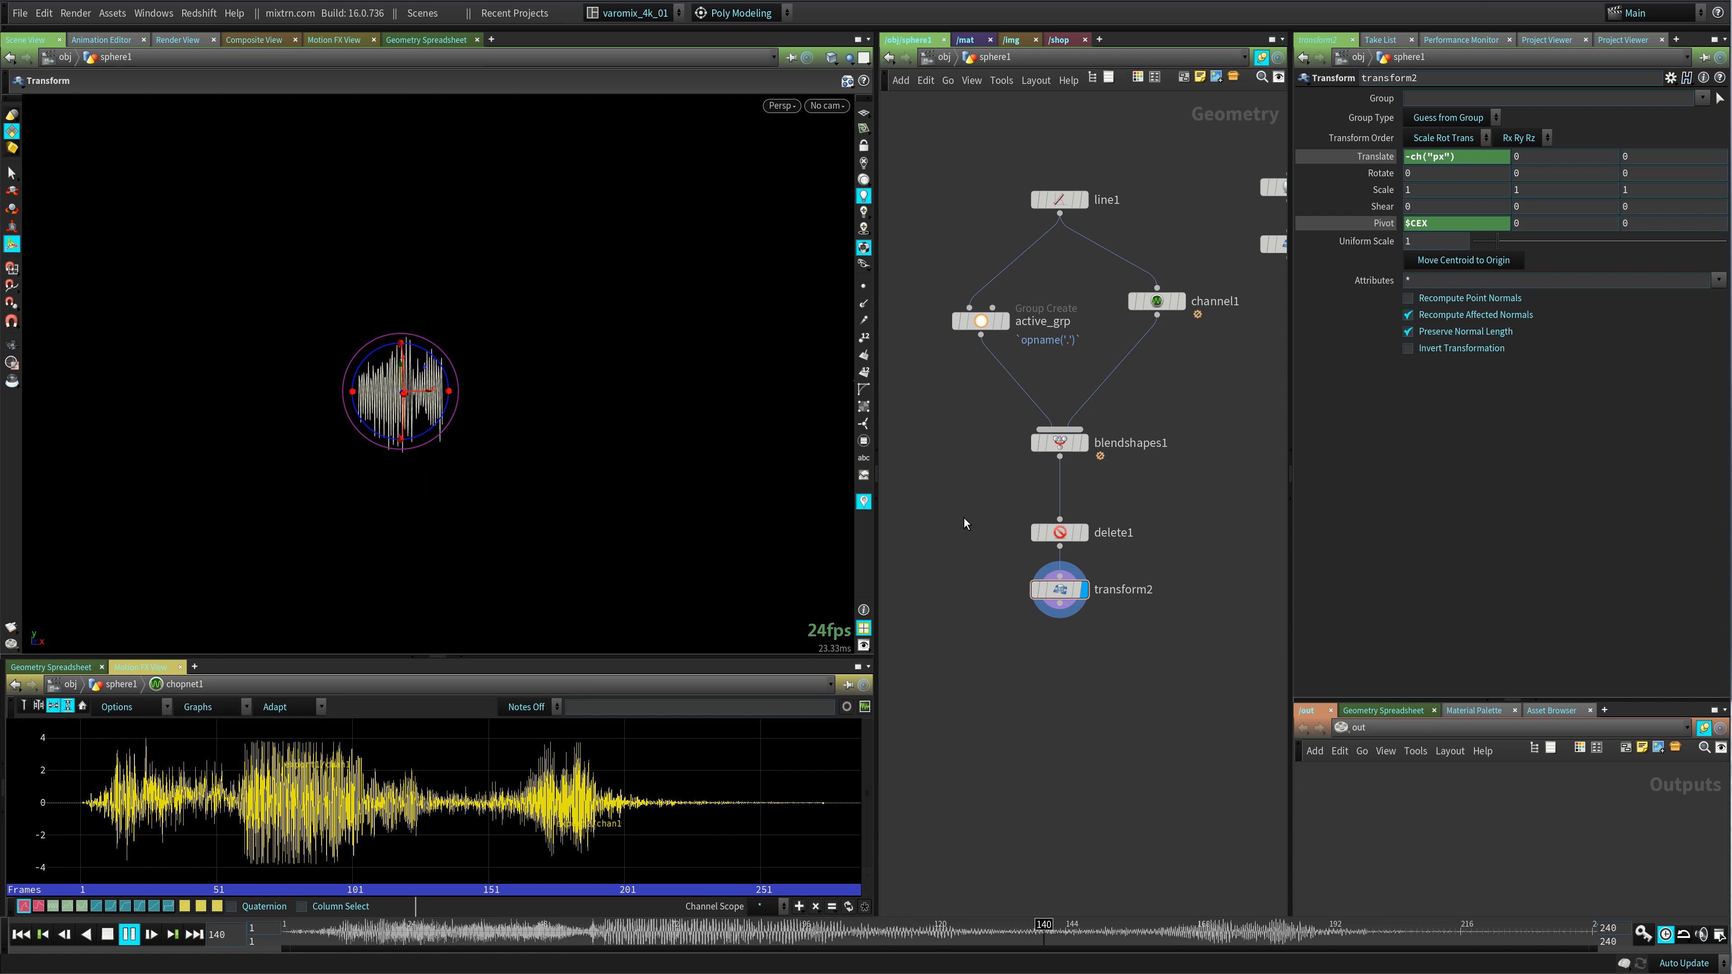
left_click(12, 174)
middle_click_drag(1109, 633, 1027, 554)
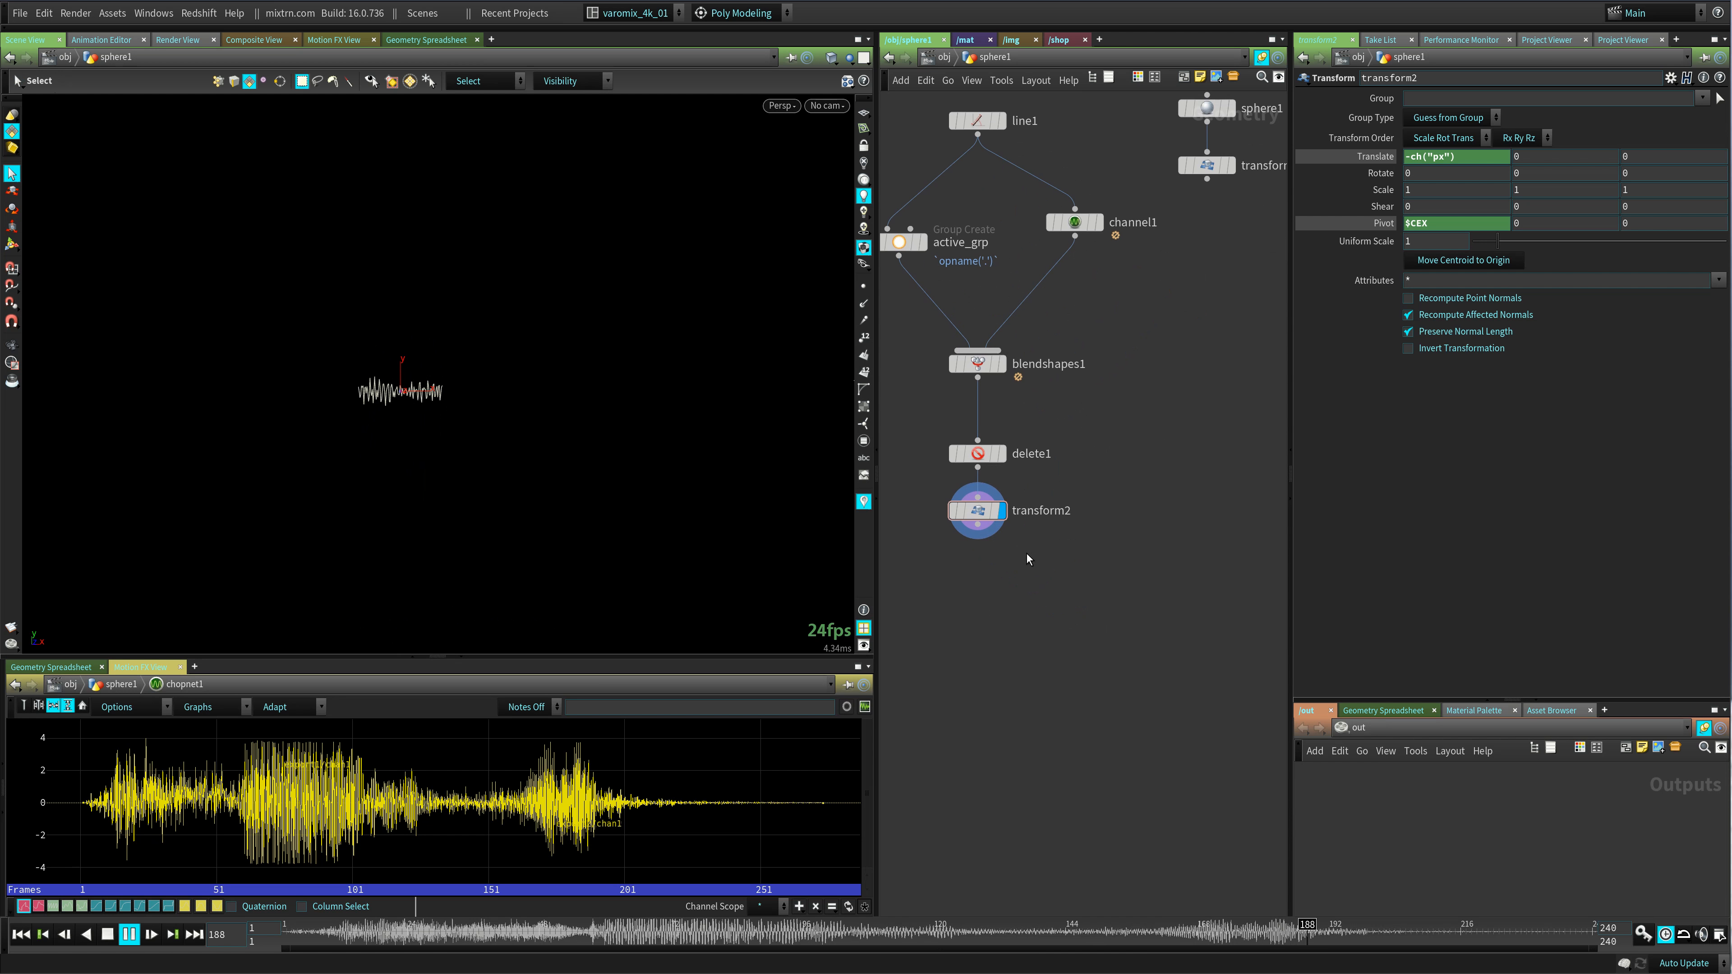
left_click(111, 940)
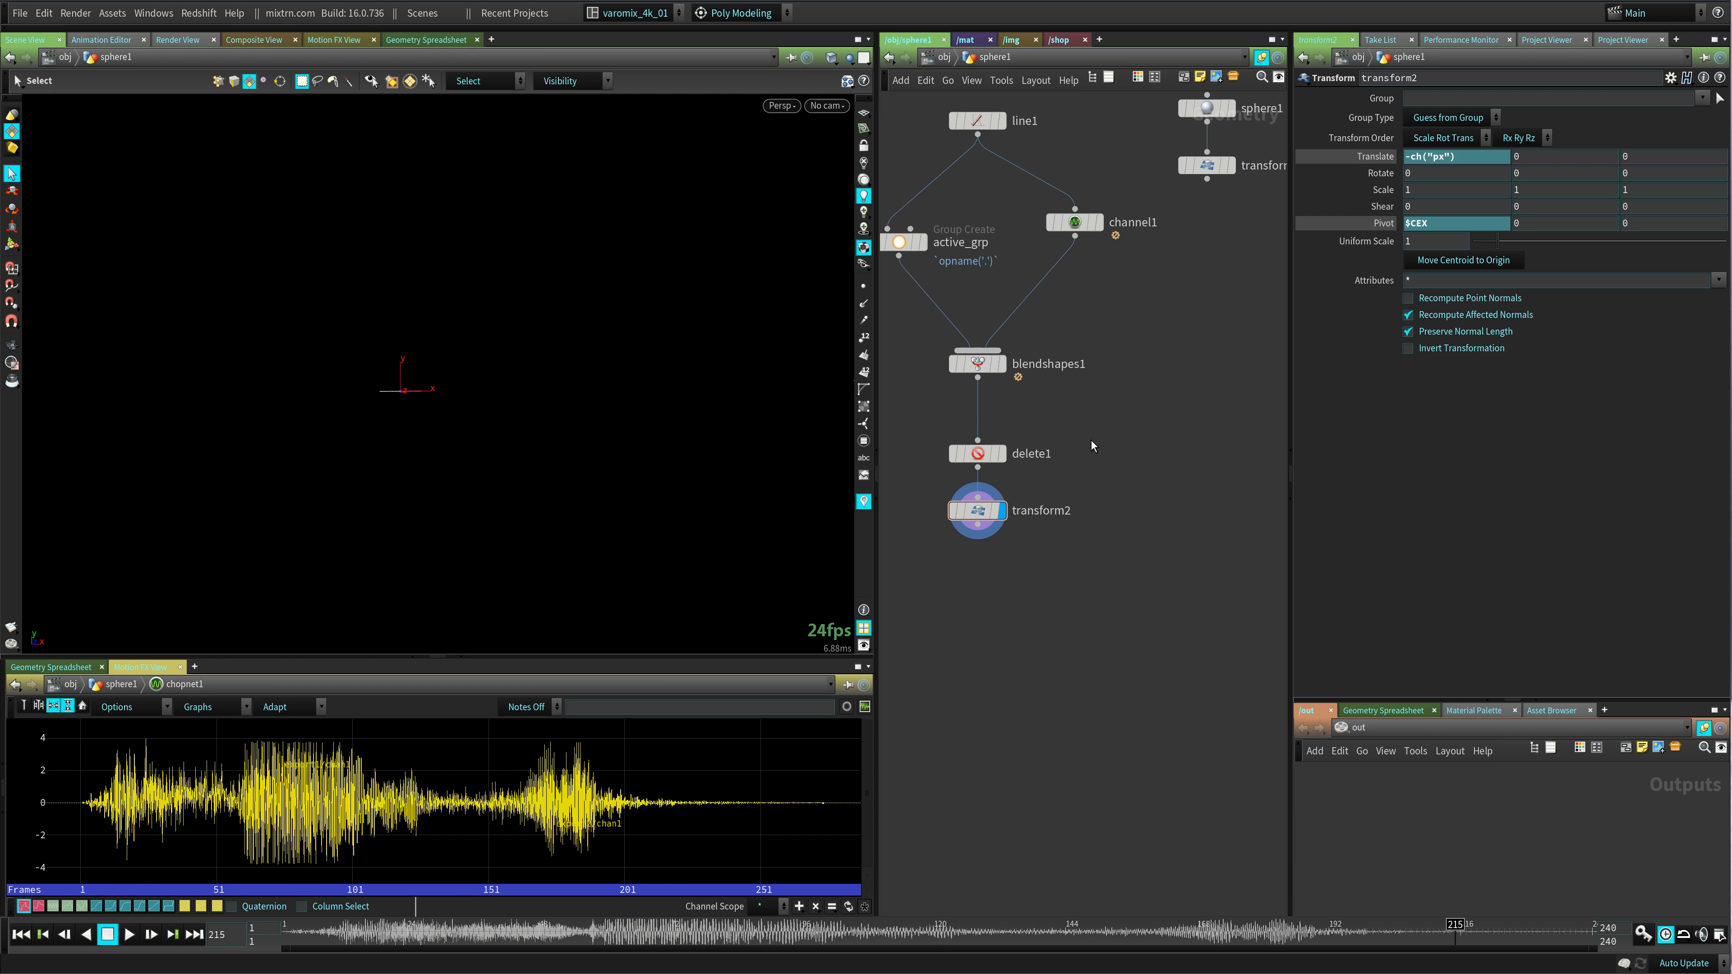
- Duplicate delete1 and transform2 as a second branch from blendshapes1, and remove the duplicated Delete node
middle_click_drag(1092, 441, 1144, 438)
left_click_drag(1192, 417, 1179, 496)
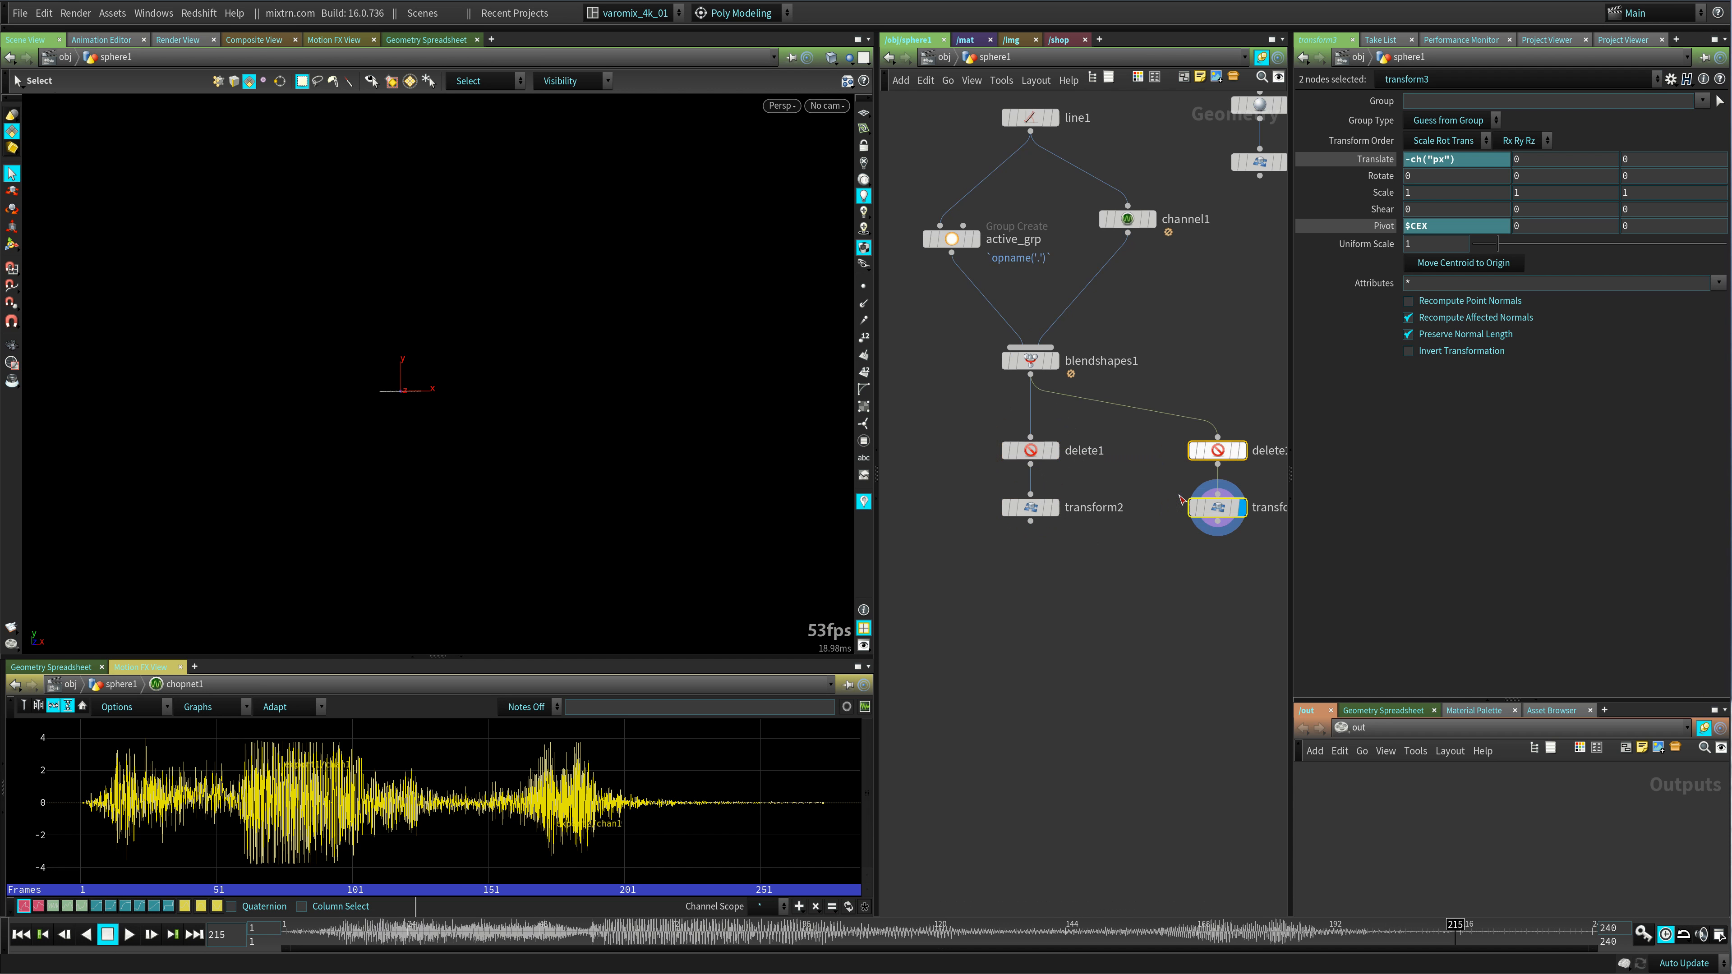
left_click(1166, 566)
middle_click_drag(1204, 547, 1102, 572)
middle_click_drag(1167, 487, 1205, 494)
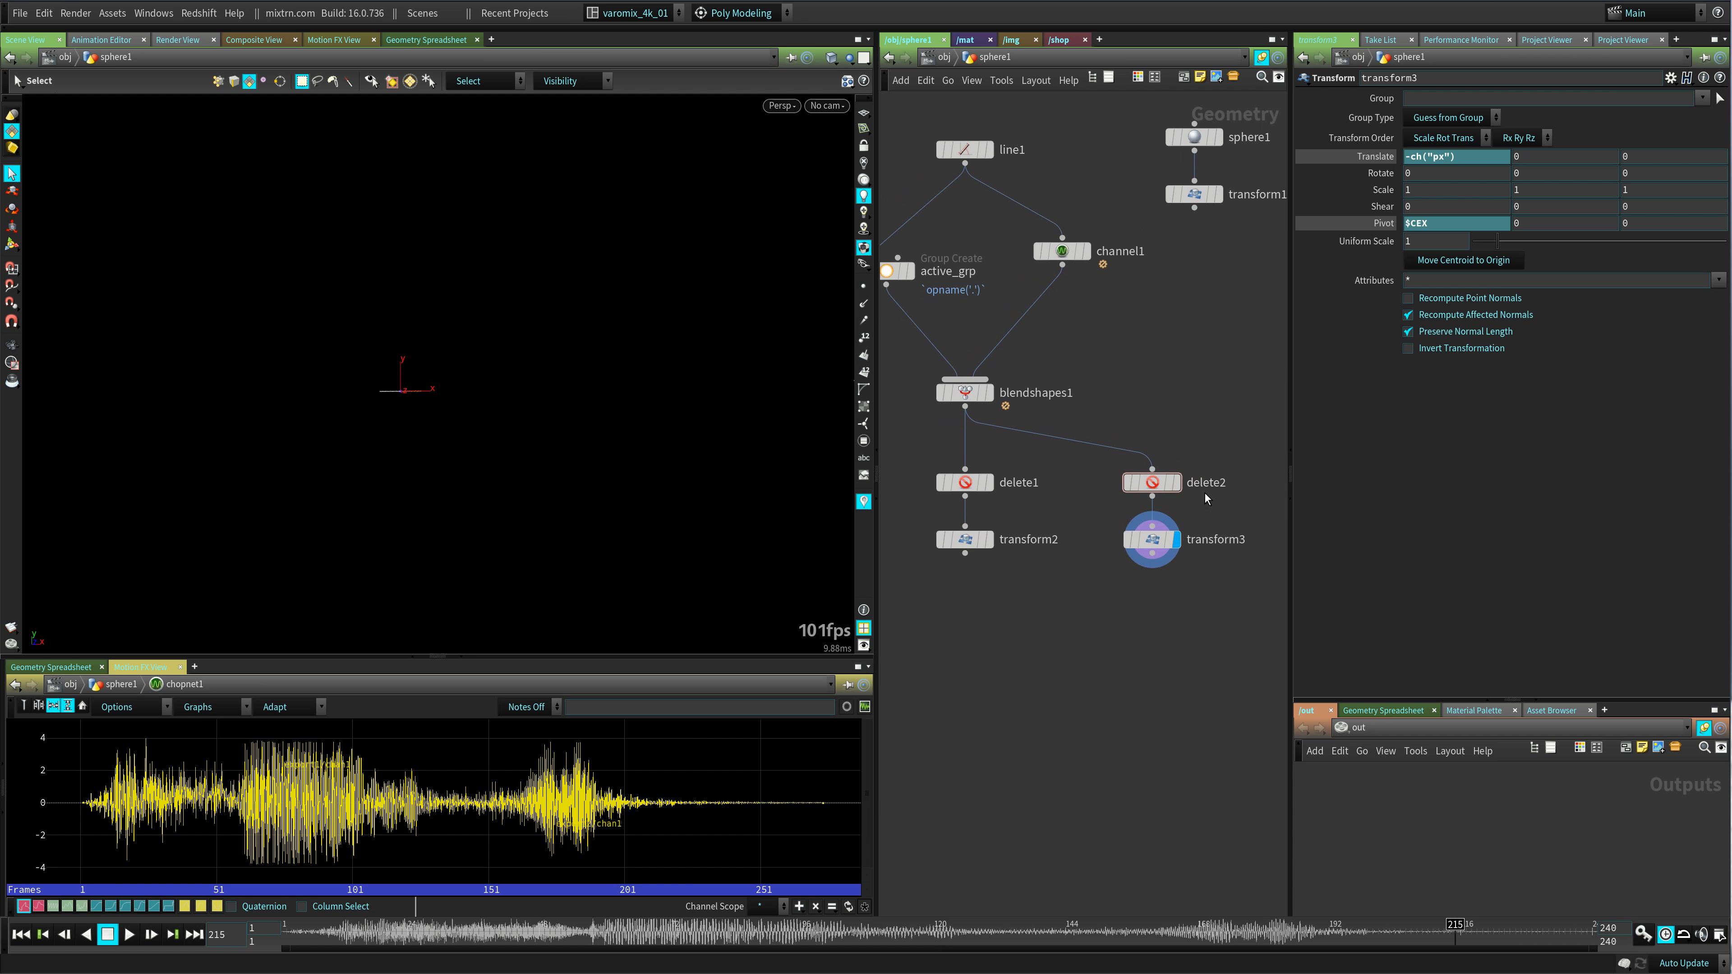
left_click(1159, 483)
key("Delete")
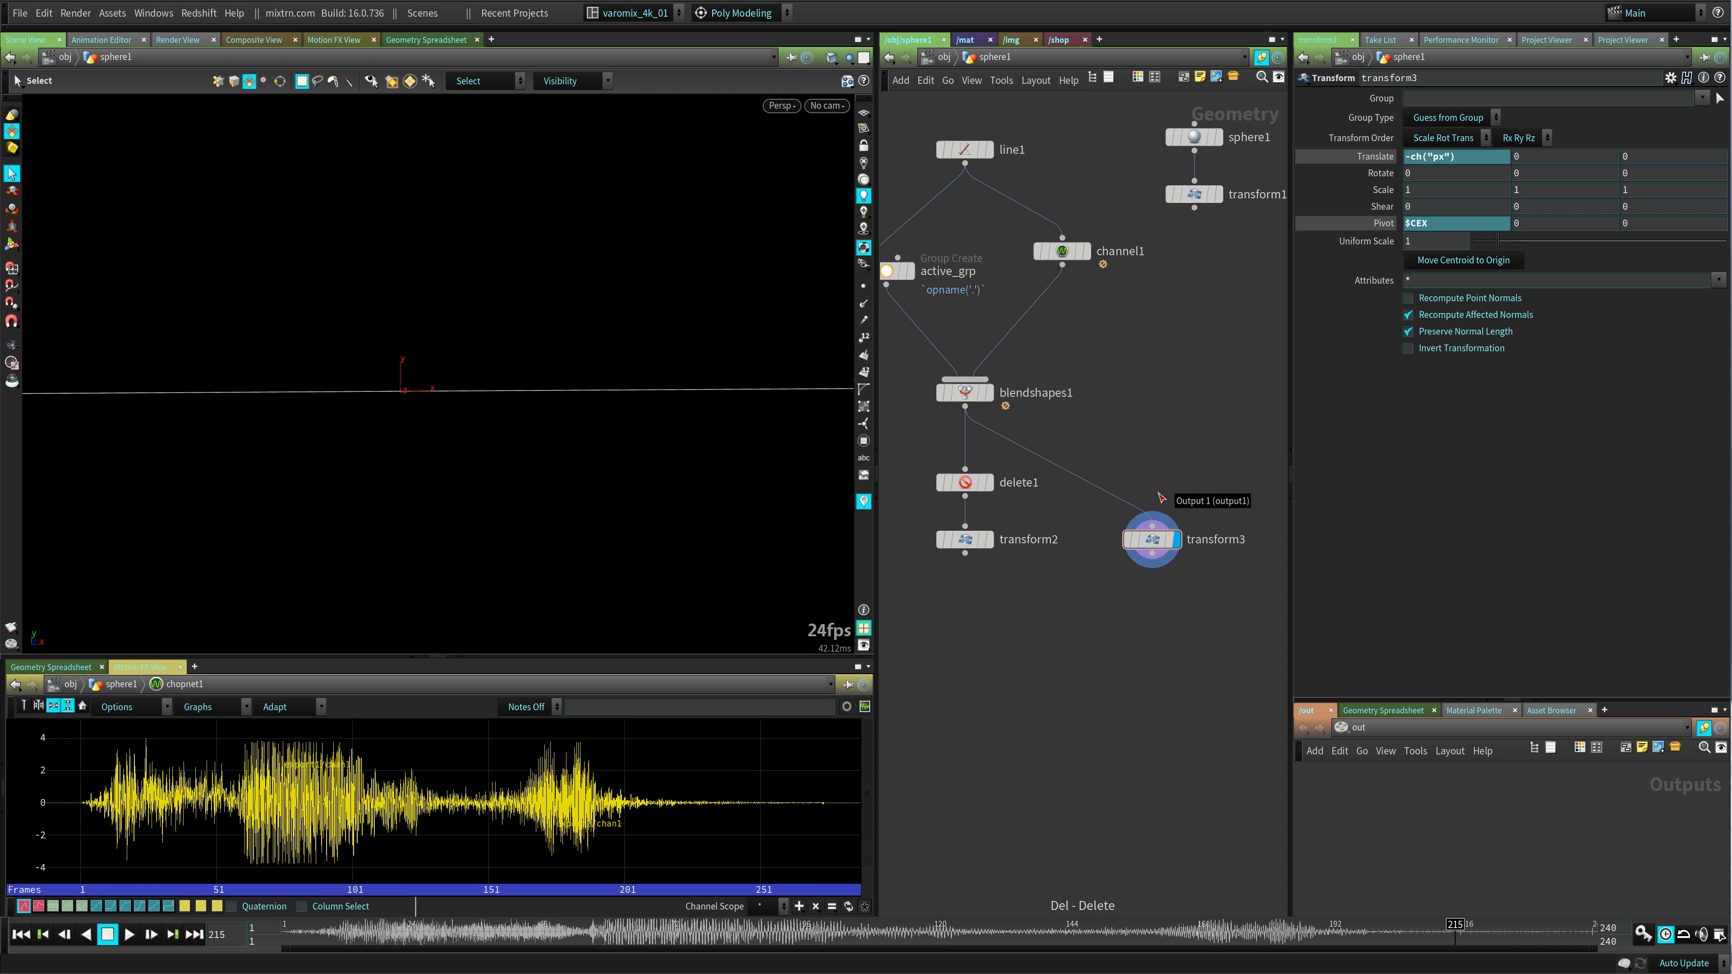
- Copy the Center X parameter of active_grp and paste it as a relative reference into the Pivot X of transform3
left_click(1140, 539)
middle_click_drag(949, 310, 999, 328)
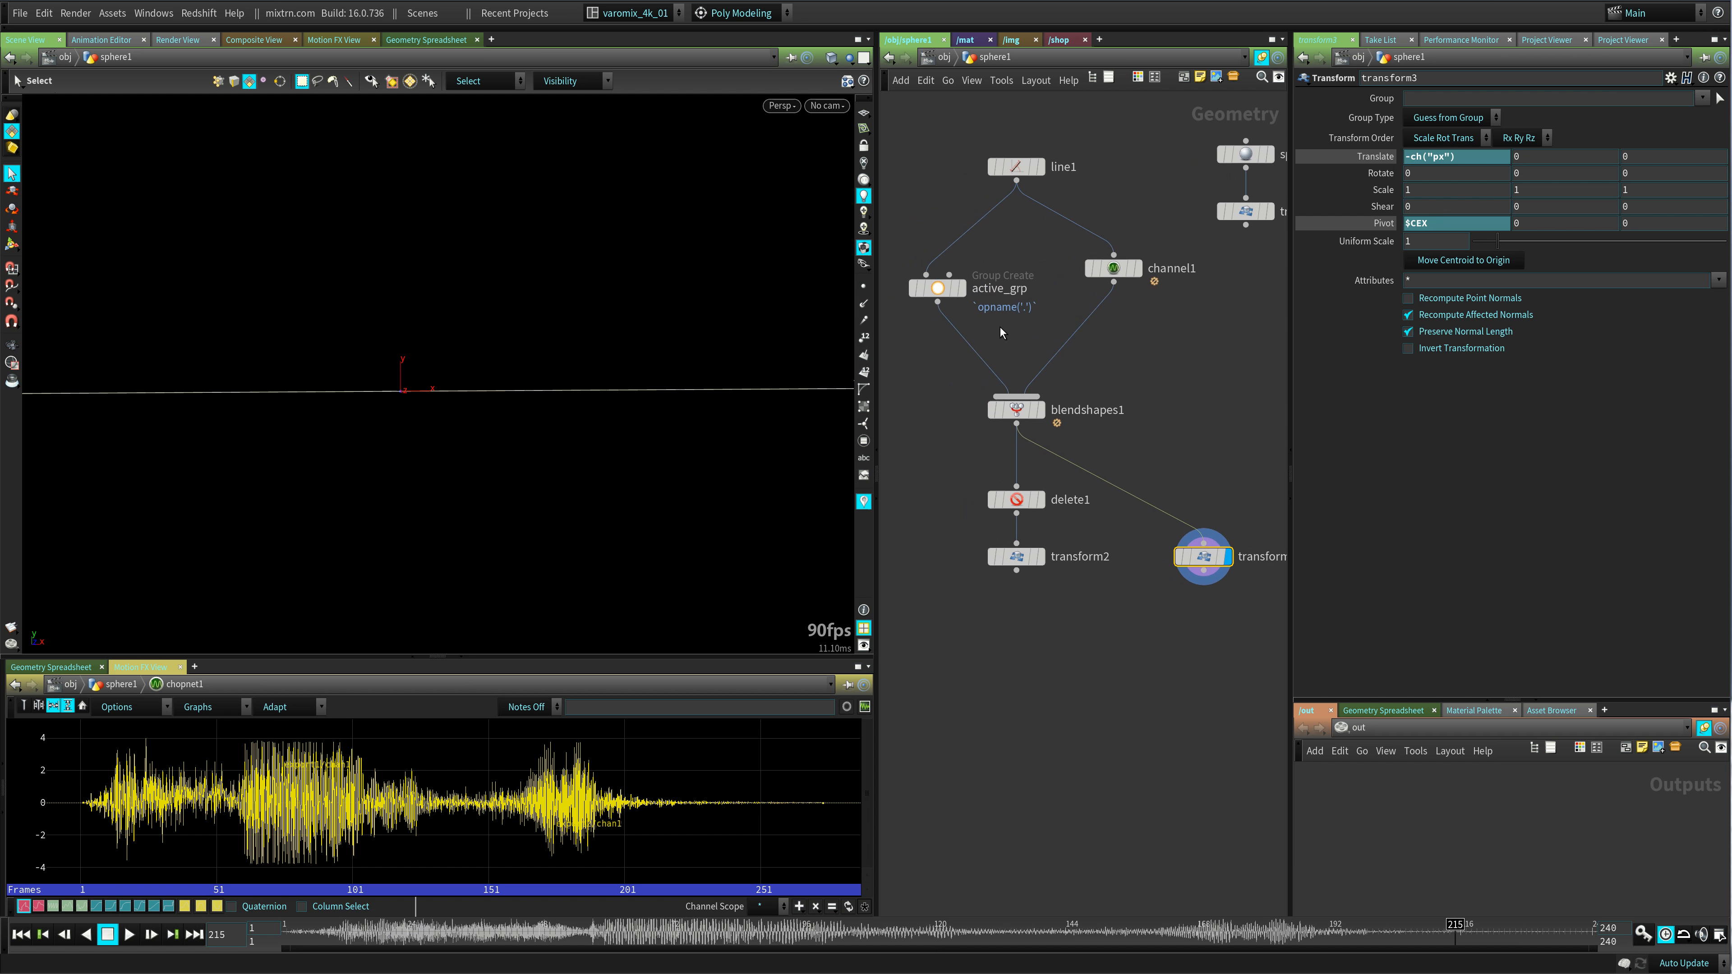
left_click(936, 289)
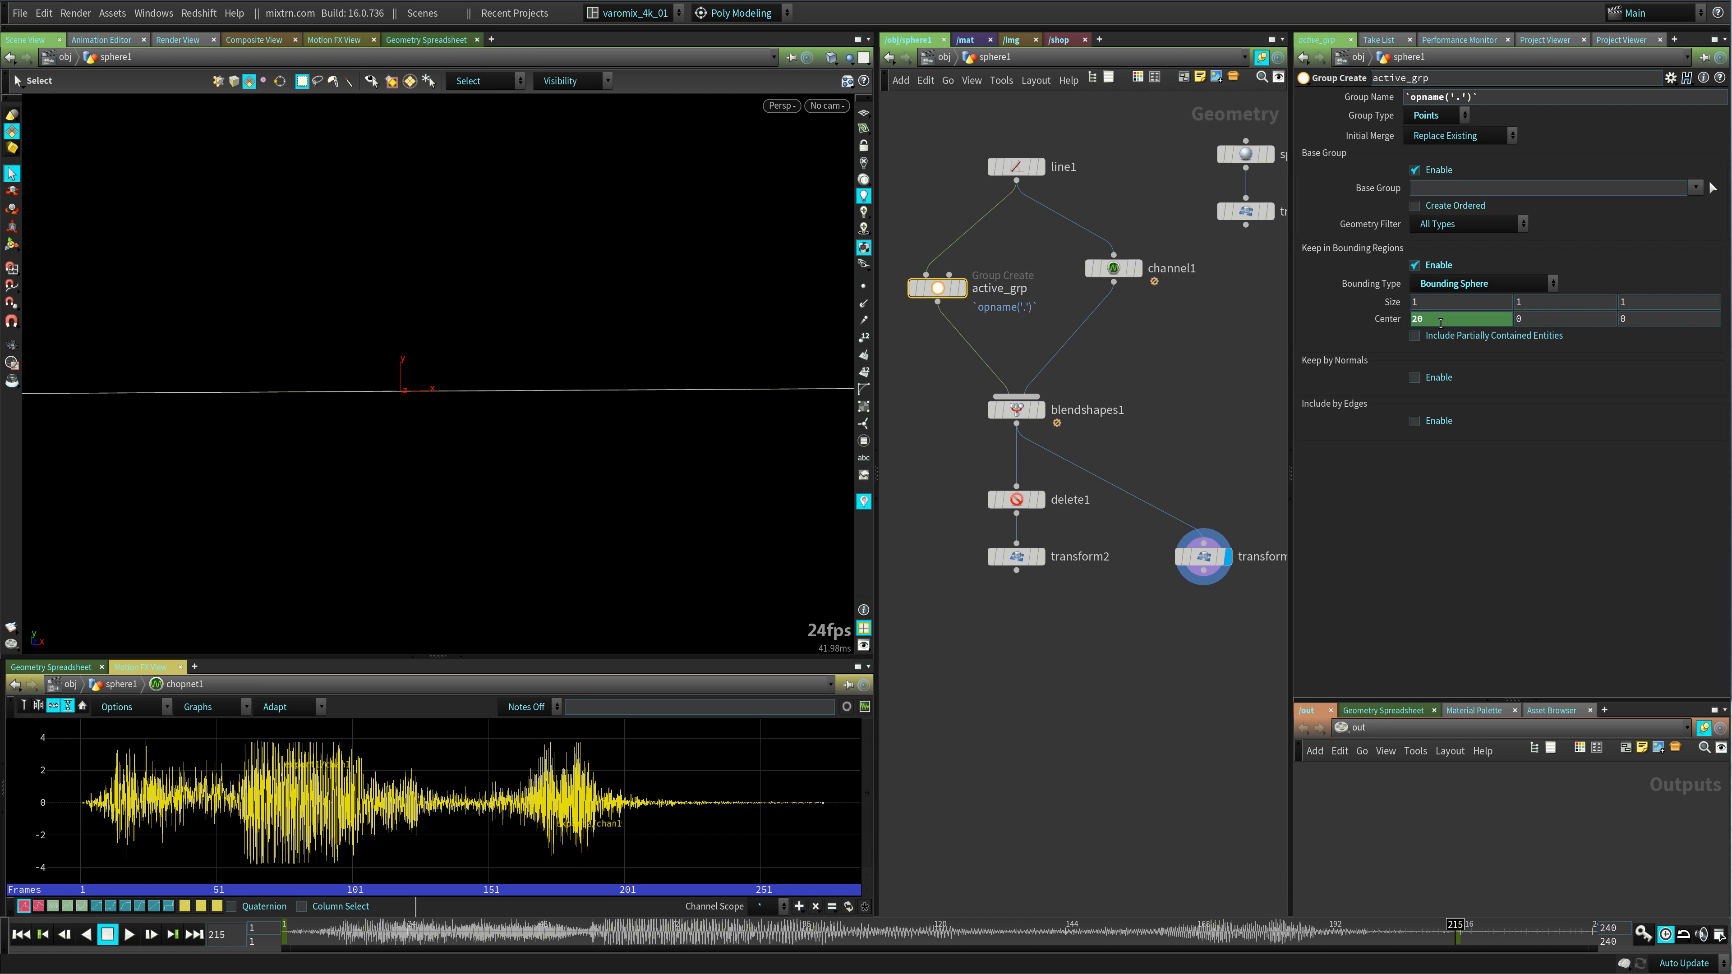
right_click(1440, 323)
left_click(1500, 403)
left_click(1203, 556)
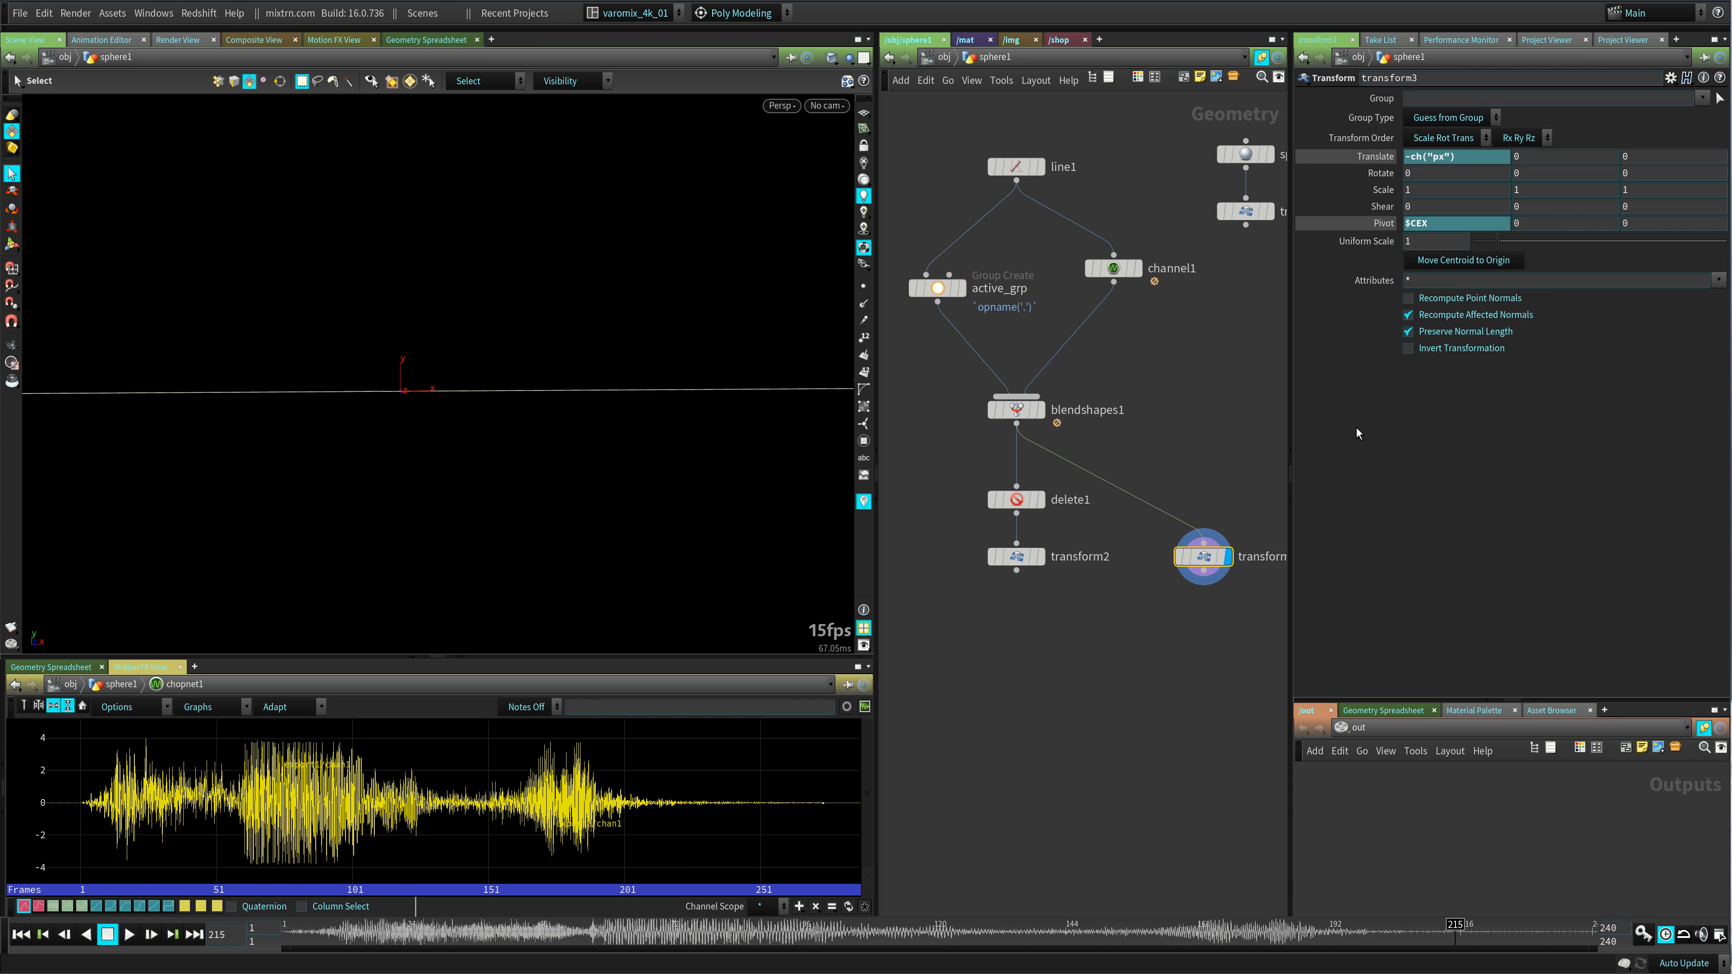
right_click(1439, 223)
left_click(1492, 349)
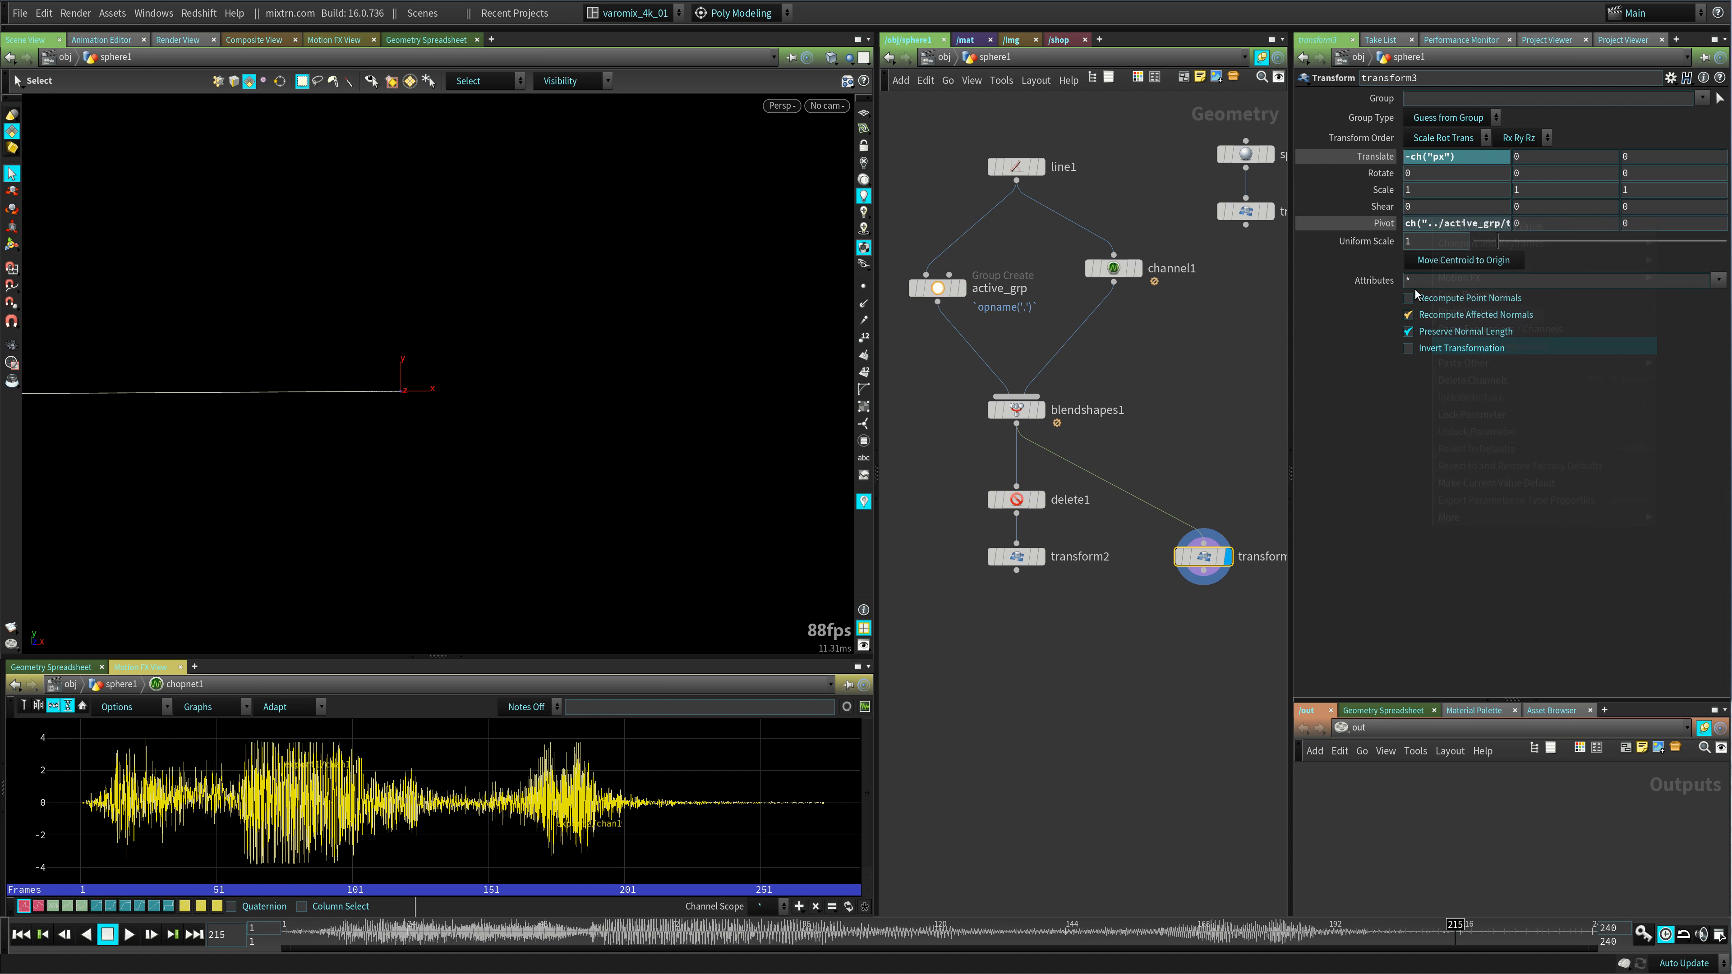
- Play the animation to check the output of transform3, then stop it and return to frame 1
key("Up")
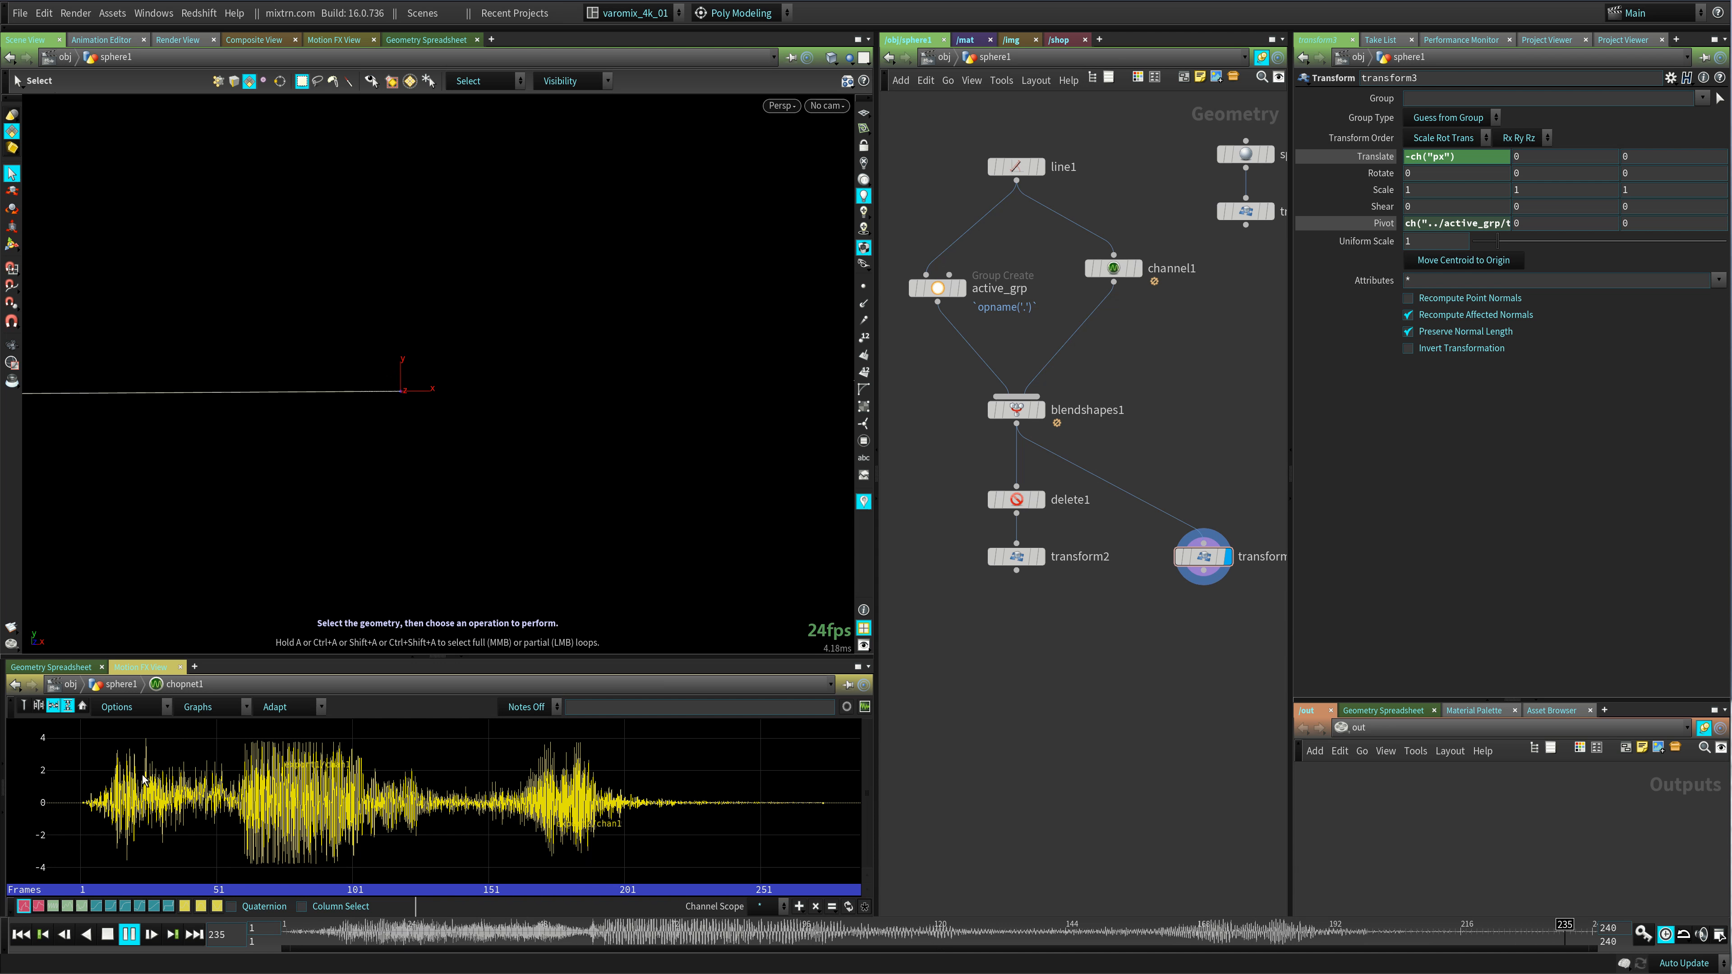
left_click(21, 934)
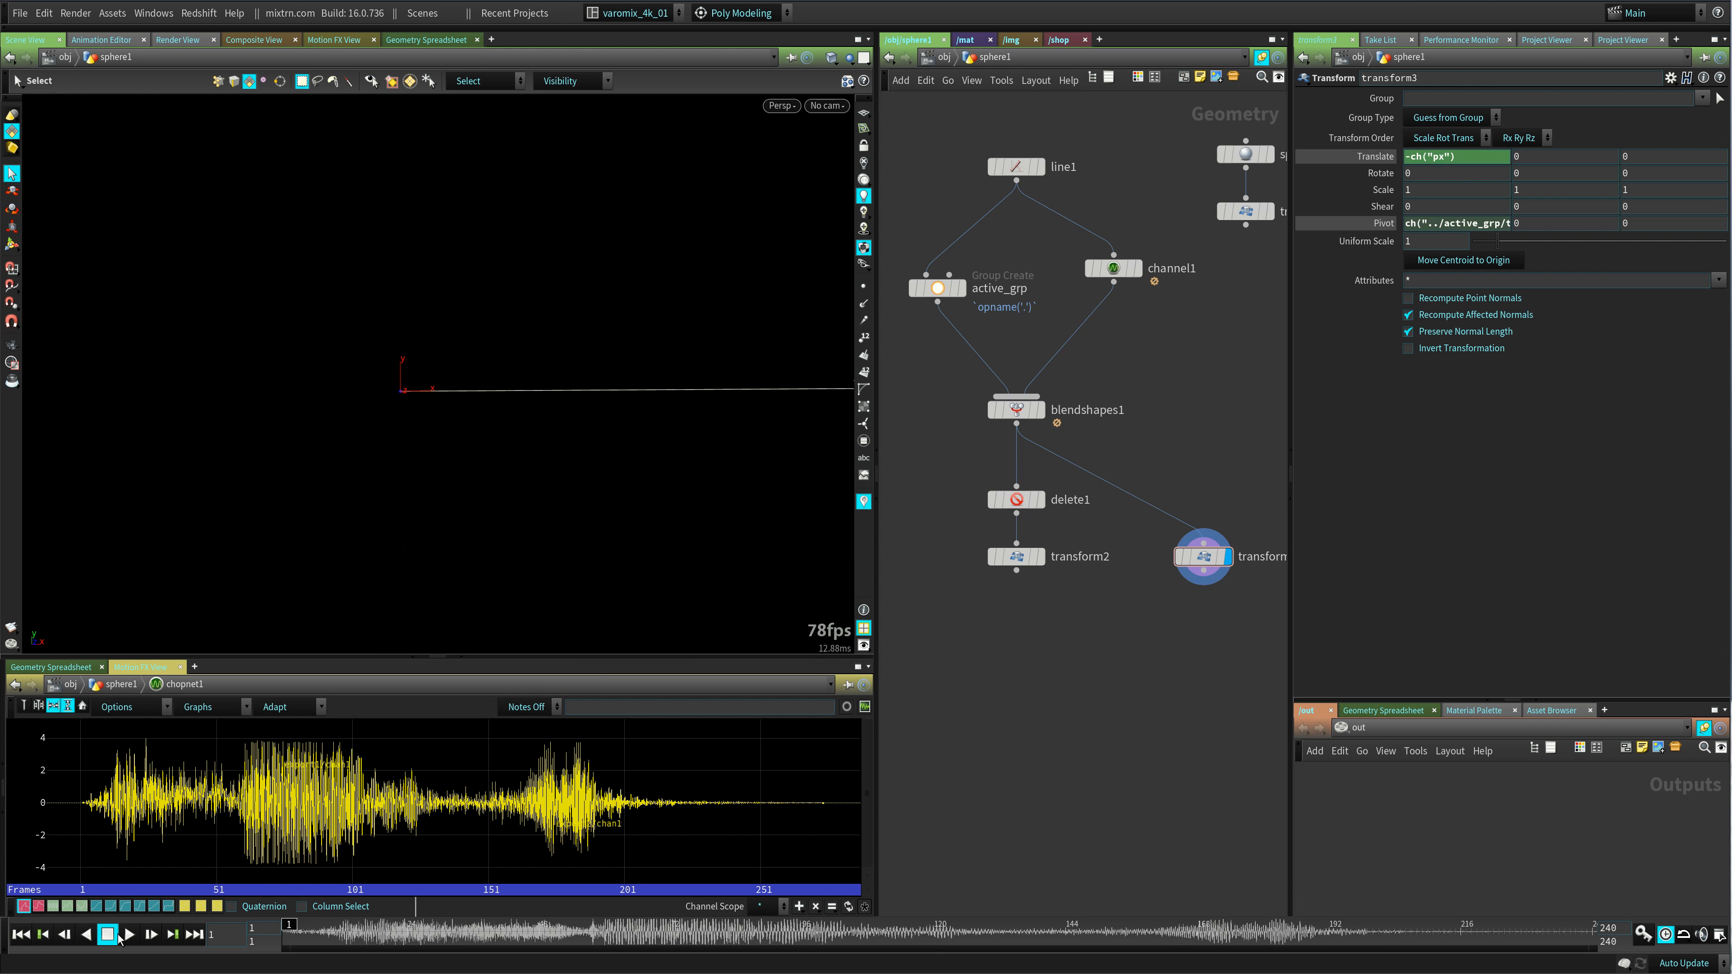
scroll(1109, 591, "down", 3)
scroll(1110, 591, "right", 2)
left_click_drag(1164, 494, 1168, 500)
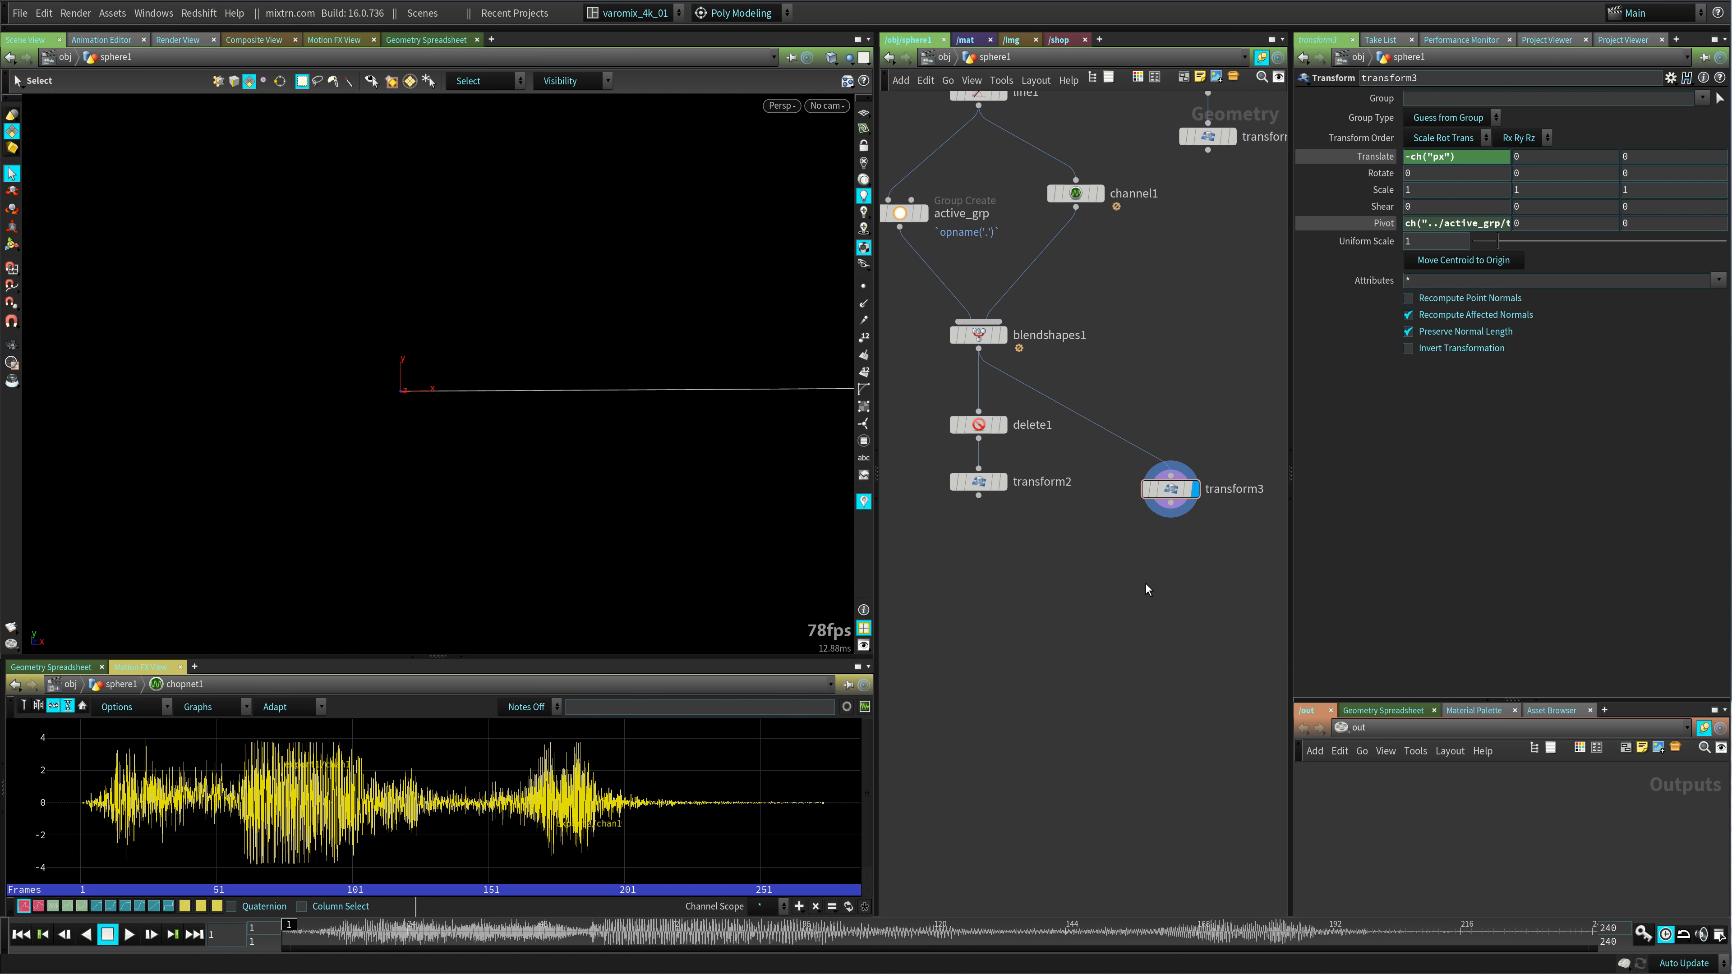
- Add a Mirror node below transform3, connect it to the transform3 output, and display it
scroll(1091, 519, "down", 3)
scroll(1091, 519, "right", 2)
key("Tab")
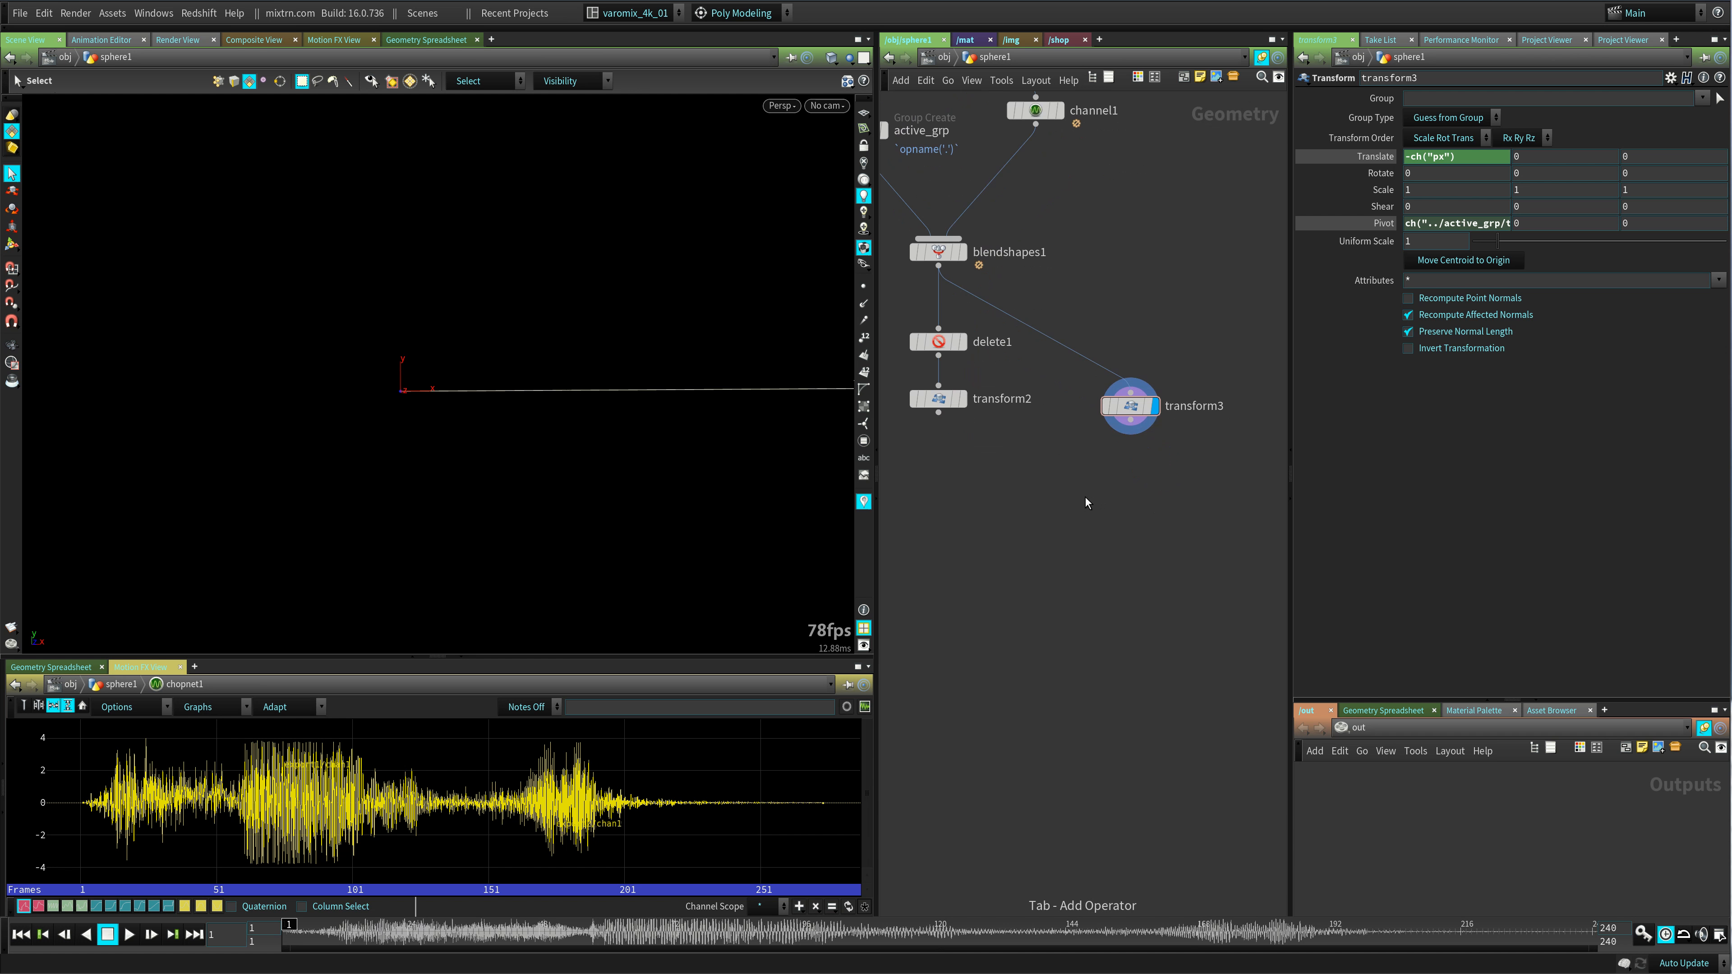
type("mir")
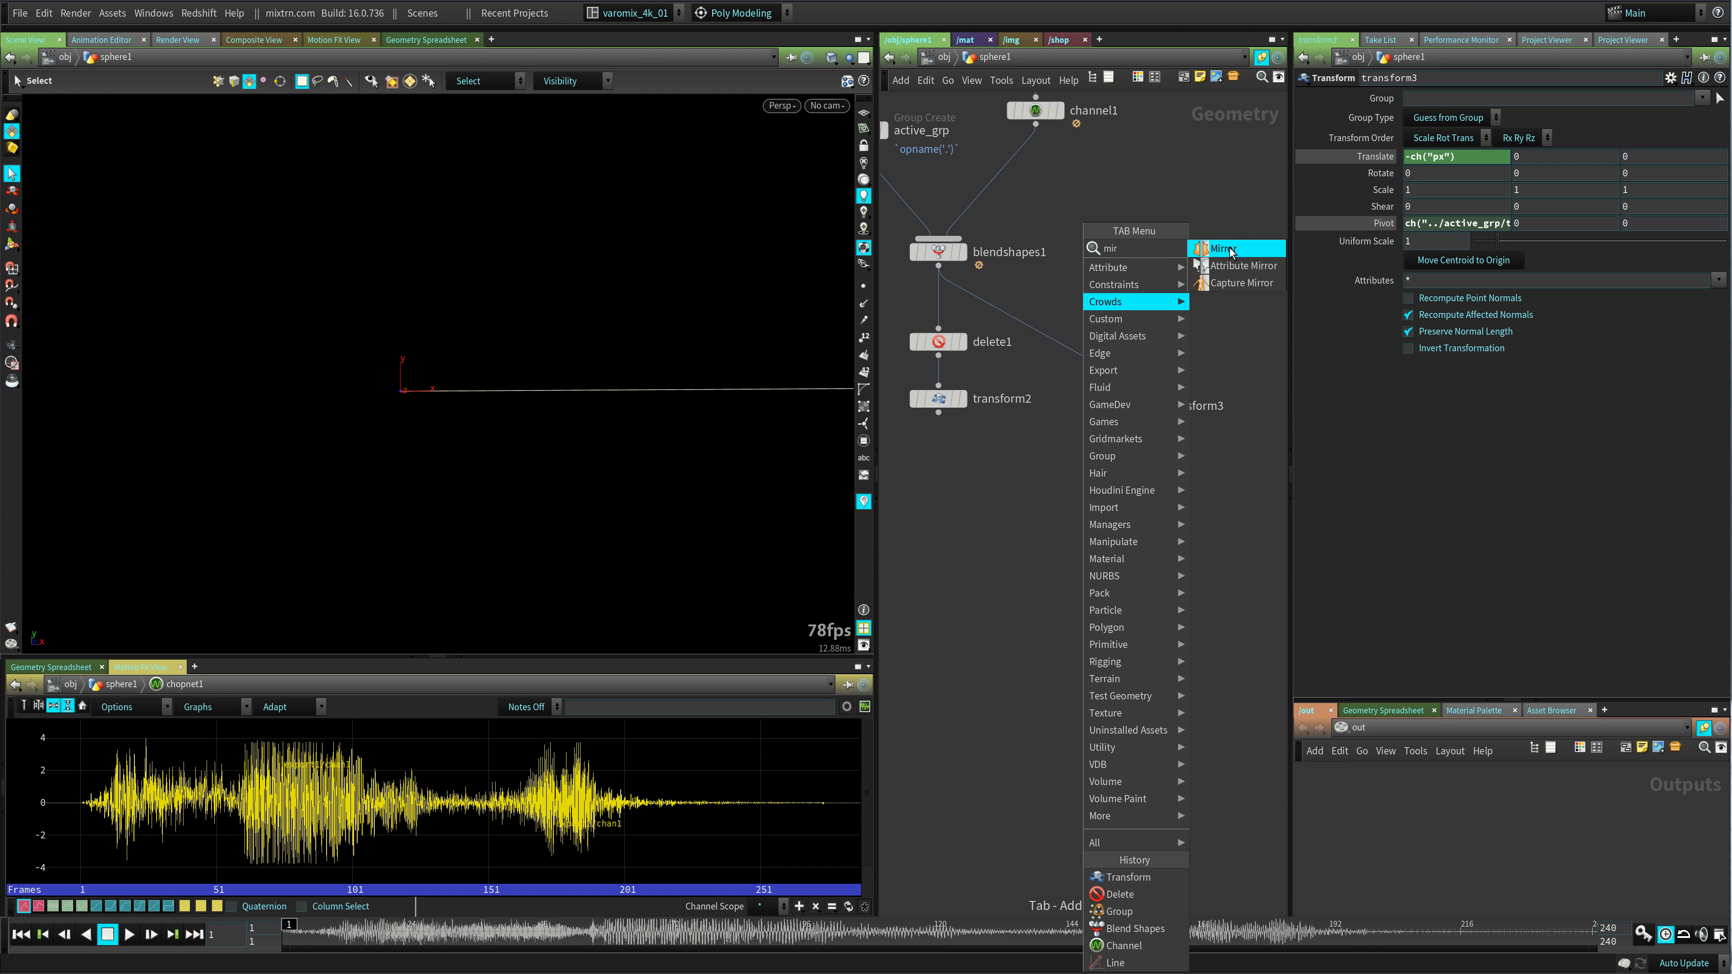
key("Return")
left_click(1140, 504)
left_click_drag(1132, 420, 1131, 488)
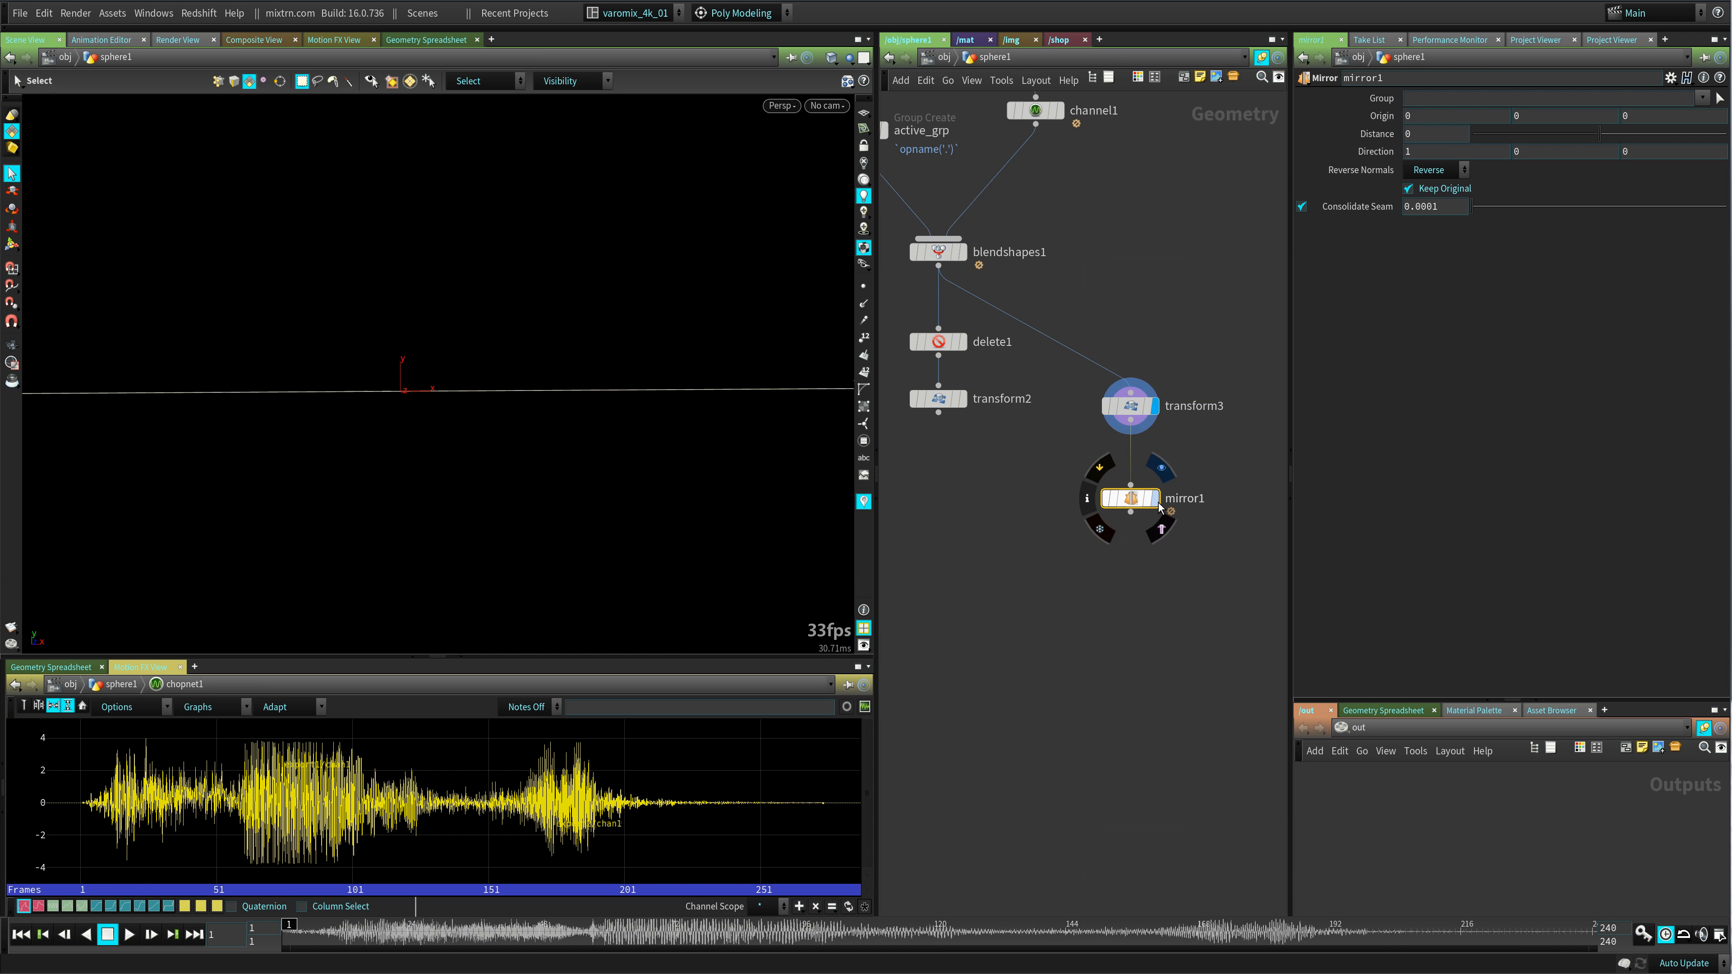
- Play the animation briefly to preview the mirrored waveform, and move mirror1 closer to transform3
key("Up")
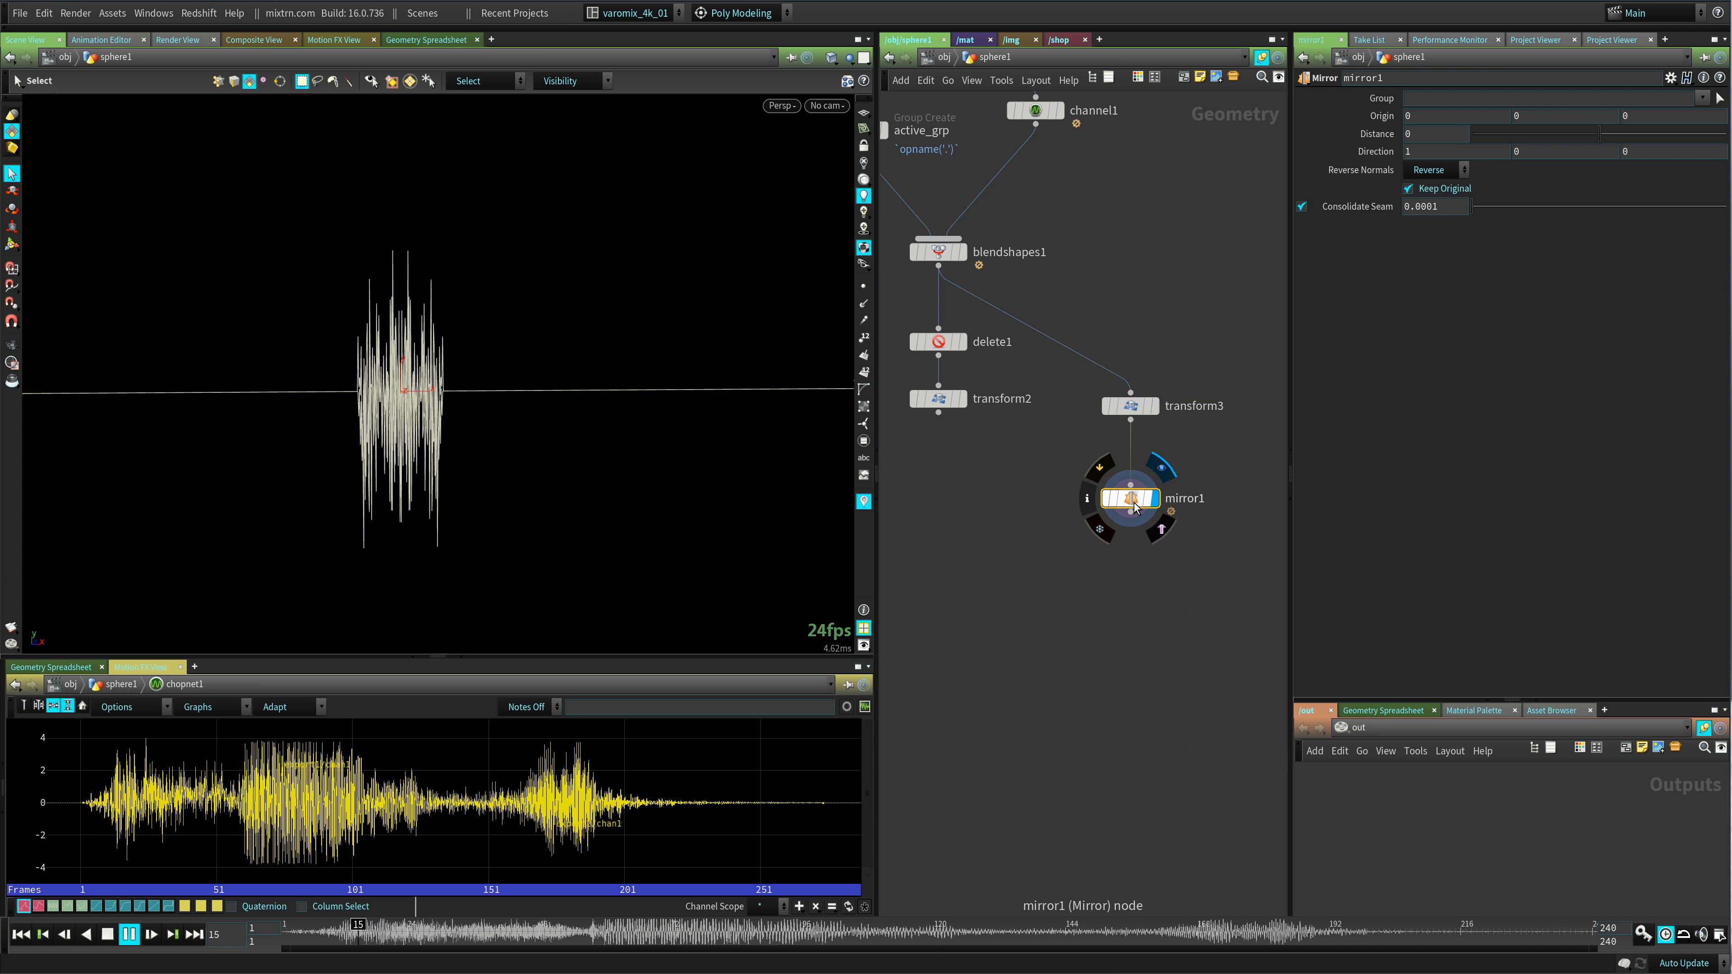
key("Up")
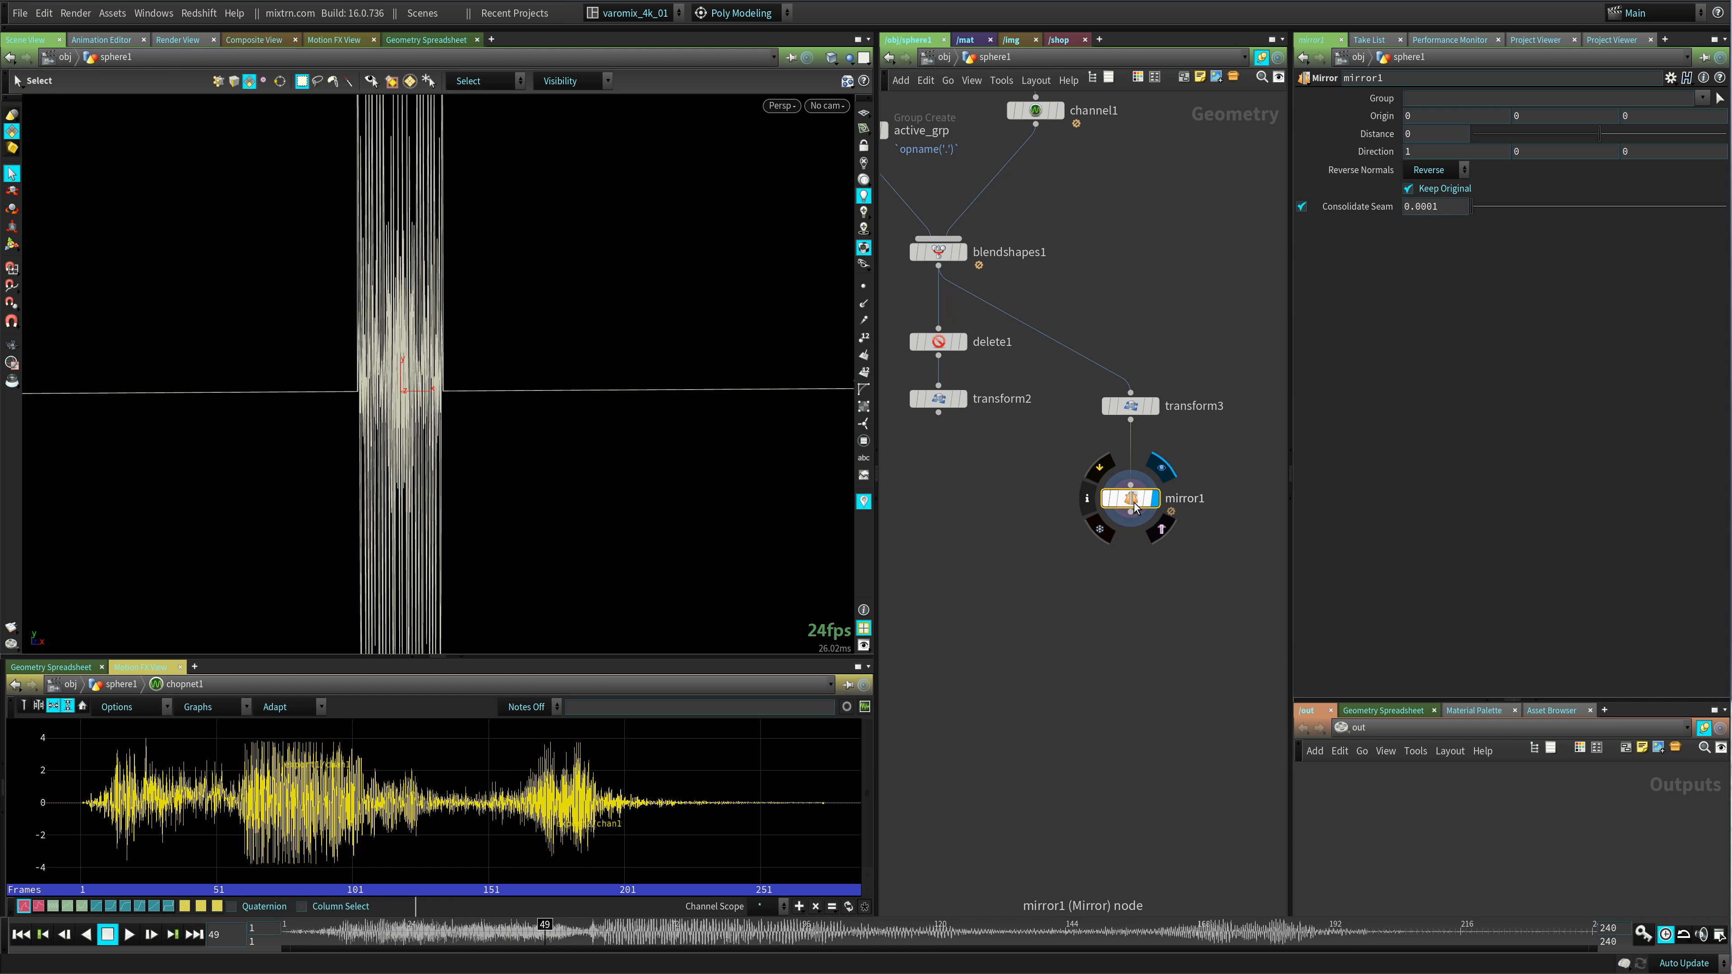
left_click_drag(1134, 503, 1134, 467)
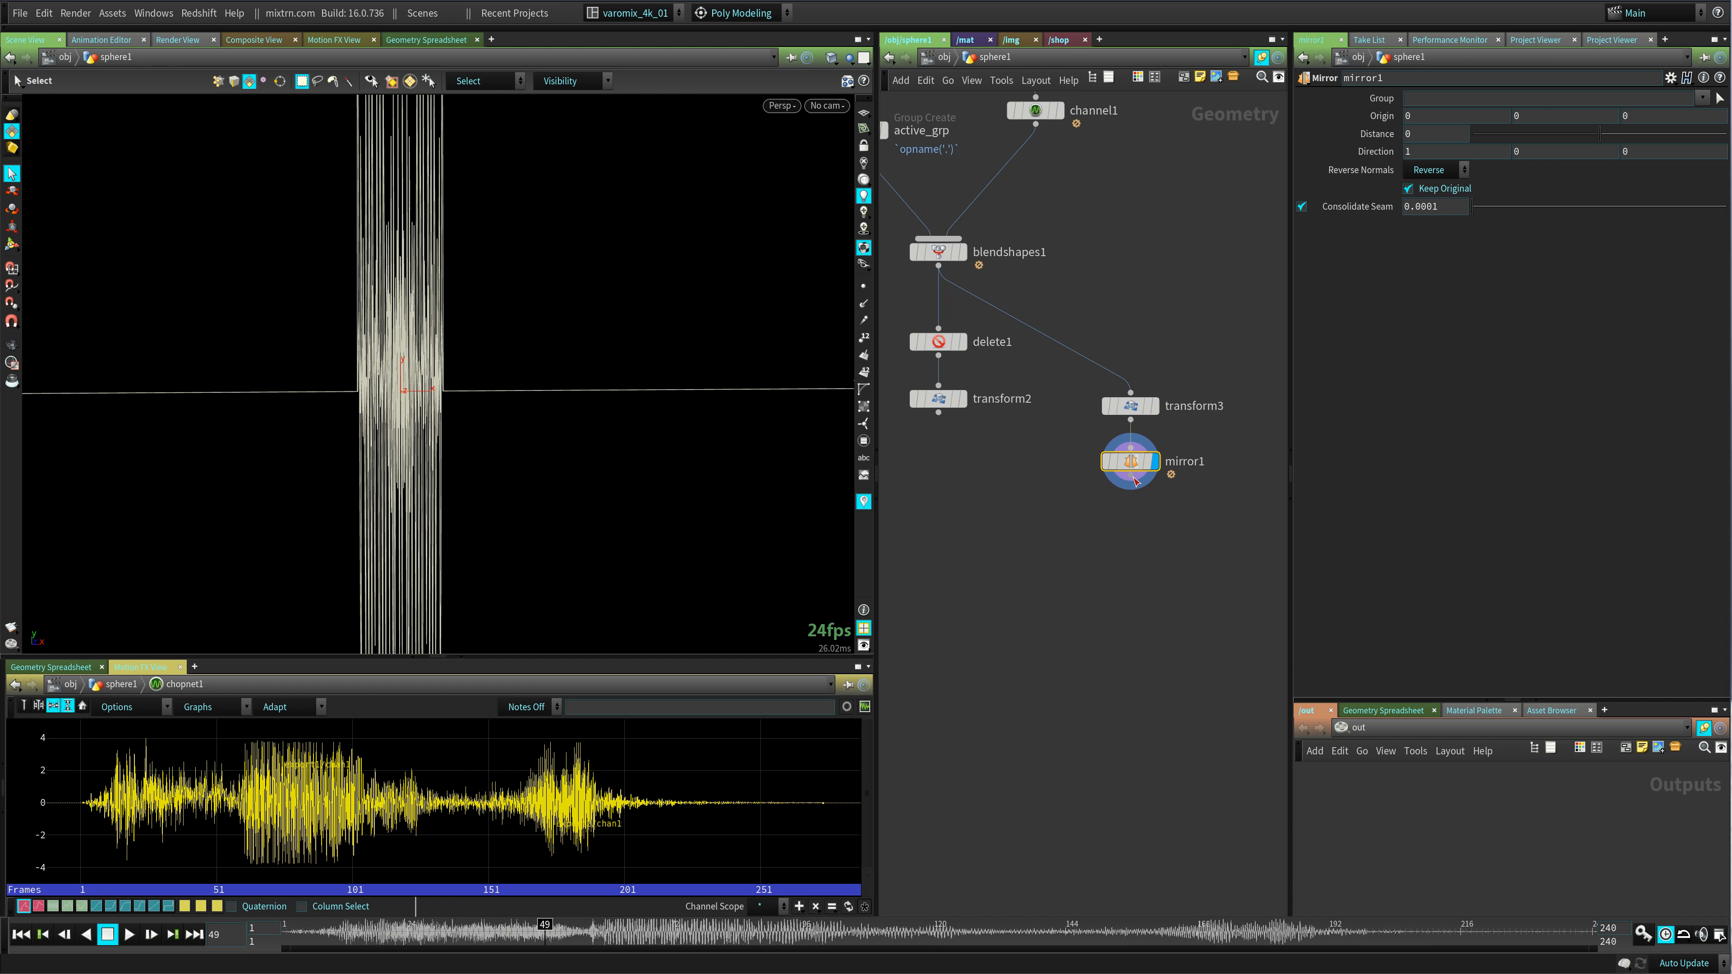
- Append a second Mirror node to the output of mirror1
key("Tab")
type("mir")
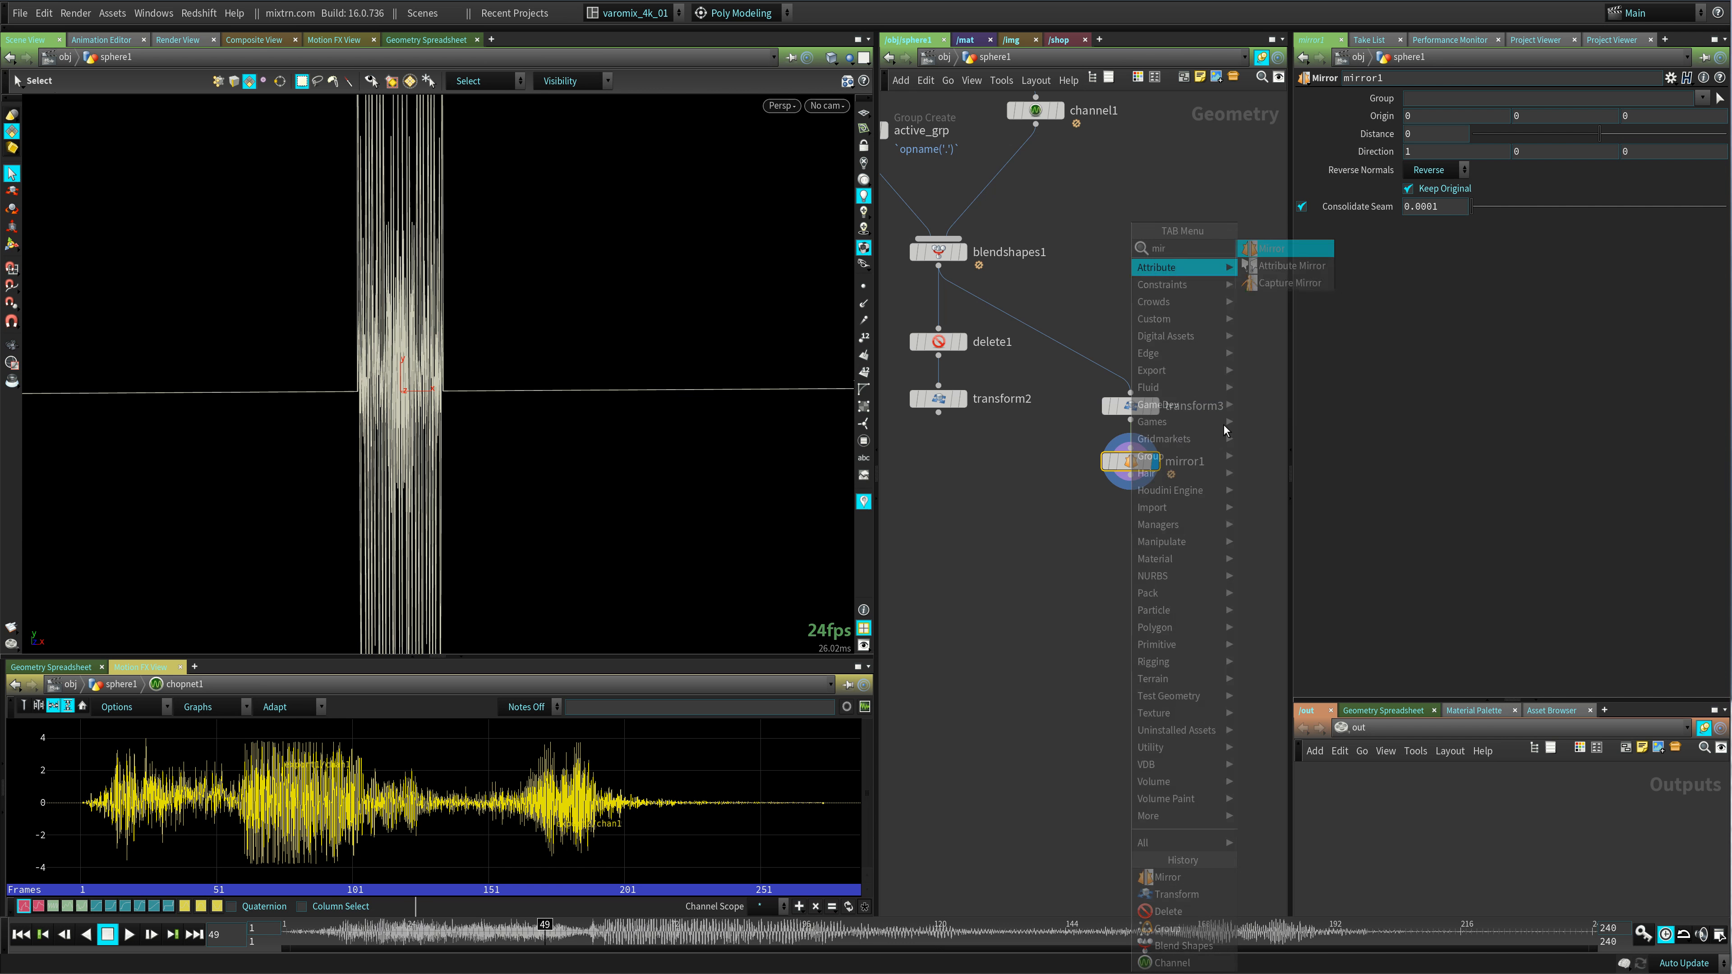
key("Return")
left_click(1130, 520)
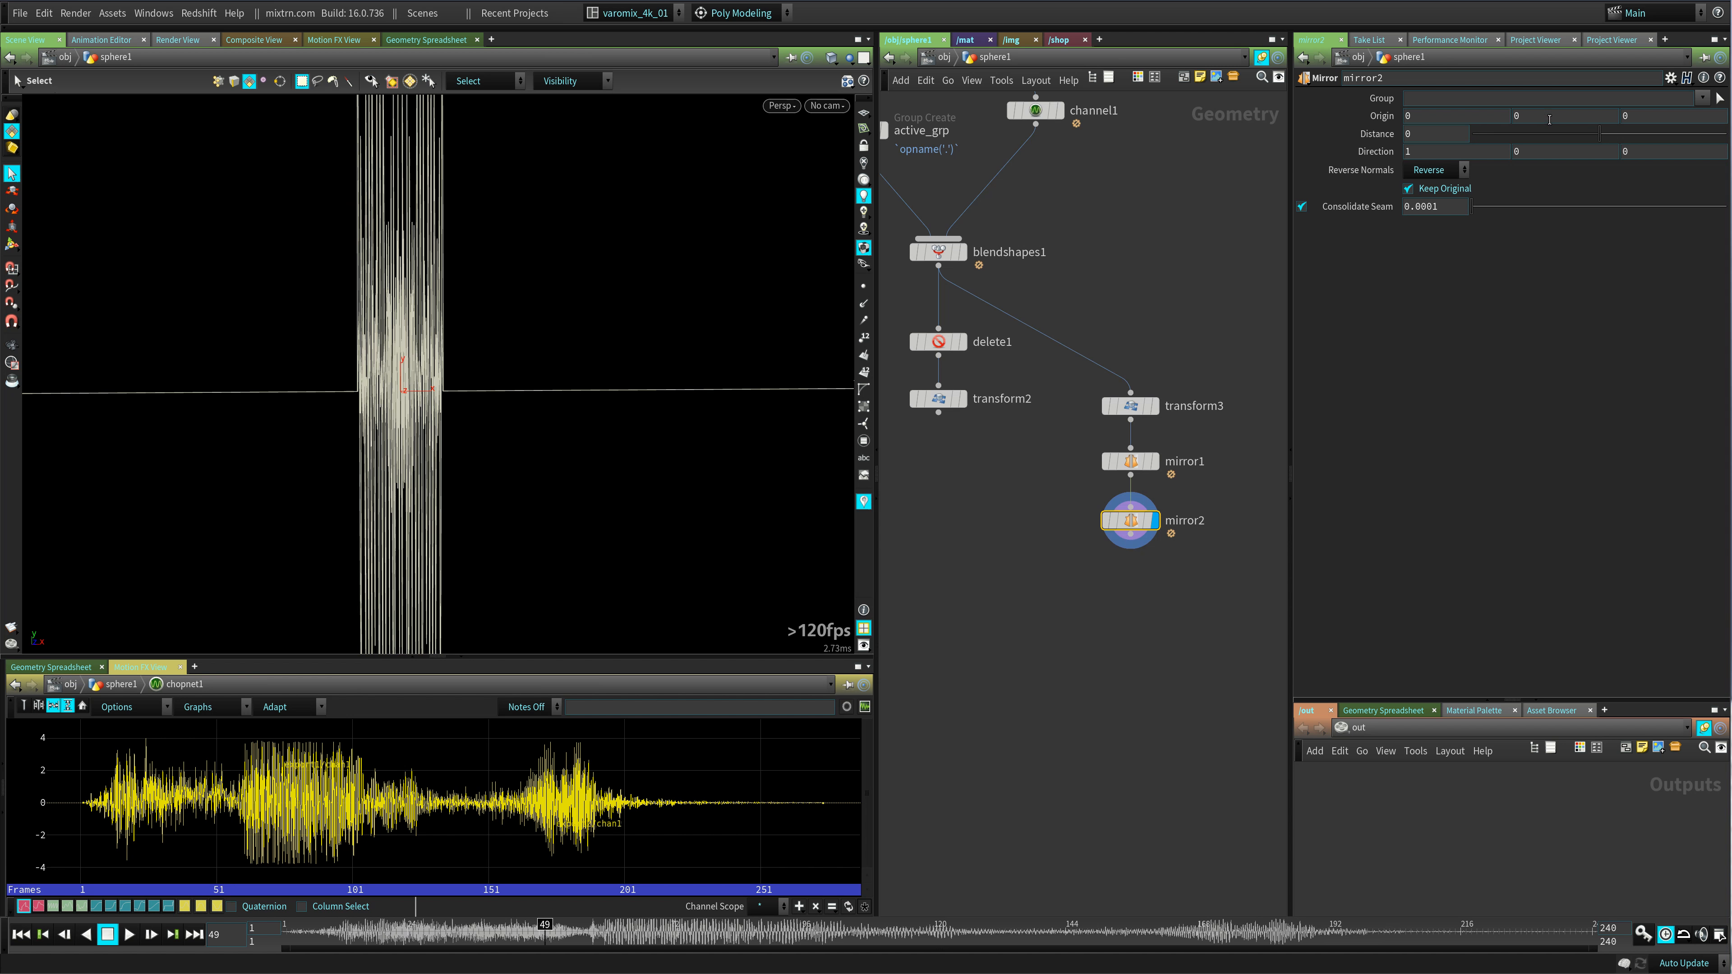
- Set the Direction of mirror2 to 0, 1, 0 and its Origin Y to 0.5
double_click(1430, 150)
type("0")
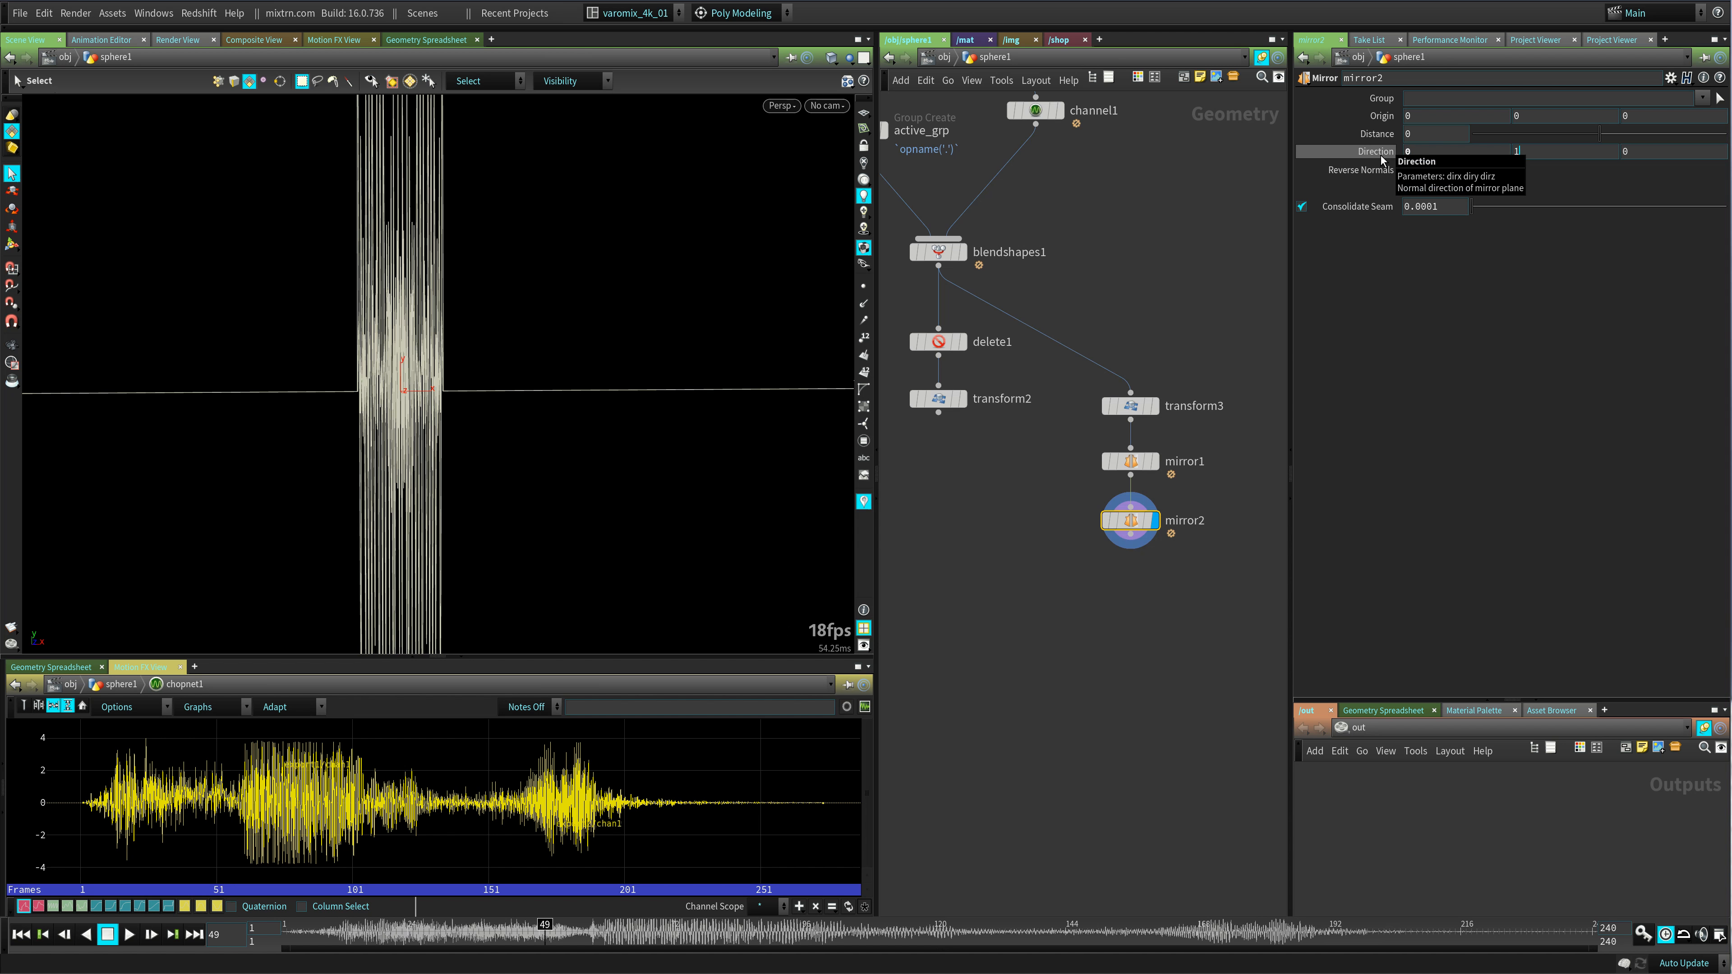
middle_click_drag(1526, 150, 1615, 126)
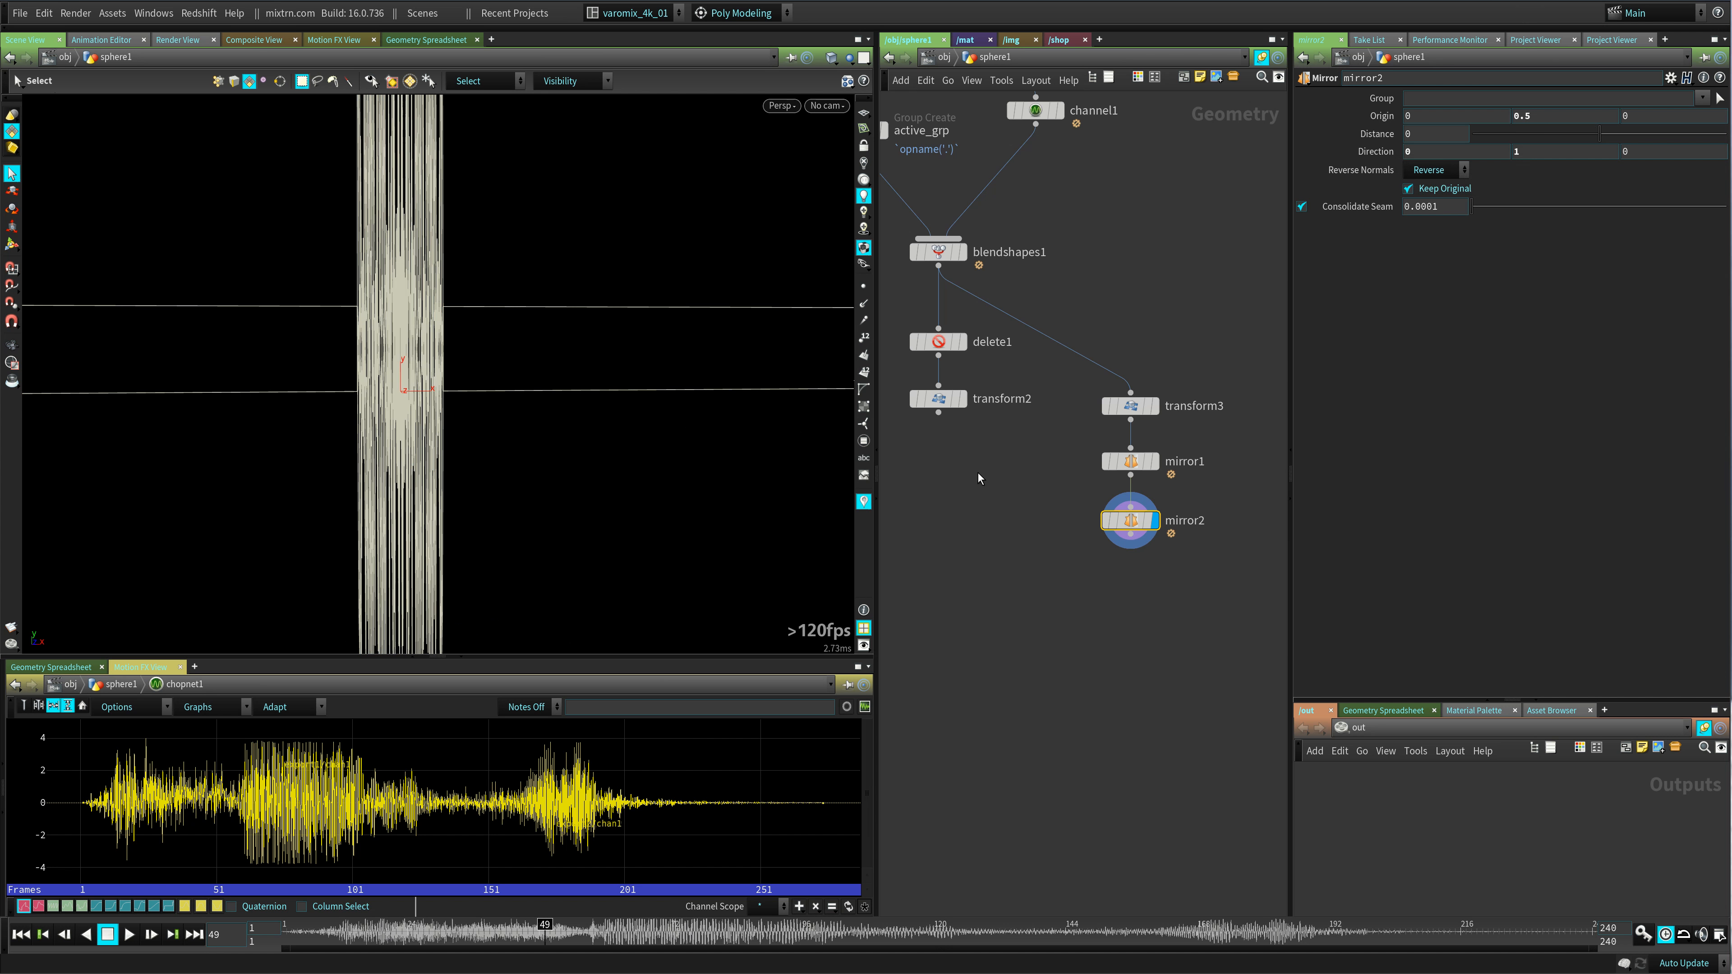
- Play the animation from frame 1 to check the doubly mirrored waveform, both close up and from farther away
left_click(976, 532)
key("ctrl+Up")
key("Up")
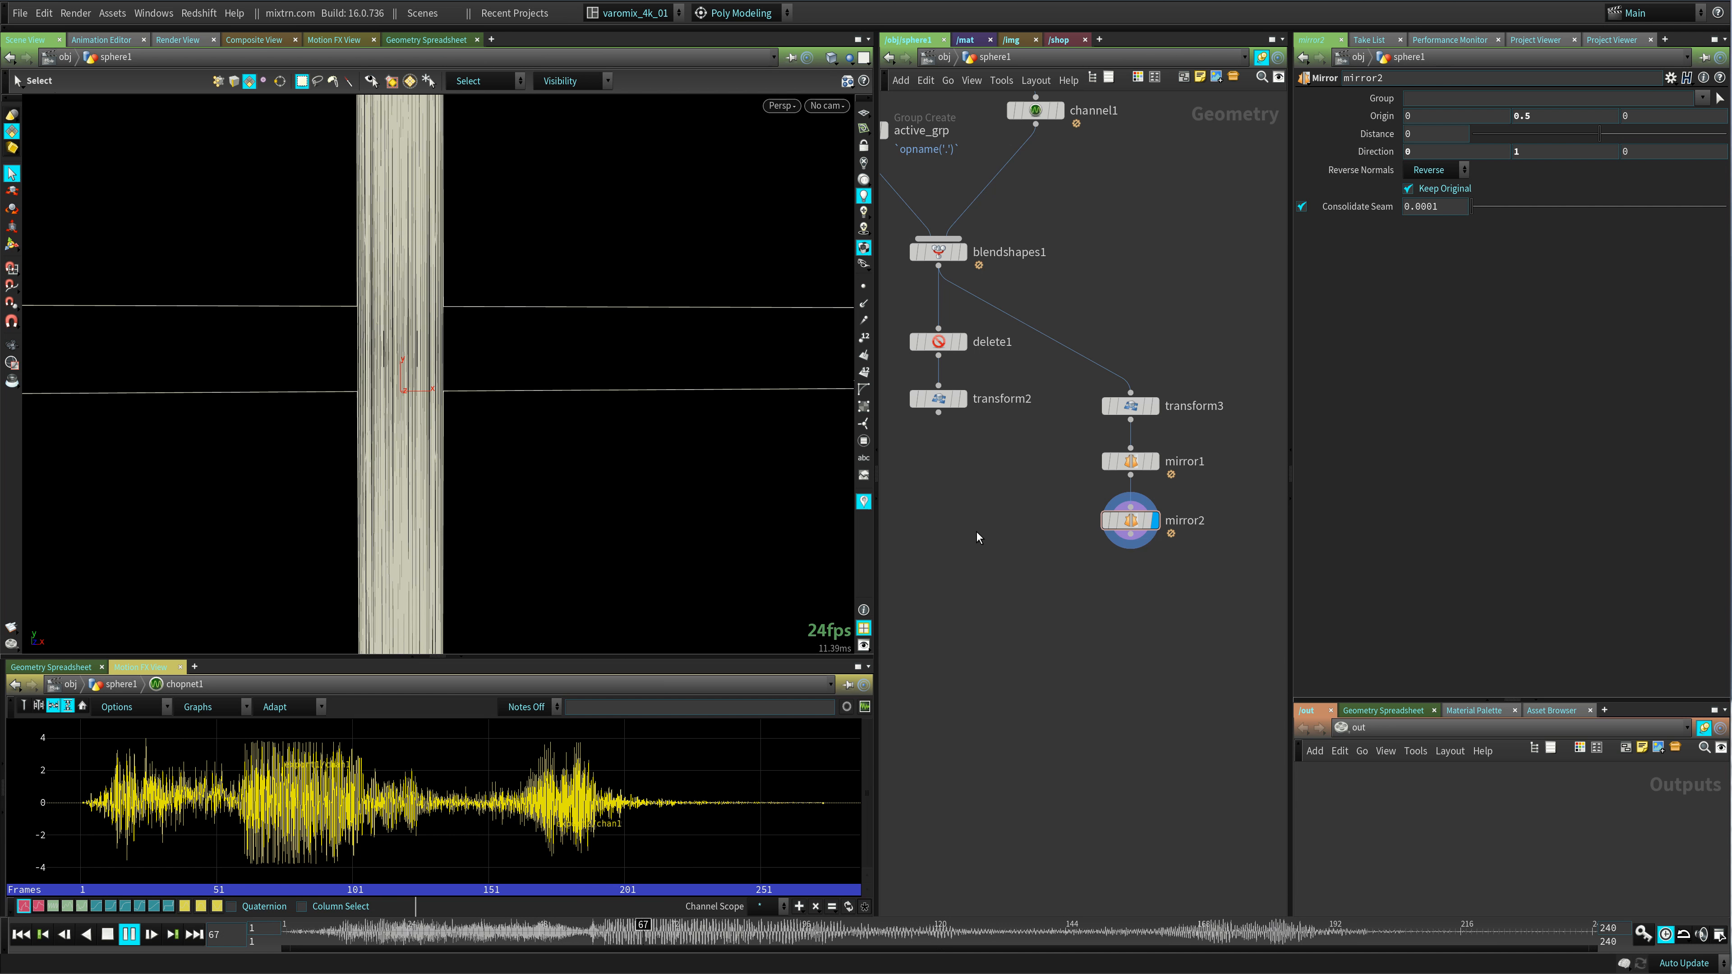
key("Up")
scroll(418, 464, "down", 5)
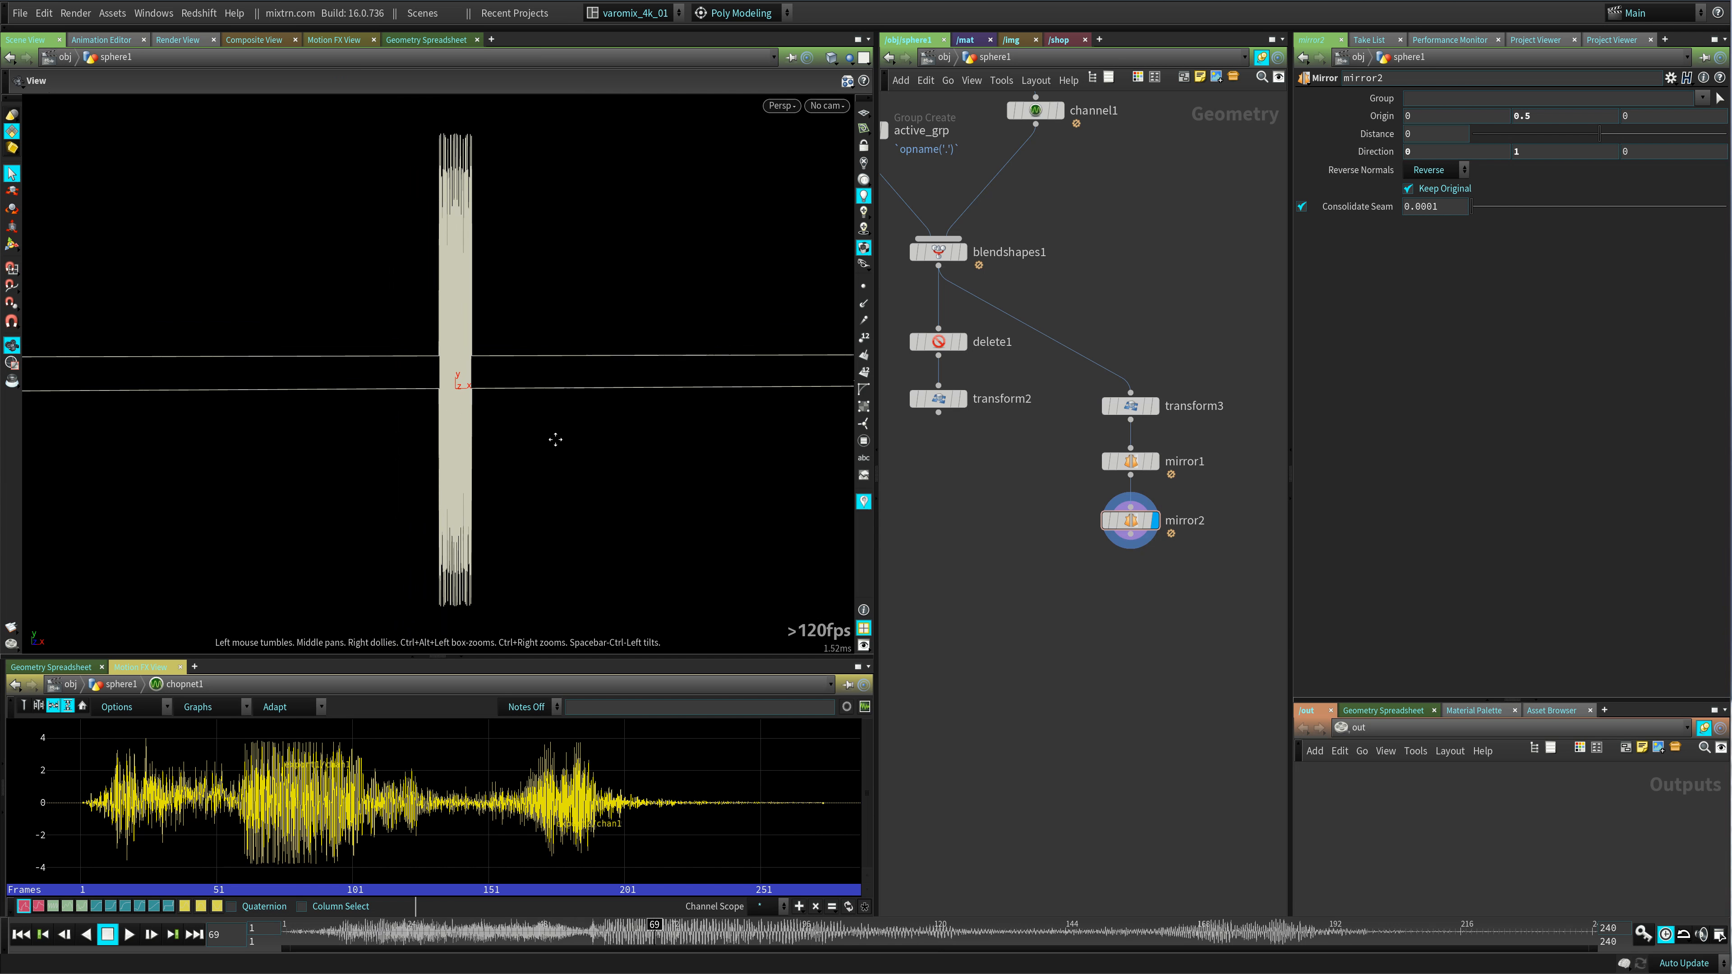
key("ctrl+Up")
key("Up")
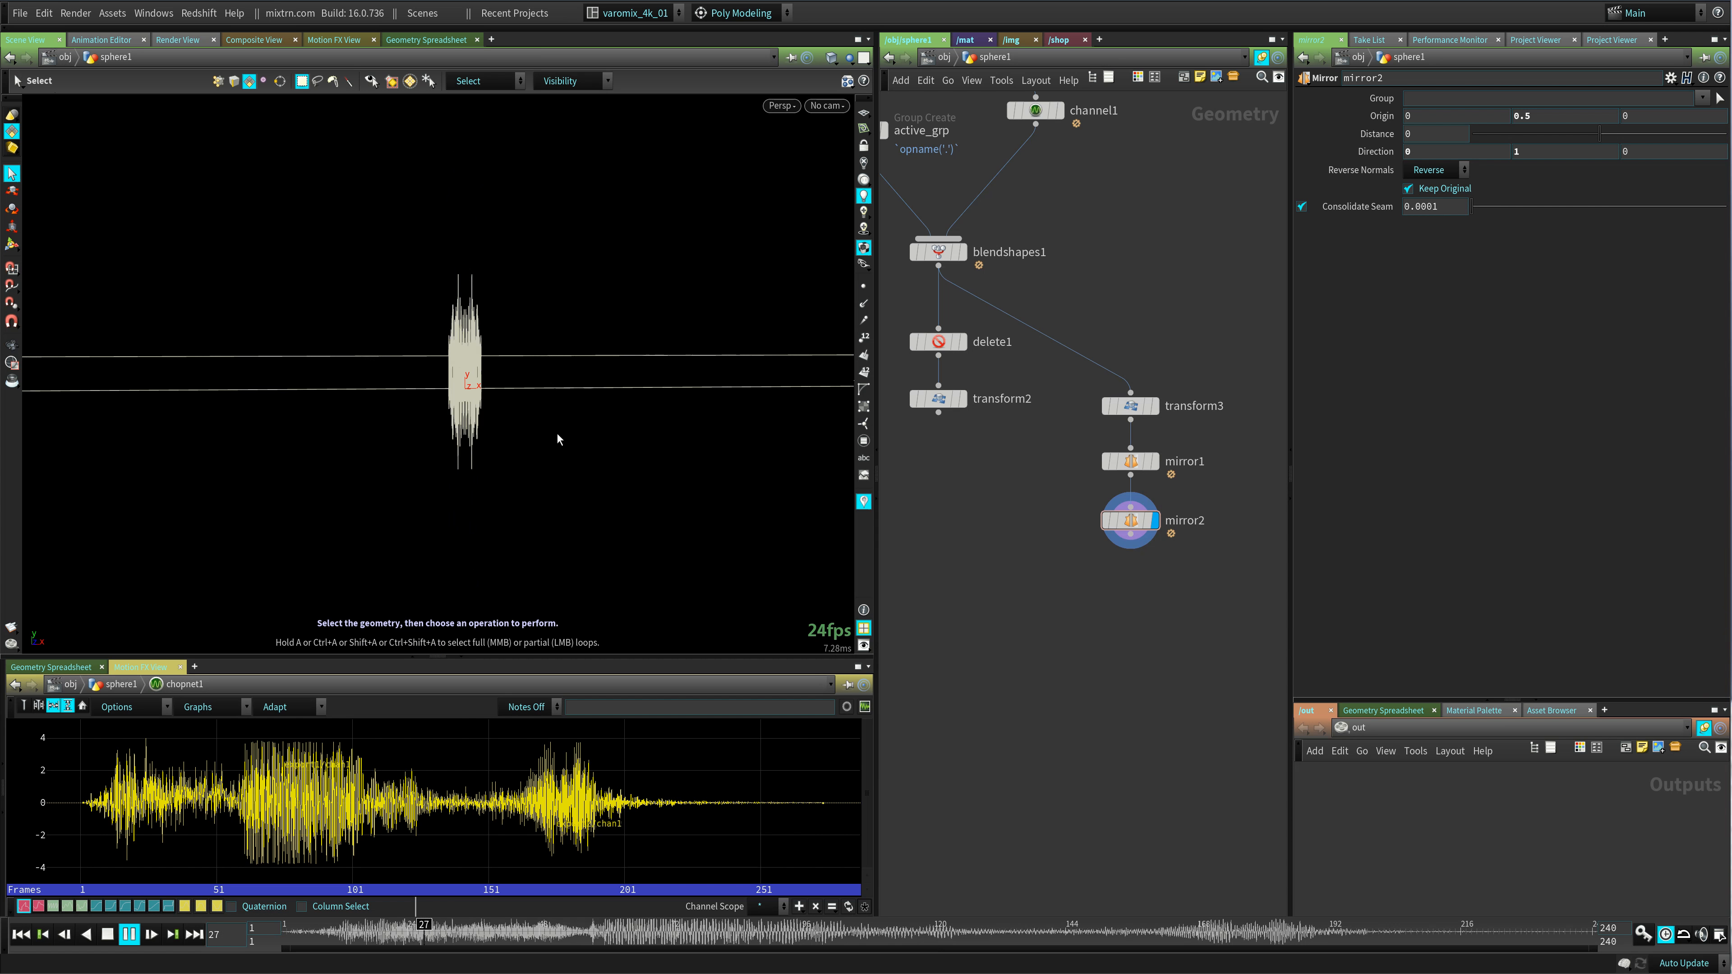
- Stop playback and scrub the timeline to frame 63 to inspect the height of the doubly mirrored waveform
key("Up")
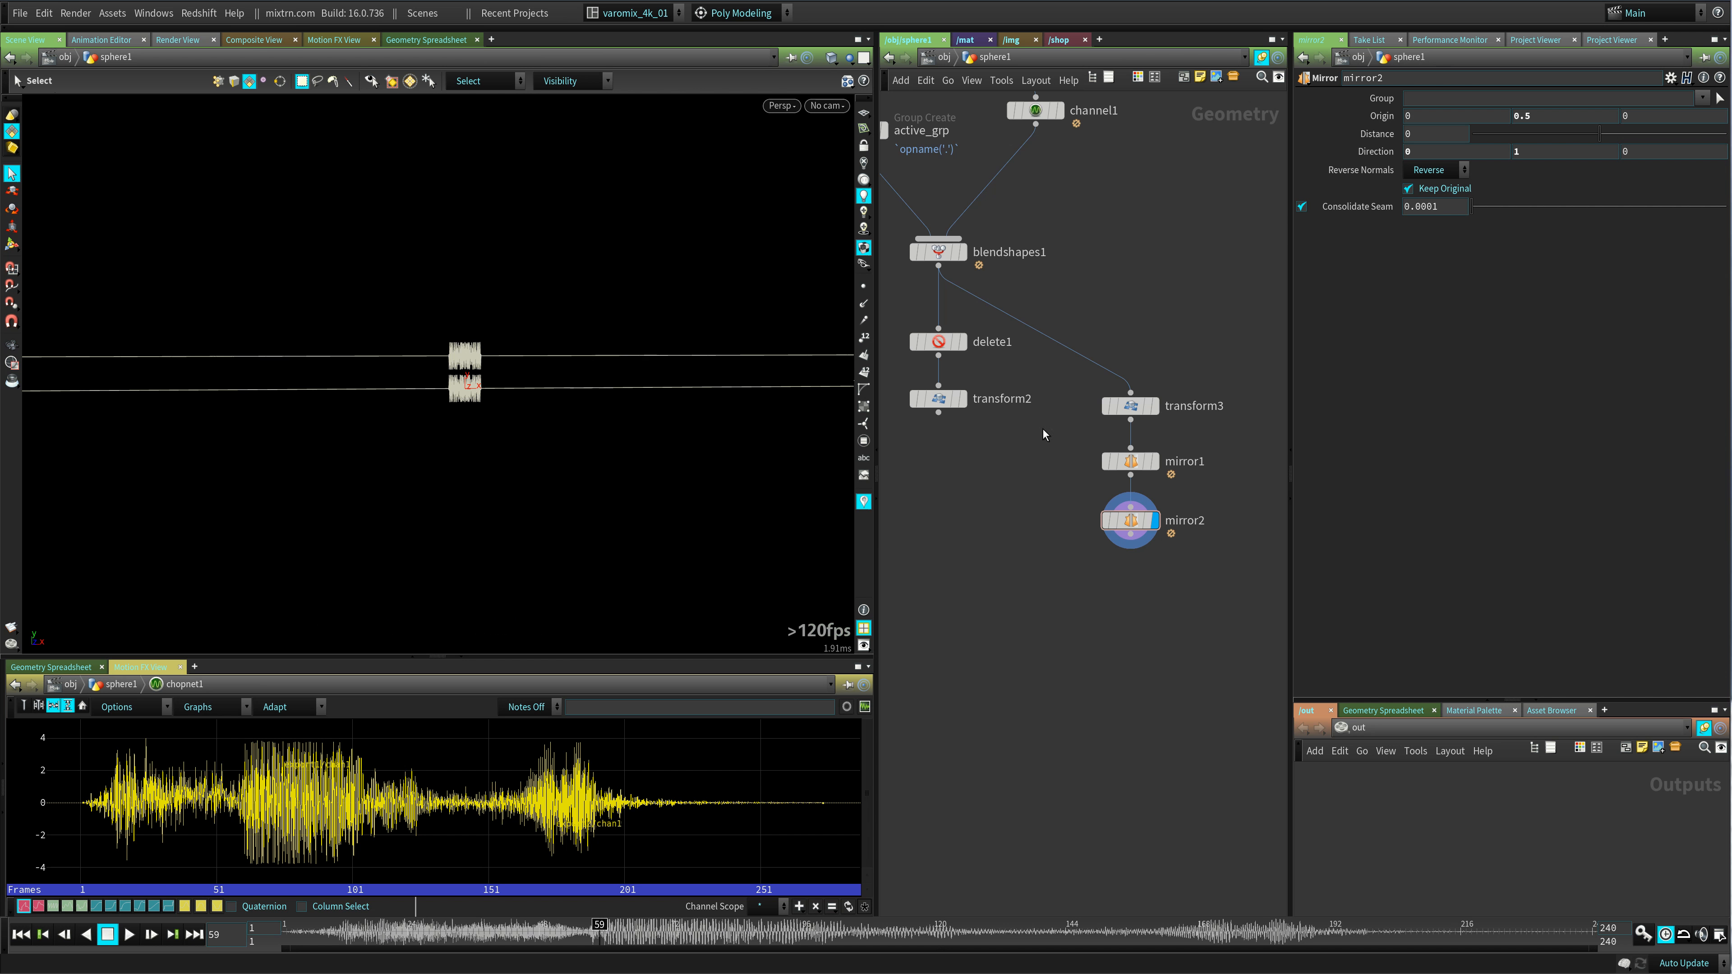
left_click(475, 387)
left_click_drag(613, 940, 623, 934)
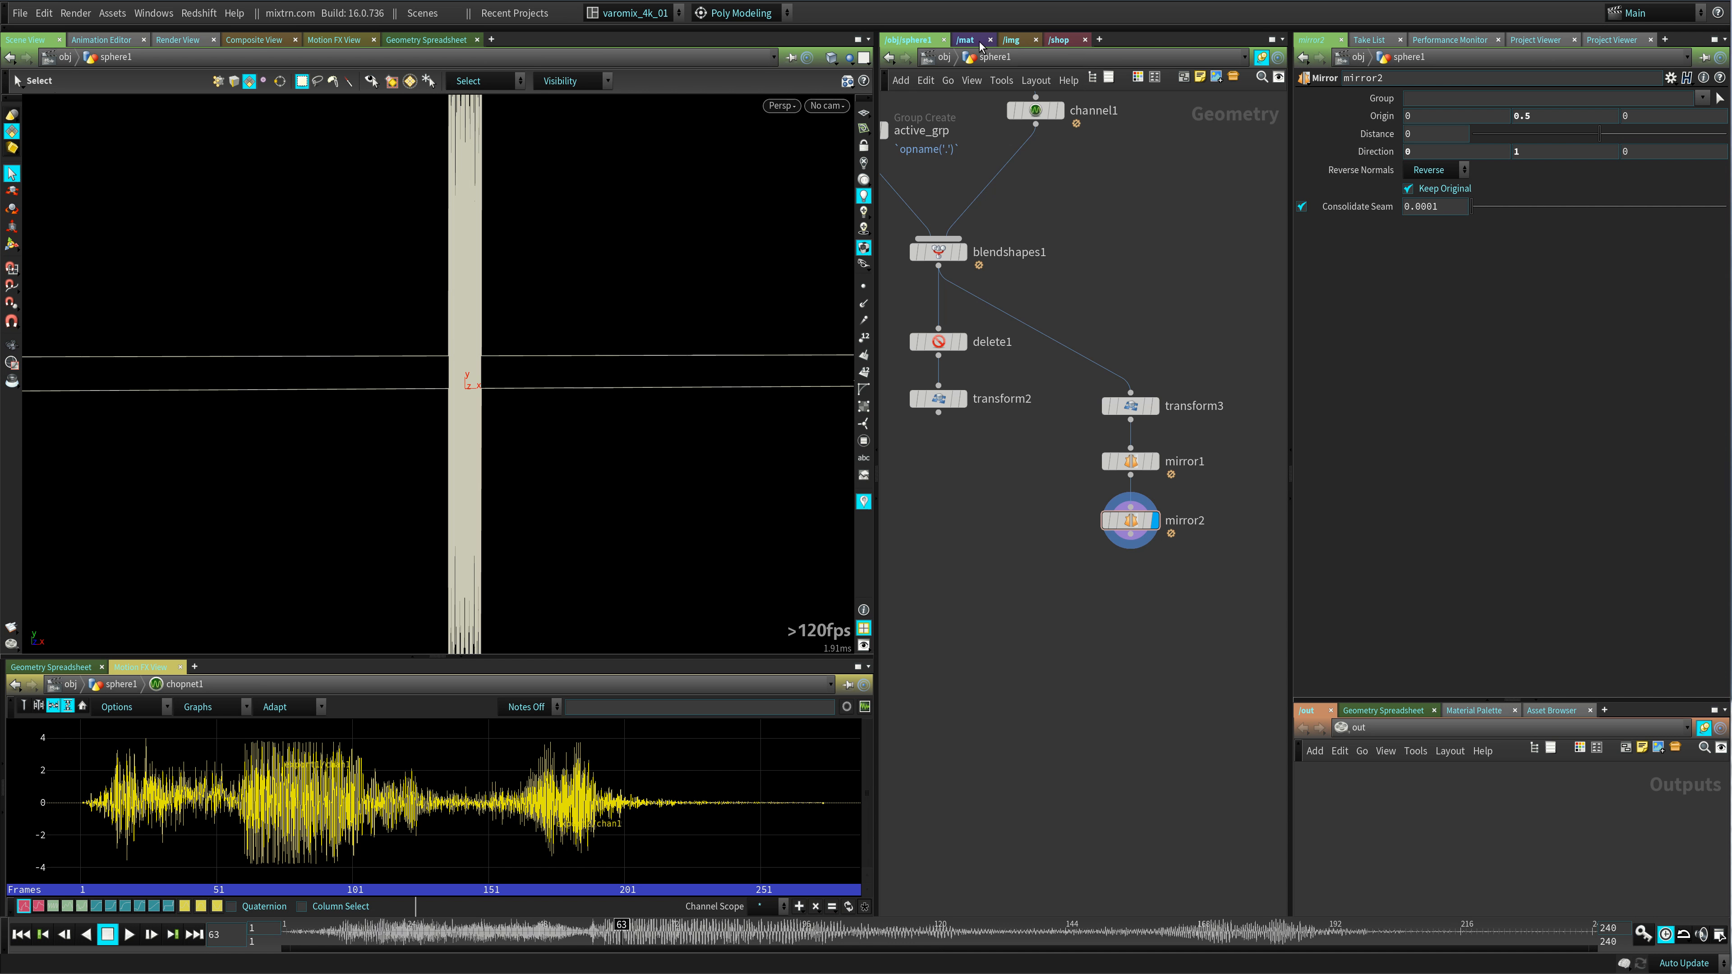
- Inside chopnet1, insert a second Math node on the wire between math1 and export2
middle_click_drag(1138, 288, 1071, 455)
double_click(1141, 225)
scroll(1077, 434, "up", 3)
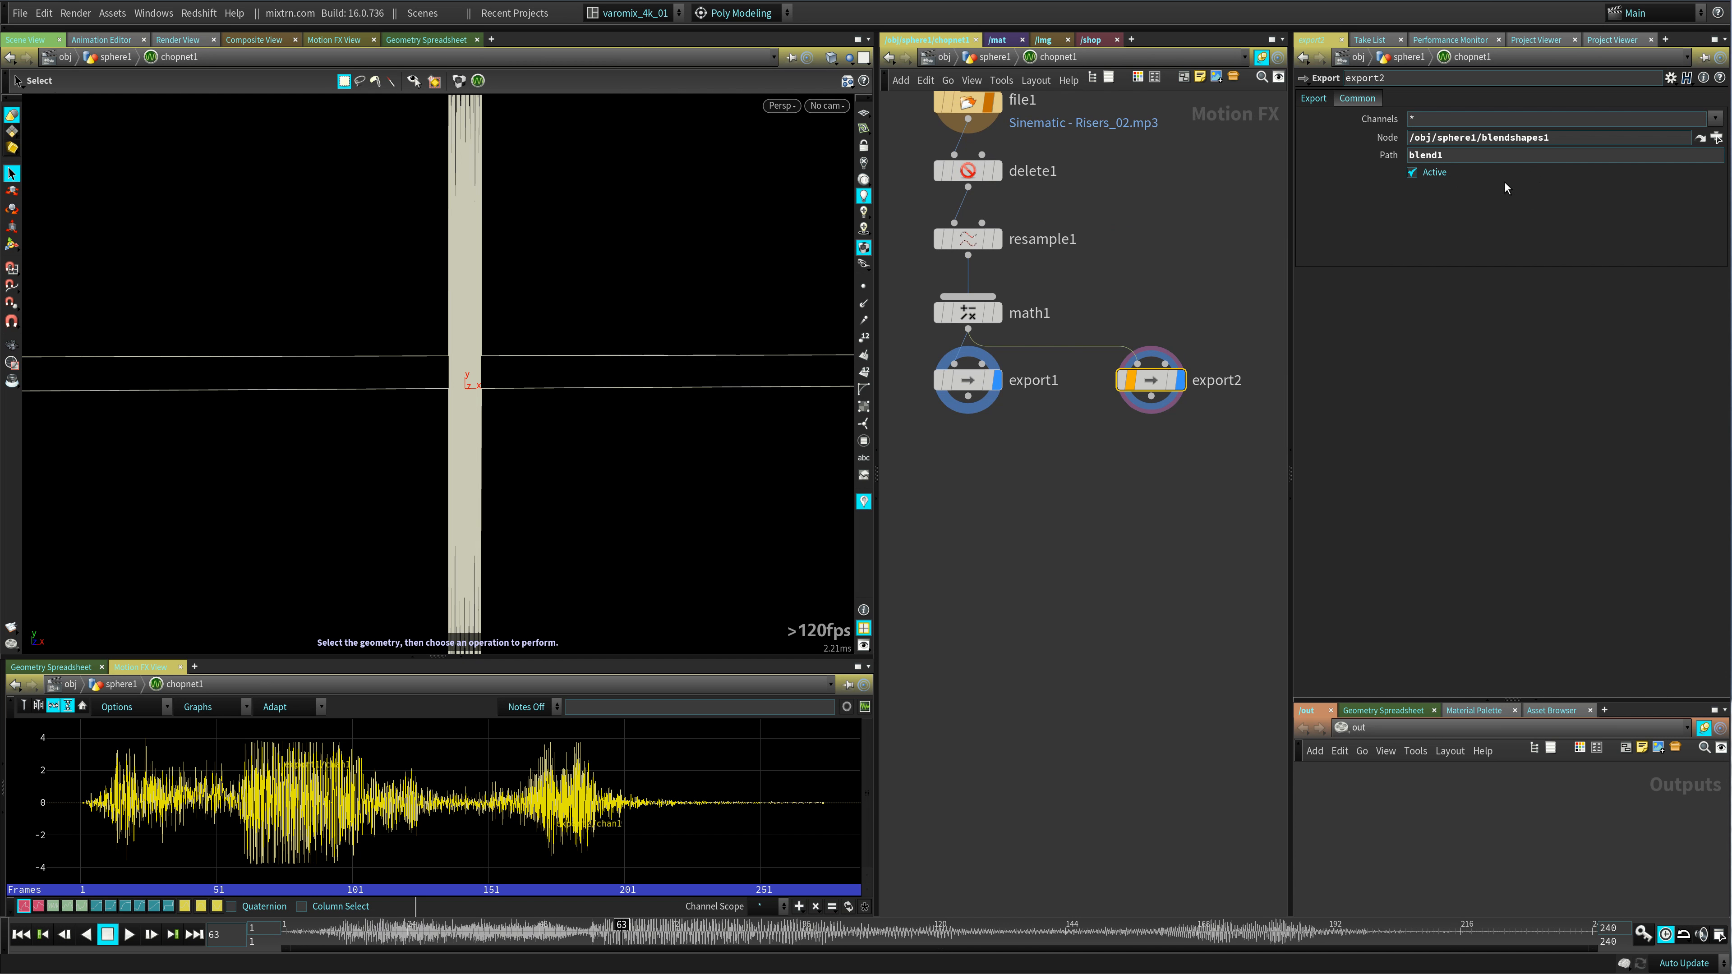
left_click(969, 313)
key("Tab")
type("ma")
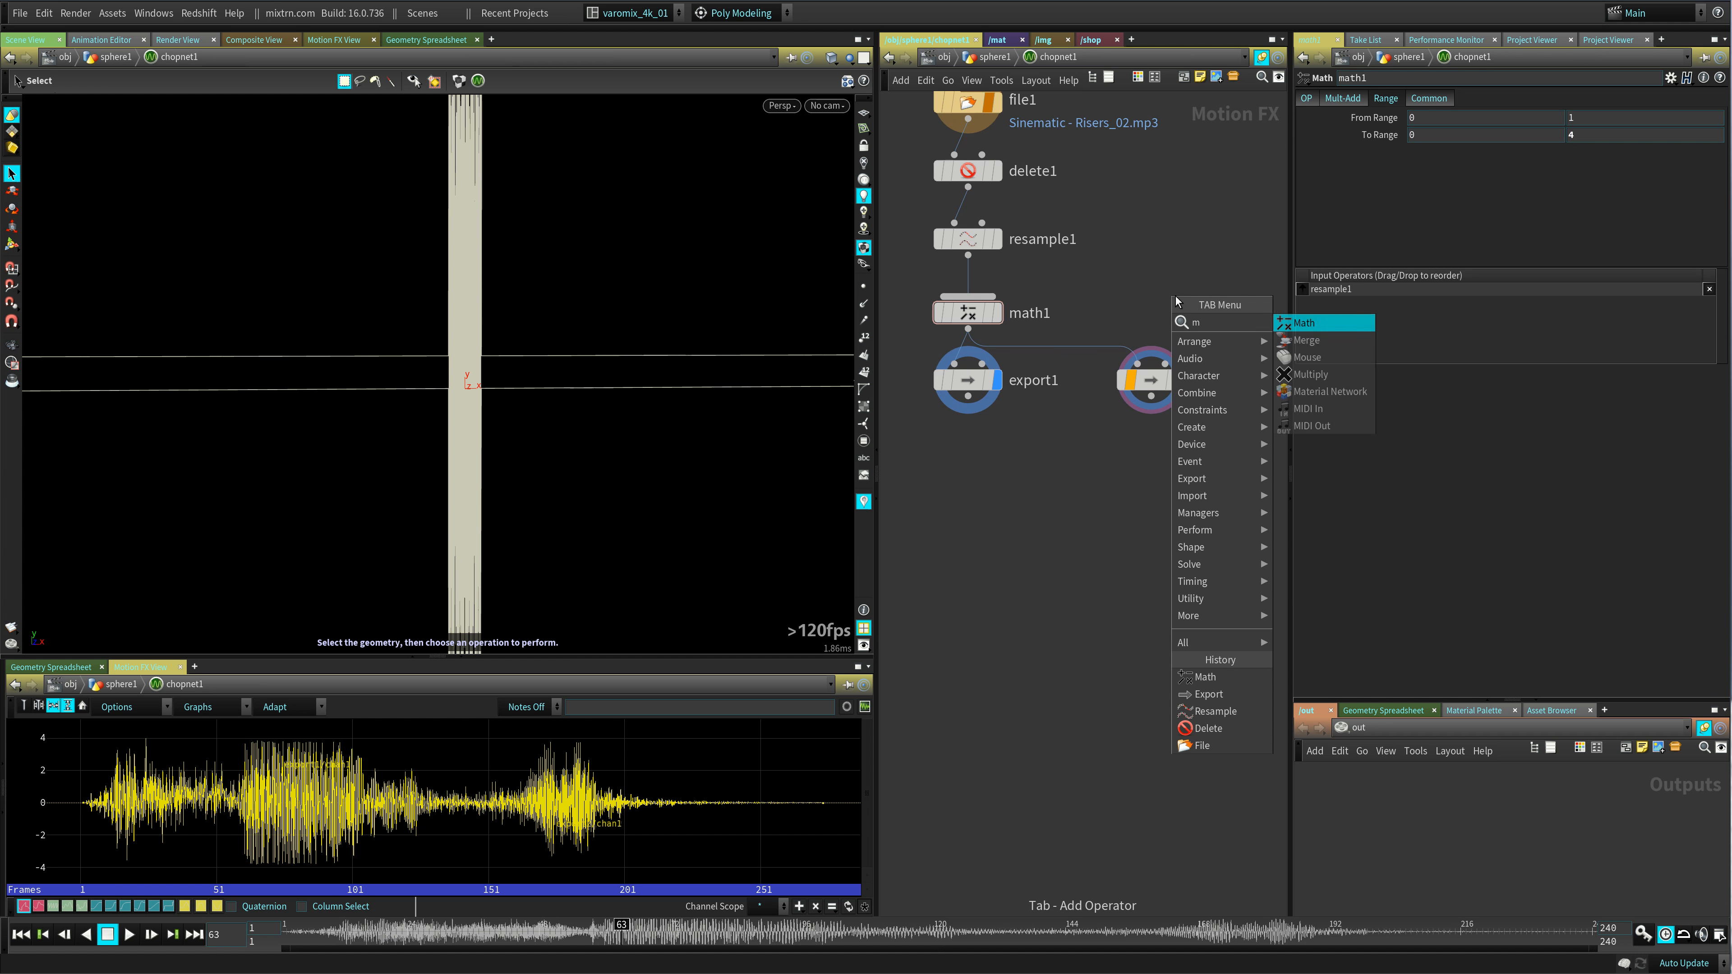
left_click(1308, 324)
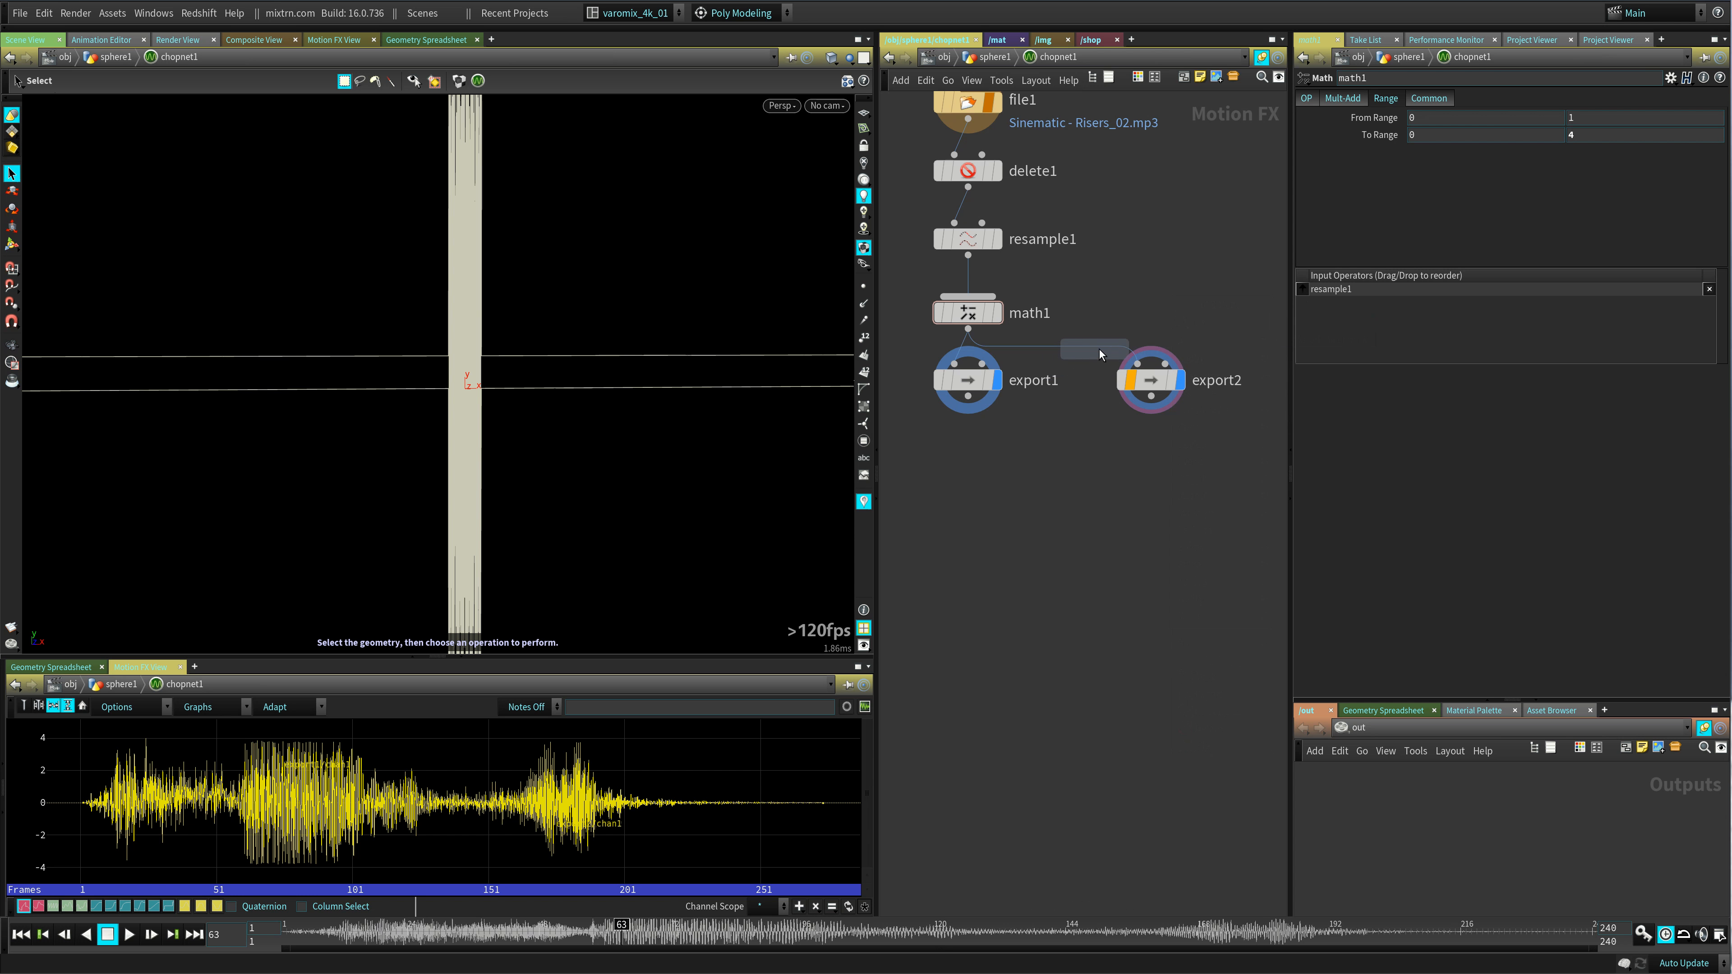
left_click(1159, 384)
left_click_drag(1160, 380, 1152, 381)
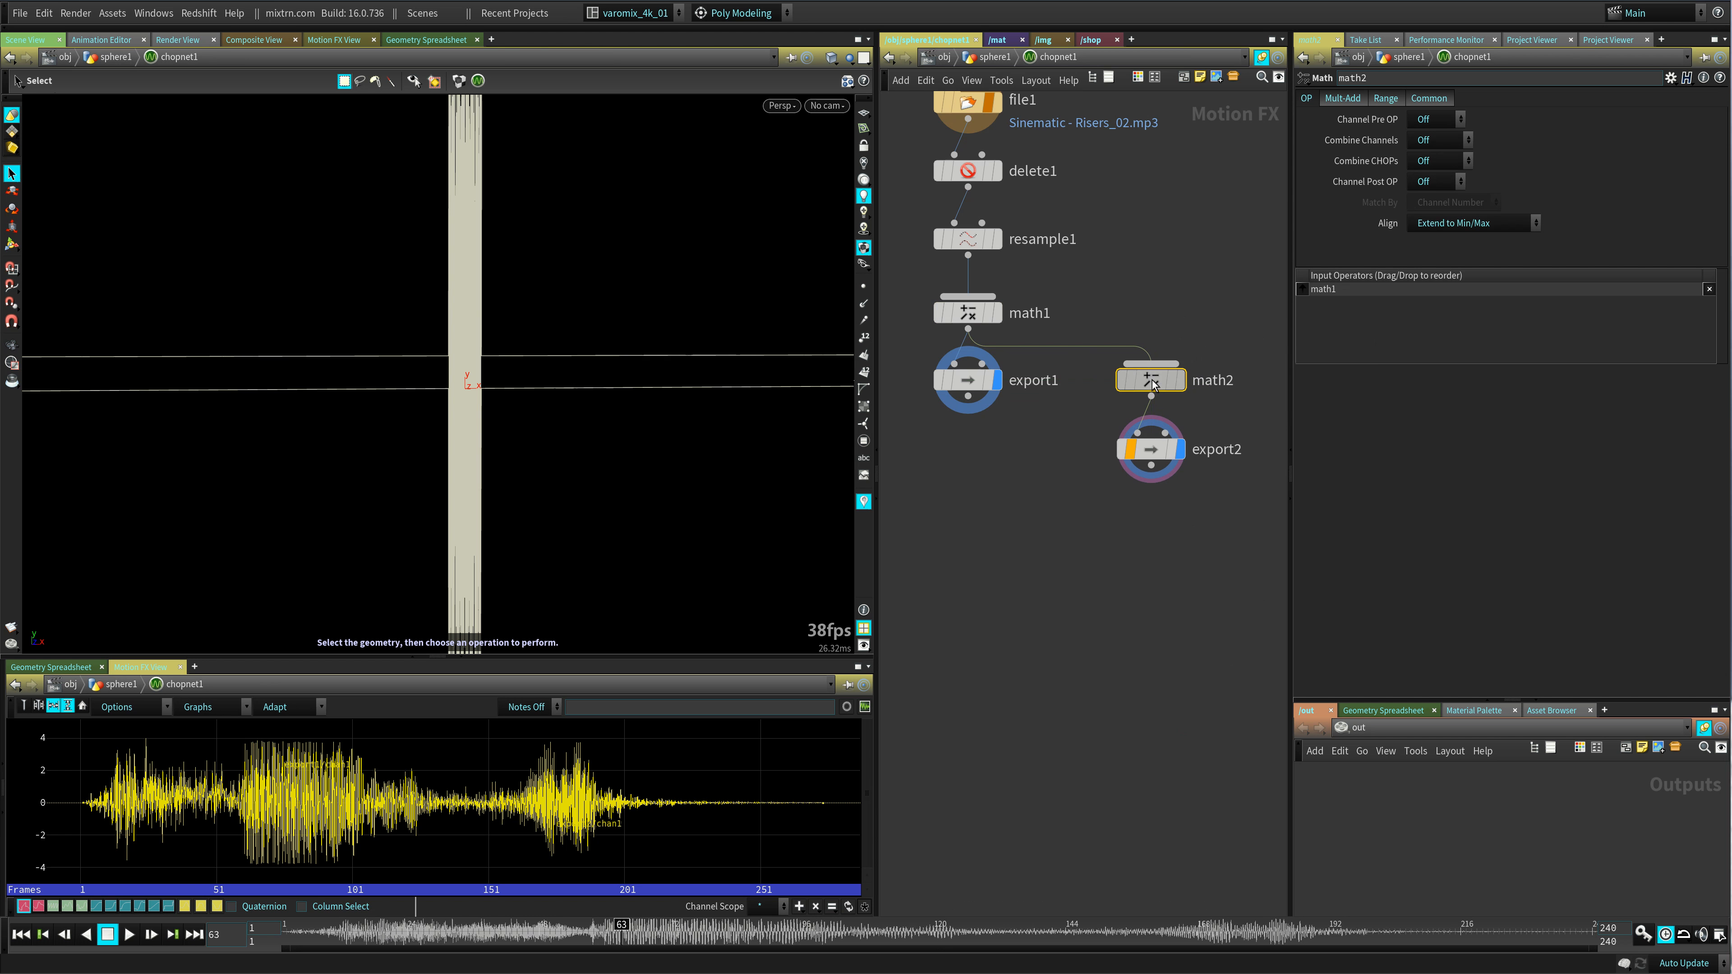
- Set the Multiply value of math2 to 0.18
left_click(1358, 96)
left_click_drag(1517, 137, 1504, 140)
left_click(1079, 585)
- Play the animation from frame 1 to check the scaled-down waveform motion, and save the scene
key("ctrl+Up")
key("Up")
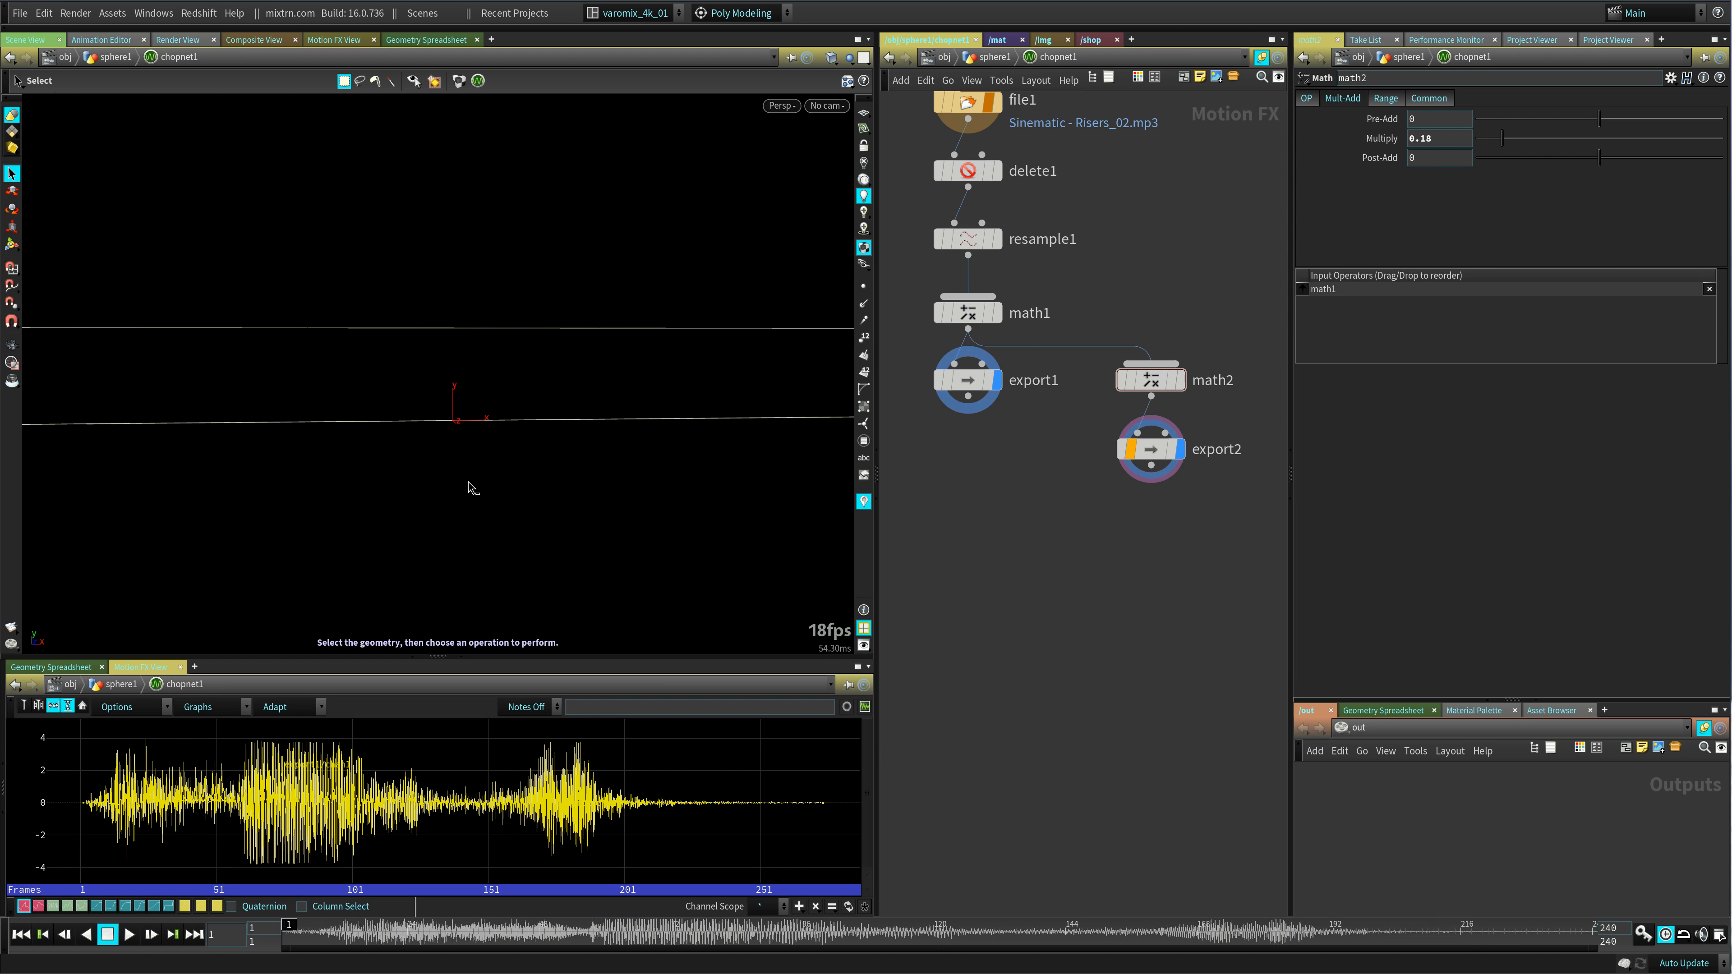
key("Up")
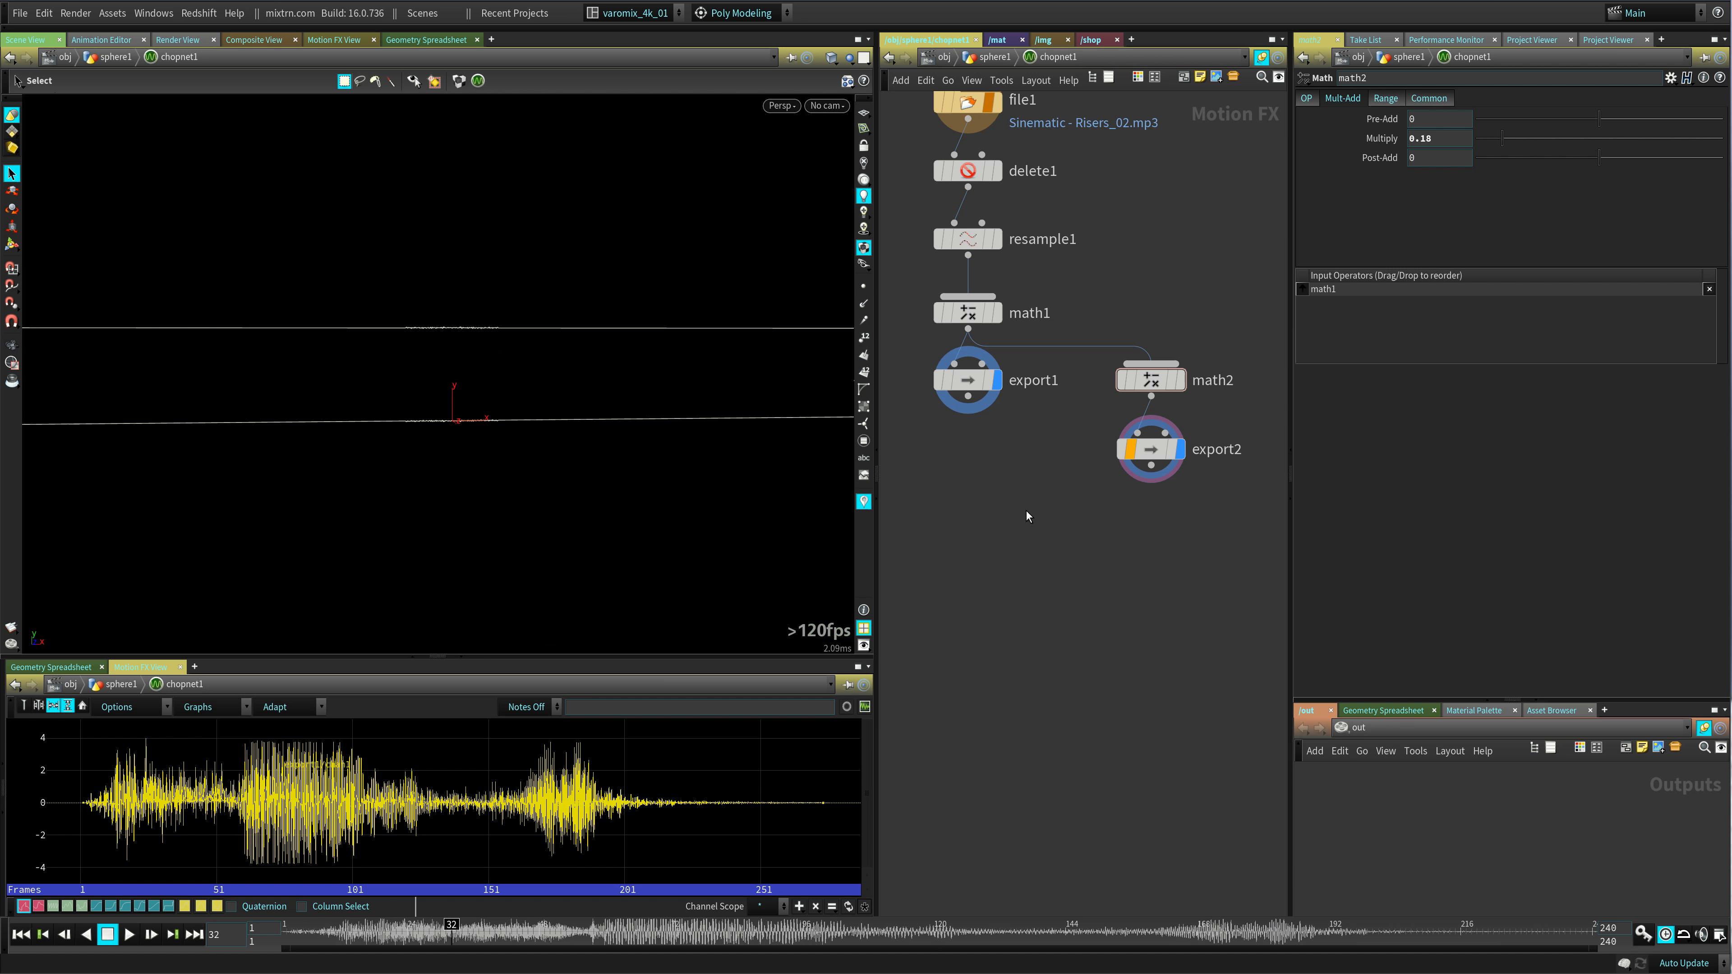
key("ctrl+s")
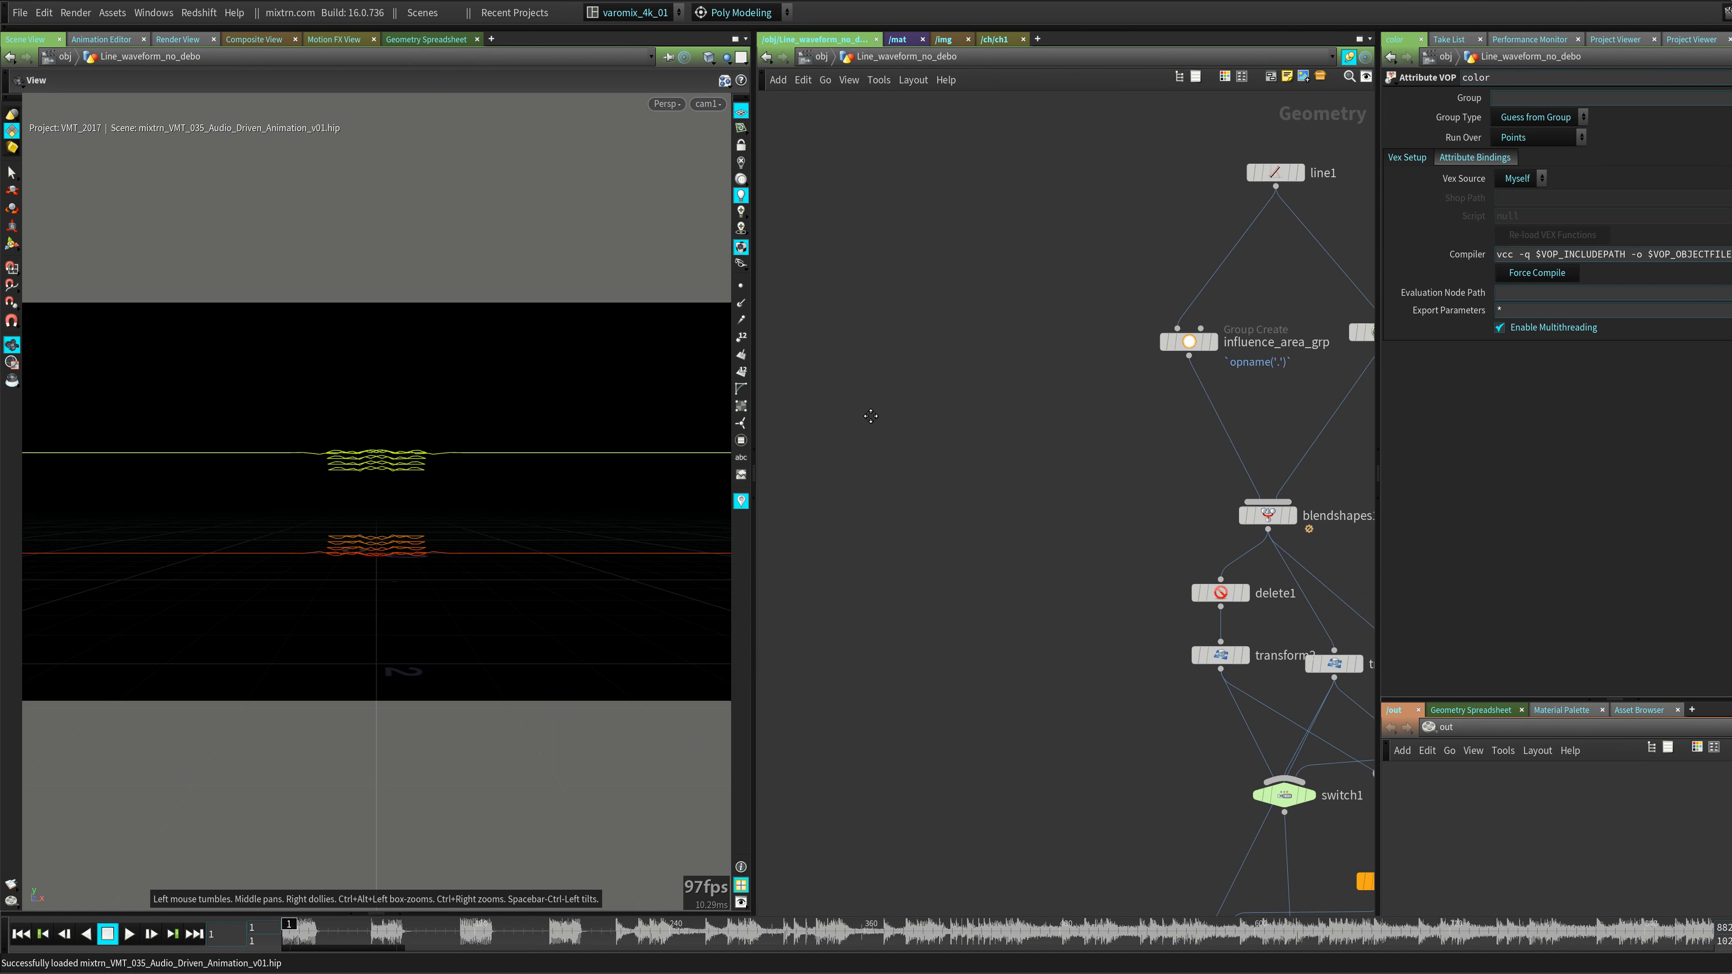
- In the Line_waveform_no_debo network of the finished scene, display line1, channel1 and blendshapes1 in turn to review their output
middle_click_drag(1075, 227, 1080, 165)
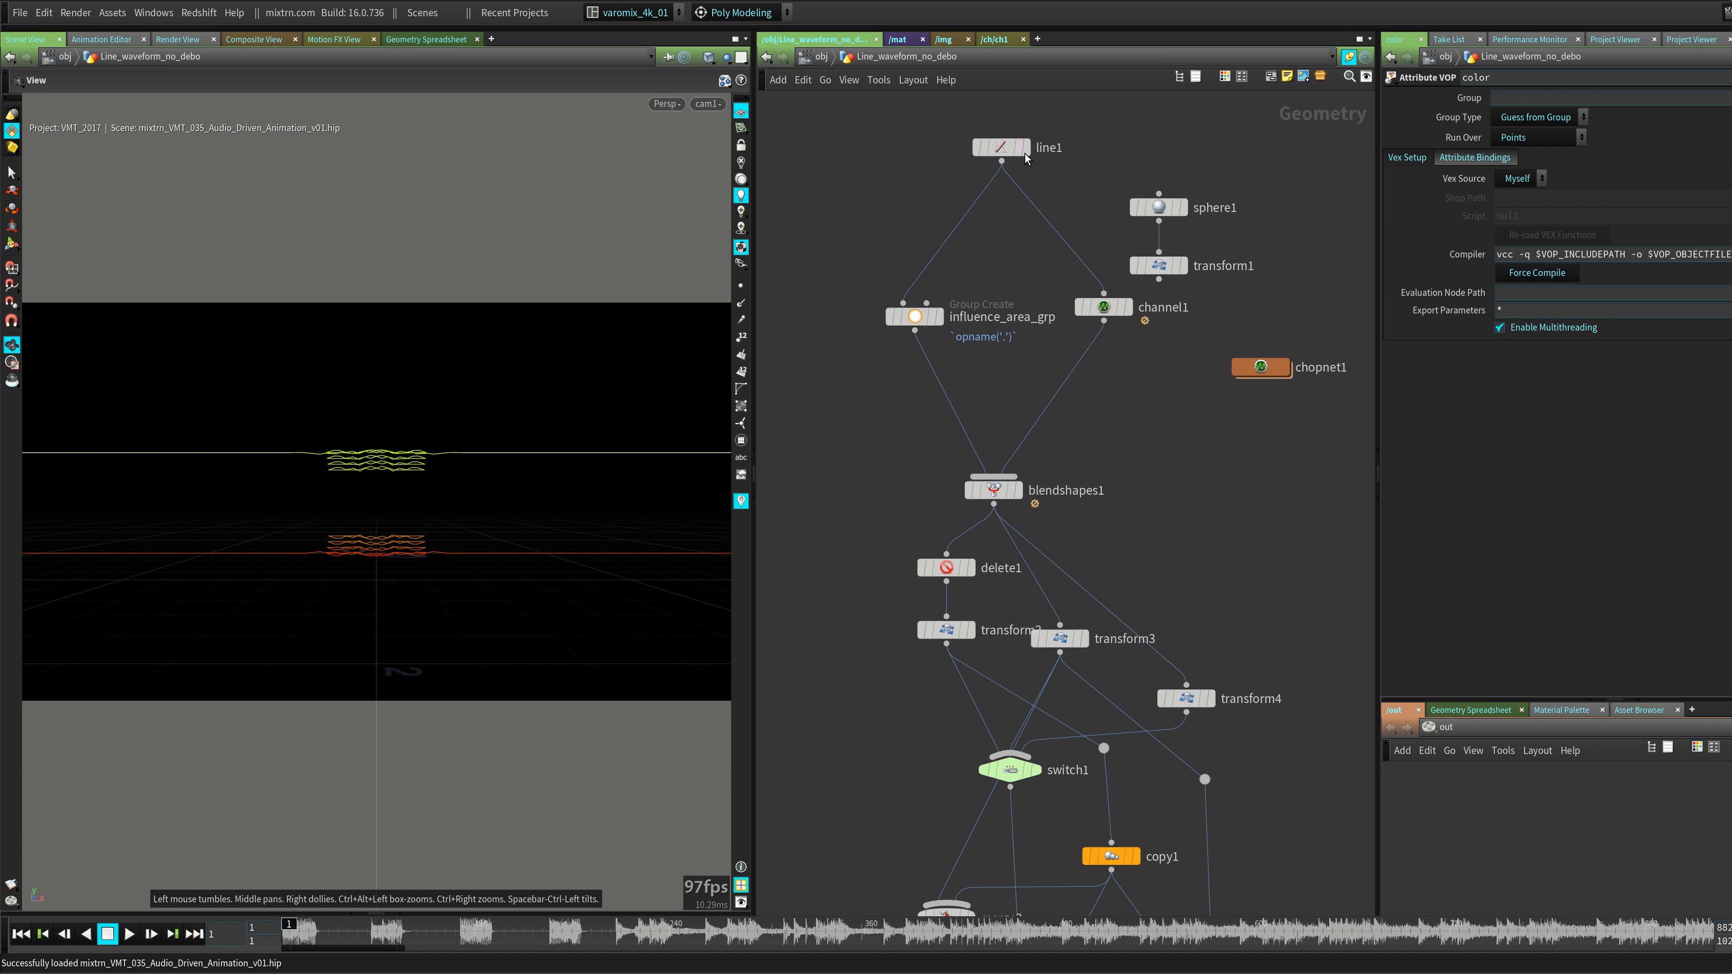
left_click(1026, 148)
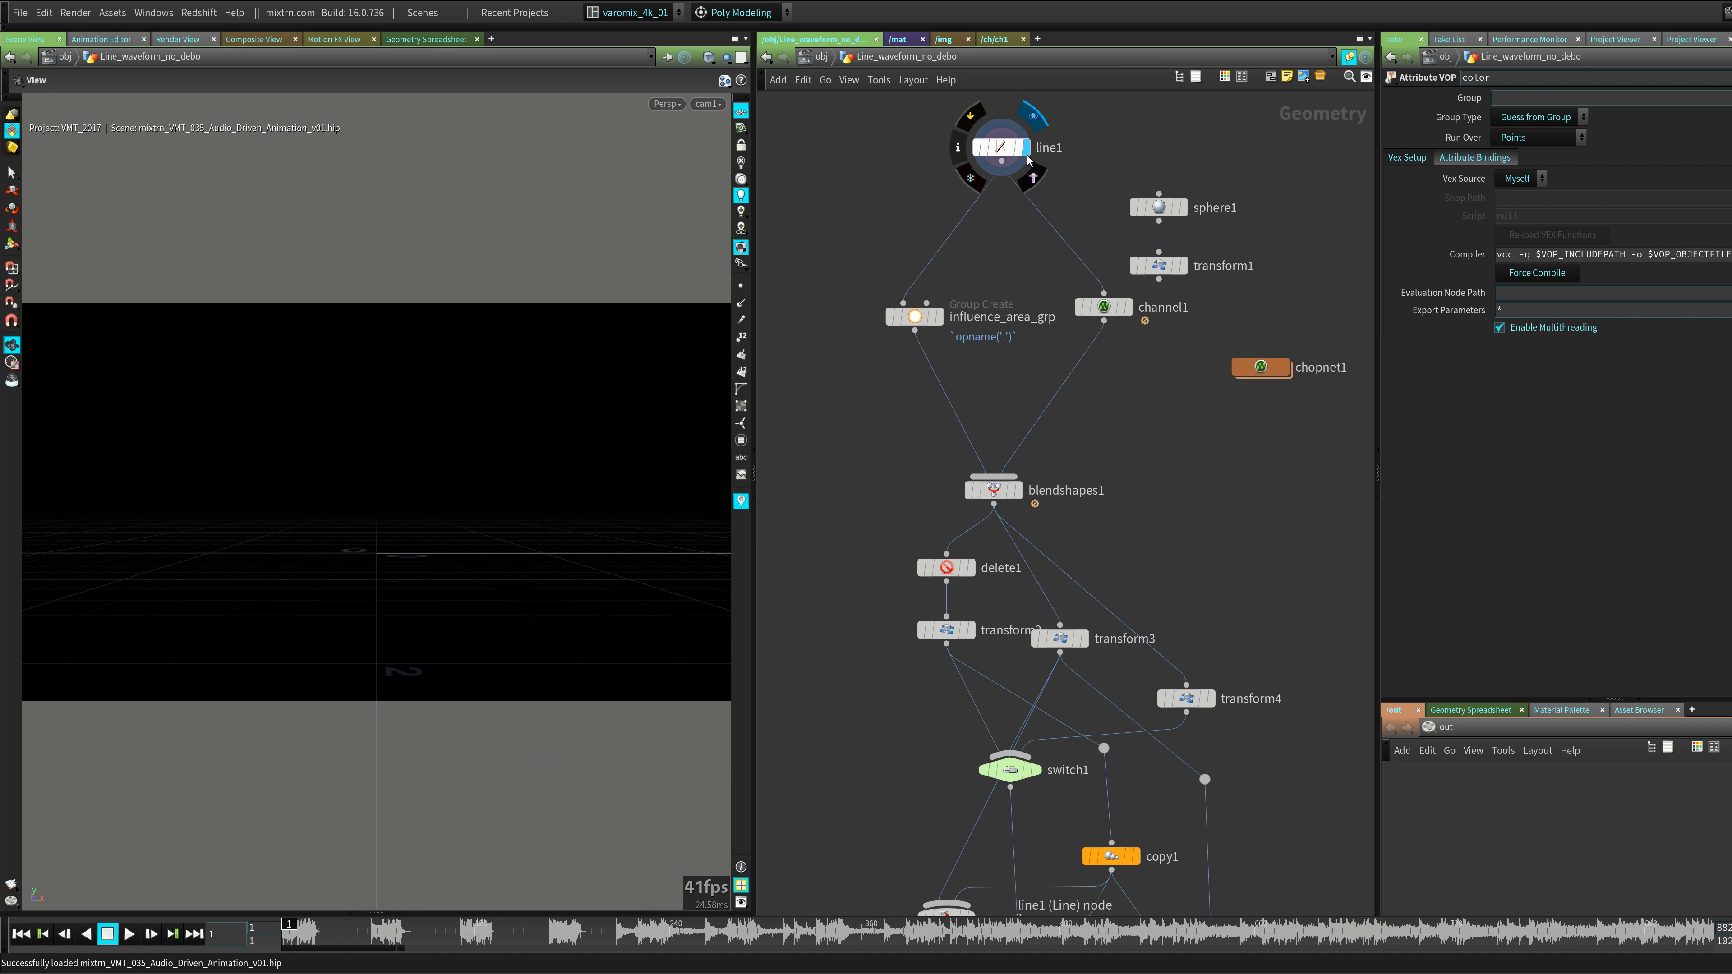
left_click(1126, 307)
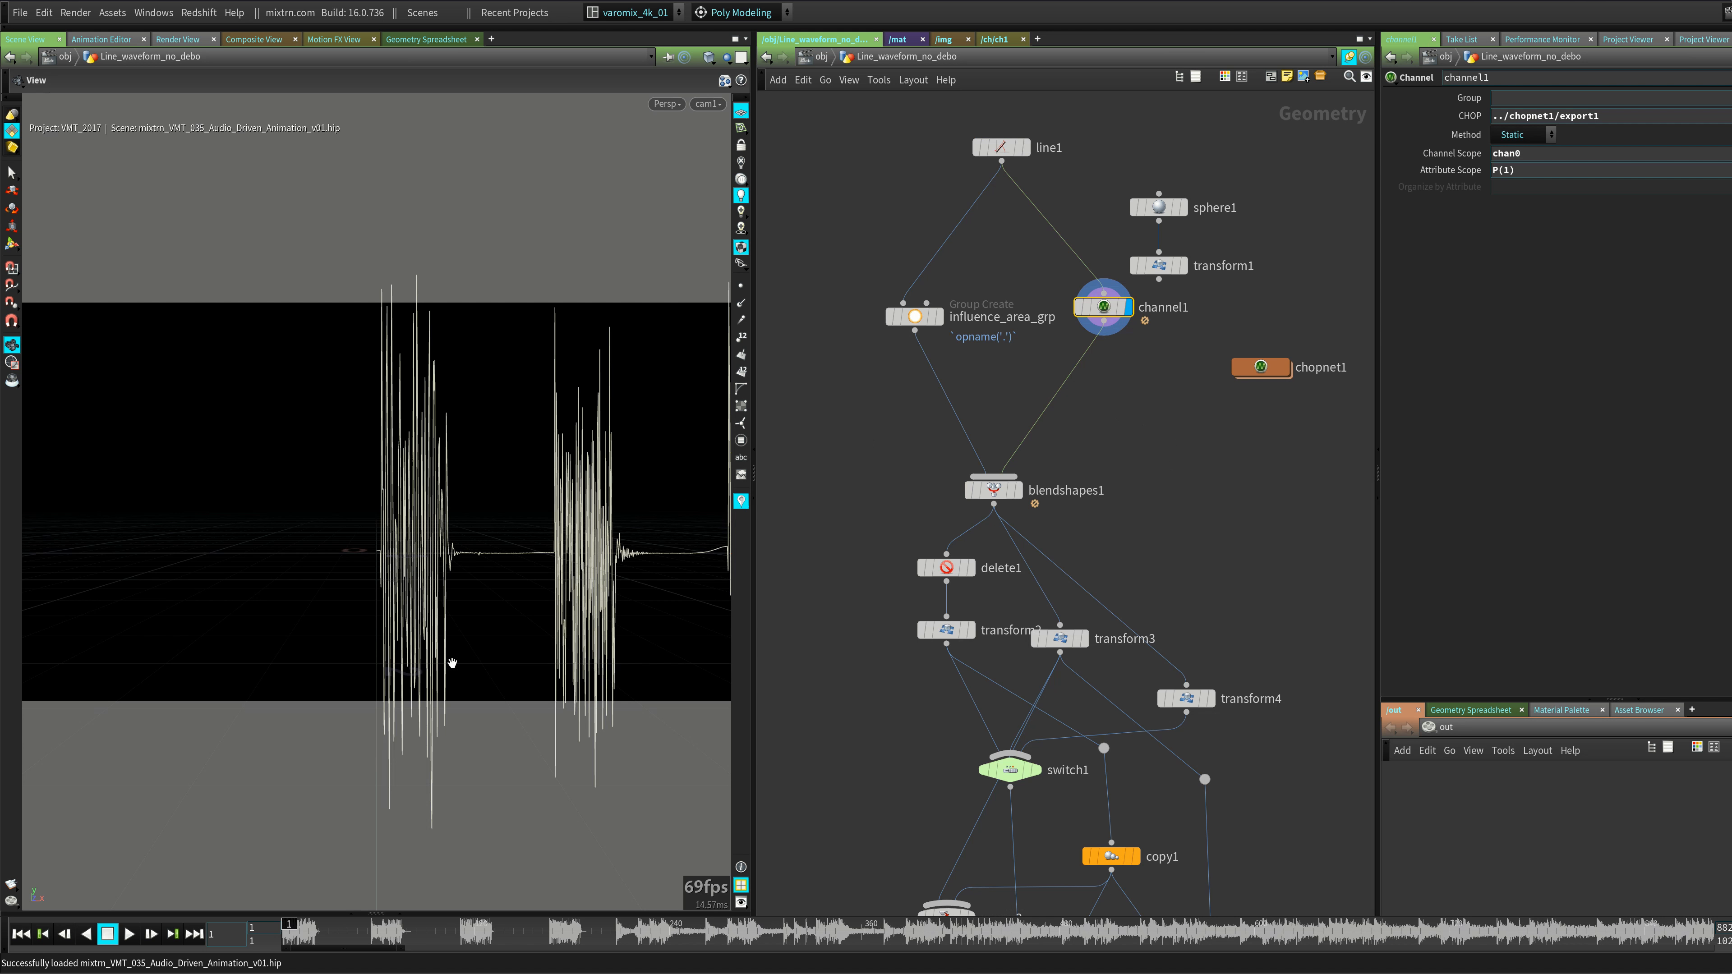
left_click(1017, 490)
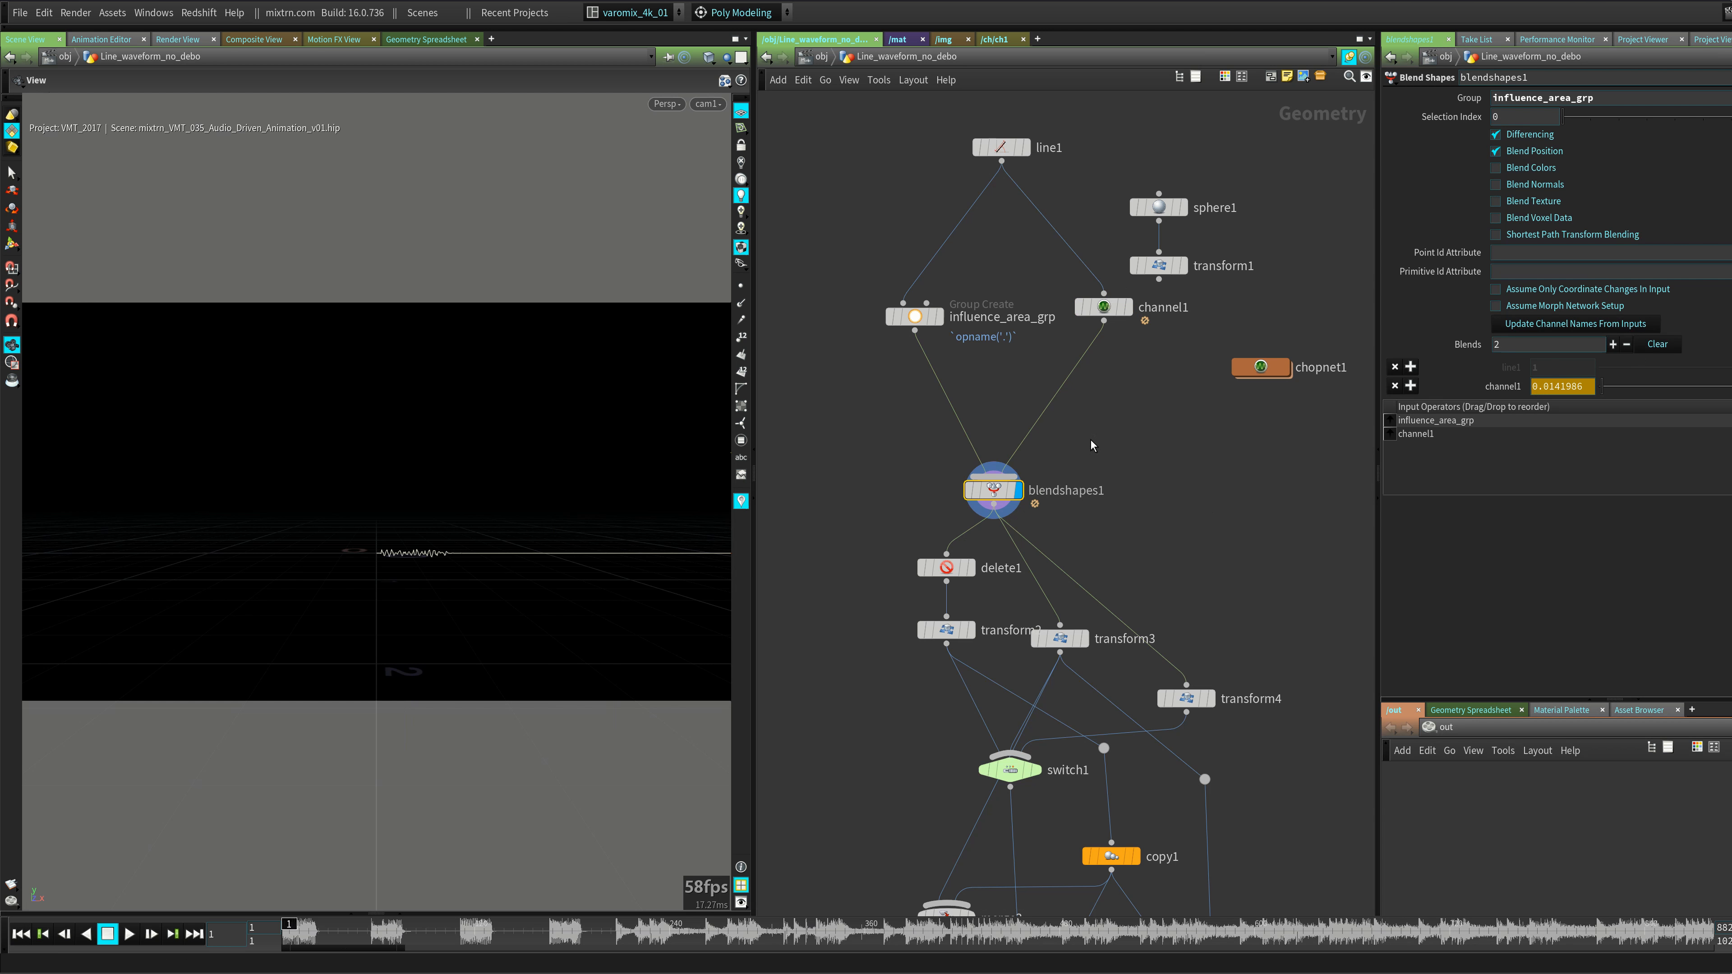
middle_click_drag(1090, 441, 1097, 309)
middle_click_drag(1188, 424, 1165, 268)
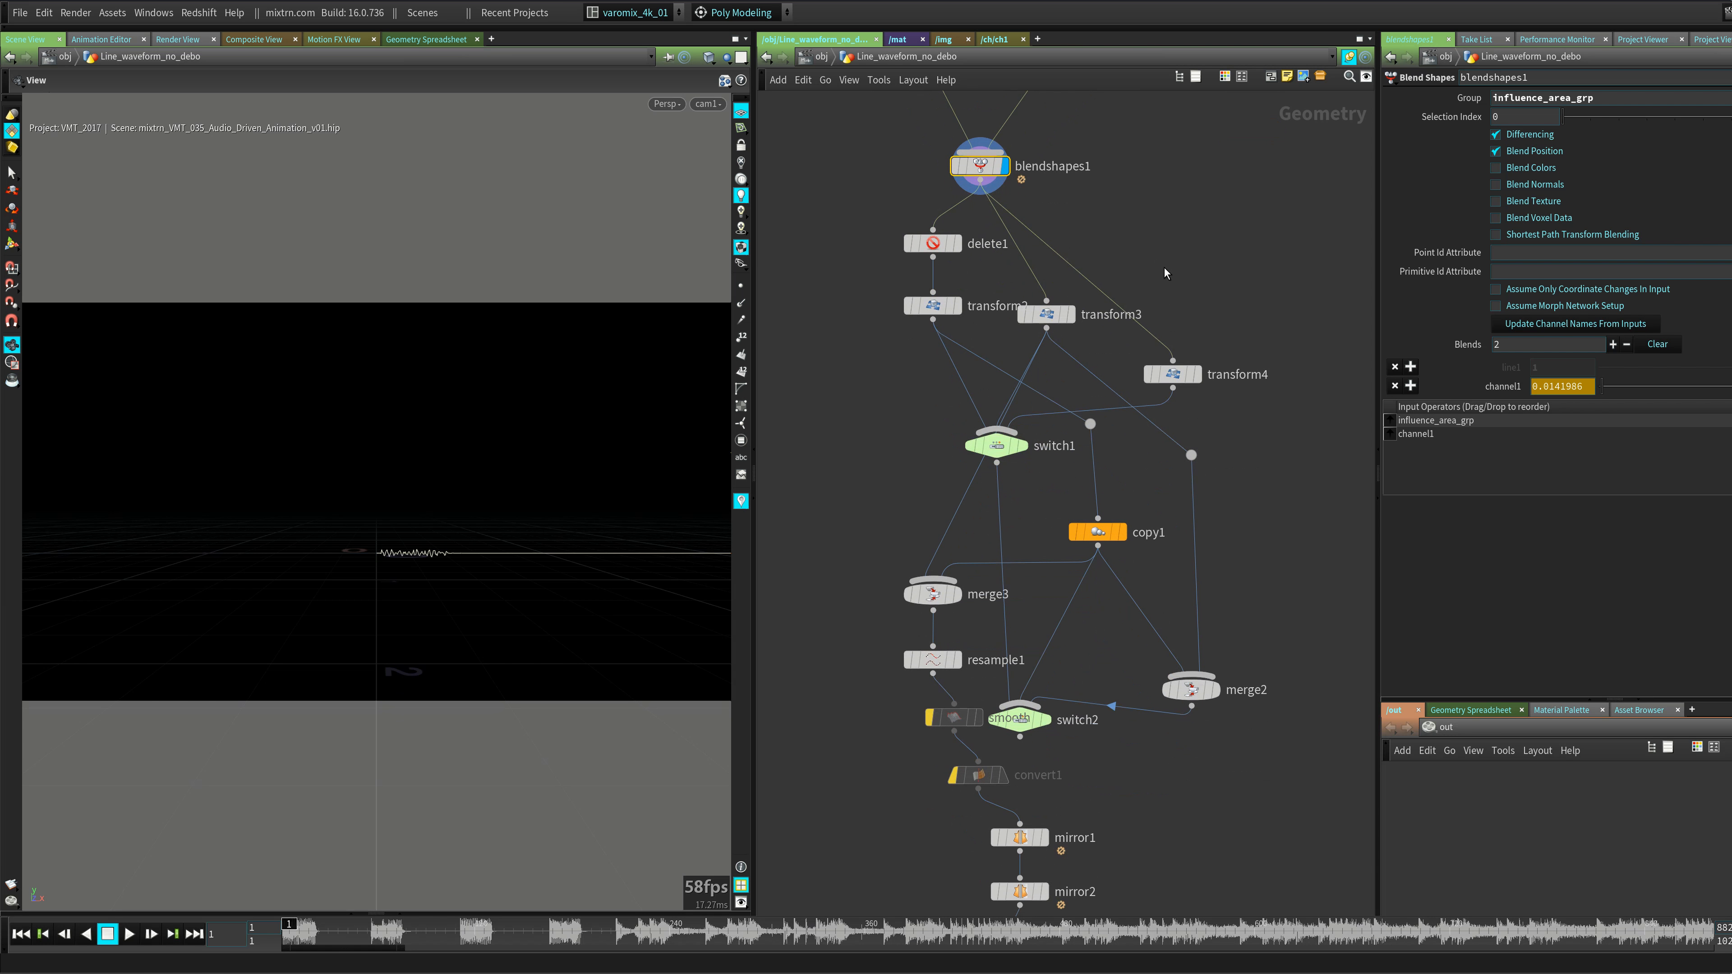
- Move switch1, copy1, merge2 and switch2 together away from the merge3 chain to clear the network layout
left_click(1006, 452)
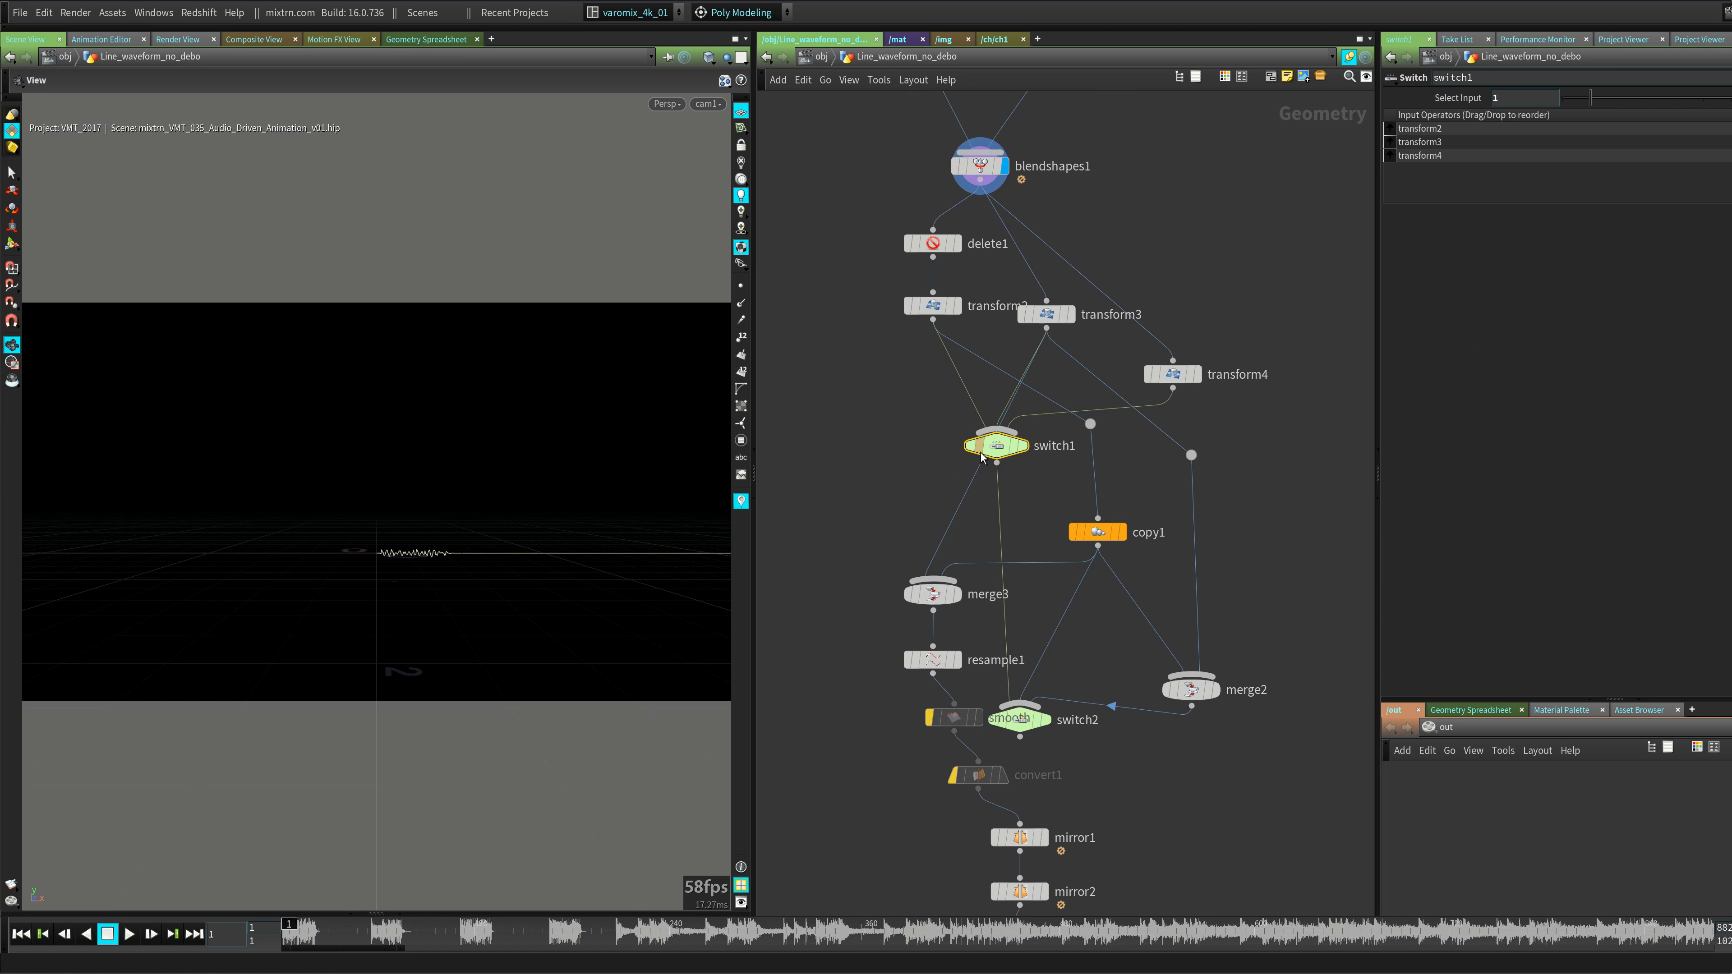
middle_click_drag(982, 457, 1010, 394)
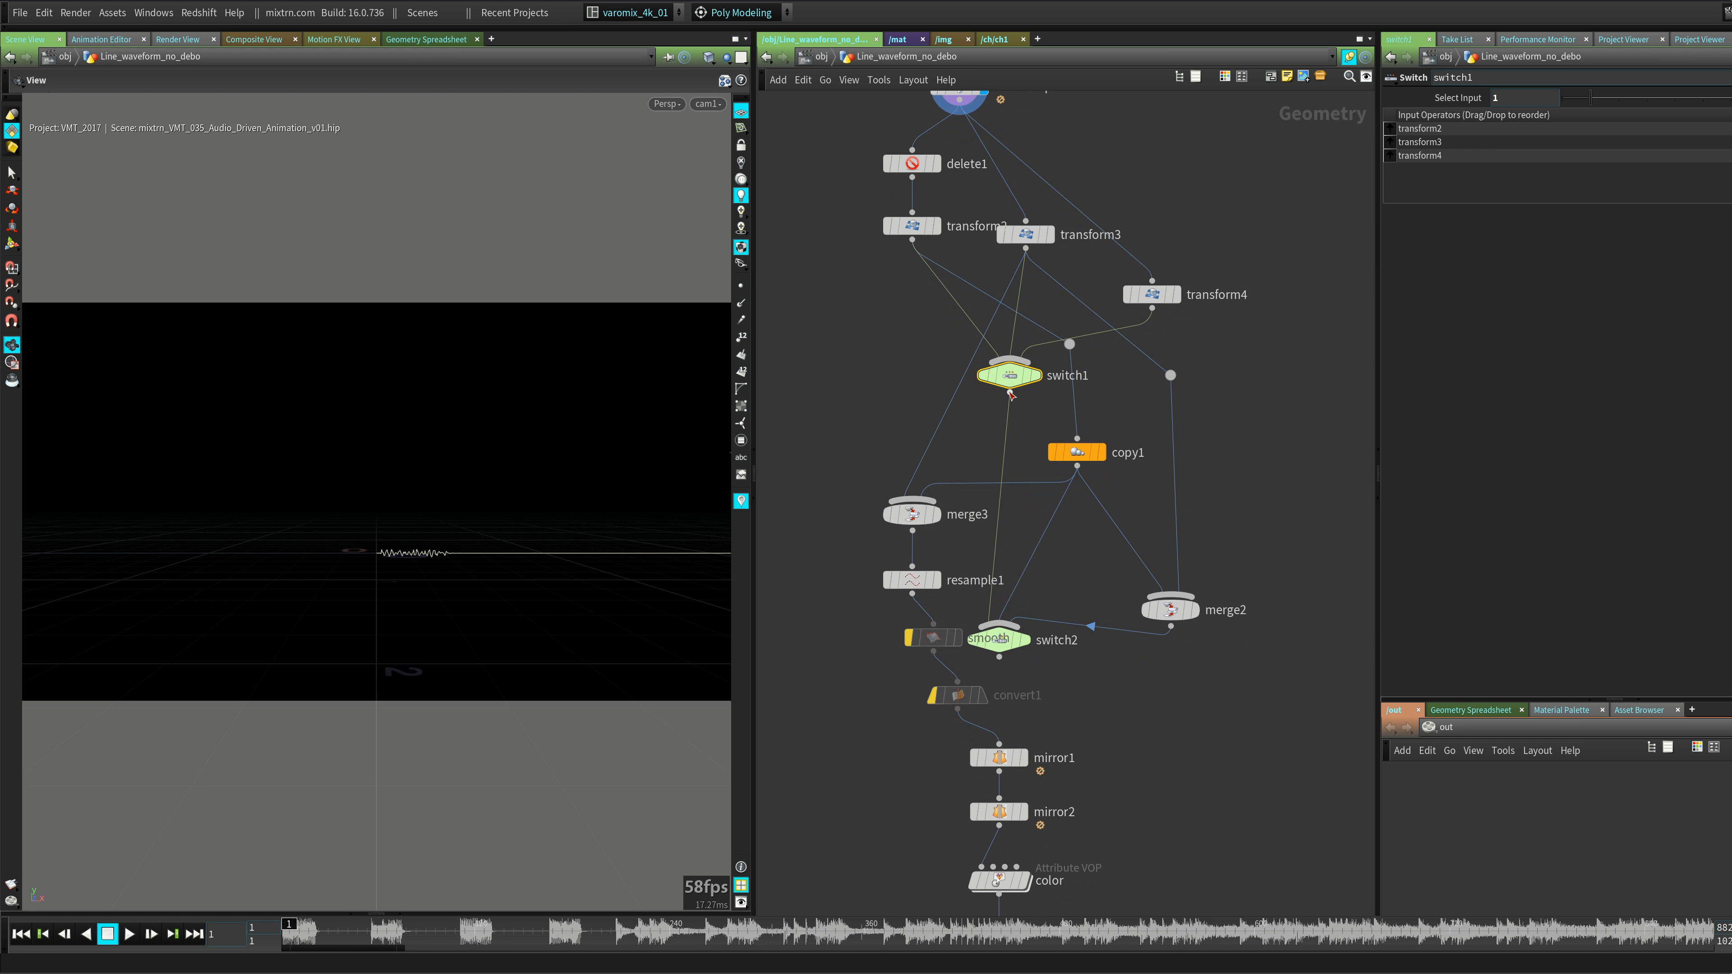
key("ctrl+z")
left_click_drag(1323, 374, 994, 677)
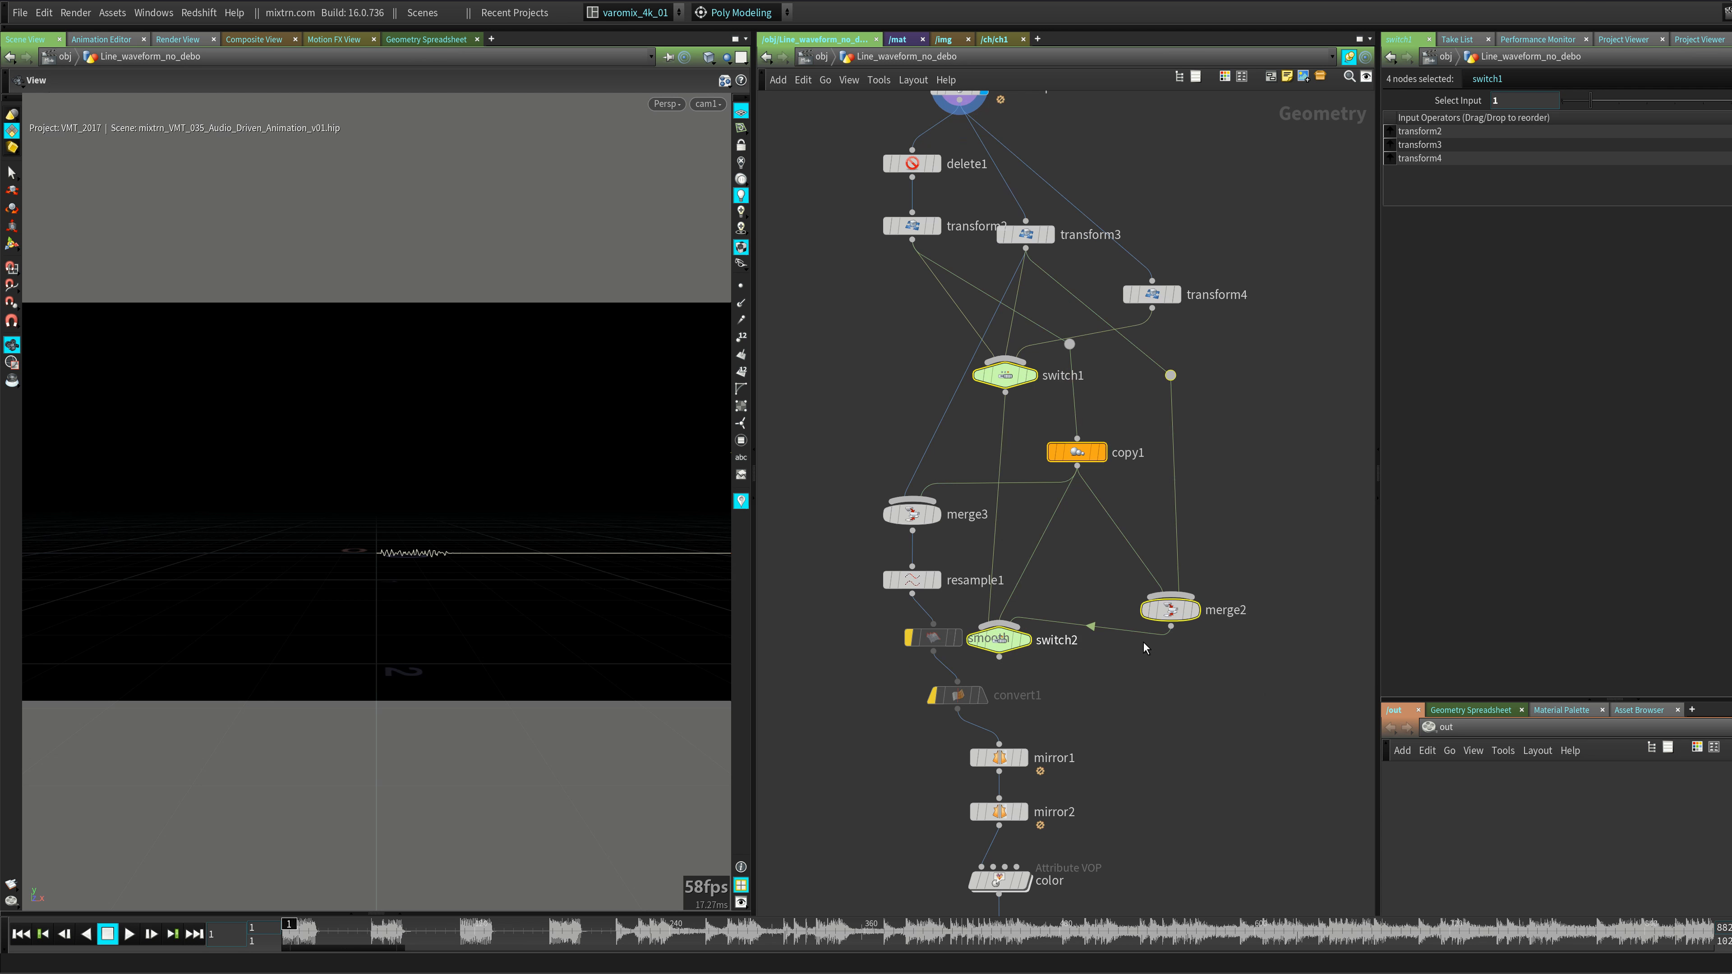
left_click_drag(1233, 682, 1175, 438)
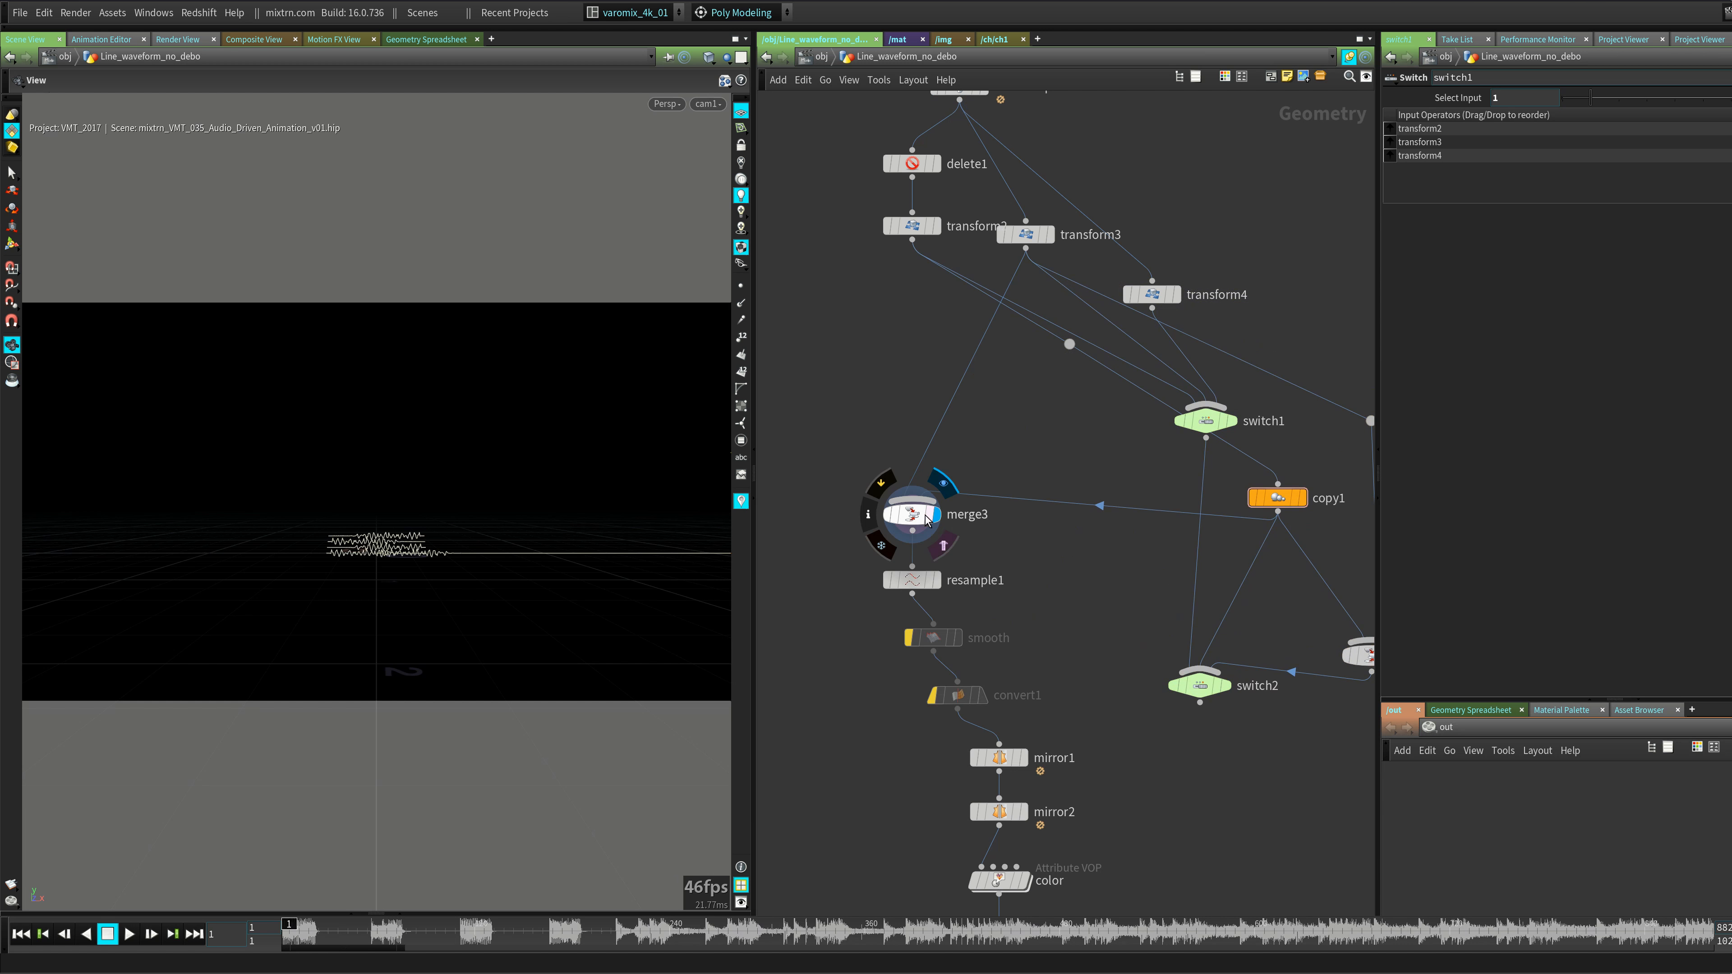
- Display merge3 and move copy1 back below the network dot, beside merge3
left_click(886, 514)
middle_click_drag(1071, 522, 966, 471)
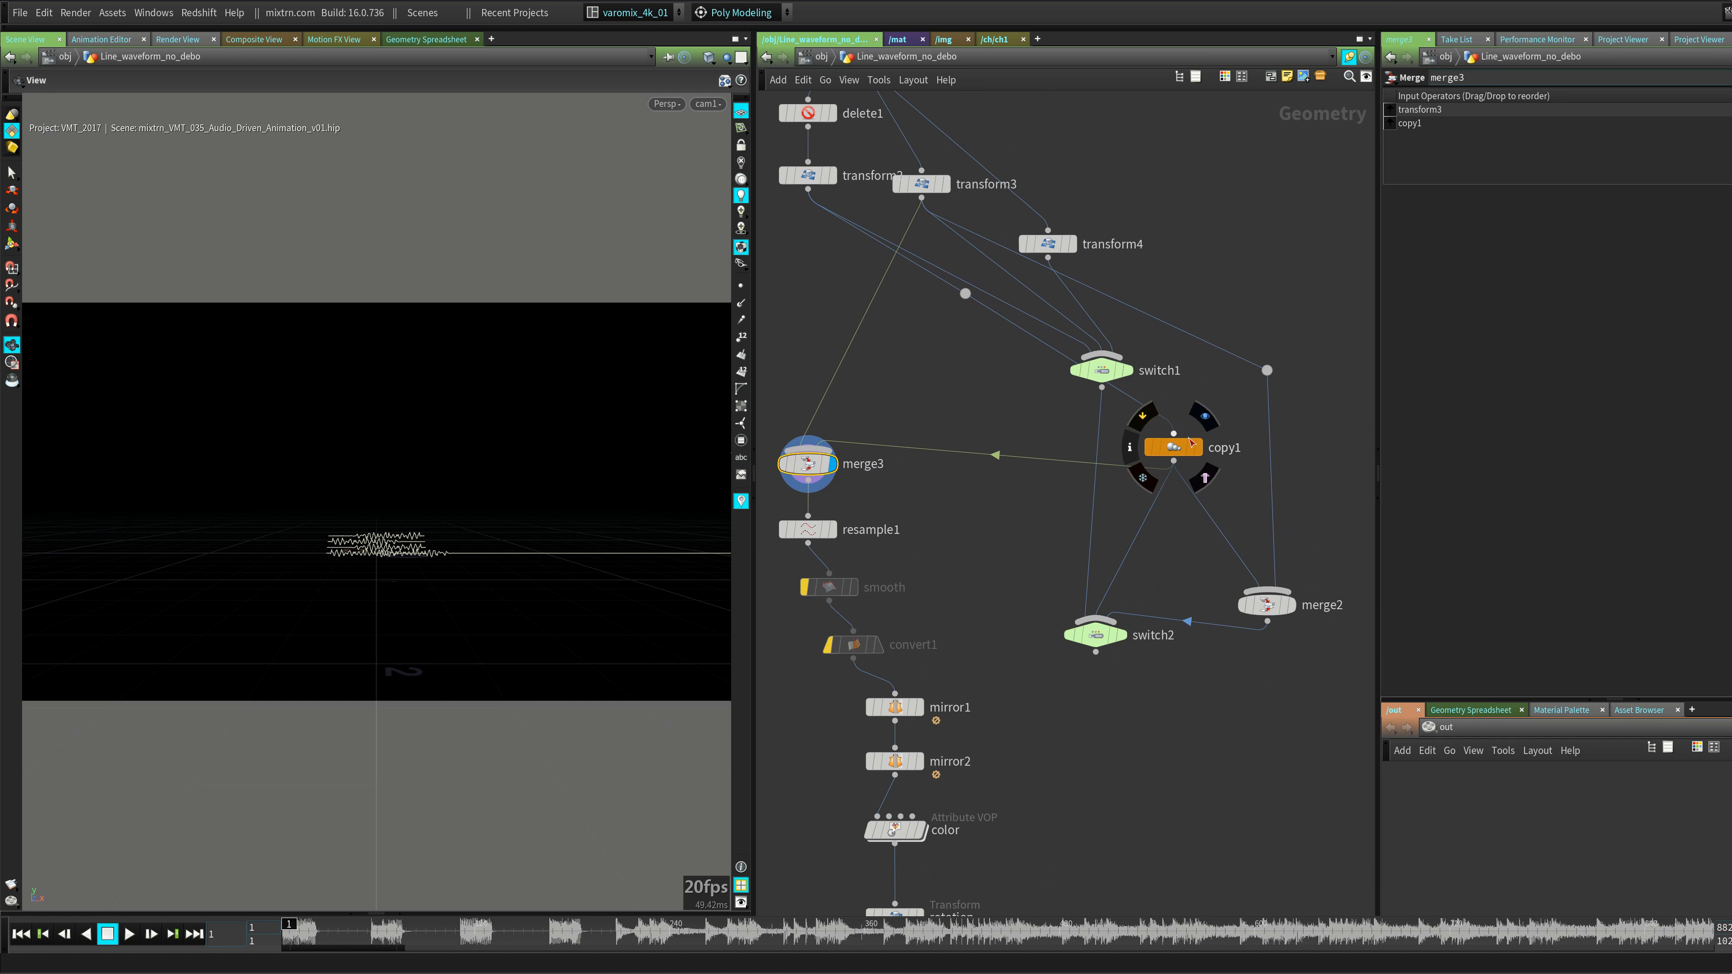
left_click_drag(1174, 462, 912, 451)
left_click_drag(958, 532, 958, 530)
left_click_drag(1166, 442, 958, 415)
- Scrub to frames 62 and 80 to examine how copy1's animated Translate and Scale affect the stacked waveforms
middle_click_drag(956, 518, 991, 504)
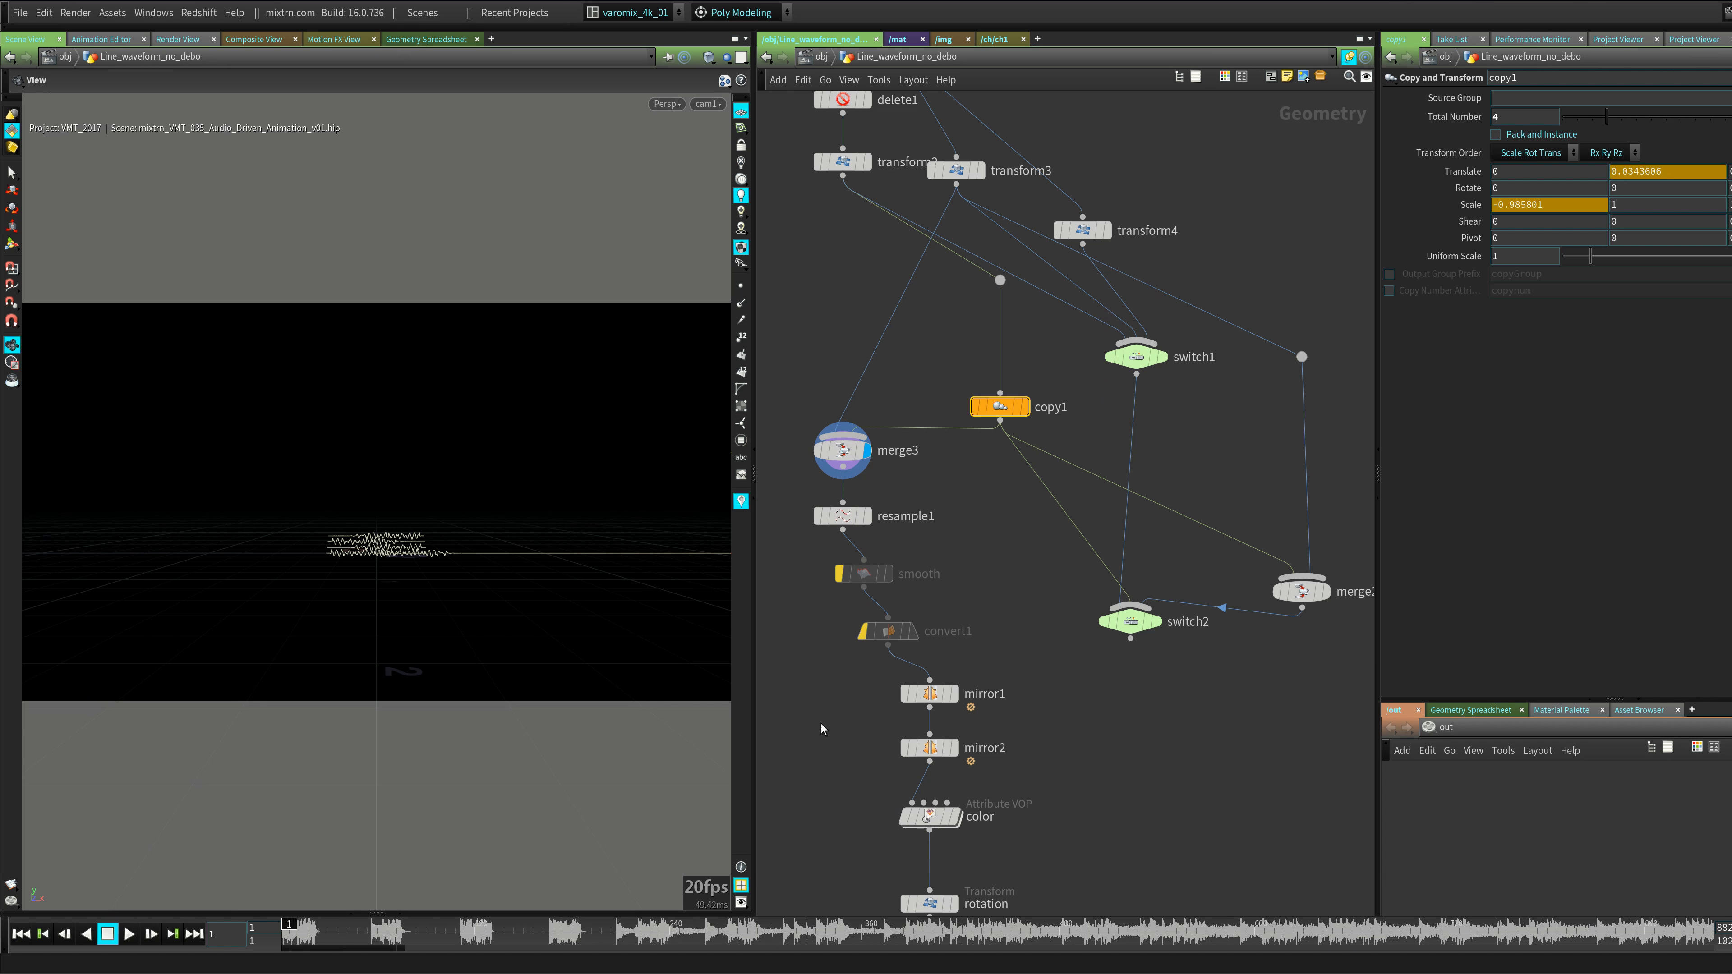
left_click_drag(364, 943, 380, 940)
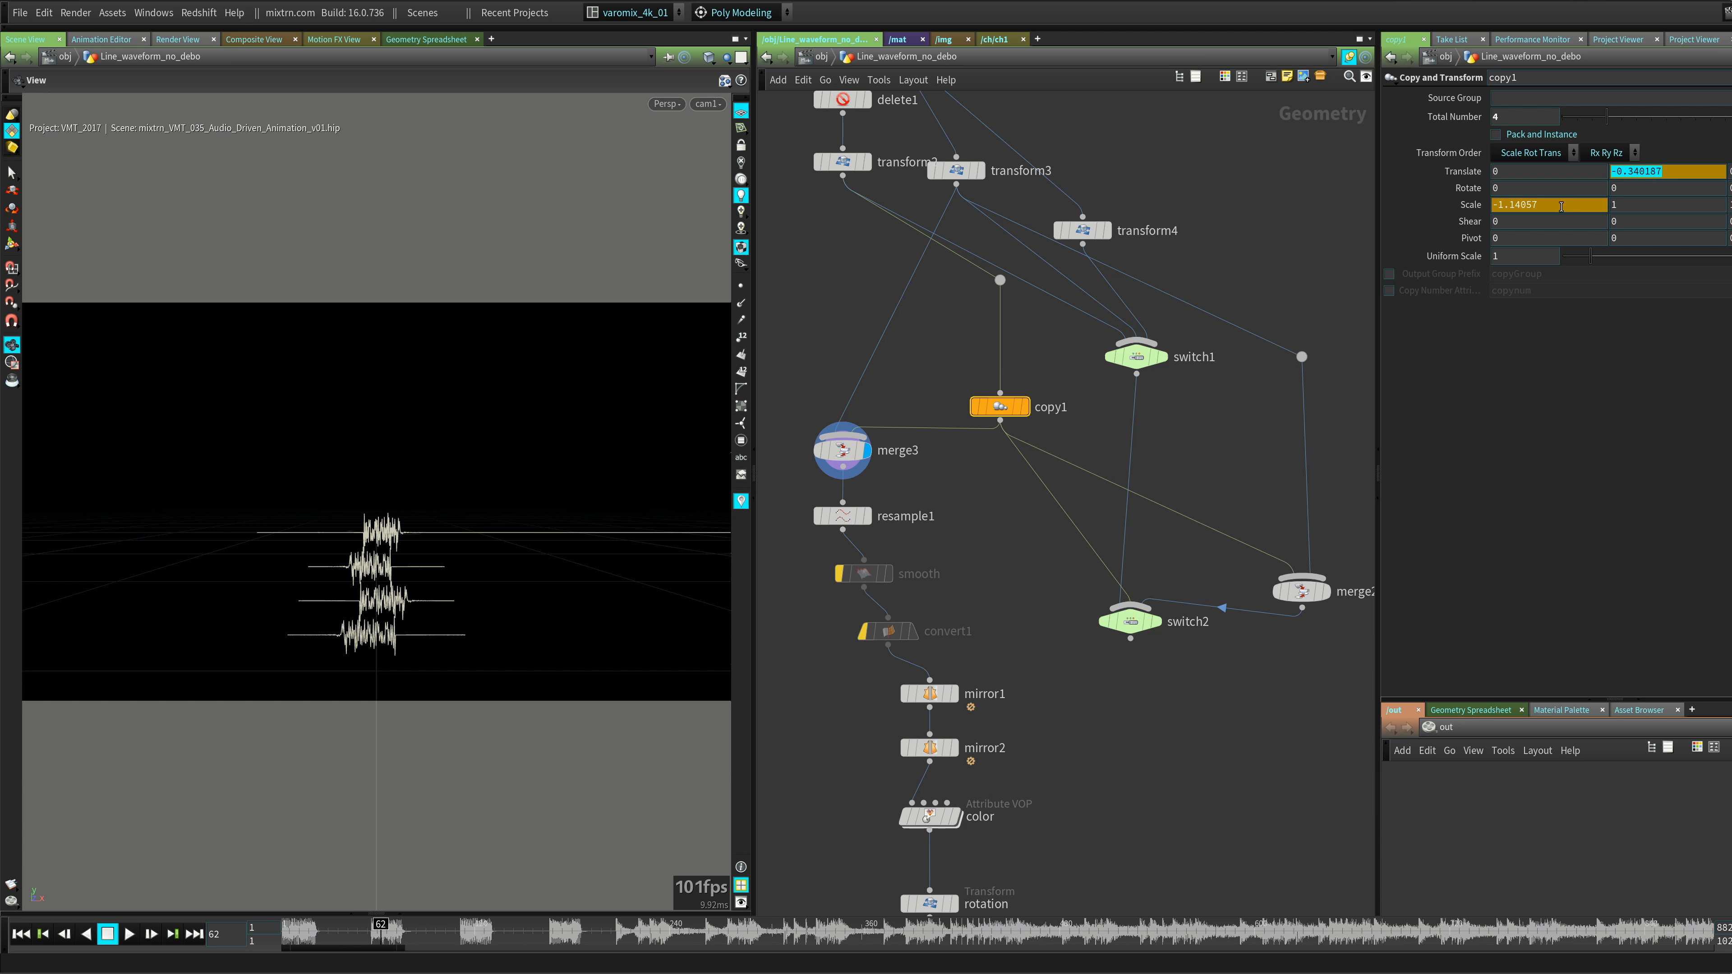
left_click_drag(376, 930, 410, 930)
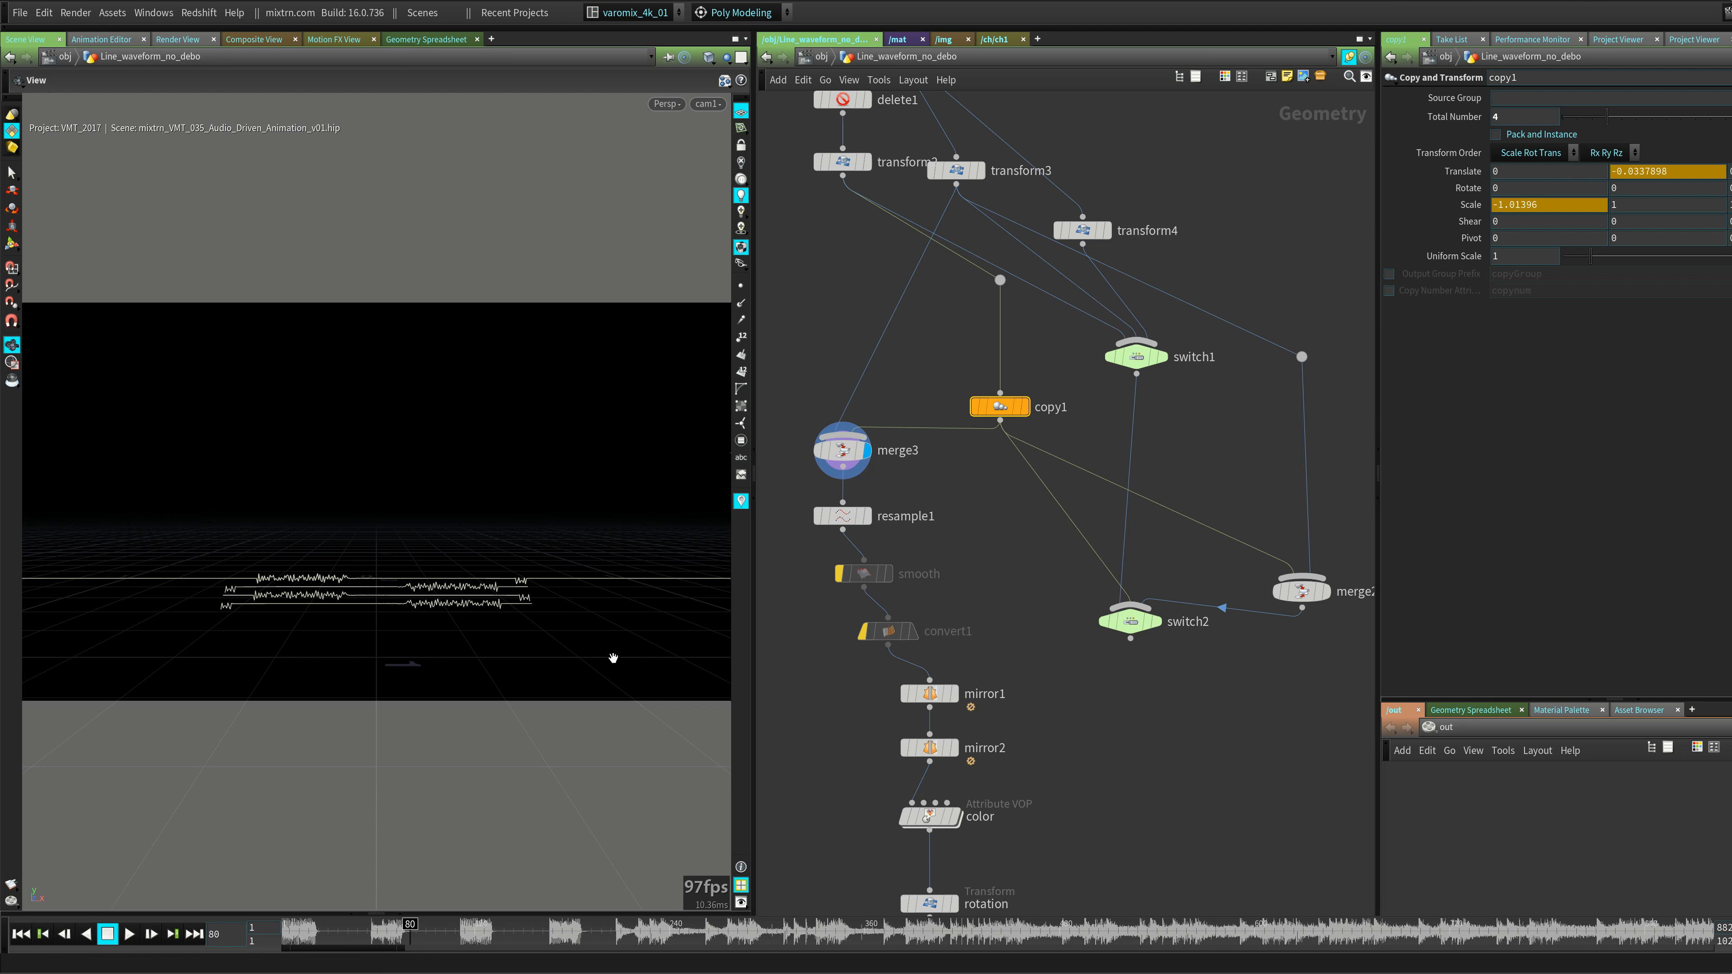
- Display resample1, mirror1, mirror2 and the color node in turn to review each stage of the line effect
middle_click_drag(958, 561, 1006, 475)
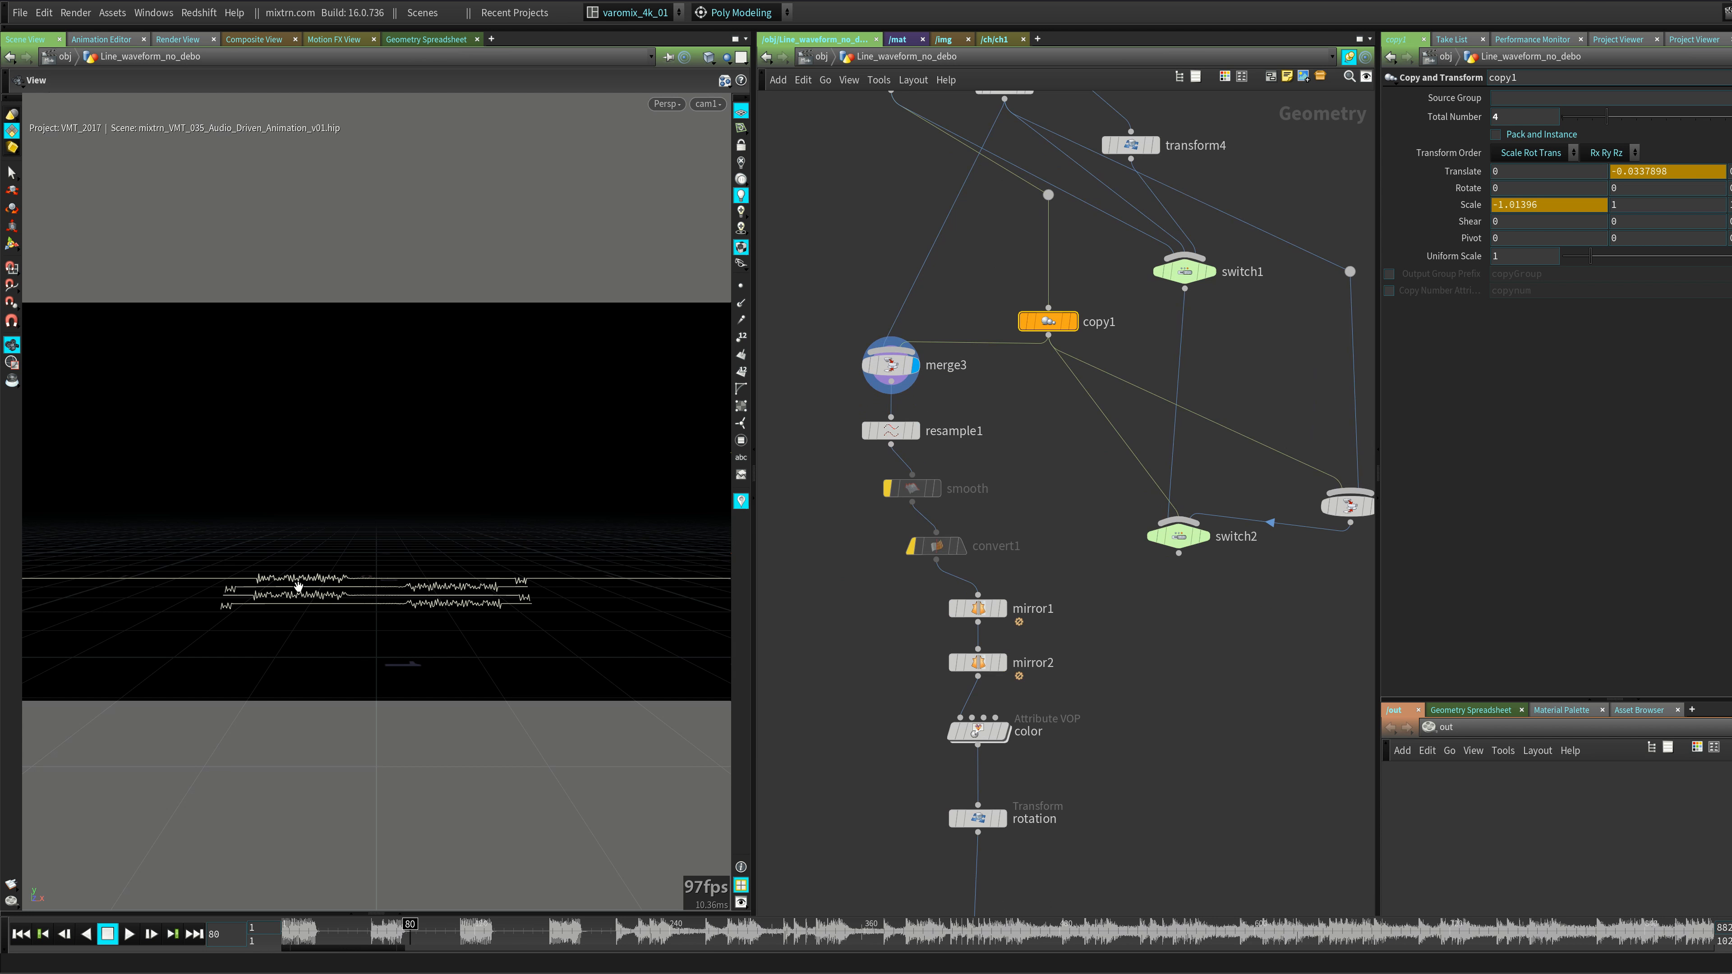
left_click(915, 430)
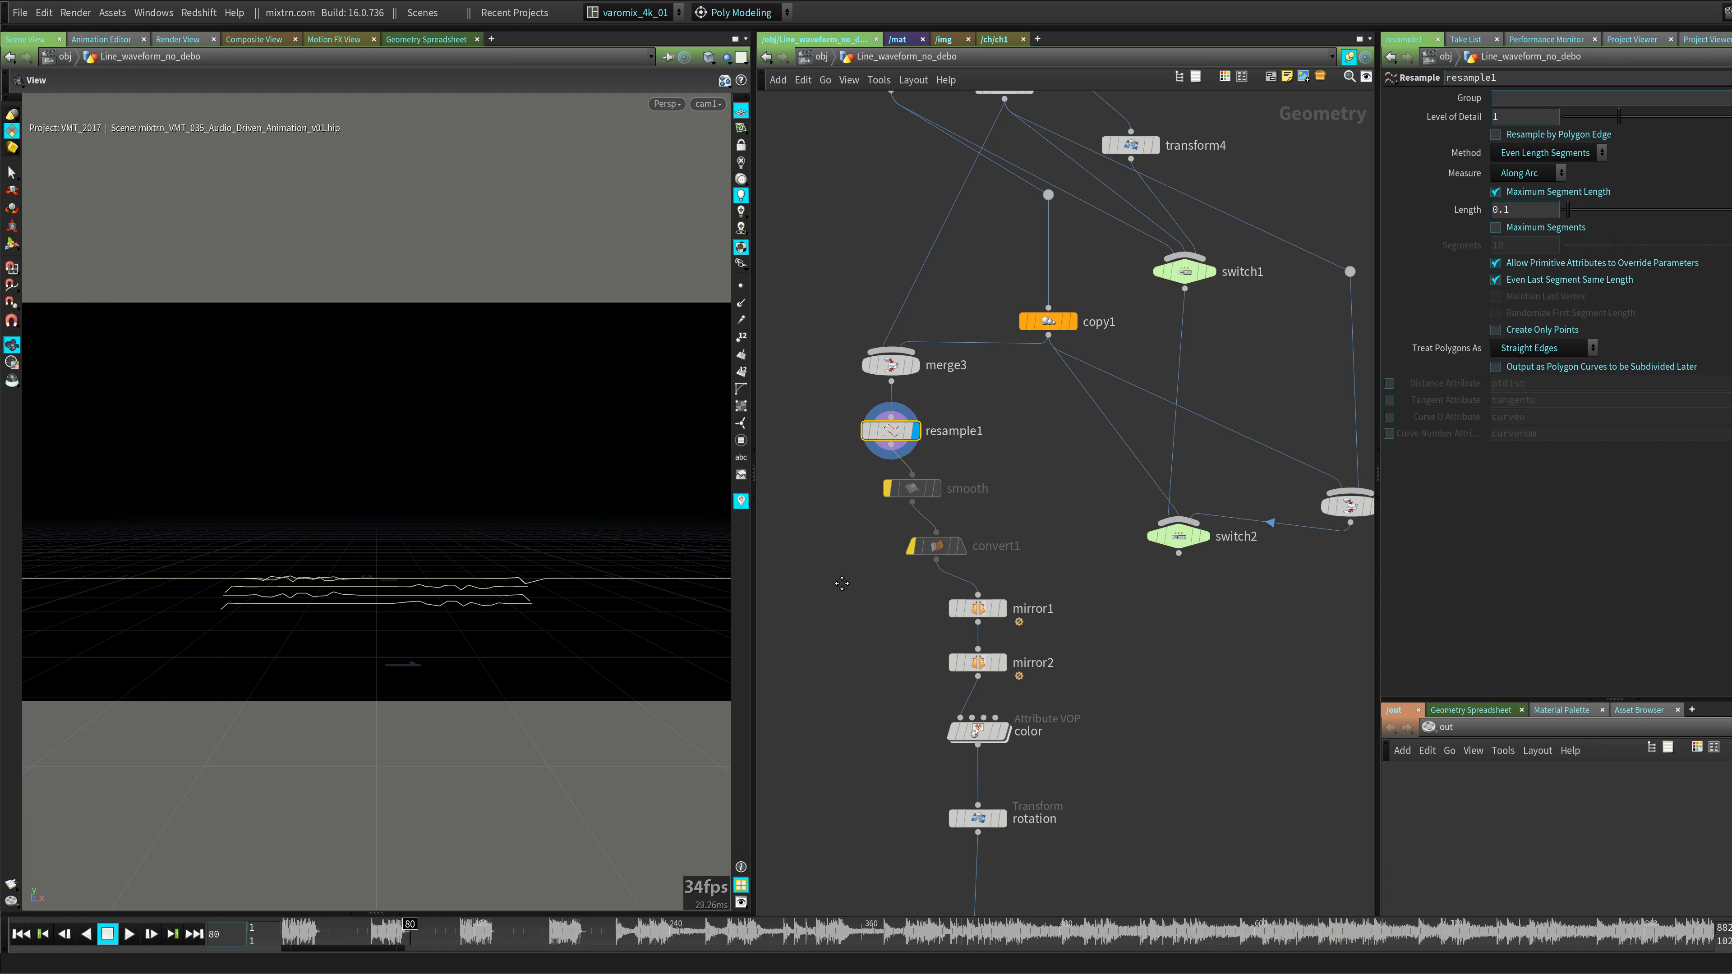
middle_click_drag(924, 605, 892, 453)
left_click(969, 455)
left_click(954, 459)
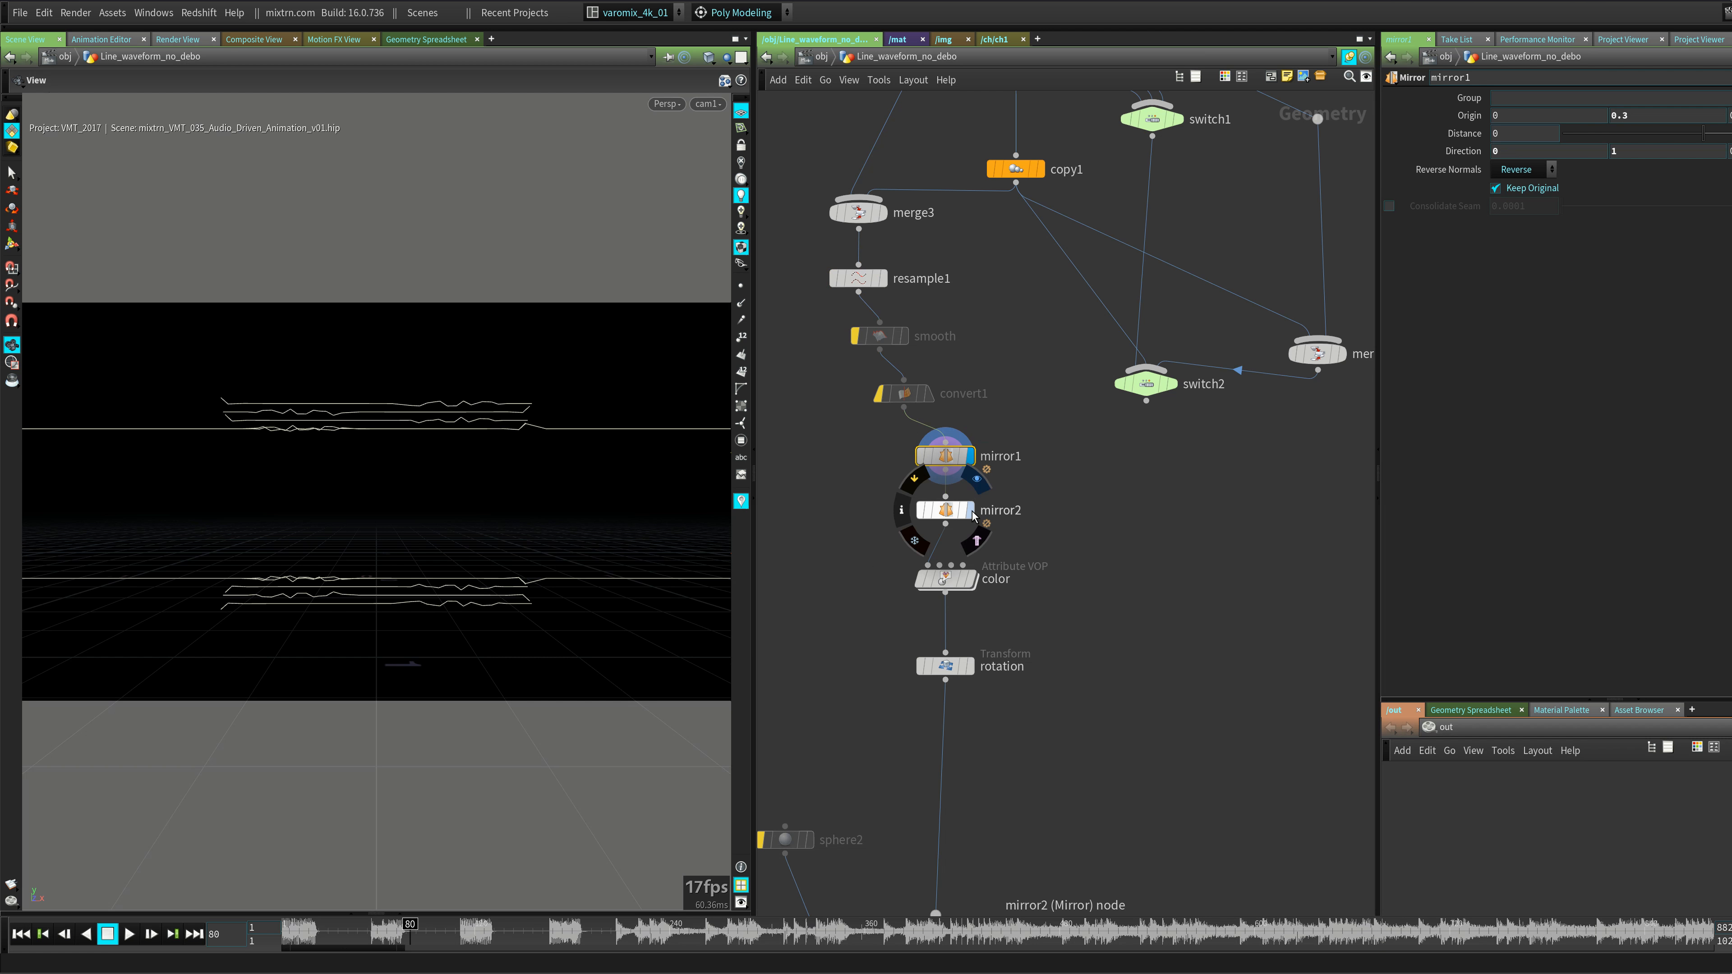
left_click(948, 517)
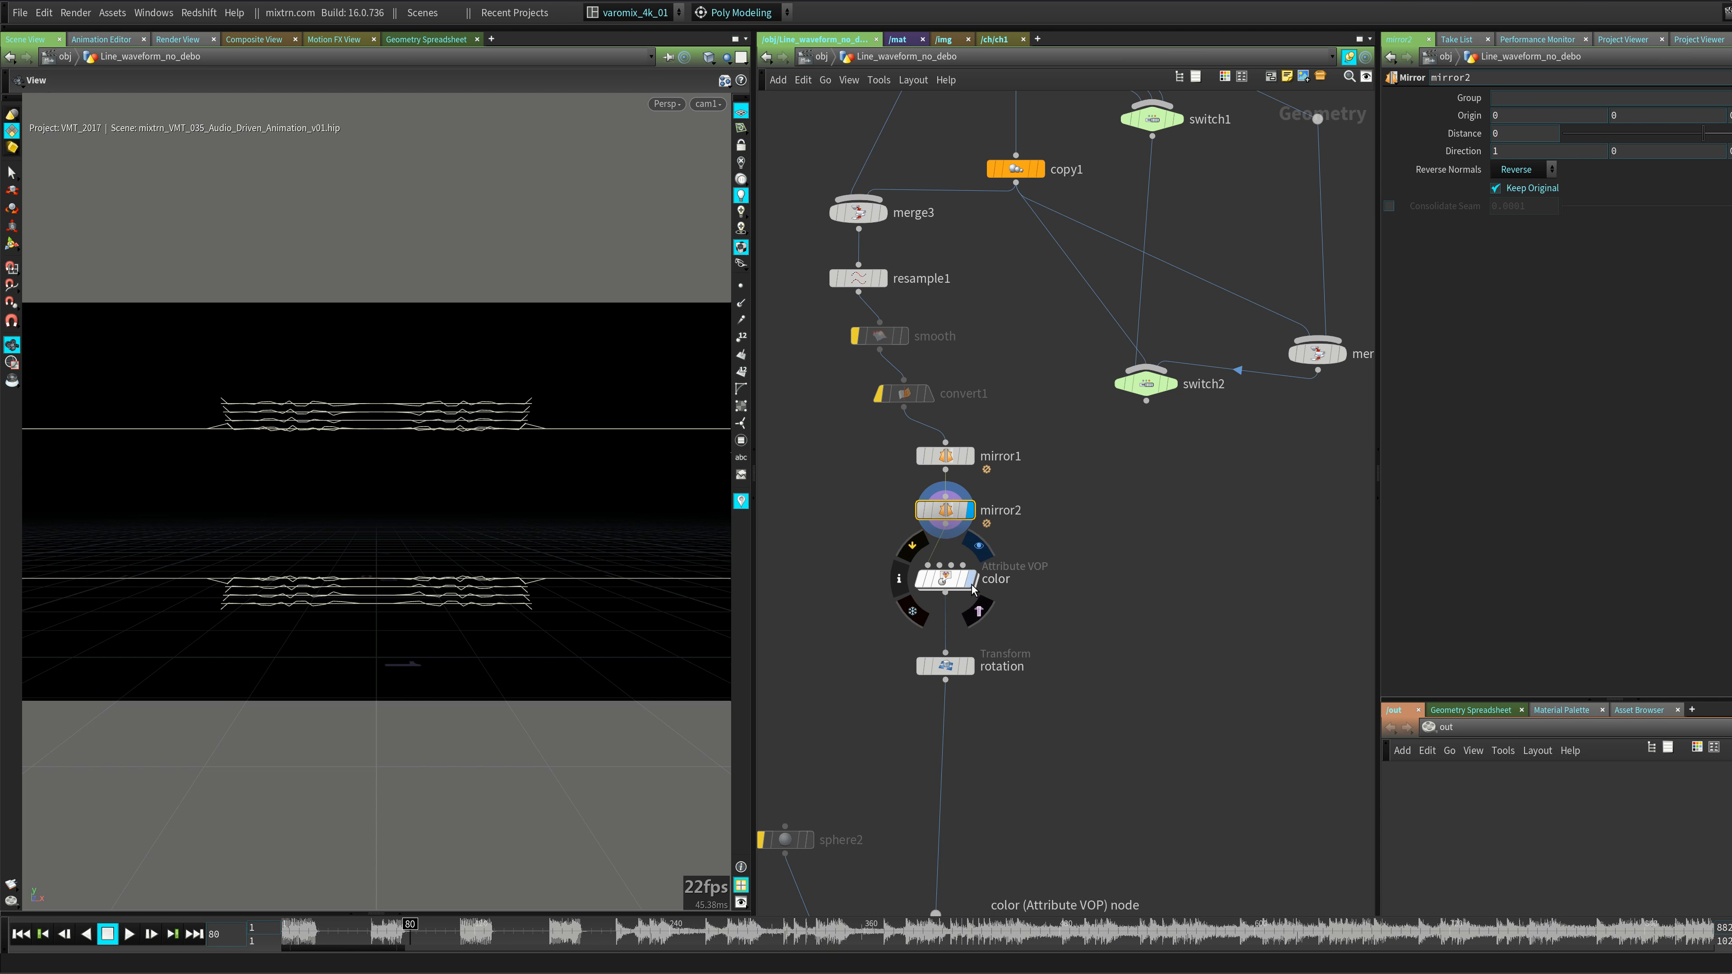
left_click(945, 582)
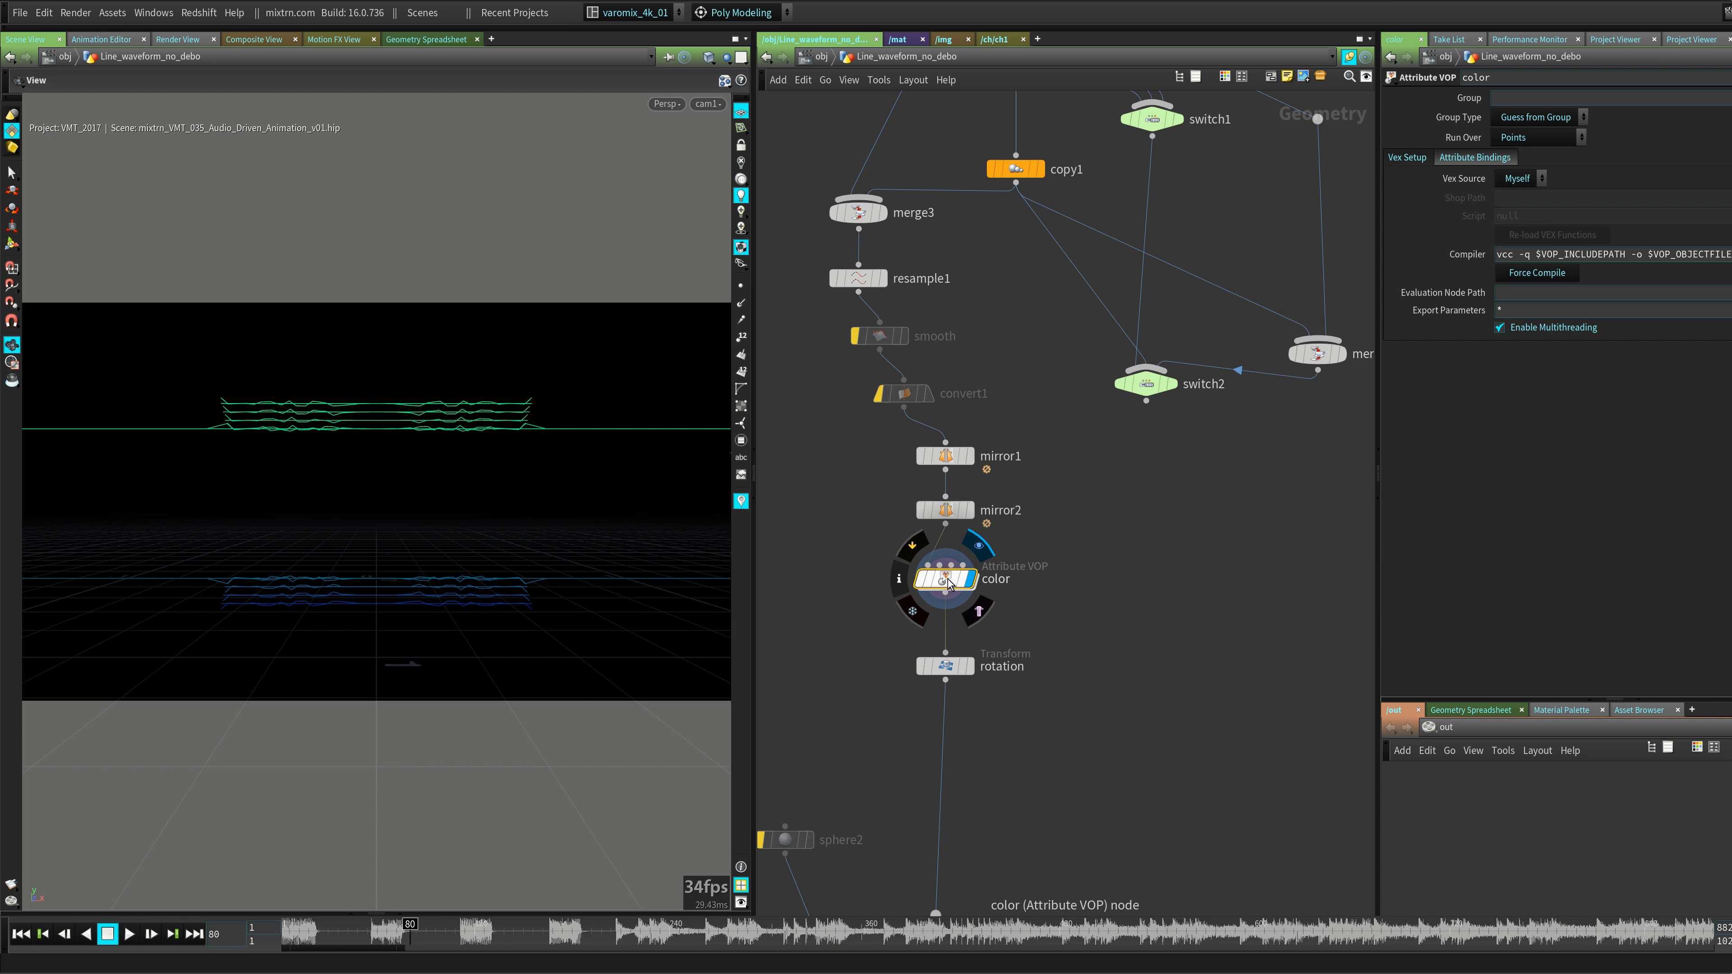
- Open the color VOP network and spread out its nodes, aligning sine1 with maddconst1 and placing relbbox1 under random1
double_click(948, 580)
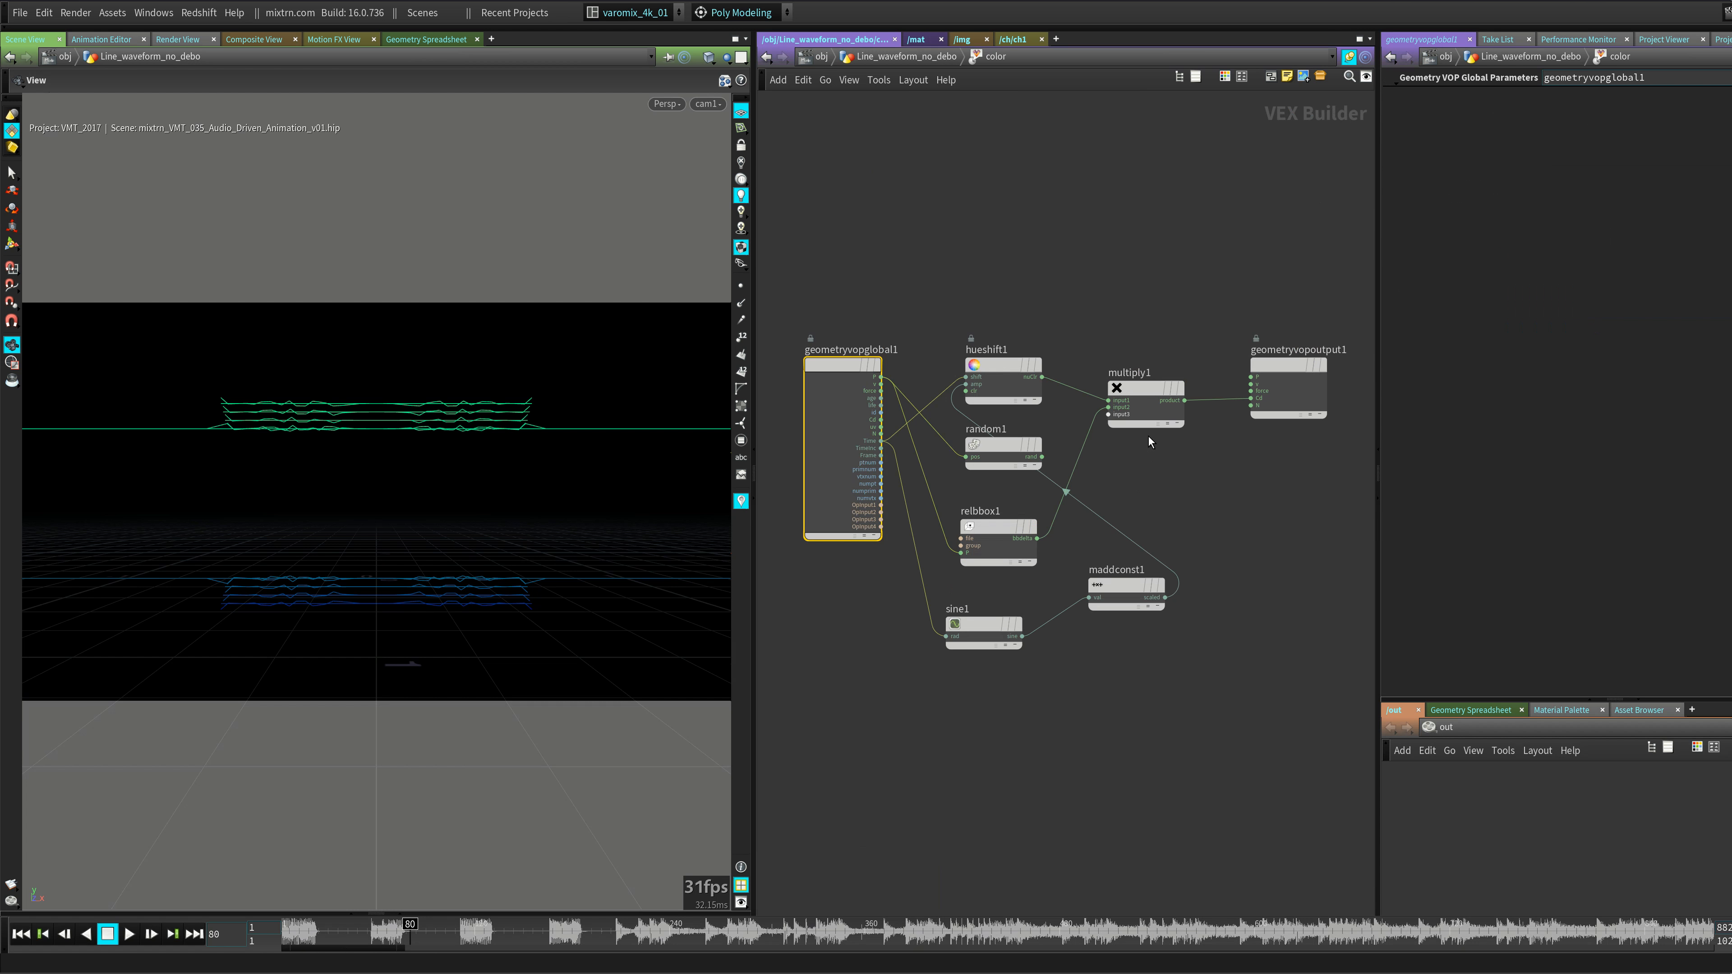
left_click_drag(1299, 363, 1368, 363)
left_click_drag(996, 376, 1048, 375)
left_click_drag(1183, 402, 1302, 412)
left_click_drag(1047, 368, 1130, 377)
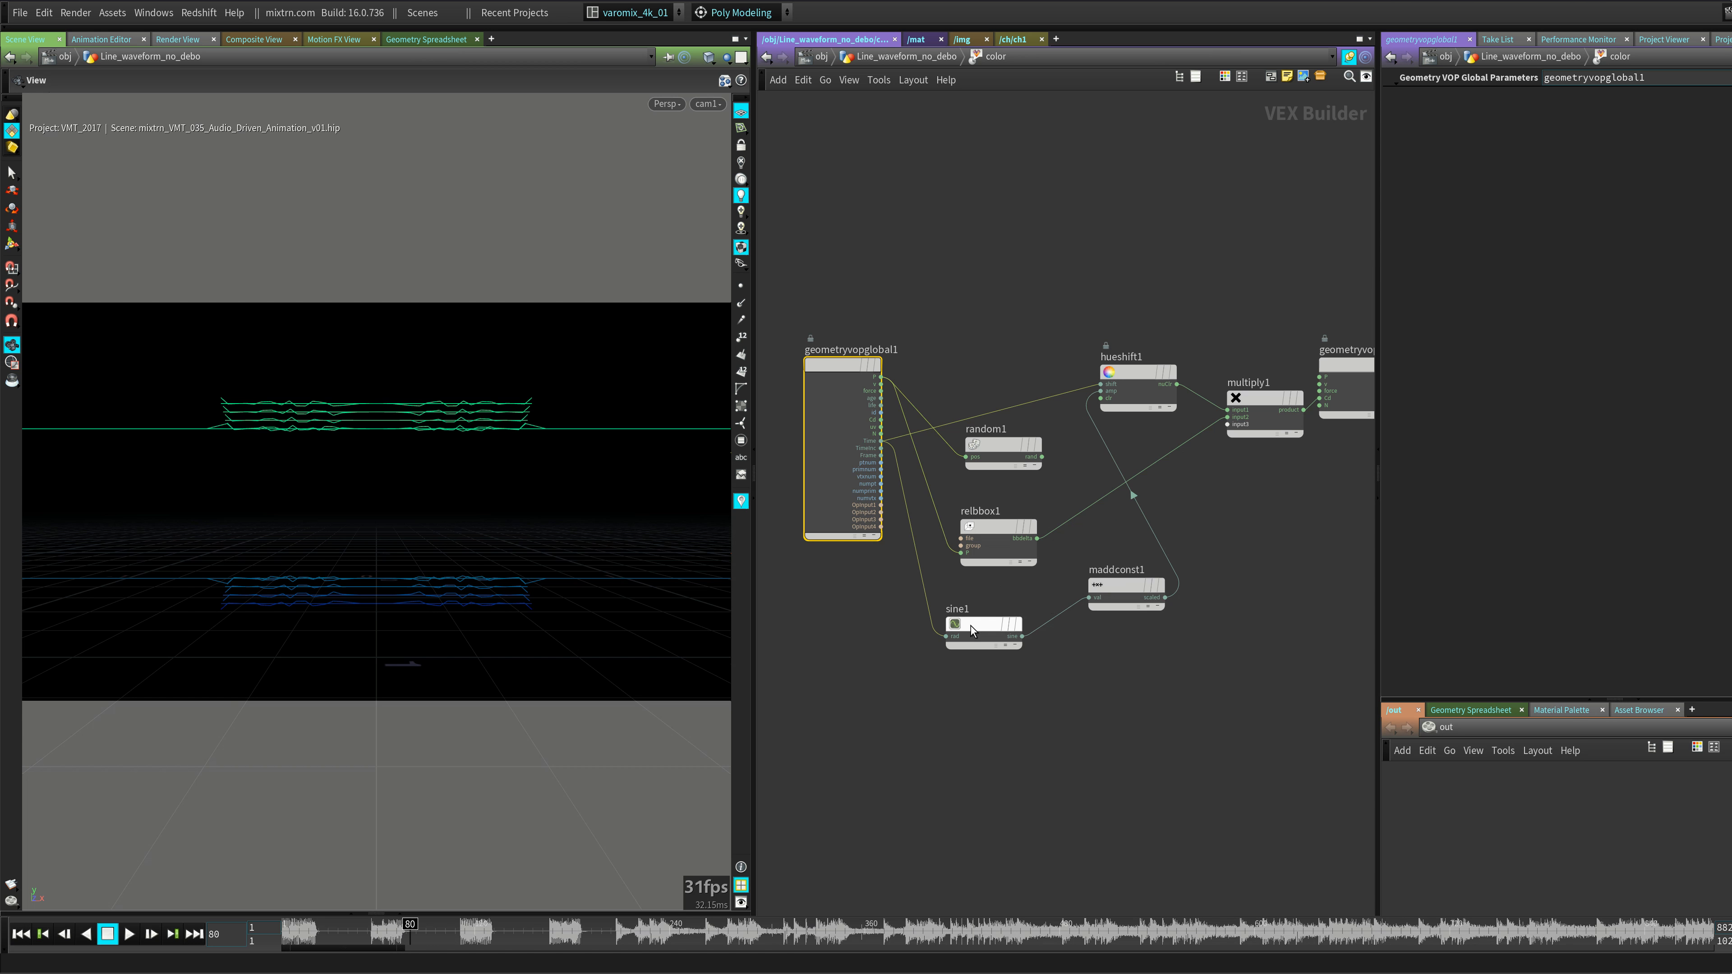
left_click_drag(970, 627, 952, 588)
left_click_drag(1118, 587, 1090, 589)
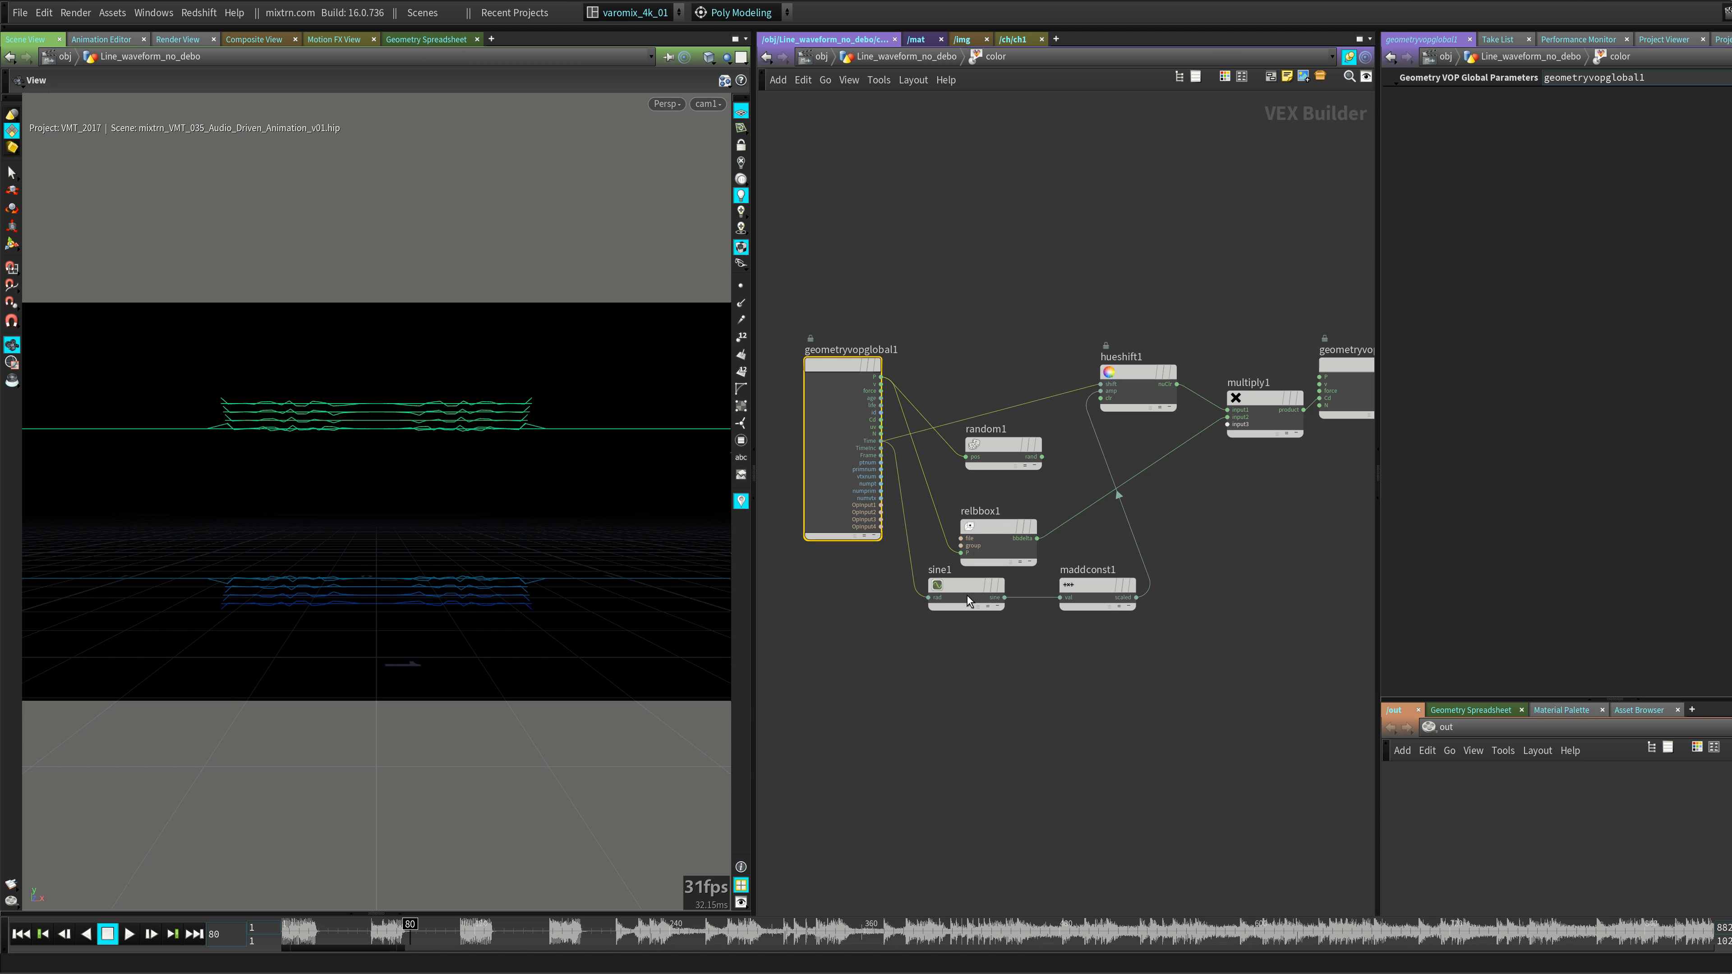
left_click(968, 601)
mouse_move(1083, 587)
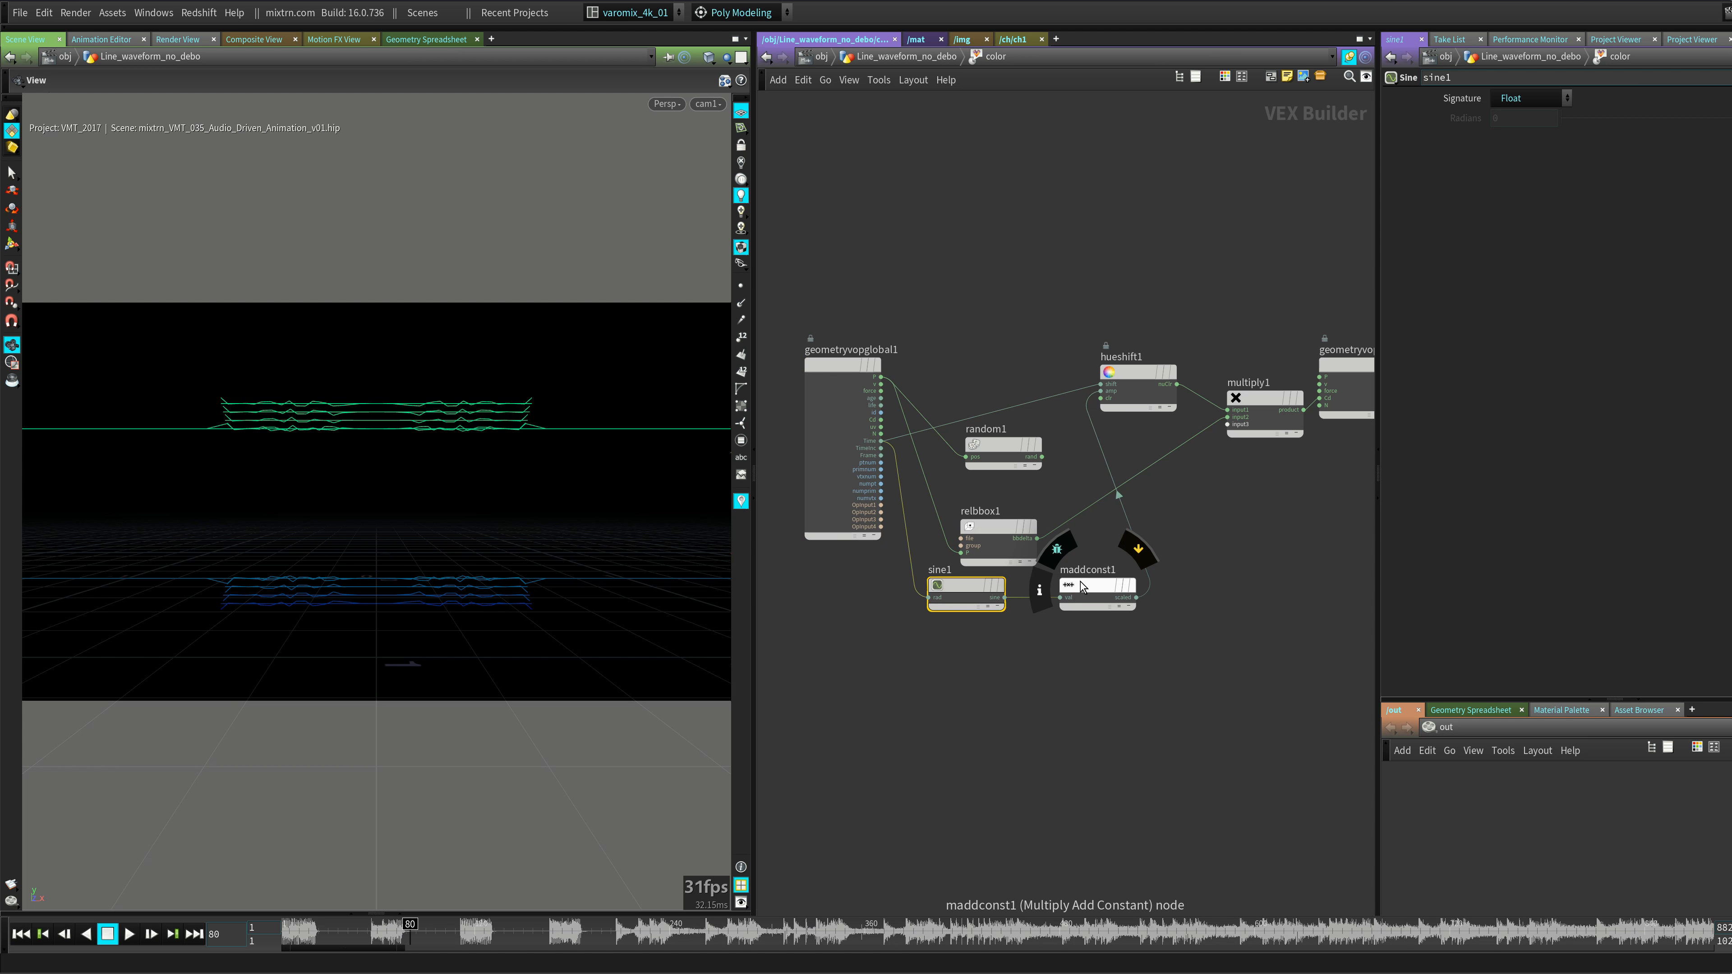
left_click_drag(995, 530, 1000, 504)
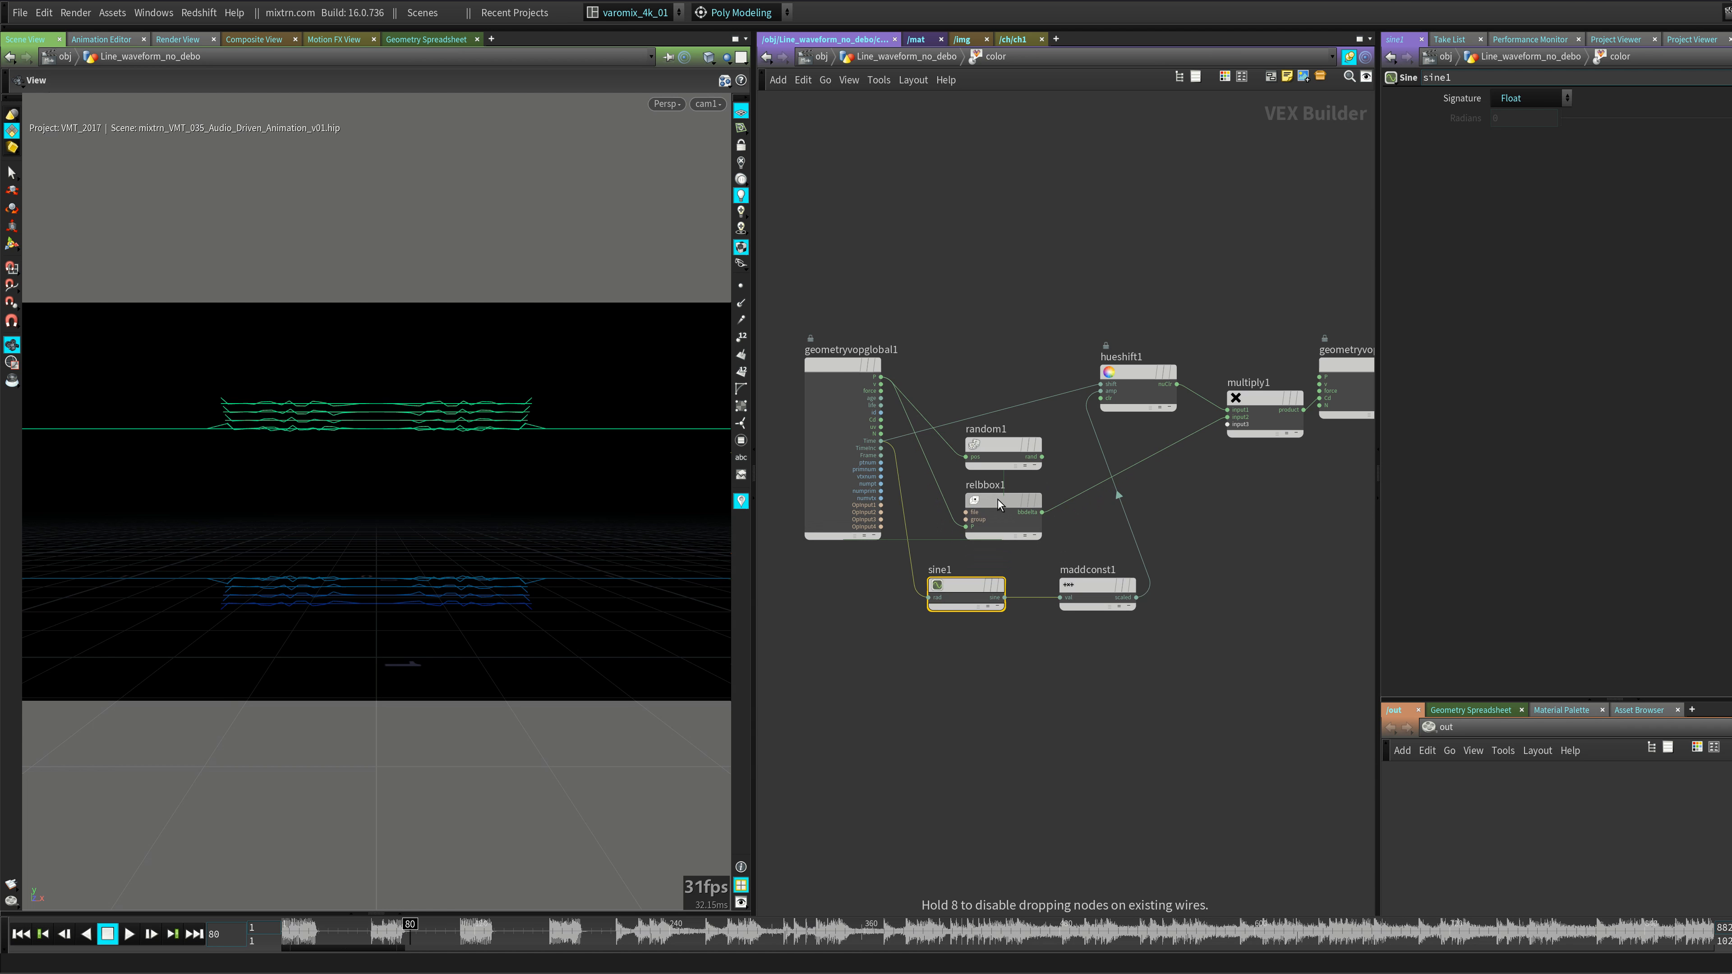
- Delete the unused random1 node and move relbbox1 up into its place
left_click(1009, 444)
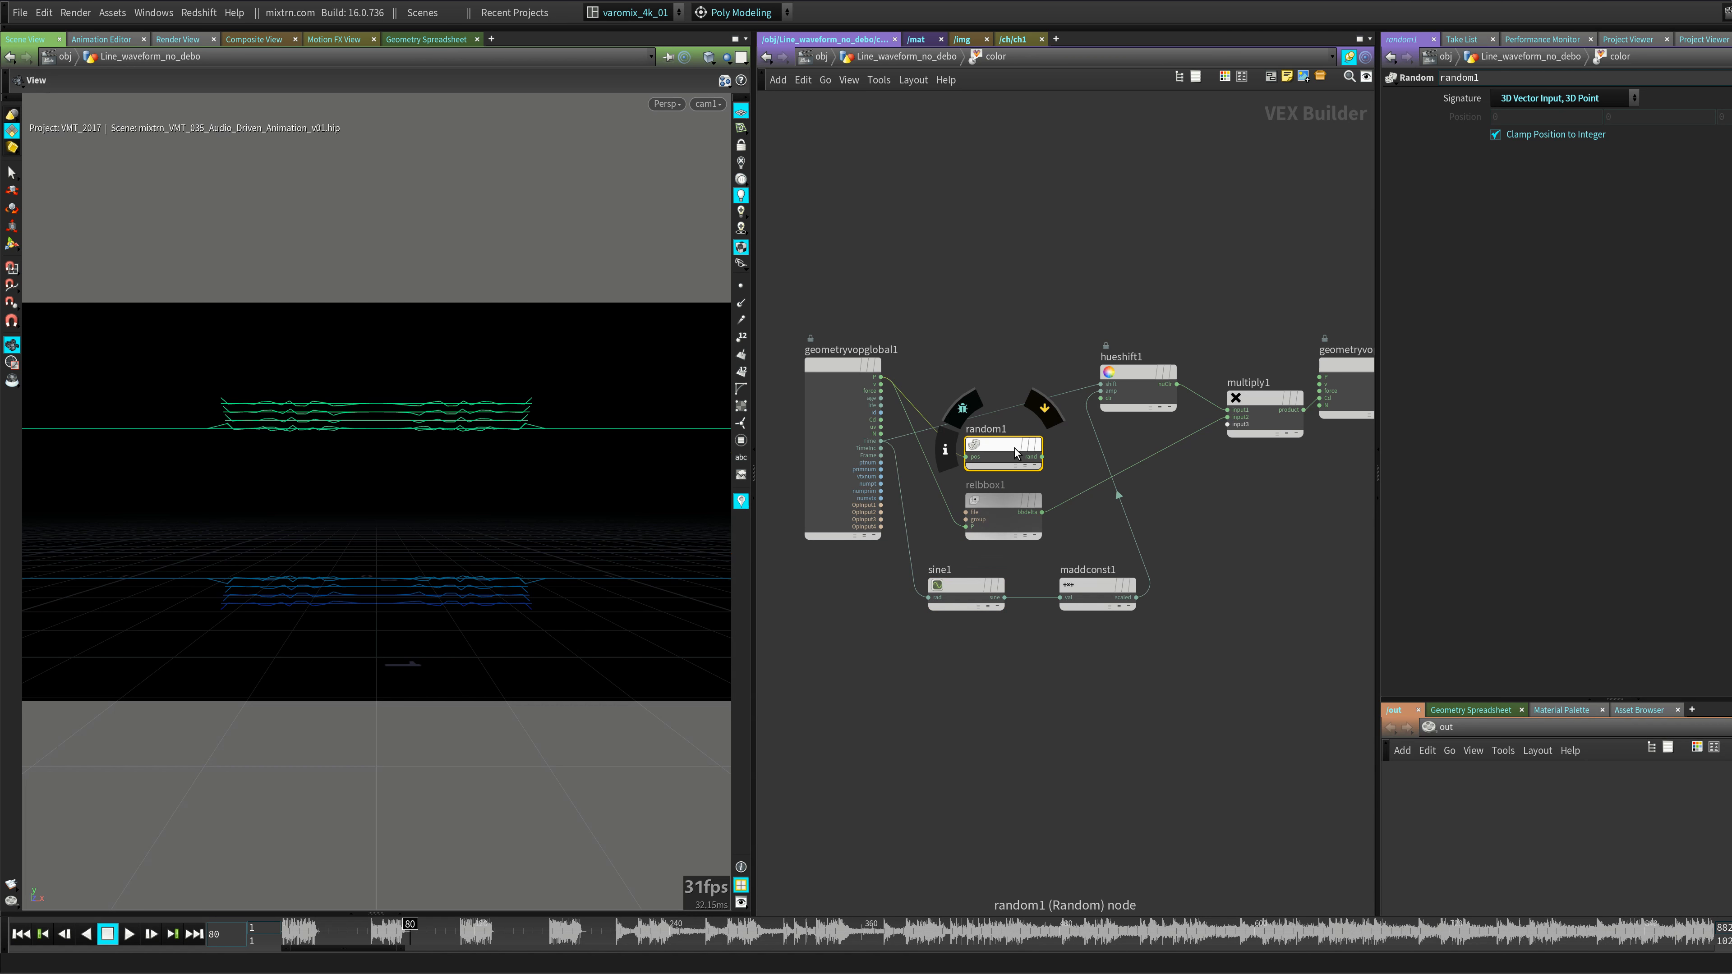
key("Delete")
left_click_drag(1002, 502, 1001, 461)
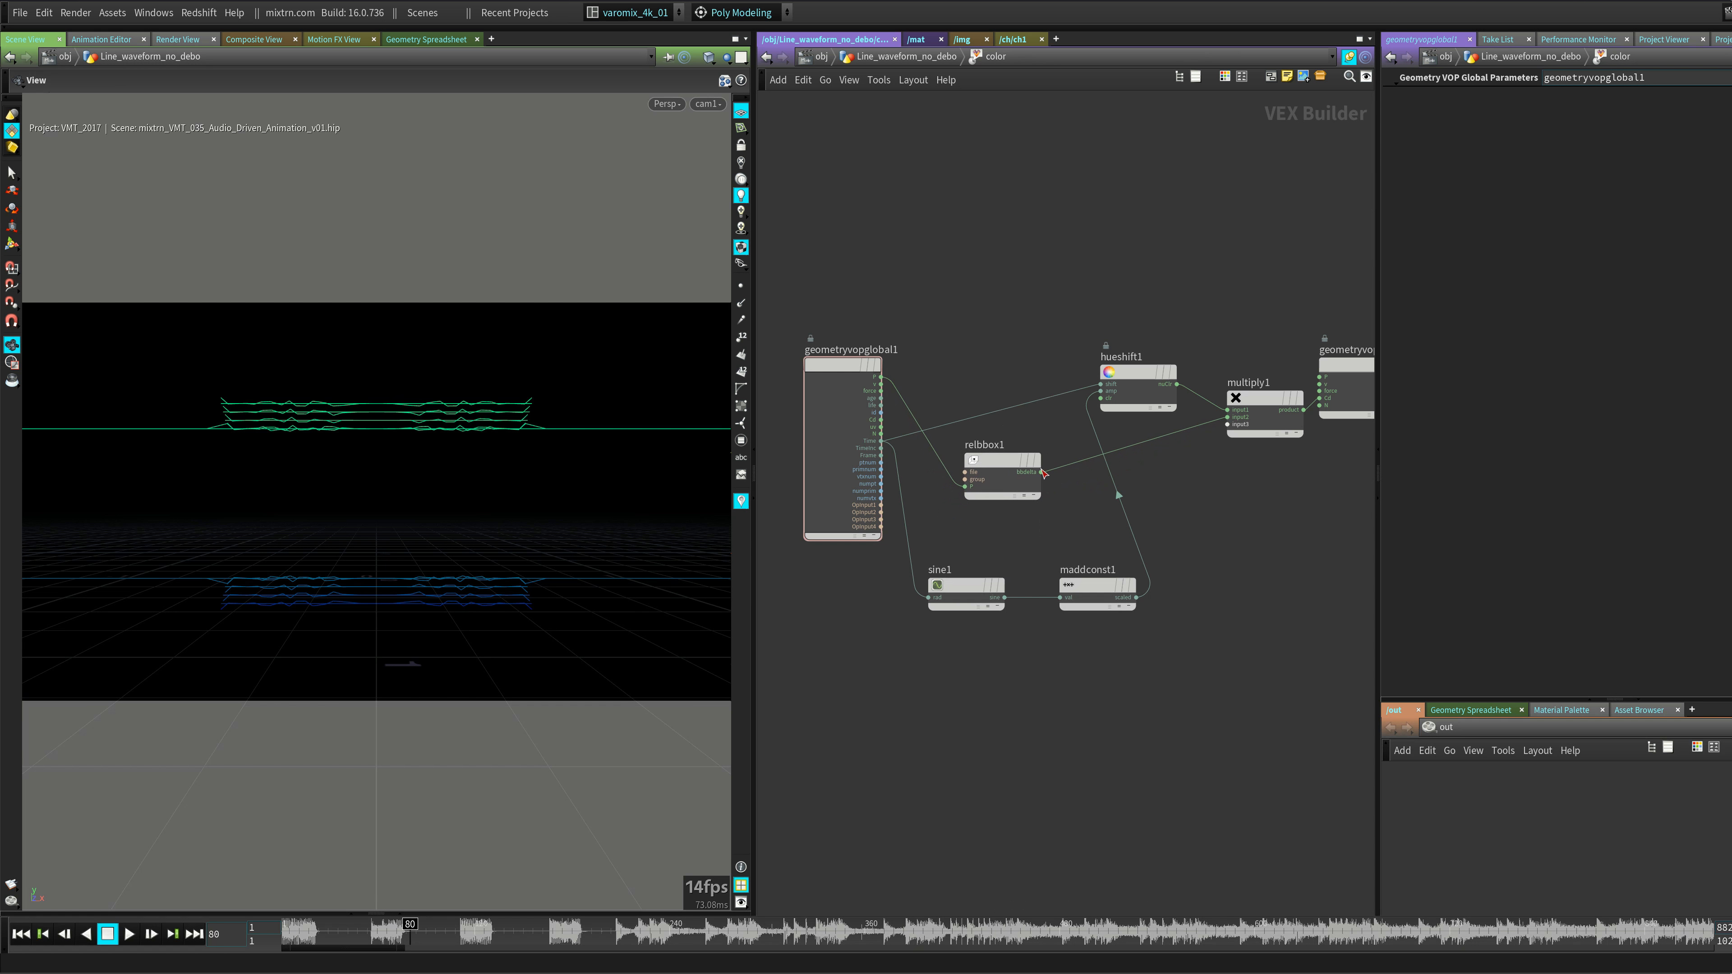
middle_click_drag(1254, 516, 1163, 496)
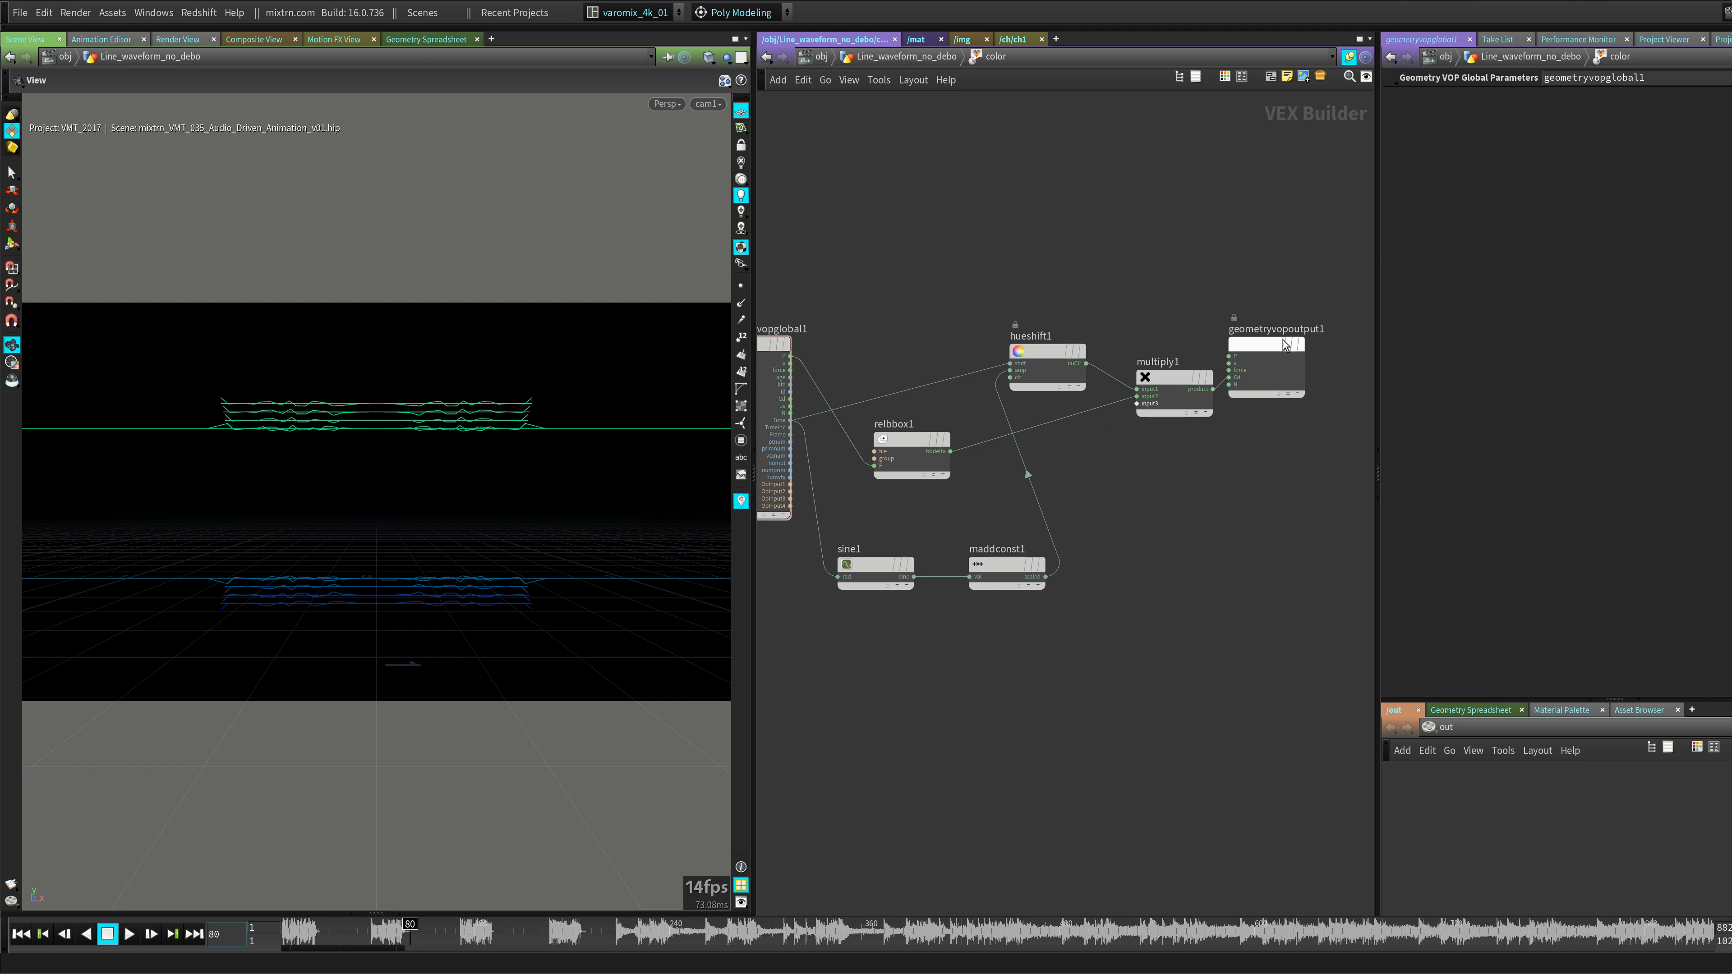
- Line up geometryvopoutput1 with multiply1 in the color network, and return to the Line_waveform_no_debo geometry network
left_click_drag(1276, 346, 1308, 365)
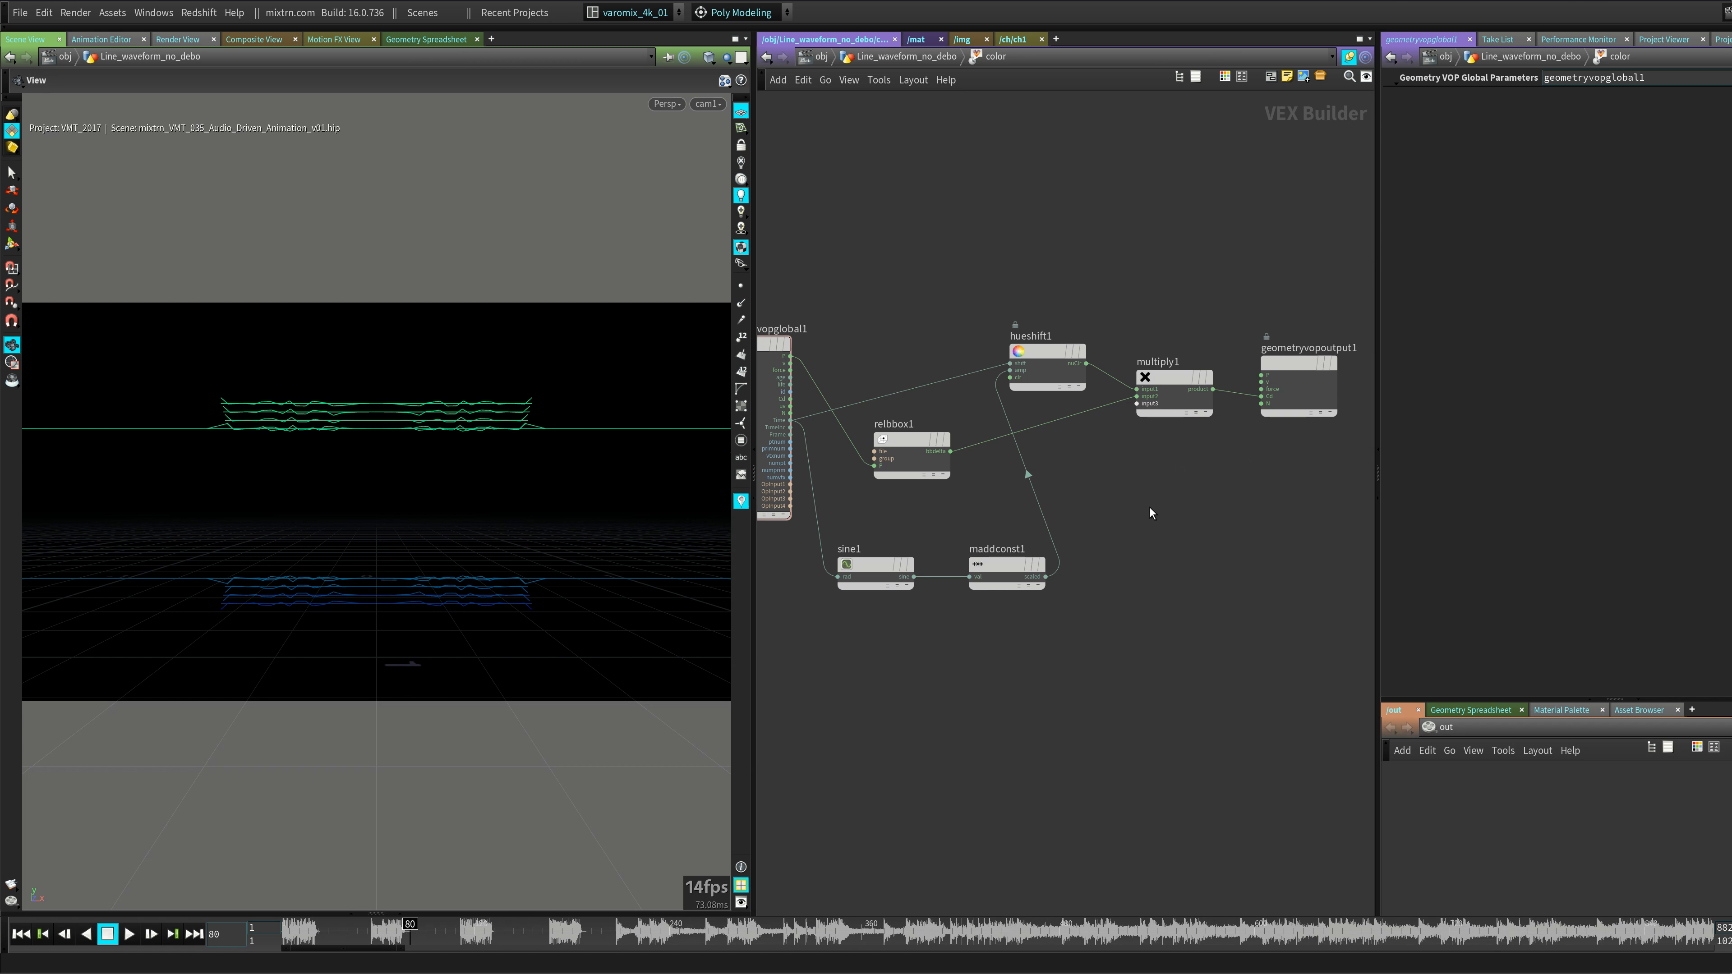
key("u")
middle_click_drag(1077, 592, 1139, 502)
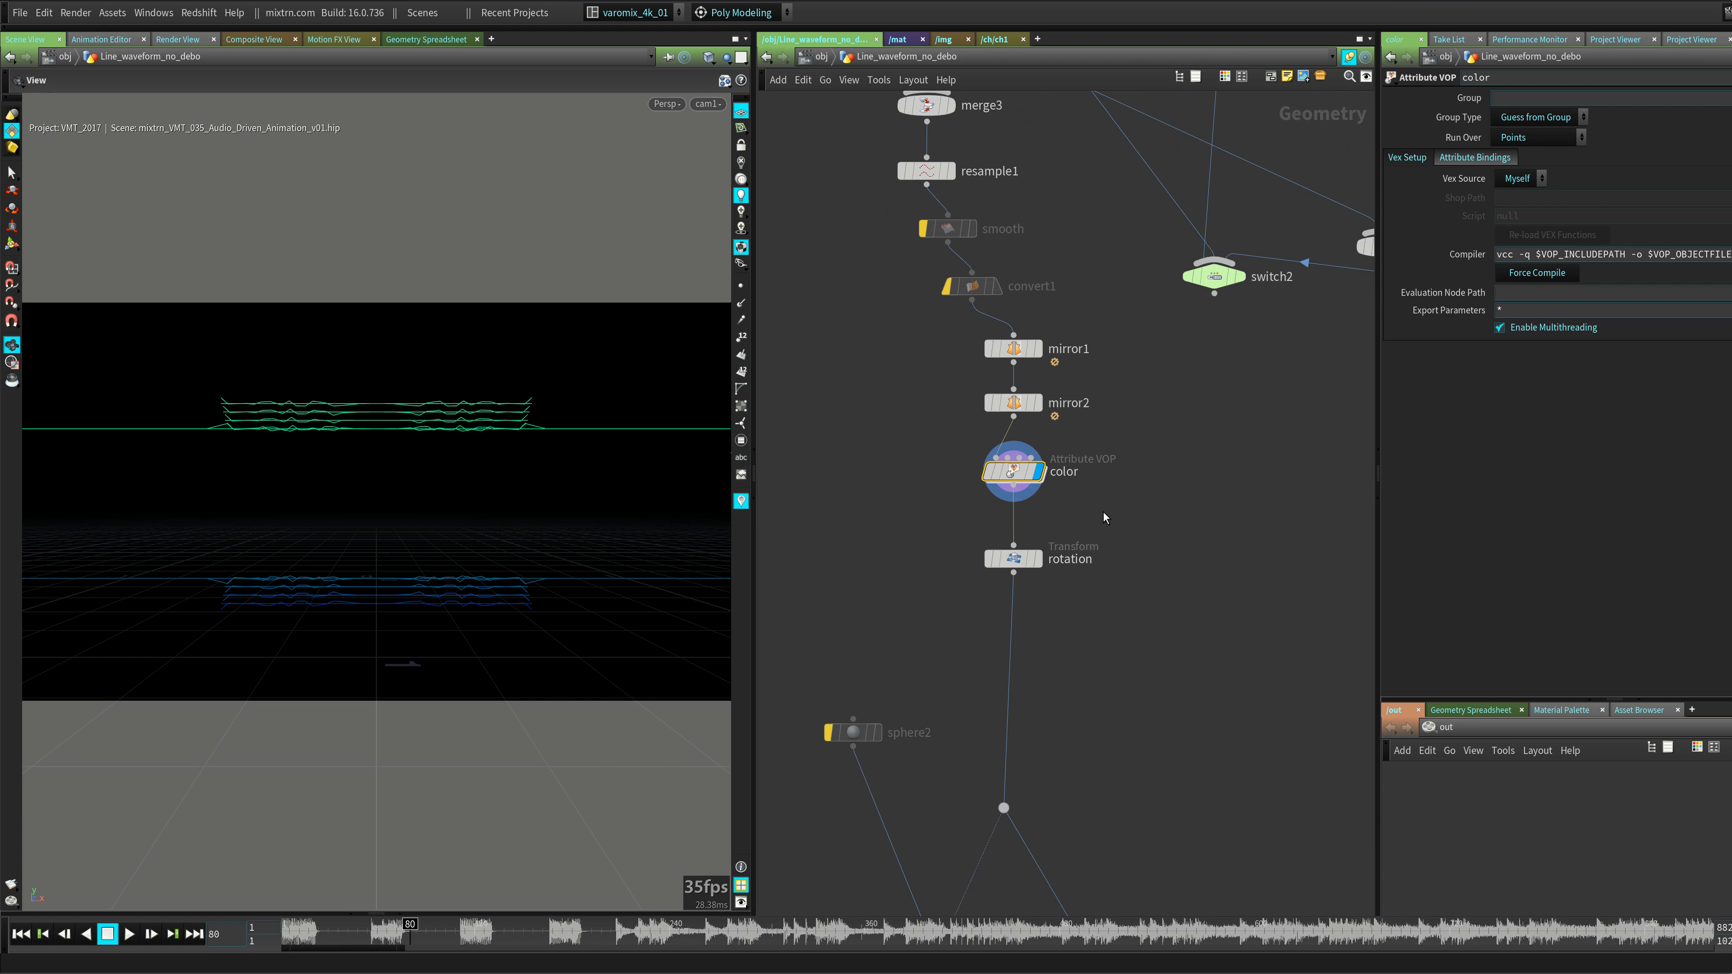
- Play the animation from the first frame to review the coloured waveforms, stopping at frame 72
key("ctrl+Up")
key("Up")
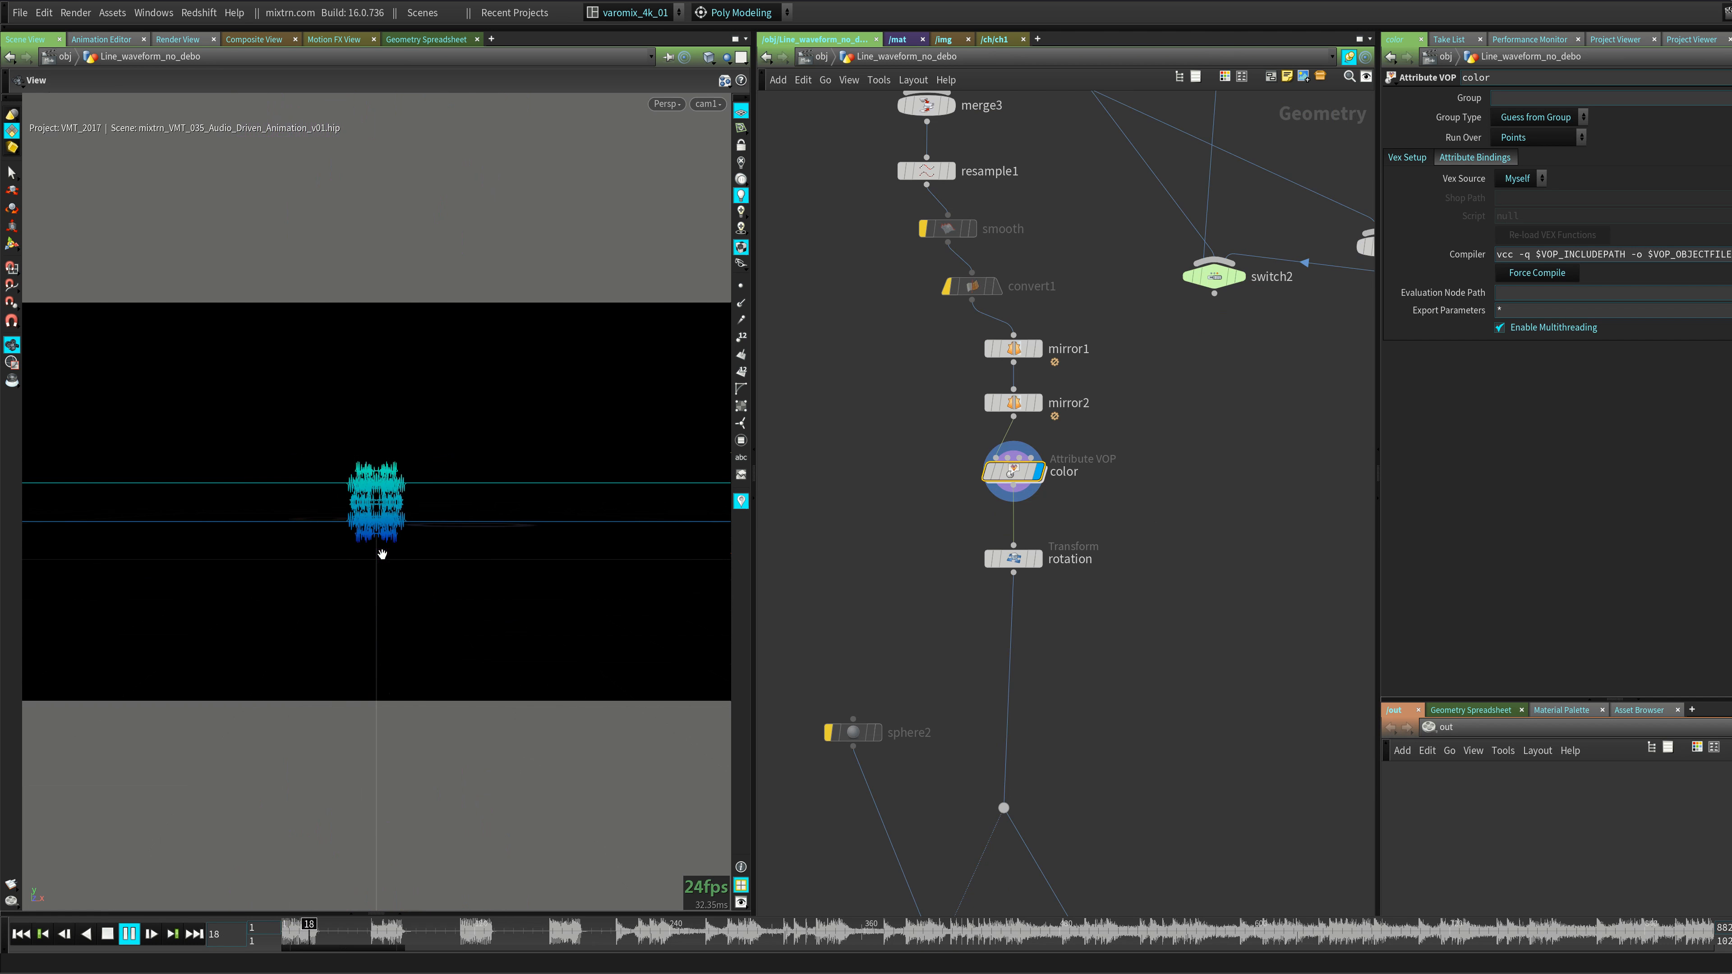
left_click(129, 934)
- Display the rotation node and play the animation from the start to review the rotating waveforms, stopping at frame 333
left_click(1037, 558)
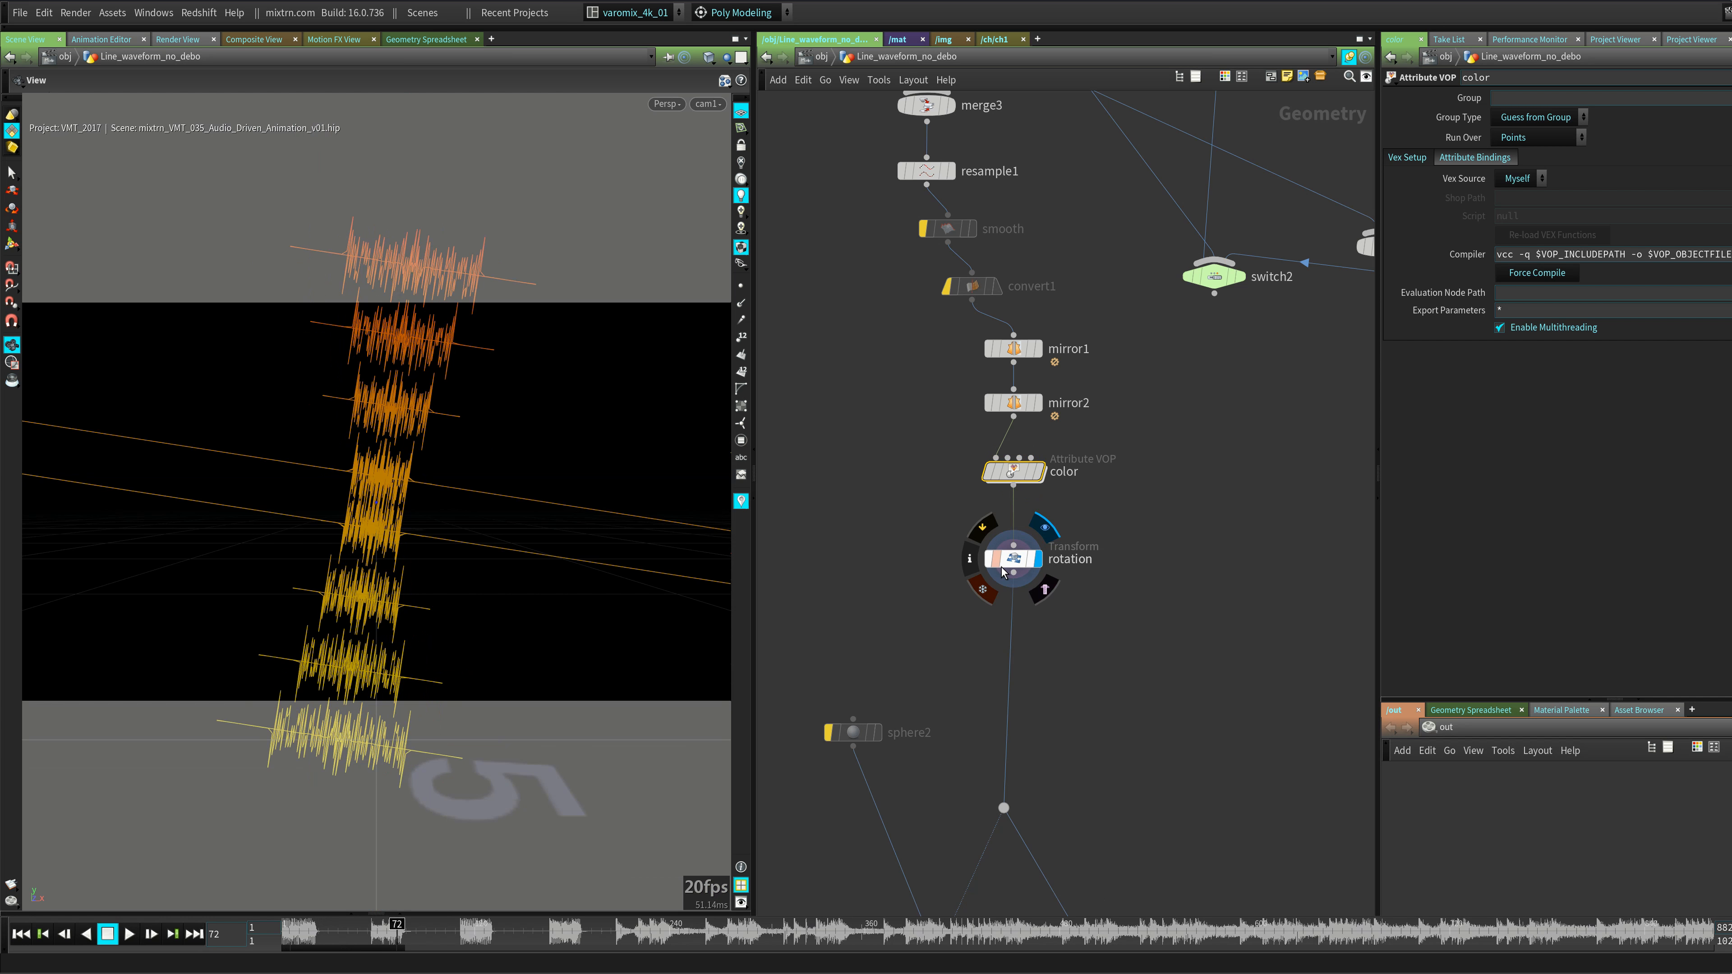
left_click(1013, 559)
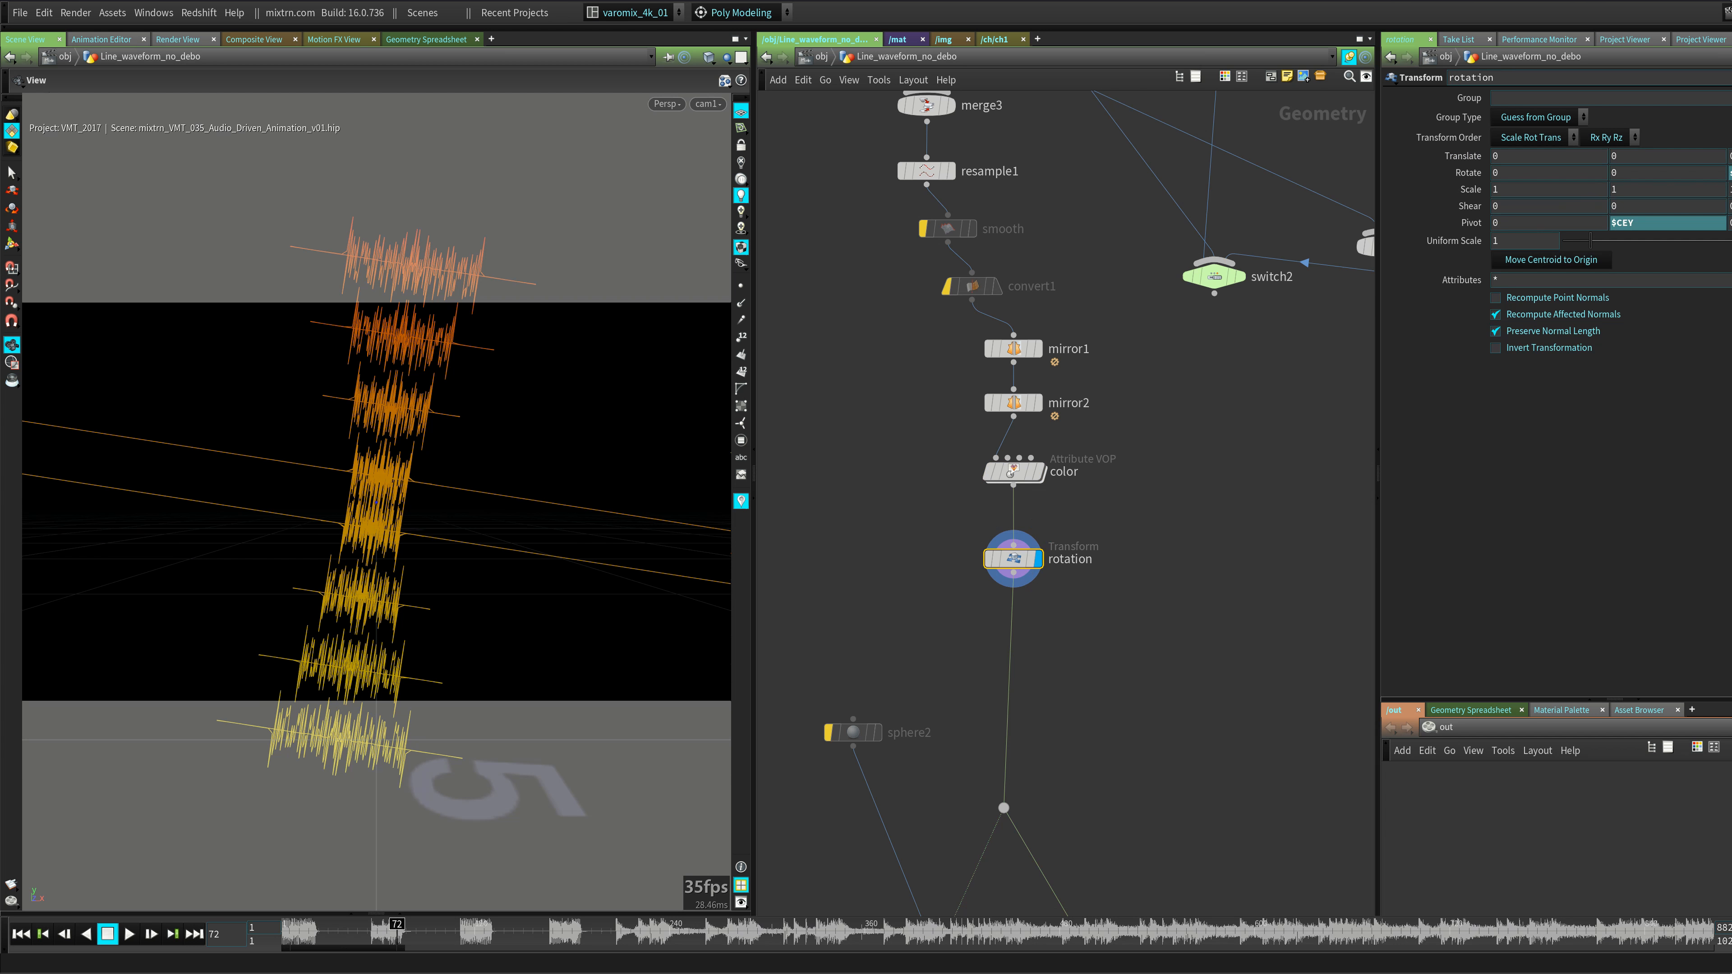
key("ctrl+Up")
key("Up")
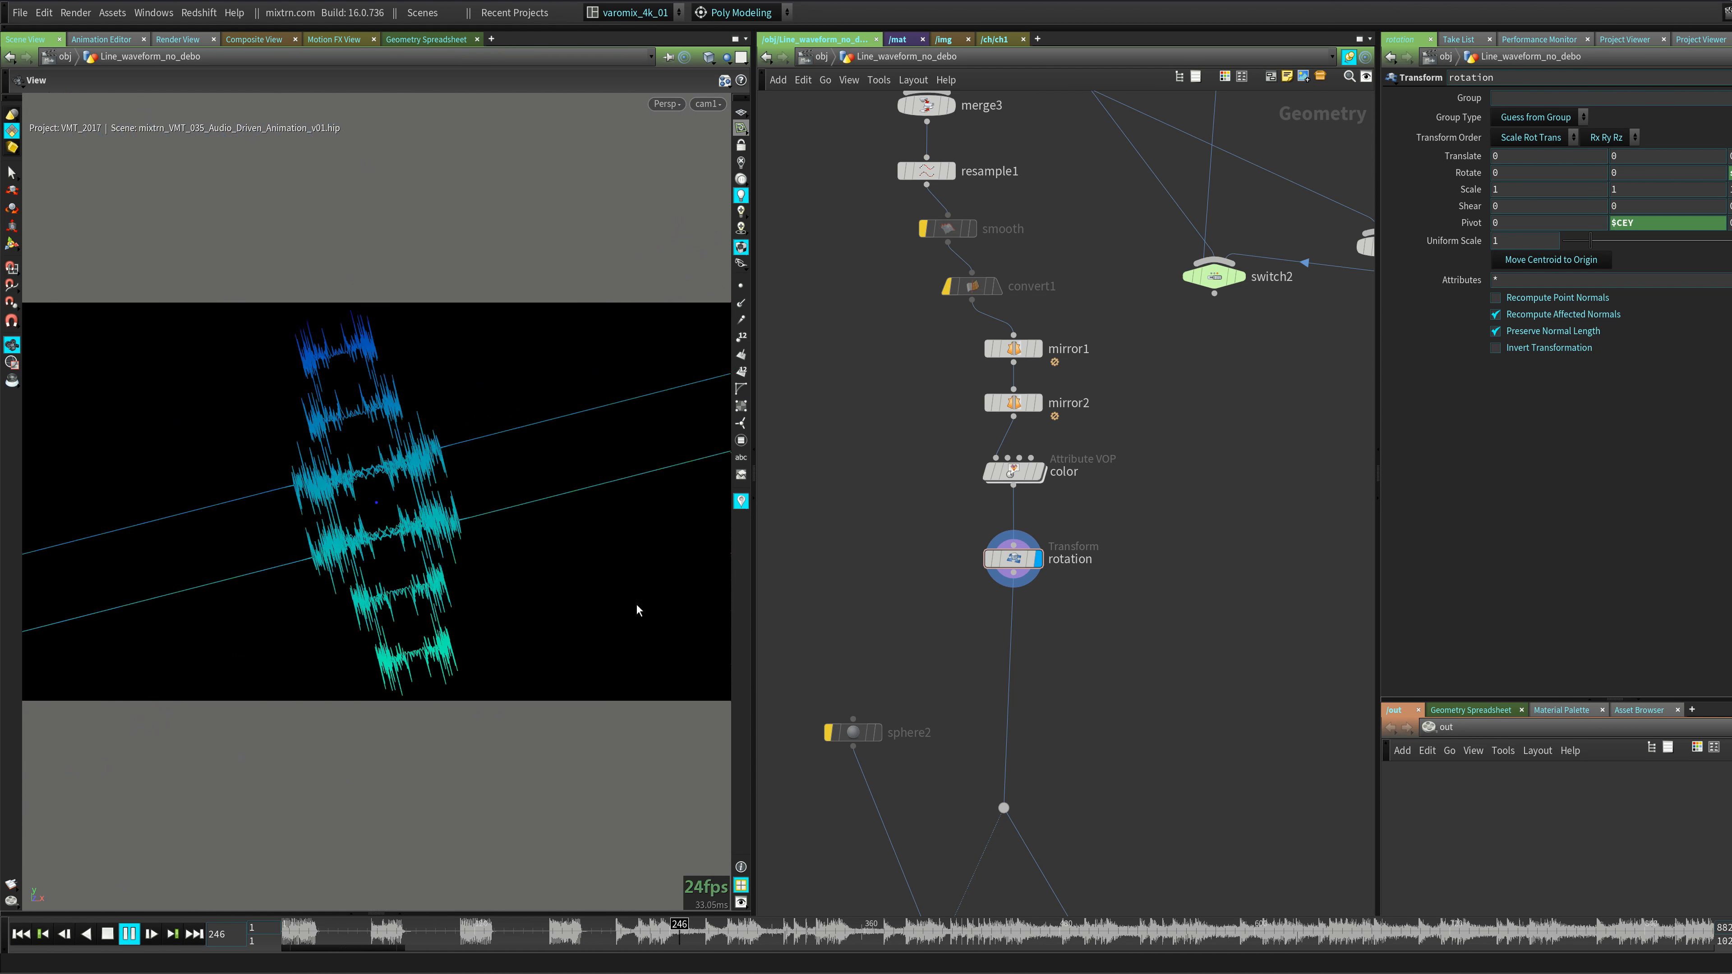
left_click(114, 933)
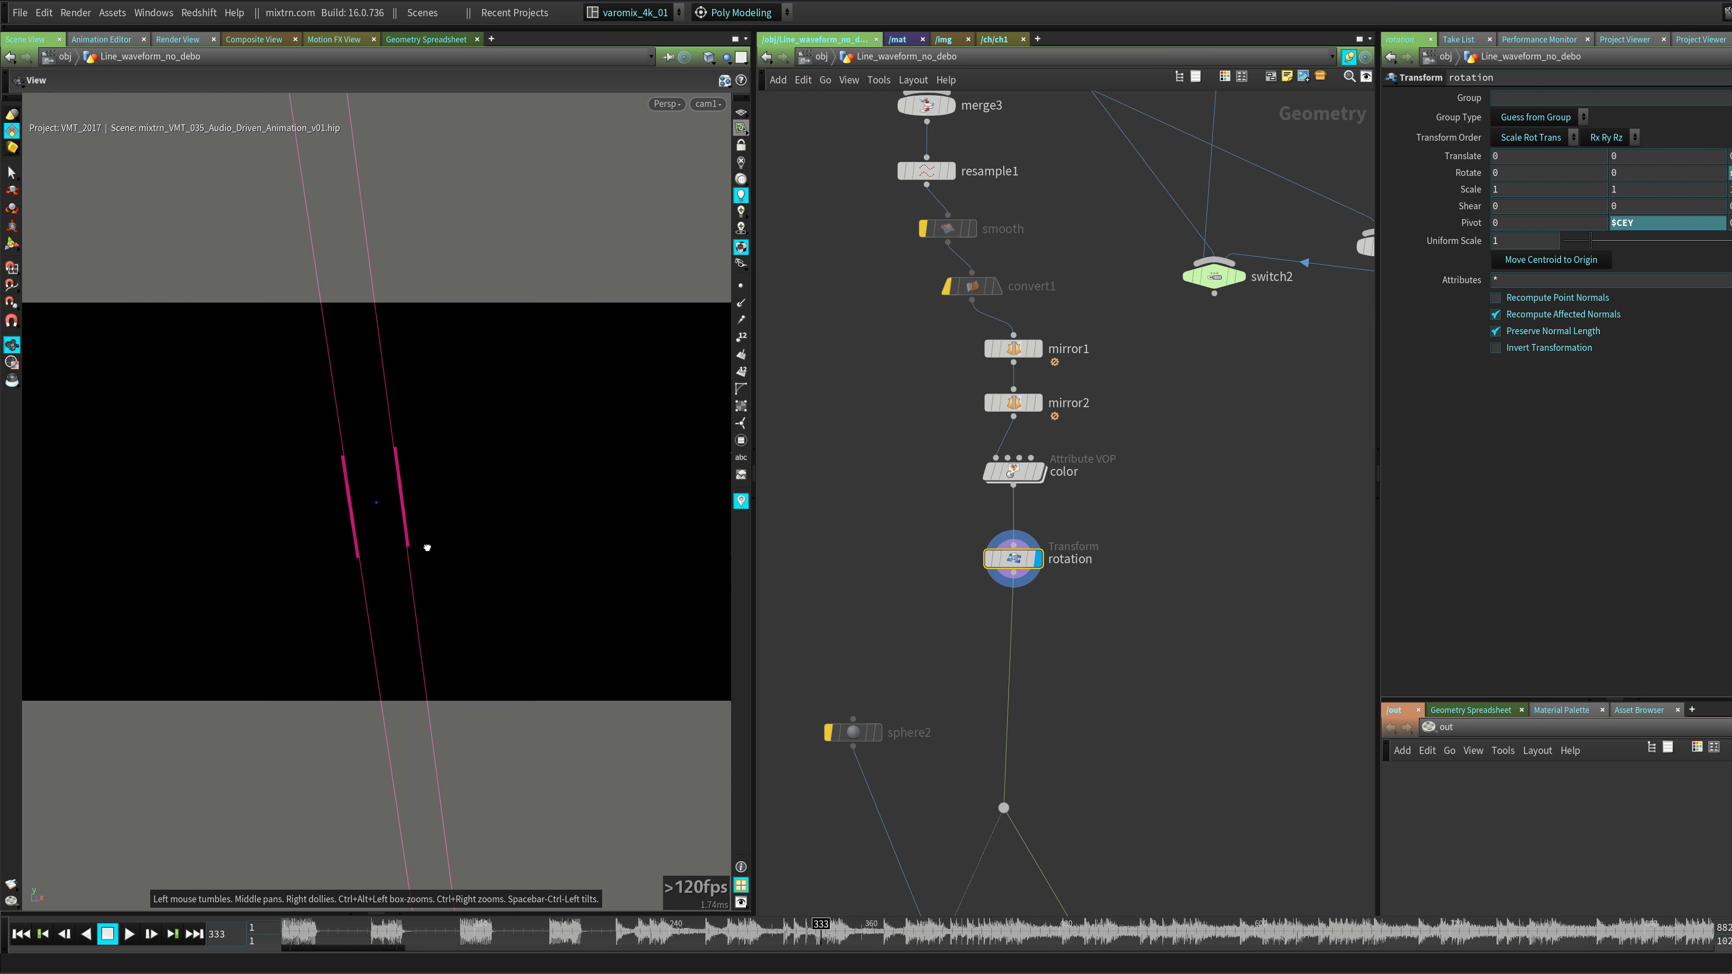
- Leave the camera view, scrub to frame 72 and orbit around the rotated waveform stack
left_click_drag(425, 546, 338, 725)
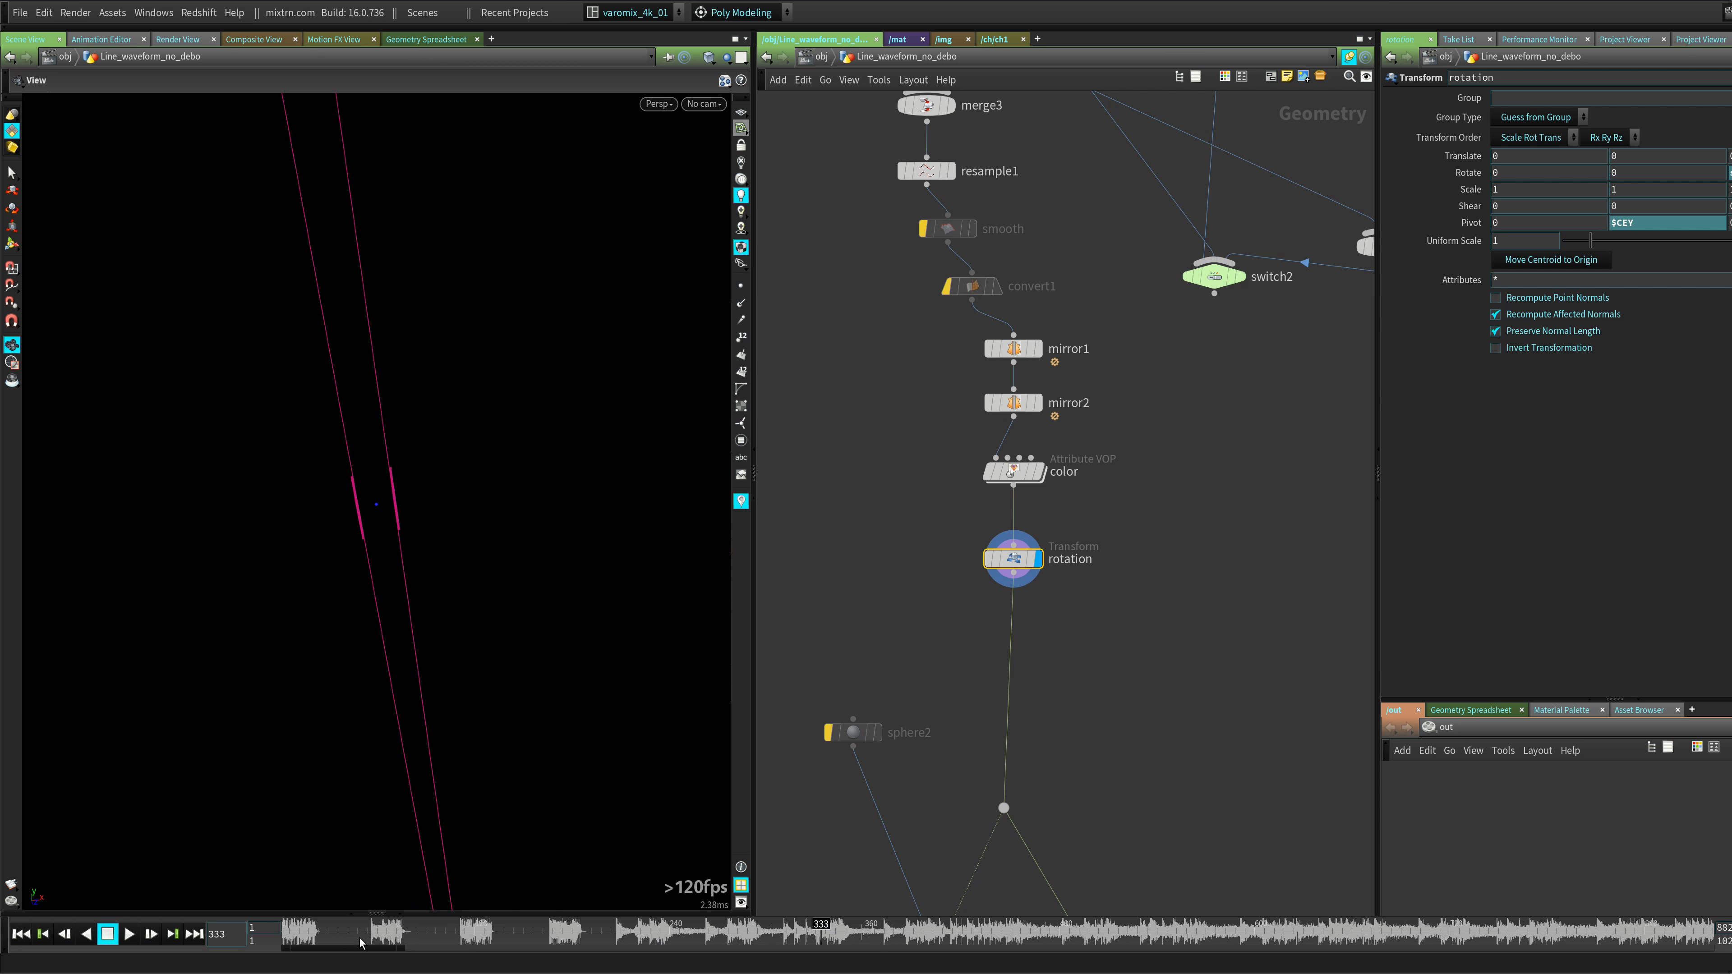
left_click_drag(357, 936, 400, 938)
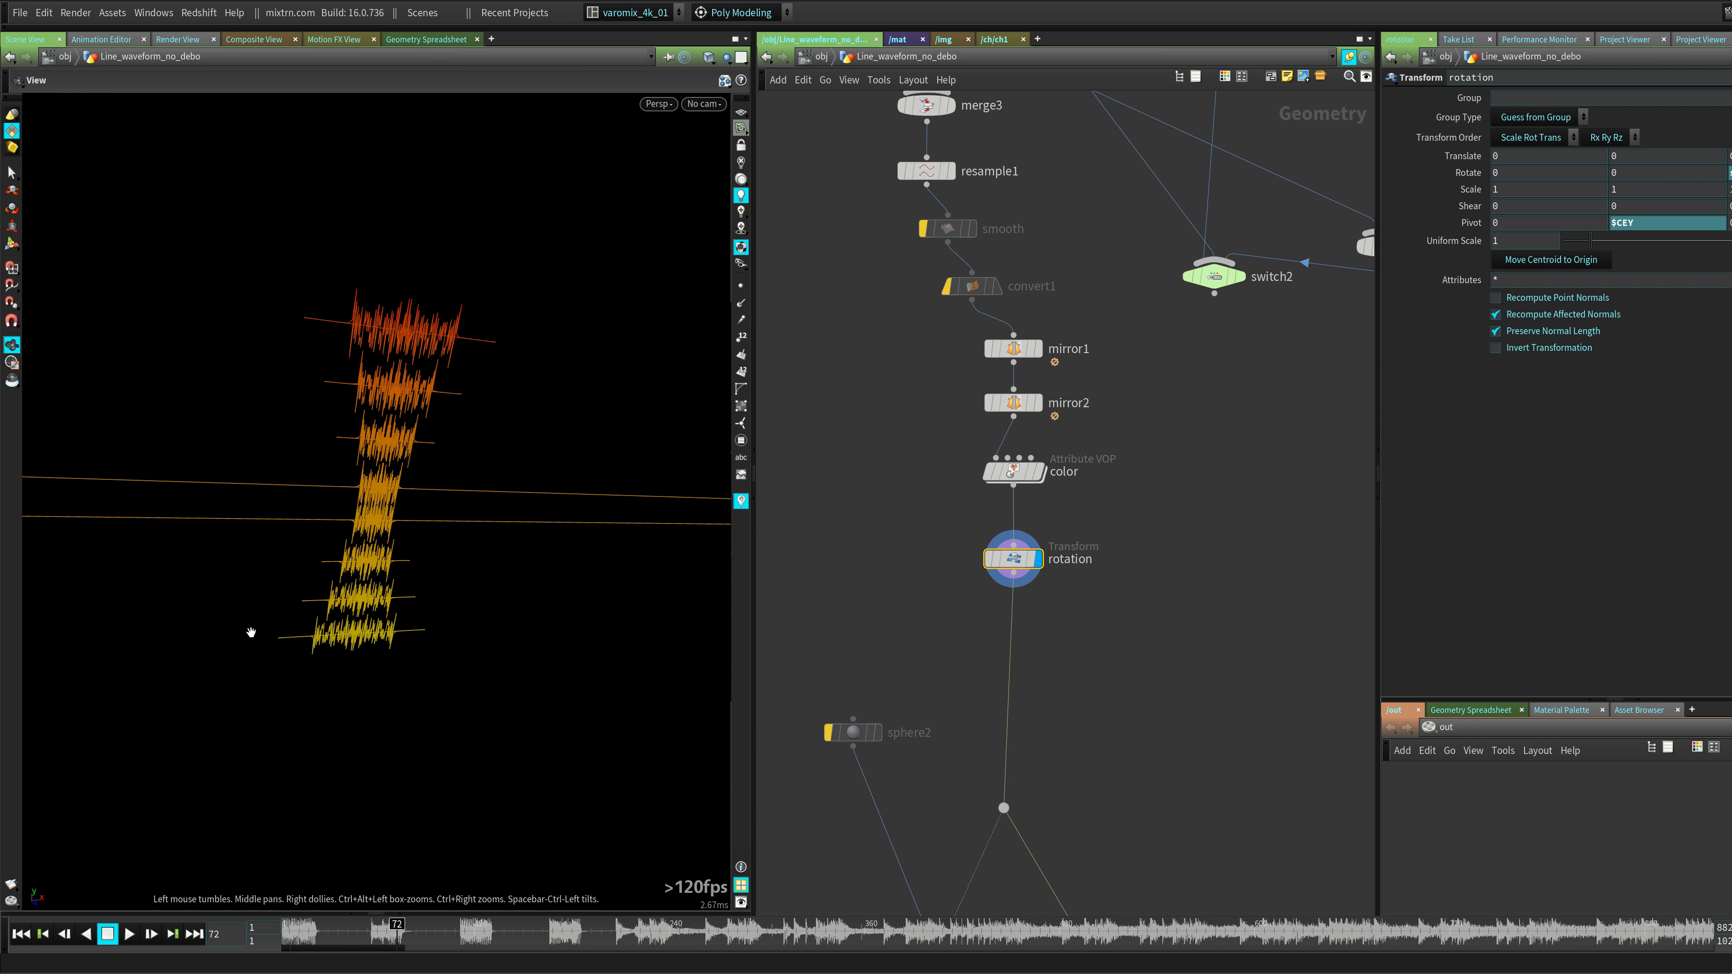
left_click_drag(252, 631, 310, 611)
- Enable the bypassed sphere2, copytopoints1, wire1 and merge1 nodes and set merge1 as the displayed node
middle_click_drag(1072, 649, 1038, 174)
mouse_move(753, 668)
left_mouse_down()
mouse_move(1068, 668)
mouse_move(754, 669)
left_mouse_up()
left_click_drag(1202, 229, 802, 704)
left_click(956, 657)
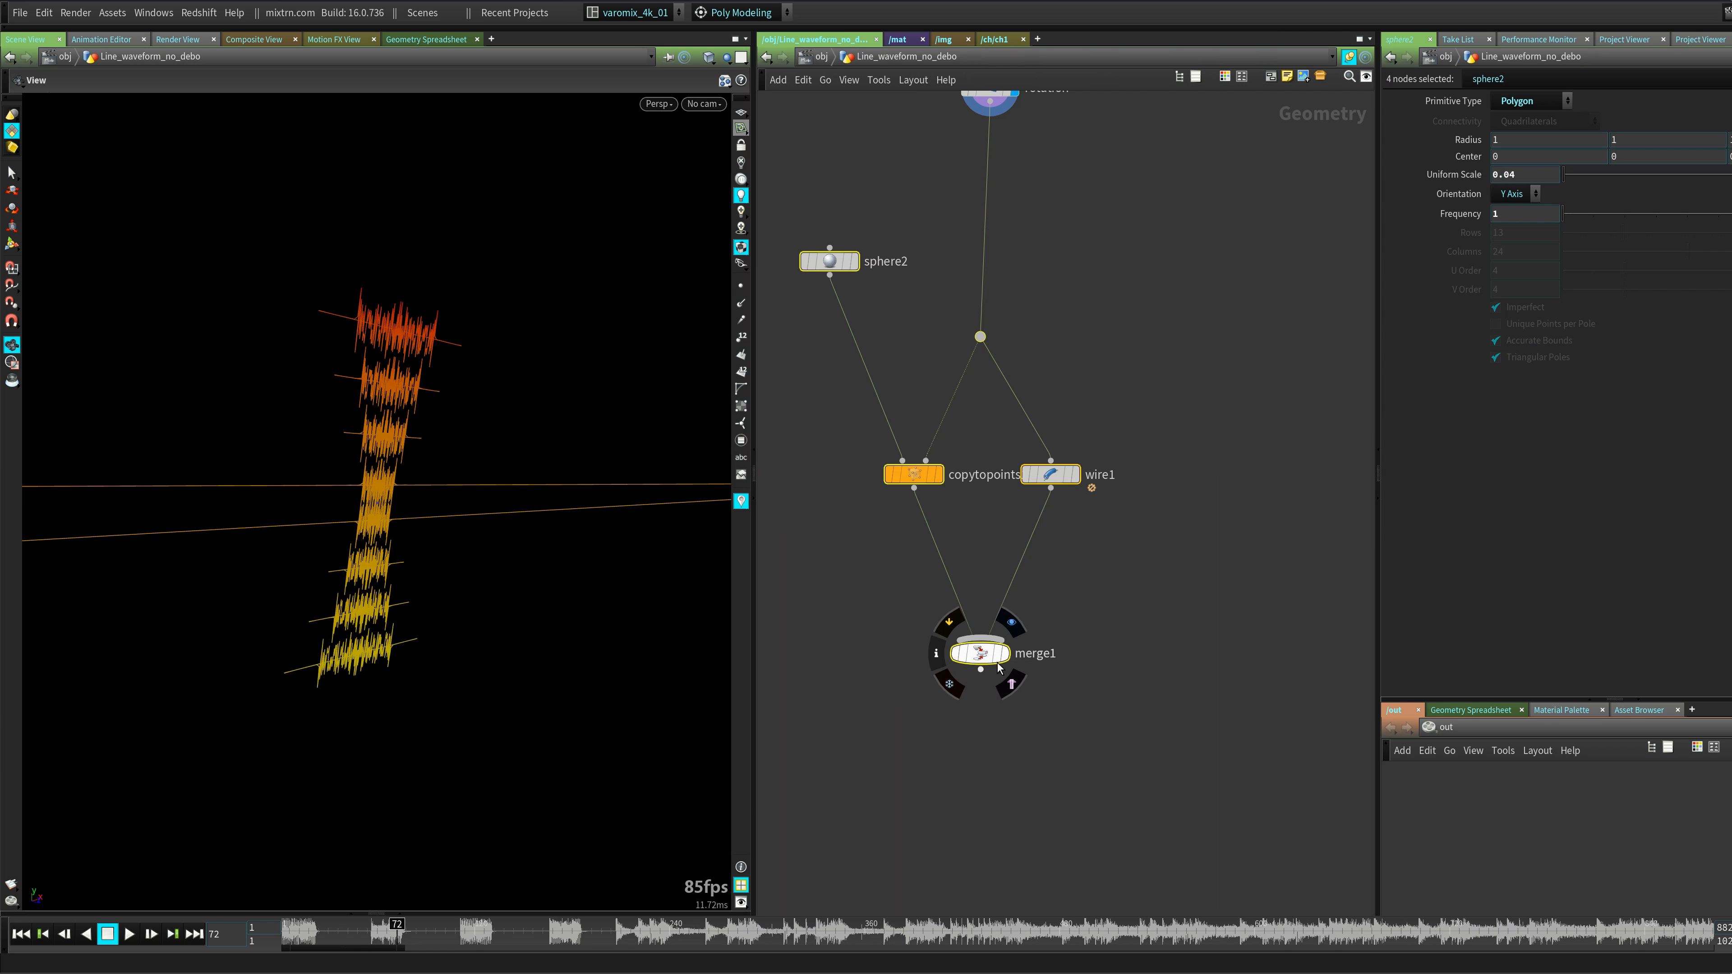
left_click(1012, 684)
left_click(984, 658)
left_click(1007, 660)
left_click(1012, 684)
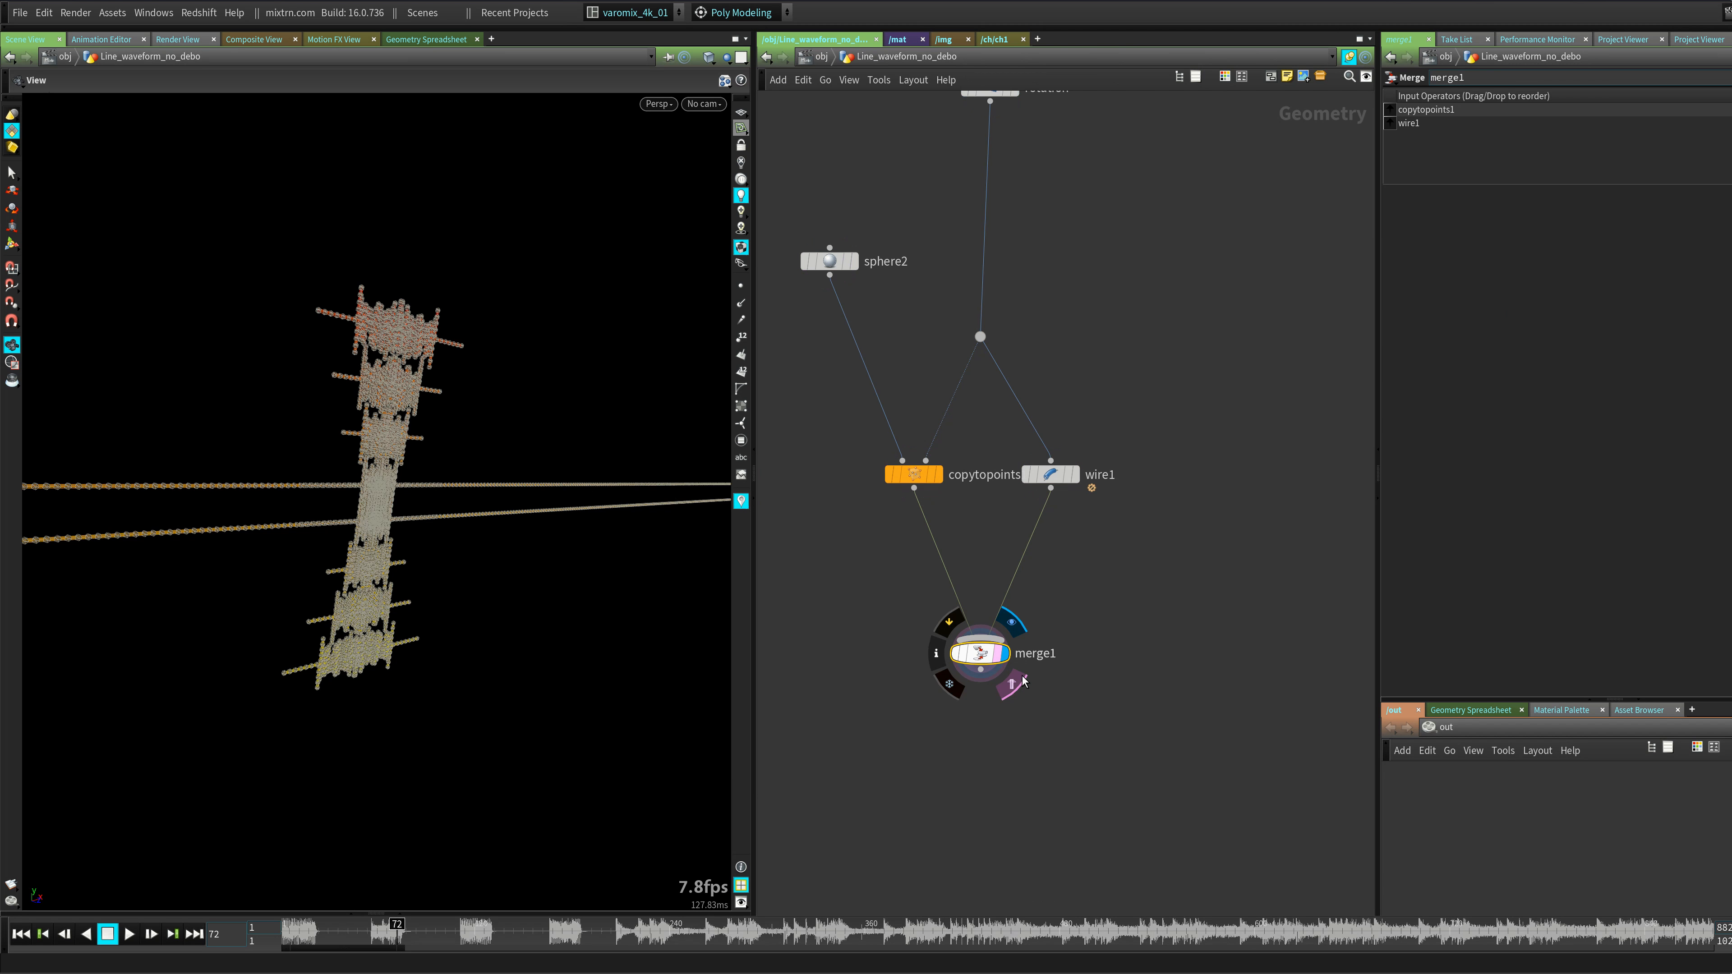
- Place sphere2 closer to copytopoints1 and set its Uniform Scale to 0.01
left_click_drag(475, 576, 317, 545)
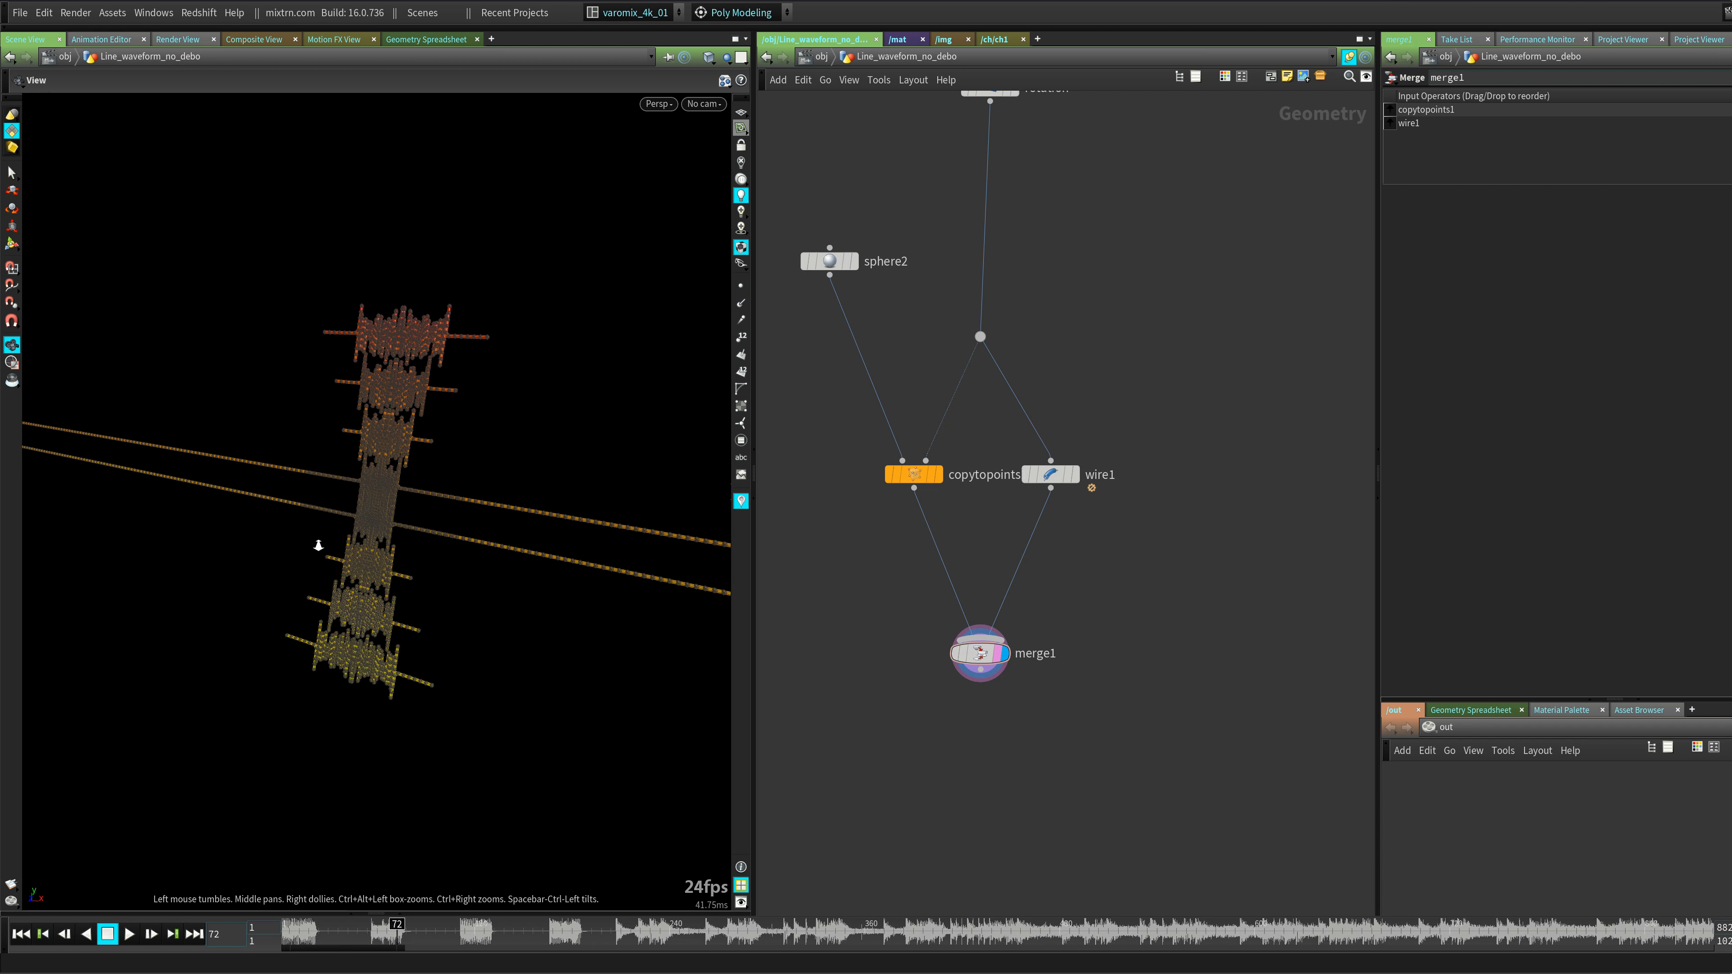
right_click_drag(317, 546, 853, 570)
left_click(993, 656)
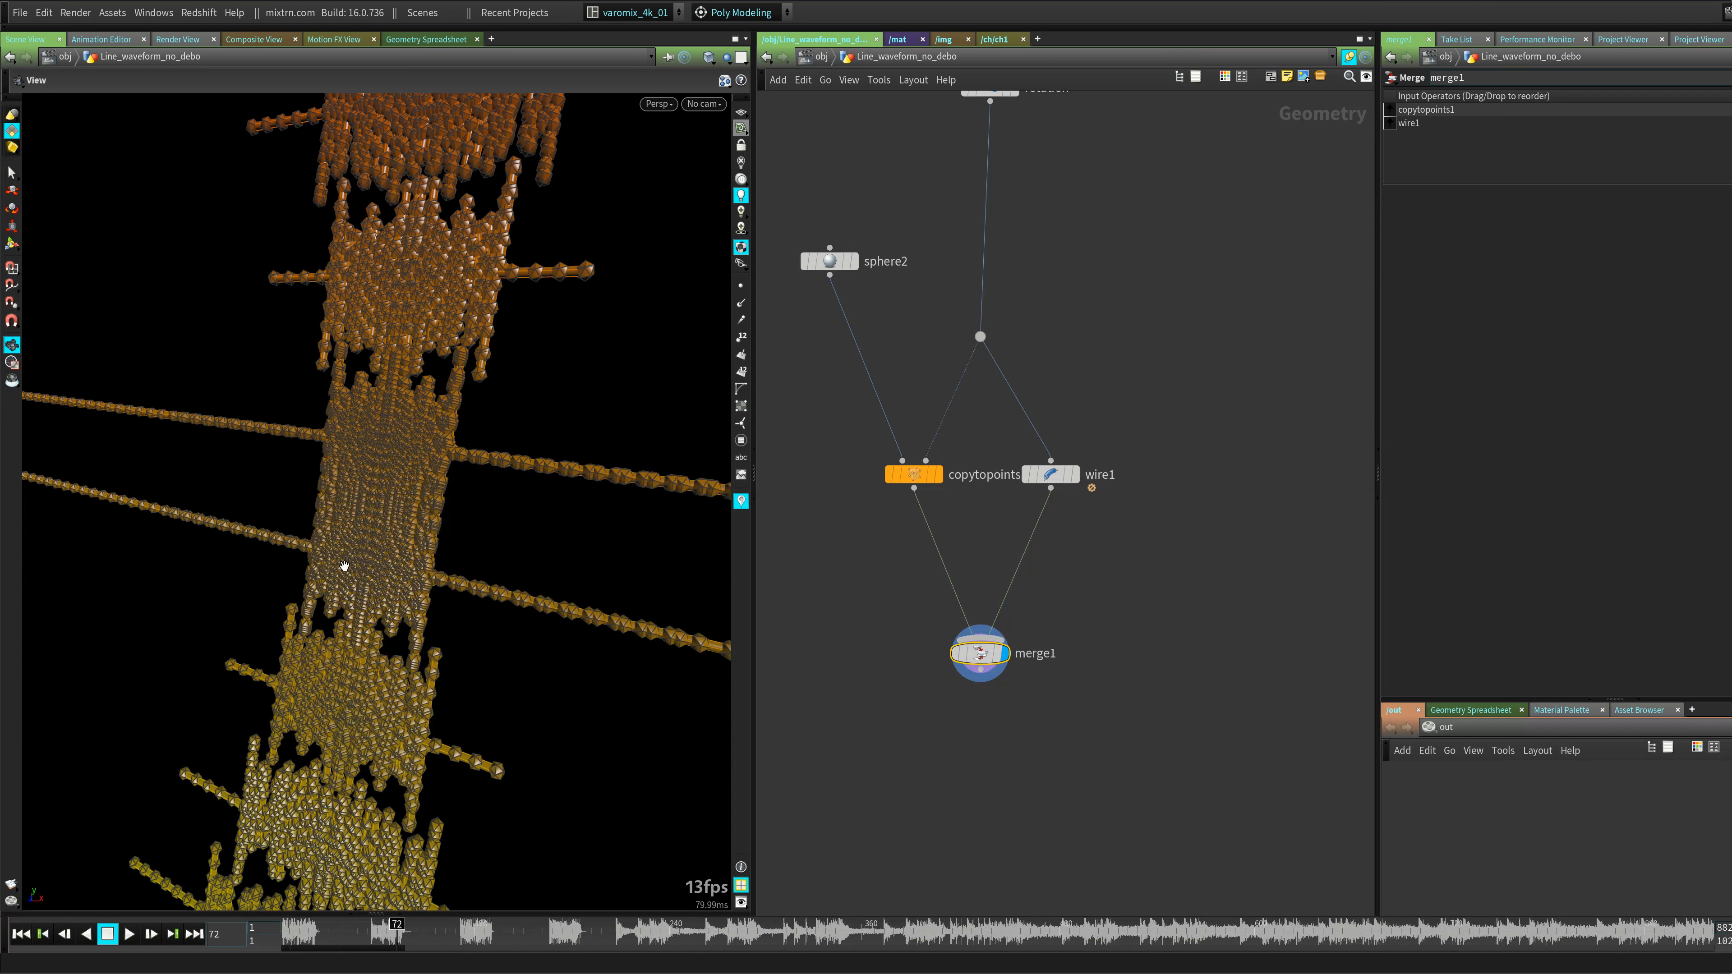
left_click_drag(344, 568, 399, 576)
middle_click_drag(870, 321, 932, 387)
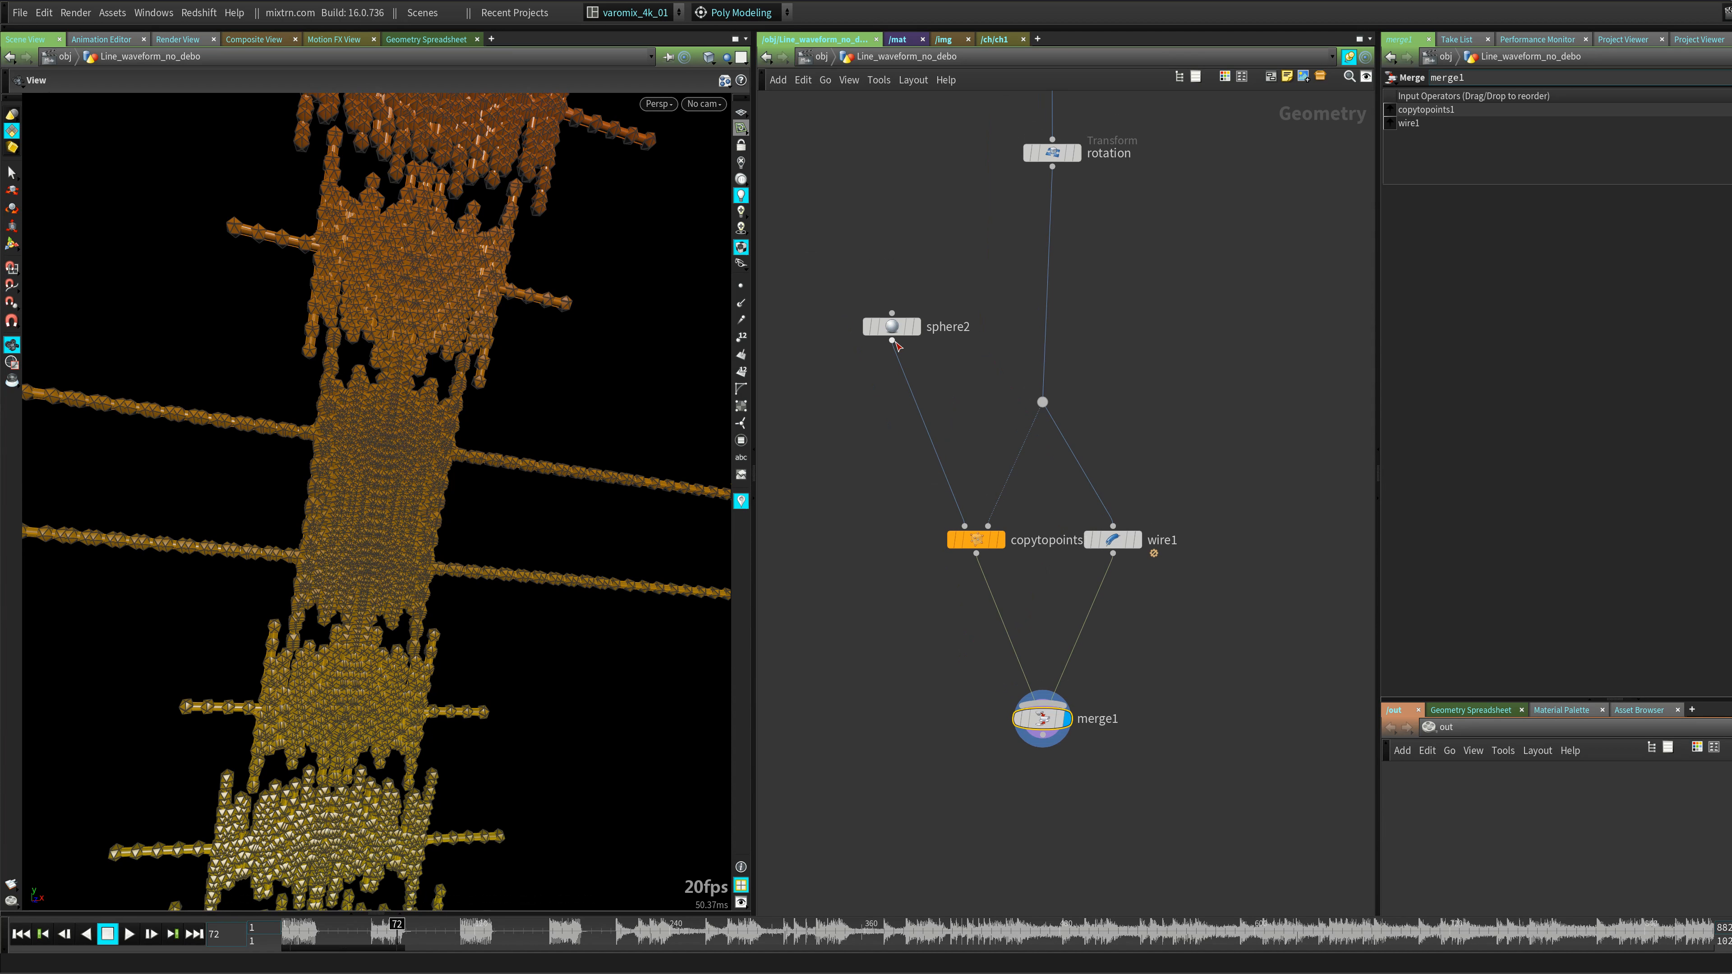
left_click_drag(891, 327, 931, 390)
left_click_drag(1545, 172, 1480, 178)
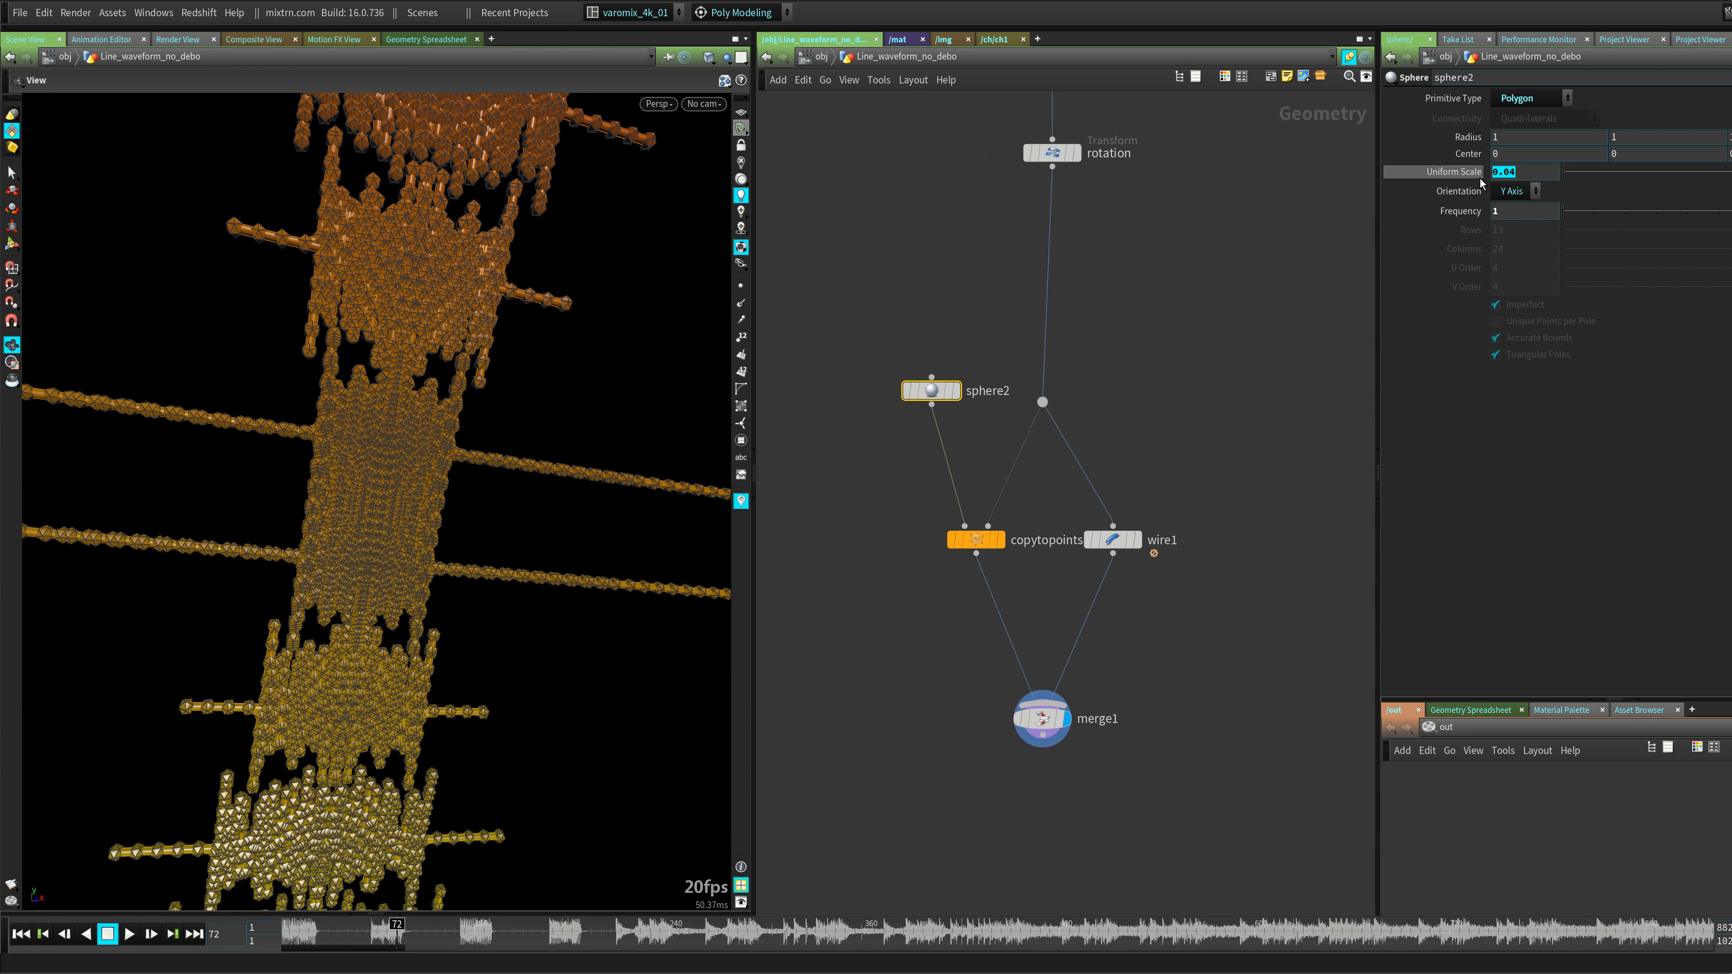
type("0.")
key("Return")
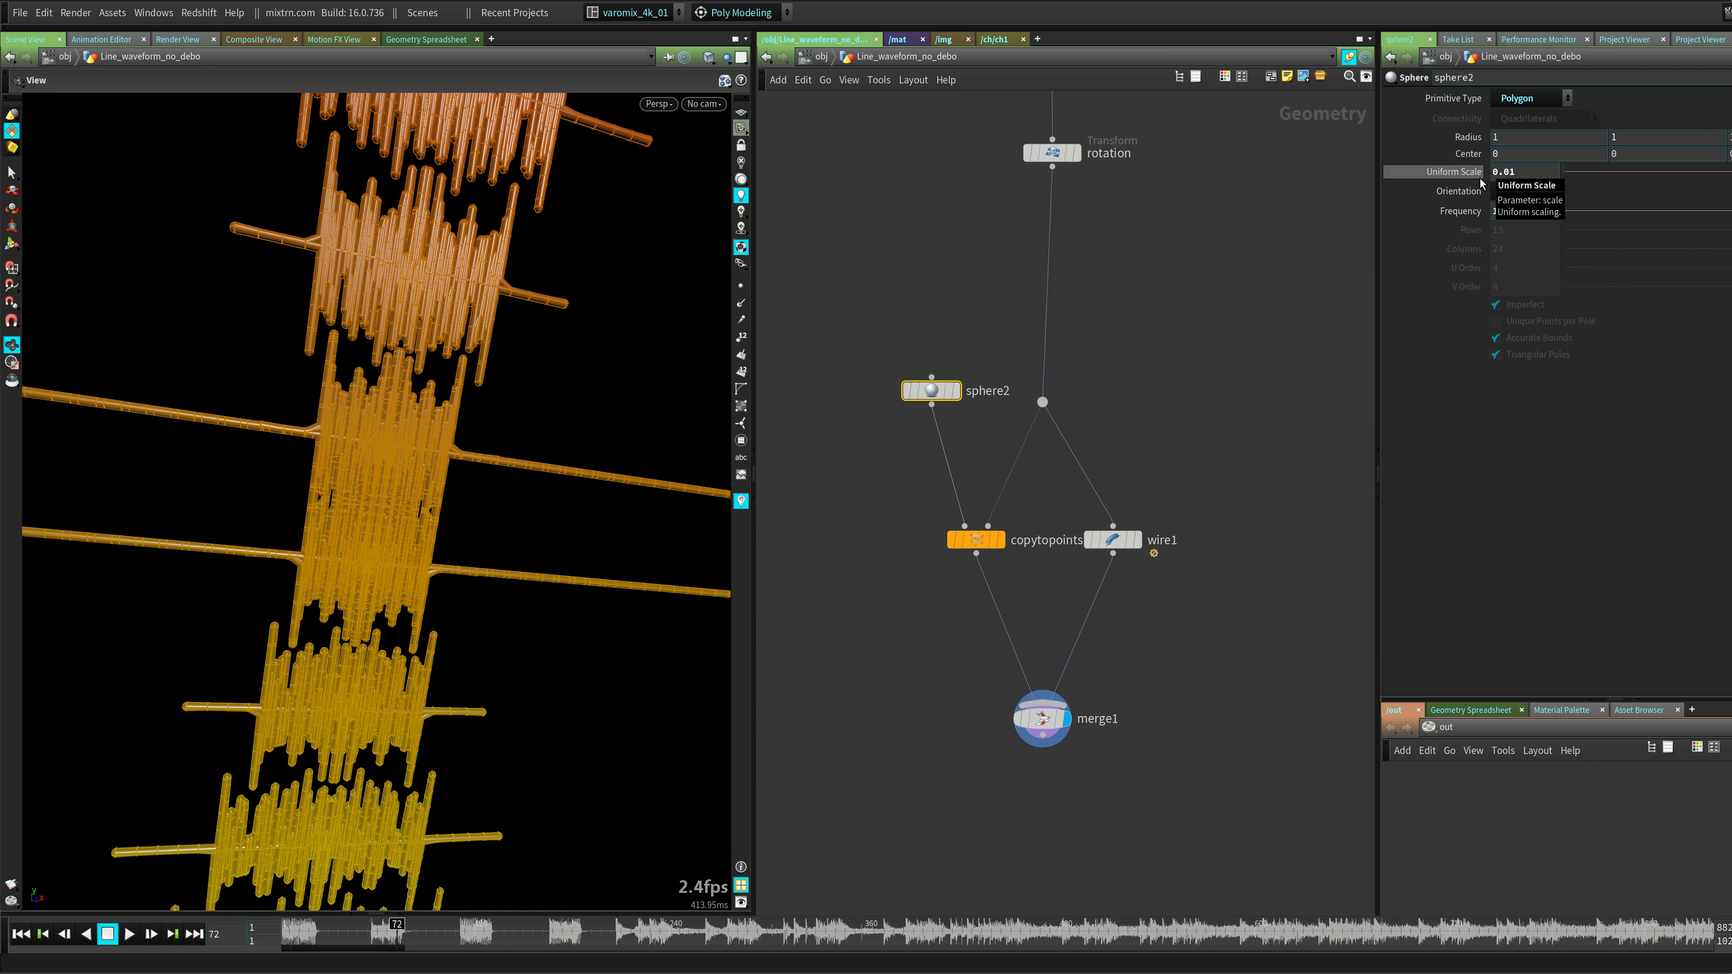
- Set the Wire Radius of wire1 to 0.001
left_click(1158, 546)
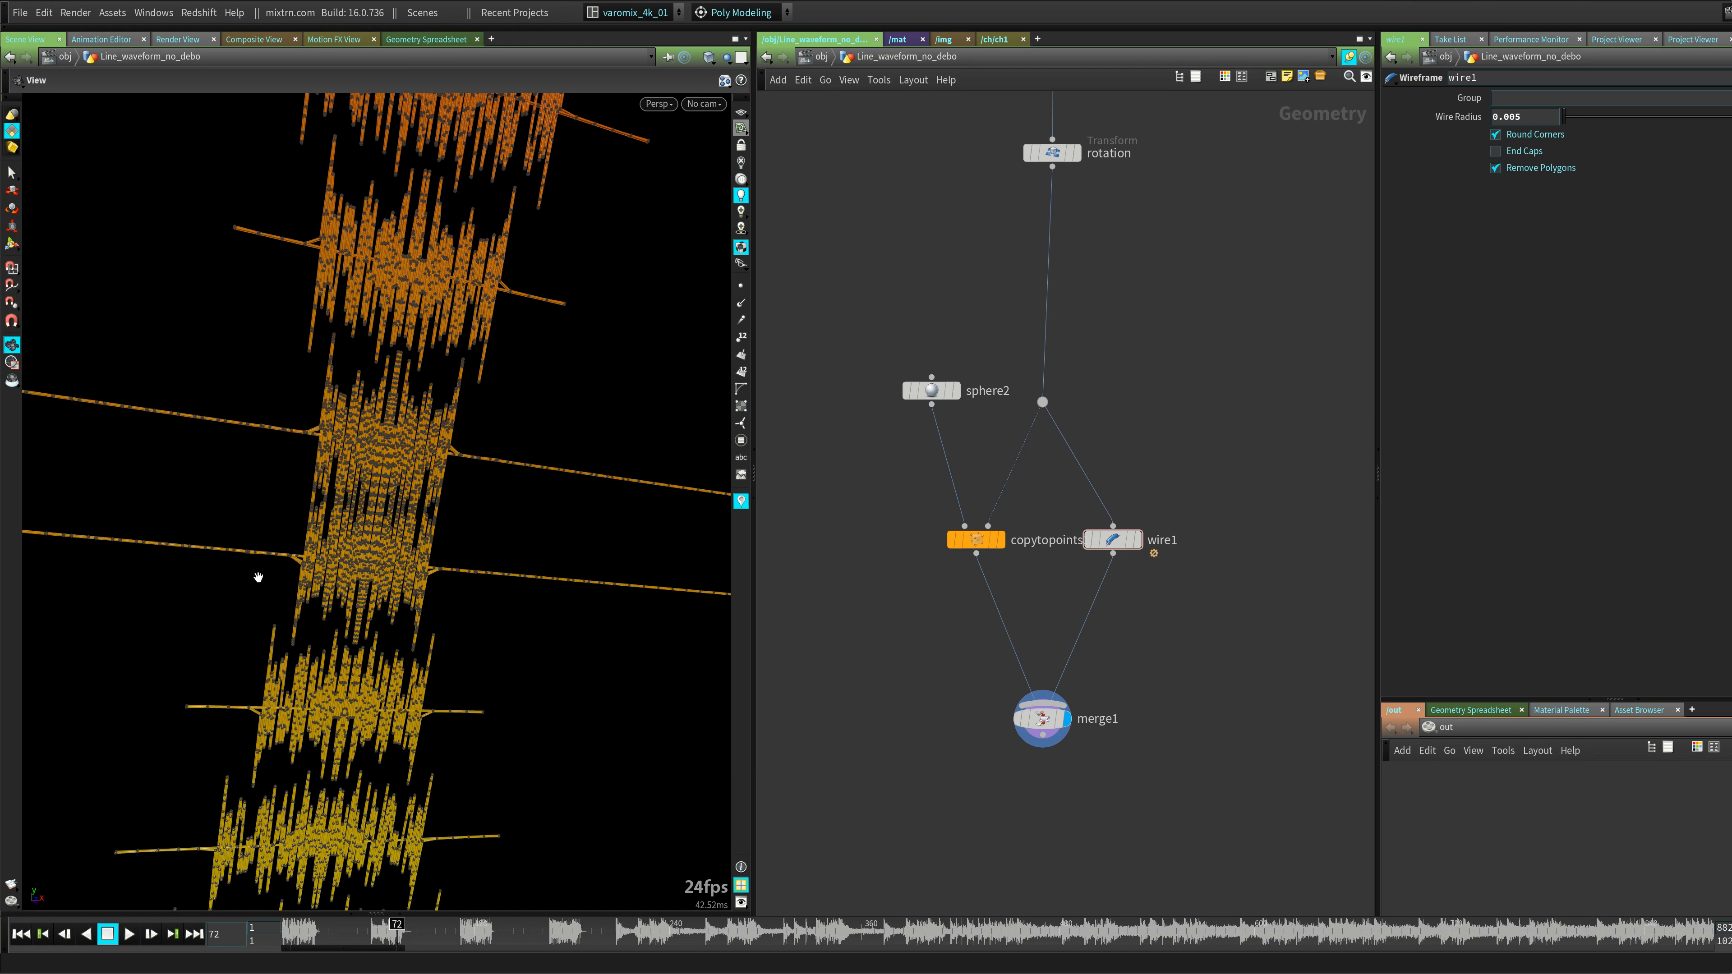
left_click_drag(258, 577, 416, 563)
right_click_drag(416, 563, 501, 549)
mouse_move(501, 548)
left_mouse_down()
mouse_move(519, 560)
mouse_move(489, 554)
left_mouse_up()
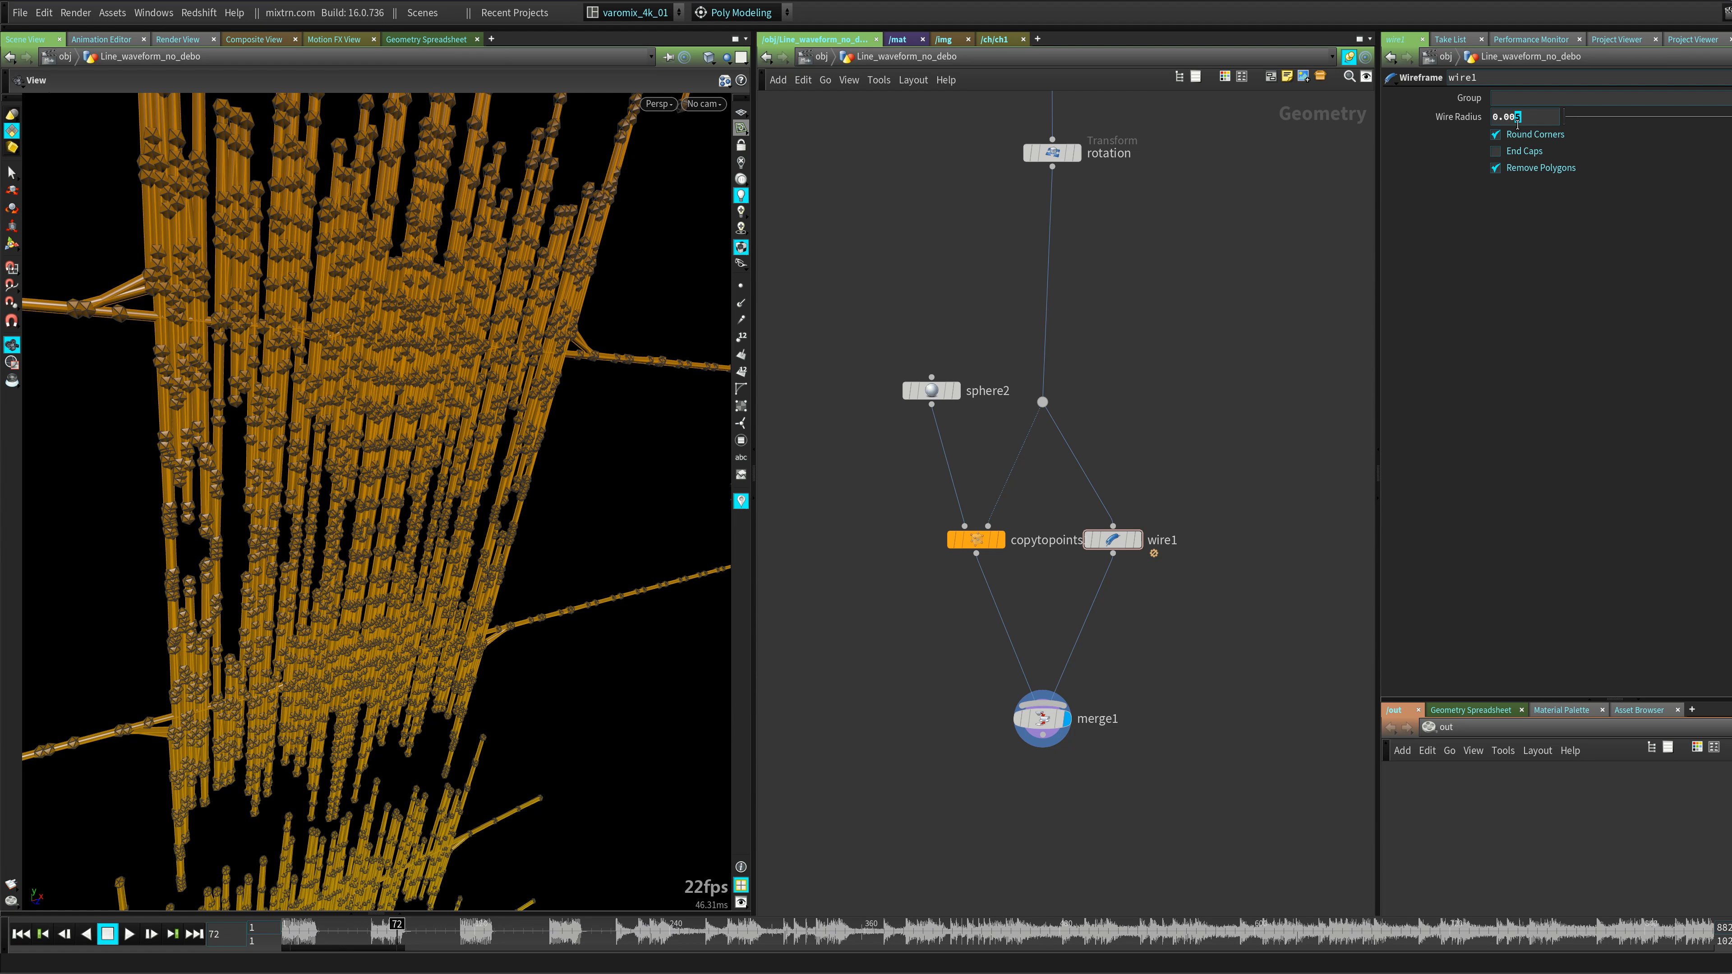
type("1")
key("Return")
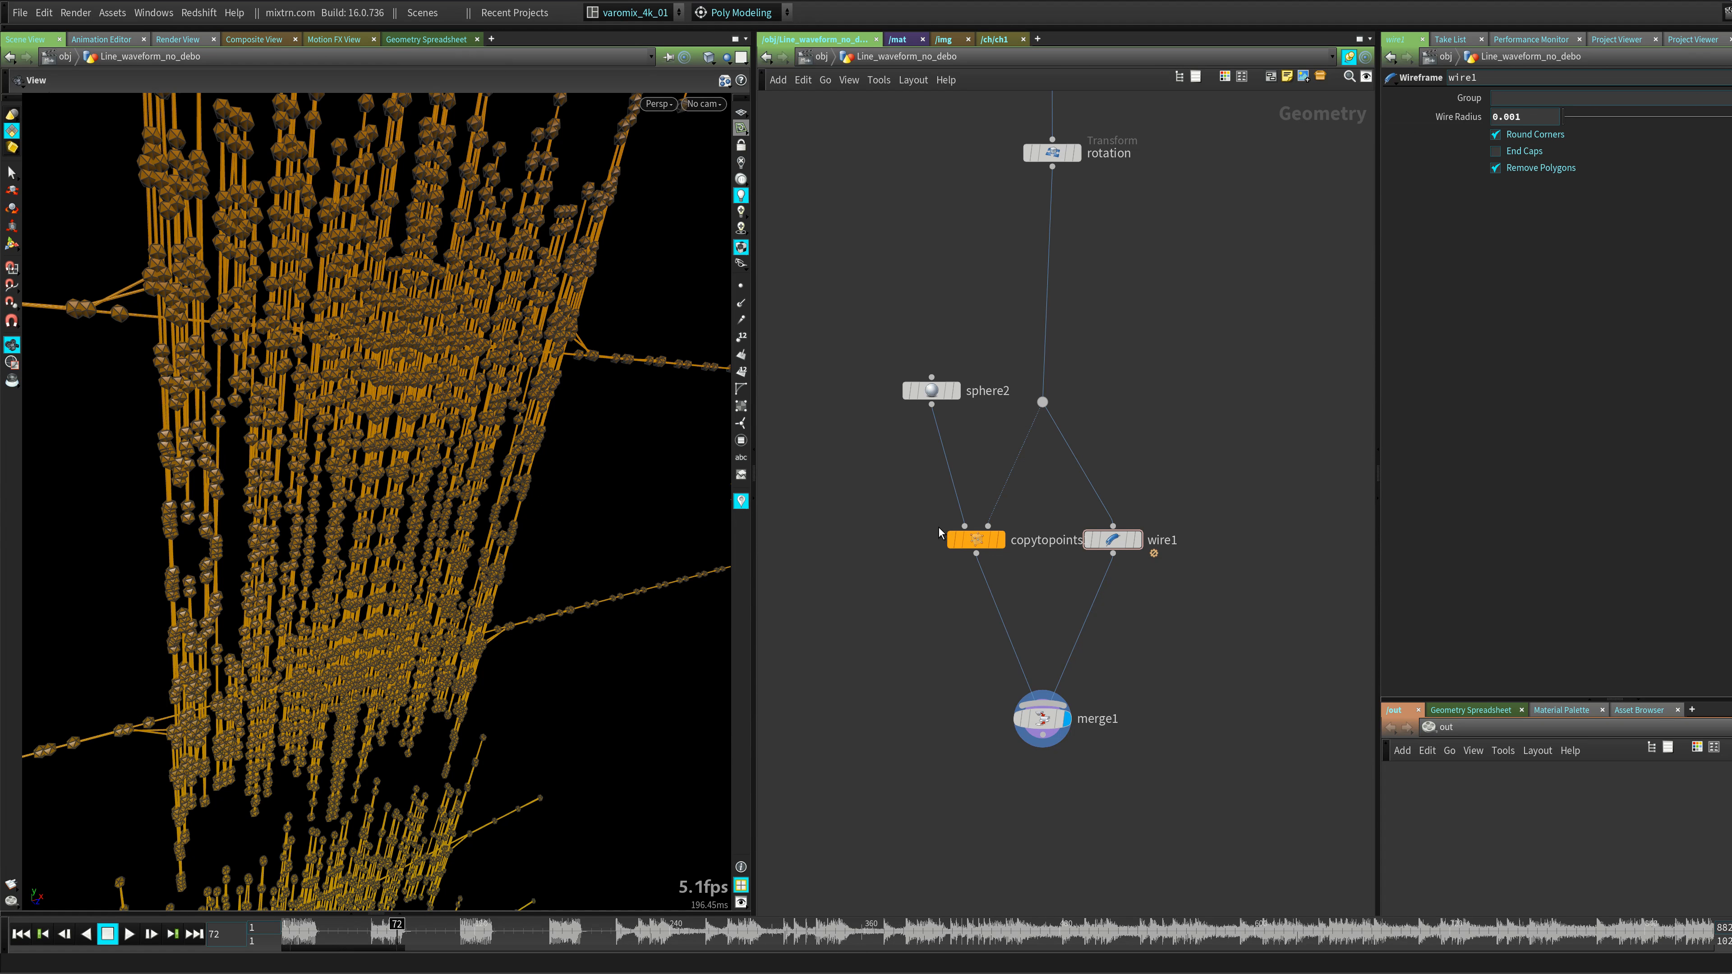
- Examine the small spheres and thin wires up close, toggling the shaded and wire-over-shaded display
right_click_drag(407, 578, 441, 607)
left_click_drag(441, 608, 348, 671)
right_click_drag(348, 672, 600, 492)
key("shift+w")
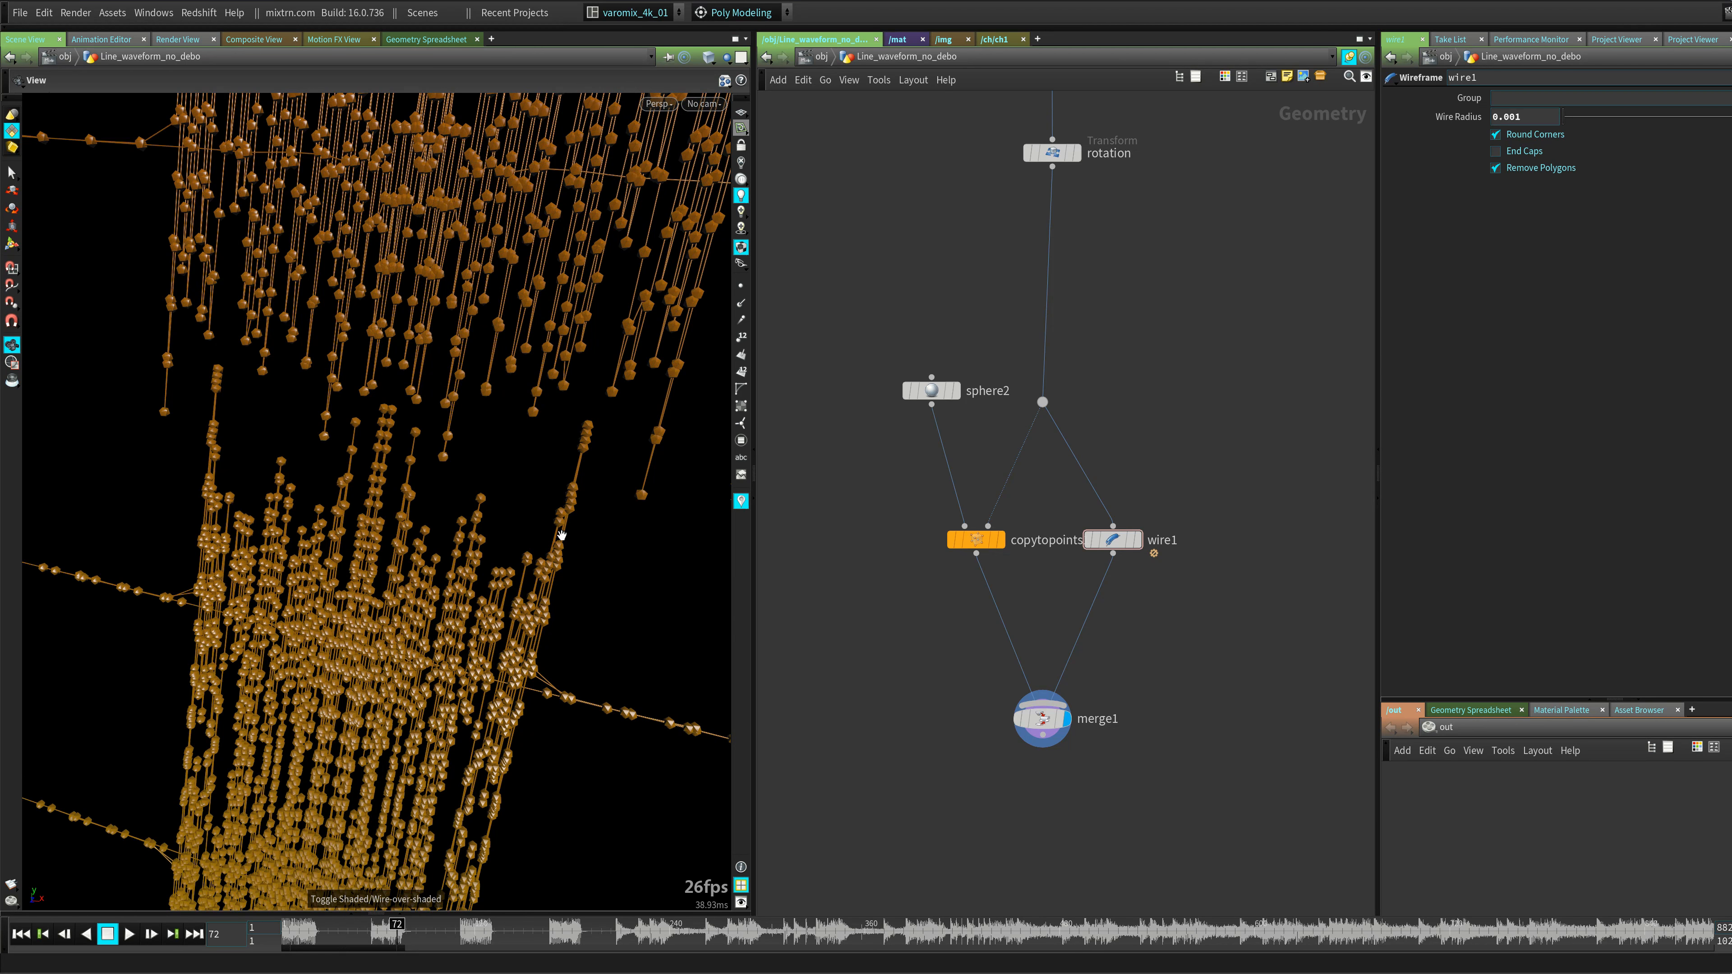
mouse_move(579, 551)
right_mouse_down()
mouse_move(414, 557)
mouse_move(699, 584)
mouse_move(374, 591)
mouse_move(163, 627)
mouse_move(321, 650)
mouse_move(324, 631)
right_mouse_up()
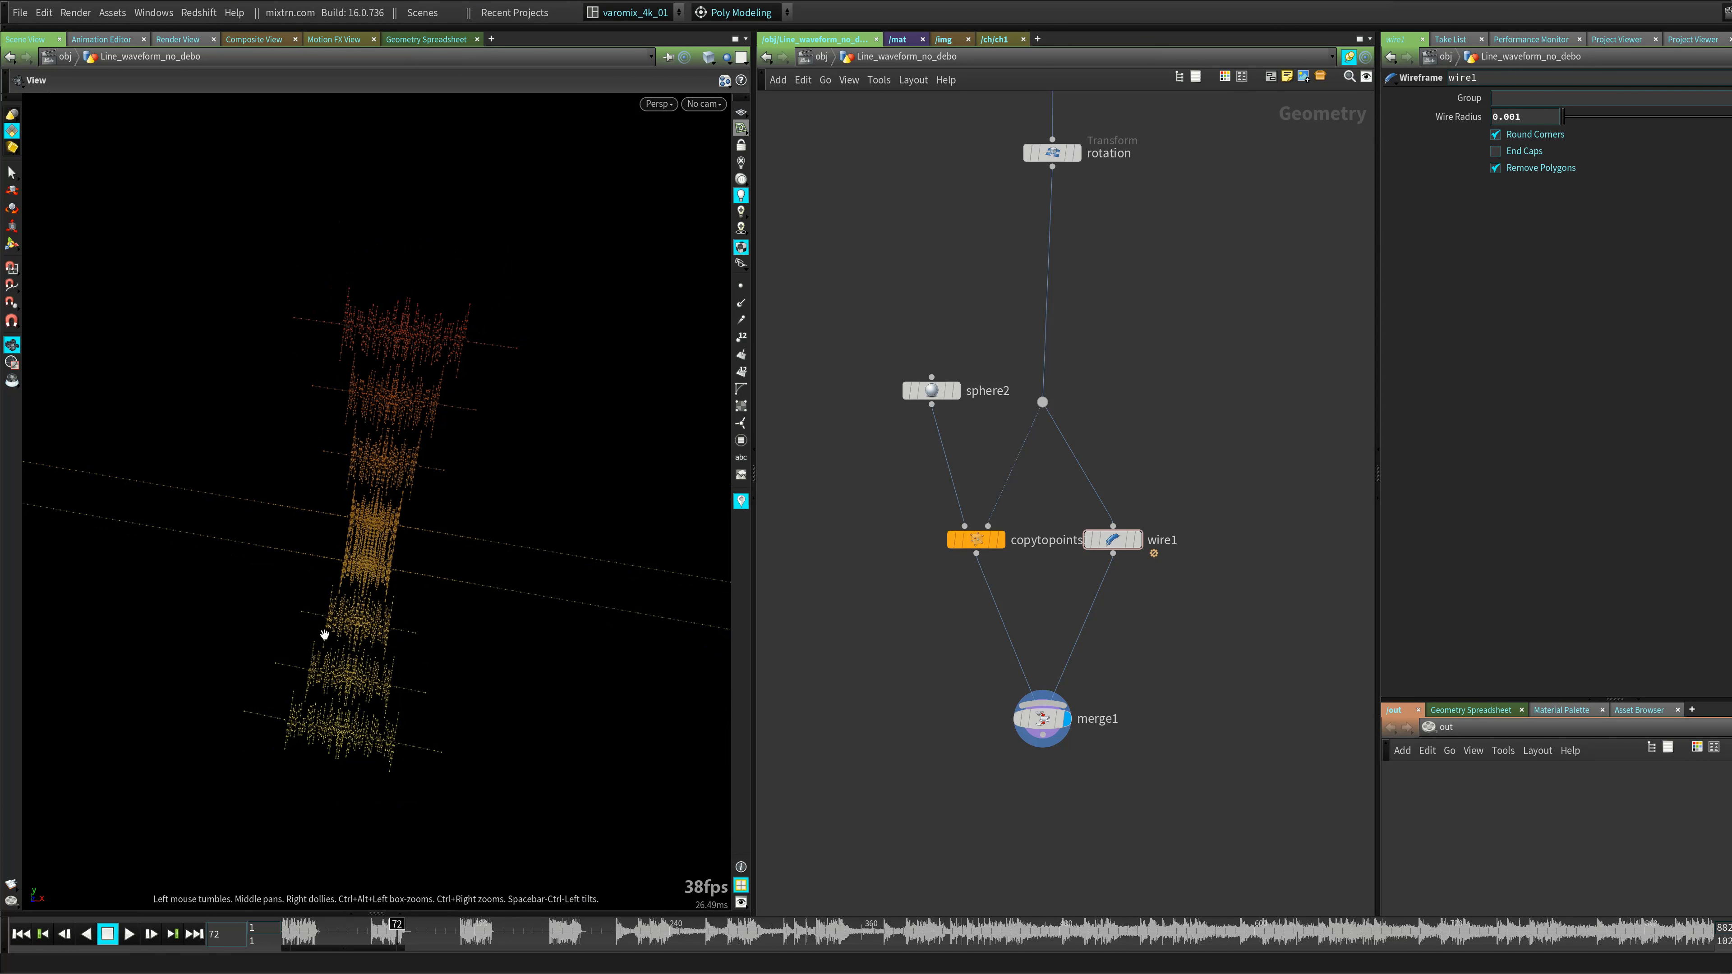
- Look through cam1 and play the animation of the merged spheres and wires from the start, stopping at frame 7
left_click(699, 104)
left_click(727, 185)
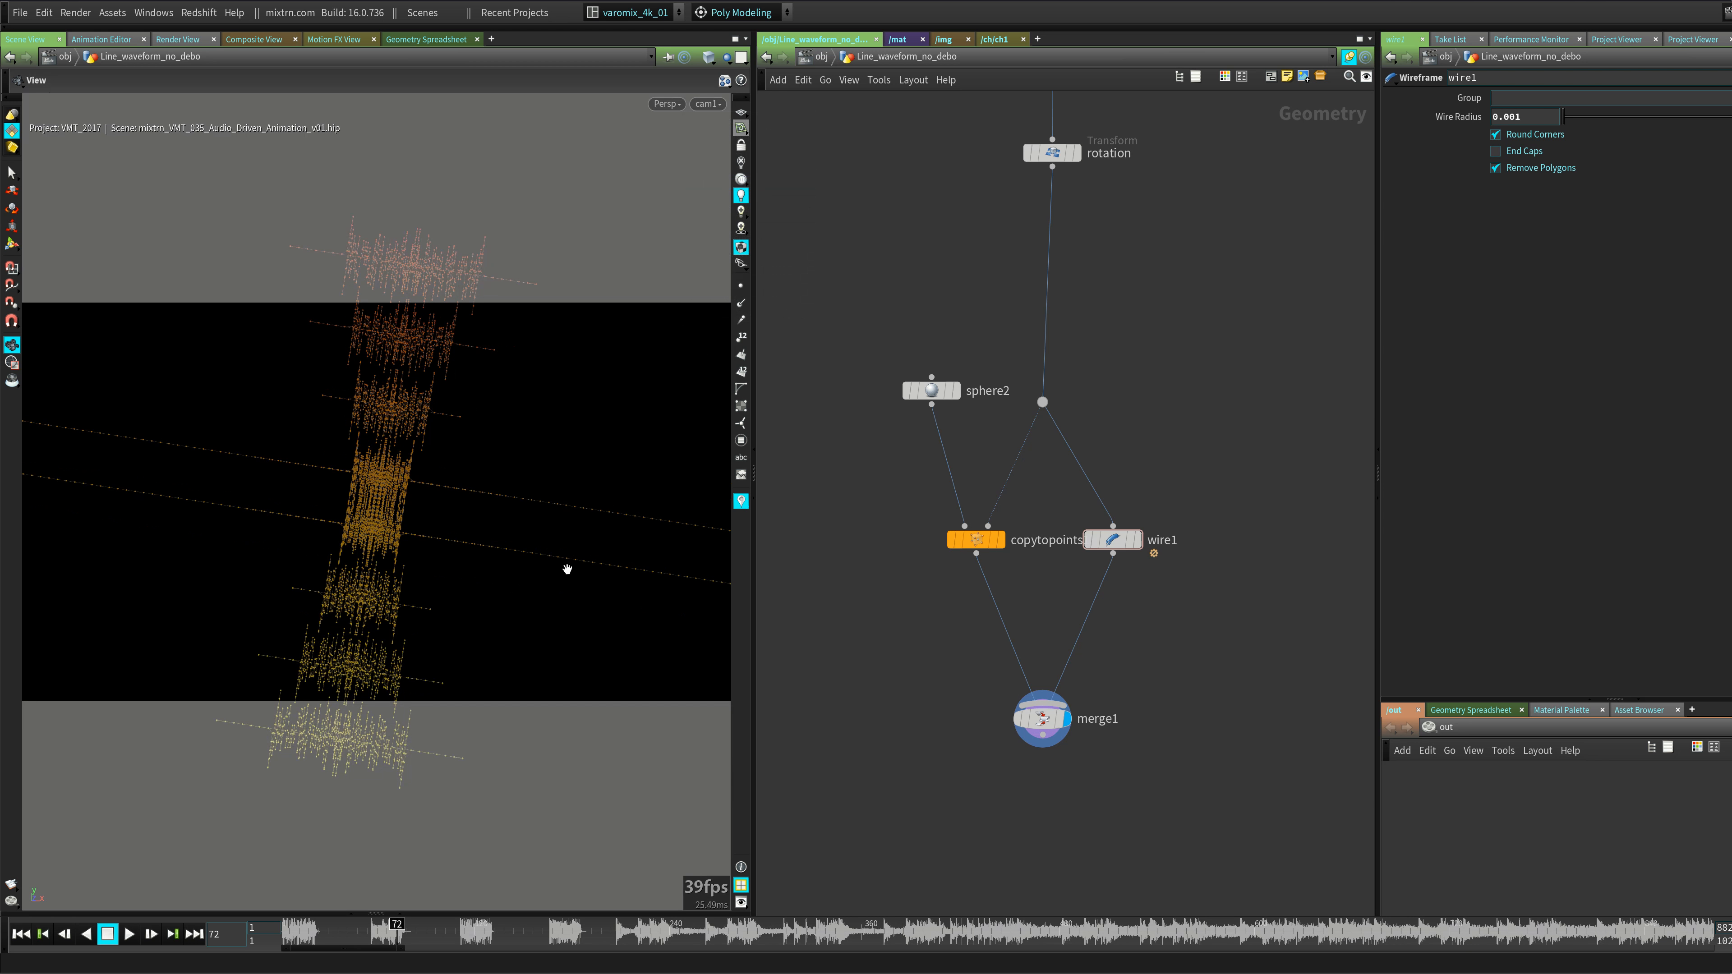
key("ctrl+Up")
key("Up")
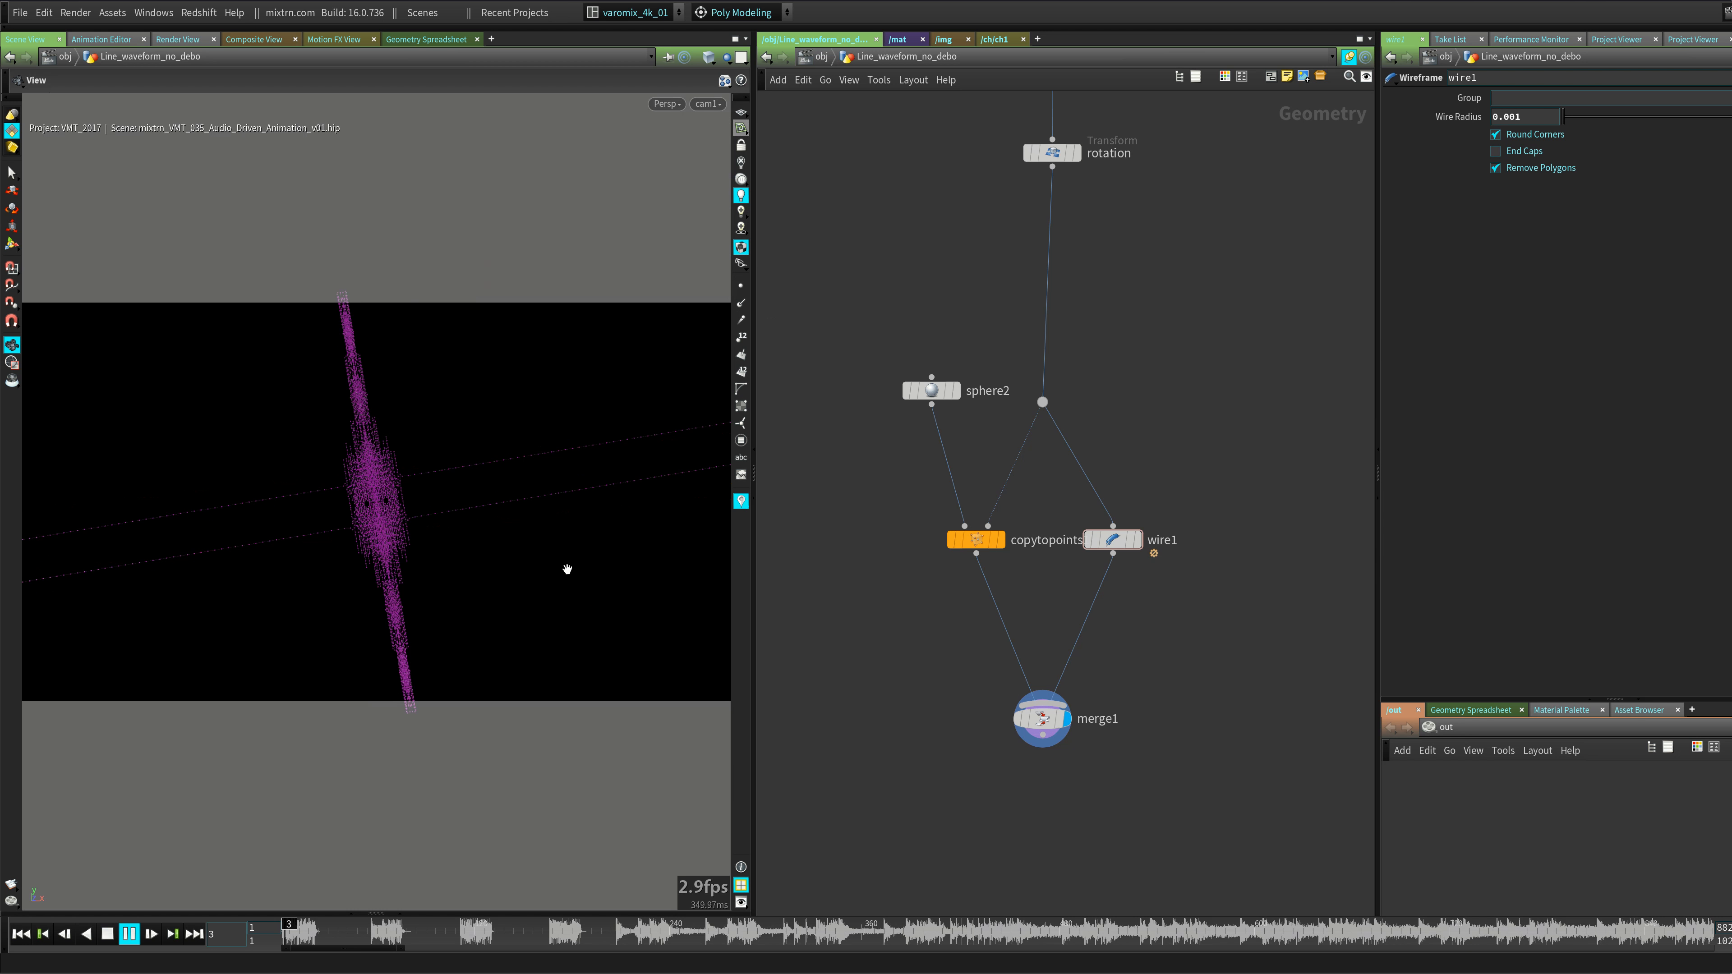
key("Up")
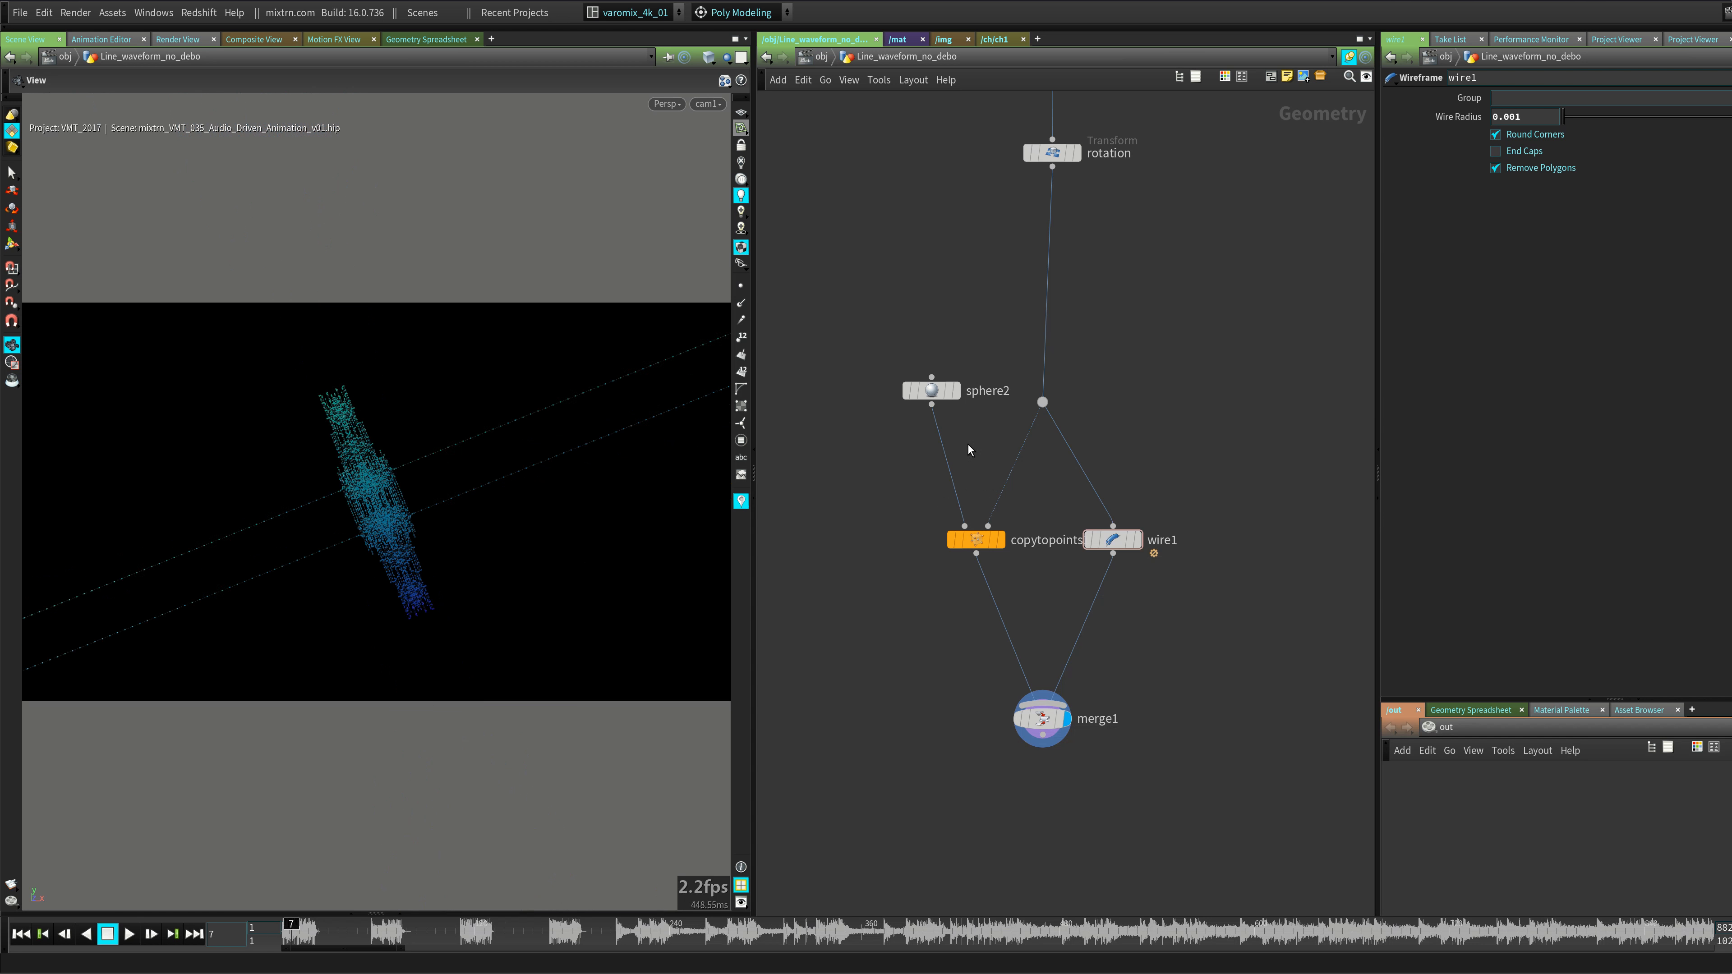
- Display the rotation node again and play the animation of the plain waveform lines
middle_click_drag(1087, 202, 1086, 361)
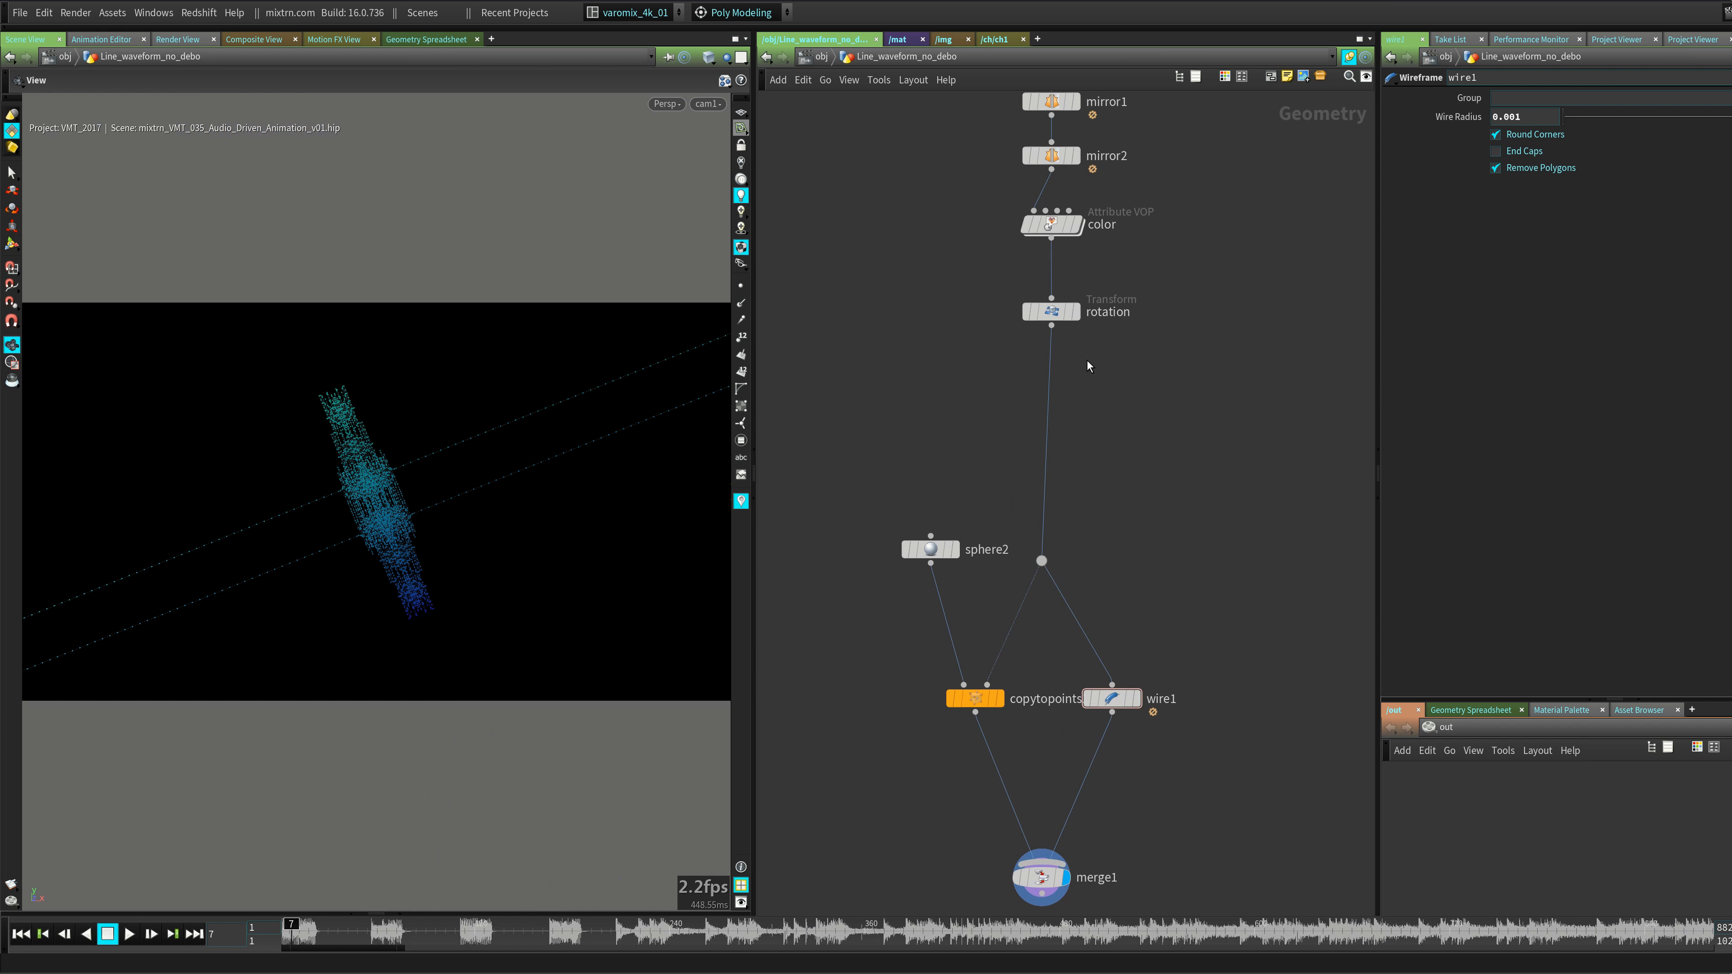
left_click(1074, 312)
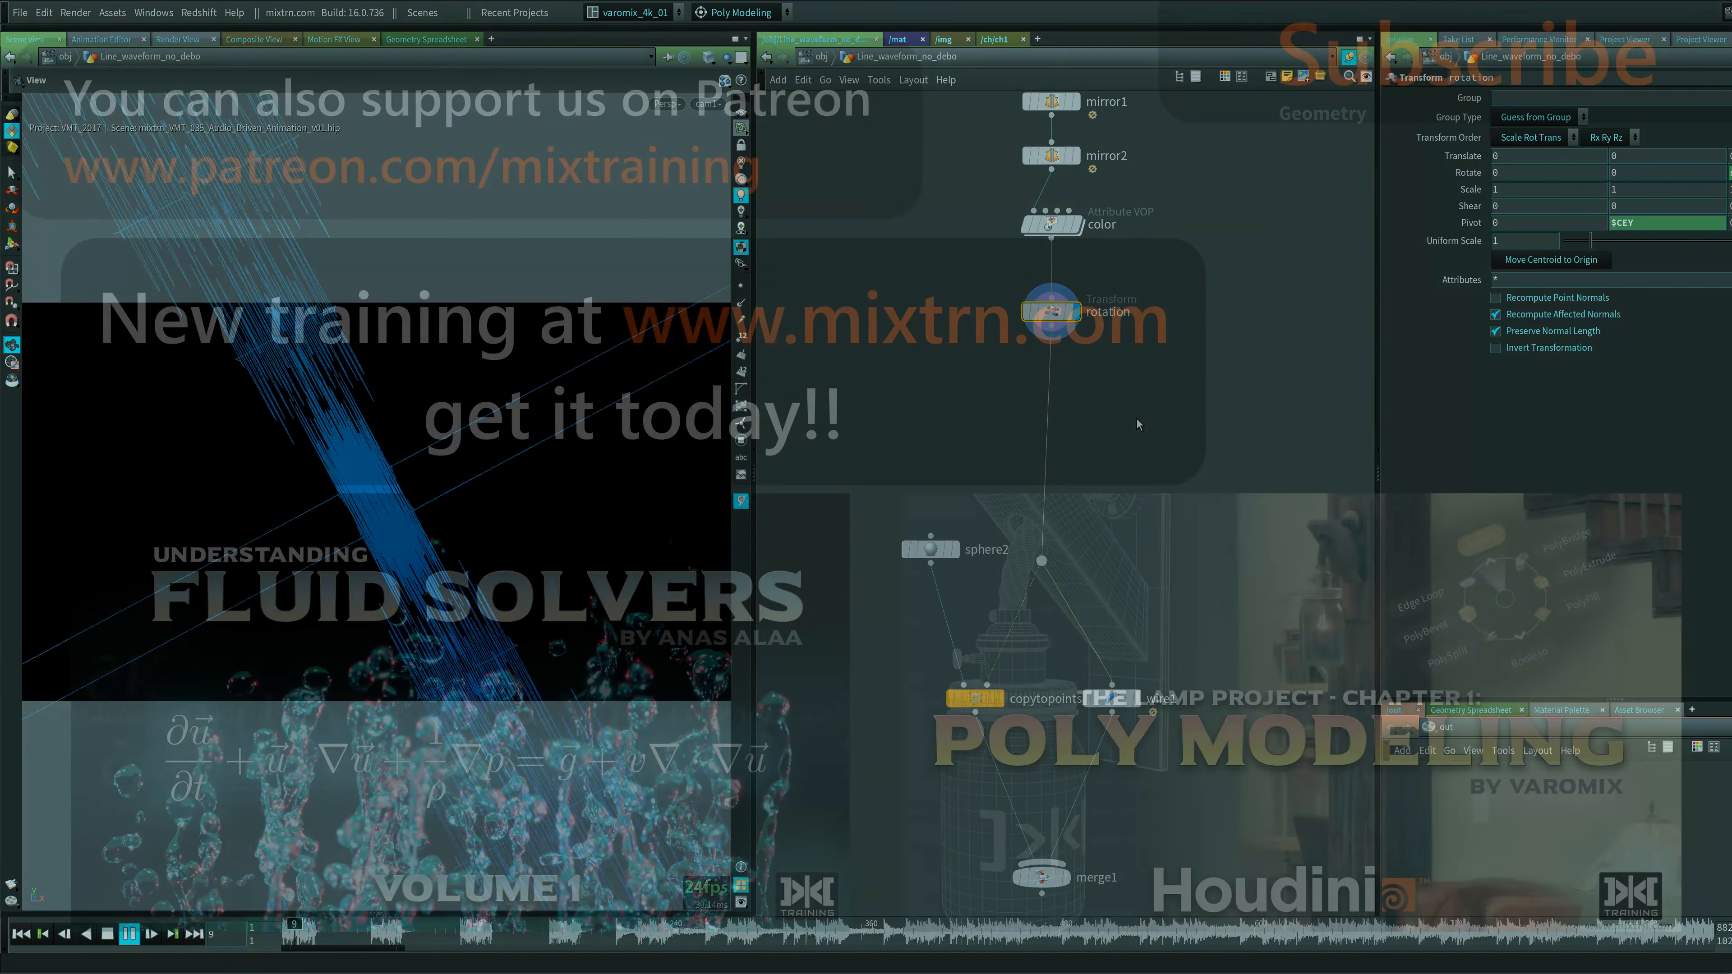